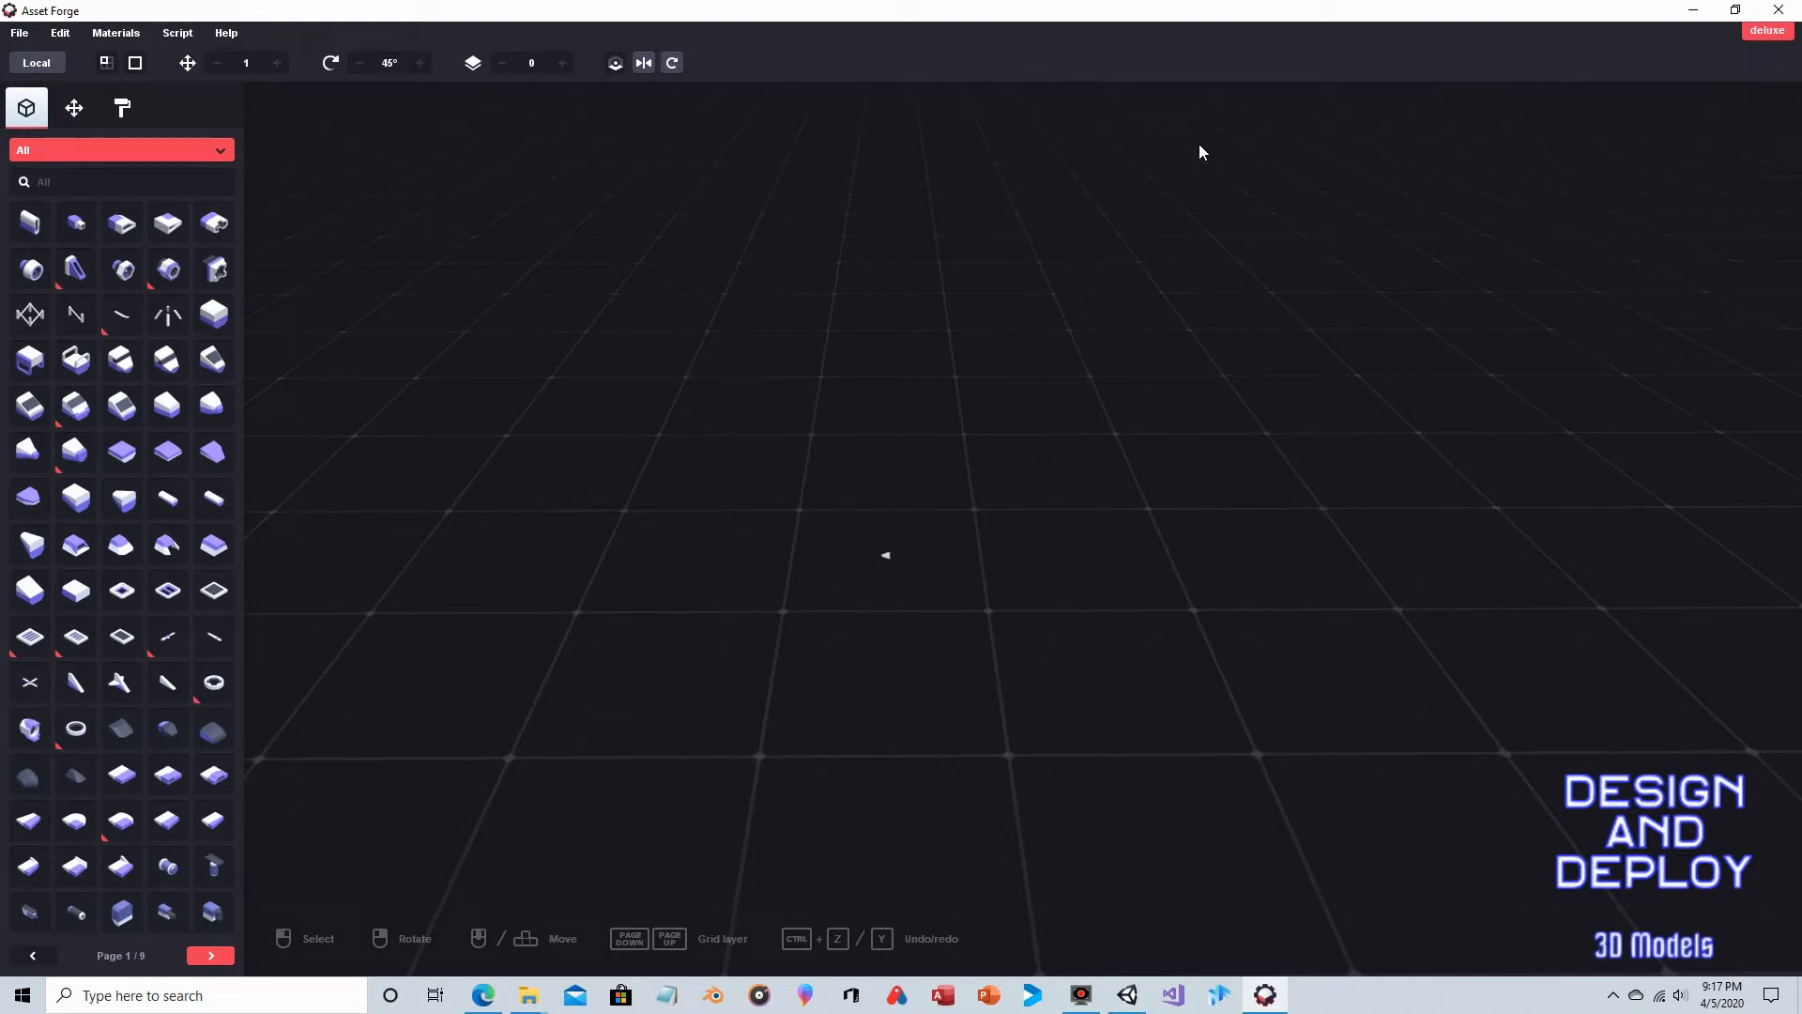
{"action": "left_click", "coordinate": [128, 509]}
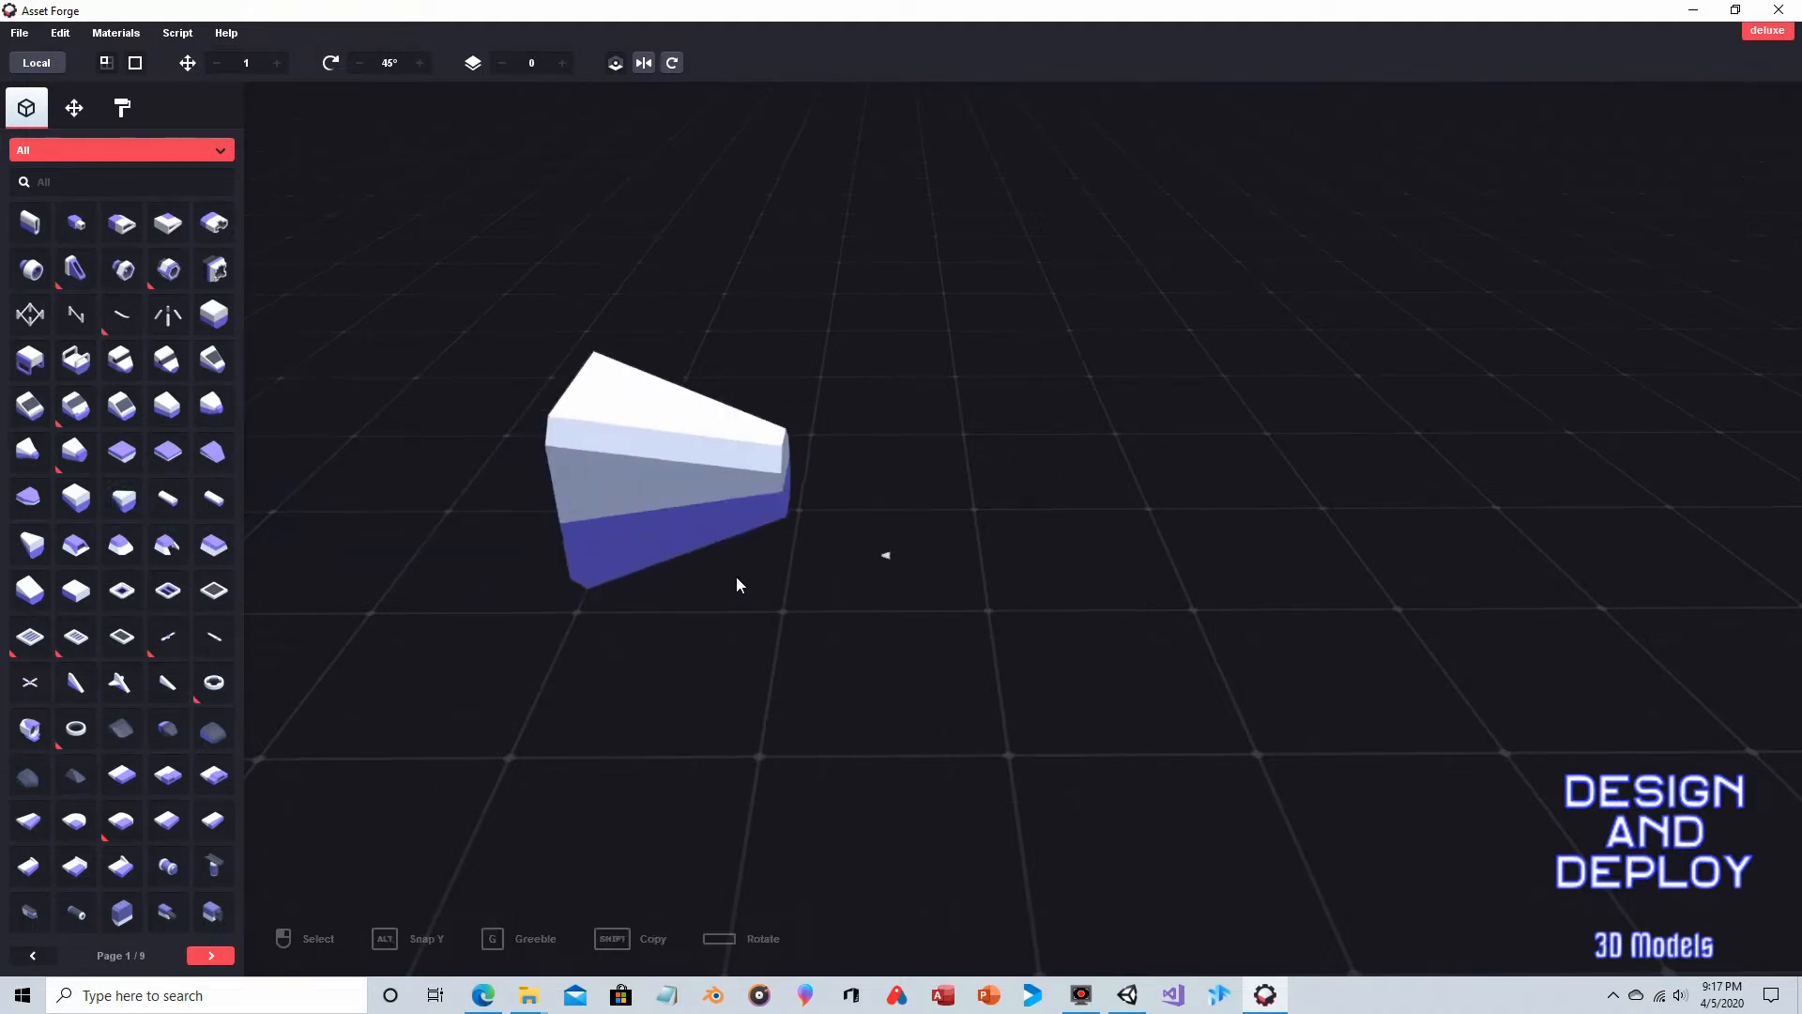
{"action": "left_click", "coordinate": [808, 578]}
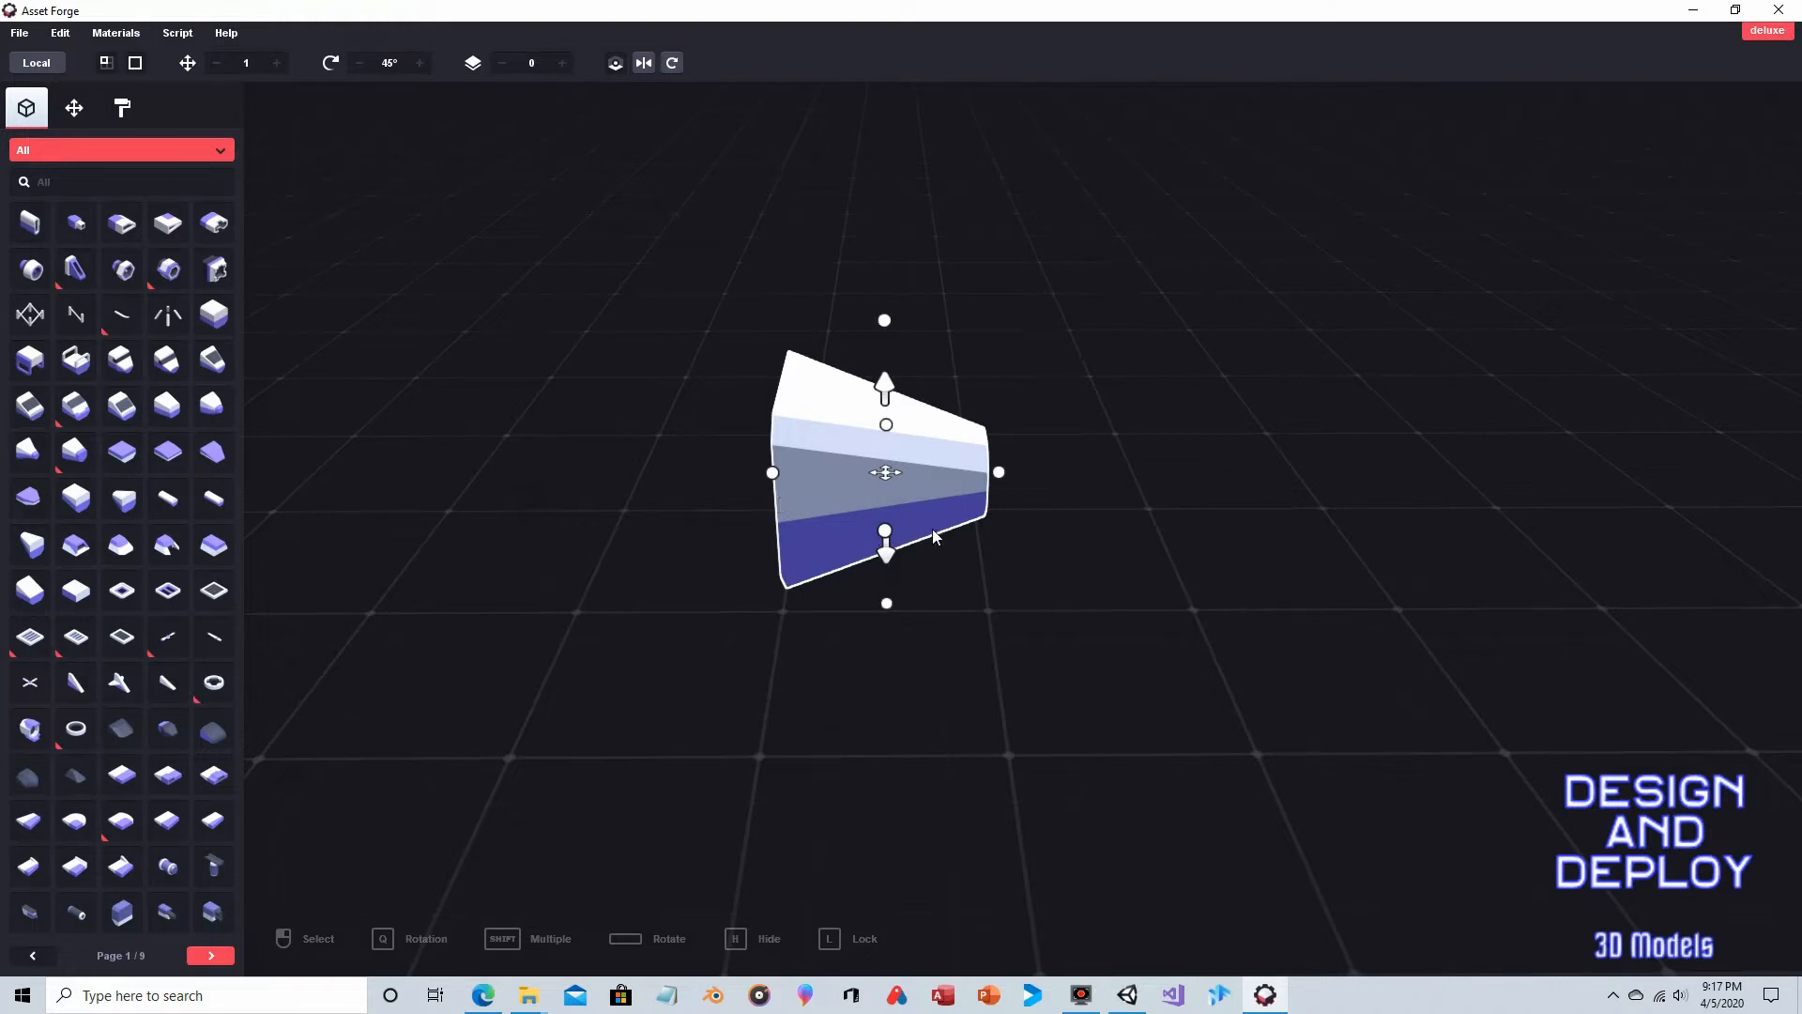
{"action": "key", "text": "Delete"}
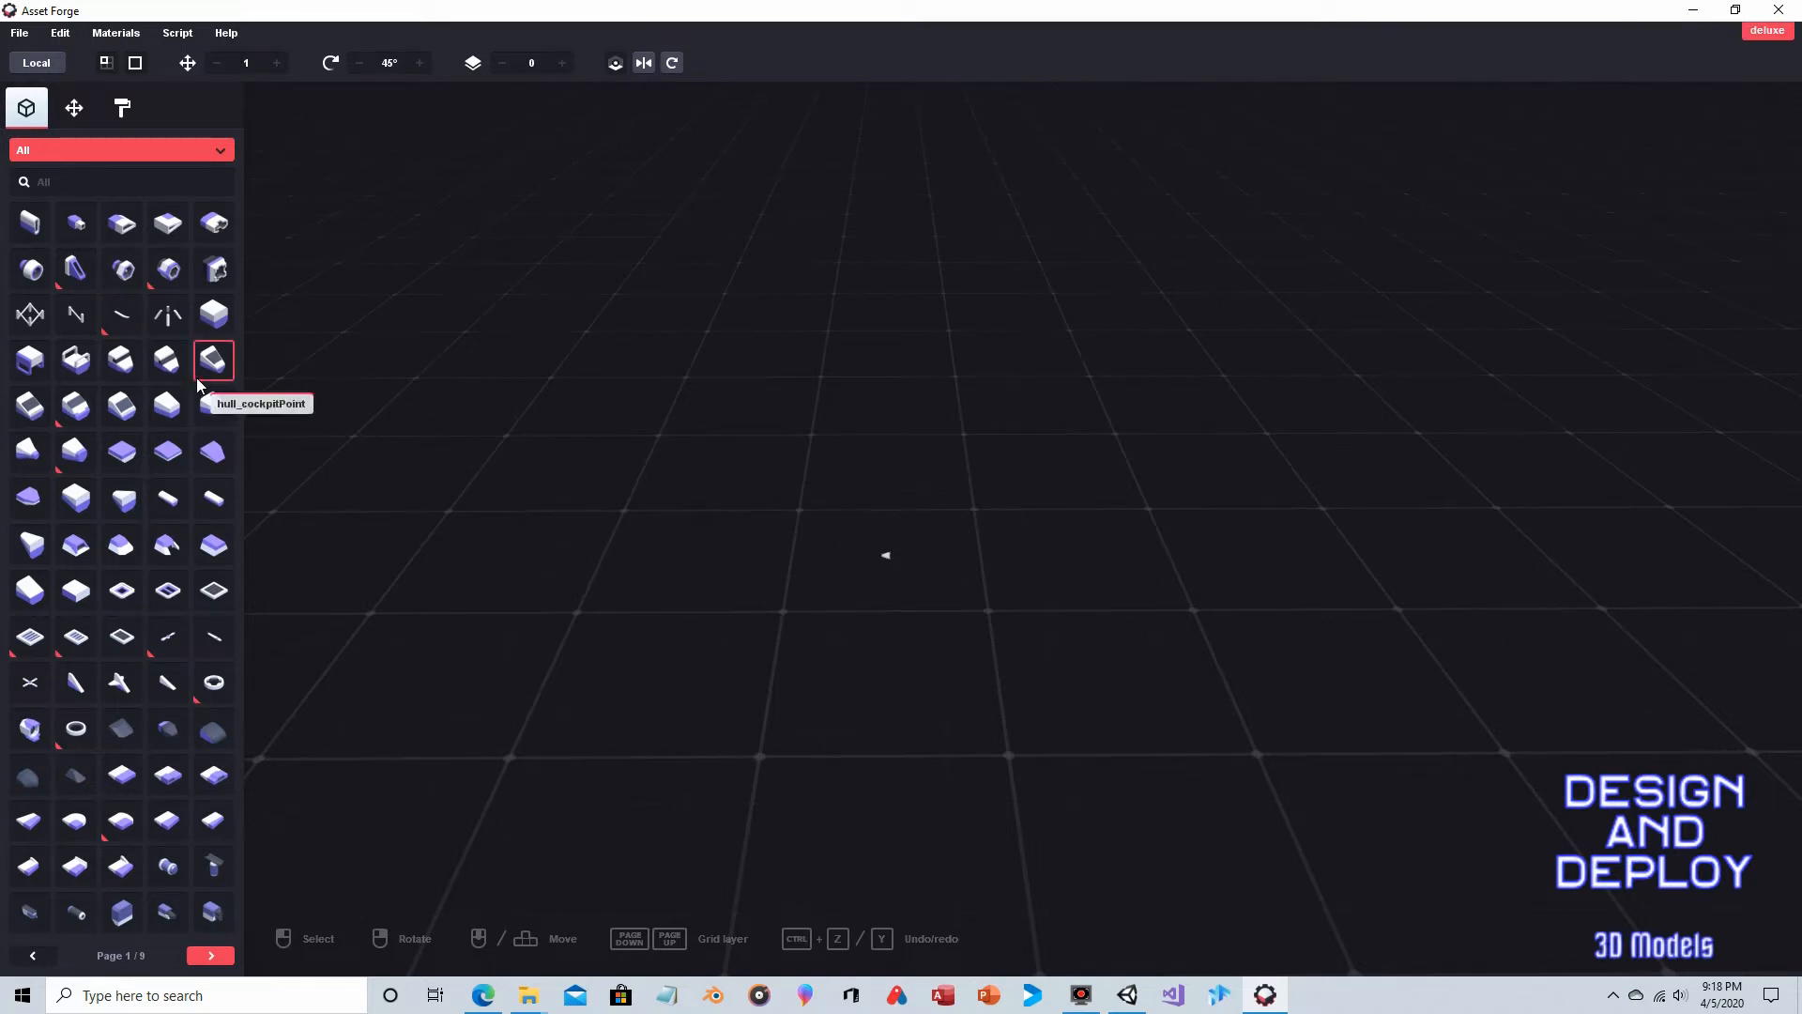
Step: Filter the block library to the Walls category
{"action": "left_click", "coordinate": [126, 150]}
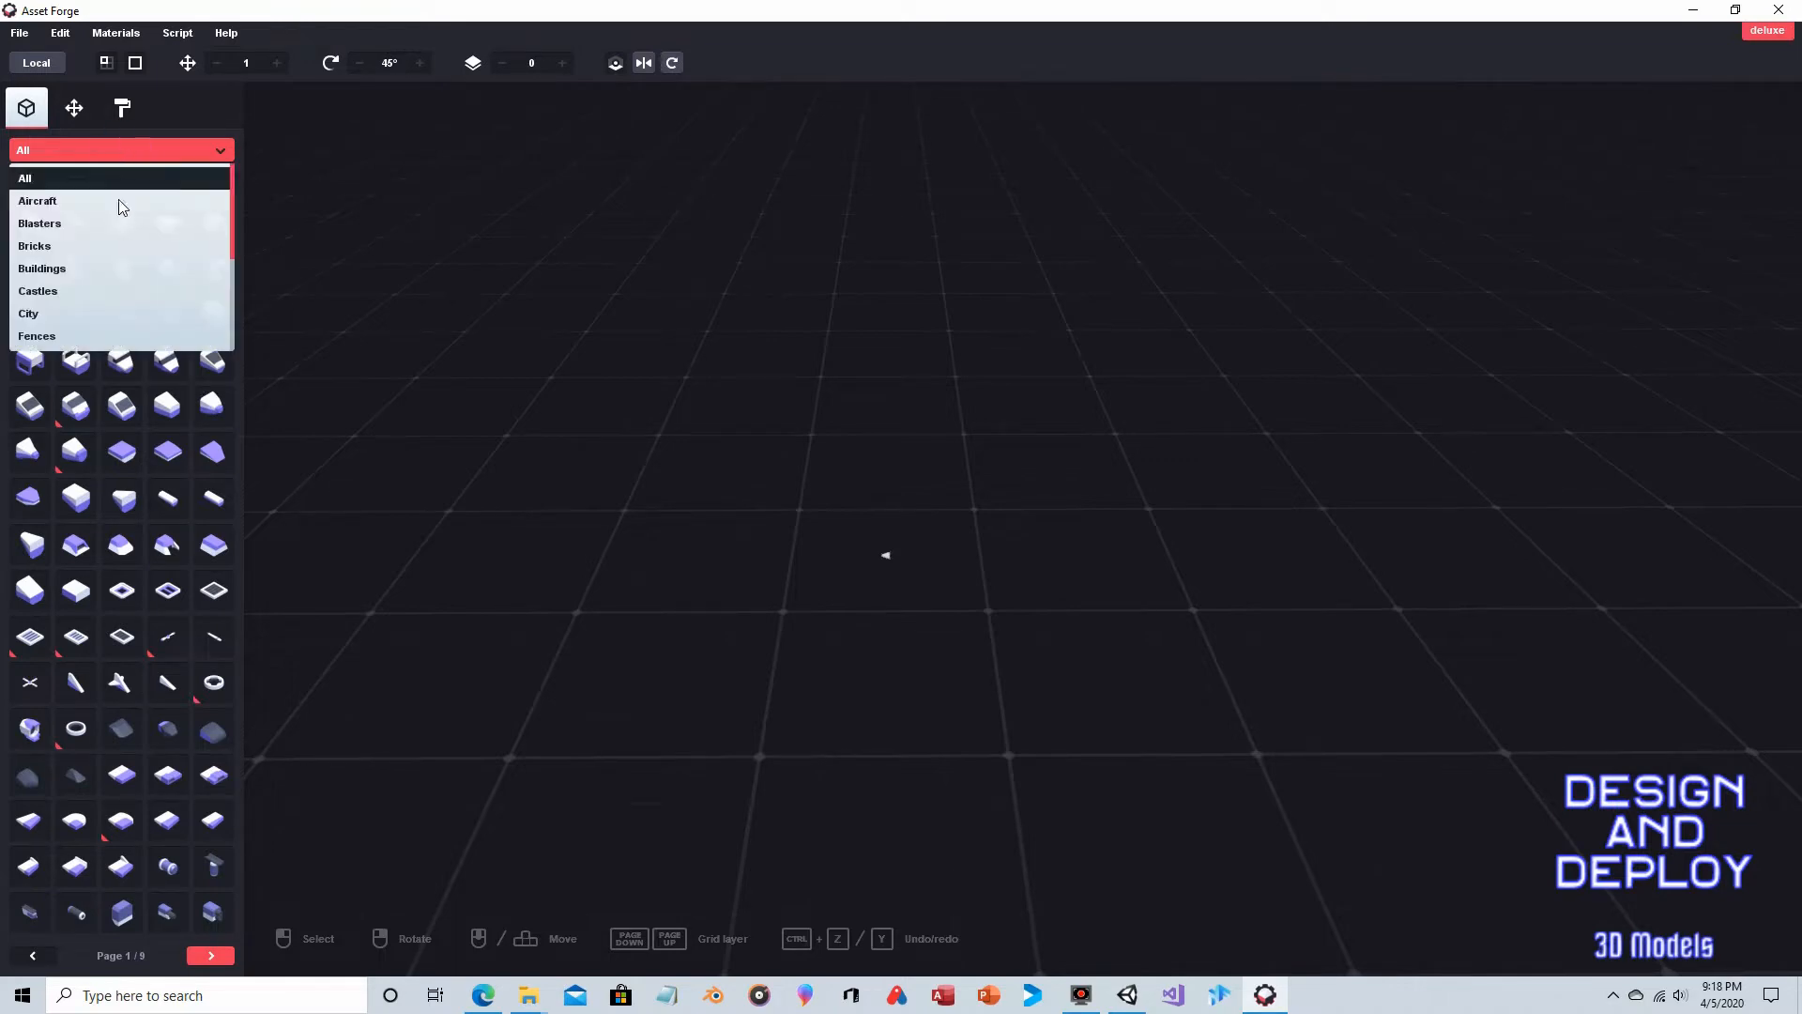
{"action": "scroll", "coordinate": [122, 263], "scroll_direction": "down", "scroll_amount": 3}
{"action": "scroll", "coordinate": [122, 273], "scroll_direction": "down", "scroll_amount": 3}
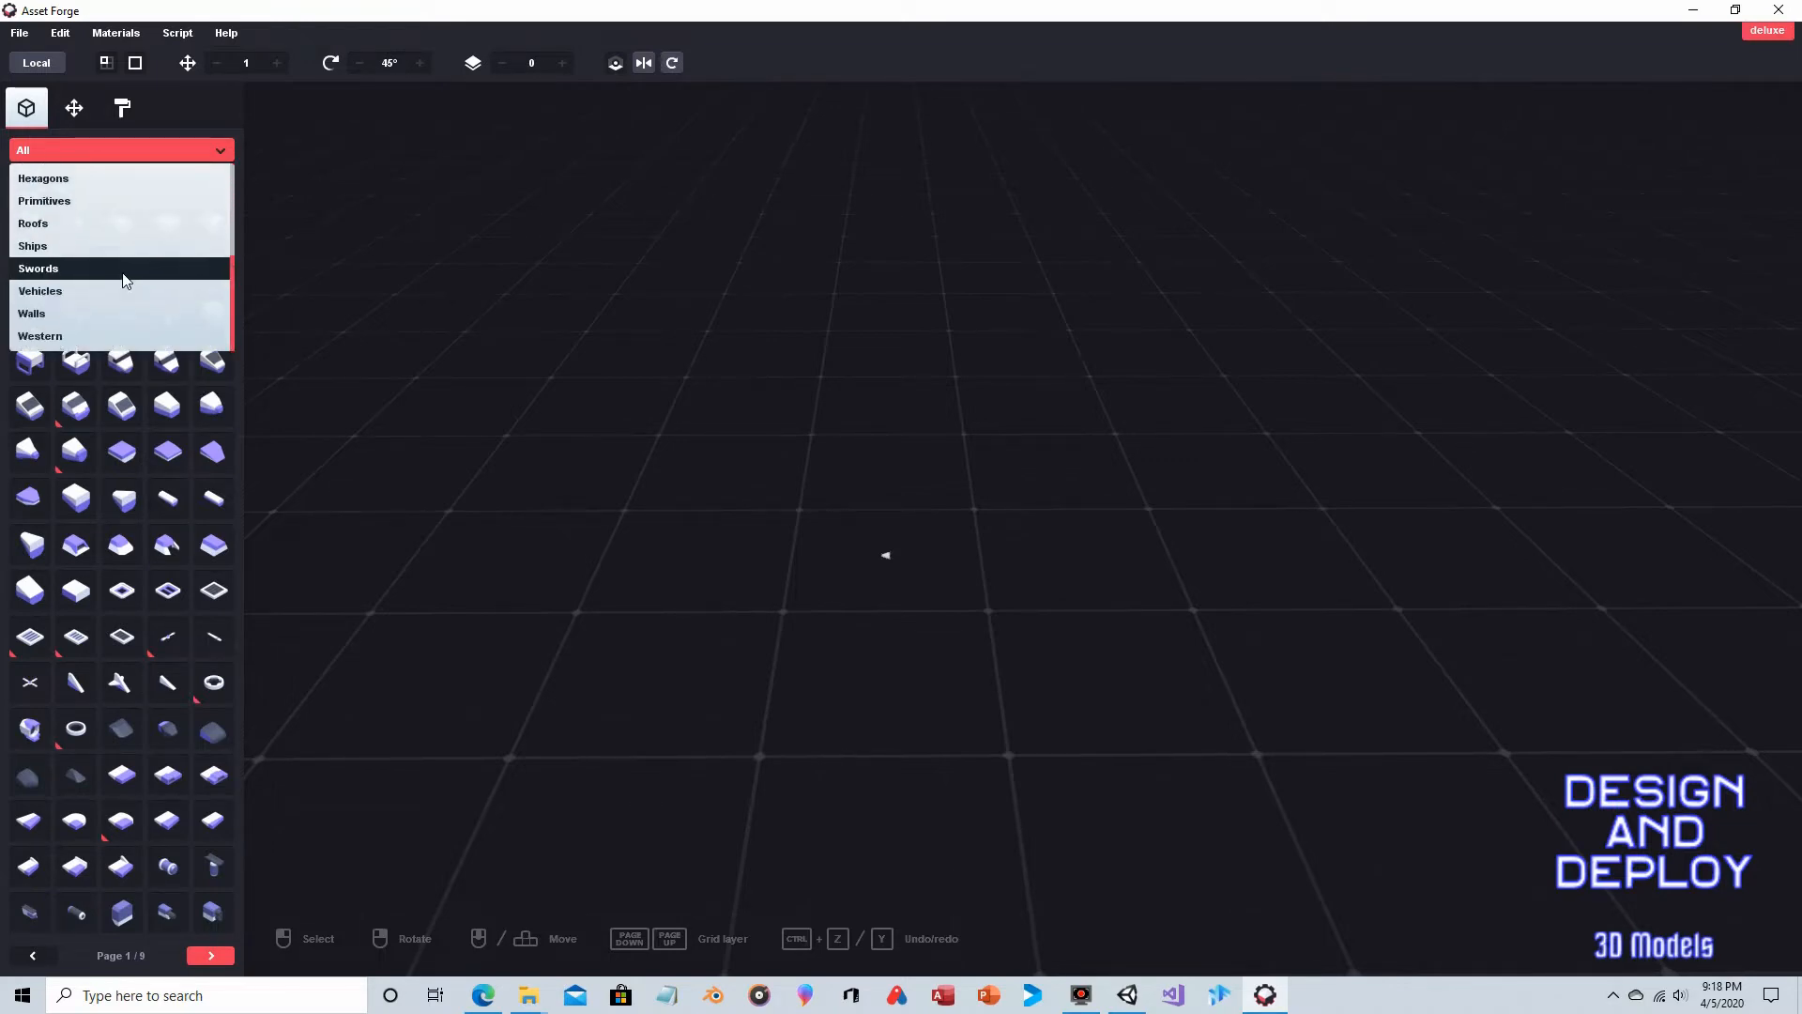
{"action": "left_click", "coordinate": [125, 314]}
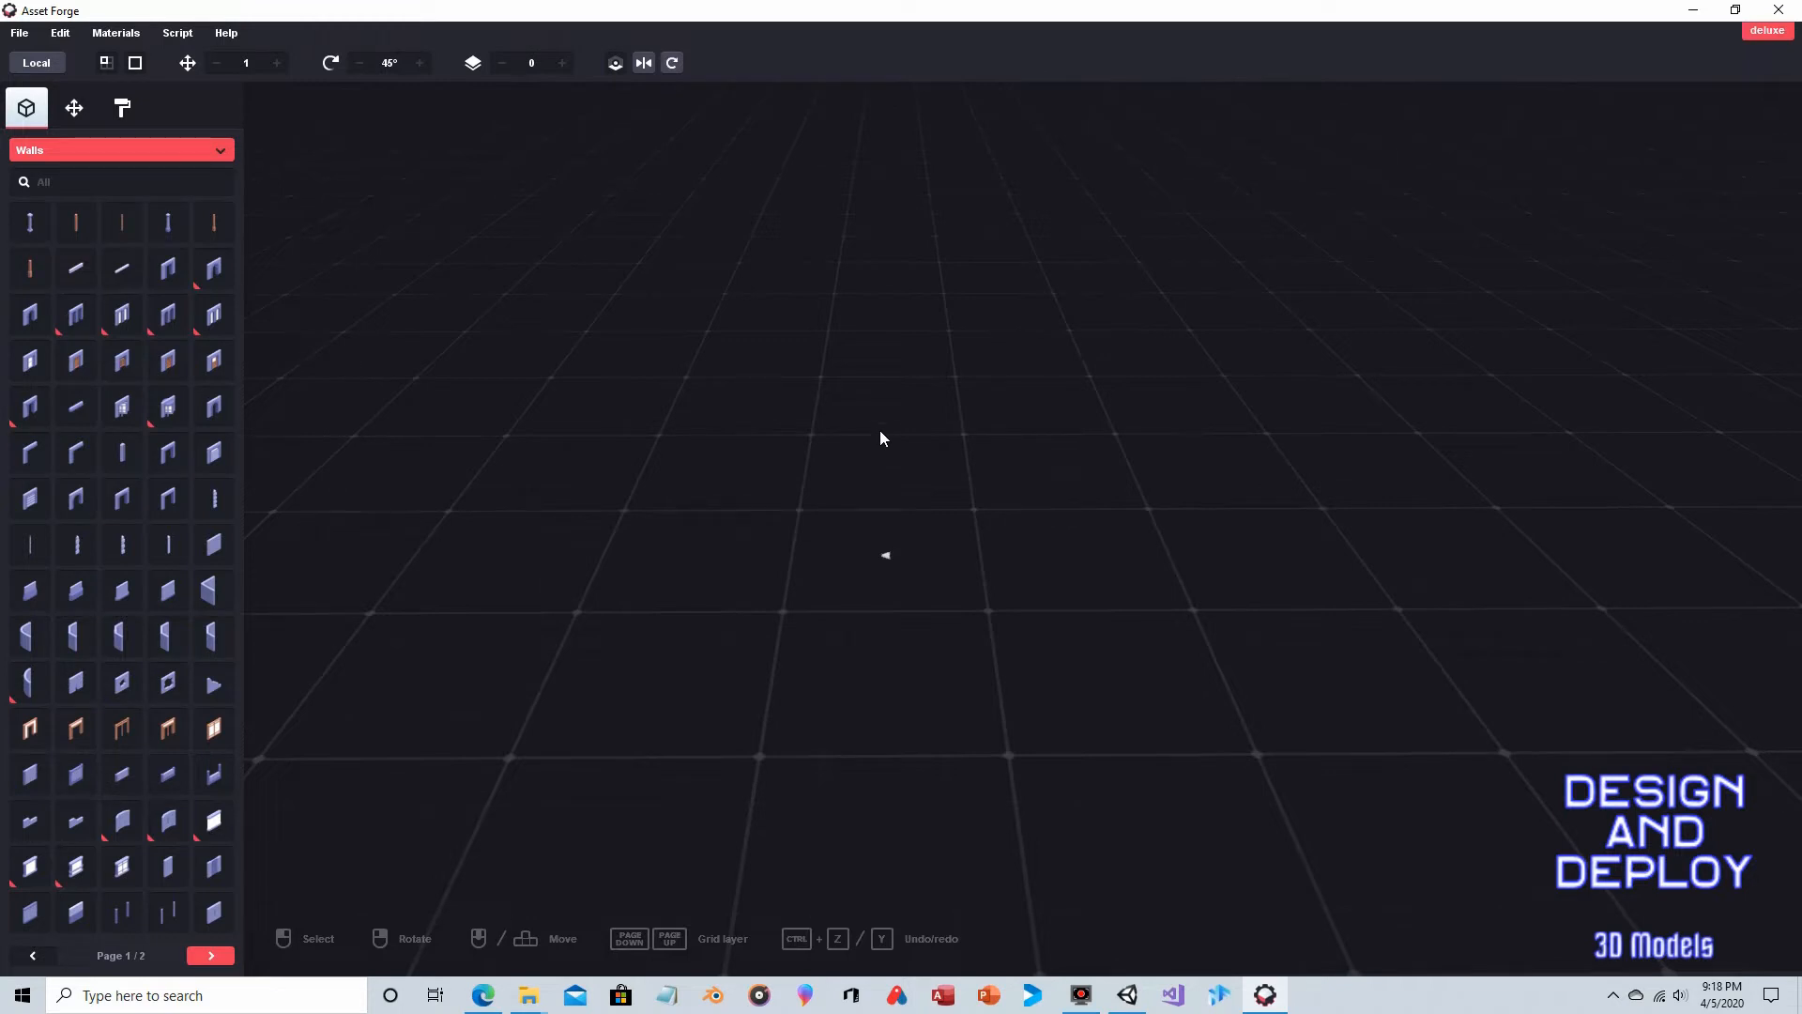
Step: Place one plain wall block on the empty grid
{"action": "mouse_move", "coordinate": [881, 430]}
{"action": "middle_mouse_down"}
{"action": "mouse_move", "coordinate": [816, 428]}
{"action": "mouse_move", "coordinate": [861, 430]}
{"action": "mouse_move", "coordinate": [873, 385]}
{"action": "mouse_move", "coordinate": [871, 445]}
{"action": "middle_mouse_up"}
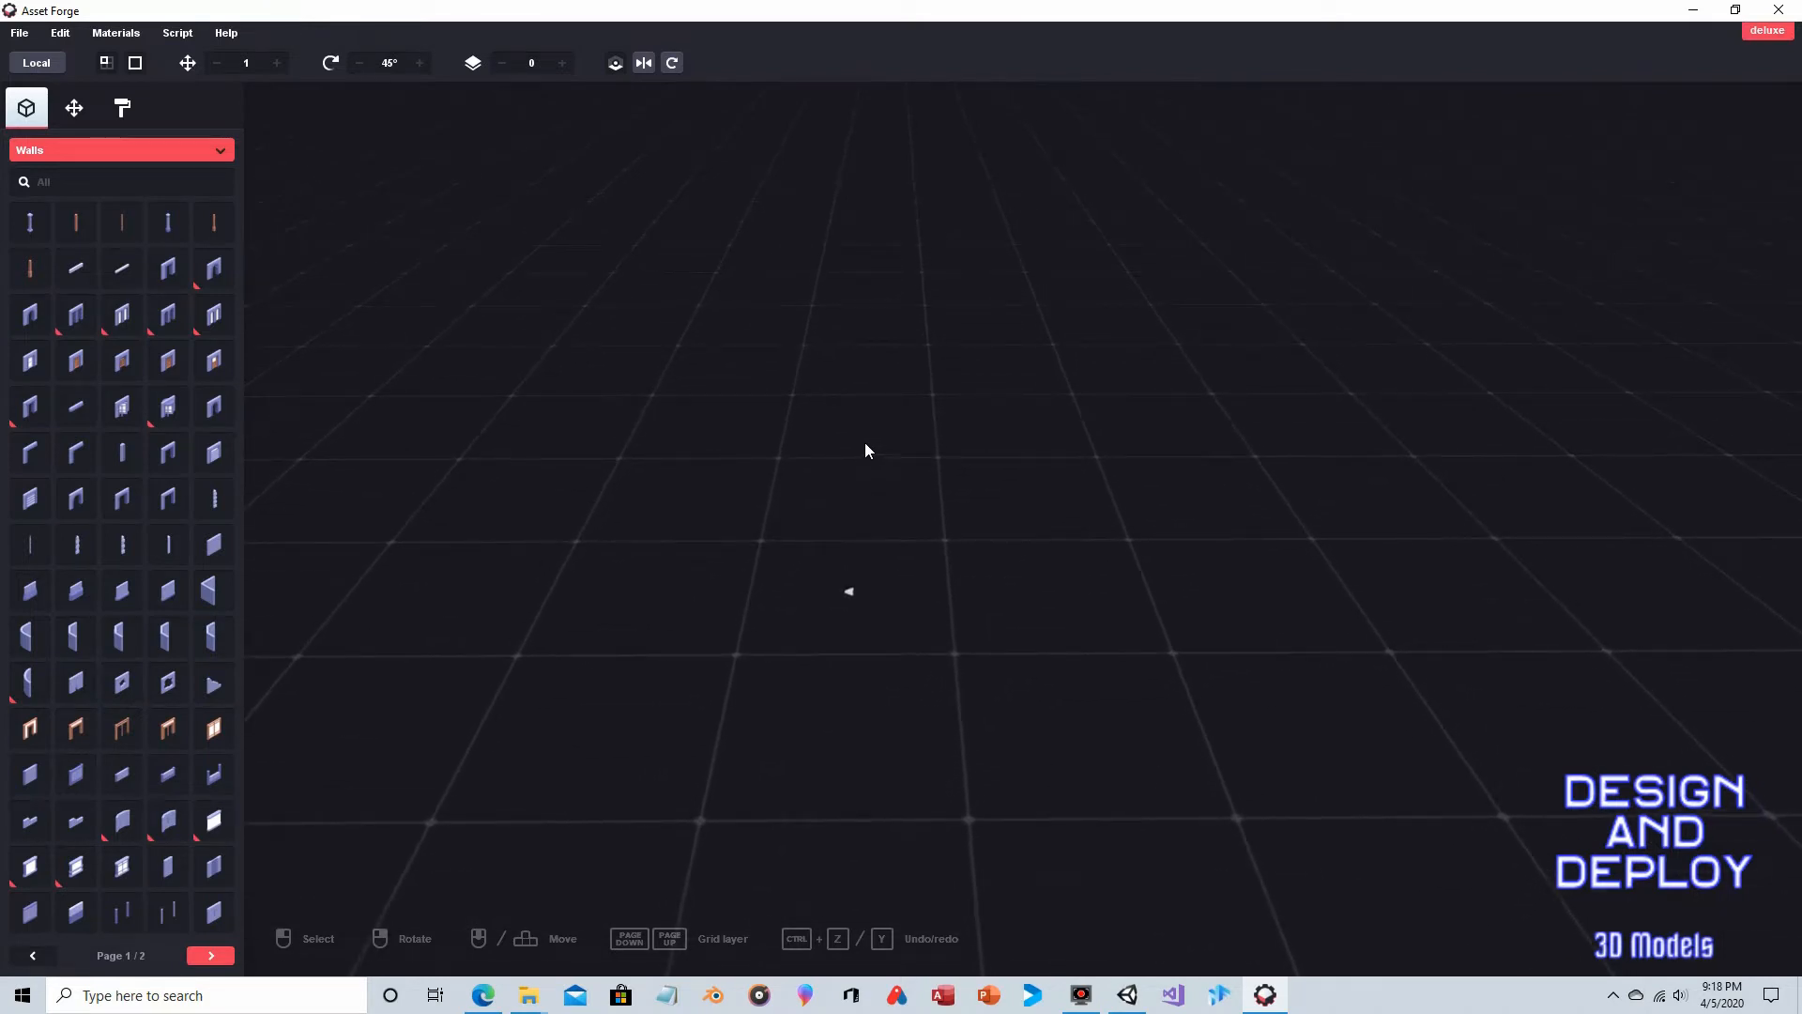
{"action": "mouse_move", "coordinate": [861, 442]}
{"action": "middle_mouse_down"}
{"action": "mouse_move", "coordinate": [809, 436]}
{"action": "mouse_move", "coordinate": [842, 434]}
{"action": "mouse_move", "coordinate": [888, 337]}
{"action": "mouse_move", "coordinate": [870, 465]}
{"action": "middle_mouse_up"}
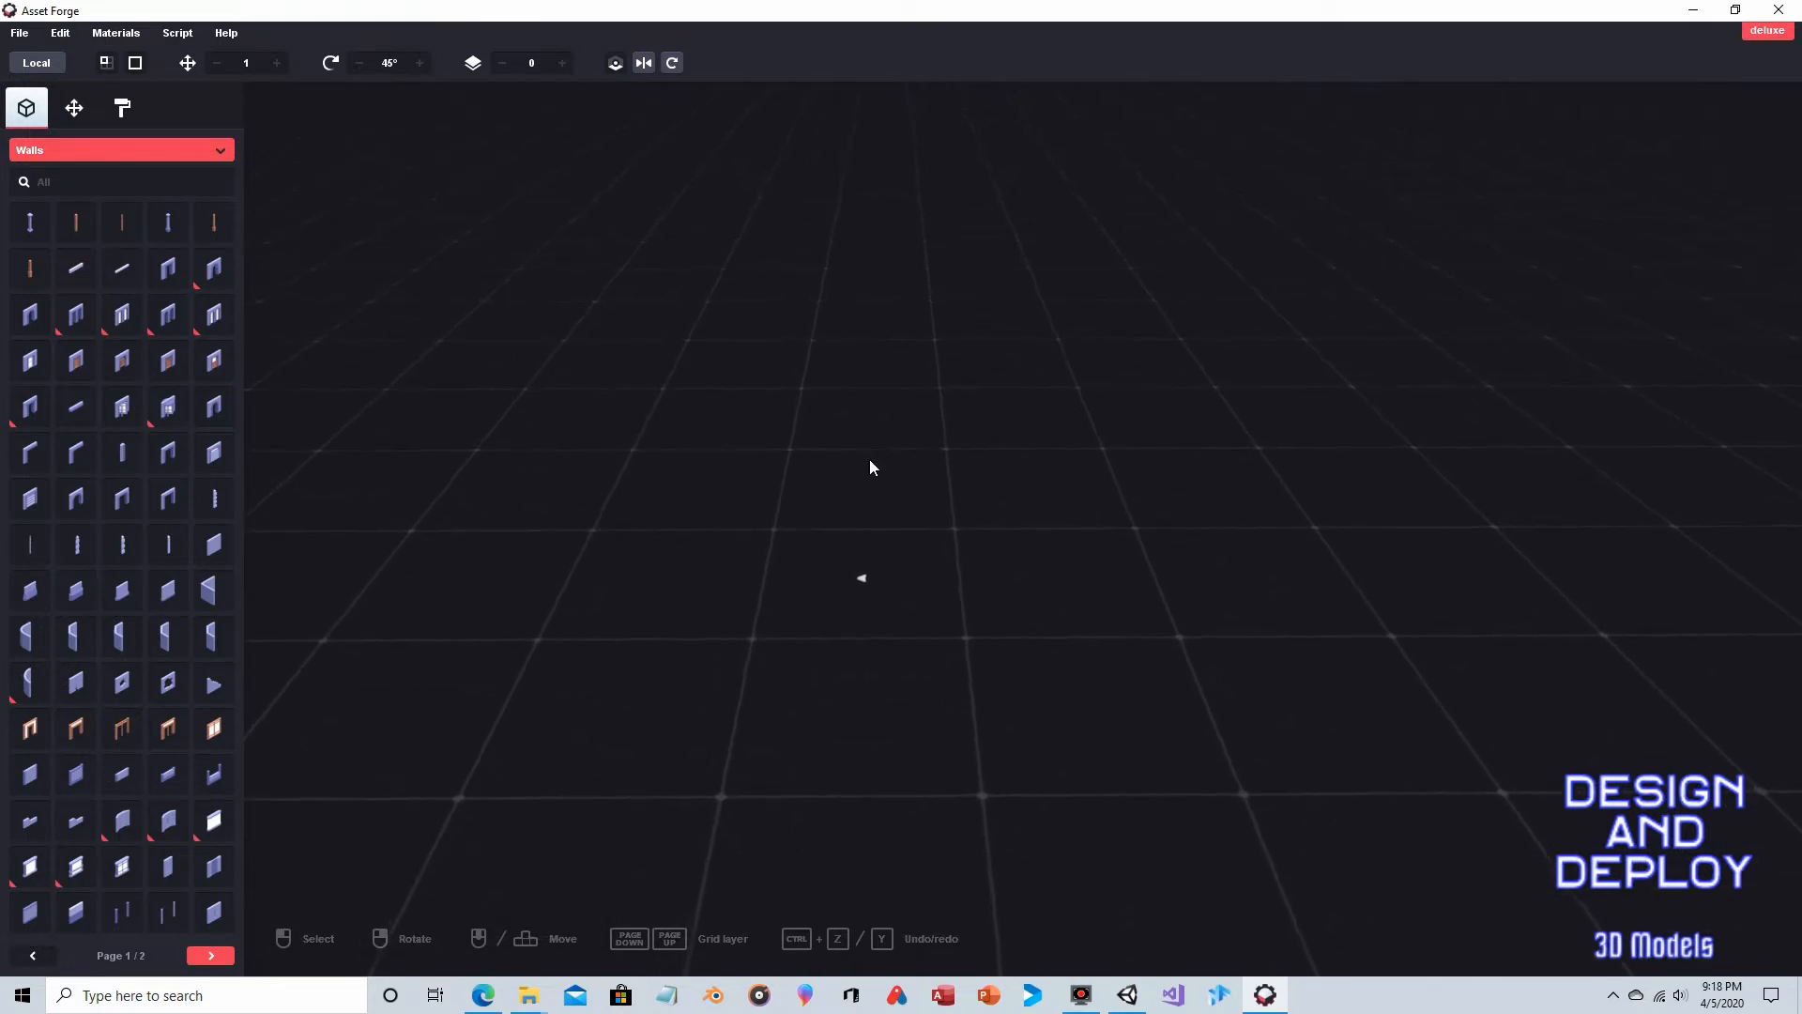
{"action": "mouse_move", "coordinate": [857, 454]}
{"action": "right_mouse_down"}
{"action": "mouse_move", "coordinate": [808, 503]}
{"action": "mouse_move", "coordinate": [716, 390]}
{"action": "mouse_move", "coordinate": [877, 427]}
{"action": "mouse_move", "coordinate": [852, 425]}
{"action": "right_mouse_up"}
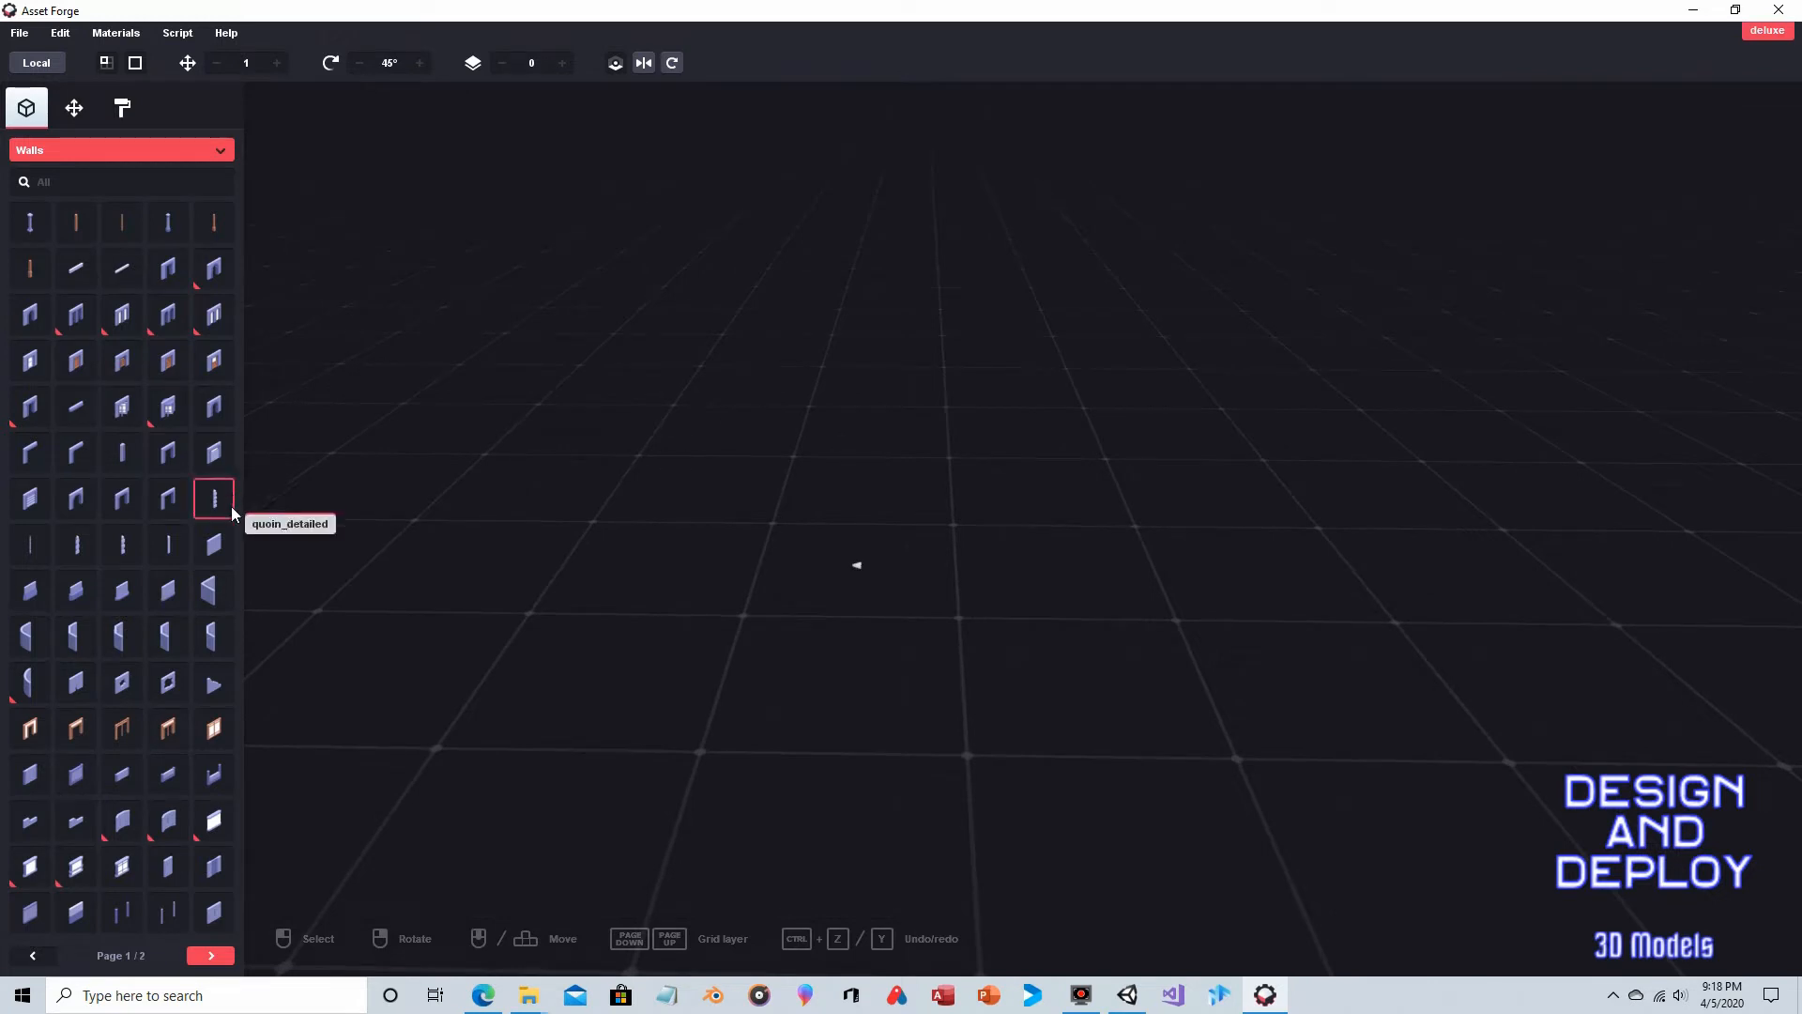
{"action": "left_click", "coordinate": [214, 547]}
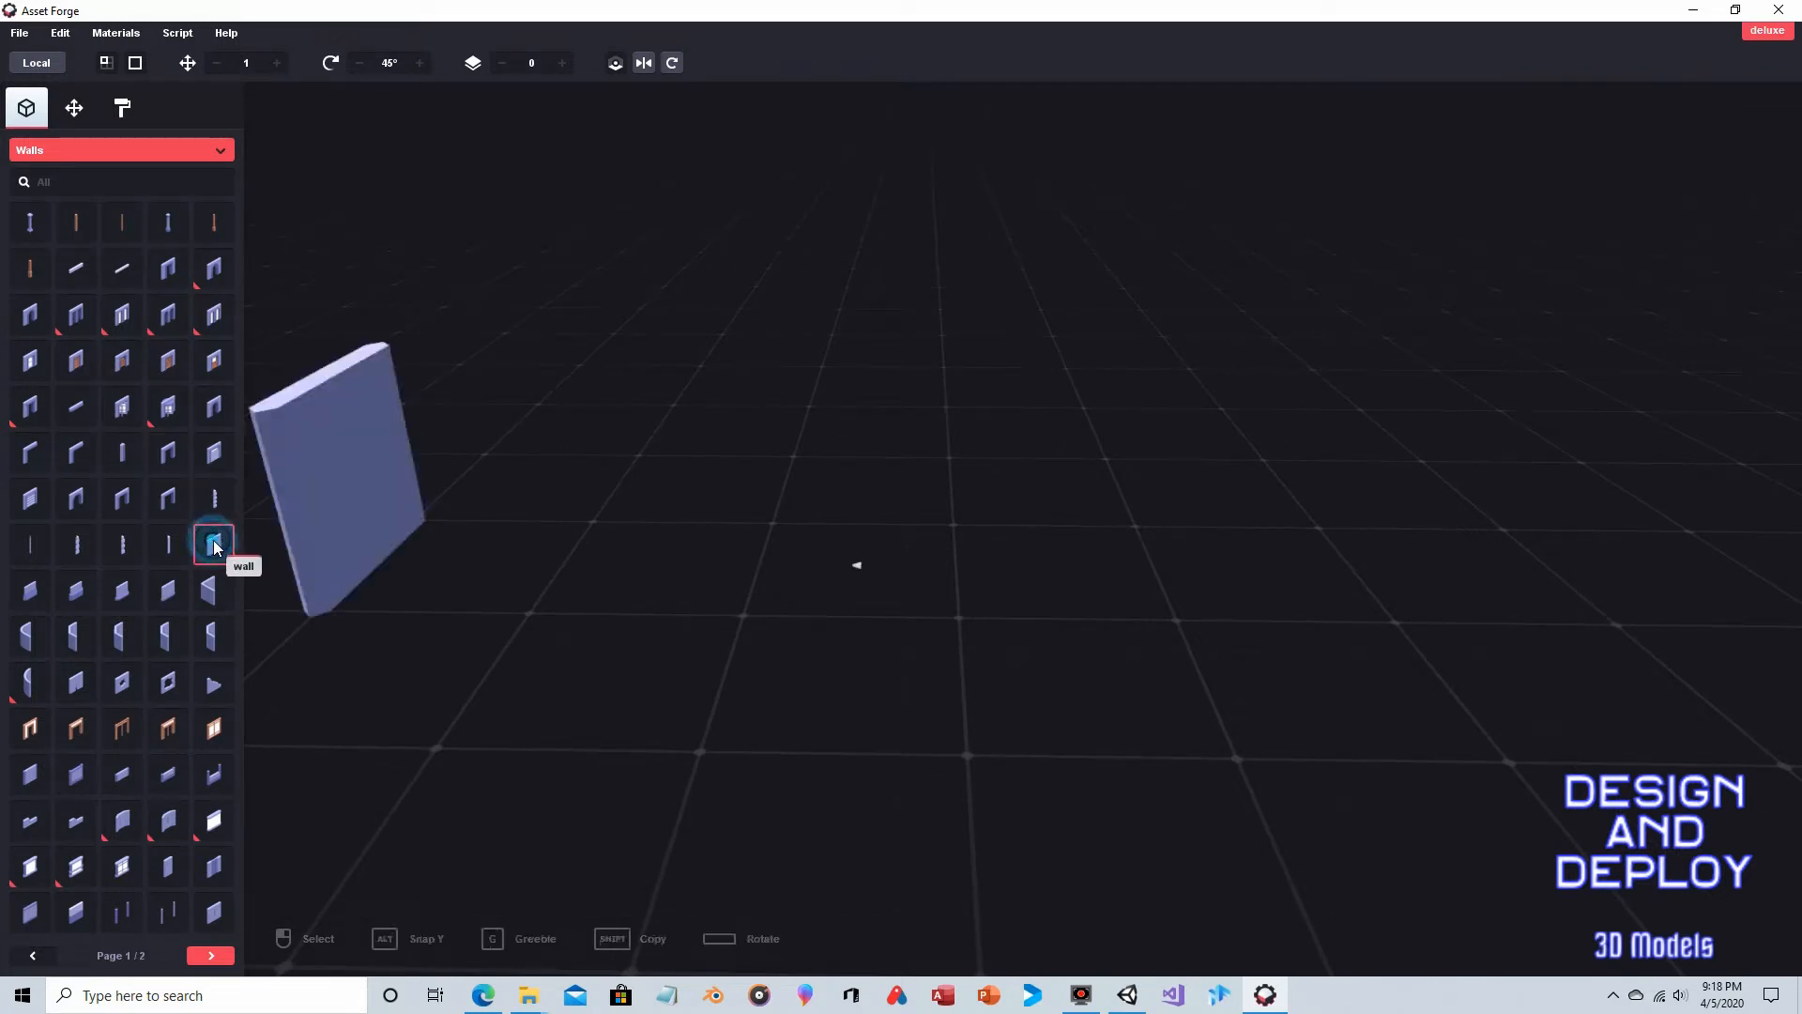
{"action": "left_click", "coordinate": [312, 549]}
{"action": "key", "text": "f"}
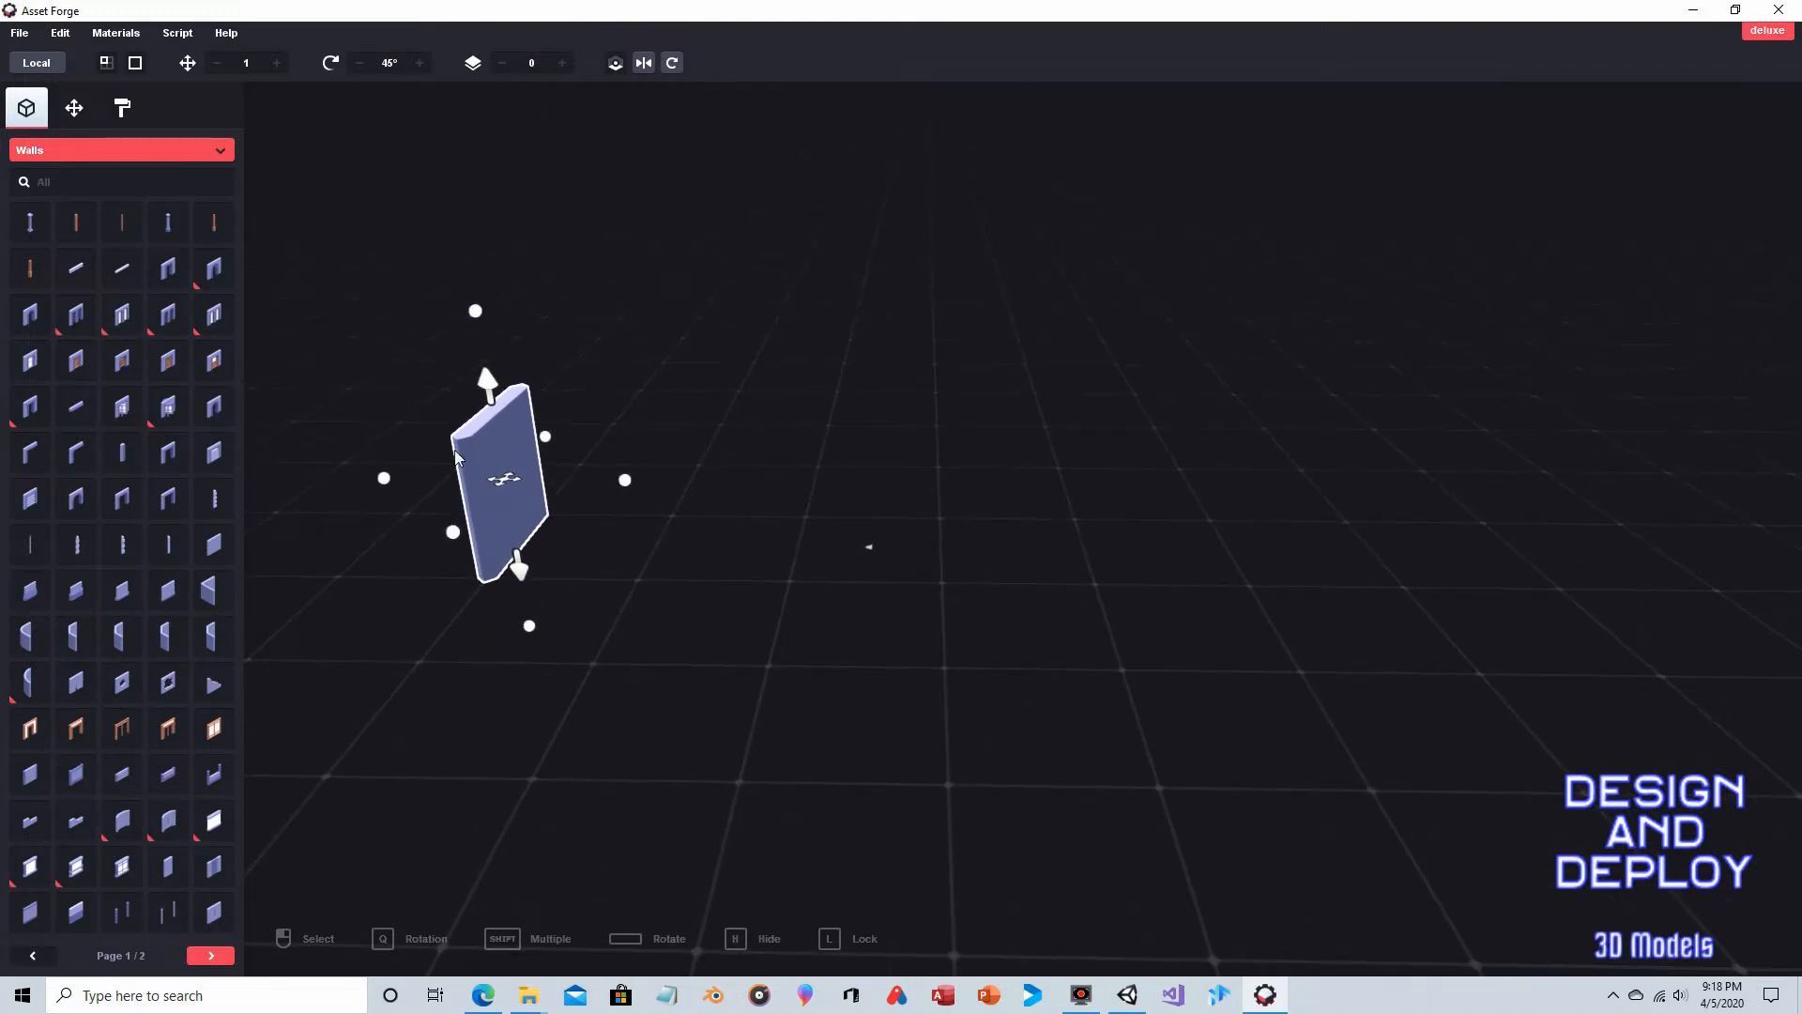
{"action": "right_click_drag", "start_coordinate": [760, 407], "coordinate": [735, 418]}
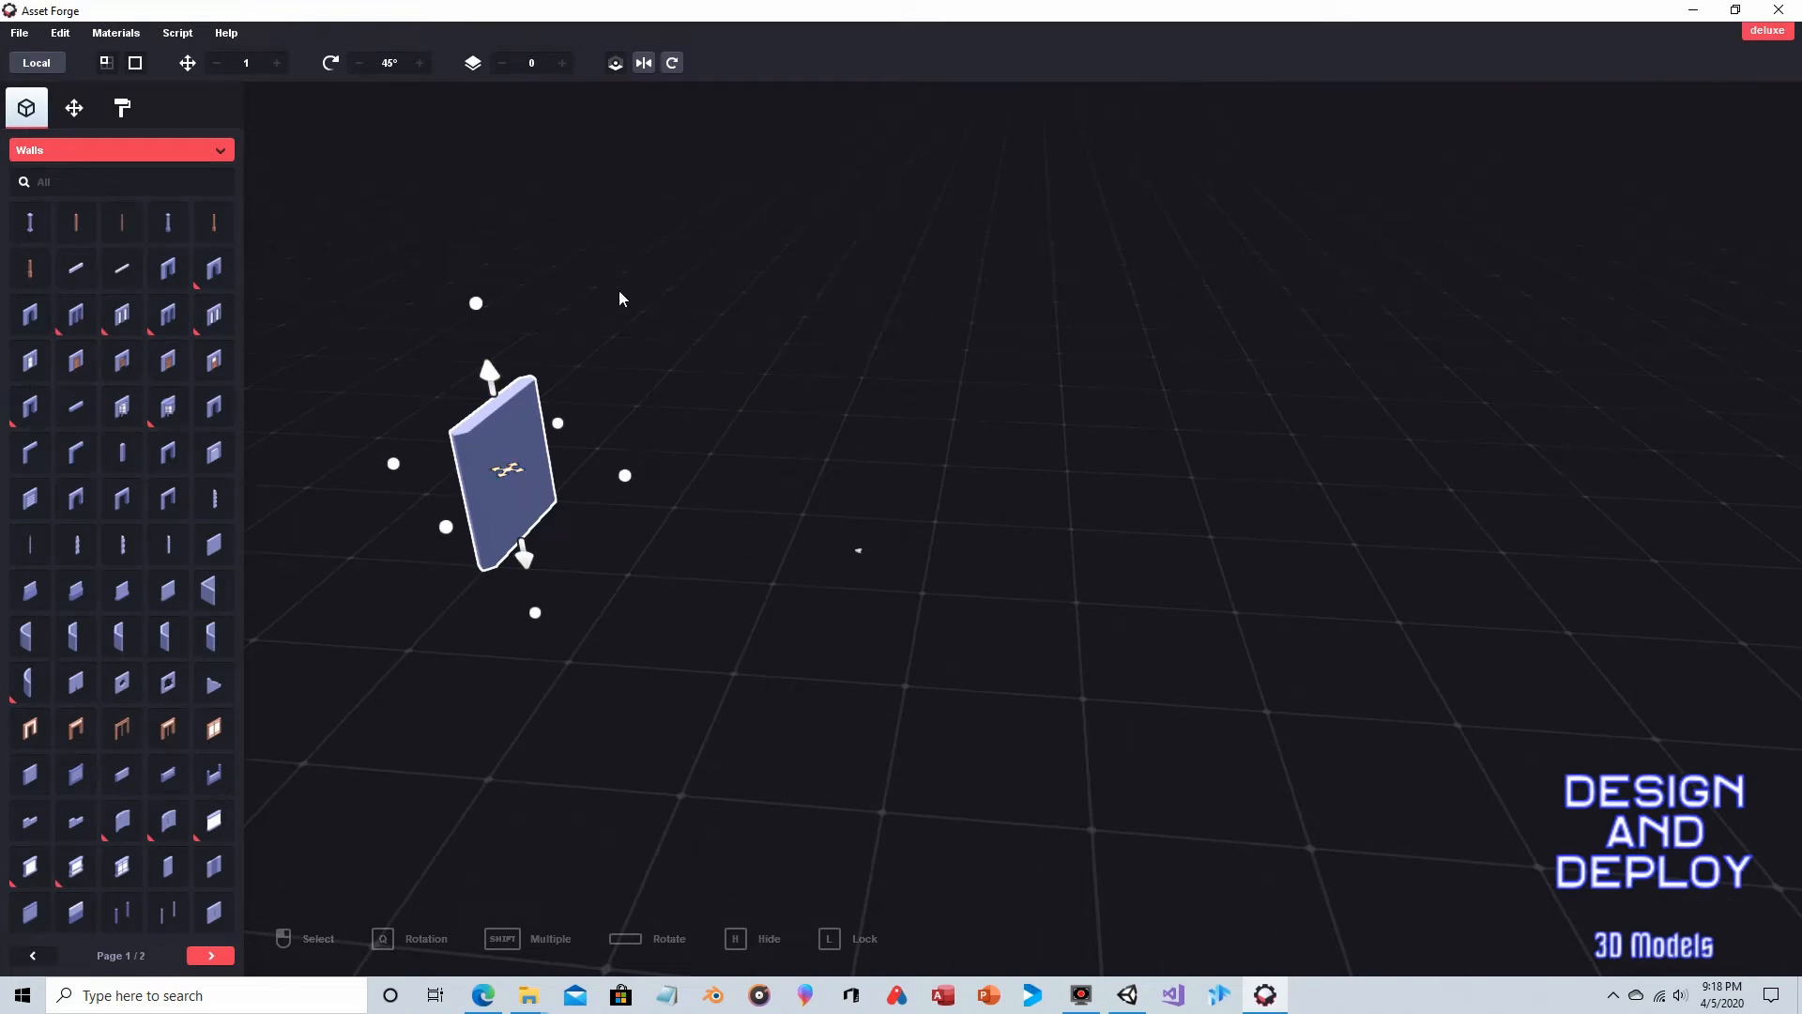
{"action": "right_click_drag", "start_coordinate": [629, 336], "coordinate": [645, 341]}
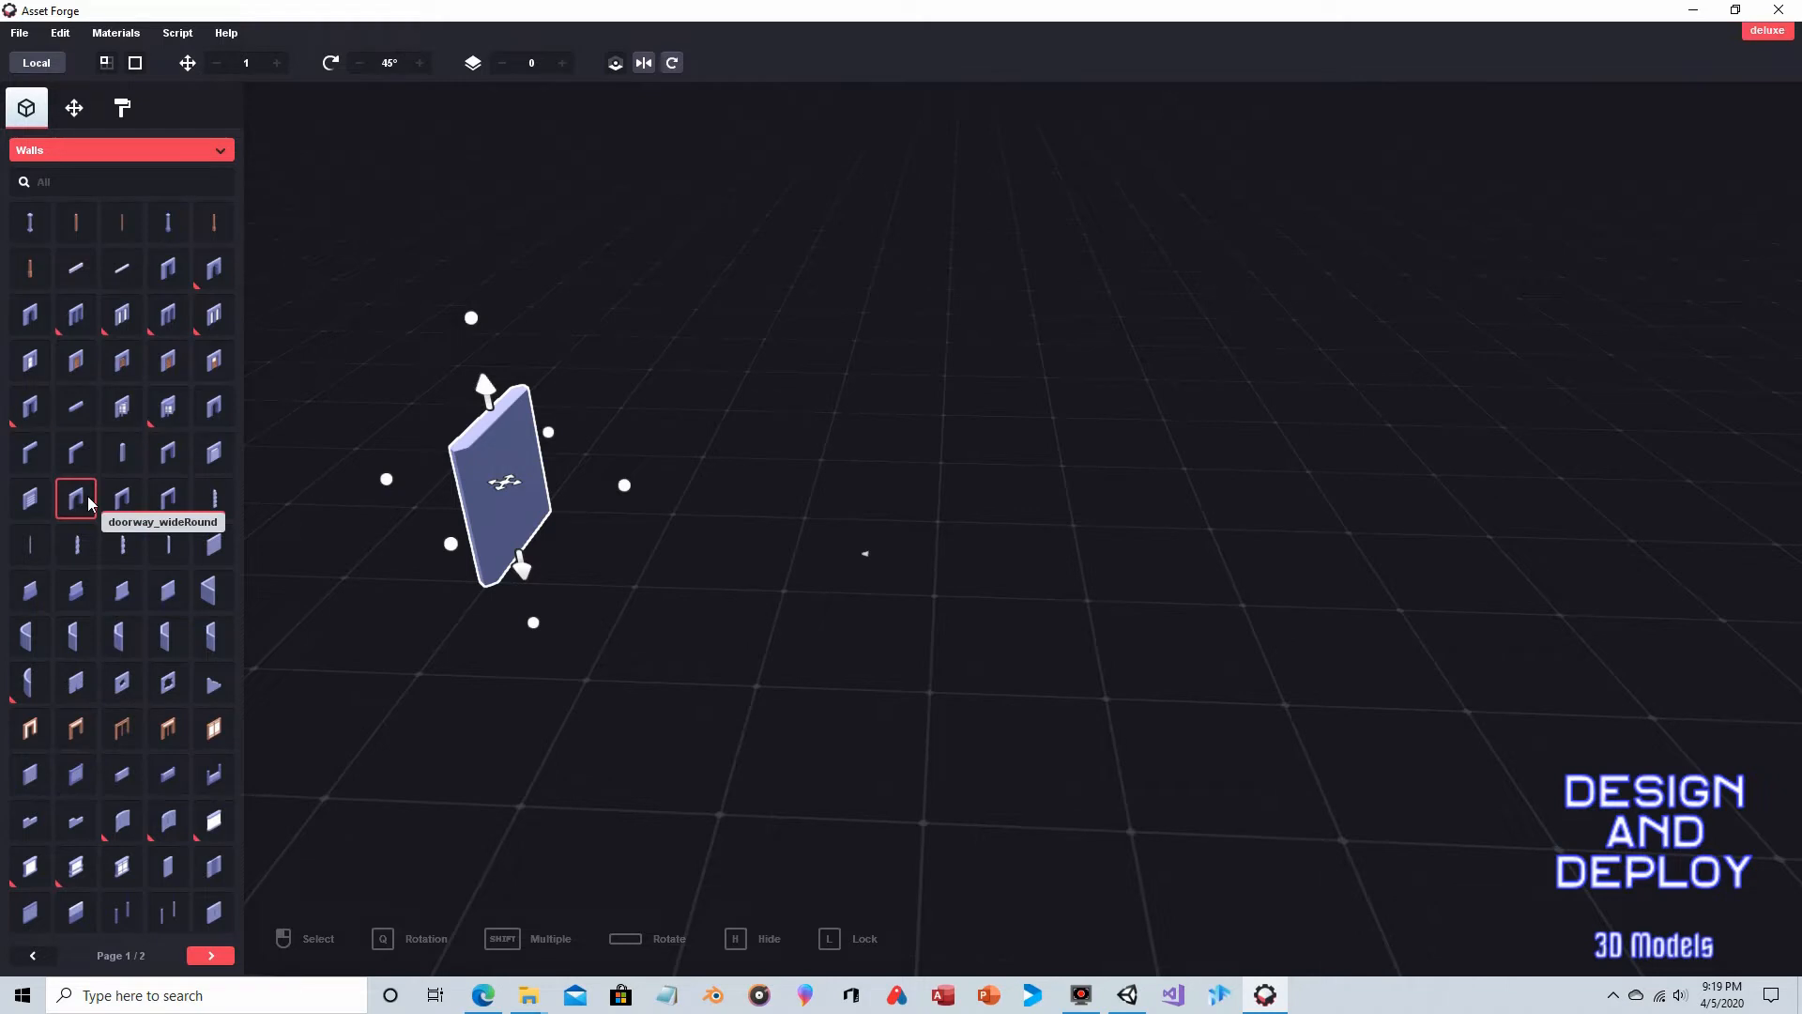
Step: Add a round-arched doorway and a wall_destroyedHole block behind the plain wall, and a corner wall in front of it
{"action": "left_click_drag", "start_coordinate": [87, 496], "coordinate": [538, 374]}
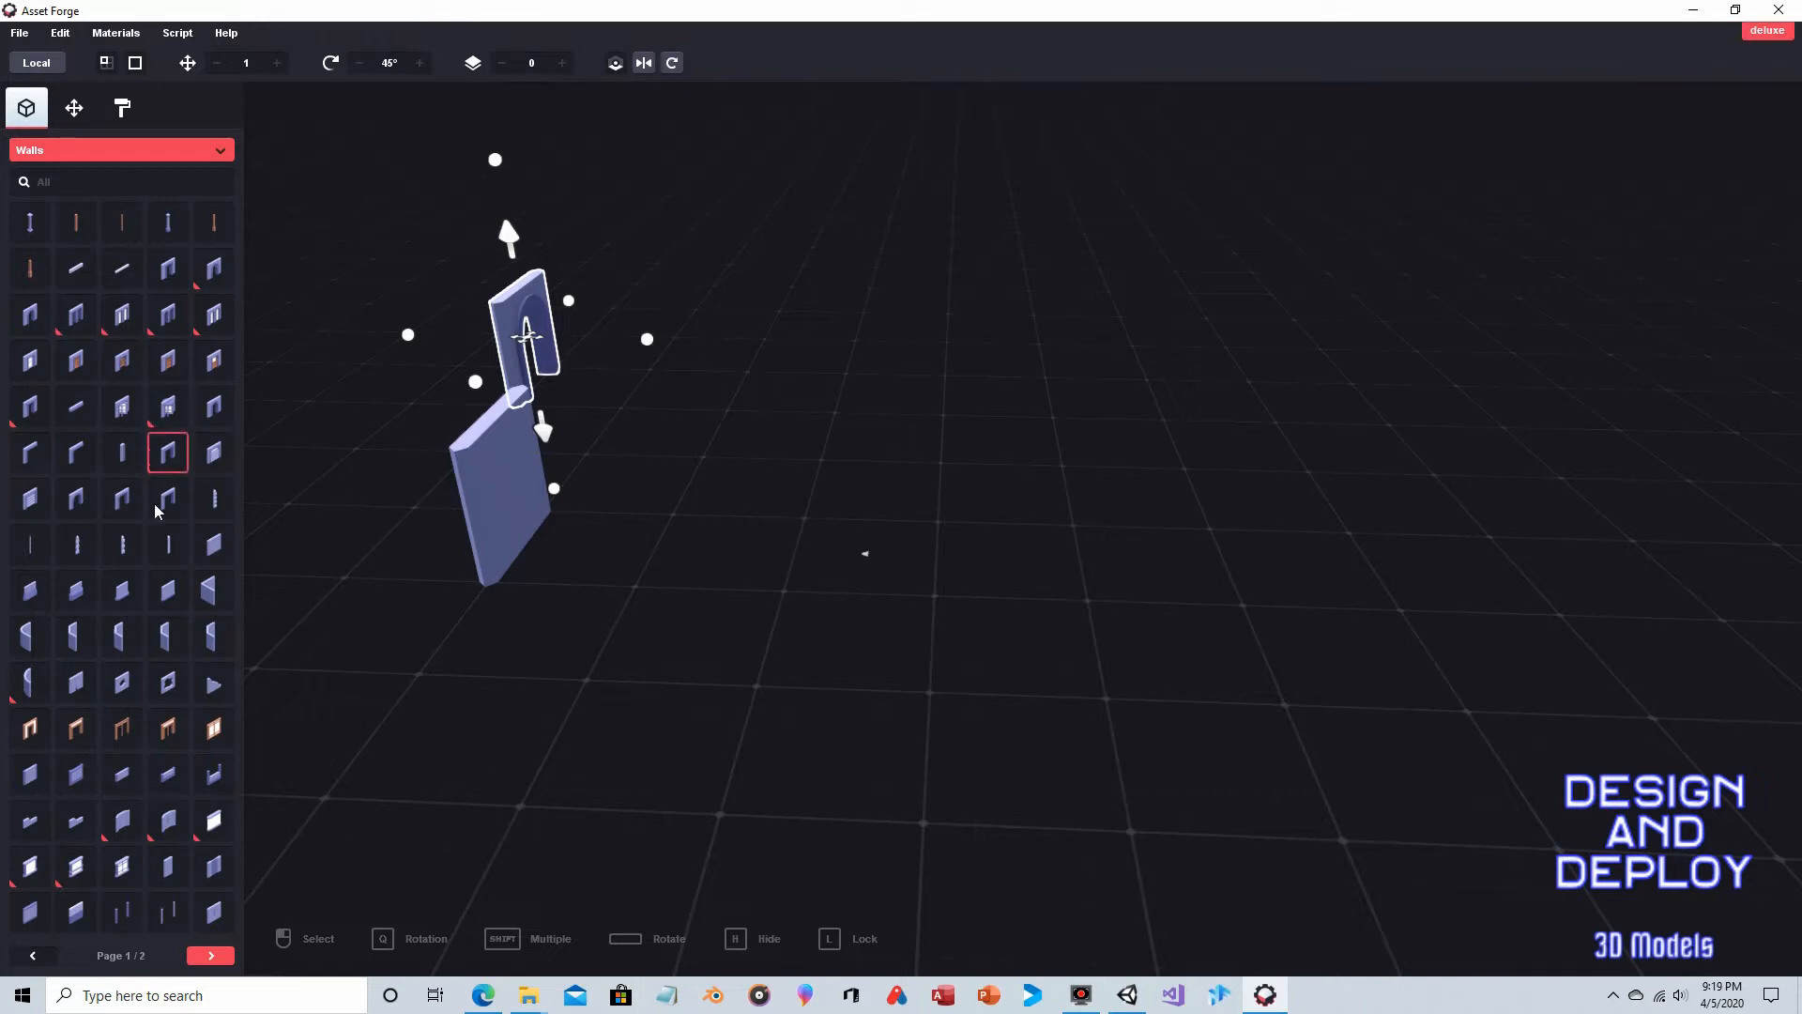
{"action": "left_click_drag", "start_coordinate": [220, 592], "coordinate": [285, 746]}
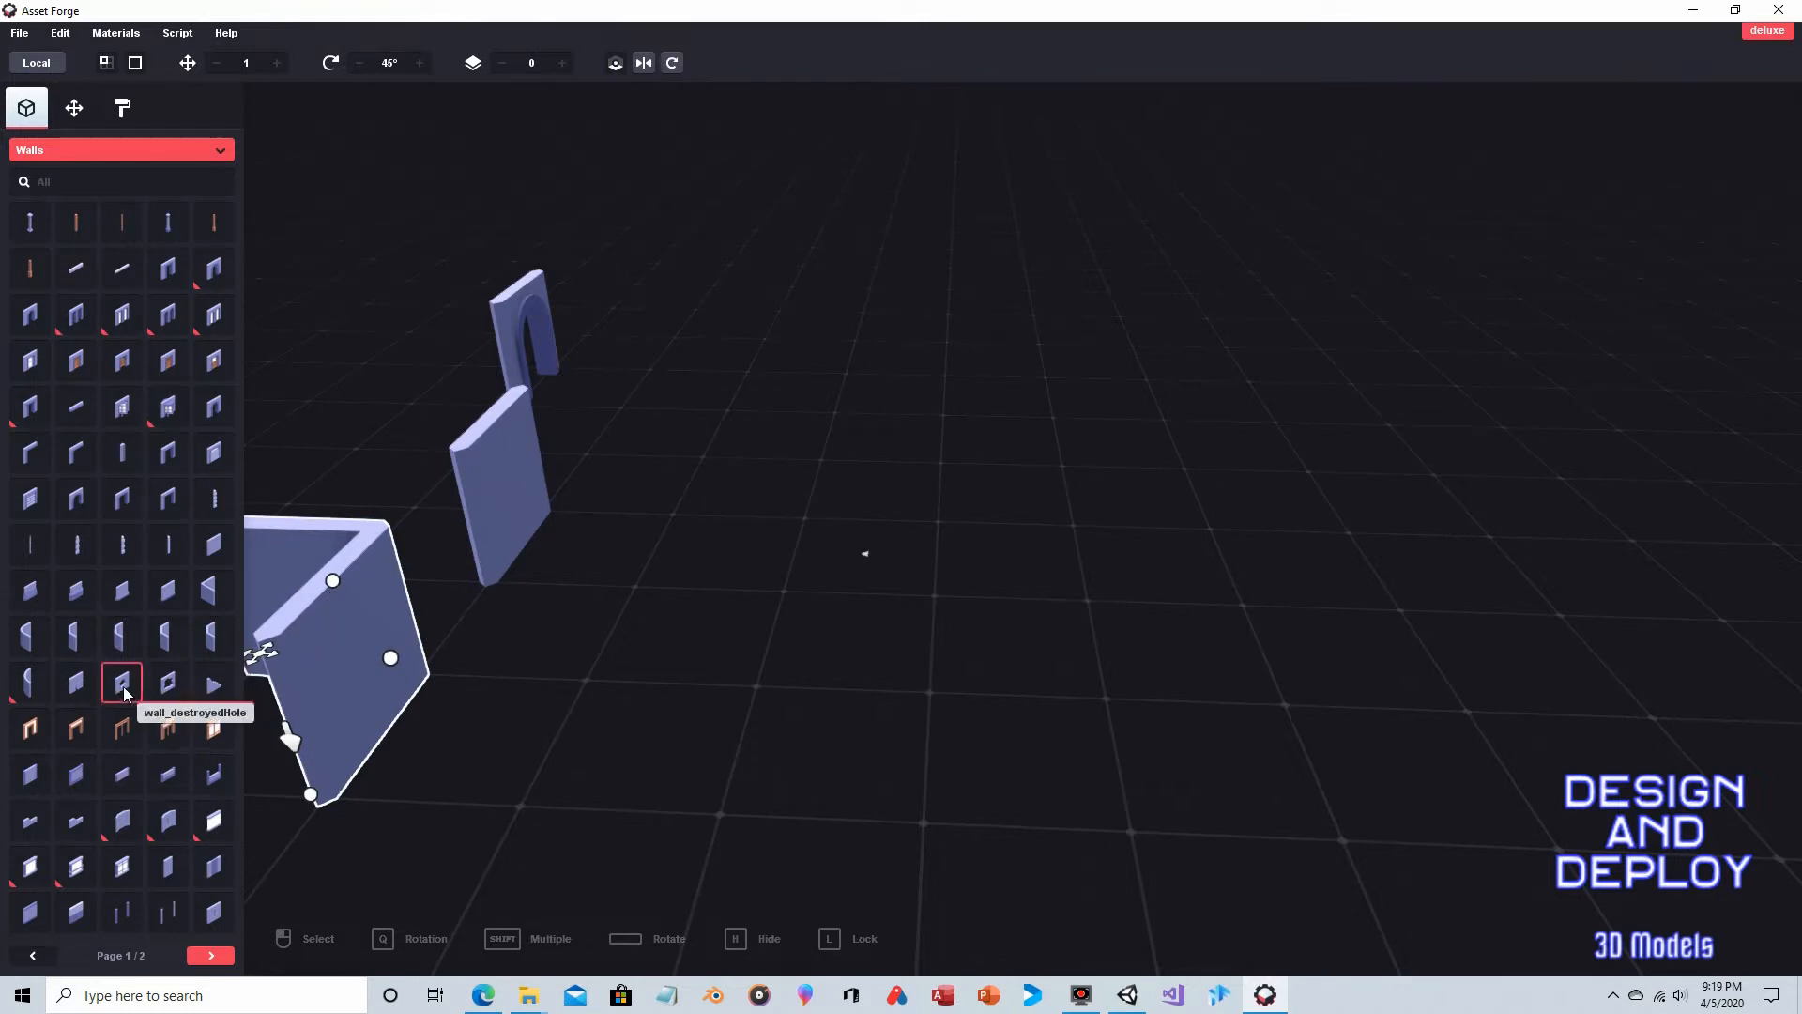
{"action": "left_click_drag", "start_coordinate": [122, 685], "coordinate": [623, 313]}
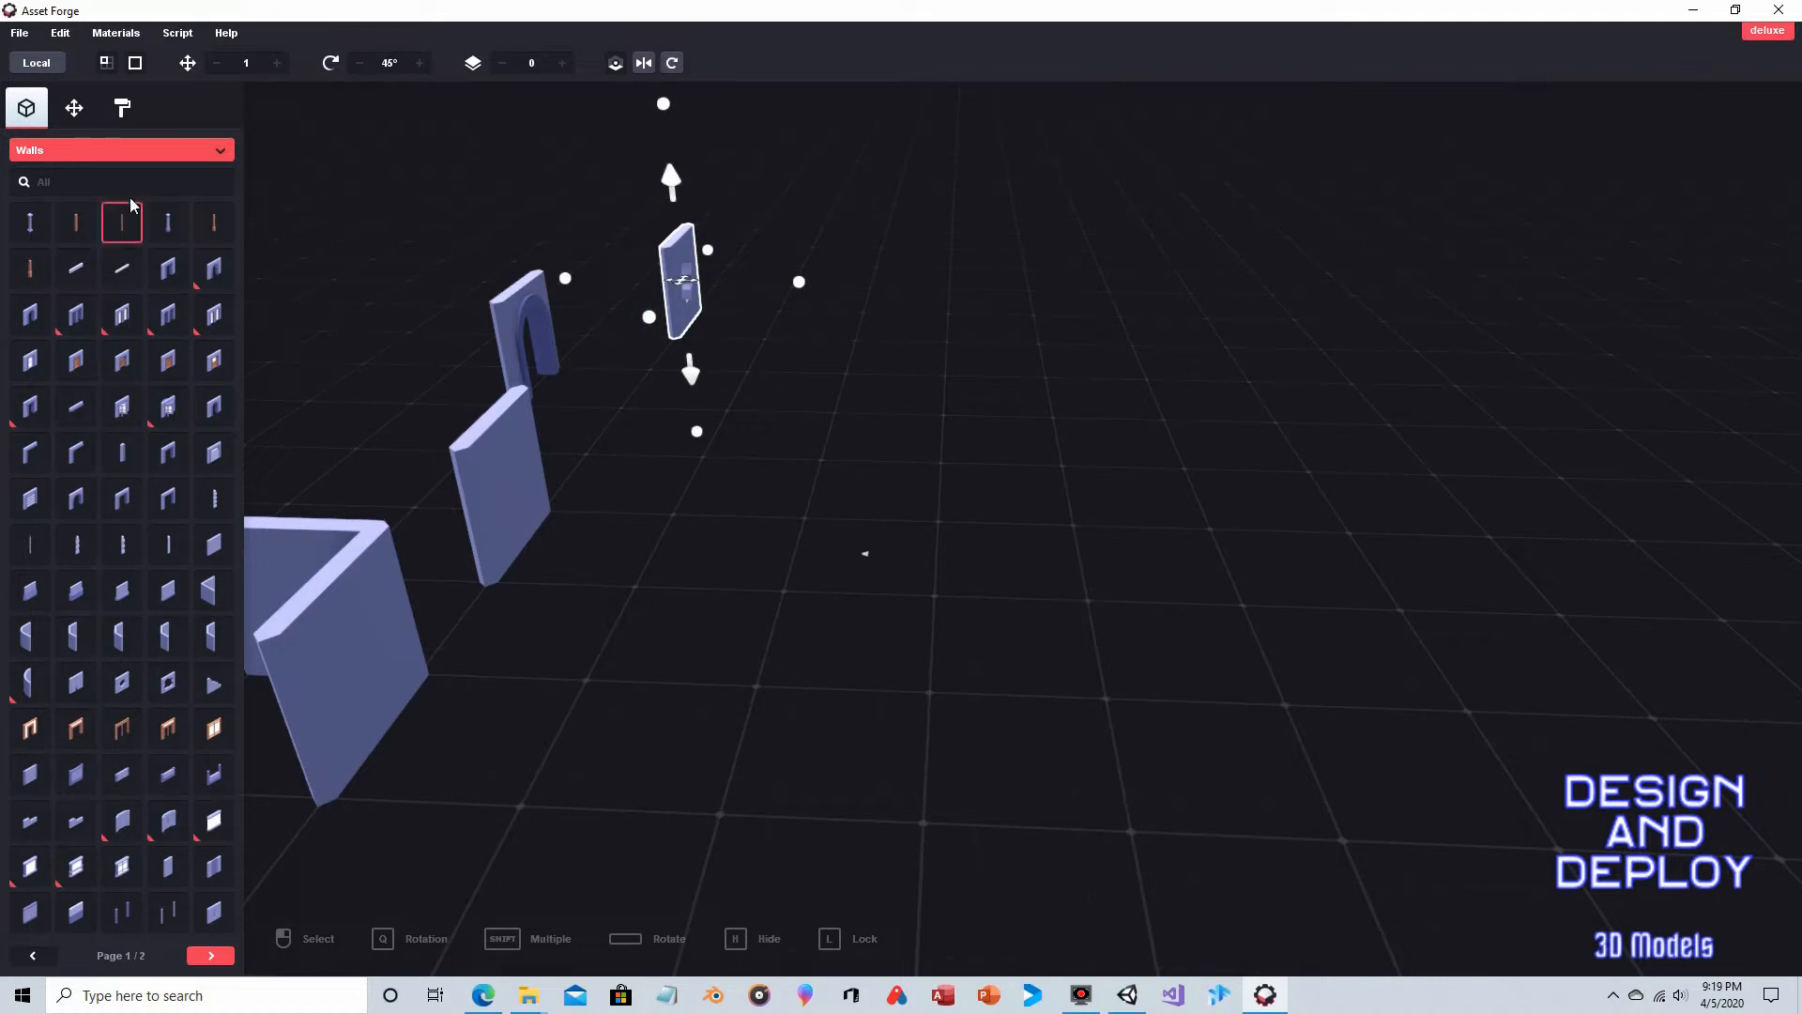
Step: Switch the block library to the Swords category and place a pointed blade top beside the walls
{"action": "left_click", "coordinate": [122, 153]}
{"action": "left_click", "coordinate": [91, 268]}
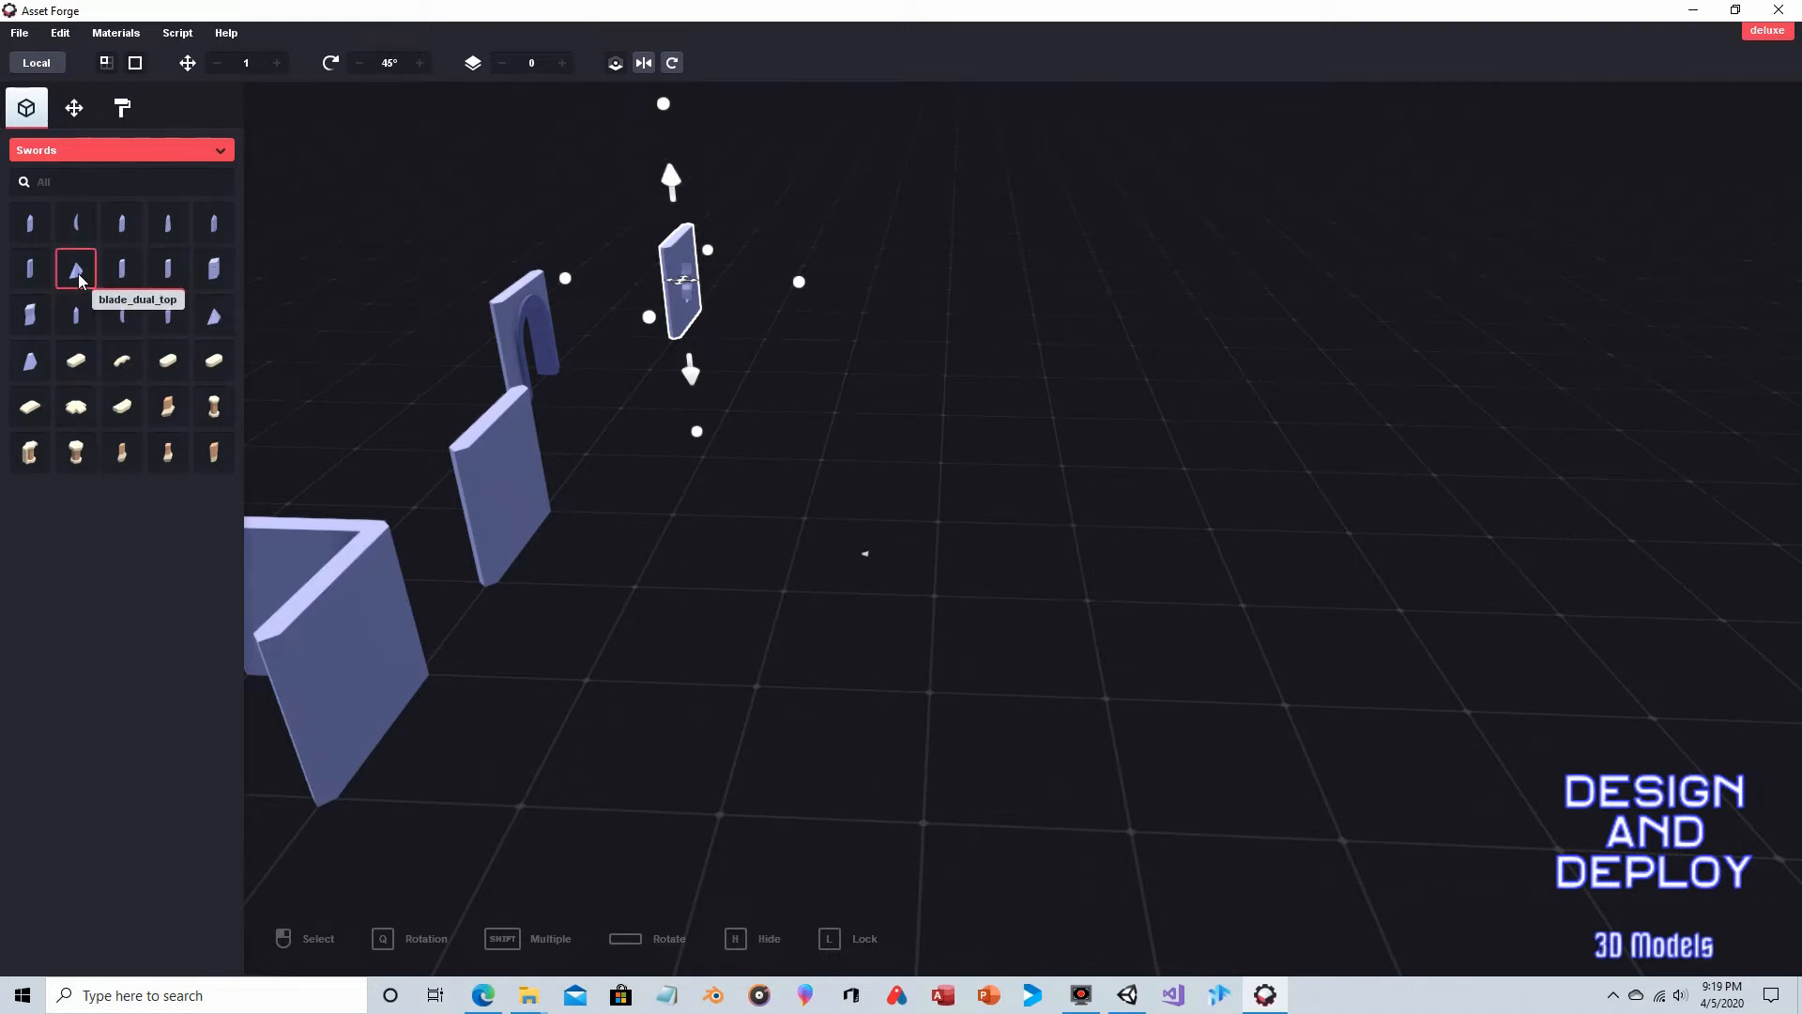
{"action": "left_click", "coordinate": [214, 317]}
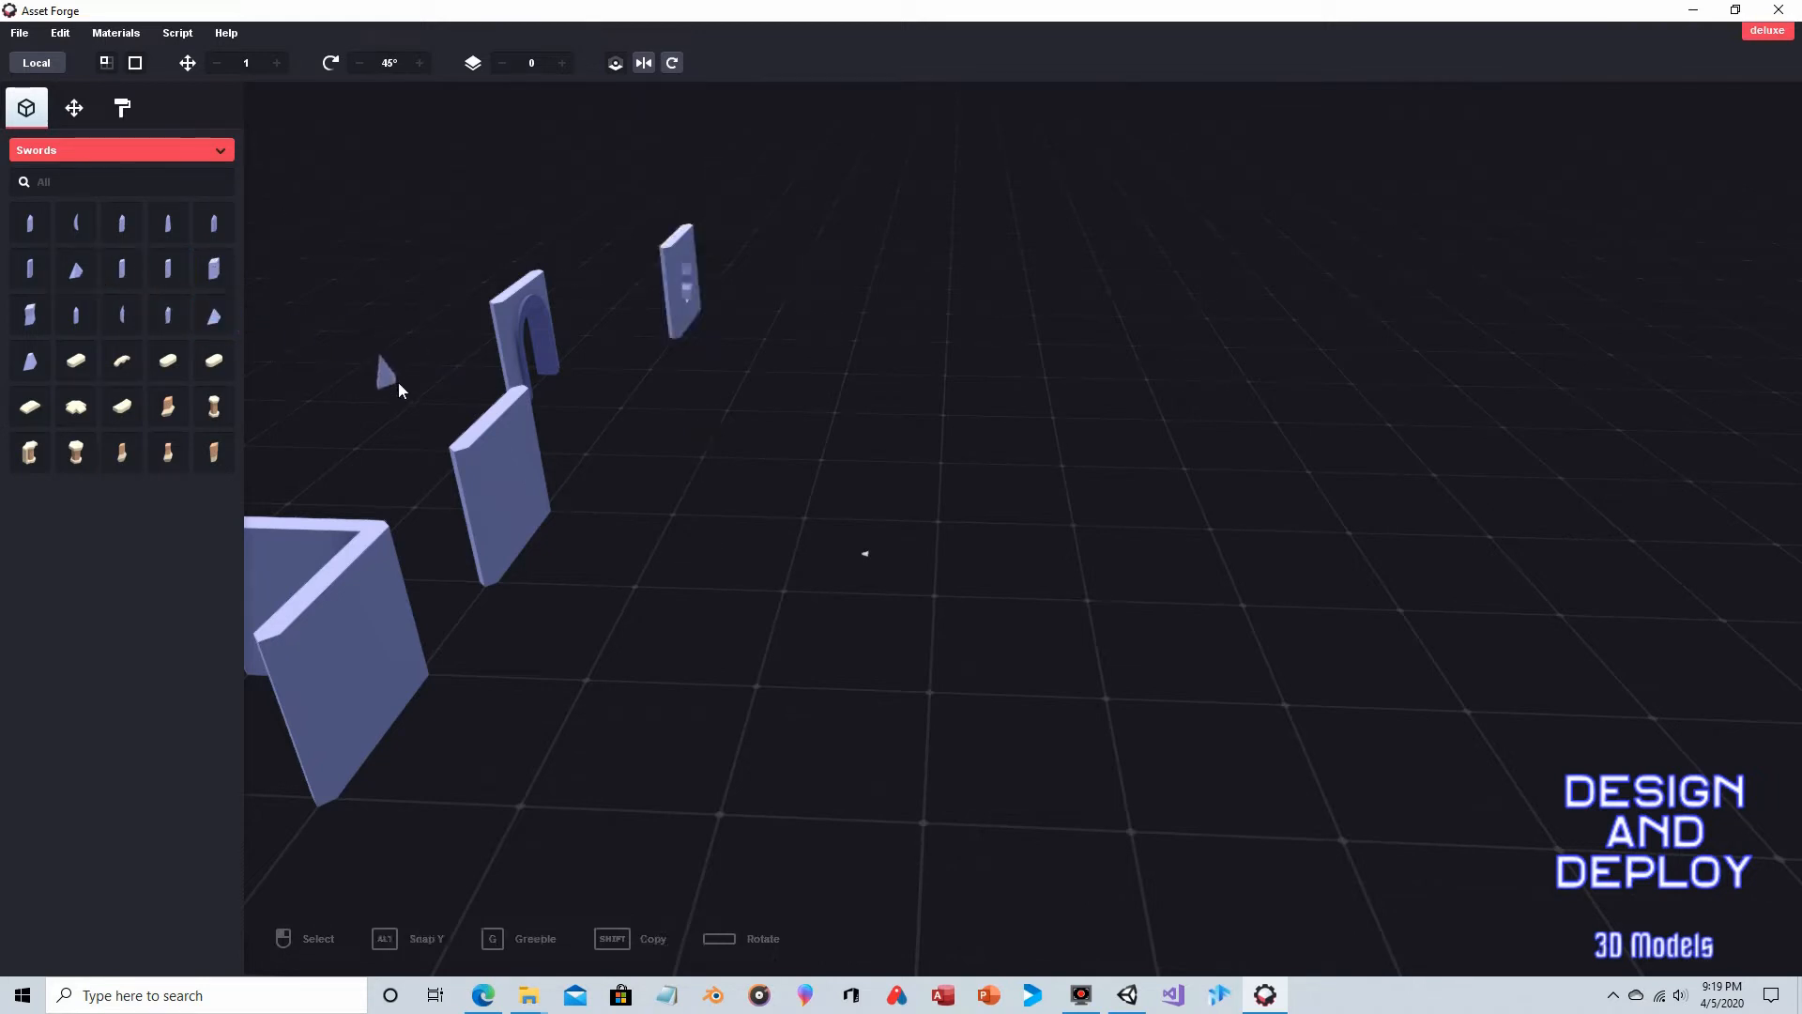
{"action": "left_click", "coordinate": [398, 408]}
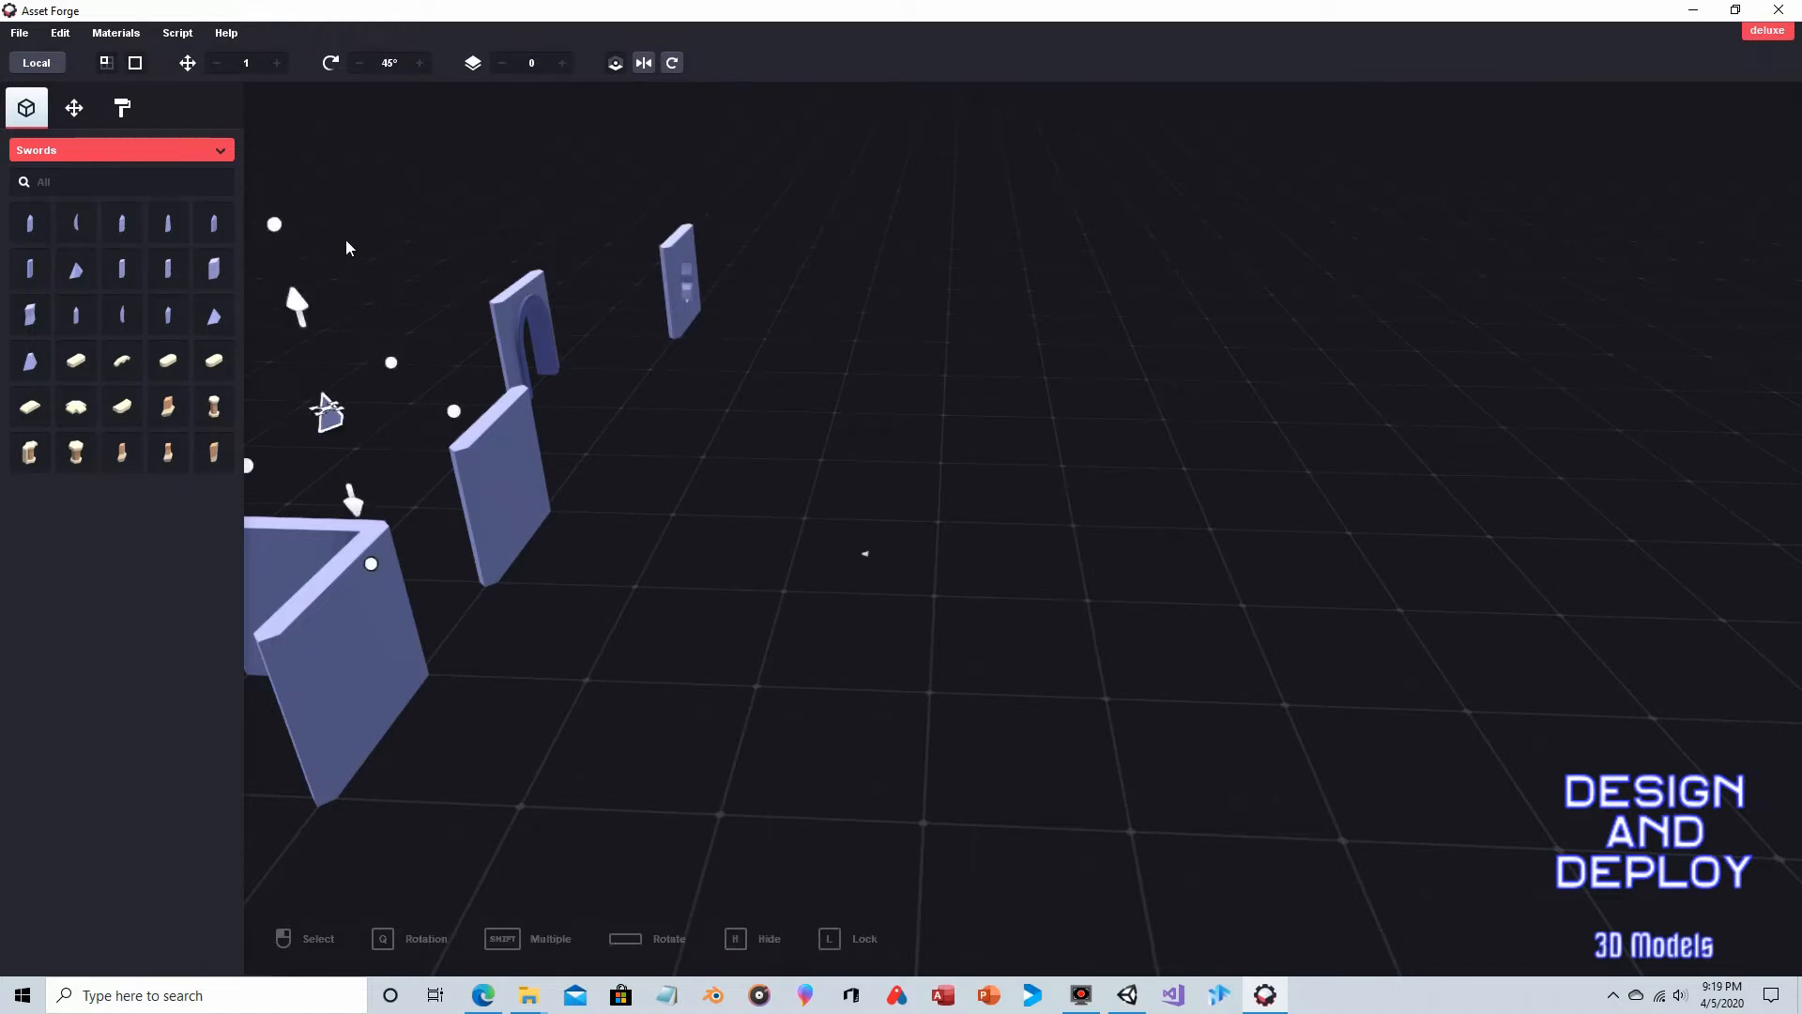
Step: Set the block library back to All categories
{"action": "left_click", "coordinate": [59, 153]}
{"action": "scroll", "coordinate": [54, 193], "scroll_direction": "up", "scroll_amount": 5}
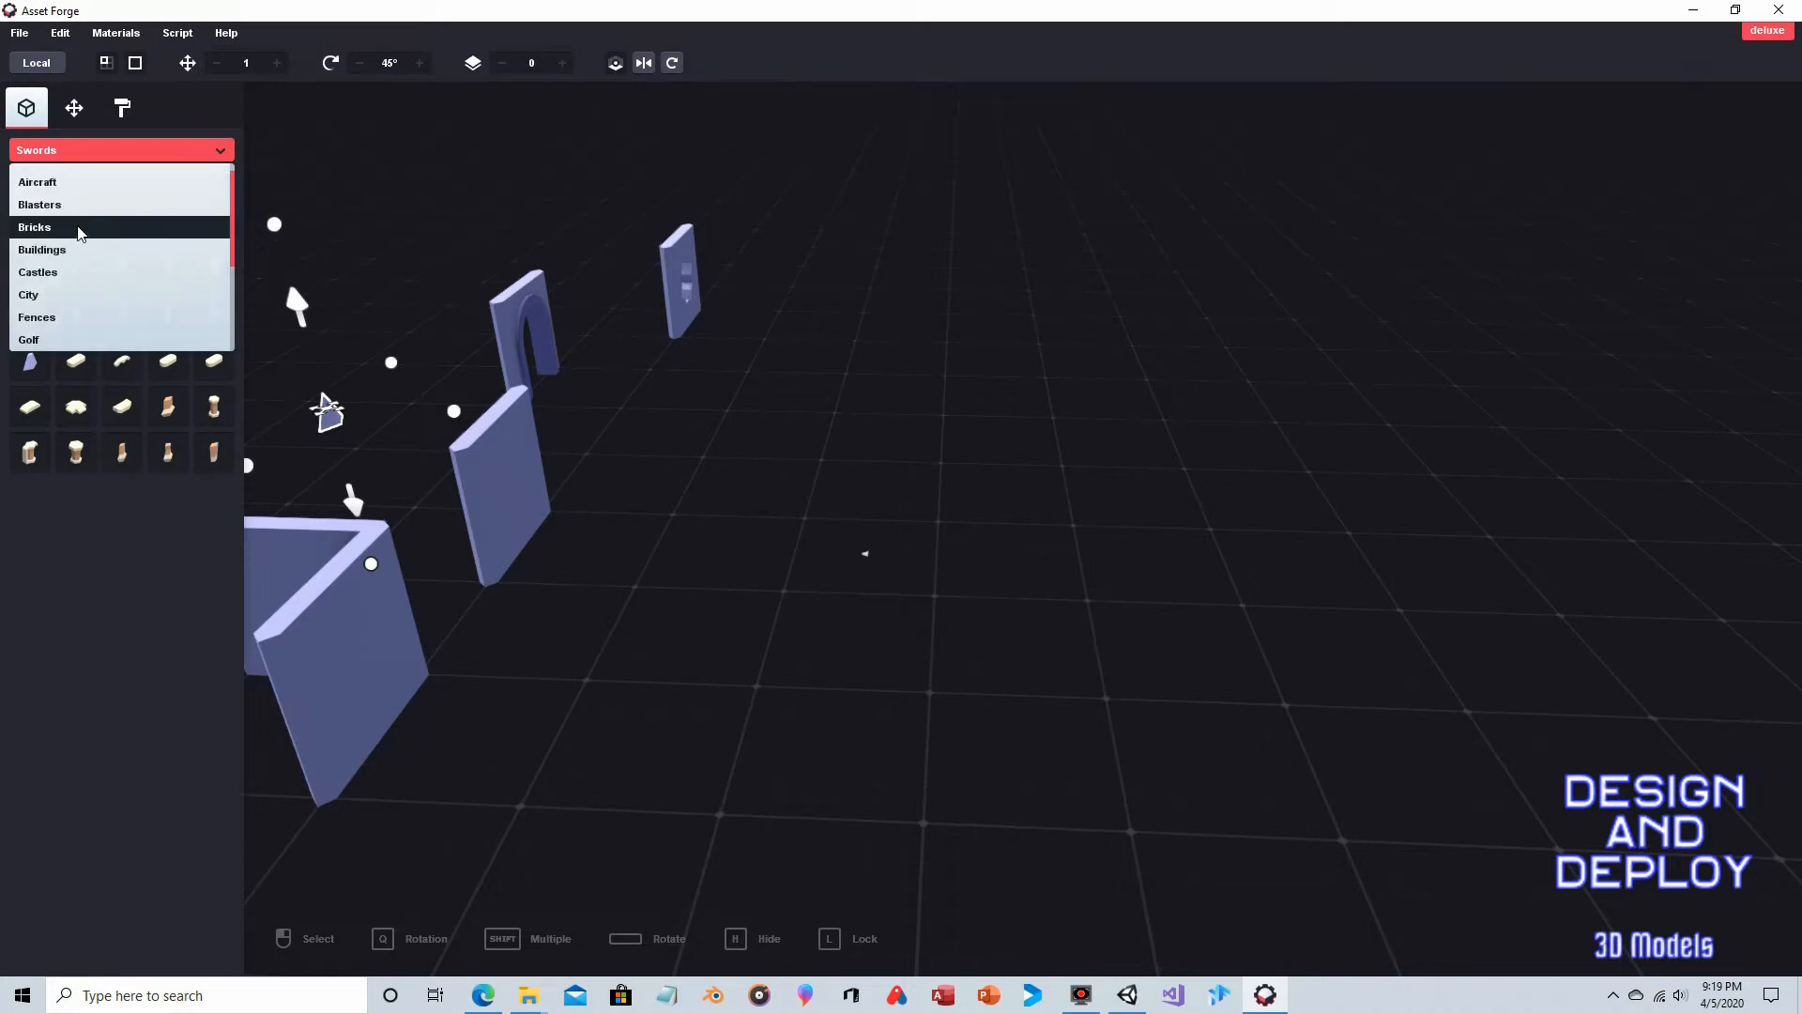
{"action": "left_click", "coordinate": [97, 180]}
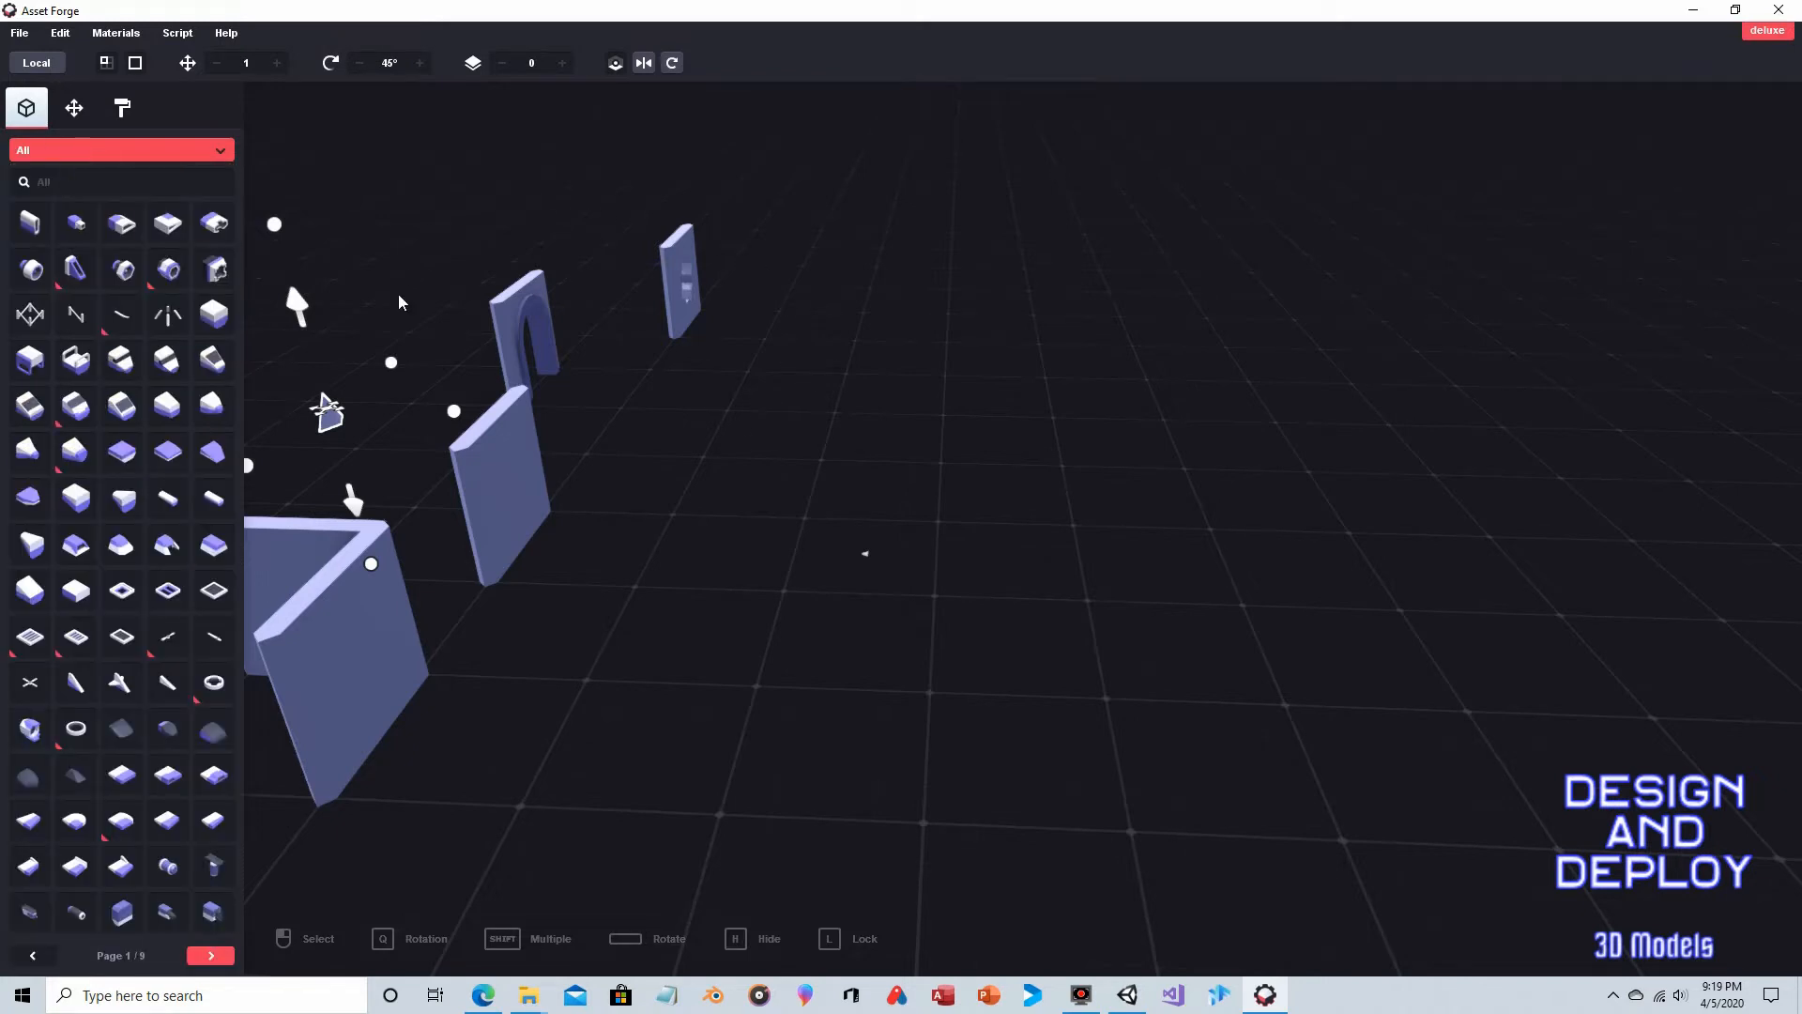
Step: Duplicate the plain wall and move the copy onto the open grid, at about -0.1 × 0.0 × -4.0
{"action": "scroll", "coordinate": [652, 413], "scroll_direction": "down", "scroll_amount": 2}
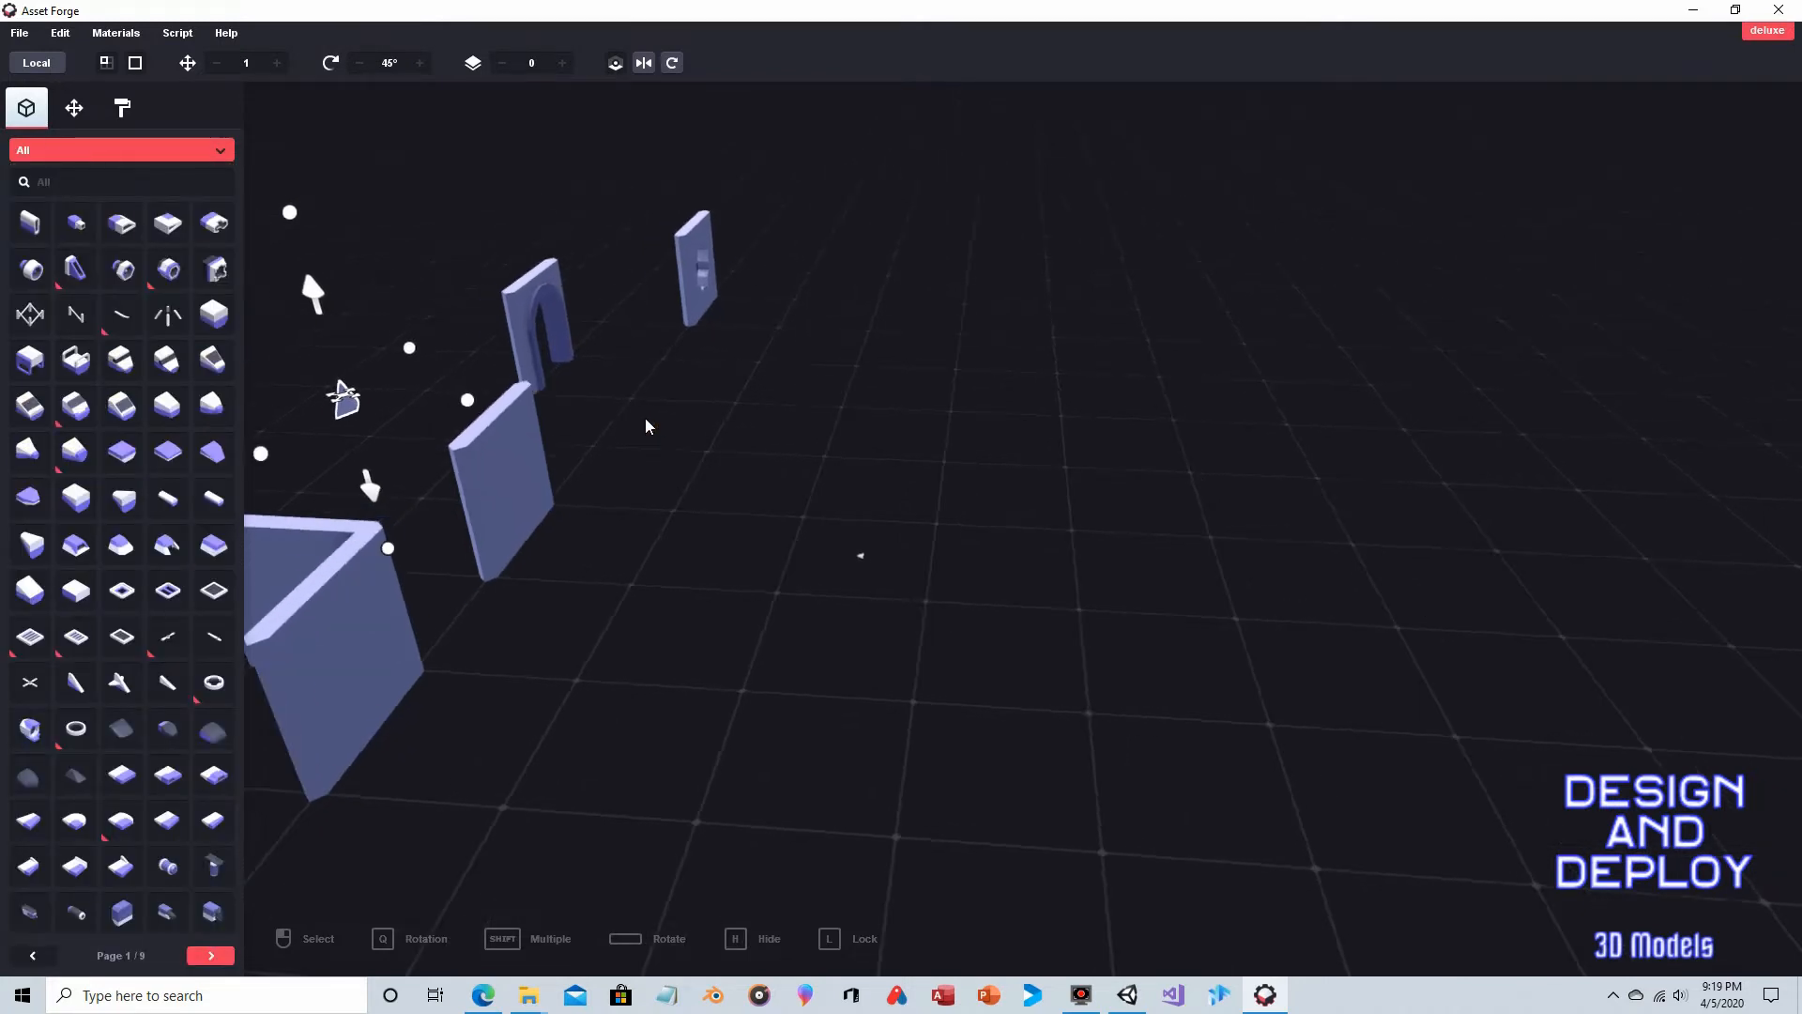
{"action": "scroll", "coordinate": [657, 415], "scroll_direction": "down", "scroll_amount": 2}
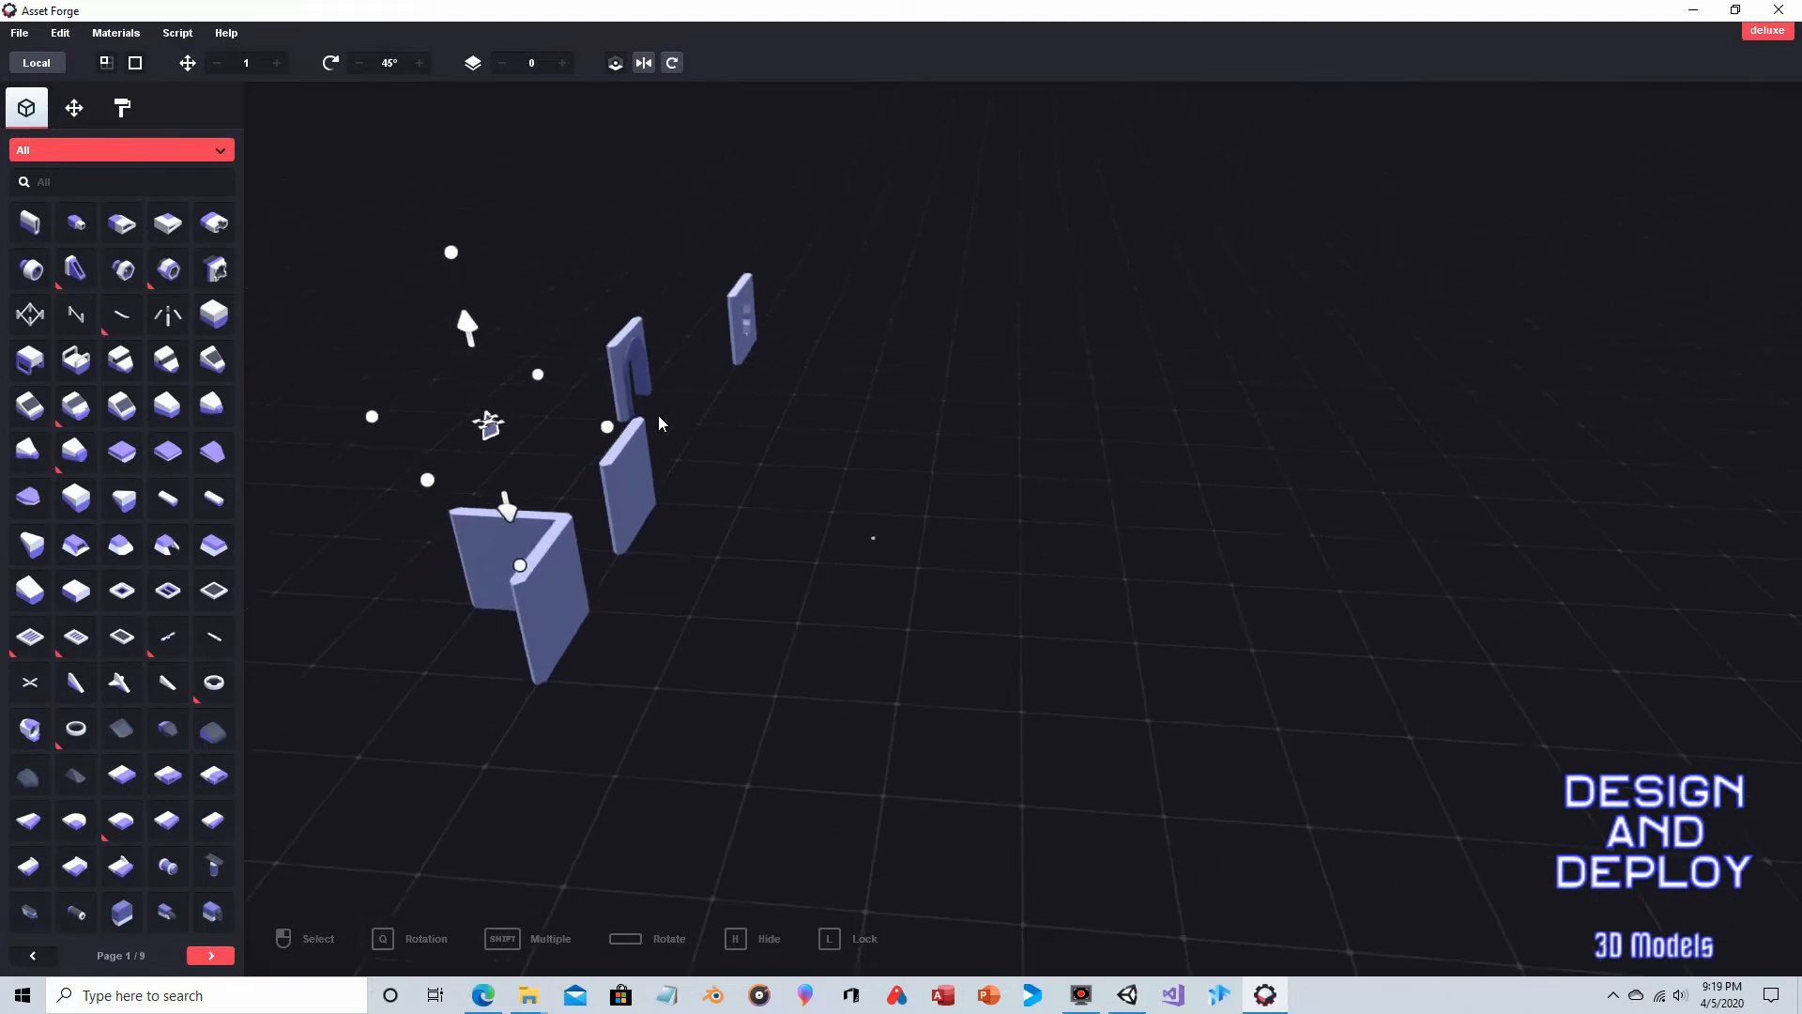
{"action": "left_click", "coordinate": [663, 472]}
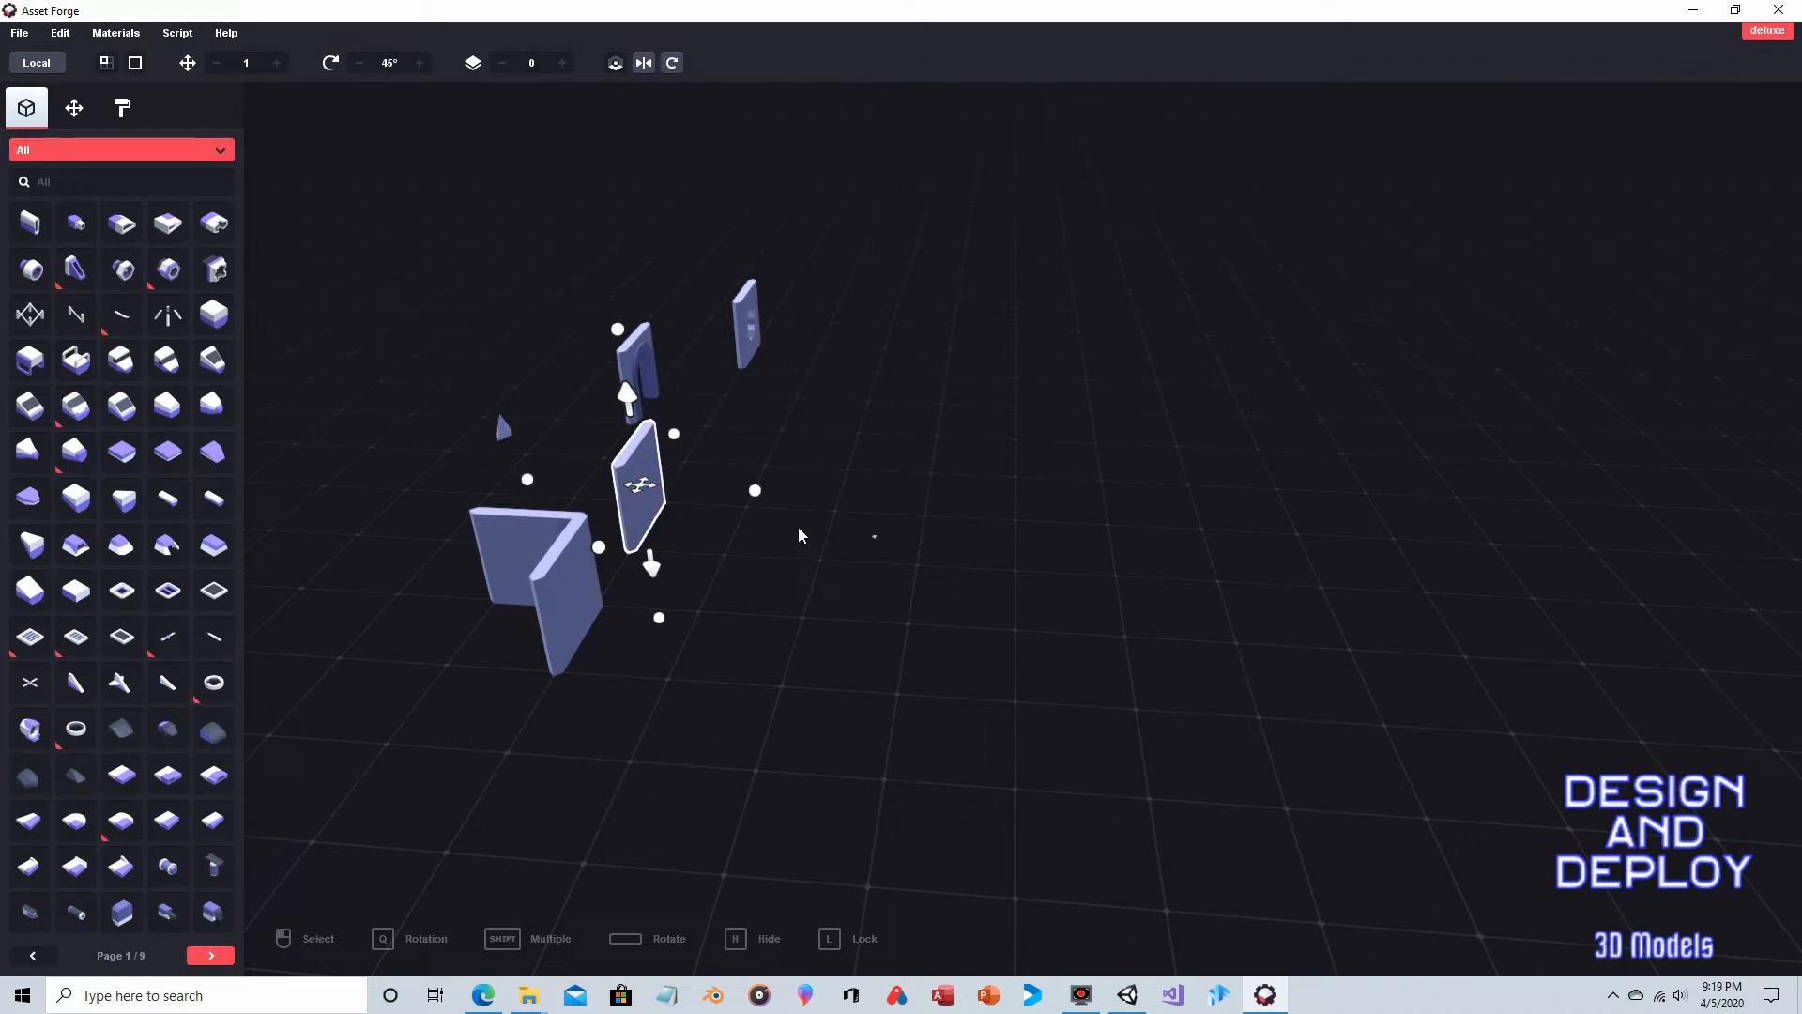
{"action": "key", "text": "ctrl+d"}
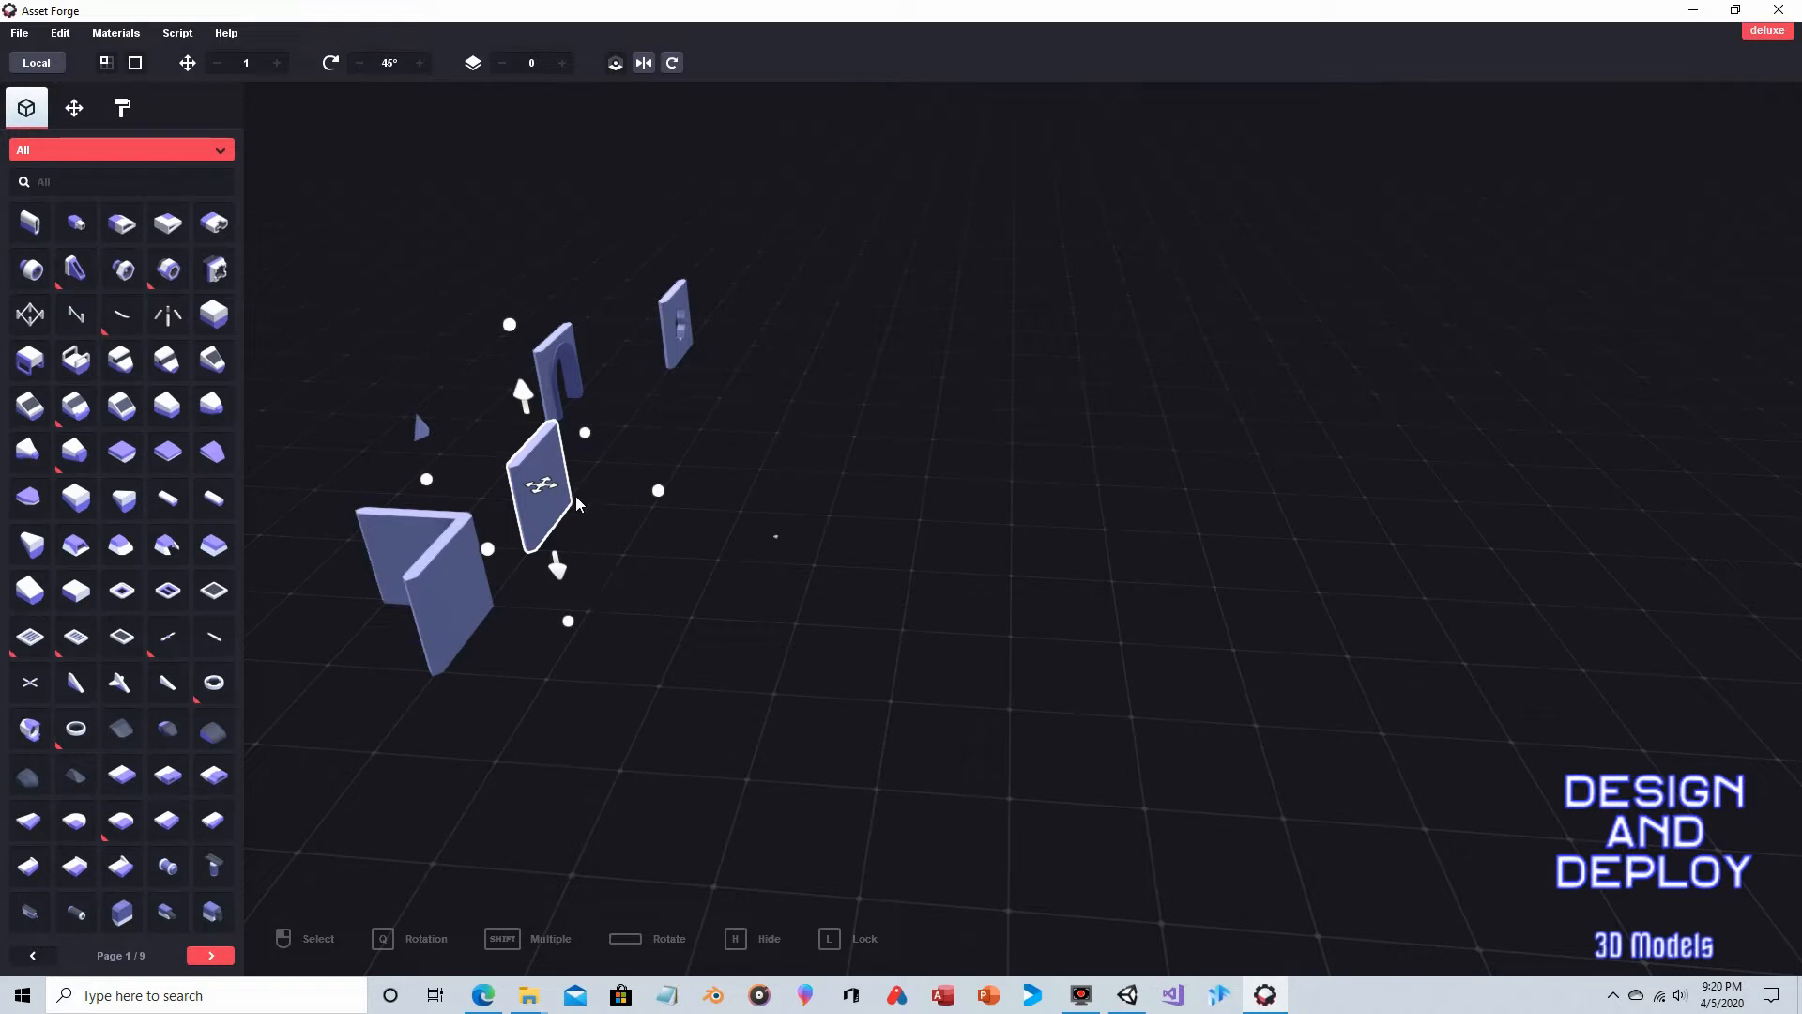
{"action": "right_click_drag", "start_coordinate": [724, 428], "coordinate": [588, 487]}
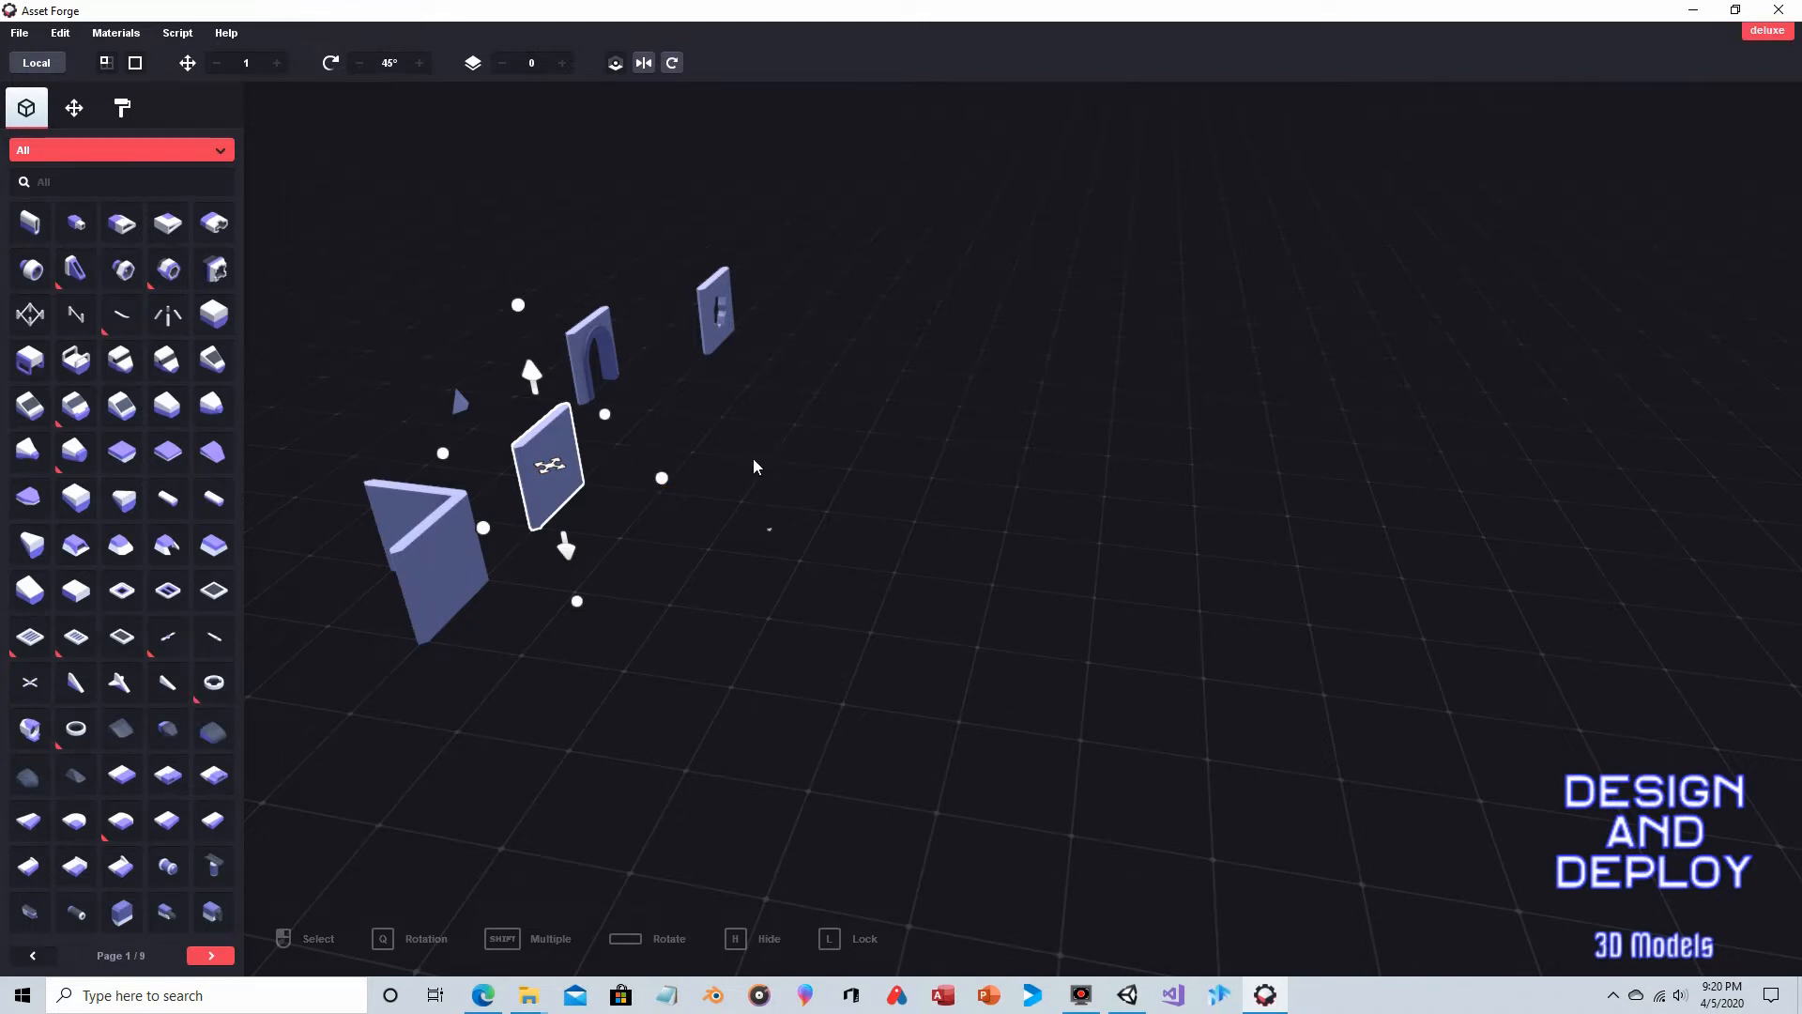
{"action": "left_click_drag", "start_coordinate": [582, 477], "coordinate": [917, 509]}
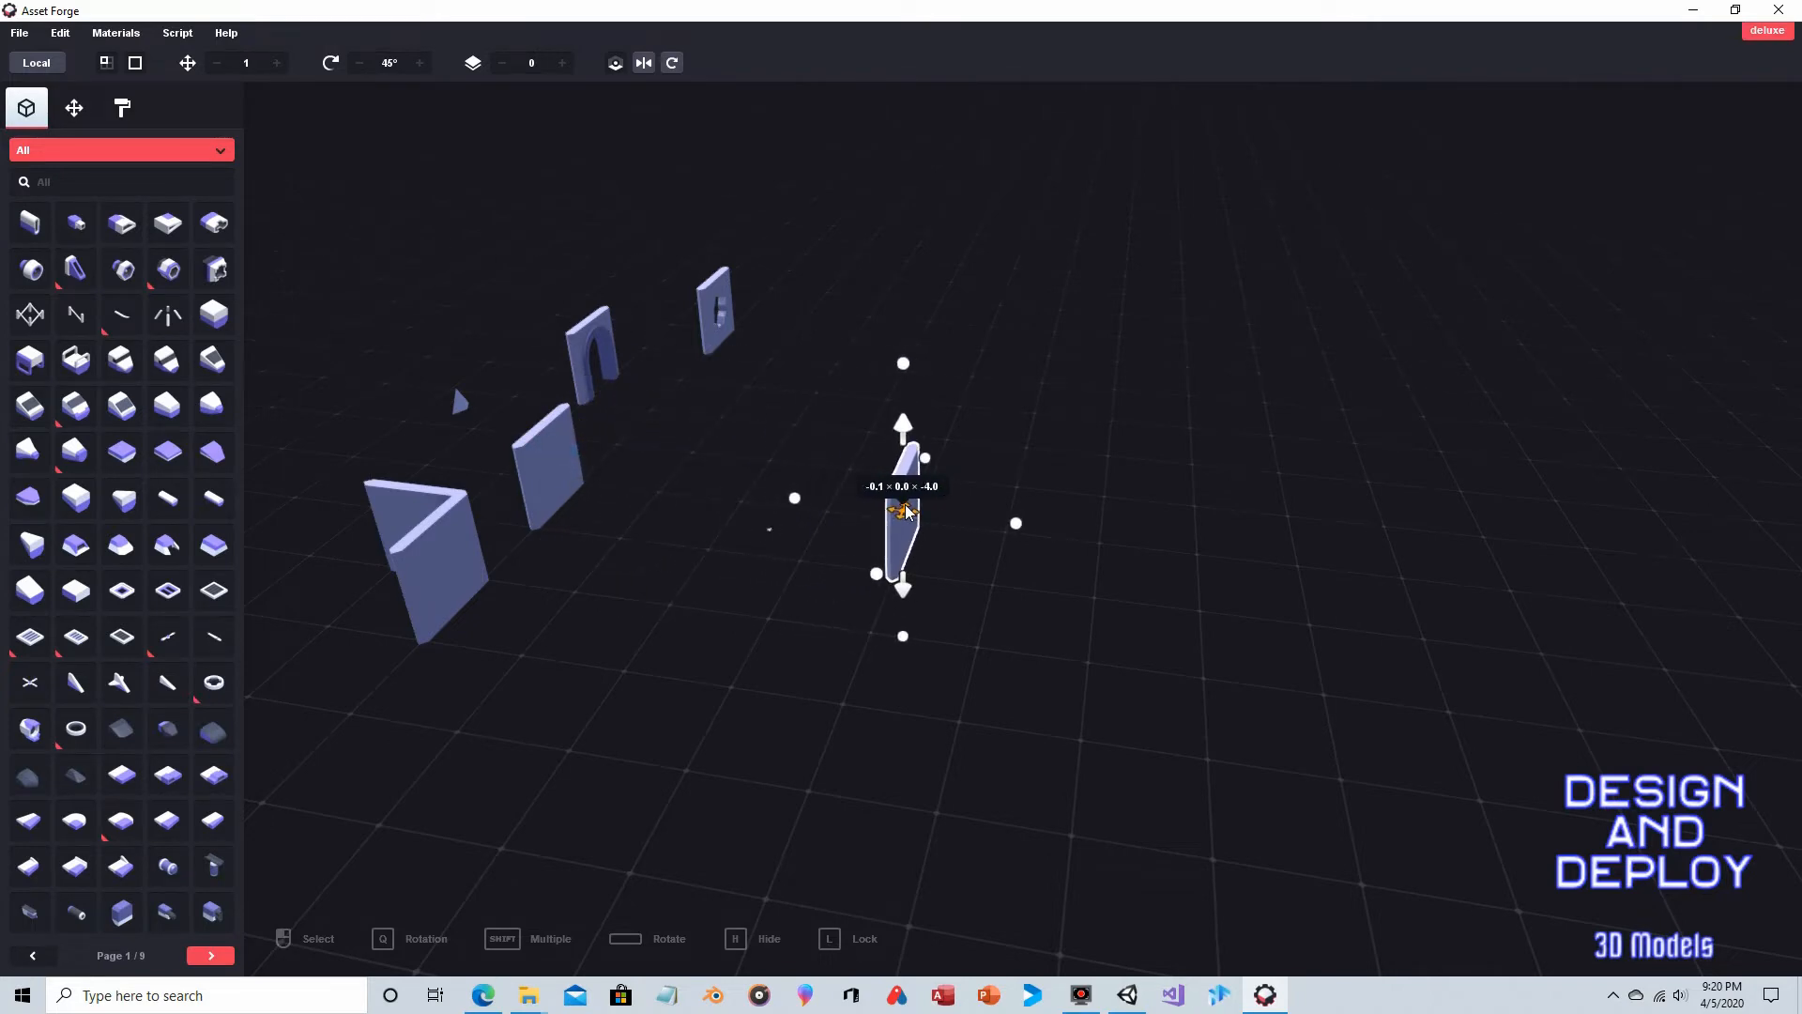
Step: Shift the copied wall slightly sideways on the grid, viewing it from its broad face
{"action": "mouse_move", "coordinate": [995, 517]}
{"action": "right_mouse_down"}
{"action": "mouse_move", "coordinate": [1050, 512]}
{"action": "mouse_move", "coordinate": [1168, 553]}
{"action": "mouse_move", "coordinate": [1119, 538]}
{"action": "mouse_move", "coordinate": [1147, 528]}
{"action": "mouse_move", "coordinate": [1130, 498]}
{"action": "mouse_move", "coordinate": [1130, 522]}
{"action": "right_mouse_up"}
{"action": "scroll", "coordinate": [1119, 539], "scroll_direction": "up", "scroll_amount": 4}
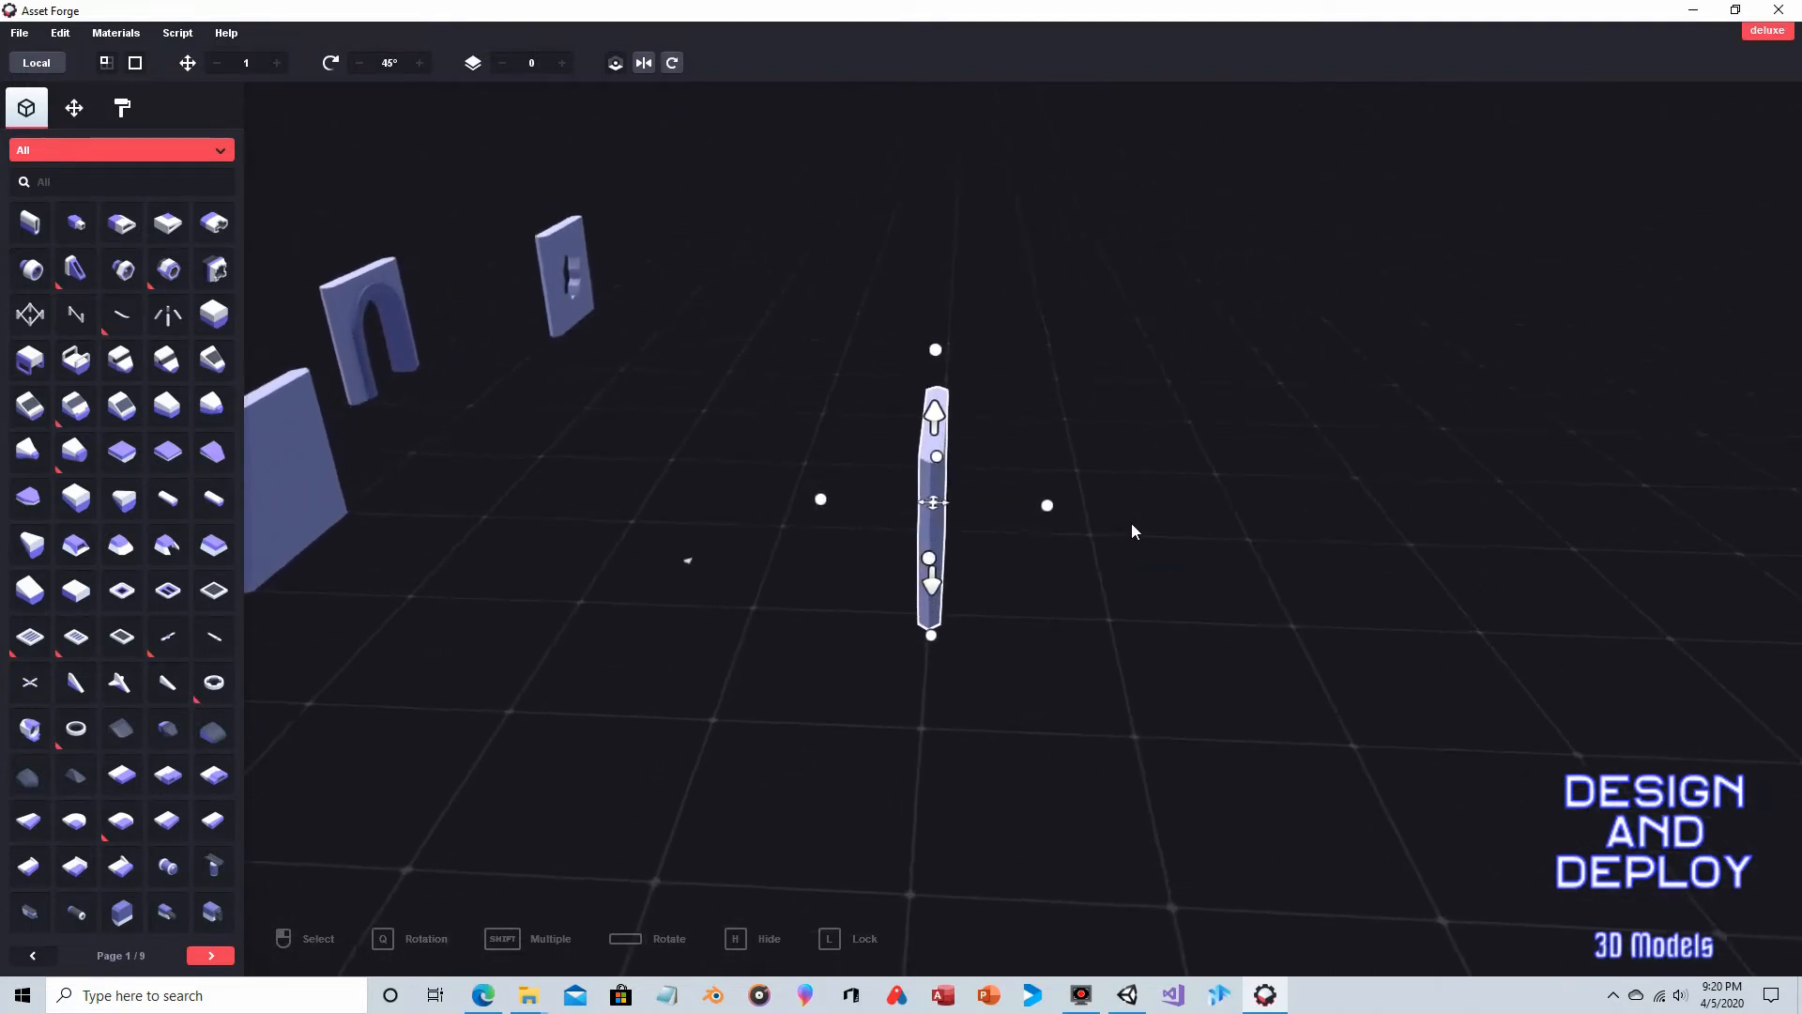
{"action": "mouse_move", "coordinate": [1078, 464]}
{"action": "right_mouse_down"}
{"action": "mouse_move", "coordinate": [1134, 475]}
{"action": "mouse_move", "coordinate": [1117, 471]}
{"action": "right_mouse_up"}
{"action": "right_click_drag", "start_coordinate": [1000, 561], "coordinate": [660, 582]}
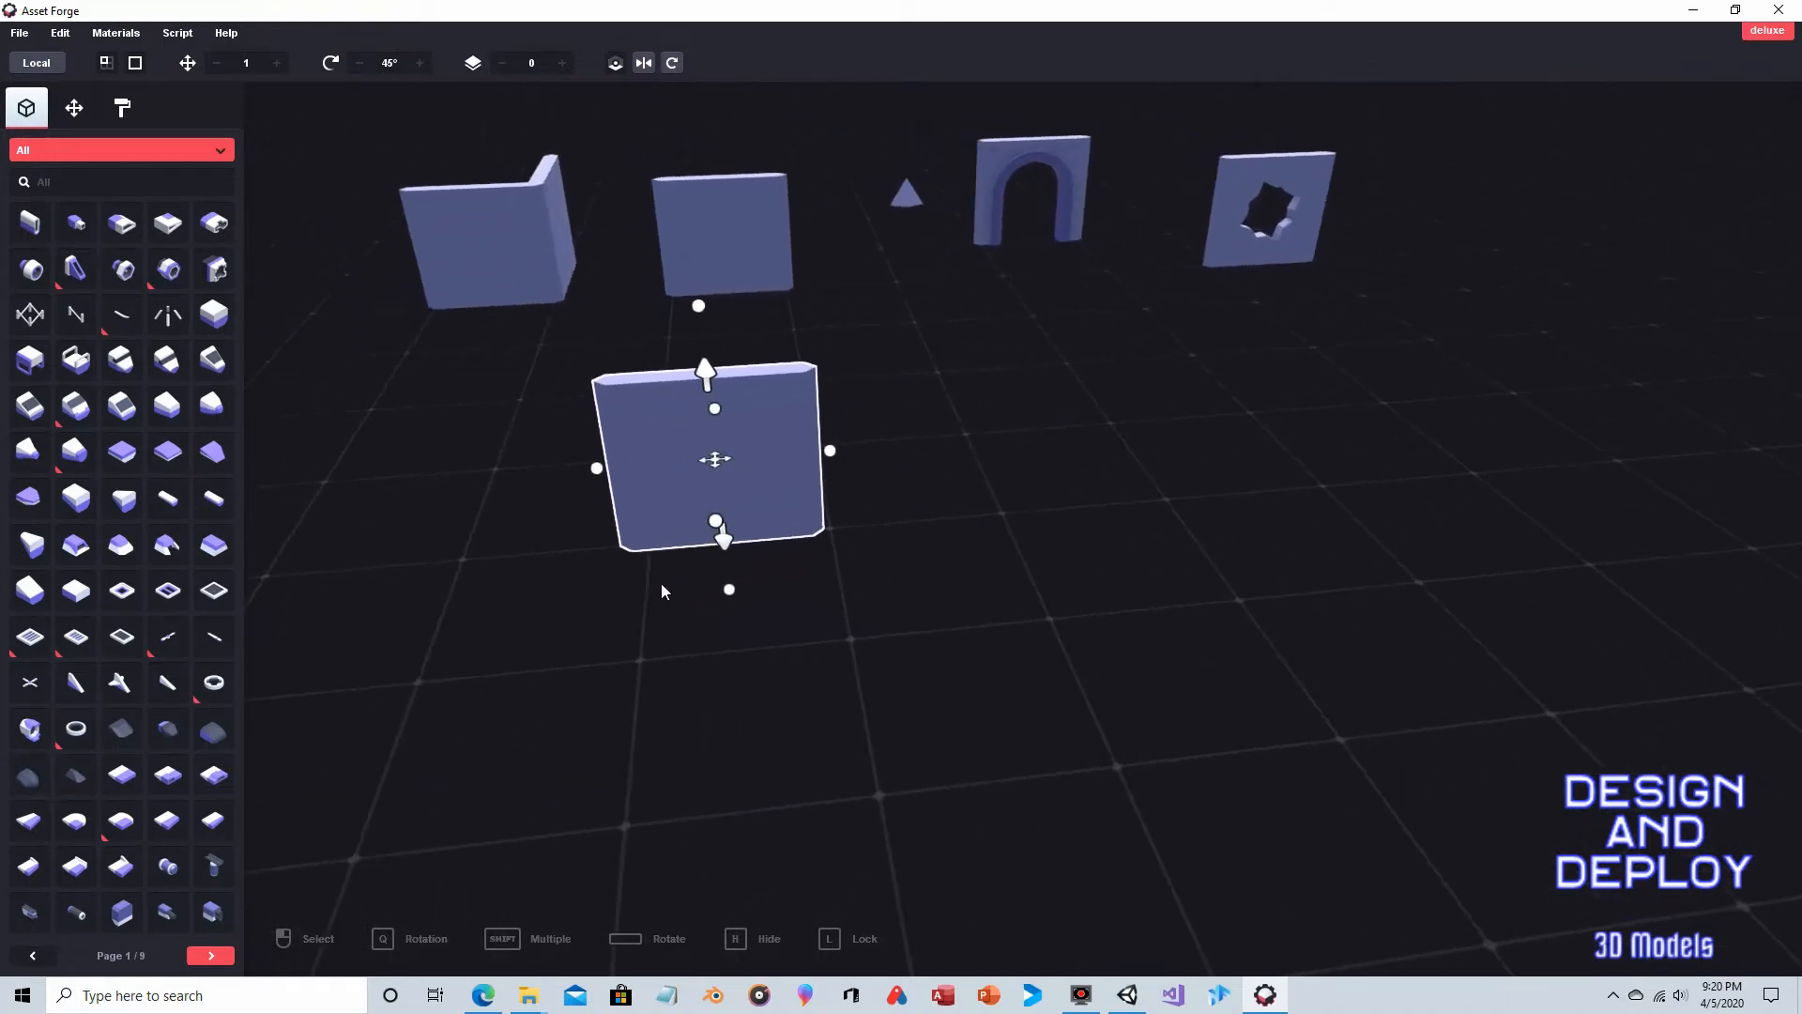
{"action": "left_click_drag", "start_coordinate": [731, 462], "coordinate": [739, 458]}
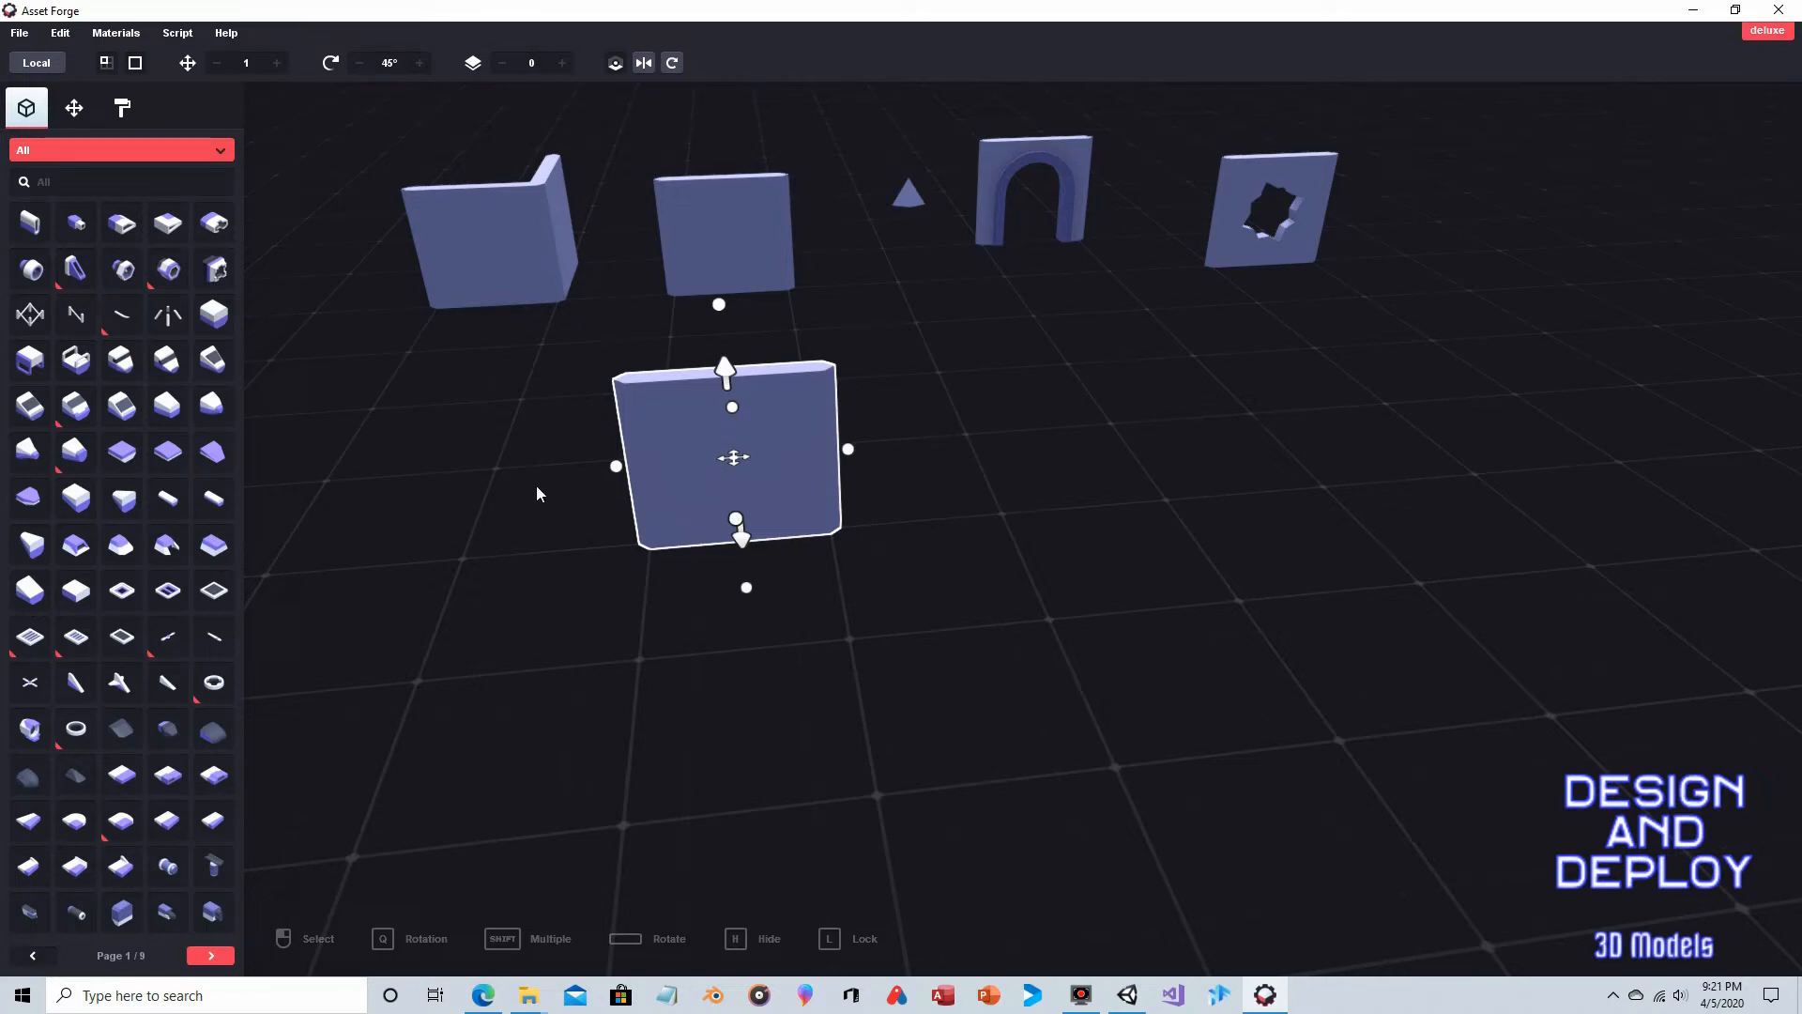
Step: Move the round-arched doorway out of the back row so it adjoins the side edge of the copied wall
{"action": "right_click_drag", "start_coordinate": [533, 465], "coordinate": [864, 409]}
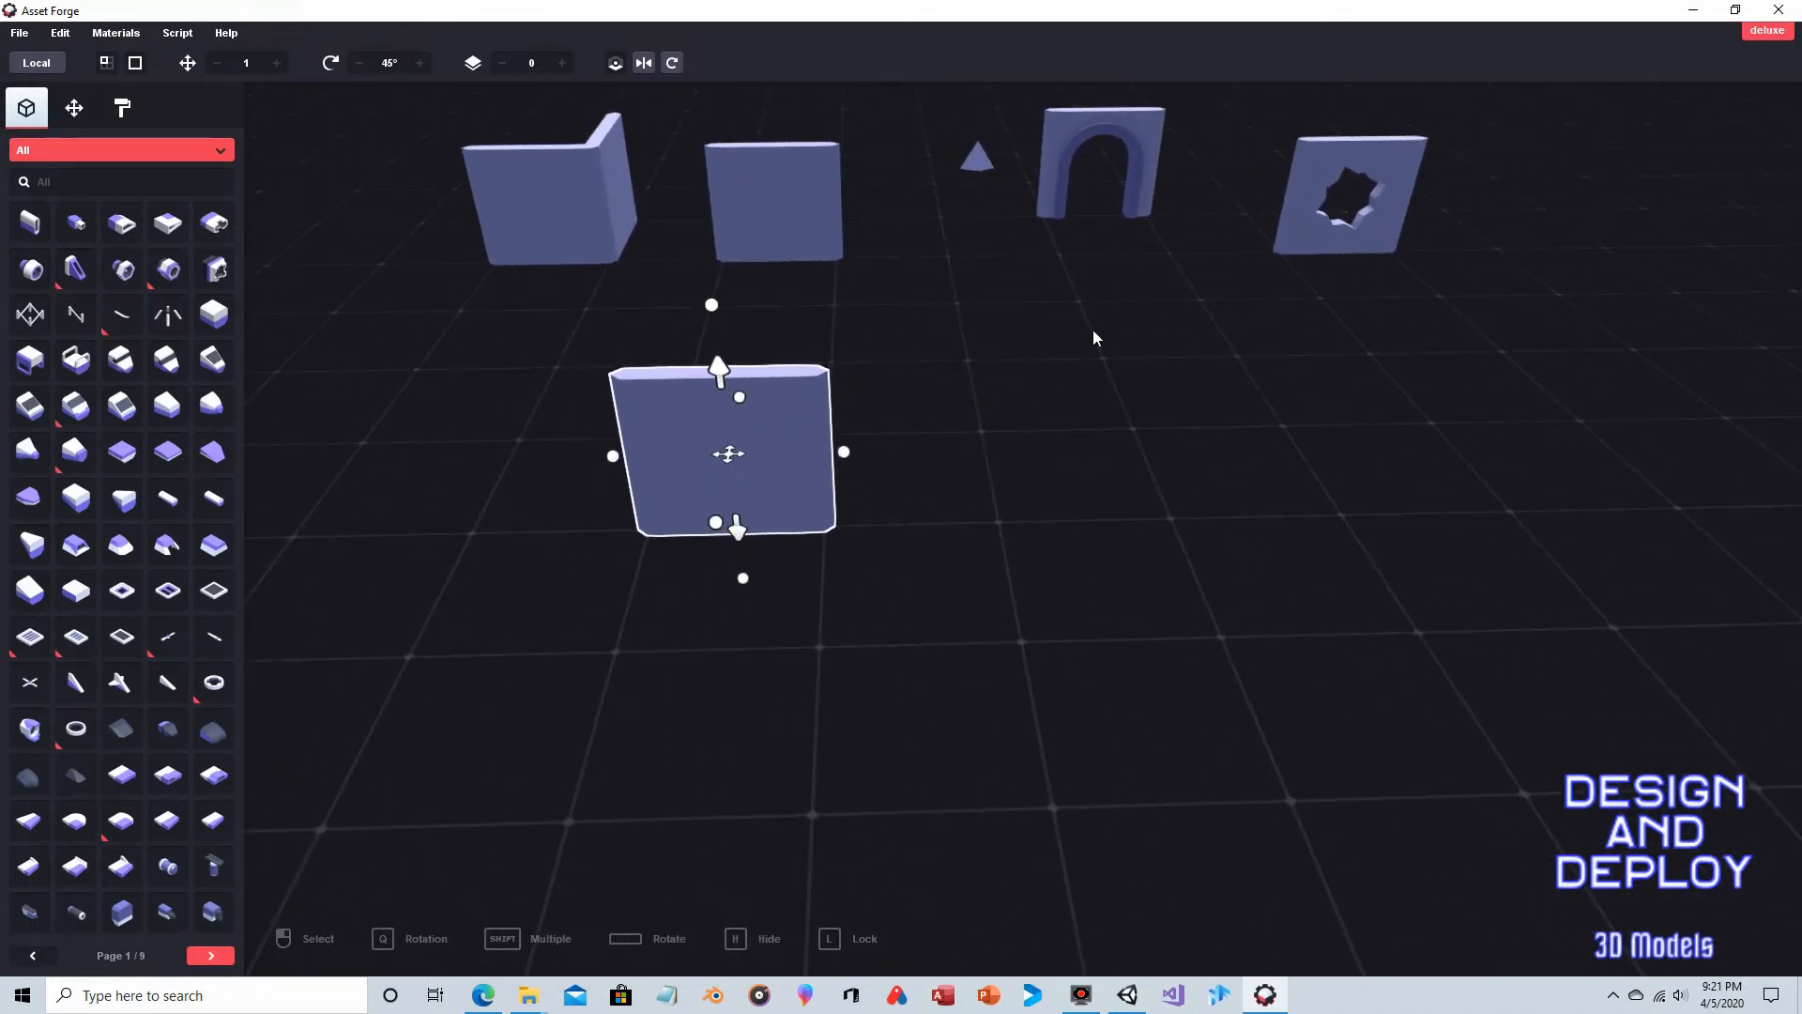
{"action": "left_click_drag", "start_coordinate": [1101, 117], "coordinate": [546, 461]}
{"action": "right_click_drag", "start_coordinate": [776, 510], "coordinate": [748, 505]}
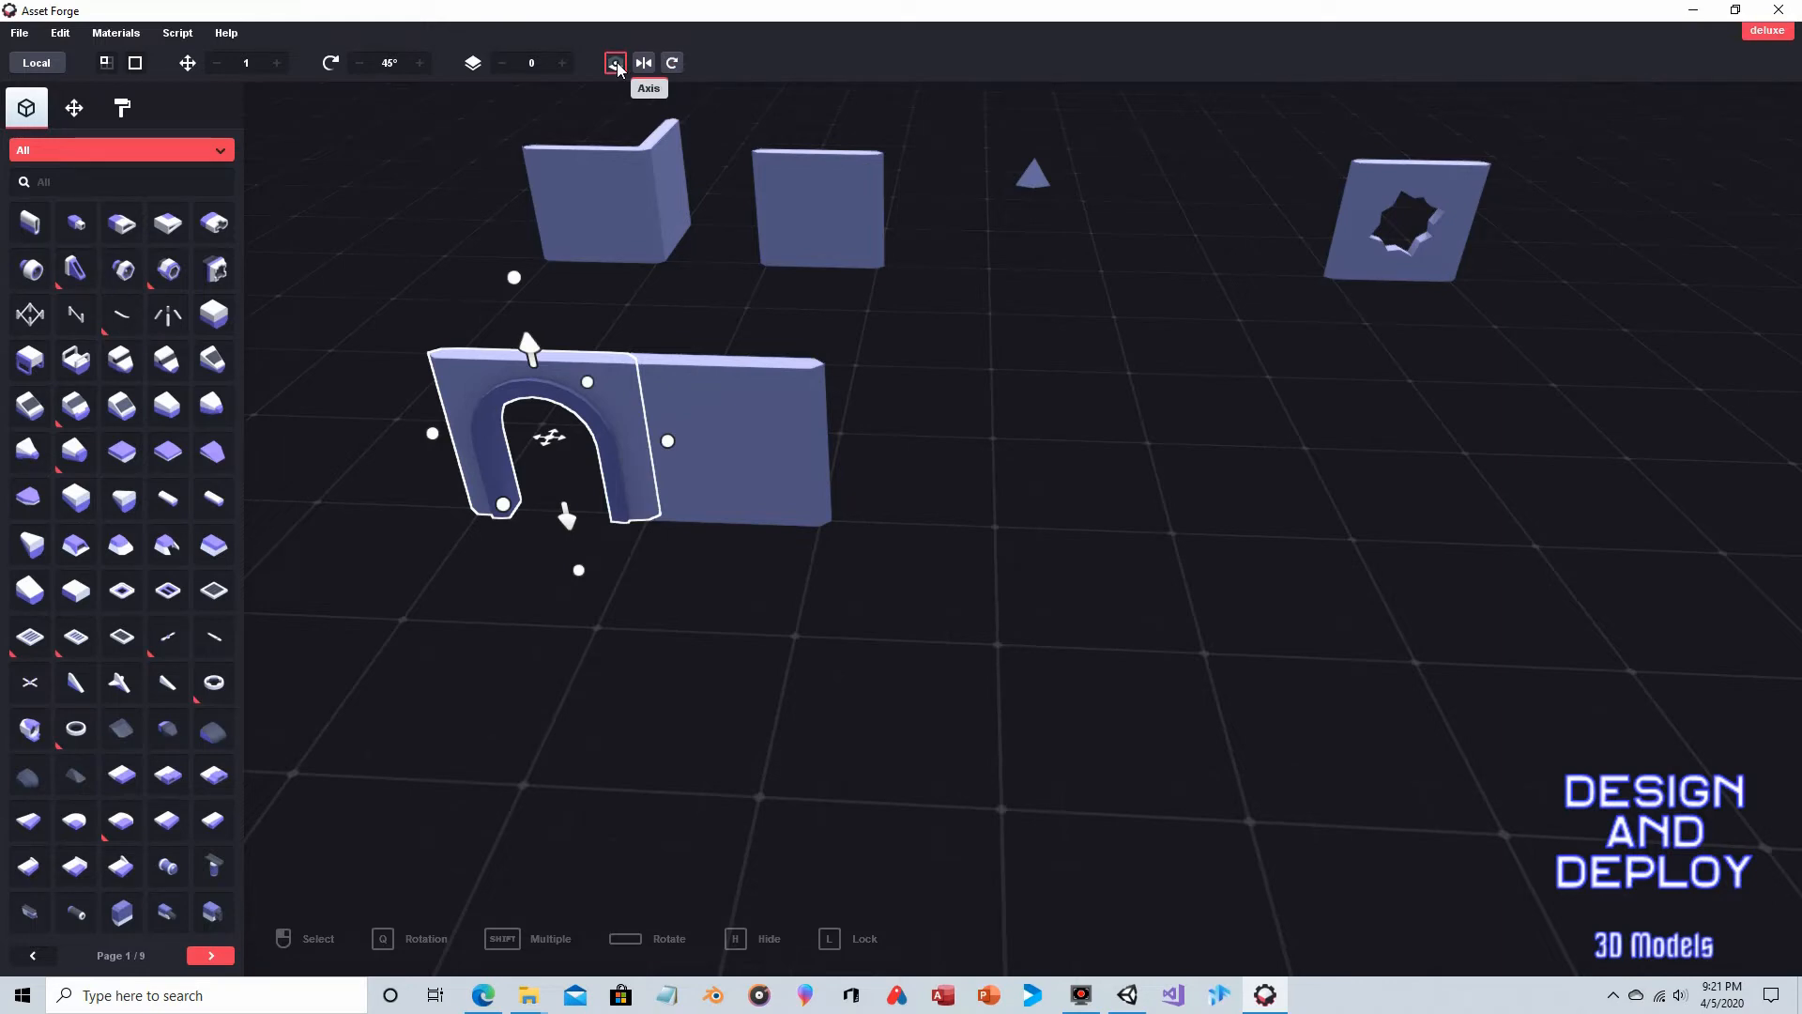
Step: Rotate the arched doorway until it stands upright and perpendicular to the copied wall, and move it further forward on the grid
{"action": "left_click", "coordinate": [672, 63]}
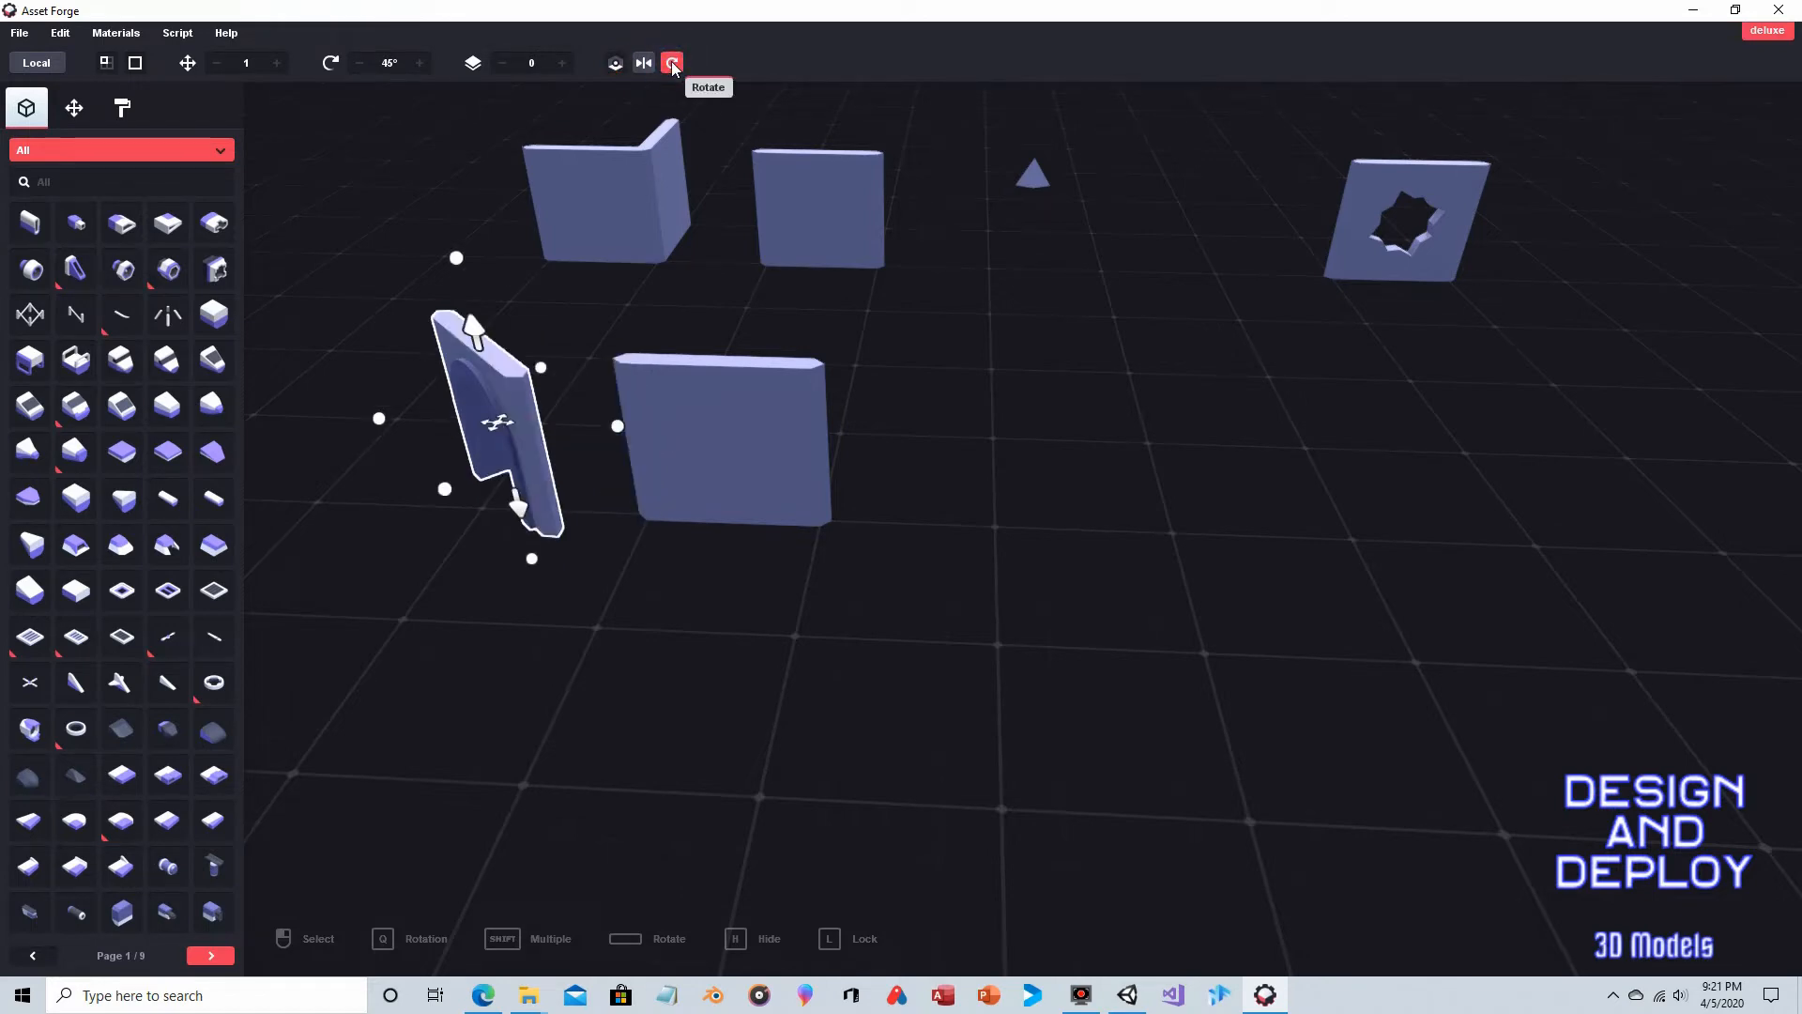
{"action": "left_click", "coordinate": [672, 63]}
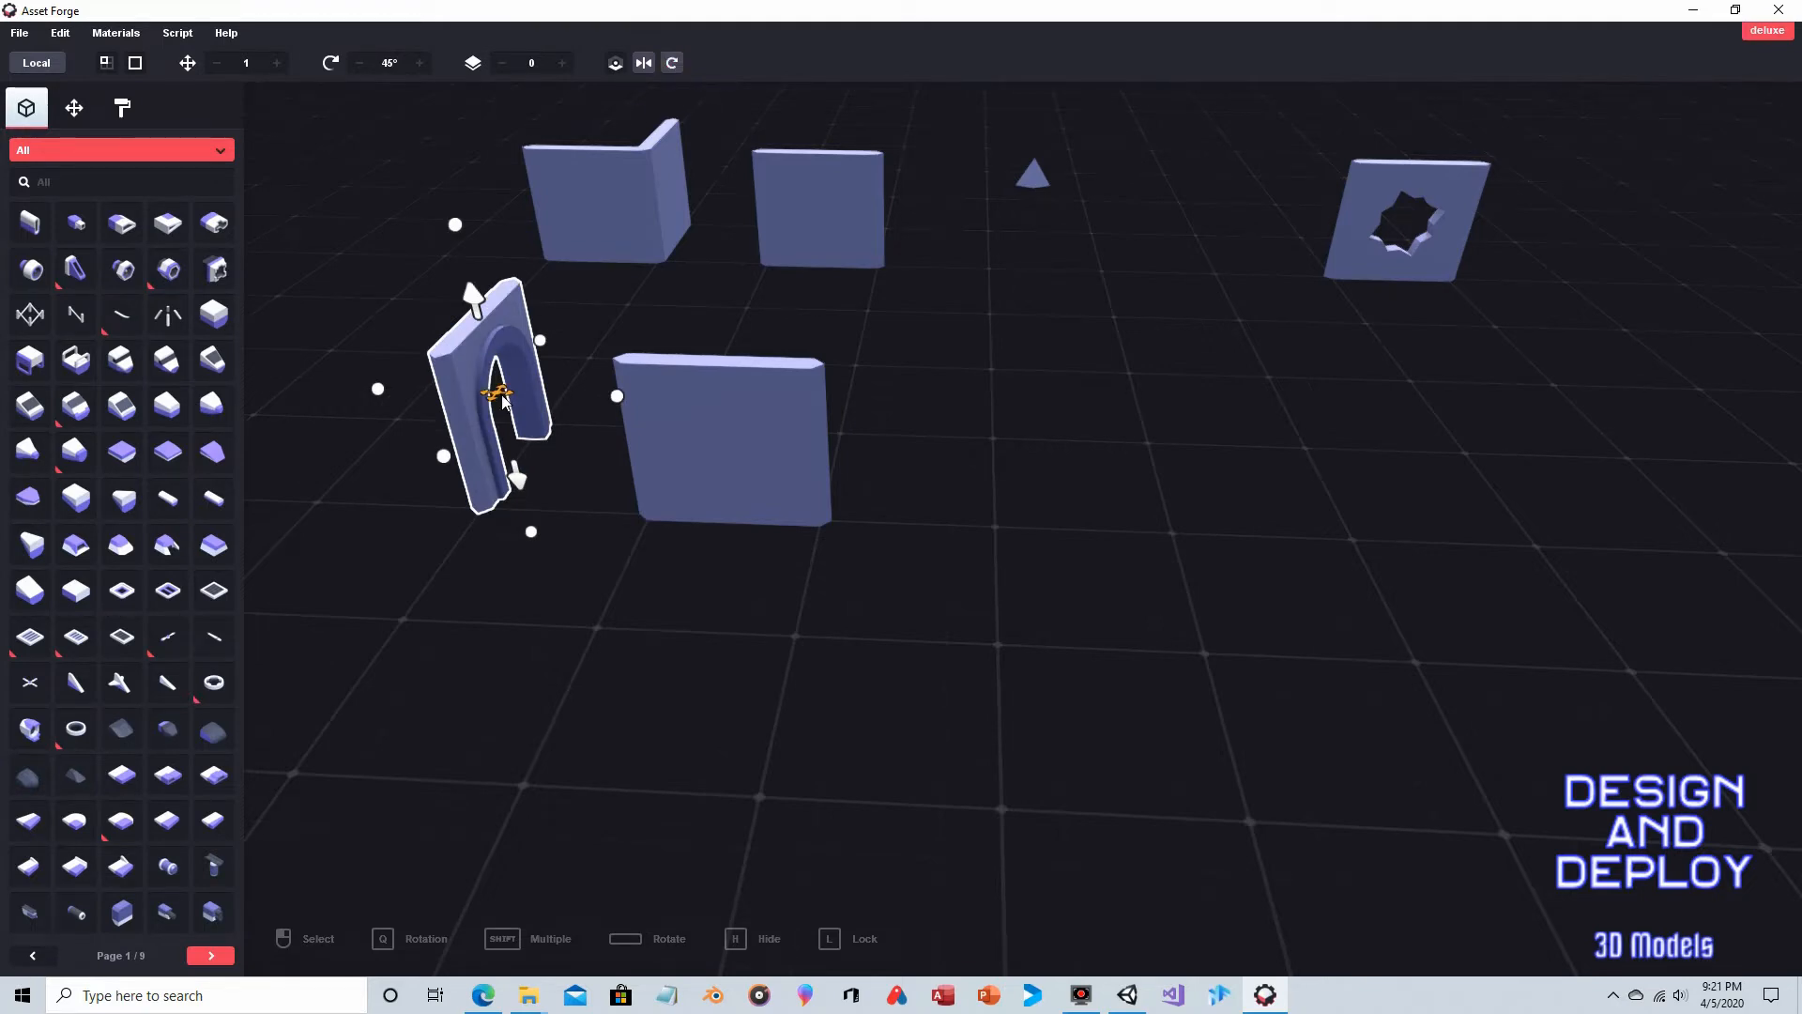
{"action": "left_click", "coordinate": [419, 62]}
{"action": "left_click", "coordinate": [360, 63]}
{"action": "left_click_drag", "start_coordinate": [494, 393], "coordinate": [428, 491]}
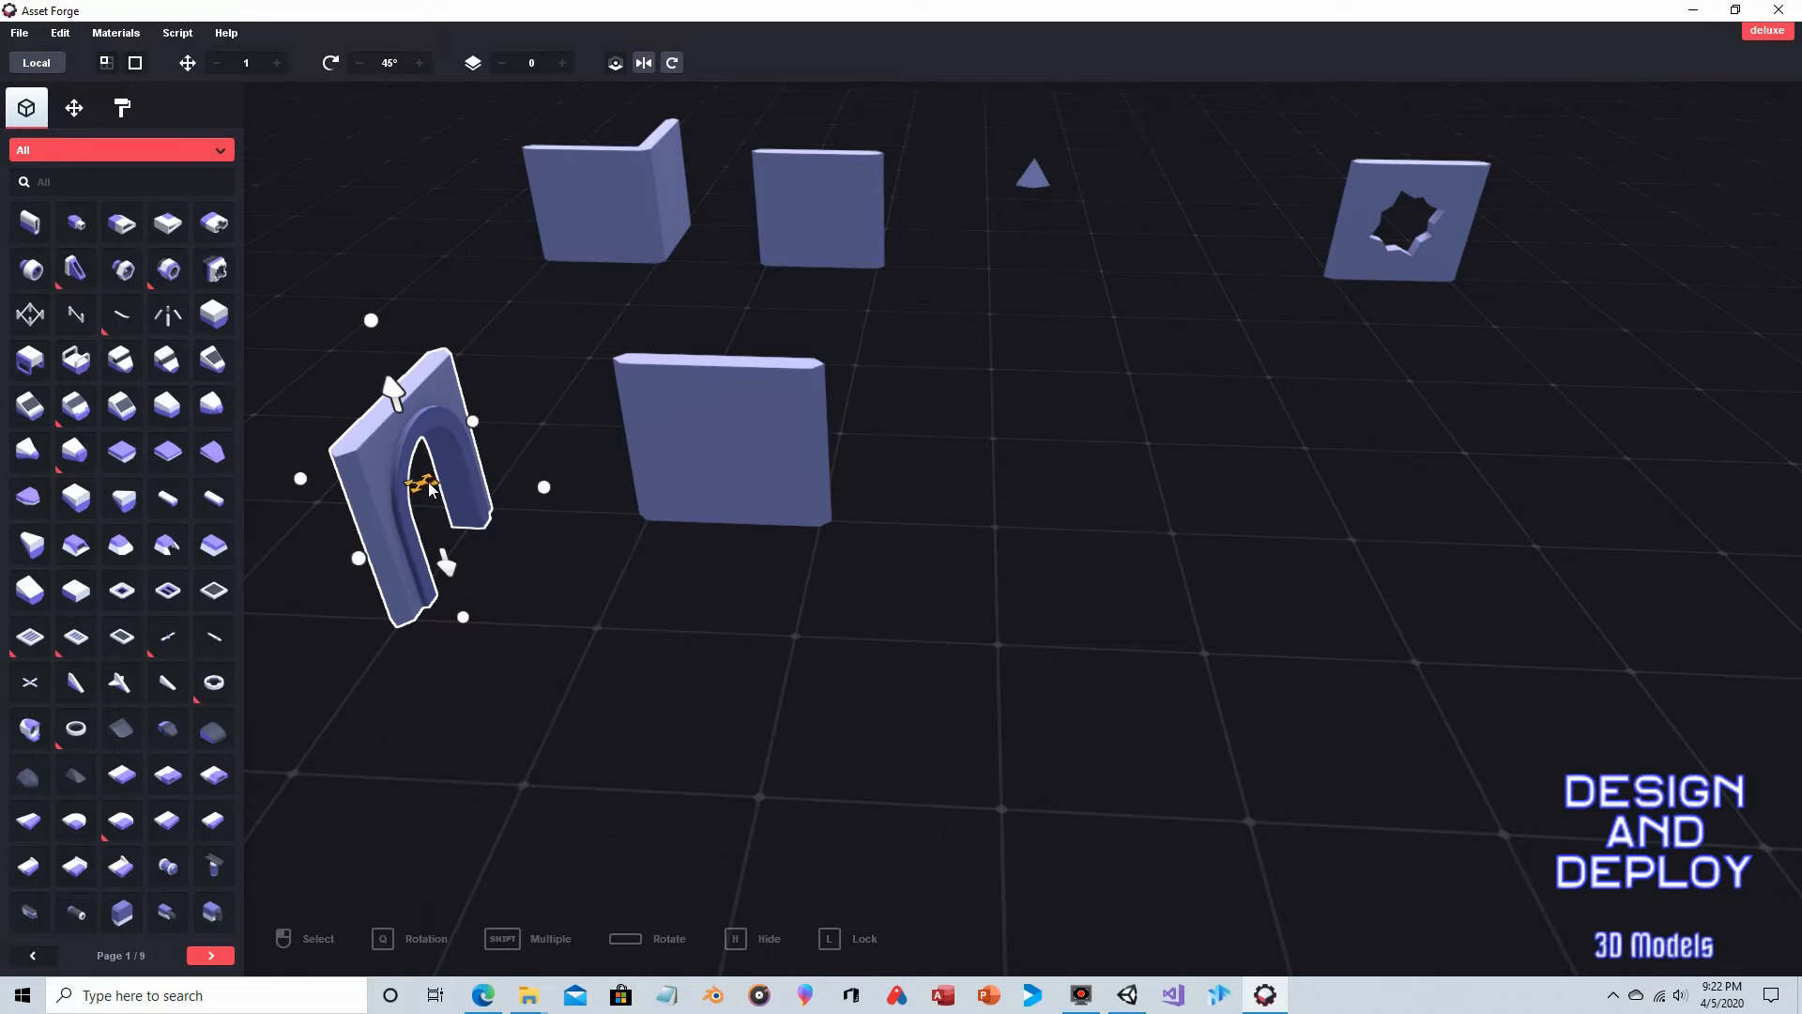
Step: Move the arched doorway against the side edge of the copied wall to form a corner, and check the joint from several angles
{"action": "left_click_drag", "start_coordinate": [428, 489], "coordinate": [605, 497]}
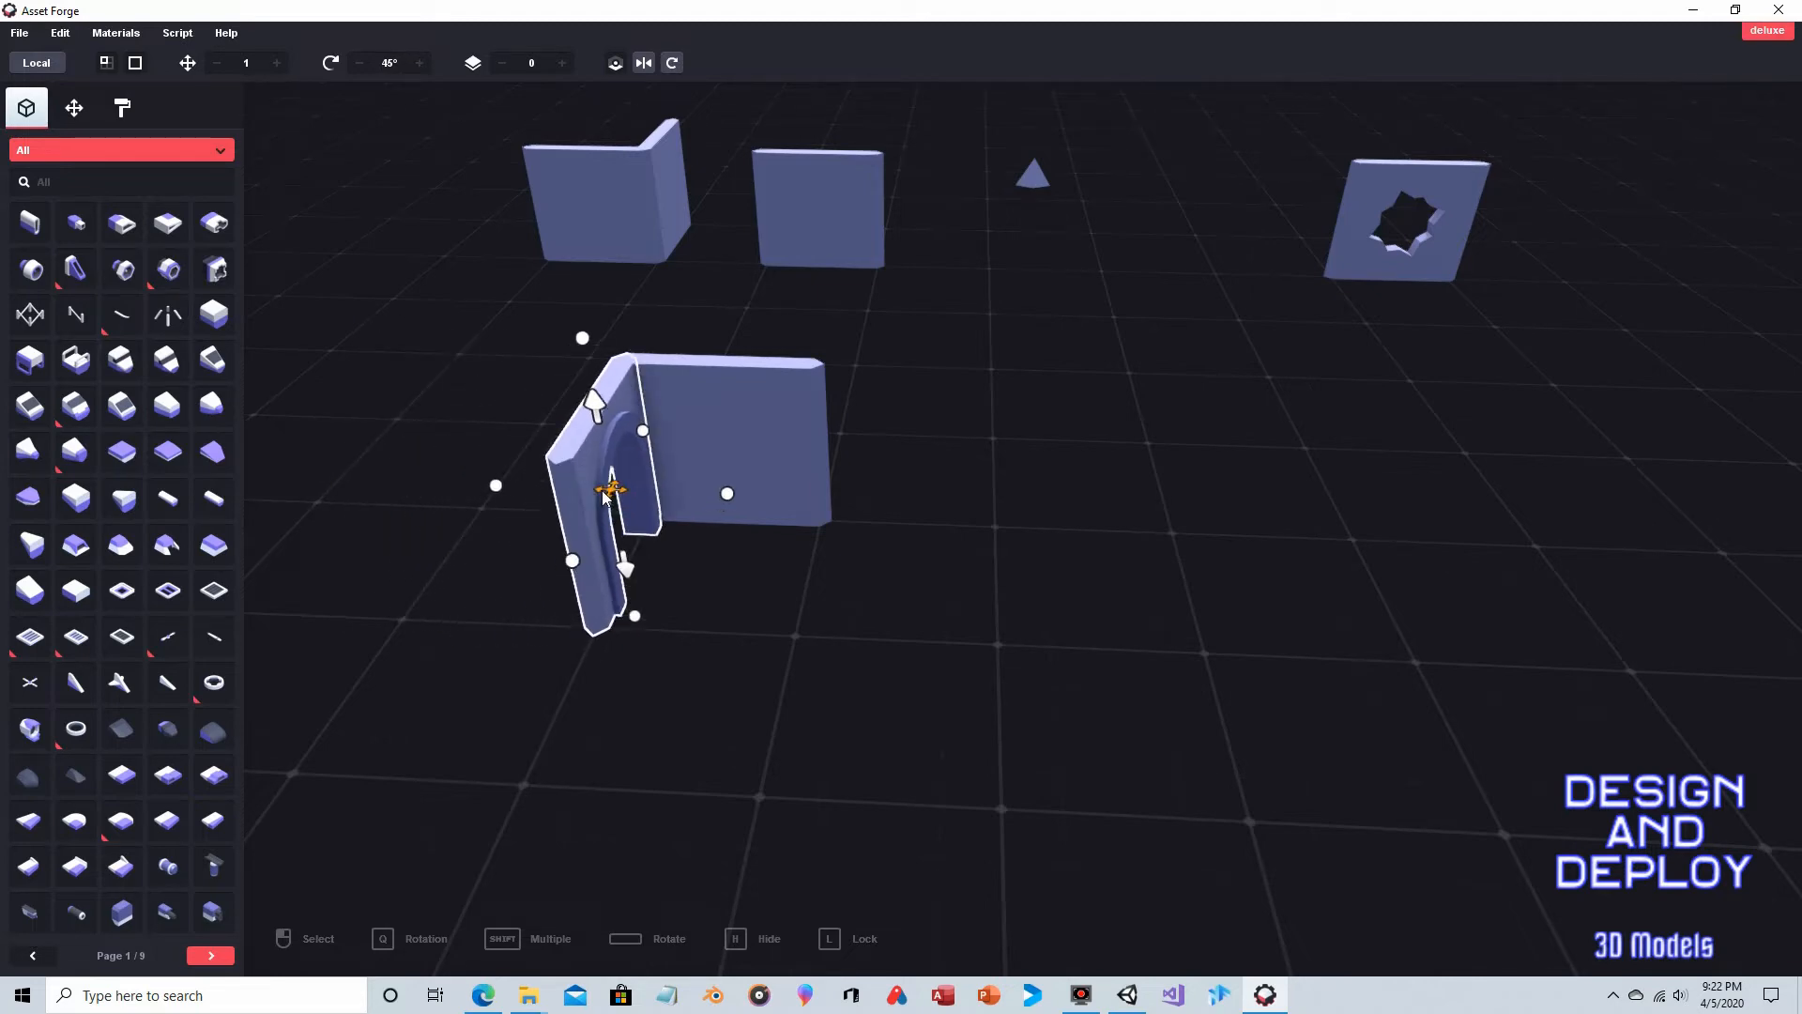
{"action": "right_click_drag", "start_coordinate": [606, 498], "coordinate": [1008, 487]}
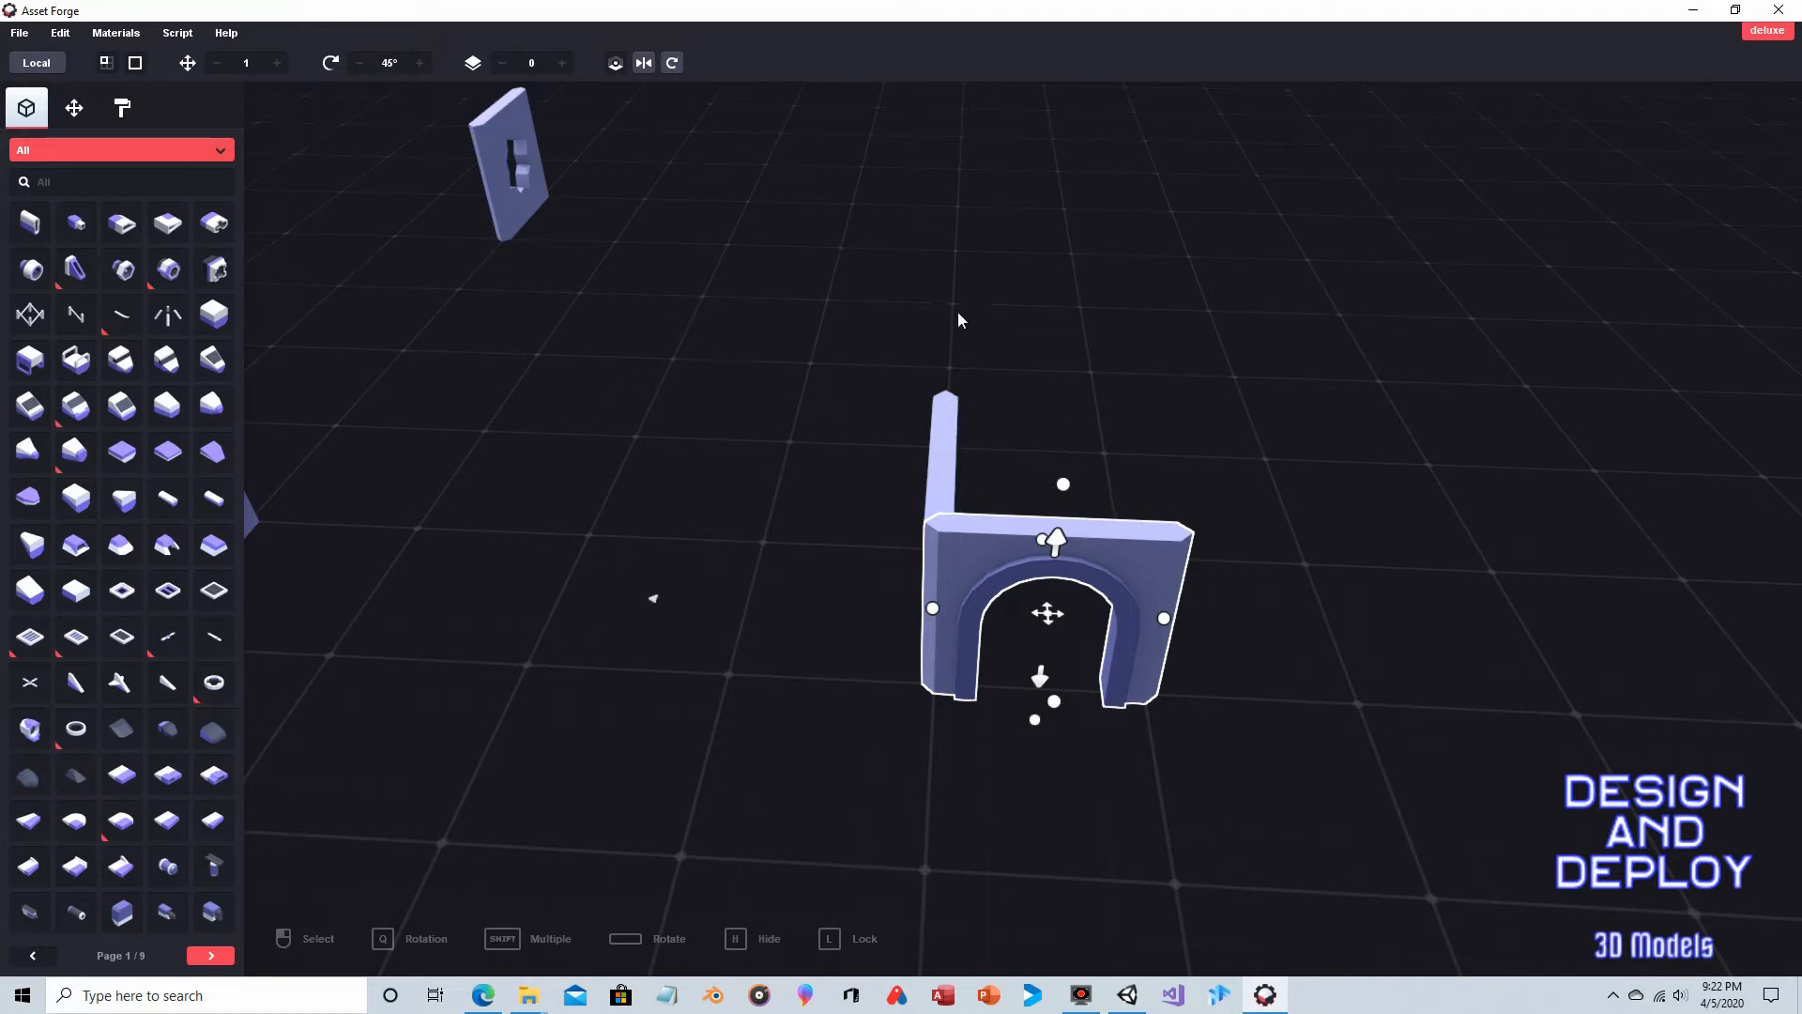
{"action": "mouse_move", "coordinate": [932, 307]}
{"action": "right_mouse_down"}
{"action": "mouse_move", "coordinate": [1050, 310]}
{"action": "mouse_move", "coordinate": [1134, 554]}
{"action": "right_mouse_up"}
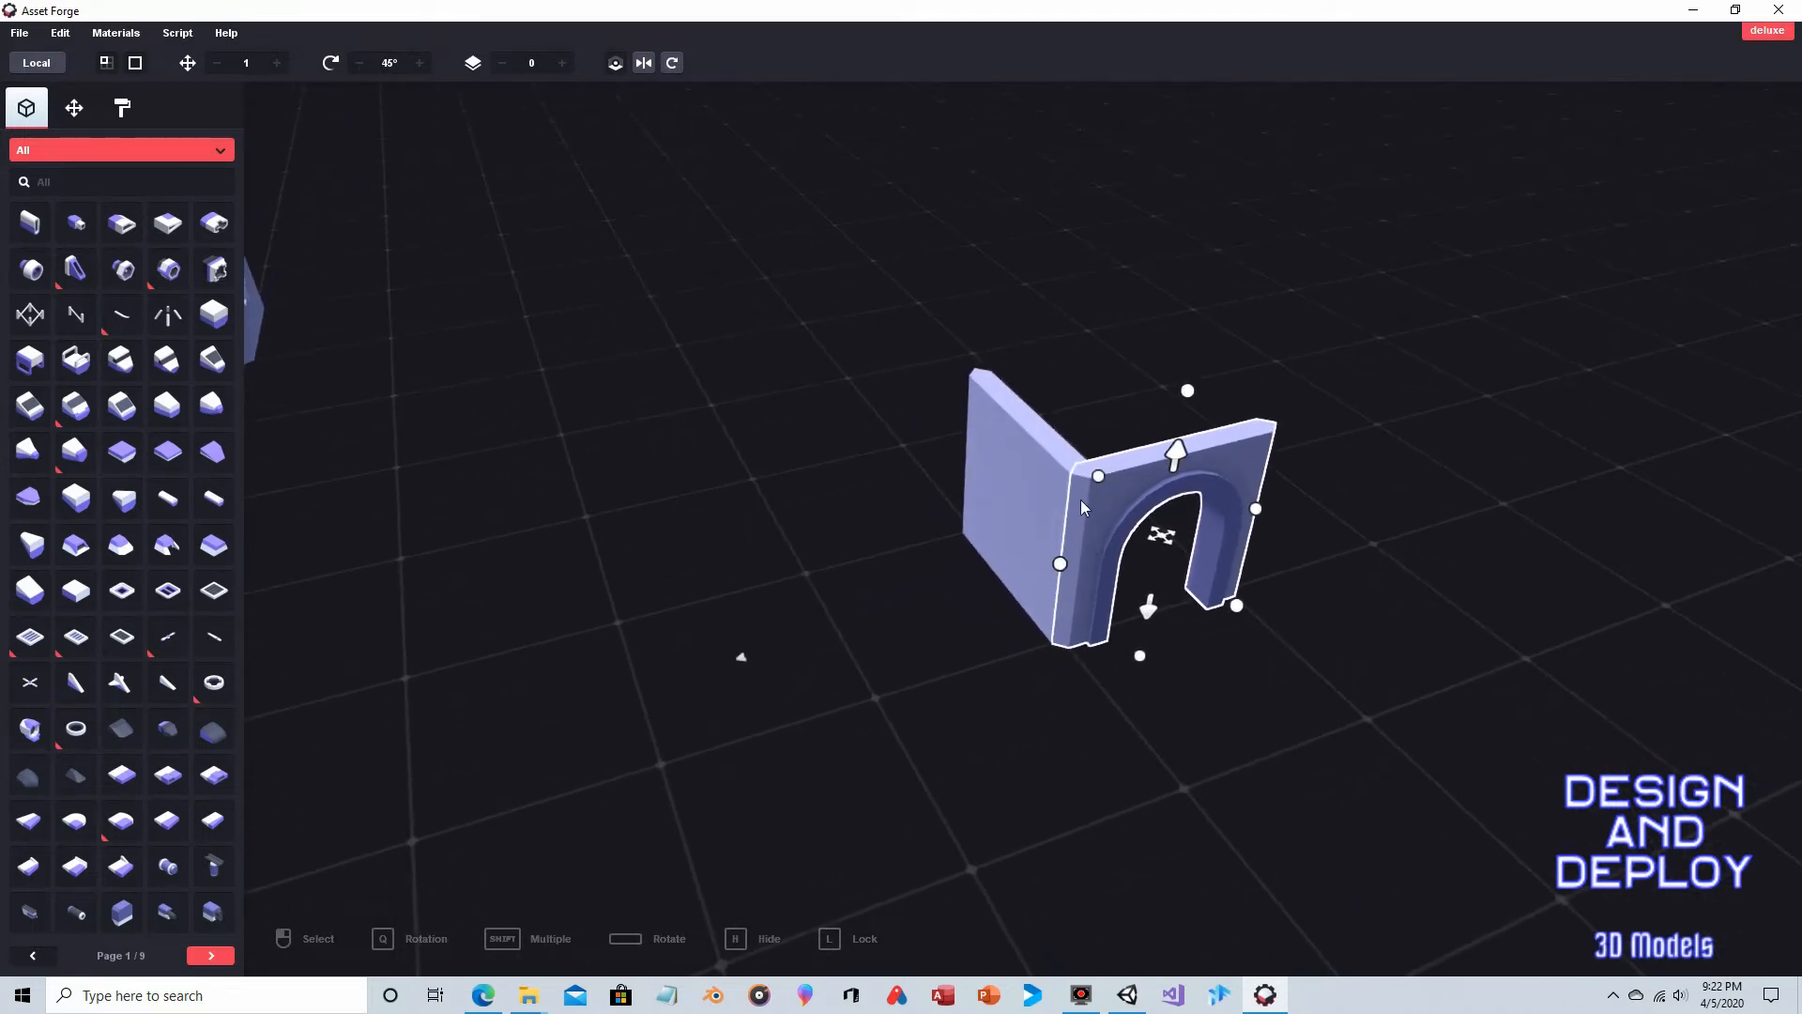
{"action": "mouse_move", "coordinate": [1273, 386]}
{"action": "right_mouse_down"}
{"action": "mouse_move", "coordinate": [1223, 379]}
{"action": "mouse_move", "coordinate": [1263, 390]}
{"action": "right_mouse_up"}
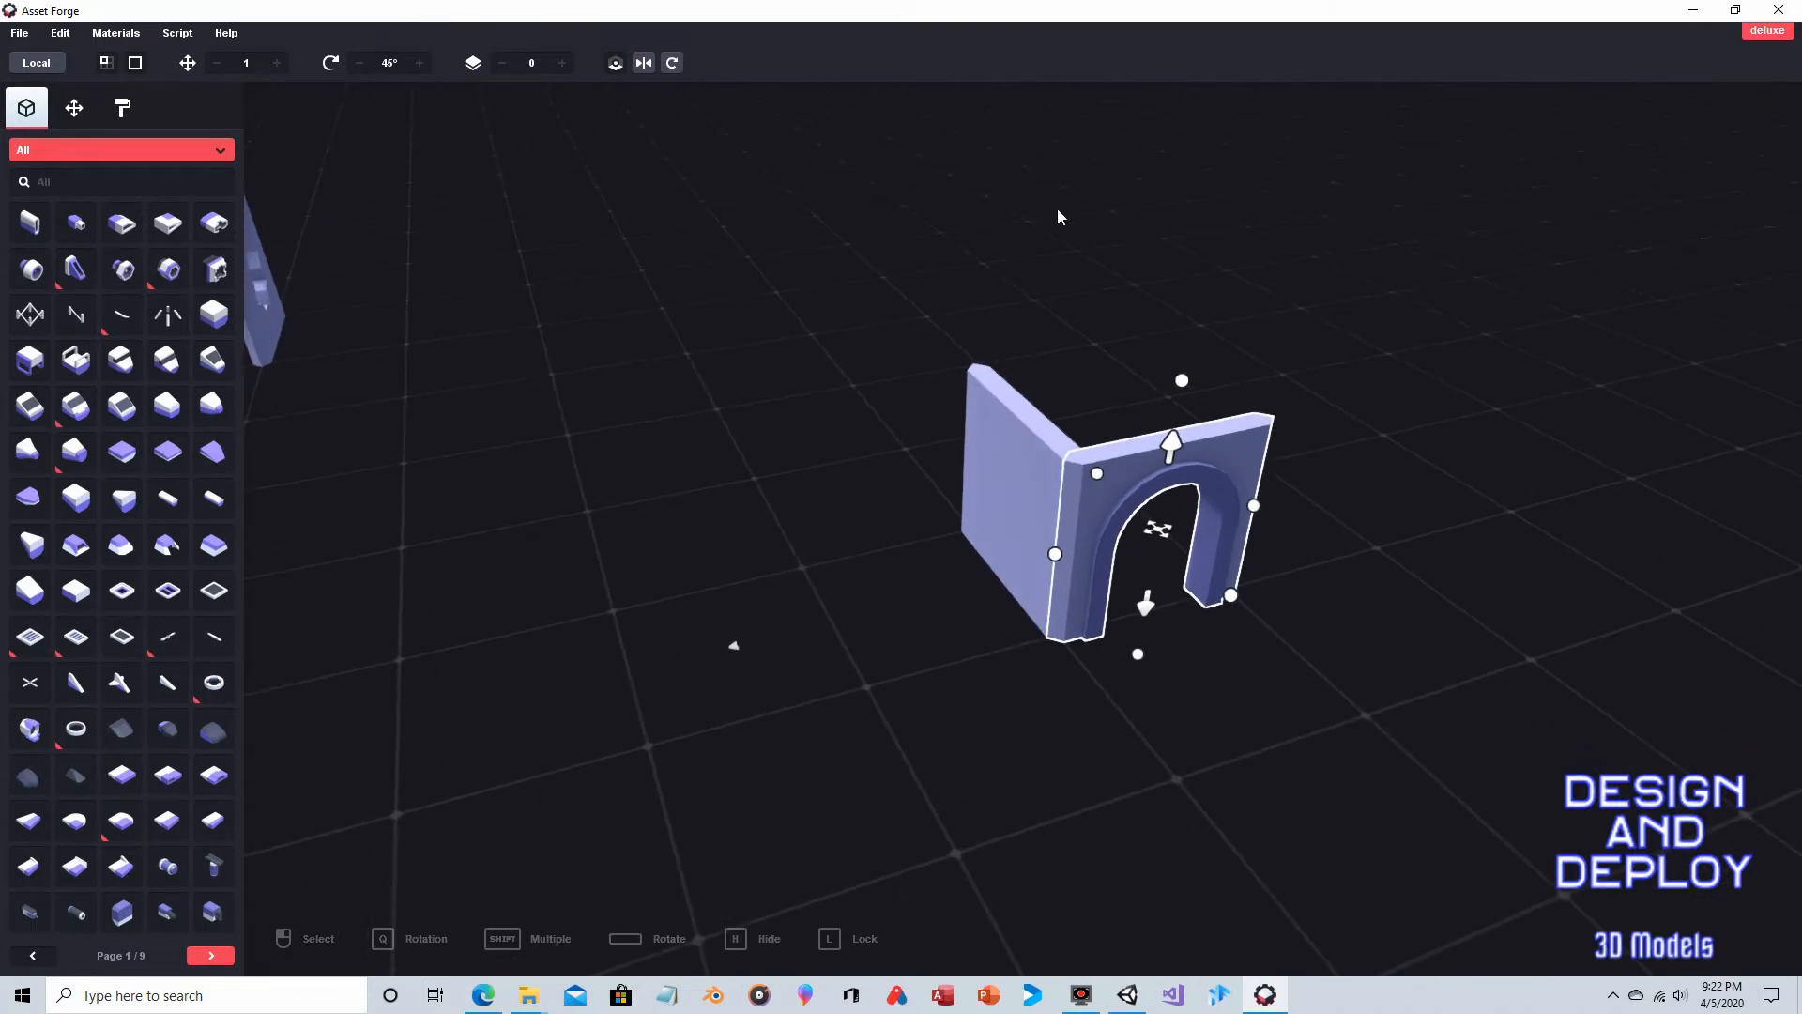
{"action": "mouse_move", "coordinate": [1179, 222]}
{"action": "right_mouse_down"}
{"action": "mouse_move", "coordinate": [431, 255]}
{"action": "mouse_move", "coordinate": [813, 579]}
{"action": "mouse_move", "coordinate": [852, 588]}
{"action": "mouse_move", "coordinate": [928, 513]}
{"action": "right_mouse_up"}
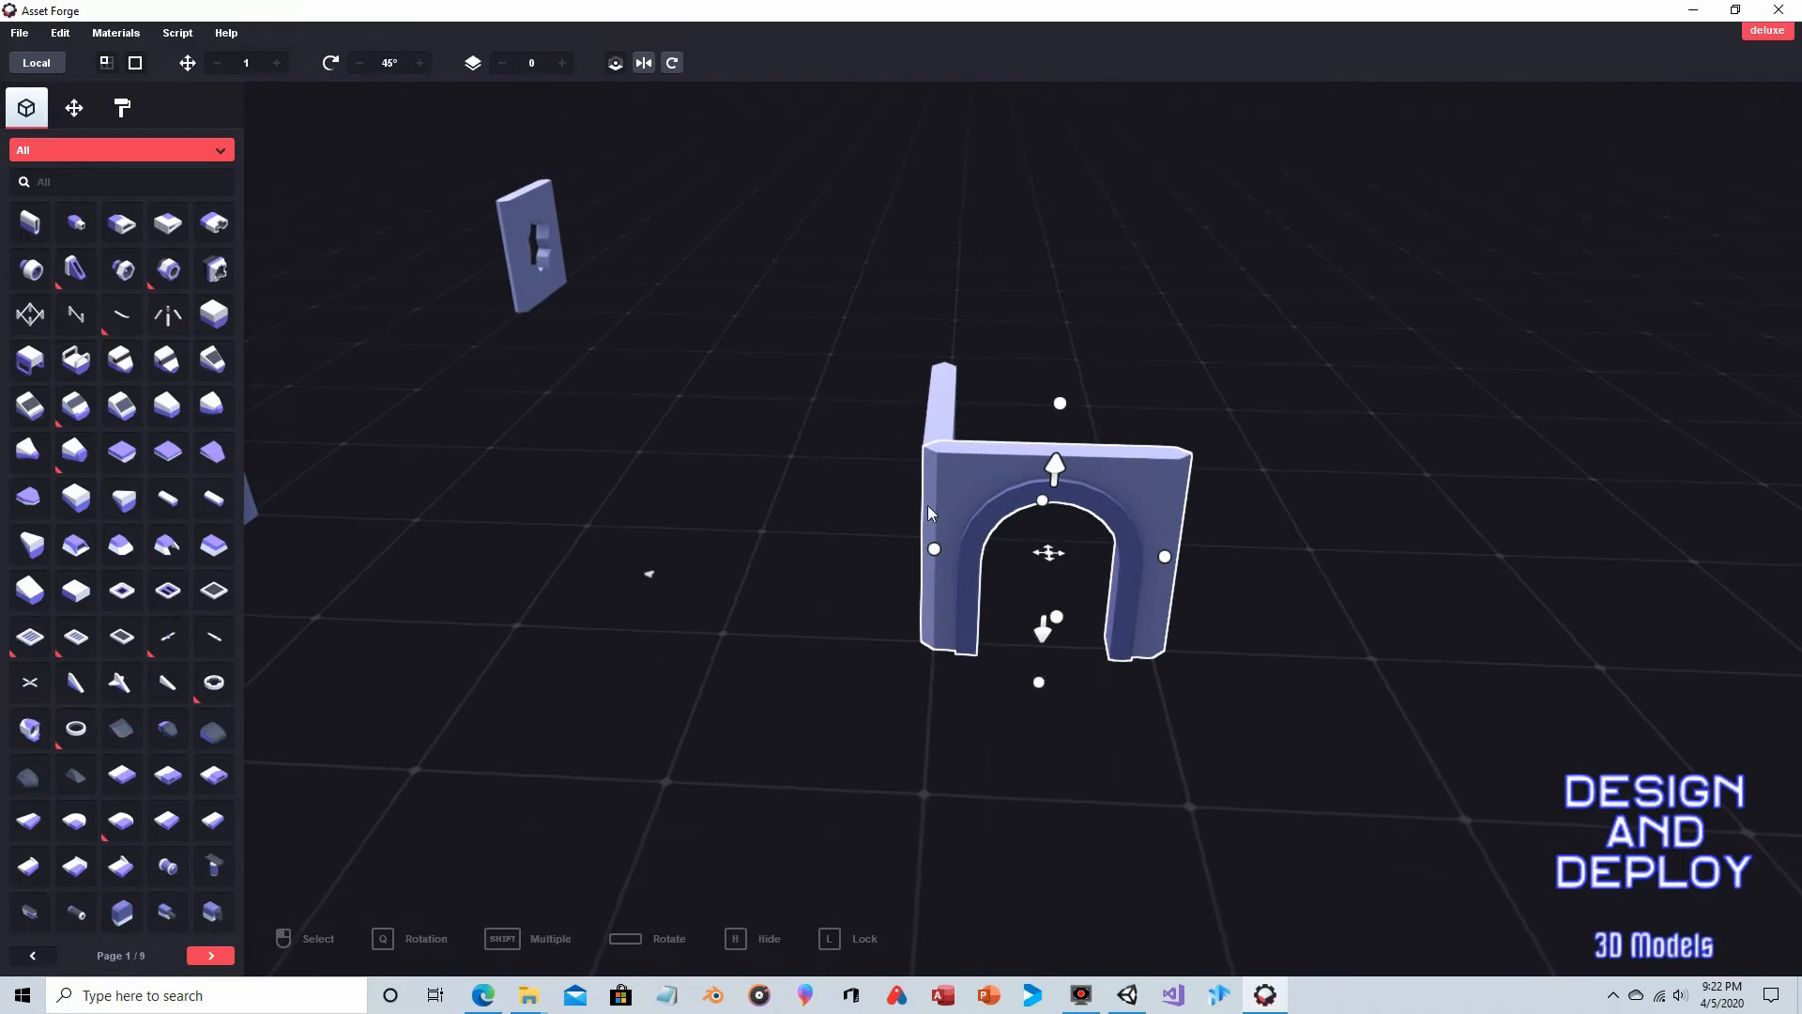
{"action": "right_click_drag", "start_coordinate": [1130, 402], "coordinate": [601, 516]}
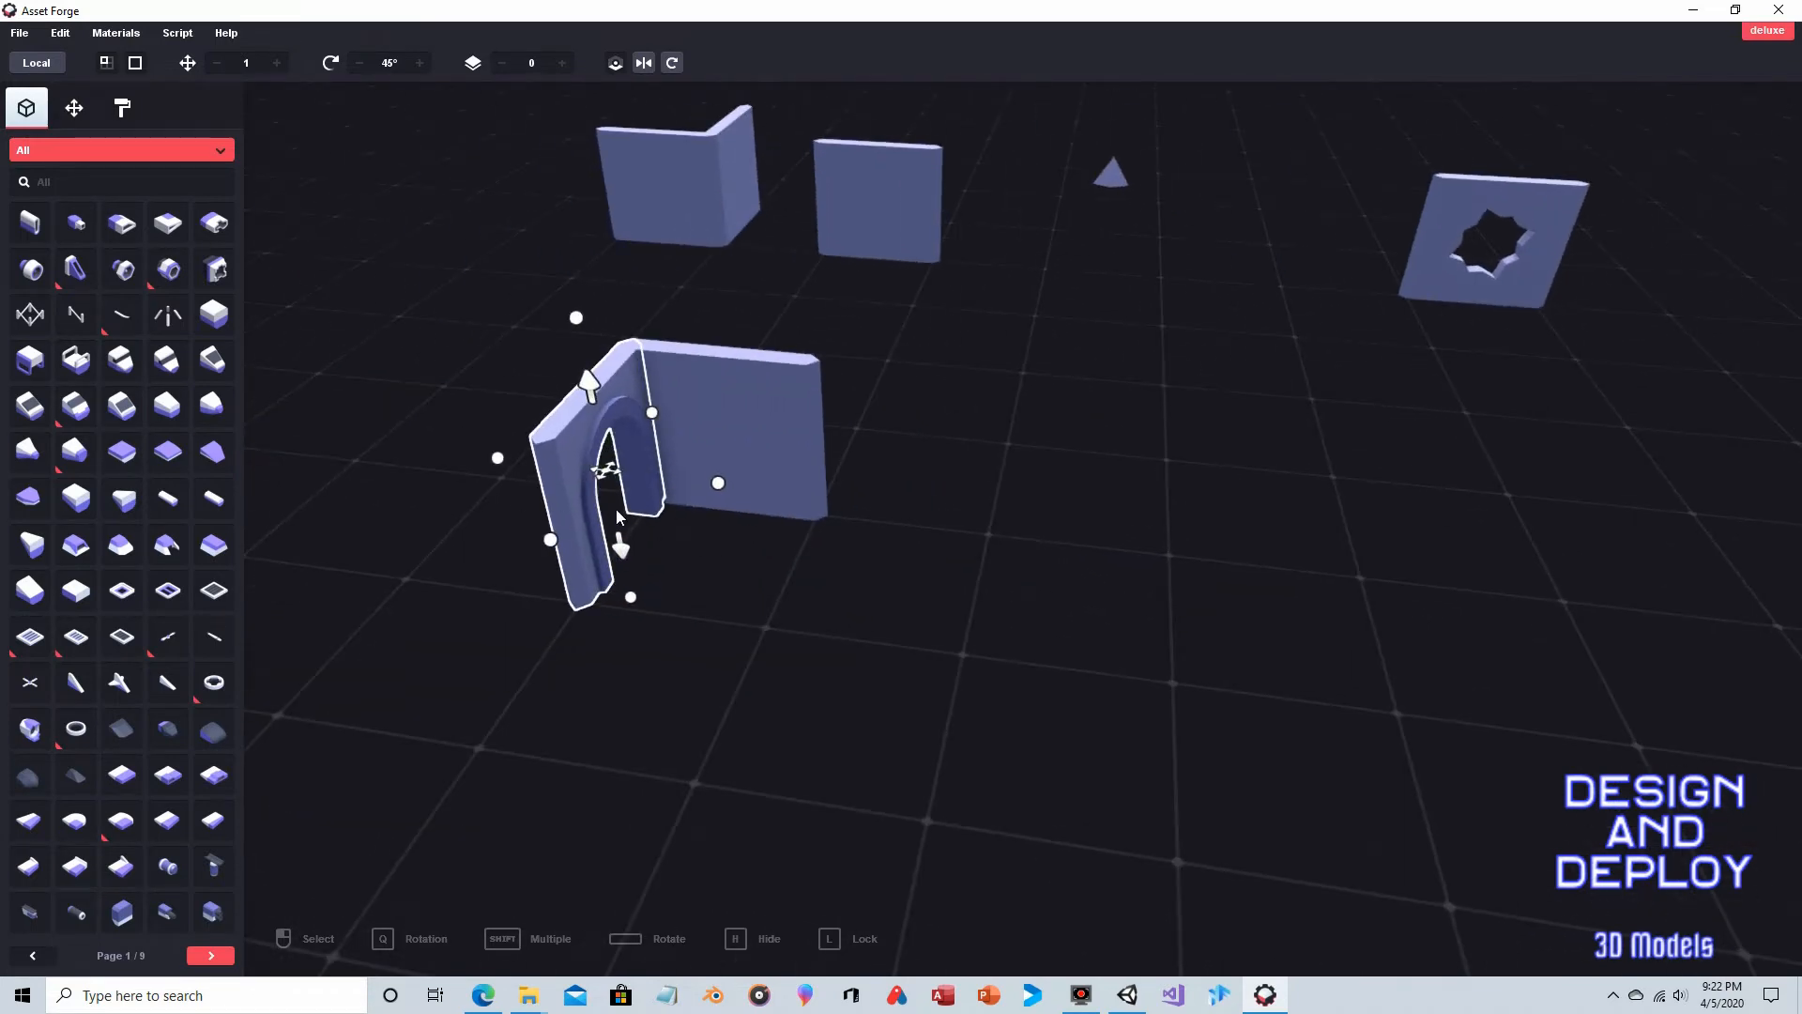
{"action": "mouse_move", "coordinate": [826, 352]}
{"action": "right_mouse_down"}
{"action": "mouse_move", "coordinate": [938, 318]}
{"action": "mouse_move", "coordinate": [940, 402]}
{"action": "right_mouse_up"}
{"action": "scroll", "coordinate": [927, 317], "scroll_direction": "down", "scroll_amount": 2}
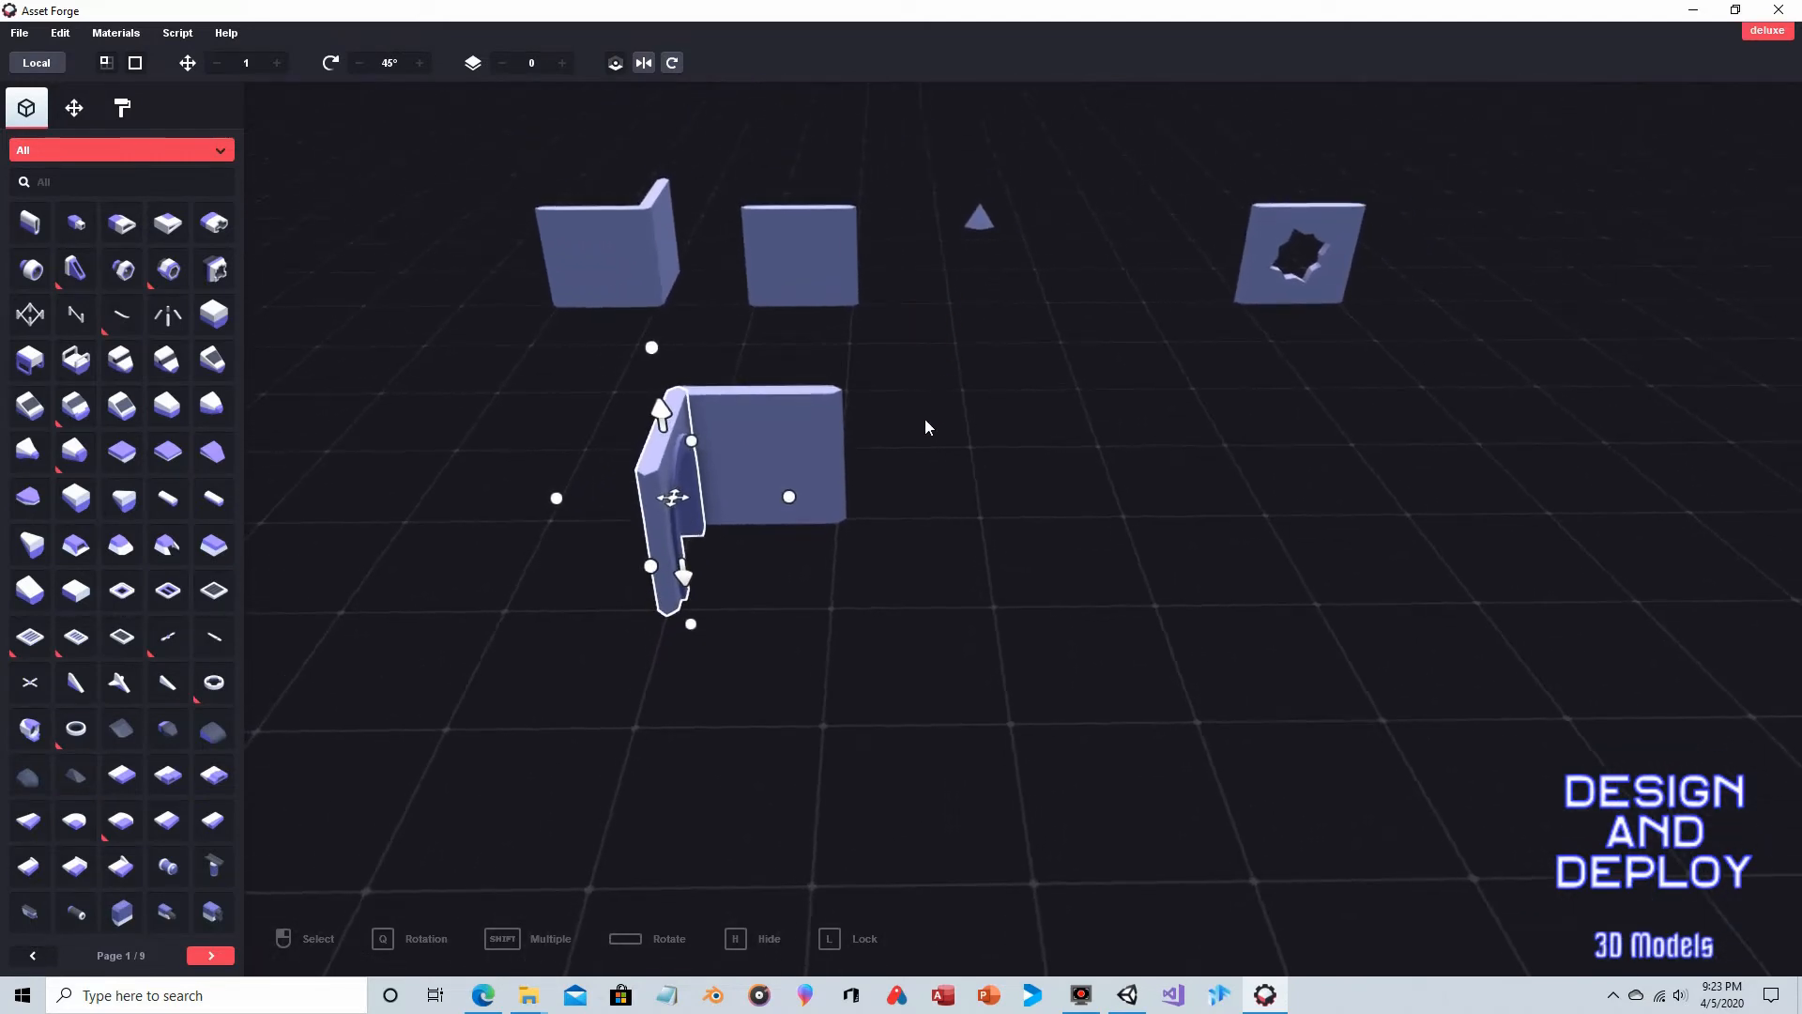
Step: Duplicate the plain wall joined to the doorway and place the copy flush against its free end
{"action": "left_click", "coordinate": [825, 414]}
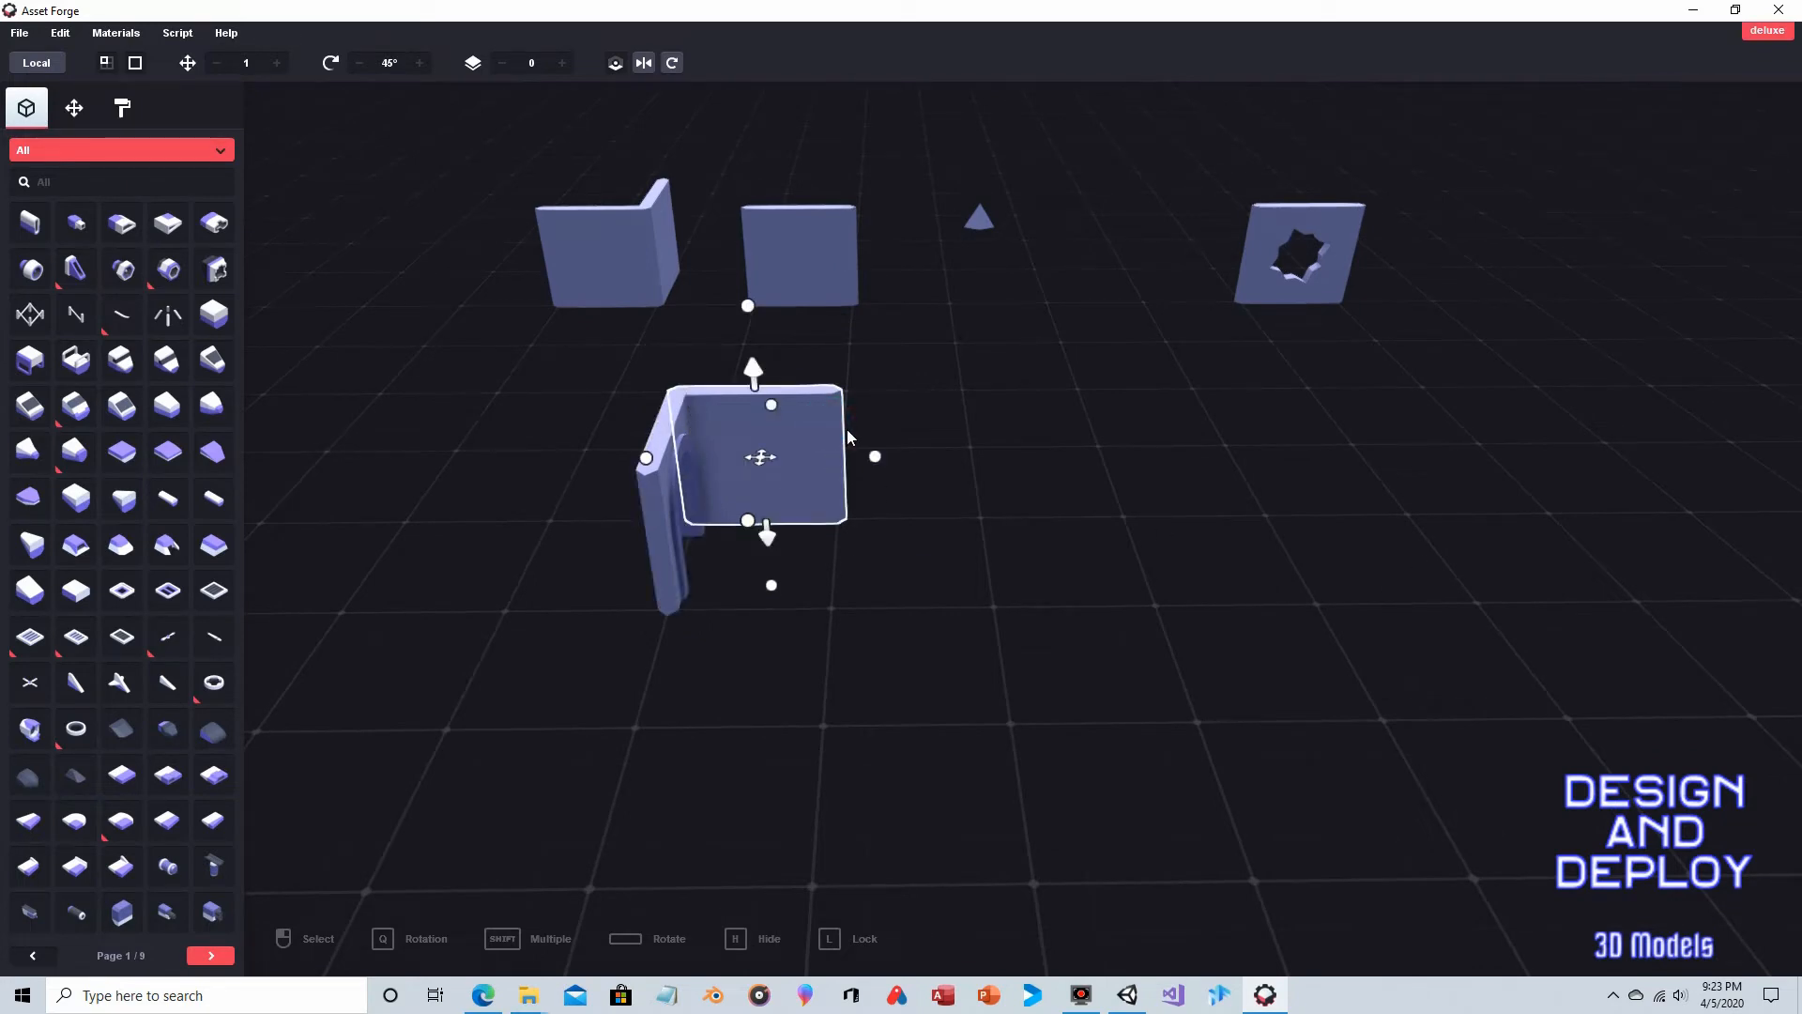
{"action": "key", "text": "ctrl+d"}
{"action": "mouse_move", "coordinate": [694, 457]}
{"action": "left_mouse_down"}
{"action": "mouse_move", "coordinate": [870, 456]}
{"action": "mouse_move", "coordinate": [841, 458]}
{"action": "left_mouse_up"}
{"action": "right_click_drag", "start_coordinate": [892, 406], "coordinate": [926, 408]}
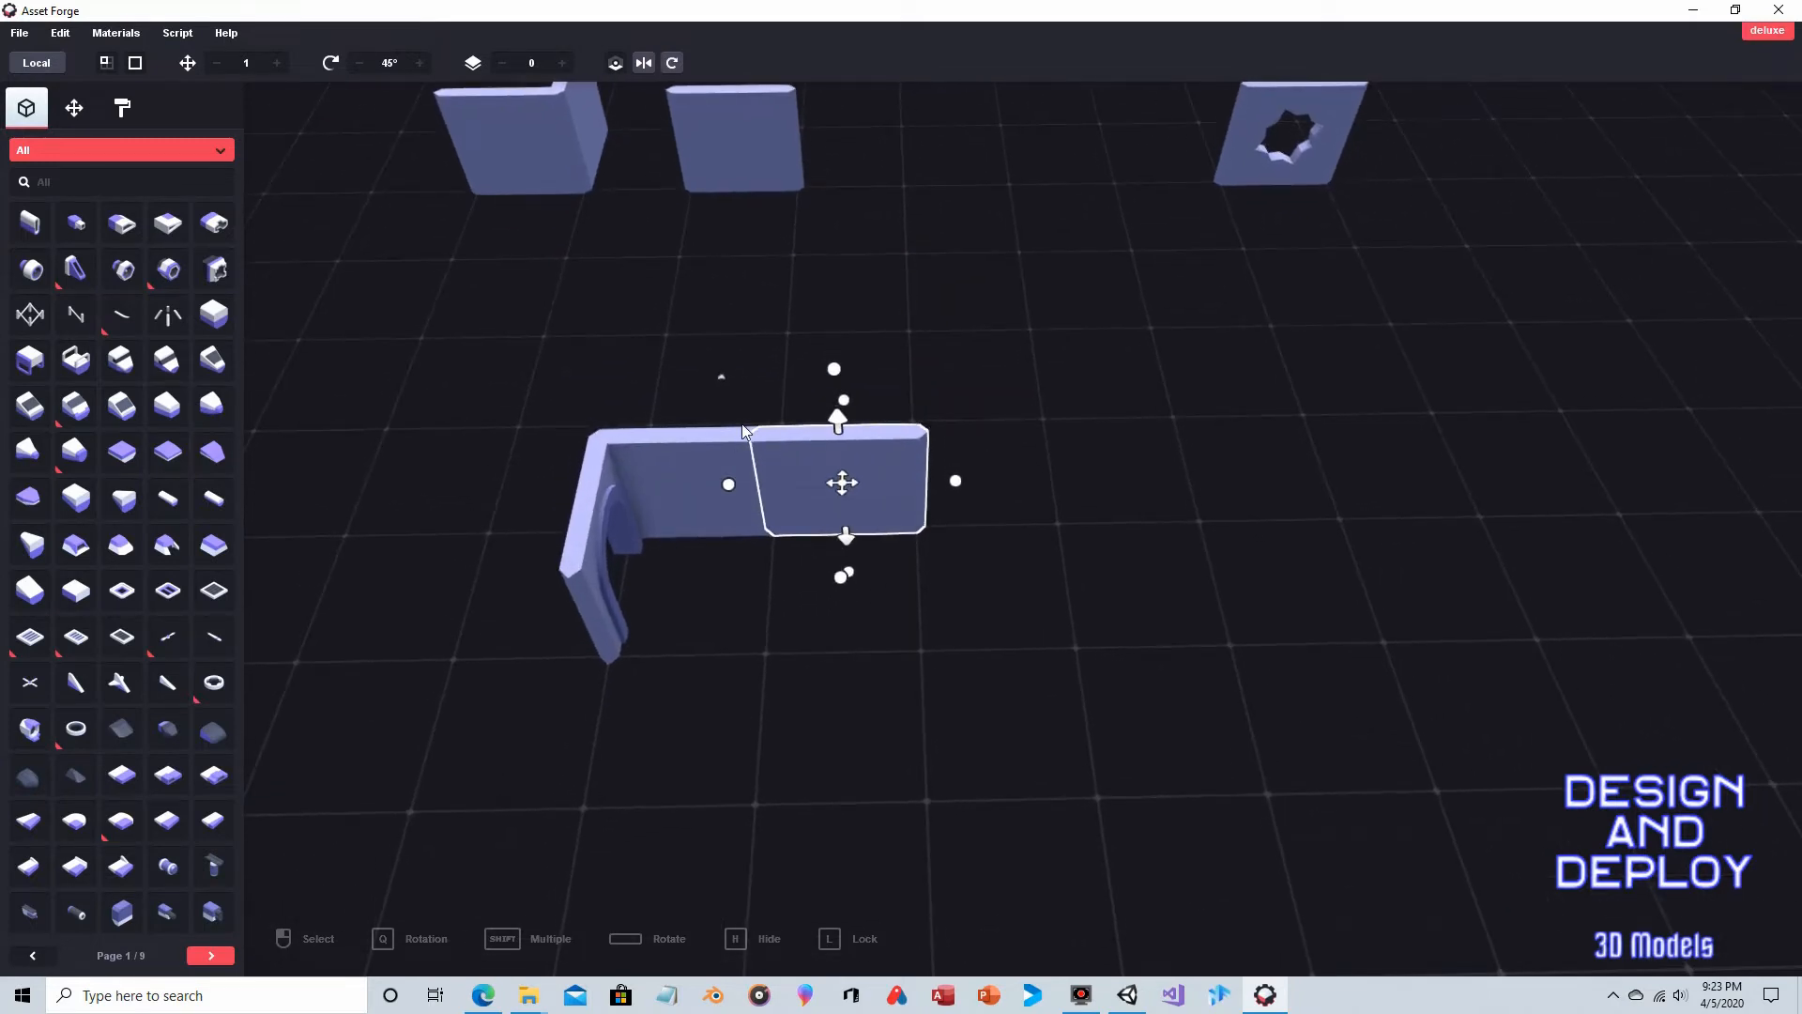
{"action": "mouse_move", "coordinate": [1032, 418]}
{"action": "right_mouse_down"}
{"action": "mouse_move", "coordinate": [1072, 405]}
{"action": "mouse_move", "coordinate": [1050, 375]}
{"action": "mouse_move", "coordinate": [1034, 388]}
{"action": "right_mouse_up"}
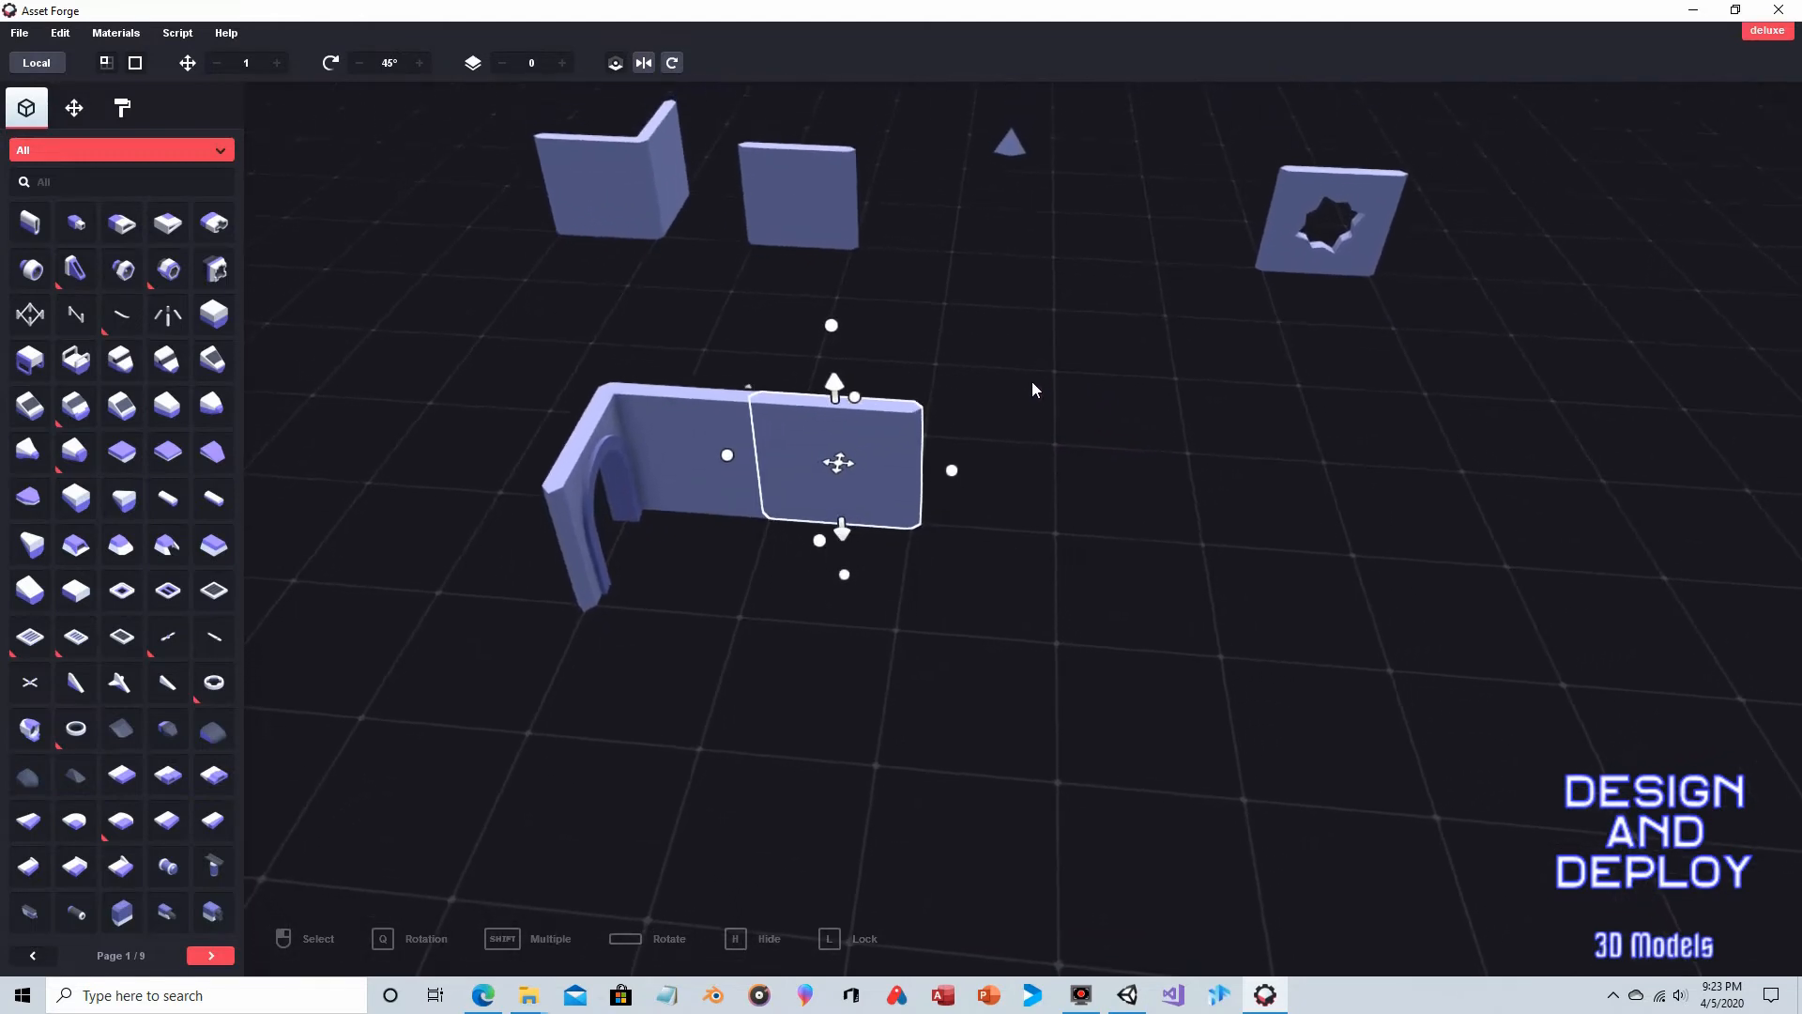
Step: Duplicate the new end panel and move the copy outward to extend the side wall to three panels
{"action": "key", "text": "ctrl+d"}
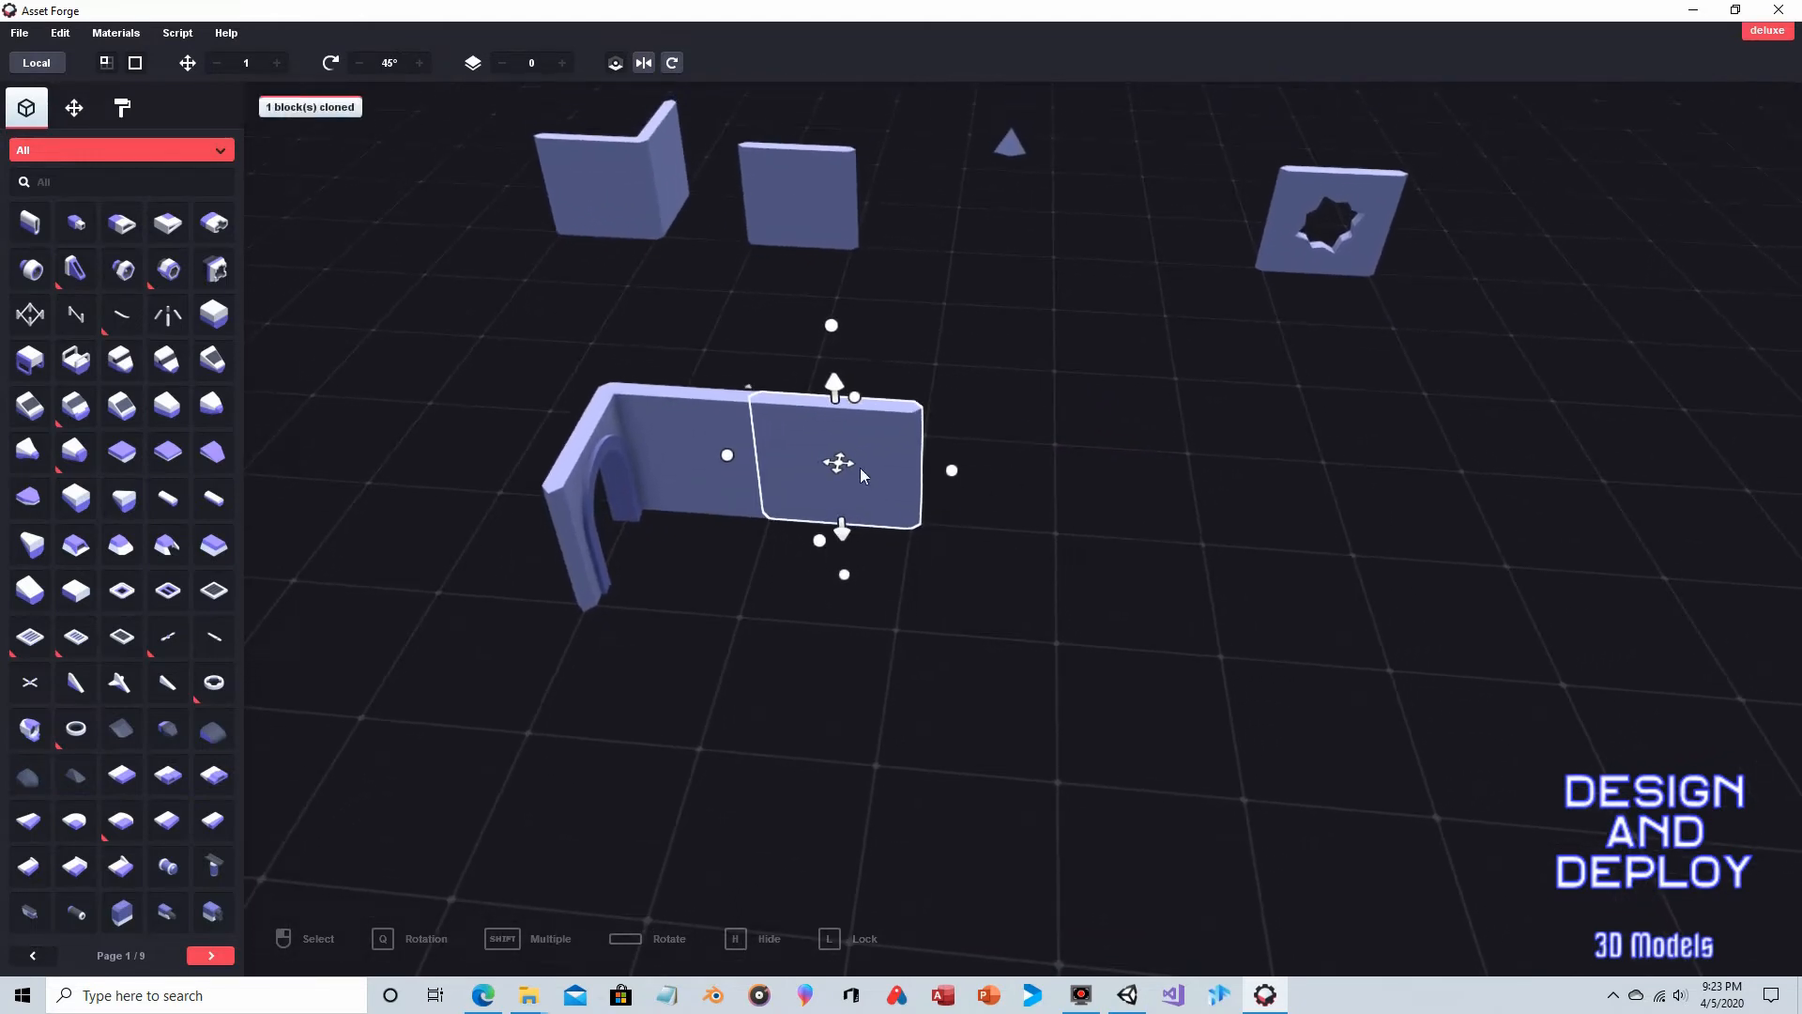
{"action": "mouse_move", "coordinate": [851, 469]}
{"action": "left_mouse_down"}
{"action": "mouse_move", "coordinate": [1008, 476]}
{"action": "mouse_move", "coordinate": [991, 474]}
{"action": "left_mouse_up"}
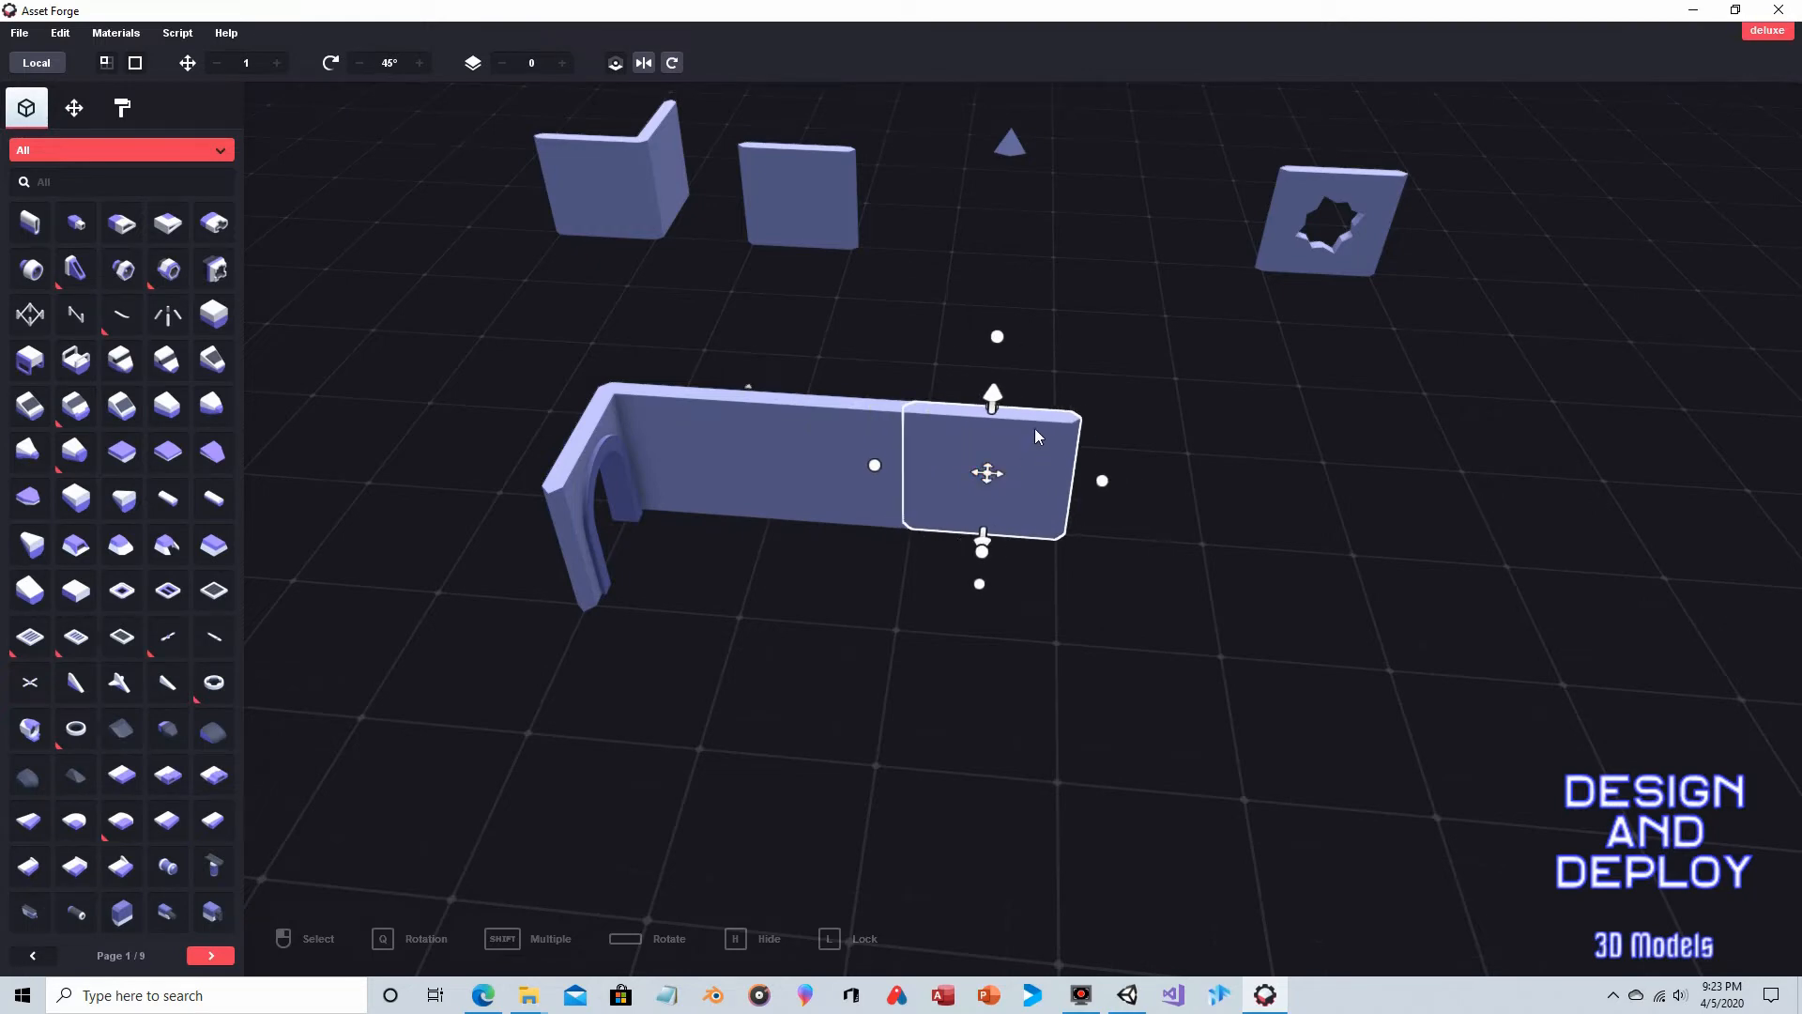
{"action": "left_click", "coordinate": [1134, 397]}
{"action": "right_click_drag", "start_coordinate": [1134, 397], "coordinate": [1099, 381]}
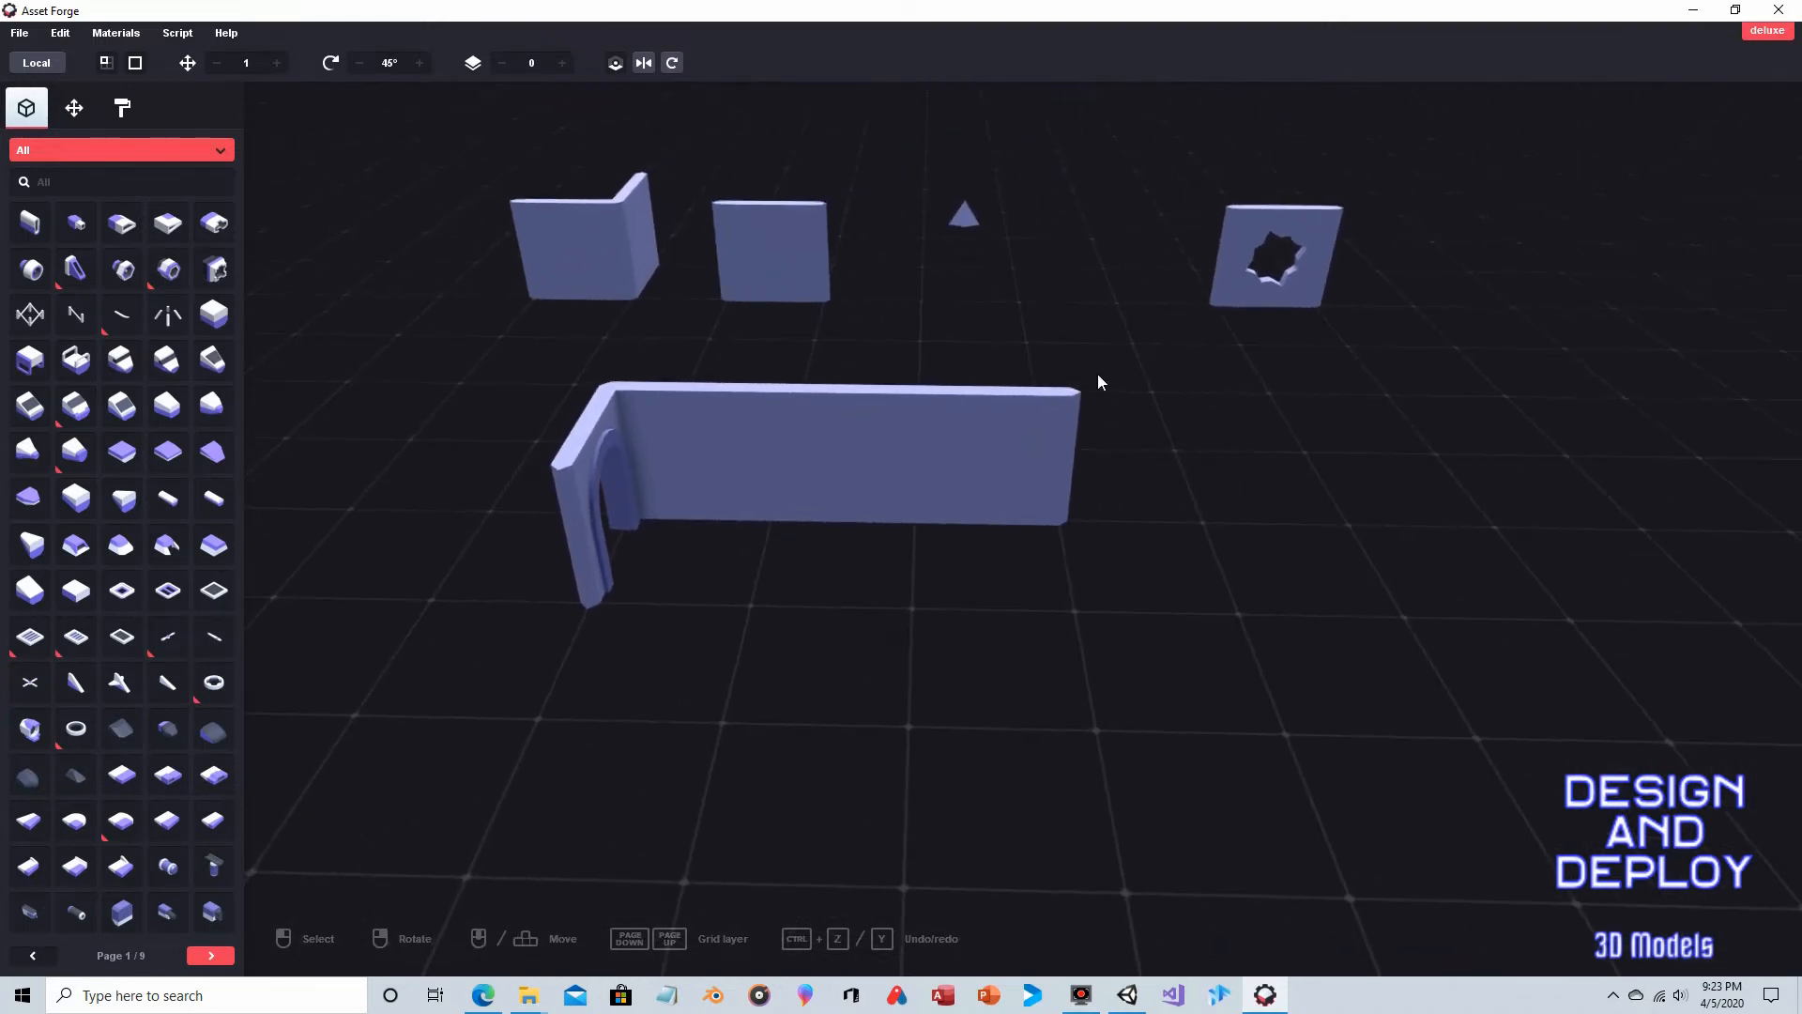
Step: Select all three side wall panels, duplicate them together and place the copy parallel along the opposite edge of the arched doorway
{"action": "left_click", "coordinate": [689, 411]}
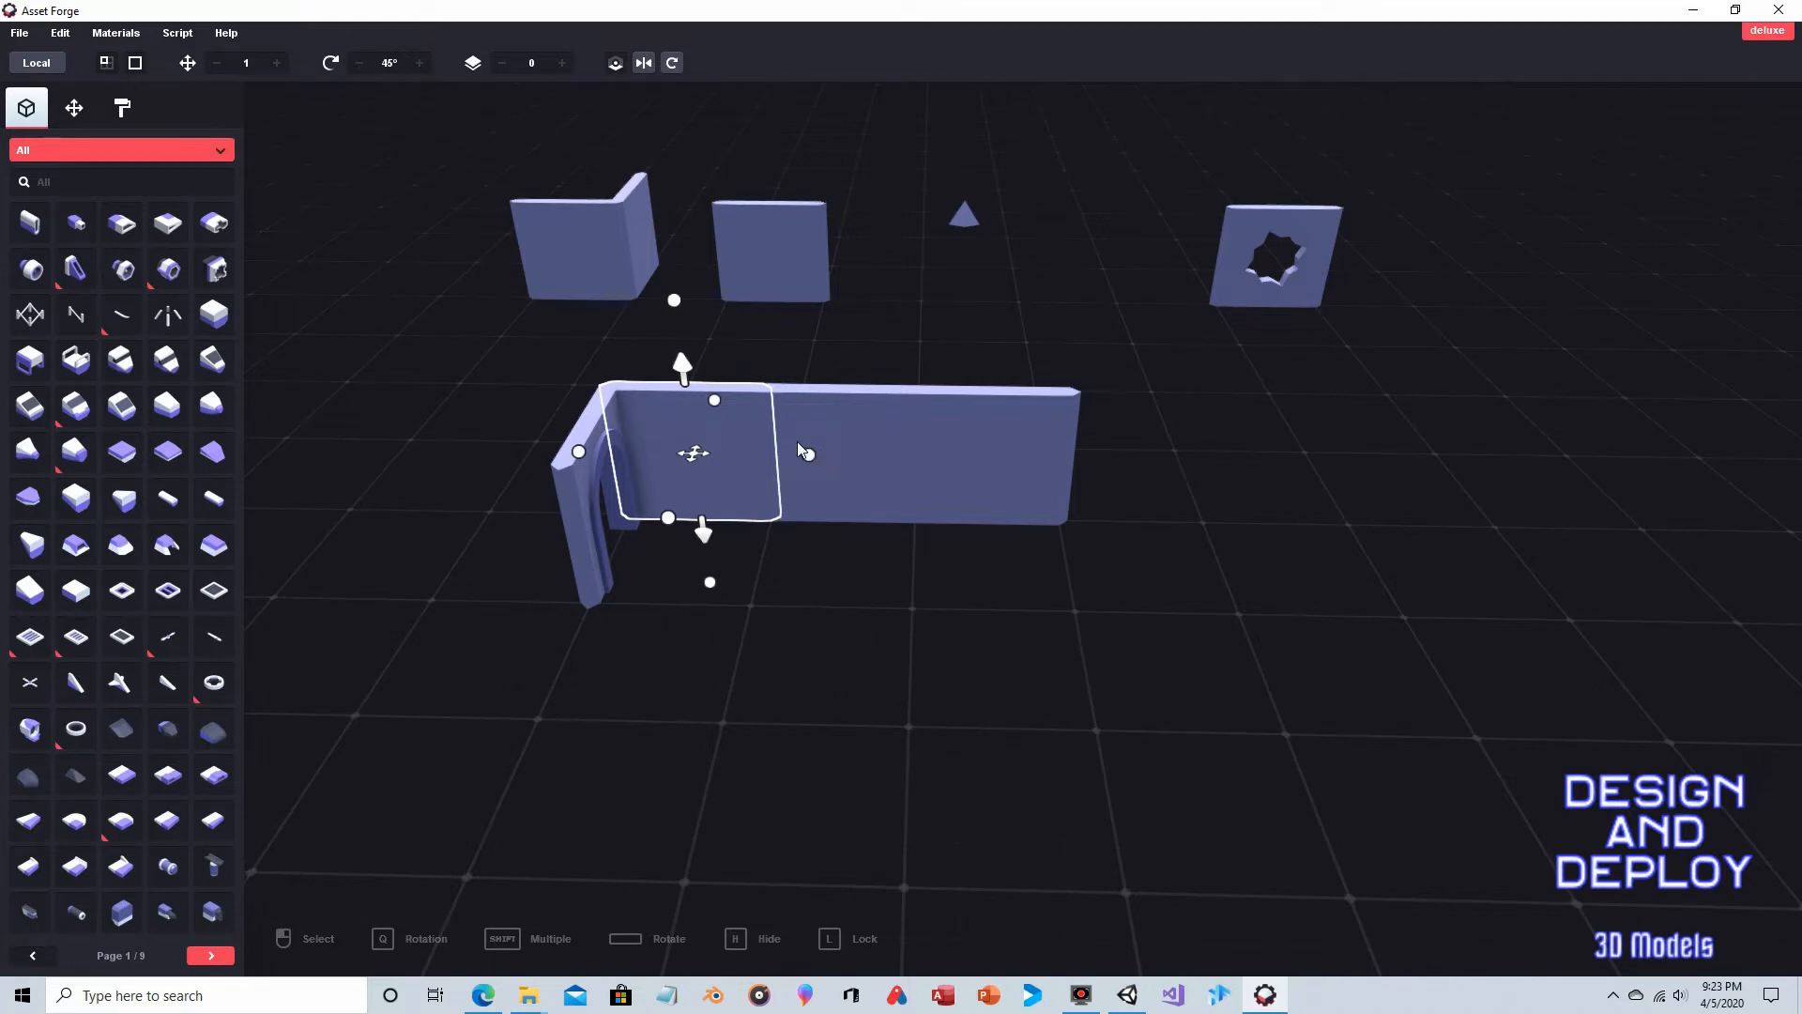
{"action": "left_click", "coordinate": [855, 411]}
{"action": "left_click", "coordinate": [1010, 424], "text": "shift"}
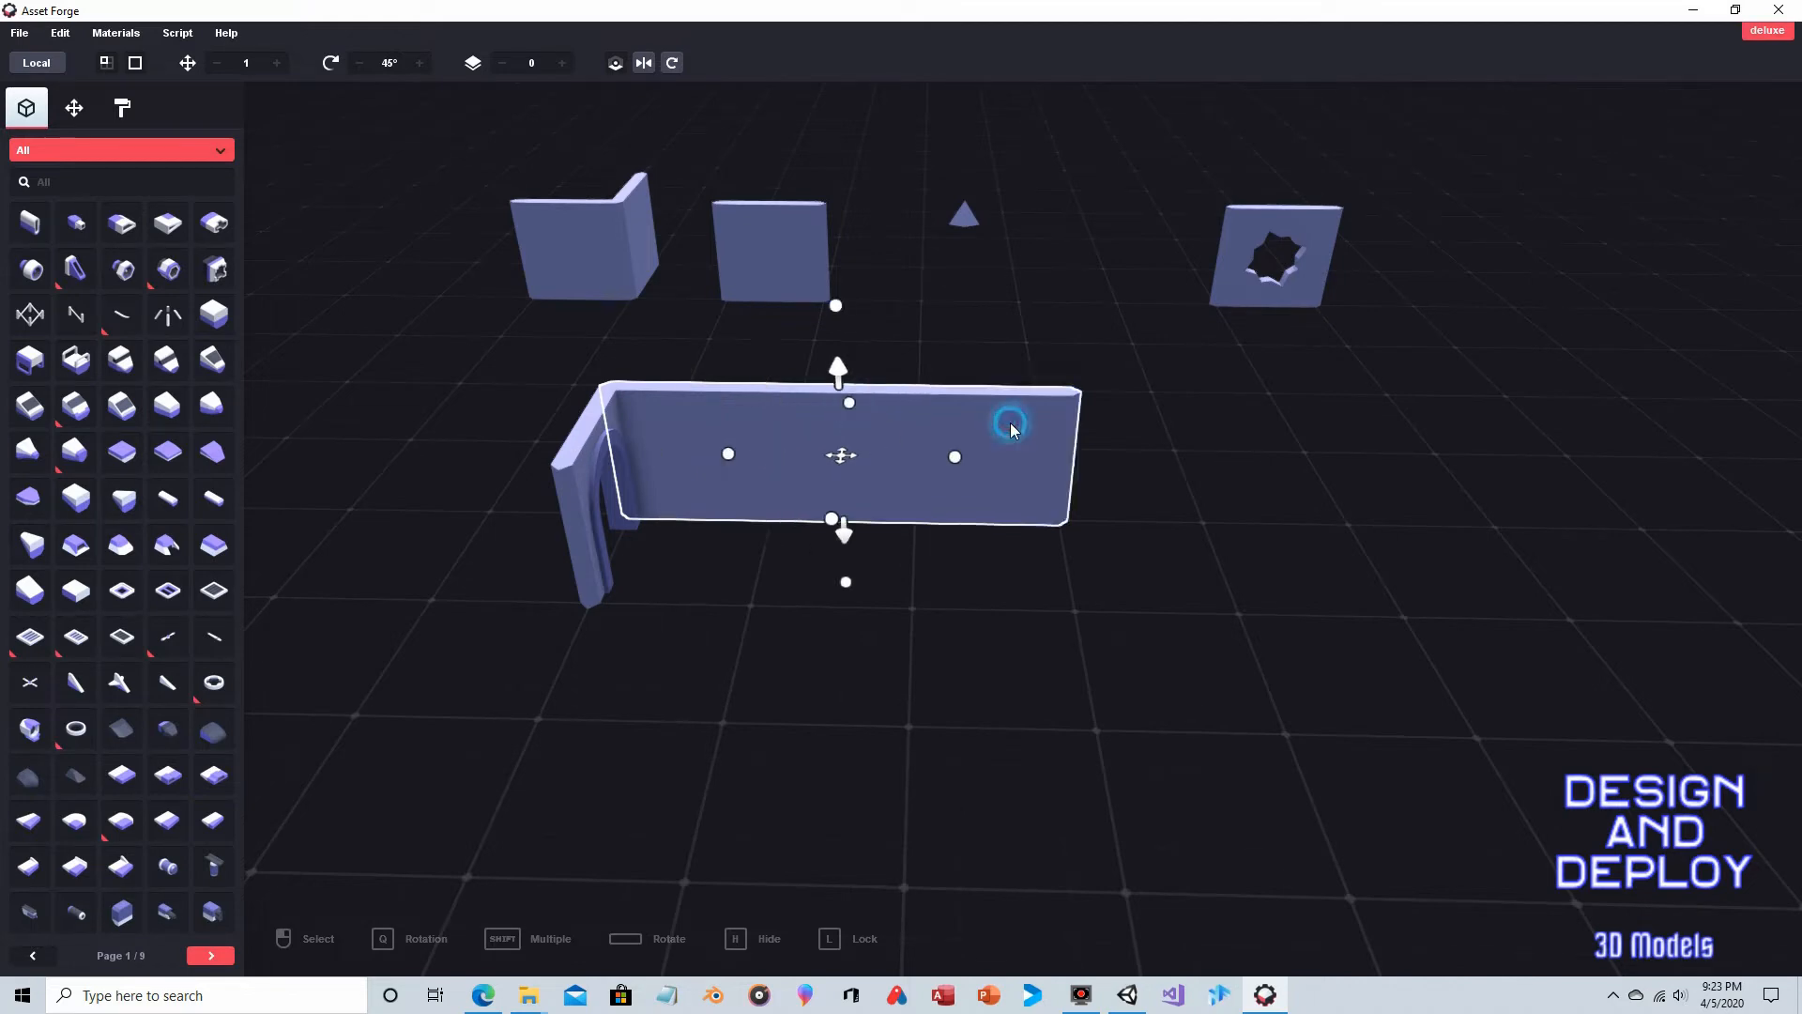
{"action": "key", "text": "ctrl+d"}
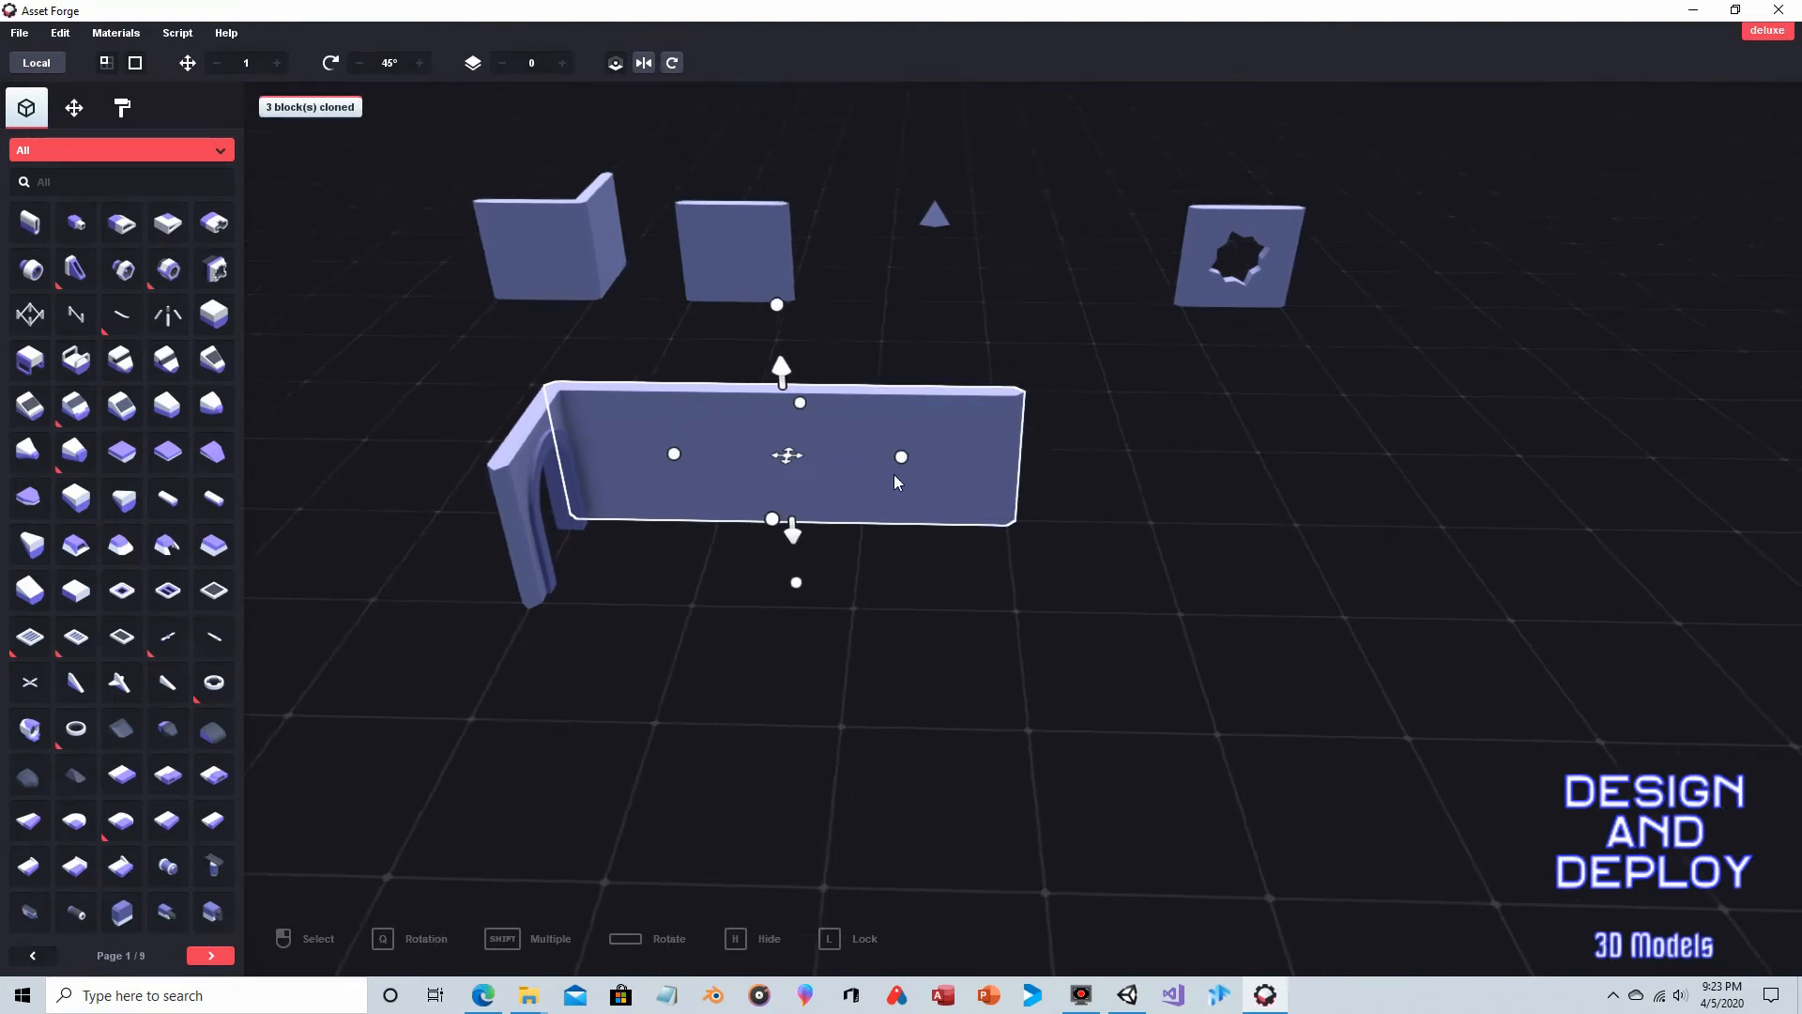
{"action": "left_click_drag", "start_coordinate": [775, 463], "coordinate": [749, 541]}
{"action": "mouse_move", "coordinate": [1033, 327]}
{"action": "right_mouse_down"}
{"action": "mouse_move", "coordinate": [476, 362]}
{"action": "mouse_move", "coordinate": [470, 336]}
{"action": "mouse_move", "coordinate": [404, 312]}
{"action": "mouse_move", "coordinate": [757, 331]}
{"action": "mouse_move", "coordinate": [882, 302]}
{"action": "right_mouse_up"}
{"action": "right_click_drag", "start_coordinate": [1240, 384], "coordinate": [741, 432]}
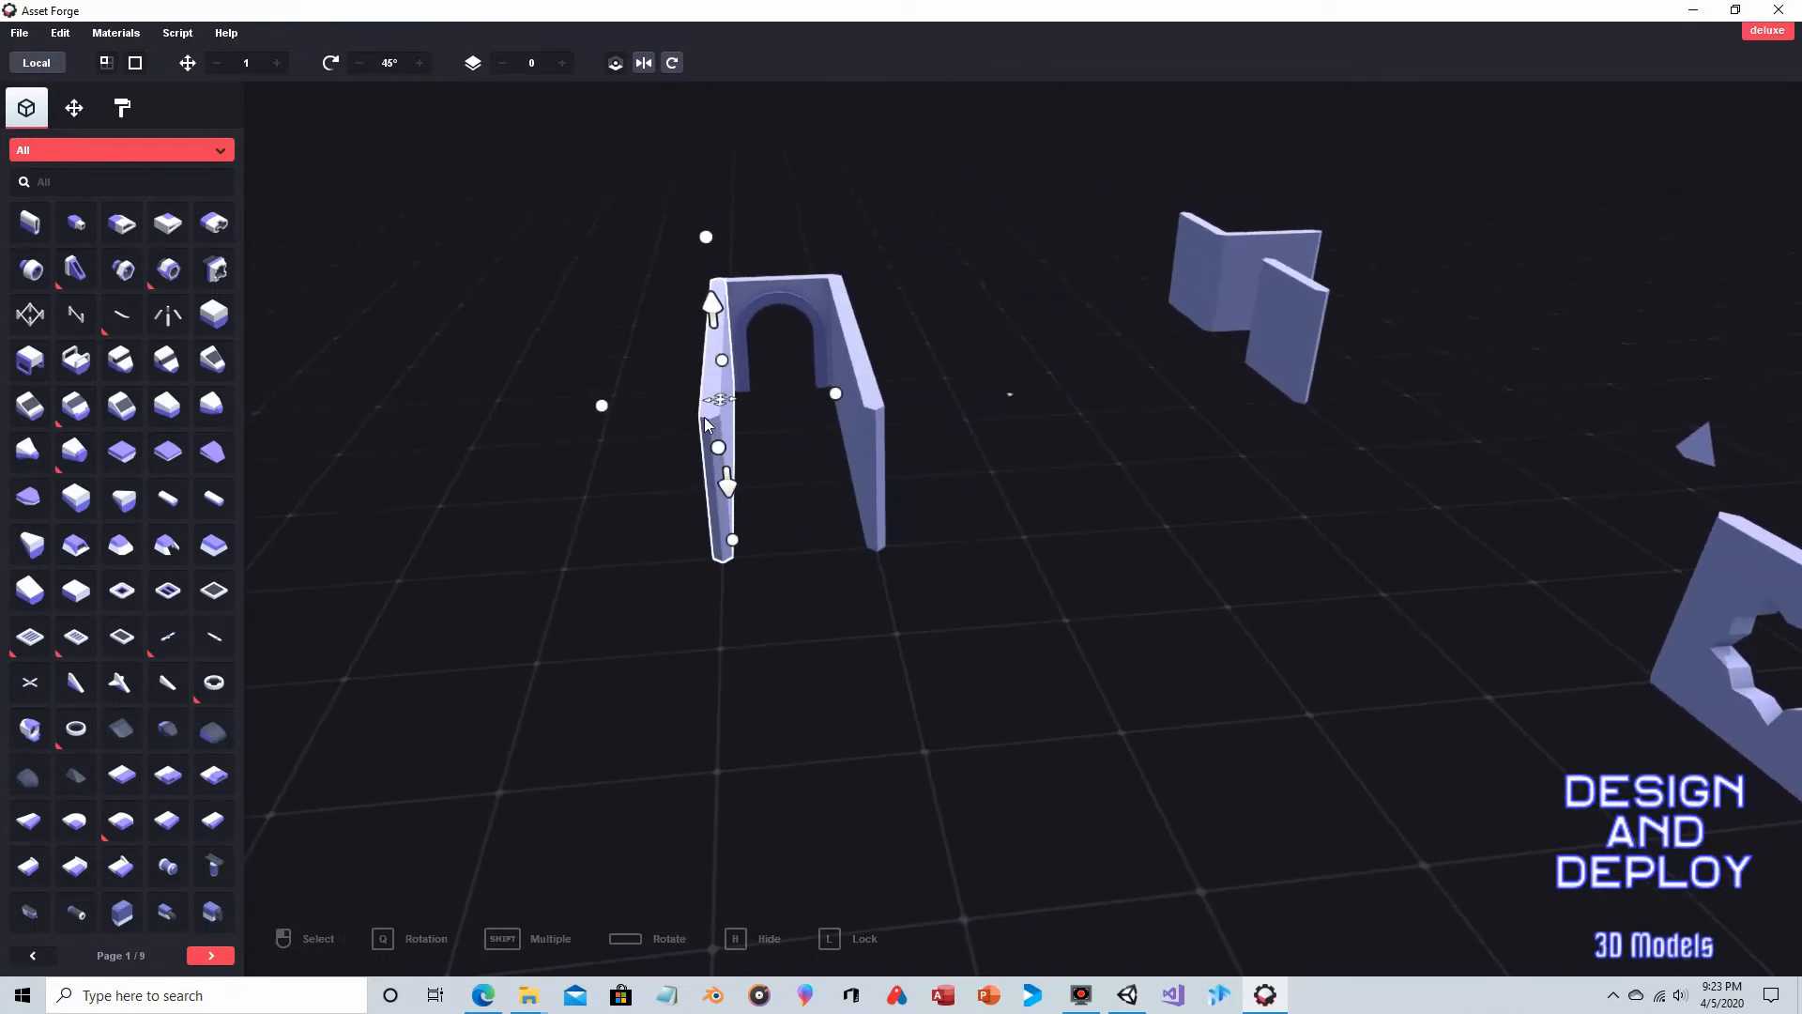
{"action": "left_click", "coordinate": [960, 476]}
{"action": "mouse_move", "coordinate": [959, 477]}
{"action": "right_mouse_down"}
{"action": "mouse_move", "coordinate": [931, 483]}
{"action": "mouse_move", "coordinate": [949, 482]}
{"action": "right_mouse_up"}
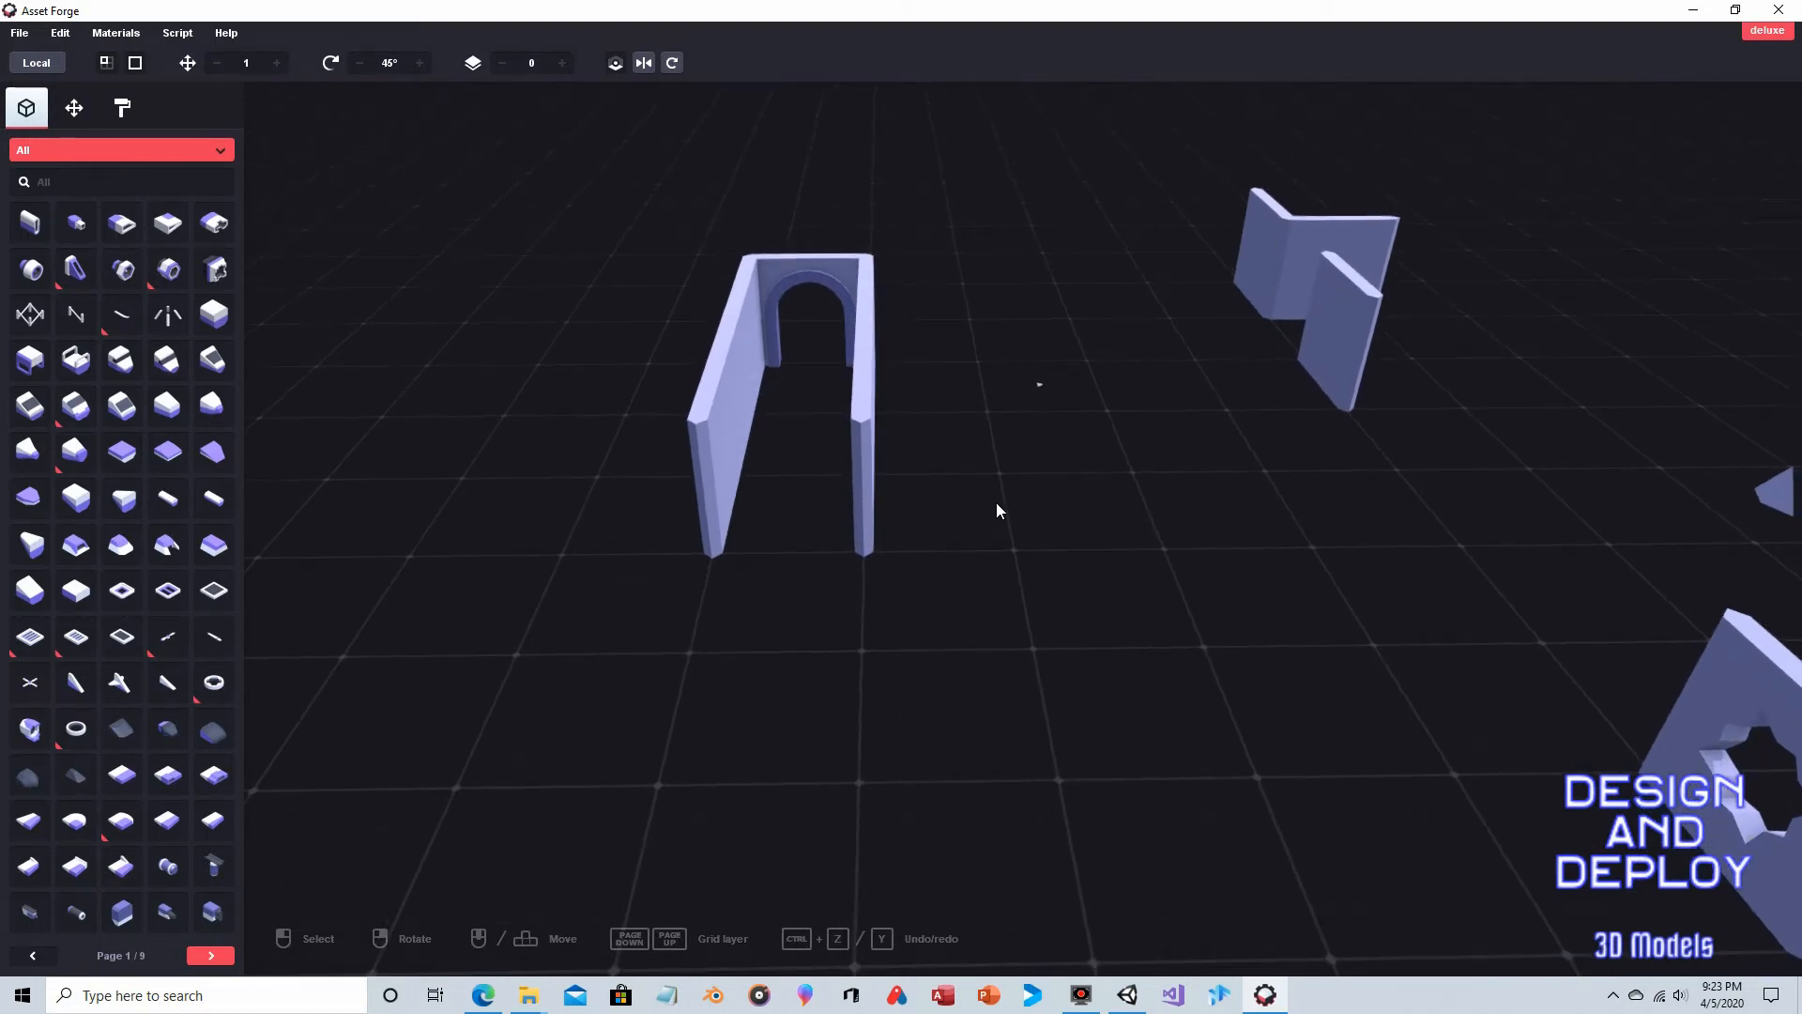
Step: Move the L-shaped corner wall from the back row to the open end of the duplicated side wall
{"action": "right_click_drag", "start_coordinate": [1126, 410], "coordinate": [1070, 205]}
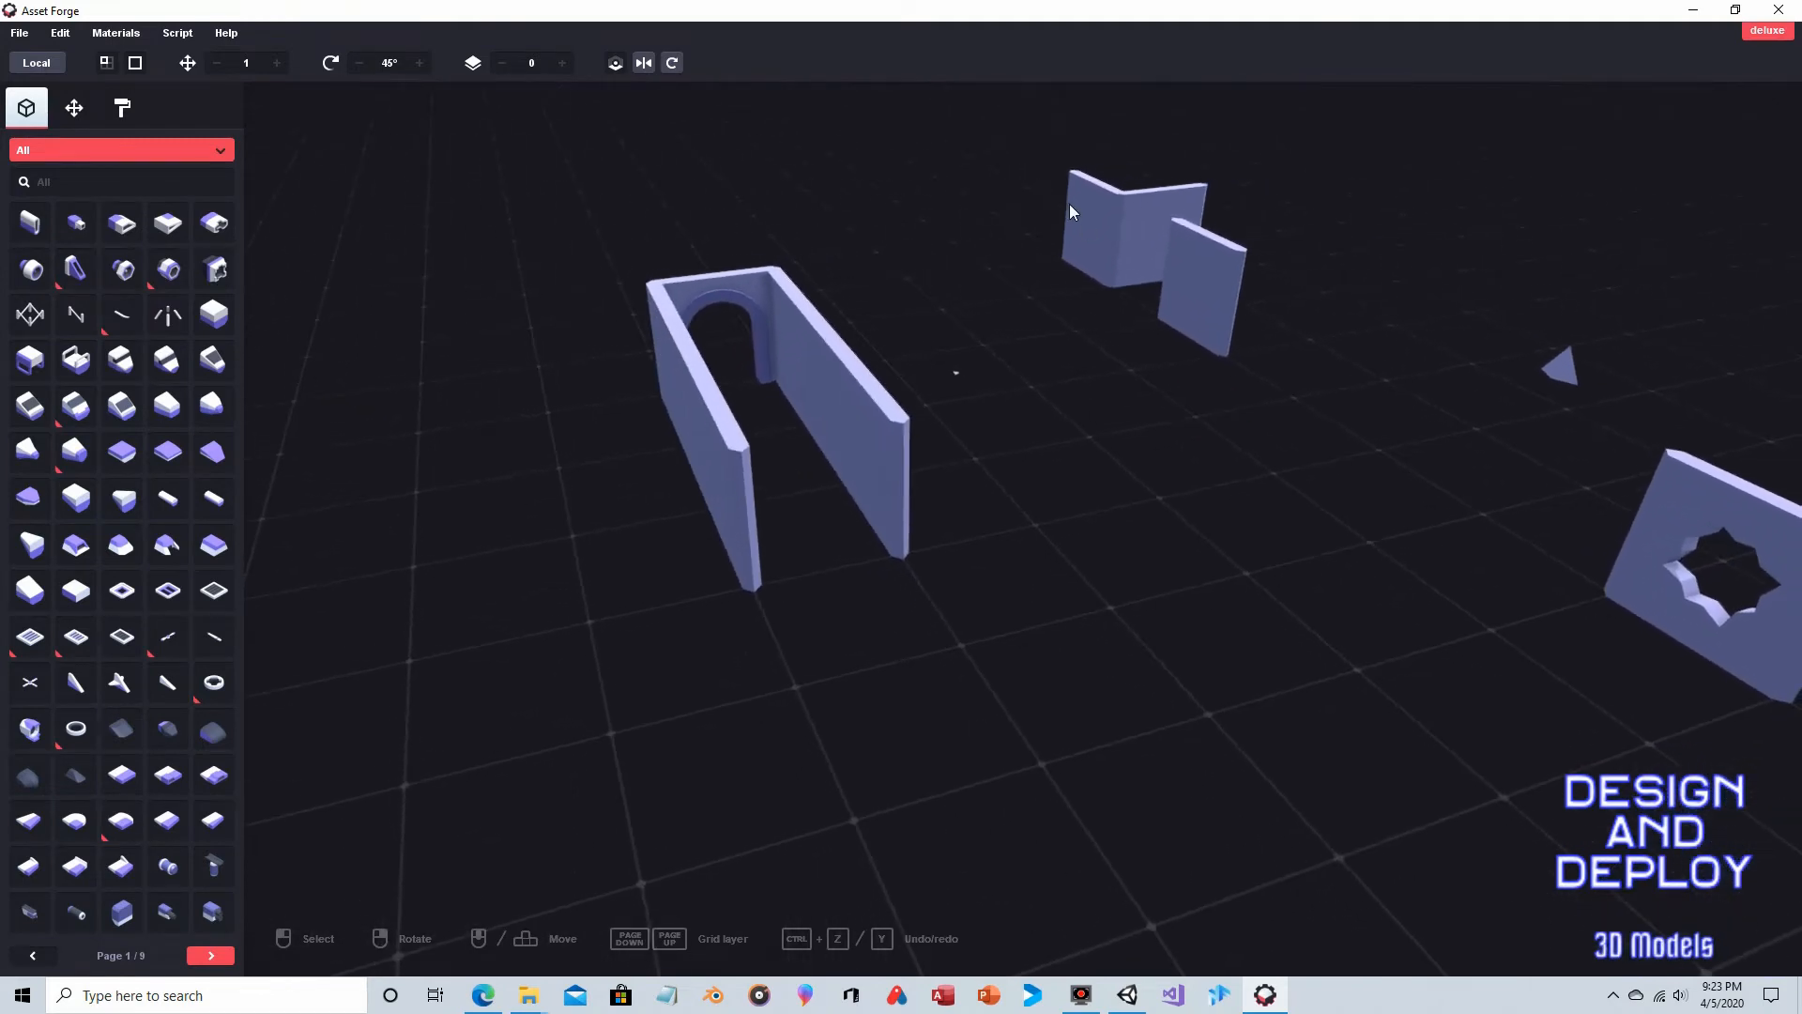
{"action": "left_click", "coordinate": [1139, 208]}
{"action": "left_click_drag", "start_coordinate": [1126, 221], "coordinate": [846, 560]}
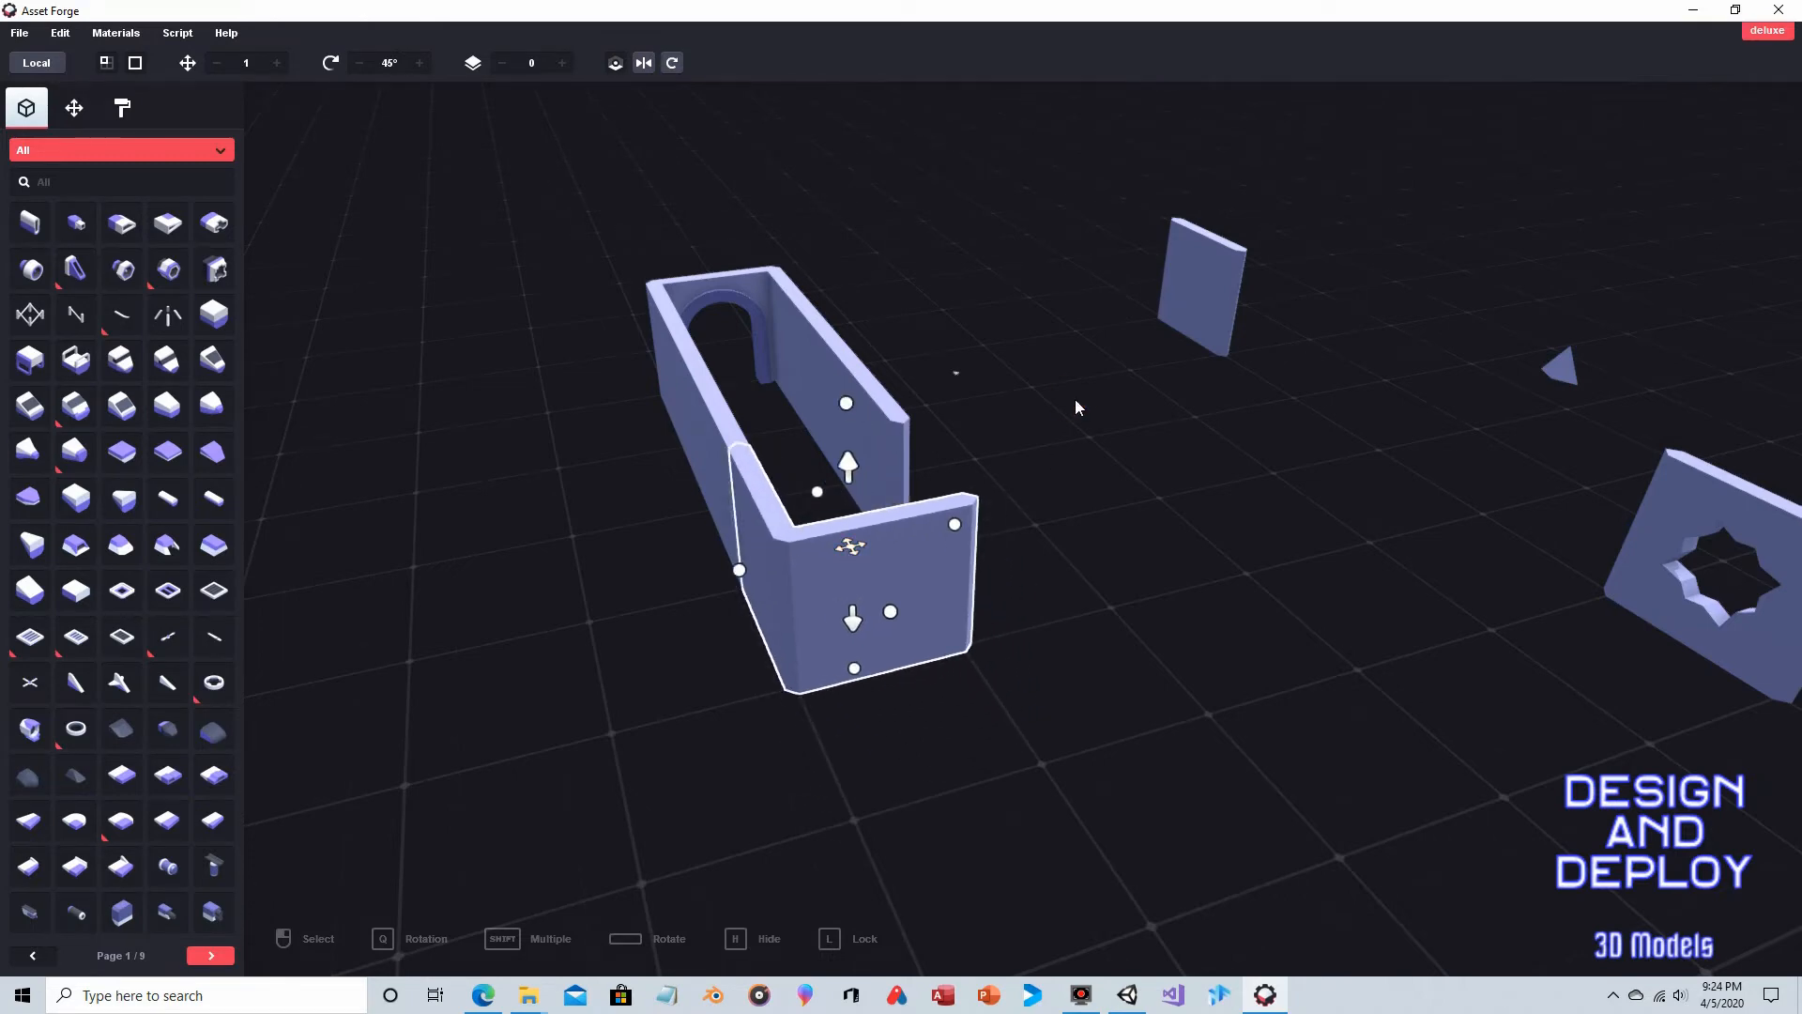
{"action": "right_click_drag", "start_coordinate": [1074, 398], "coordinate": [830, 413]}
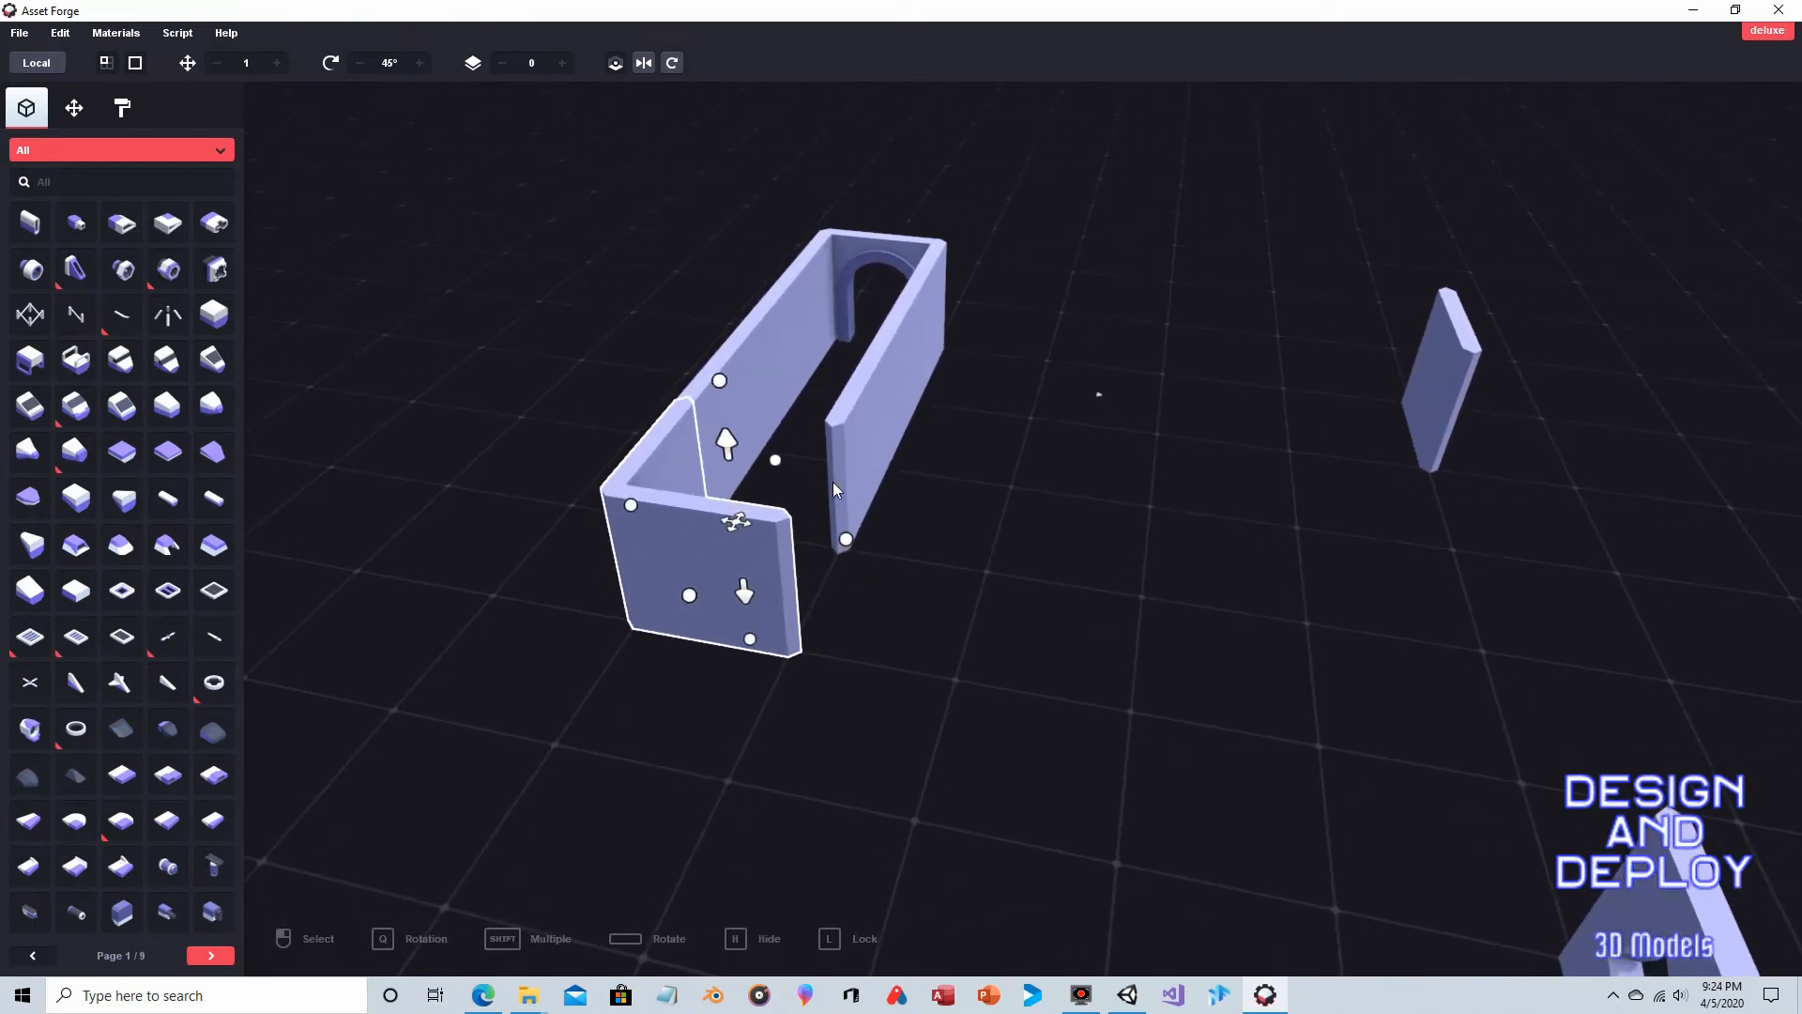
Step: Duplicate the corner wall, place the copy beside it and rotate it so the two front faces form one straight wall
{"action": "key", "text": "ctrl+d"}
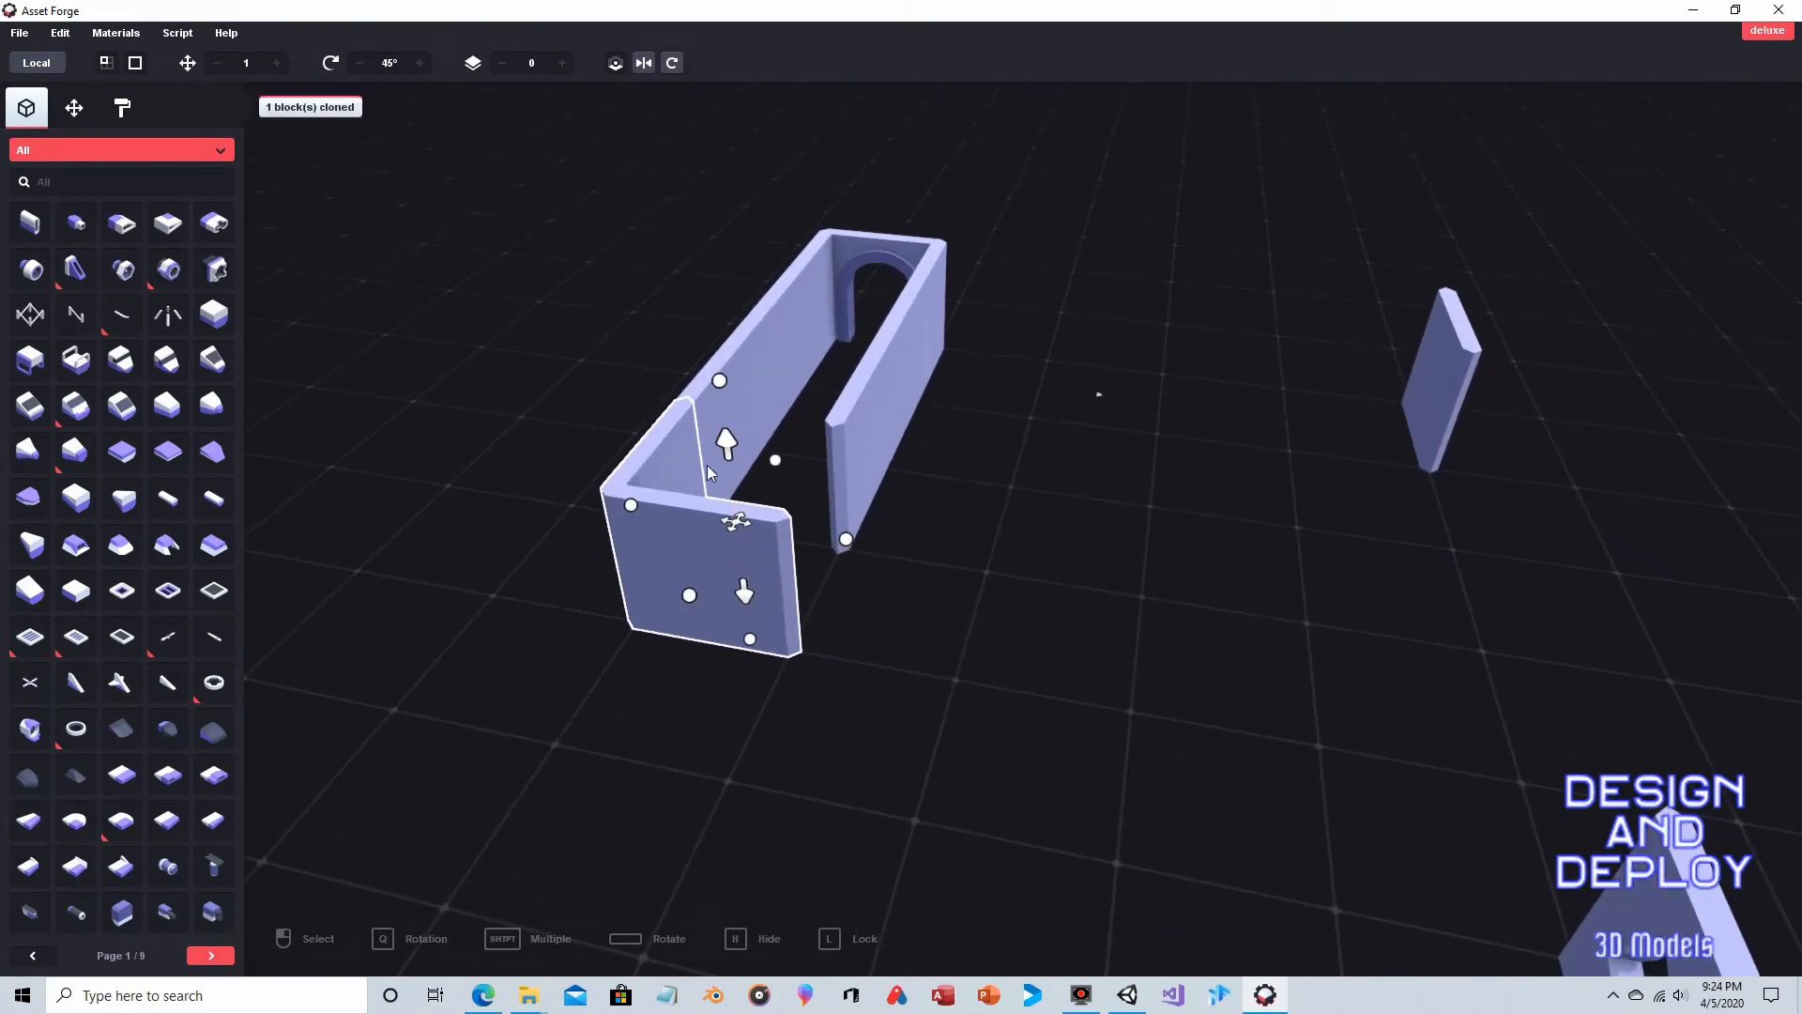
{"action": "left_click_drag", "start_coordinate": [736, 522], "coordinate": [887, 565]}
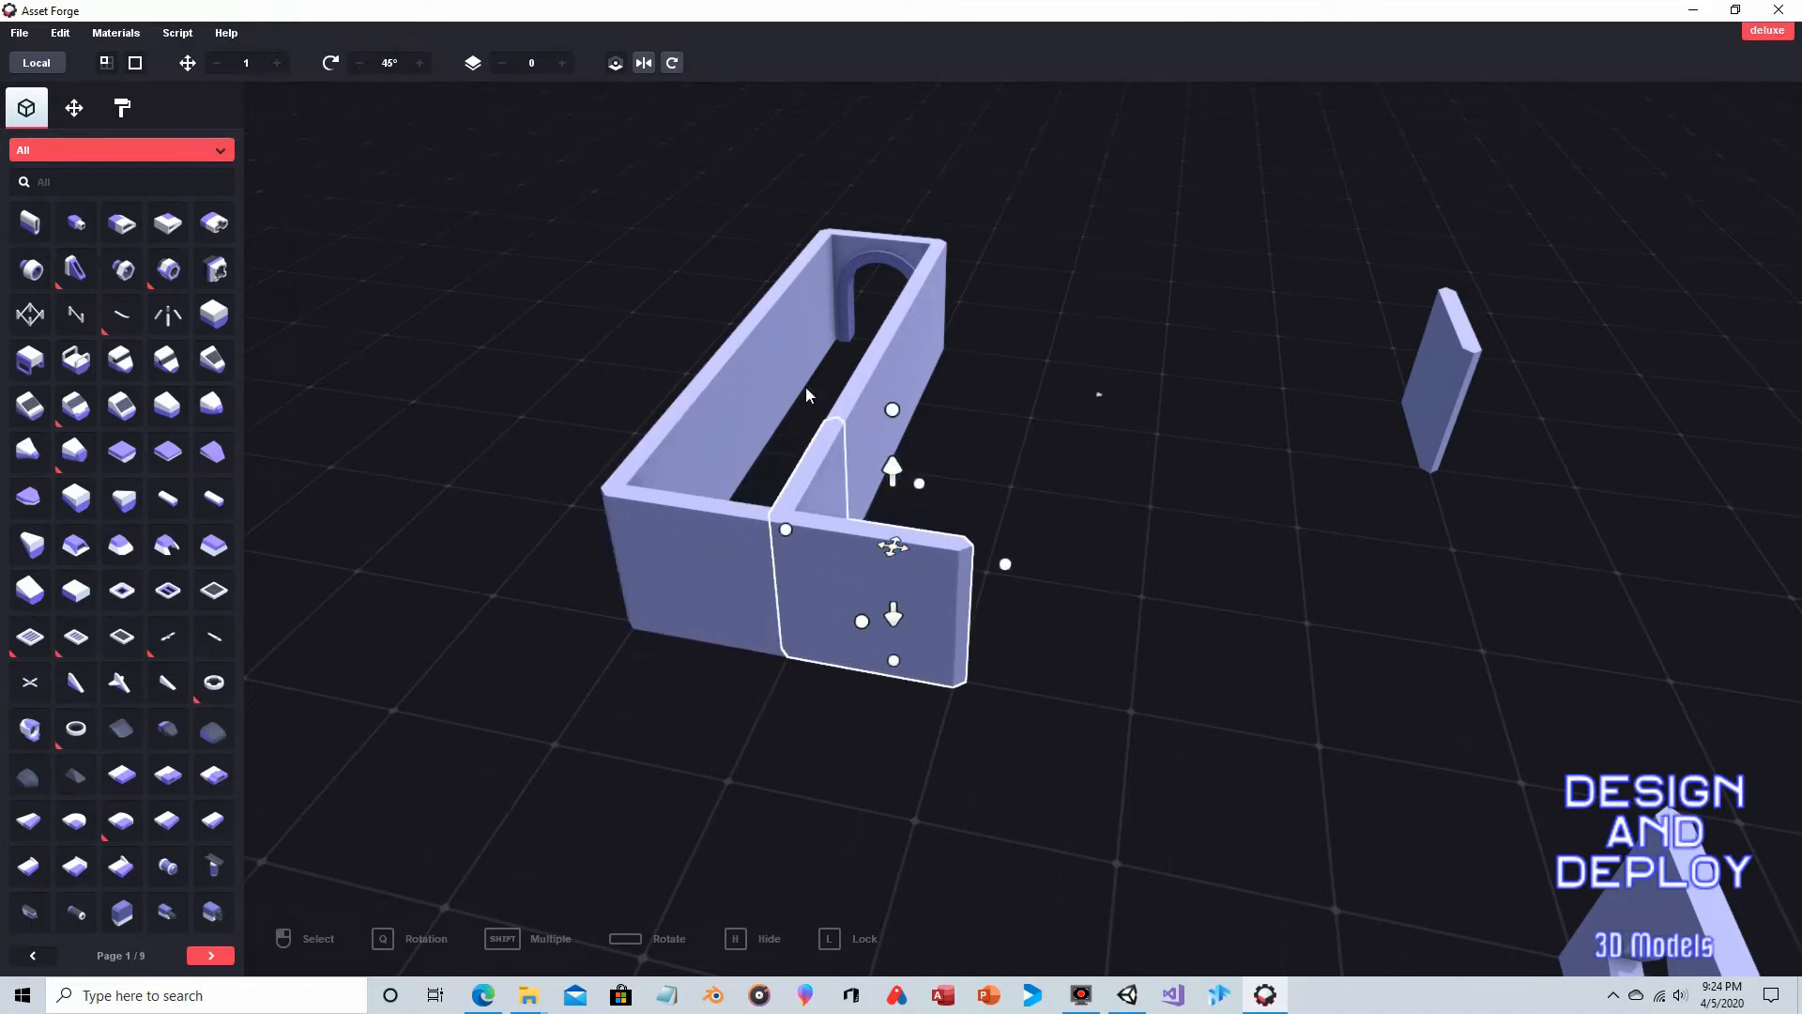
{"action": "left_click", "coordinate": [672, 63]}
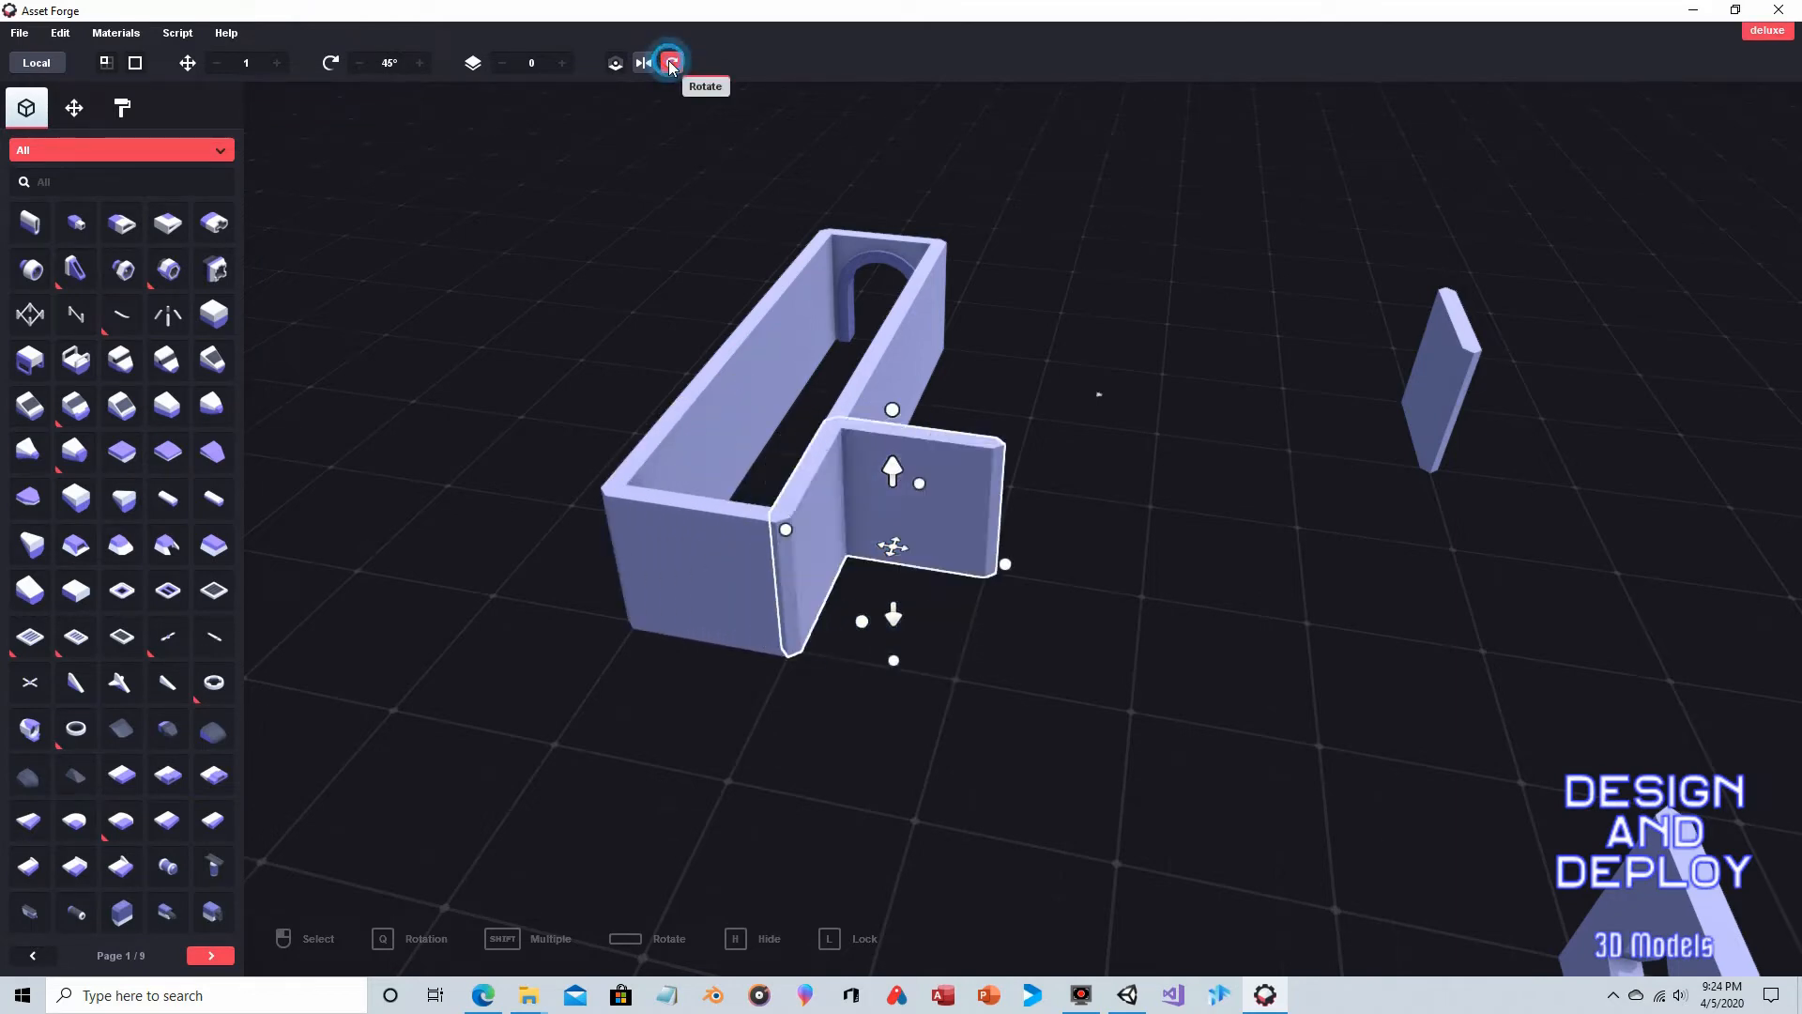
{"action": "left_click", "coordinate": [672, 63]}
{"action": "left_click", "coordinate": [672, 62]}
{"action": "left_click", "coordinate": [672, 63]}
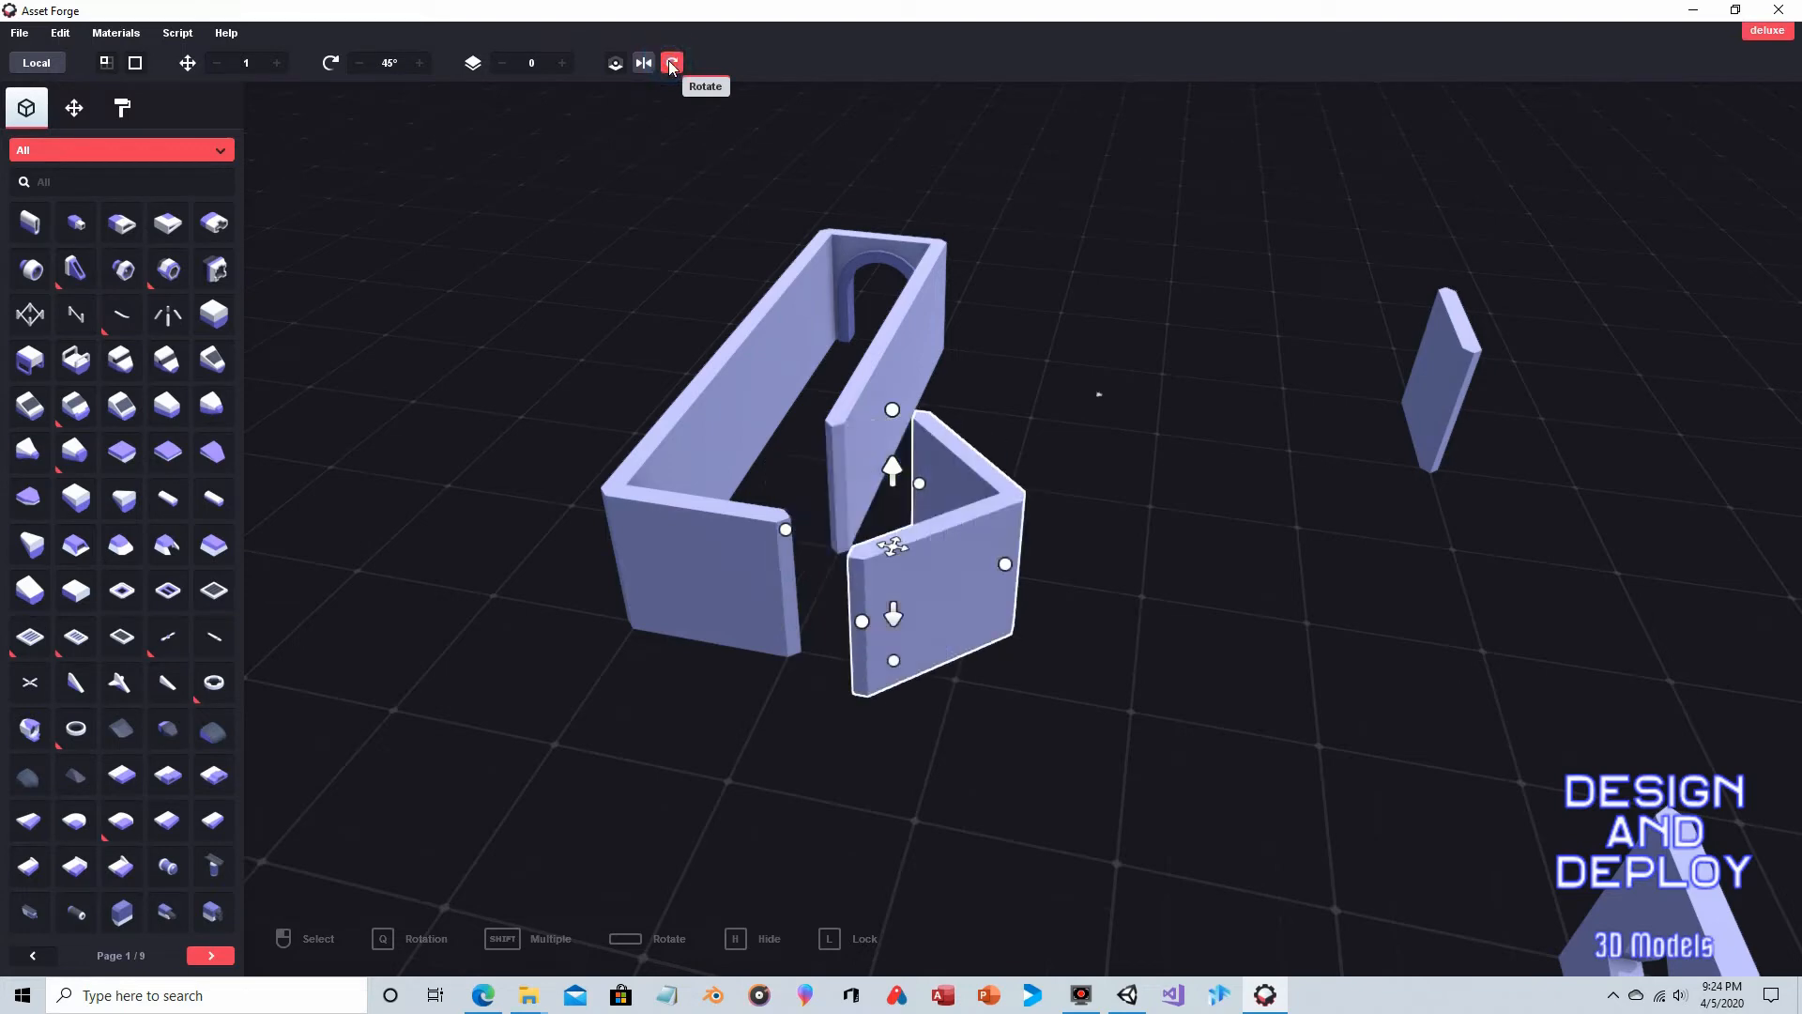
{"action": "left_click", "coordinate": [672, 63]}
{"action": "left_click", "coordinate": [1124, 357]}
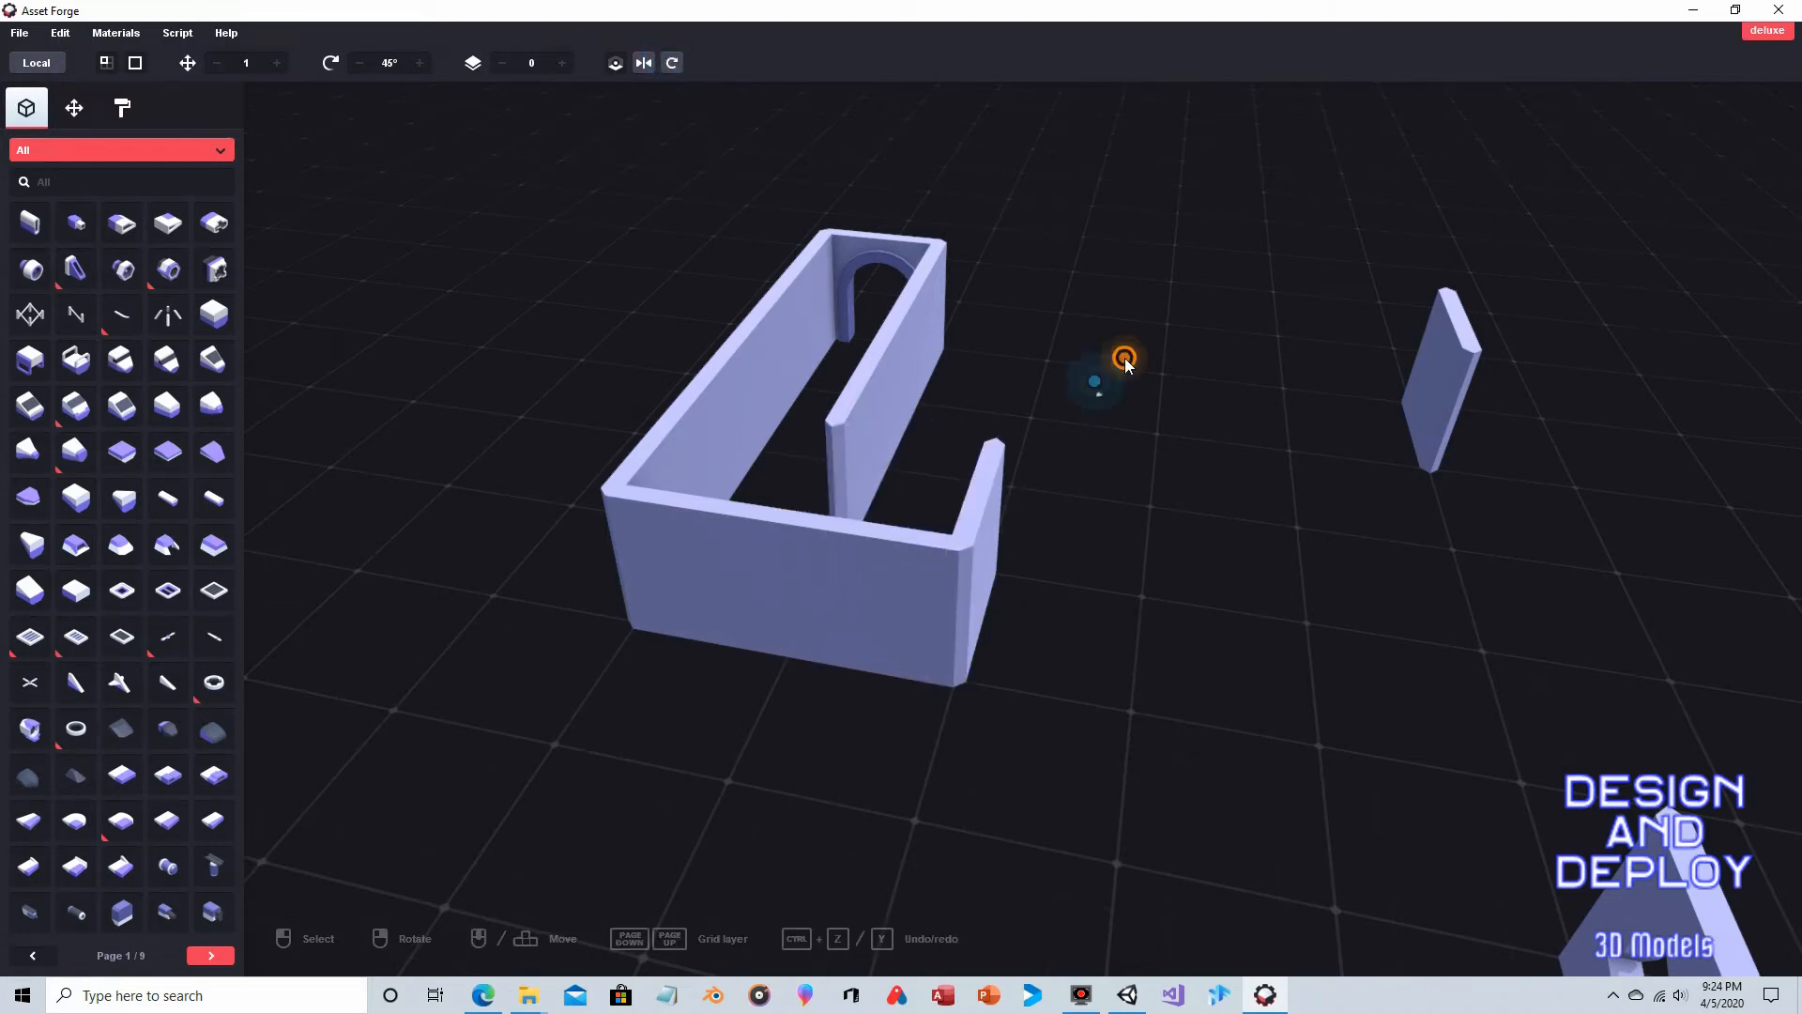
{"action": "right_click_drag", "start_coordinate": [1124, 357], "coordinate": [1230, 298]}
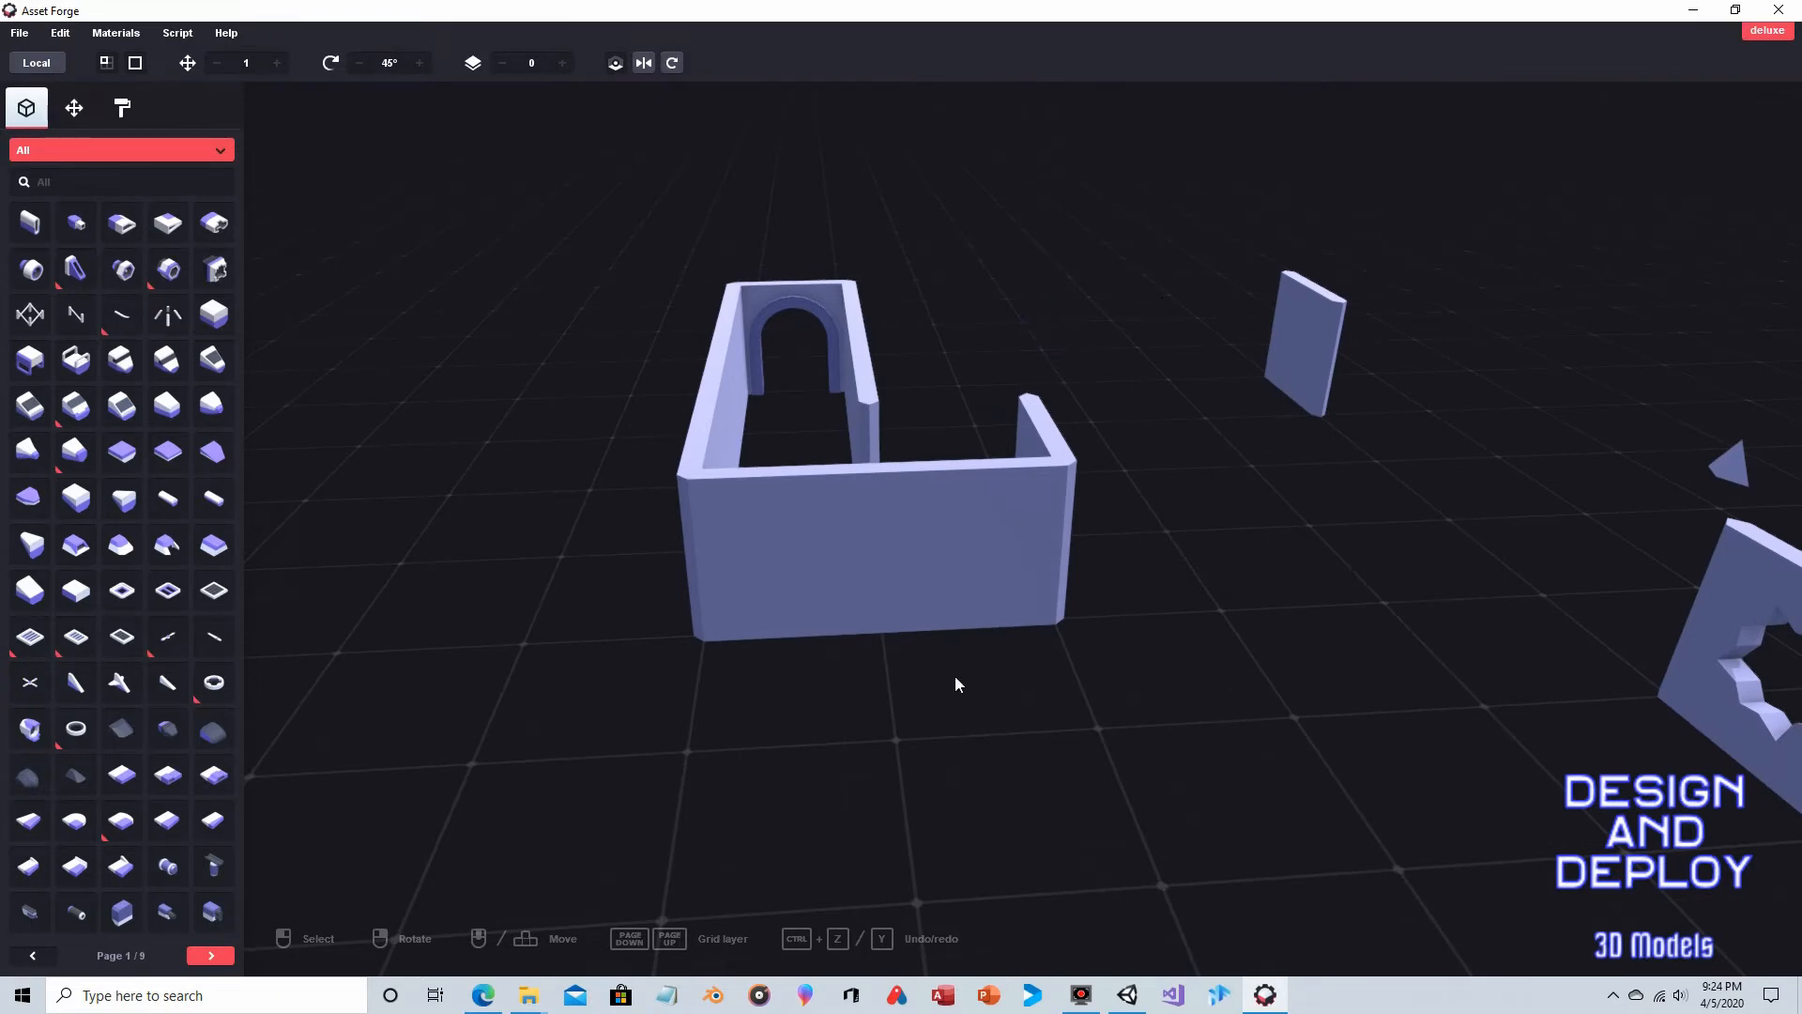
Step: Delete the first corner wall and extend the side wall behind it forward with a duplicate of its end panel
{"action": "left_click", "coordinate": [780, 549]}
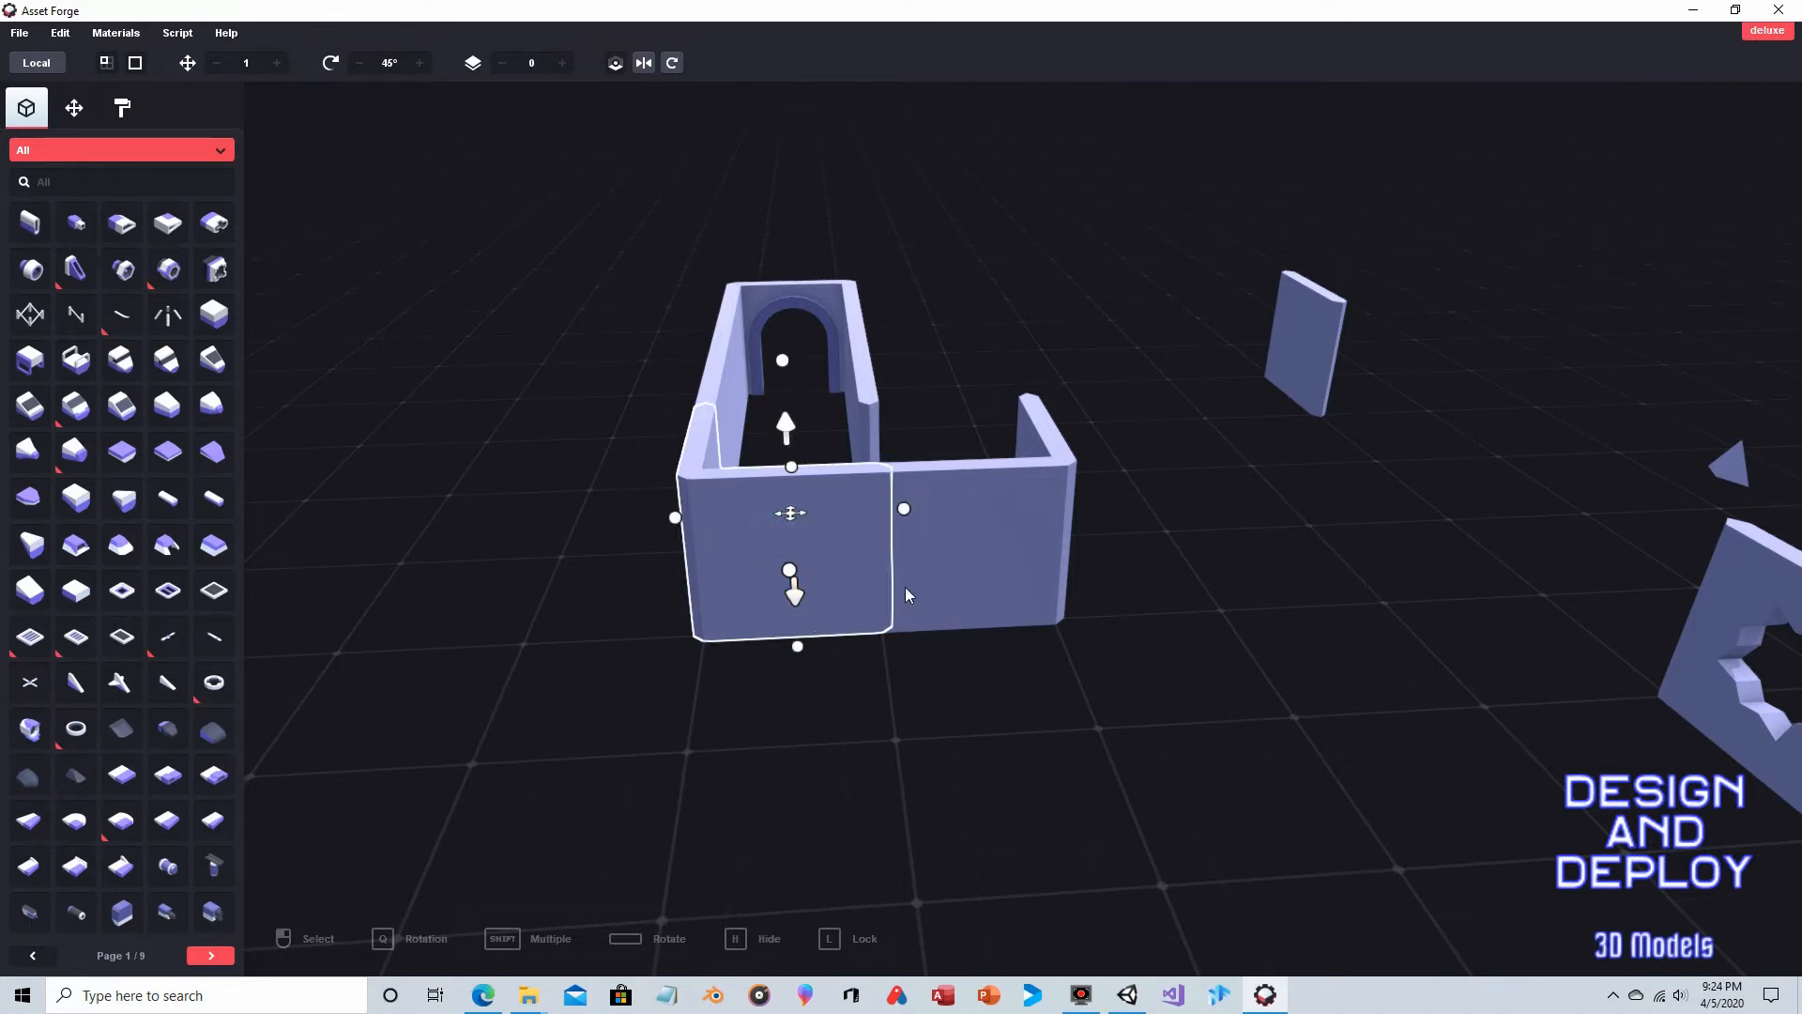
{"action": "key", "text": "Delete"}
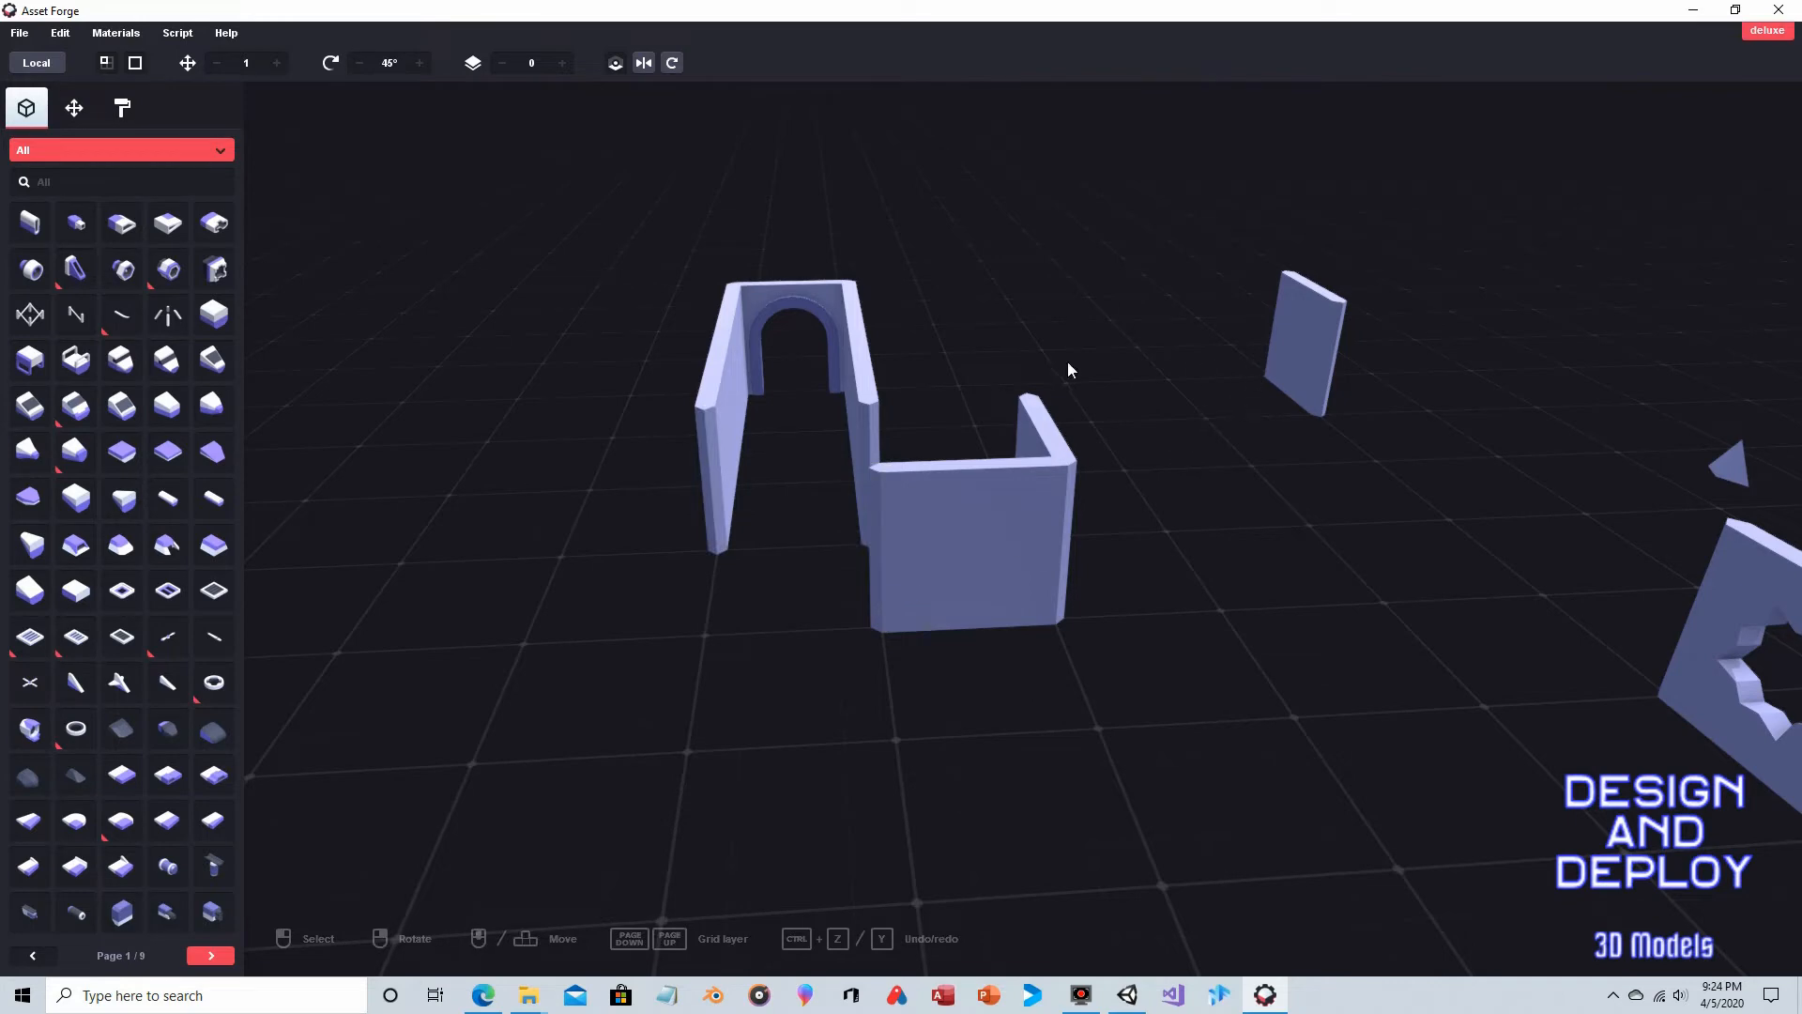
{"action": "left_click", "coordinate": [696, 447]}
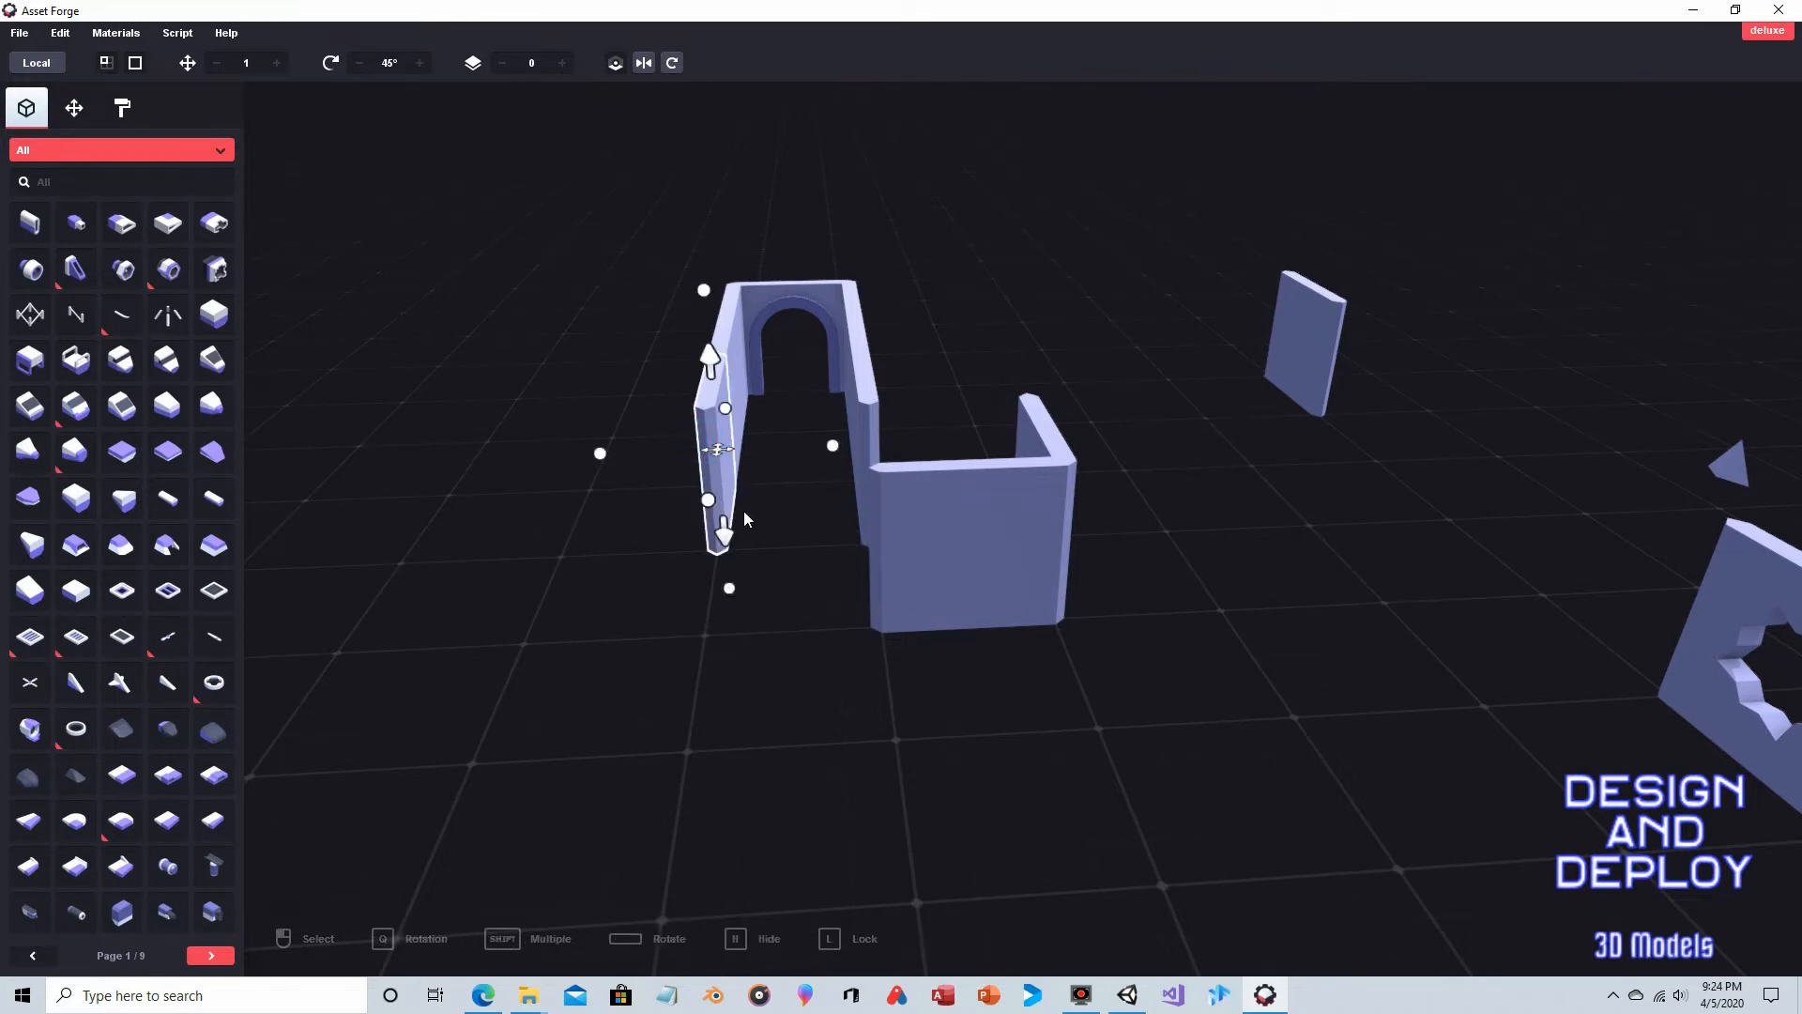
{"action": "key", "text": "ctrl+d"}
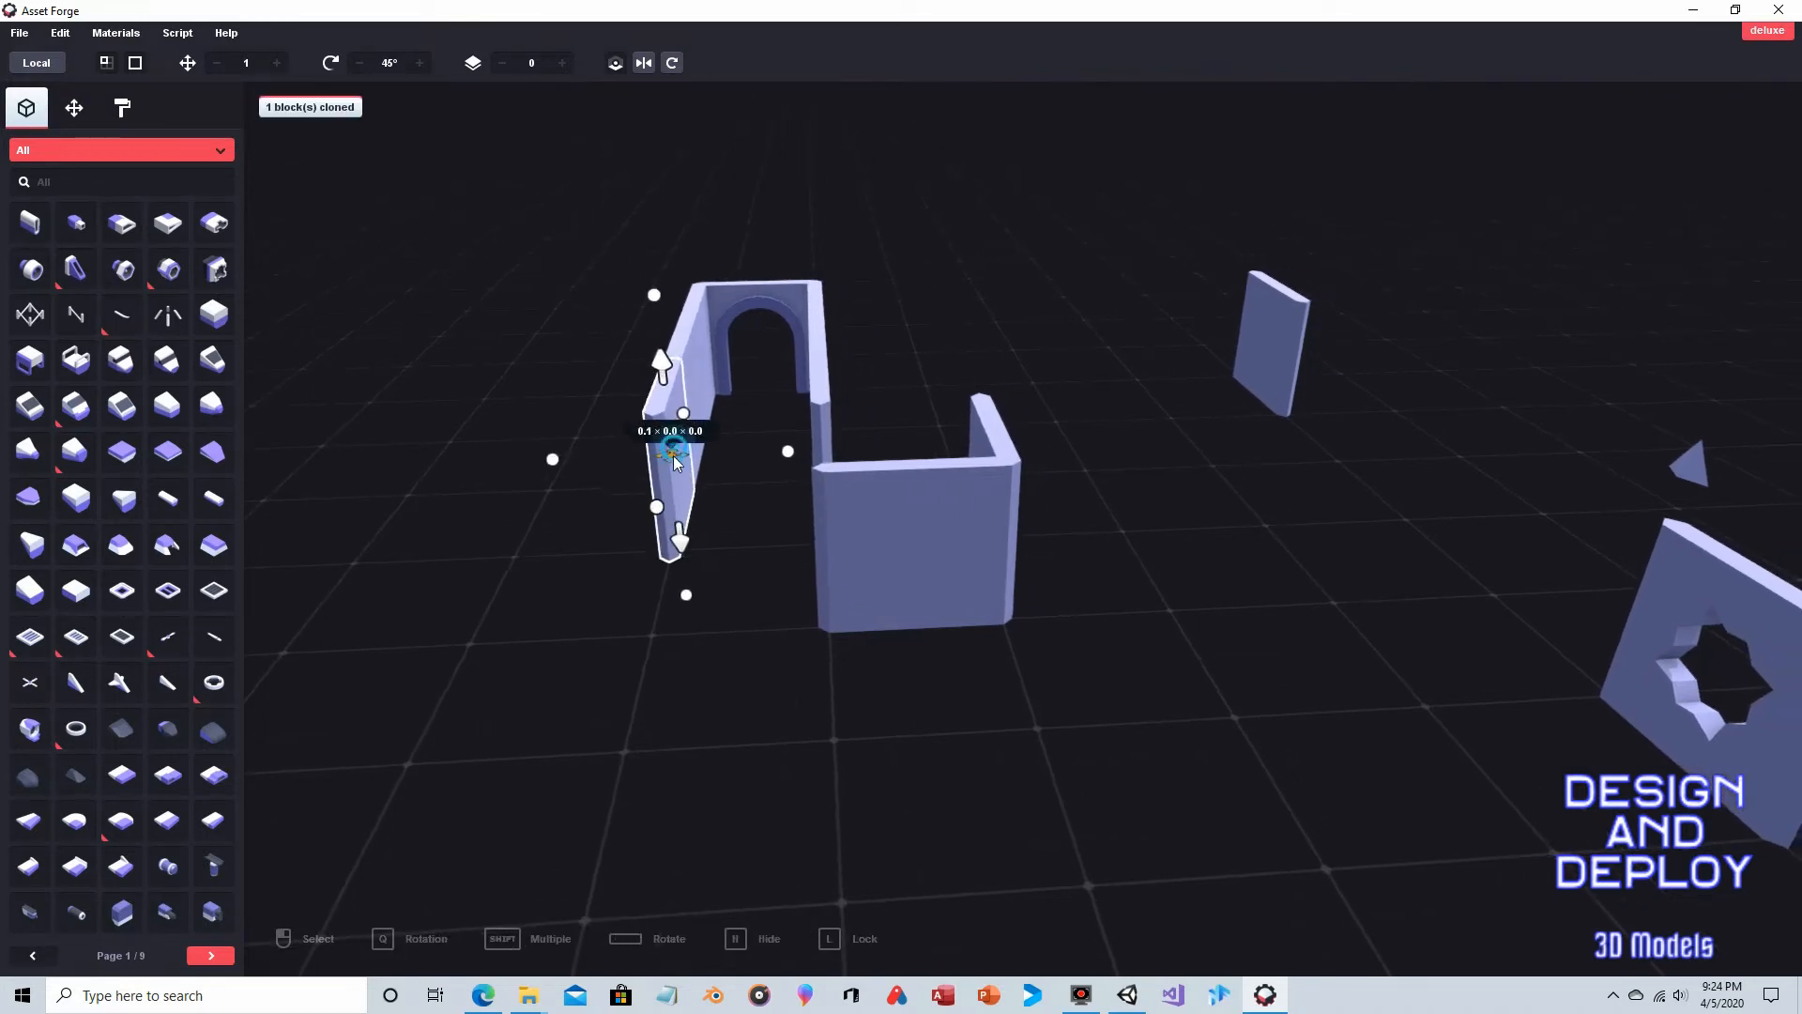
{"action": "left_click_drag", "start_coordinate": [675, 460], "coordinate": [655, 516]}
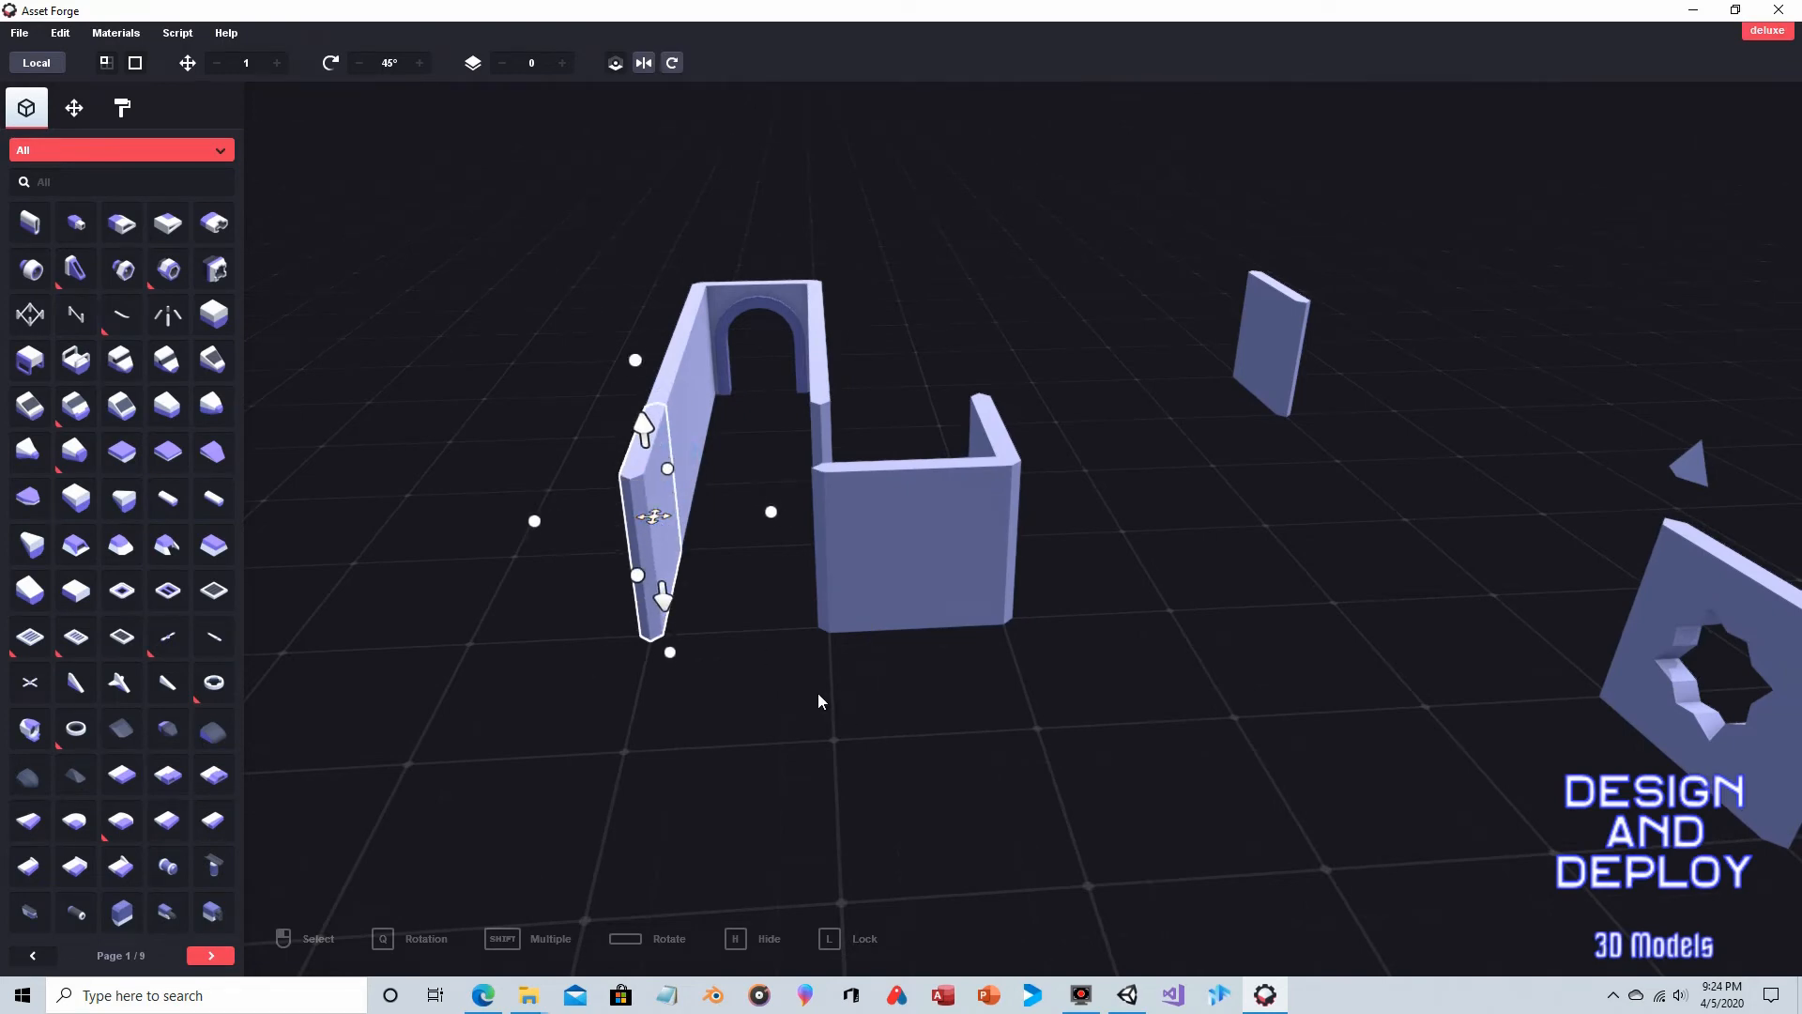
Step: Move the wall with the star-shaped hole to the open front of the structure and rotate it parallel to the front wall
{"action": "left_click", "coordinate": [1686, 584]}
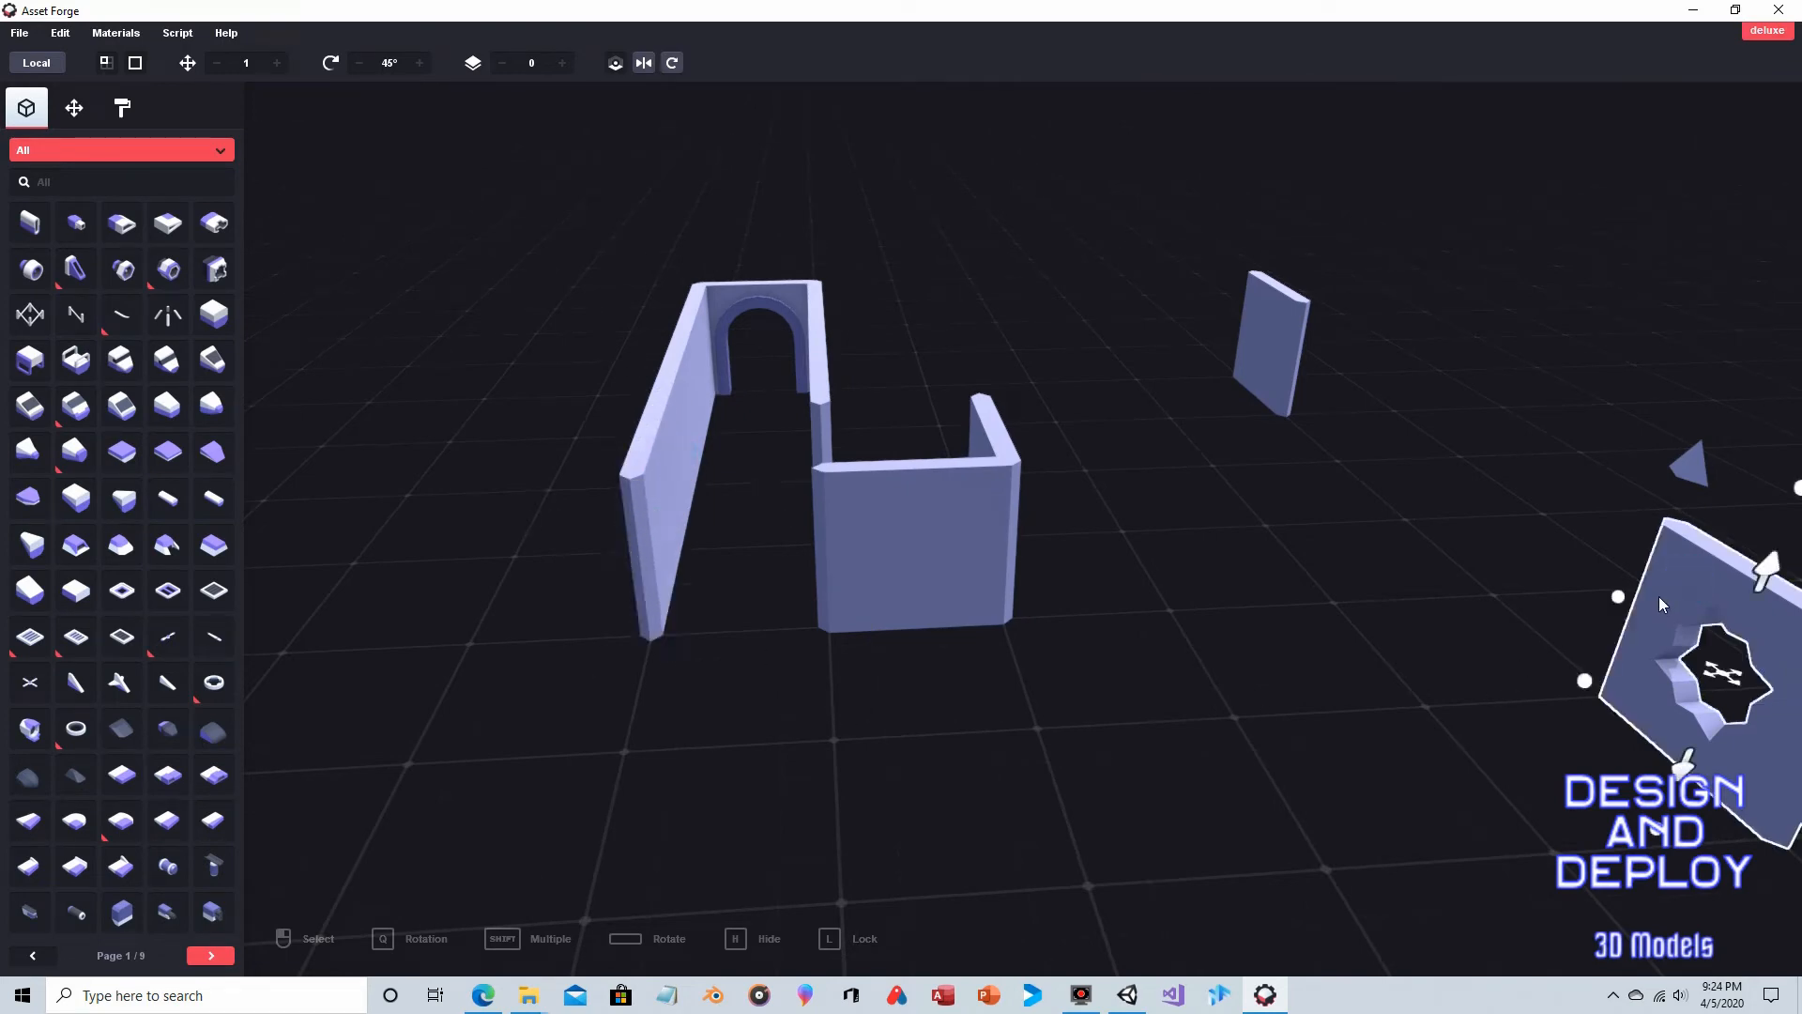
{"action": "right_click_drag", "start_coordinate": [1512, 560], "coordinate": [1520, 561]}
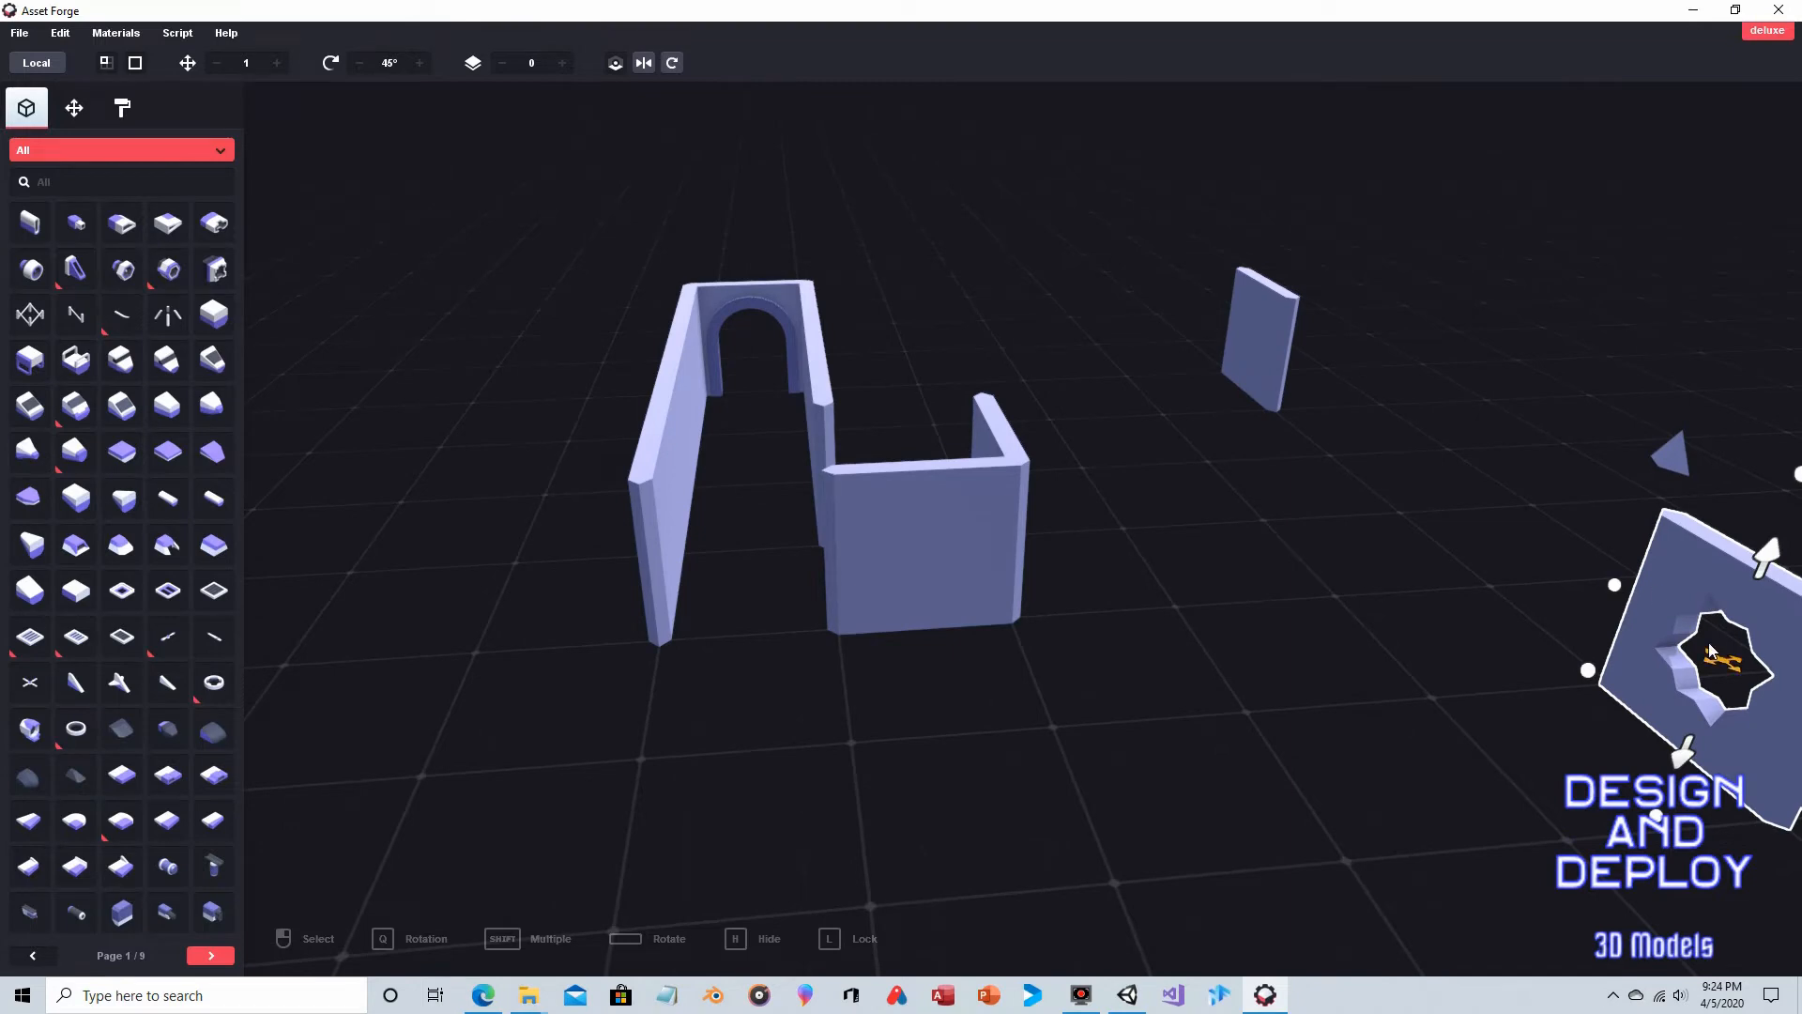
{"action": "left_click_drag", "start_coordinate": [1710, 650], "coordinate": [704, 637]}
{"action": "left_click", "coordinate": [672, 64]}
{"action": "left_click", "coordinate": [672, 64]}
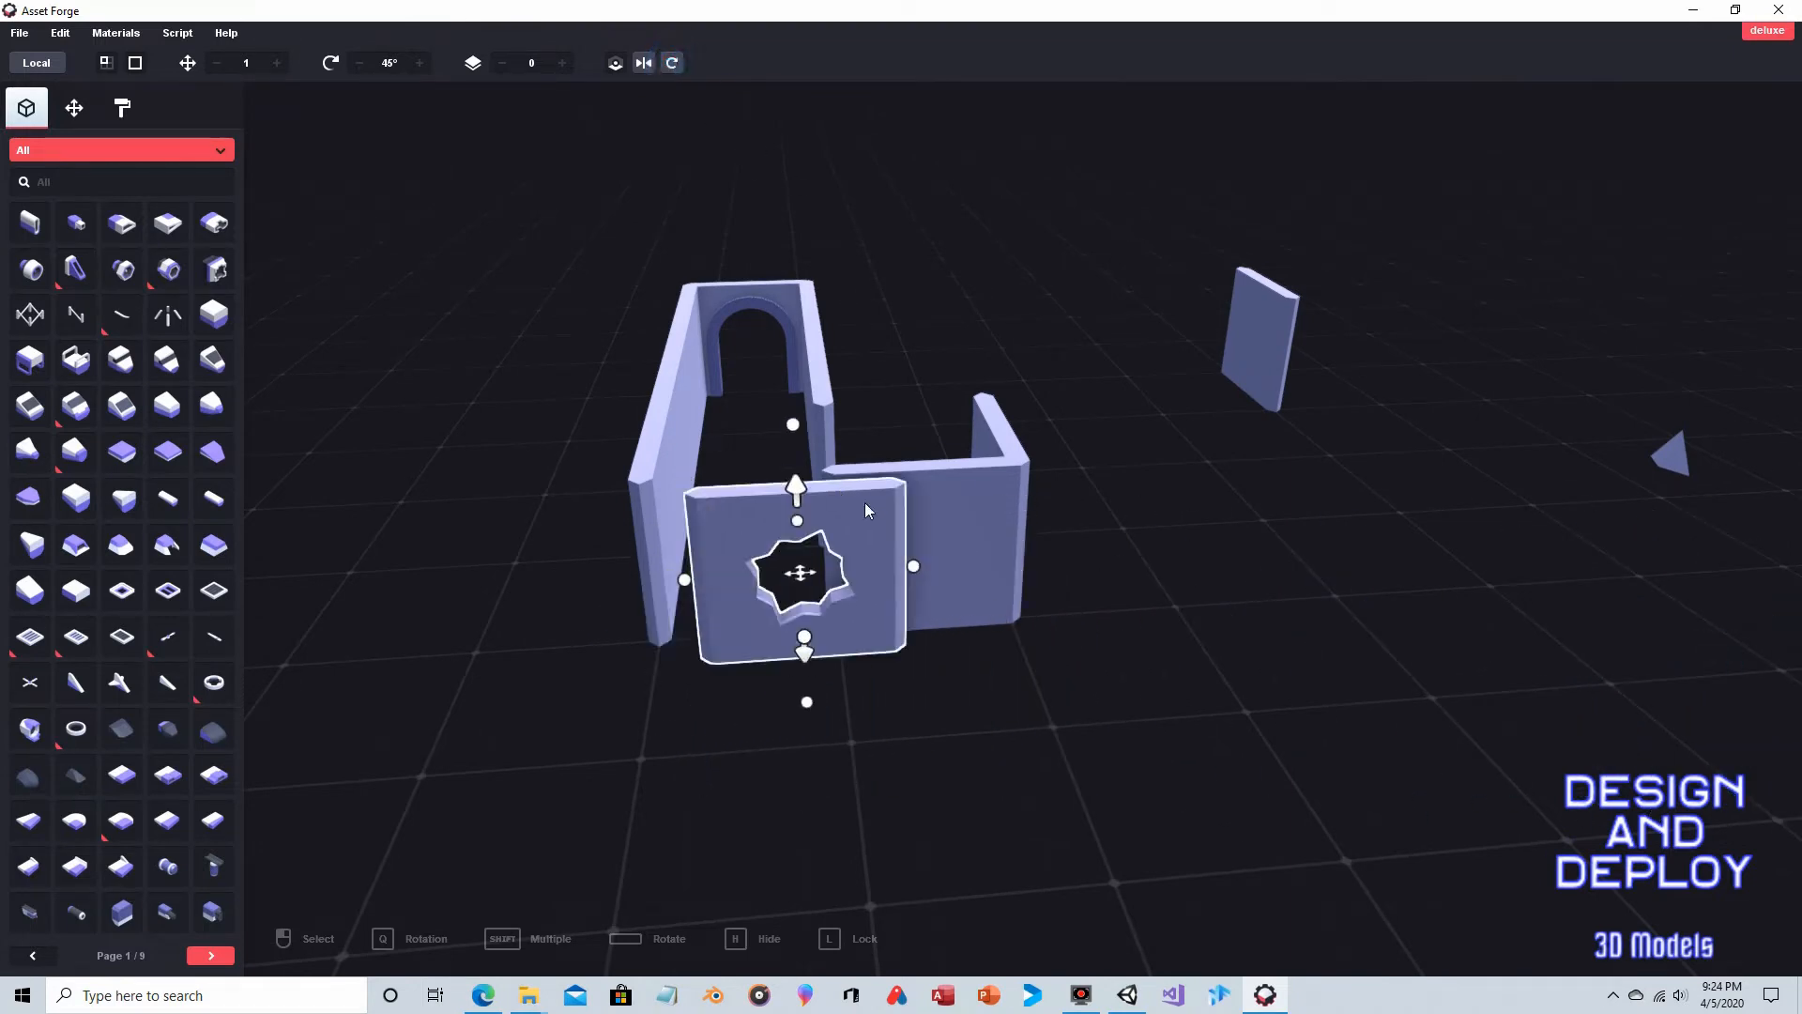
Step: Align the star-hole wall flush with the front corner wall and the end of the long side wall, closing the front gap
{"action": "left_click_drag", "start_coordinate": [798, 574], "coordinate": [743, 576]}
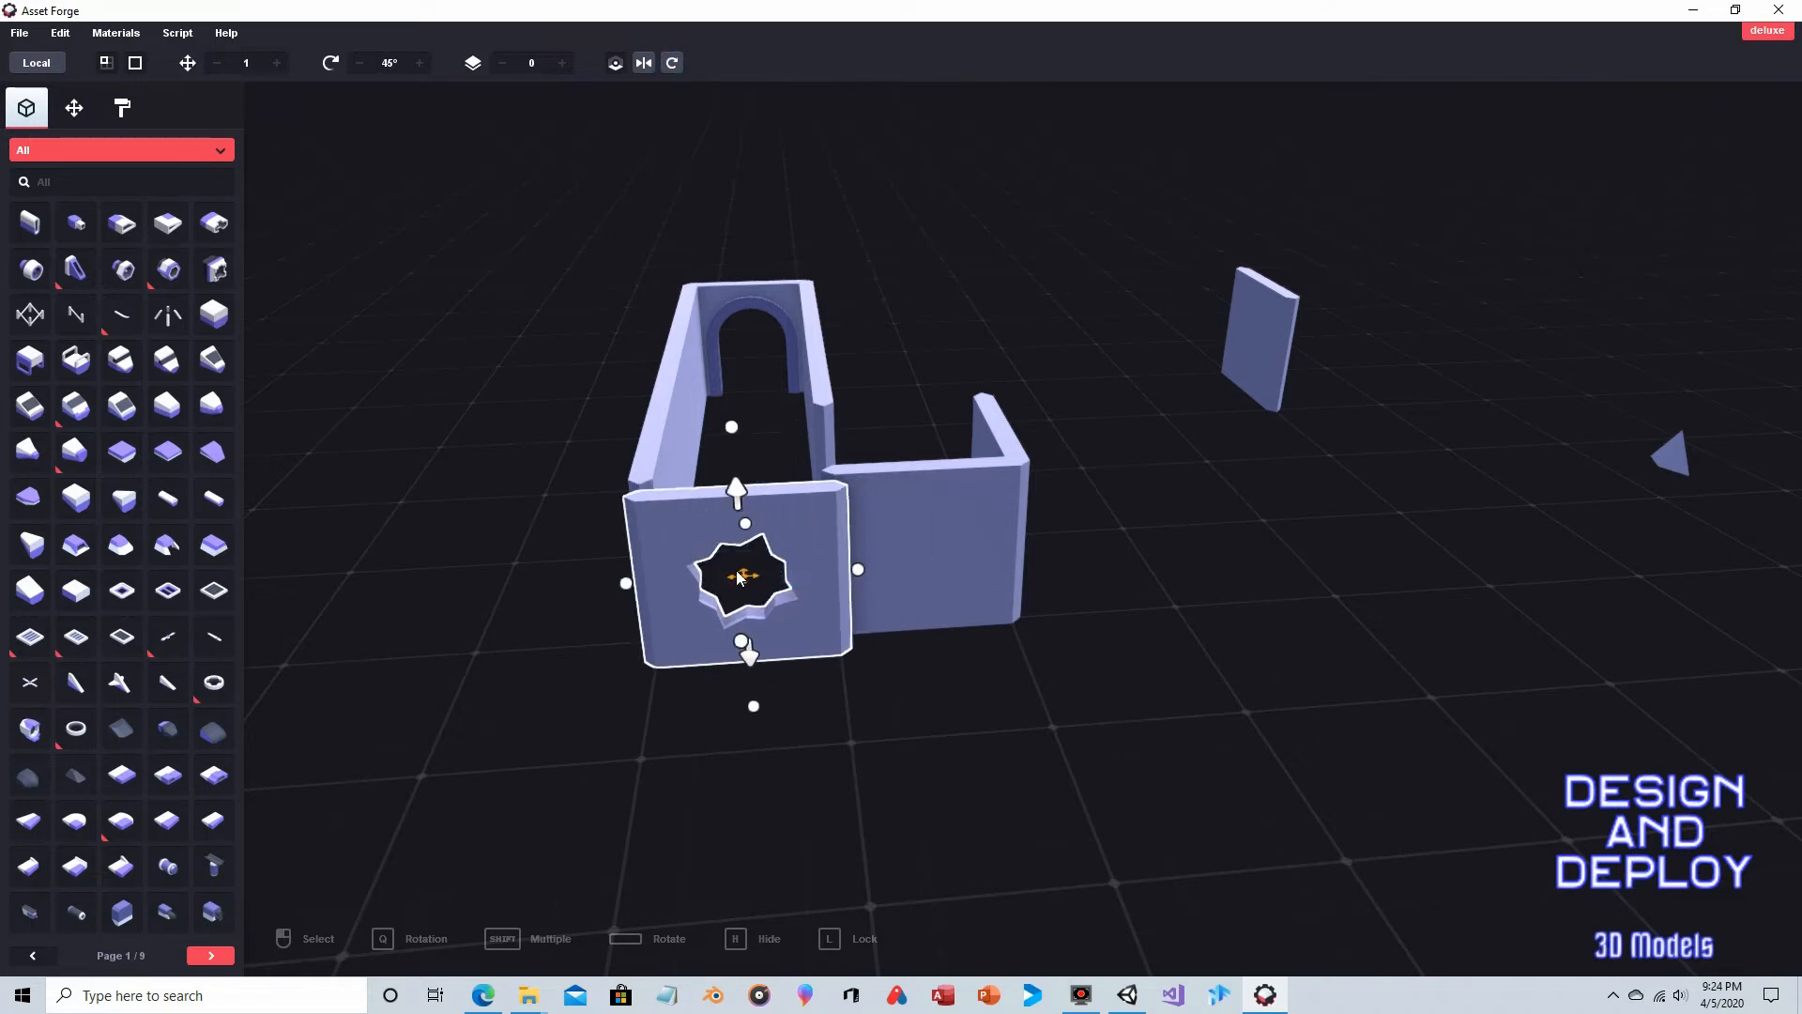
{"action": "right_click_drag", "start_coordinate": [817, 608], "coordinate": [1288, 635]}
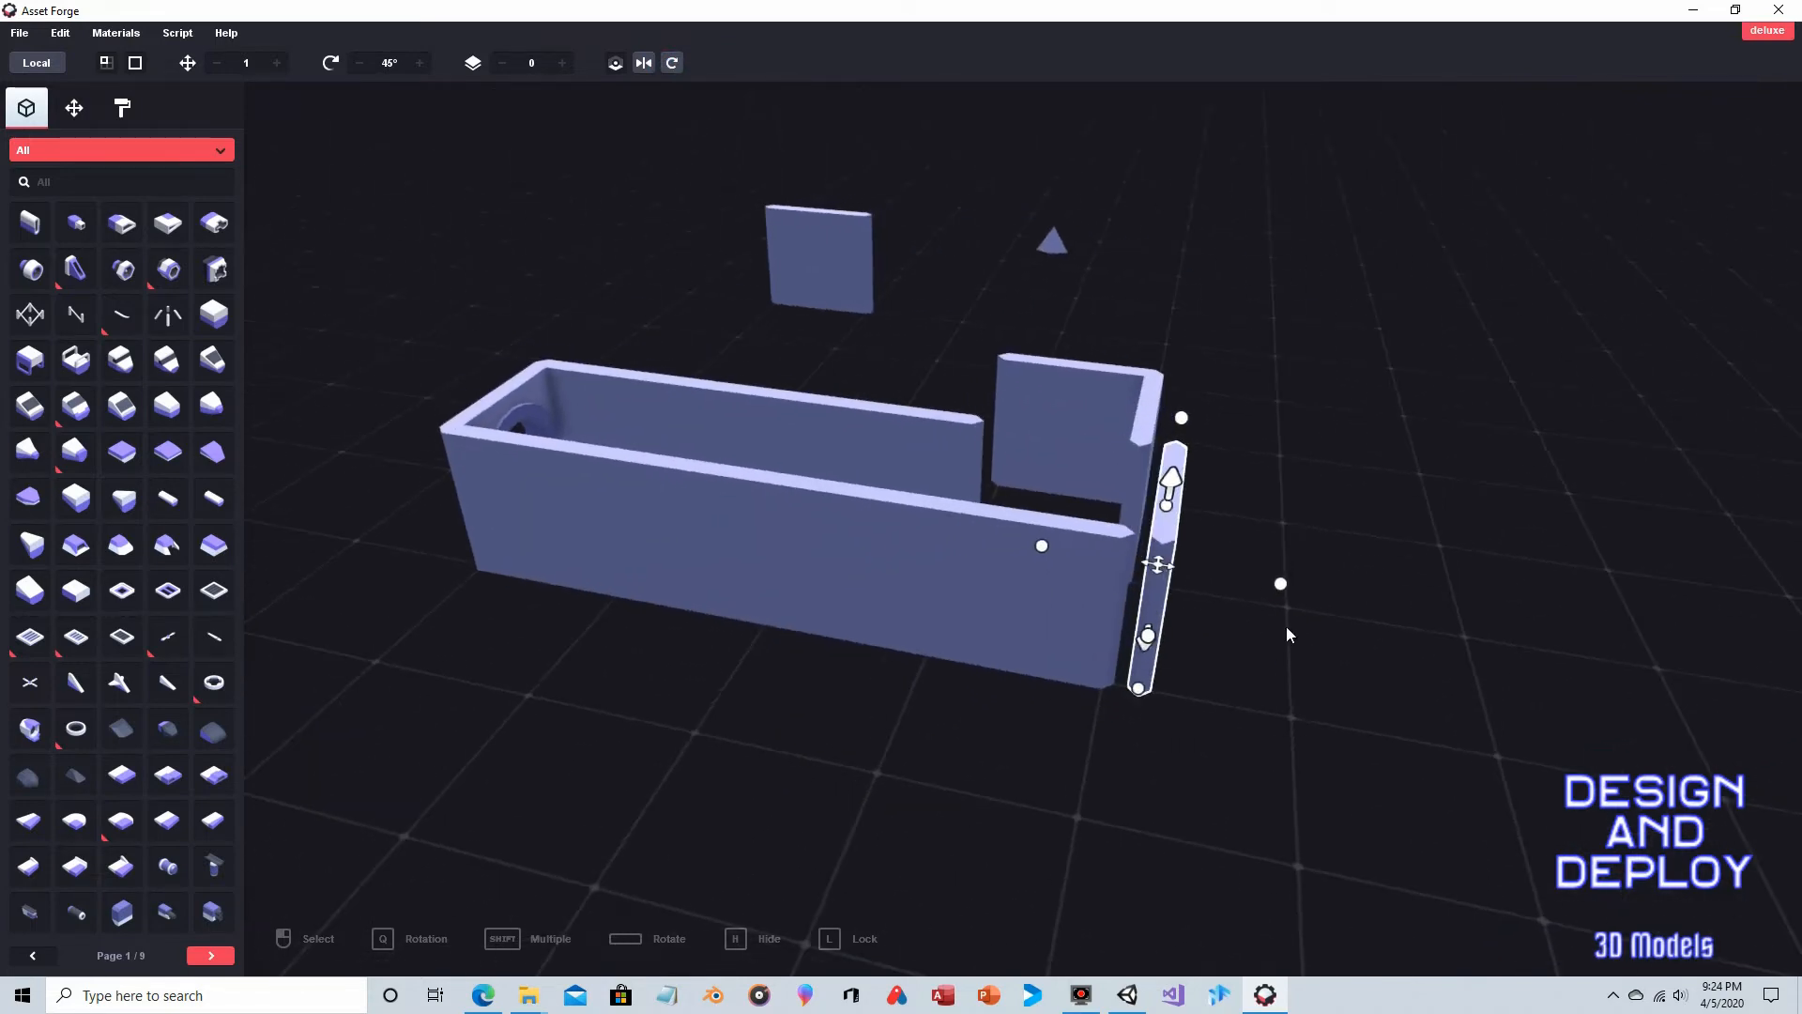
{"action": "left_click_drag", "start_coordinate": [1164, 563], "coordinate": [1128, 555]}
{"action": "left_click", "coordinate": [1243, 487]}
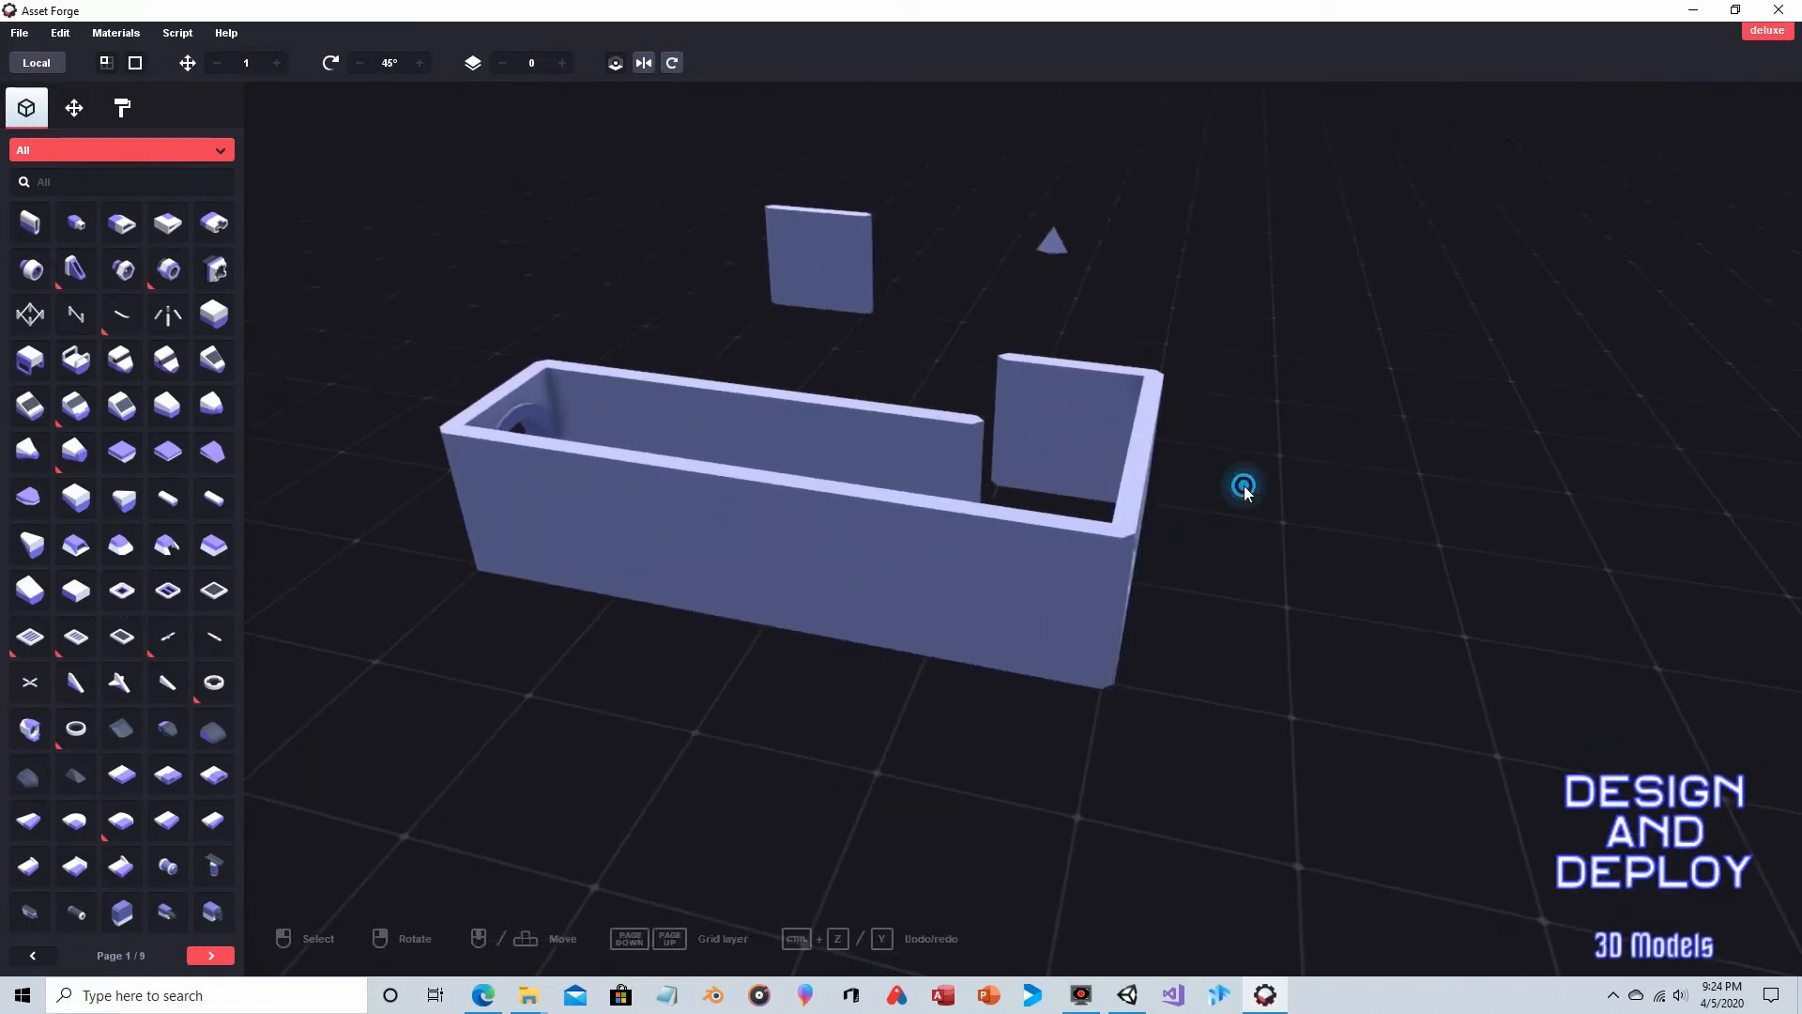
{"action": "mouse_move", "coordinate": [1267, 462]}
{"action": "right_mouse_down"}
{"action": "mouse_move", "coordinate": [1271, 538]}
{"action": "mouse_move", "coordinate": [1316, 612]}
{"action": "mouse_move", "coordinate": [1272, 520]}
{"action": "right_mouse_up"}
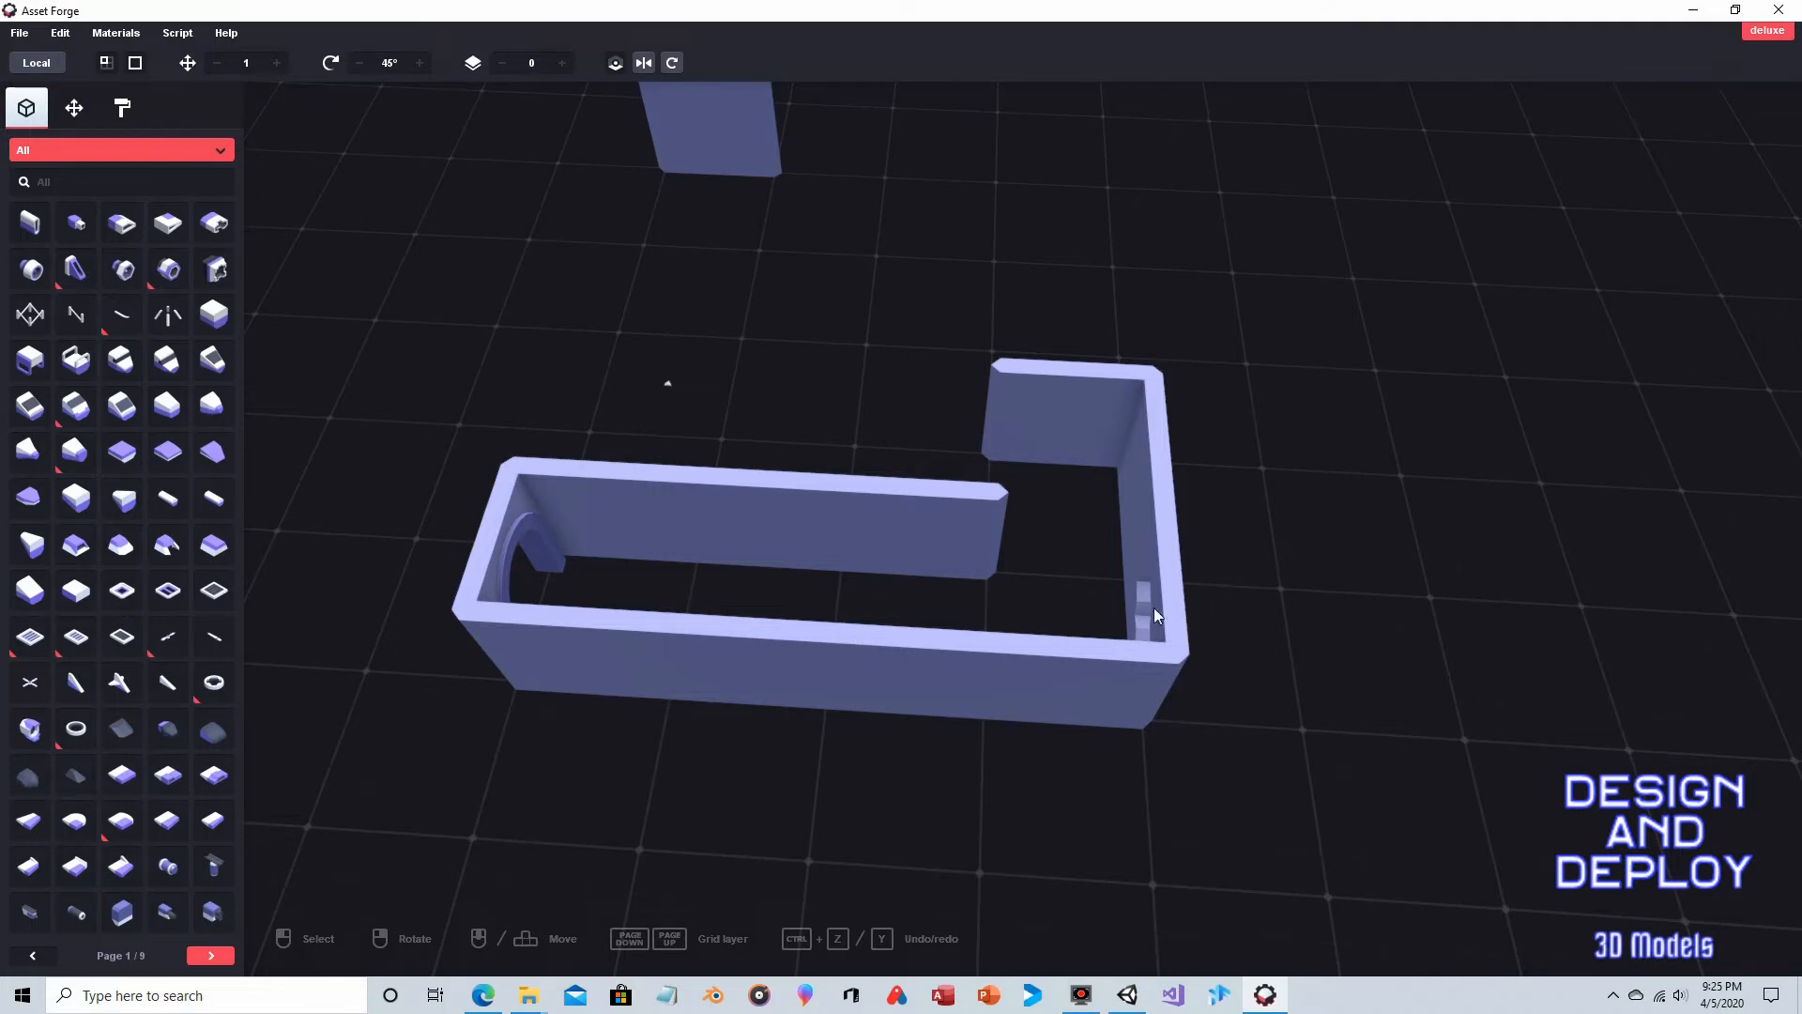
{"action": "mouse_move", "coordinate": [1117, 518]}
{"action": "right_mouse_down"}
{"action": "mouse_move", "coordinate": [1263, 515]}
{"action": "mouse_move", "coordinate": [937, 414]}
{"action": "mouse_move", "coordinate": [743, 301]}
{"action": "mouse_move", "coordinate": [762, 302]}
{"action": "right_mouse_up"}
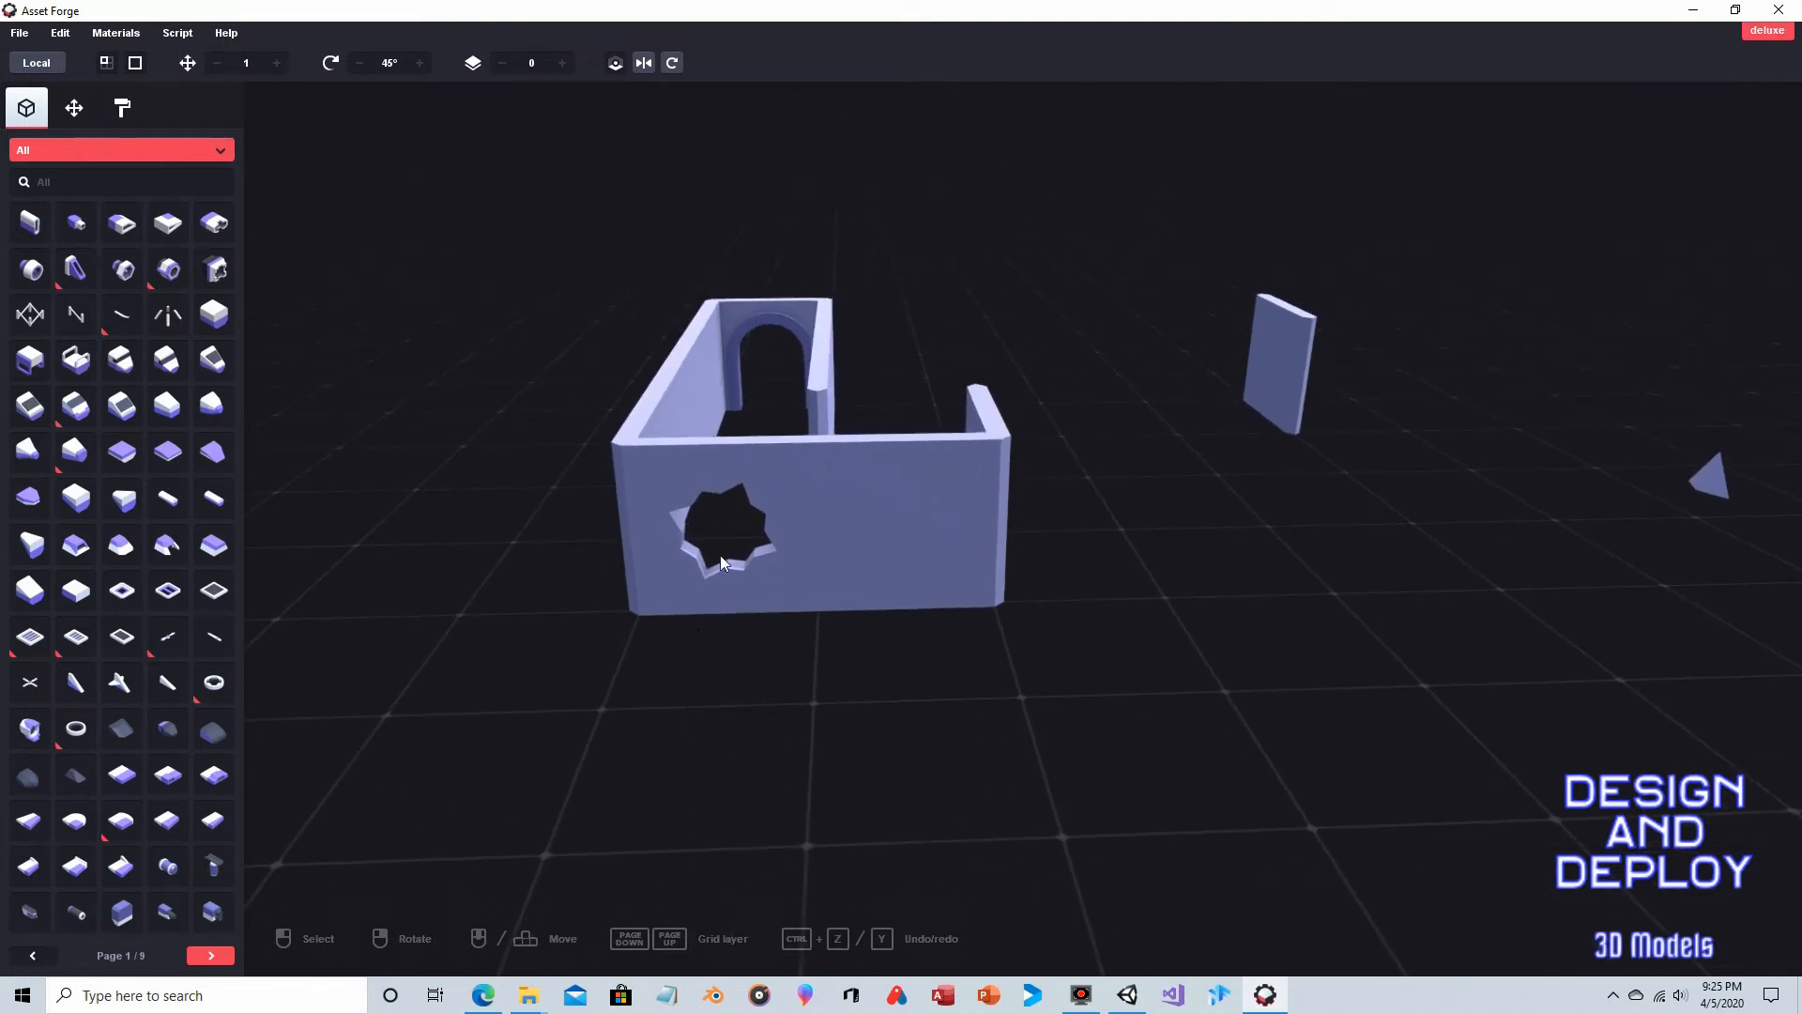
Step: Duplicate the star-hole wall in place
{"action": "right_click_drag", "start_coordinate": [803, 635], "coordinate": [863, 613]}
{"action": "scroll", "coordinate": [860, 606], "scroll_direction": "up", "scroll_amount": 3}
{"action": "right_click_drag", "start_coordinate": [999, 672], "coordinate": [962, 620]}
{"action": "left_click", "coordinate": [945, 385]}
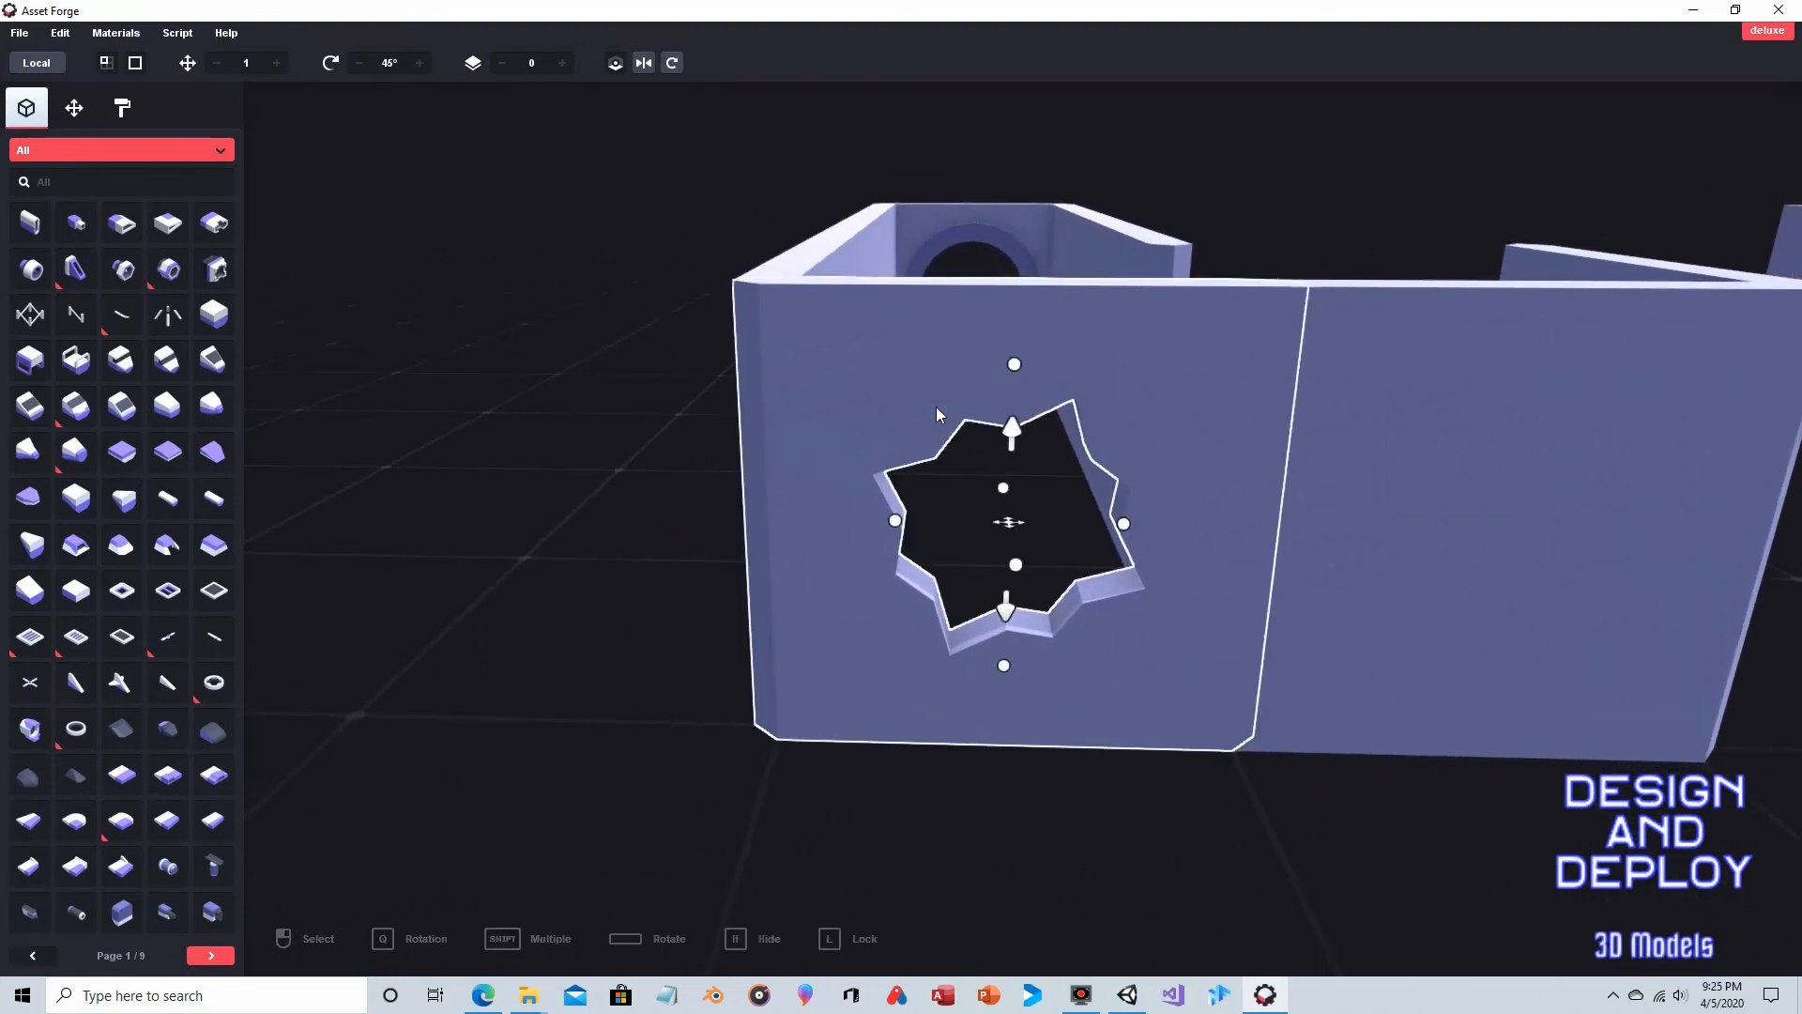
{"action": "key", "text": "ctrl+d"}
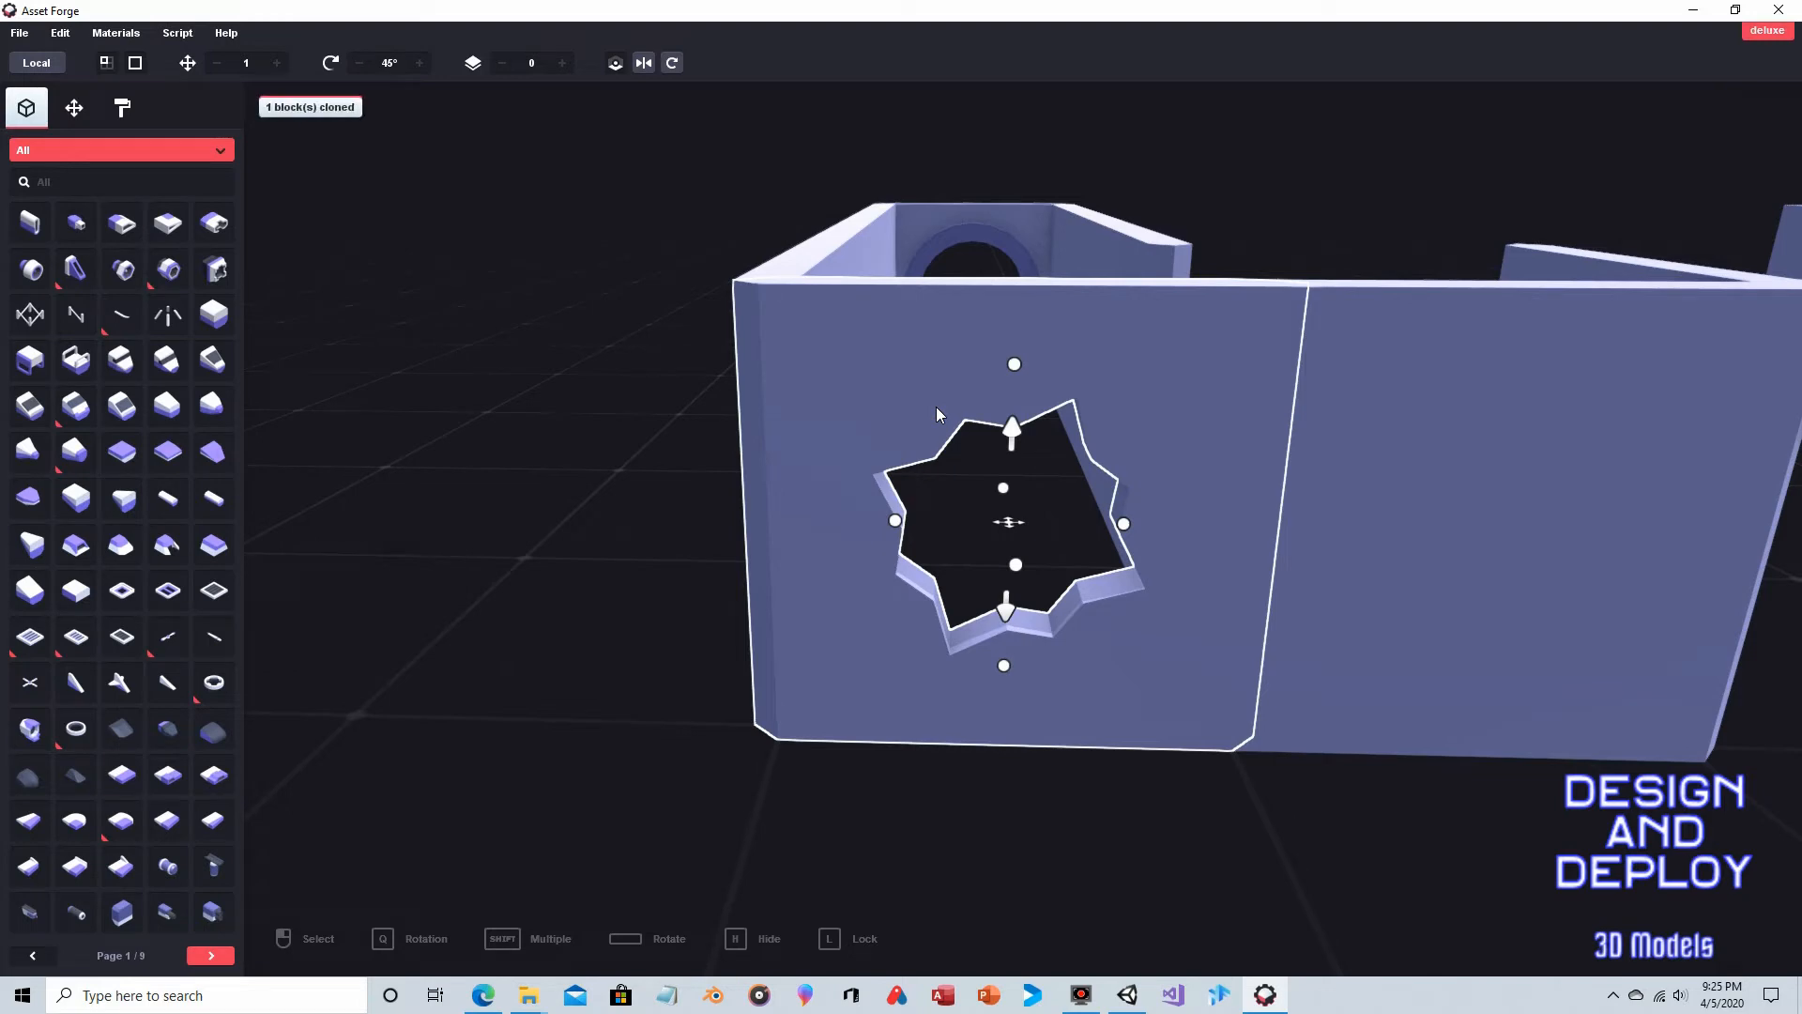
{"action": "middle_click_drag", "start_coordinate": [937, 407], "coordinate": [1034, 466]}
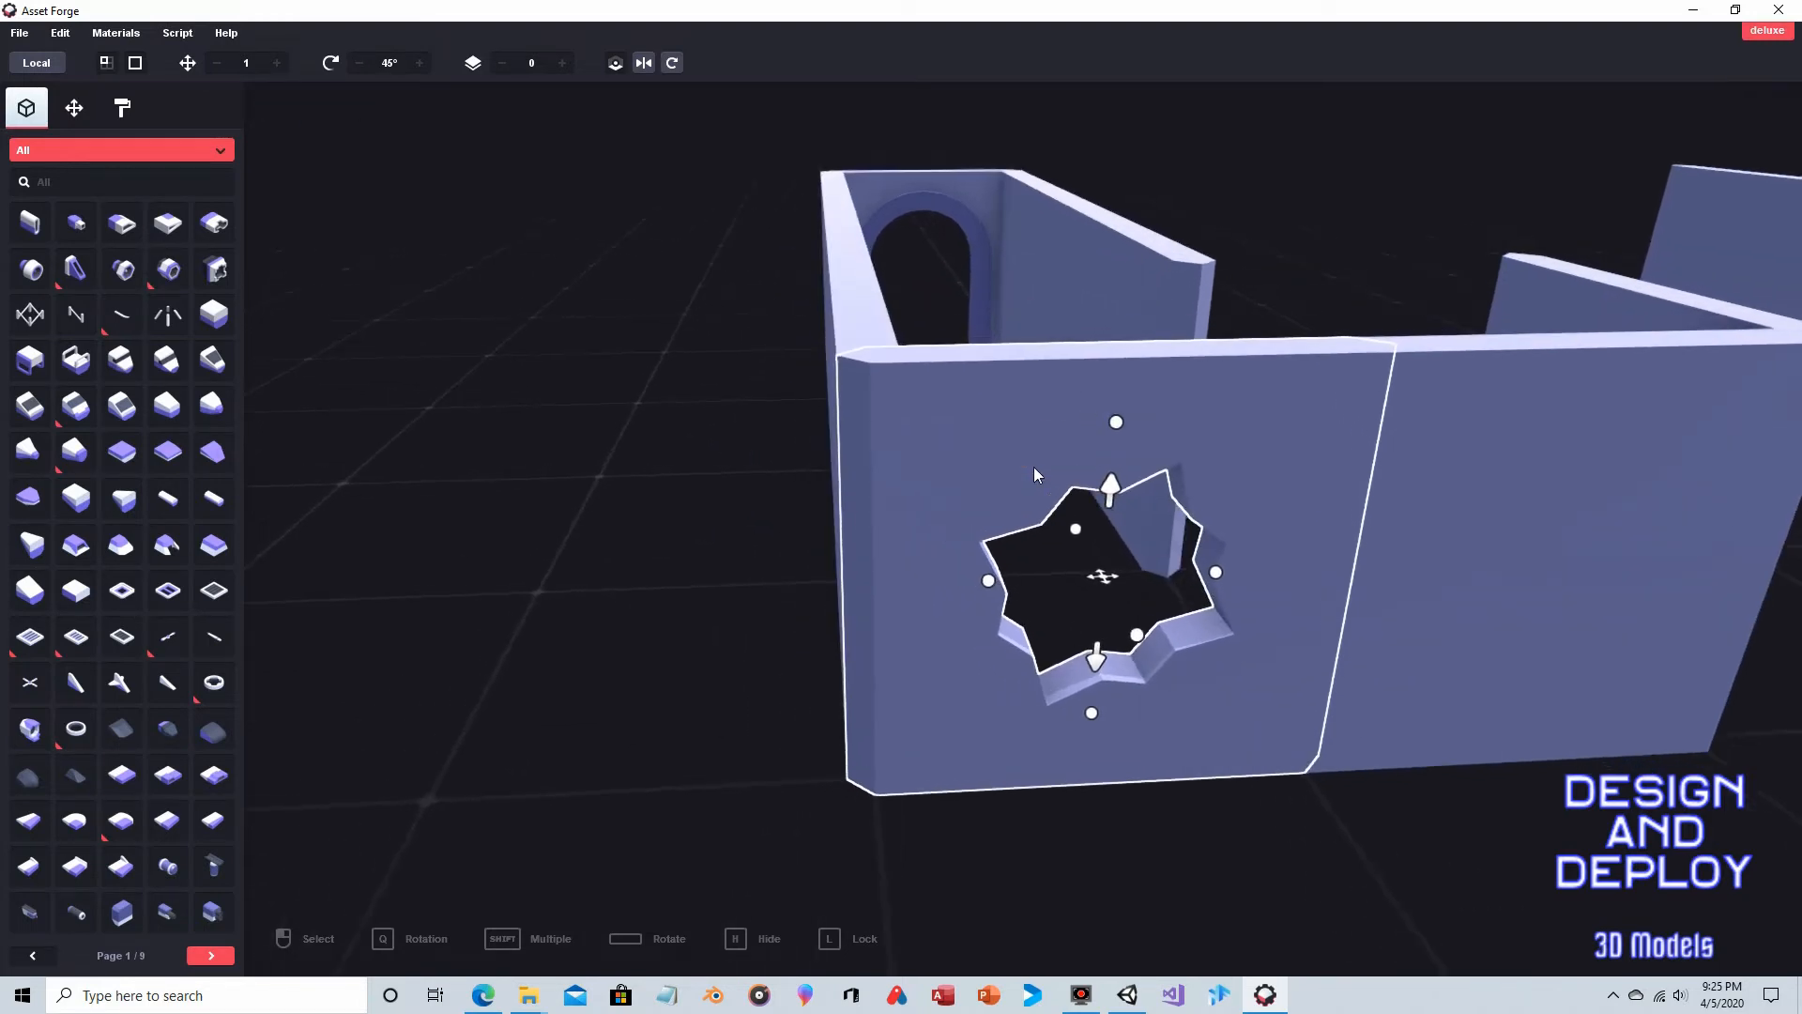
Step: Shrink the duplicated star-hole wall from all four sides so its star opening narrows the original hole
{"action": "left_click_drag", "start_coordinate": [1118, 422], "coordinate": [1127, 507]}
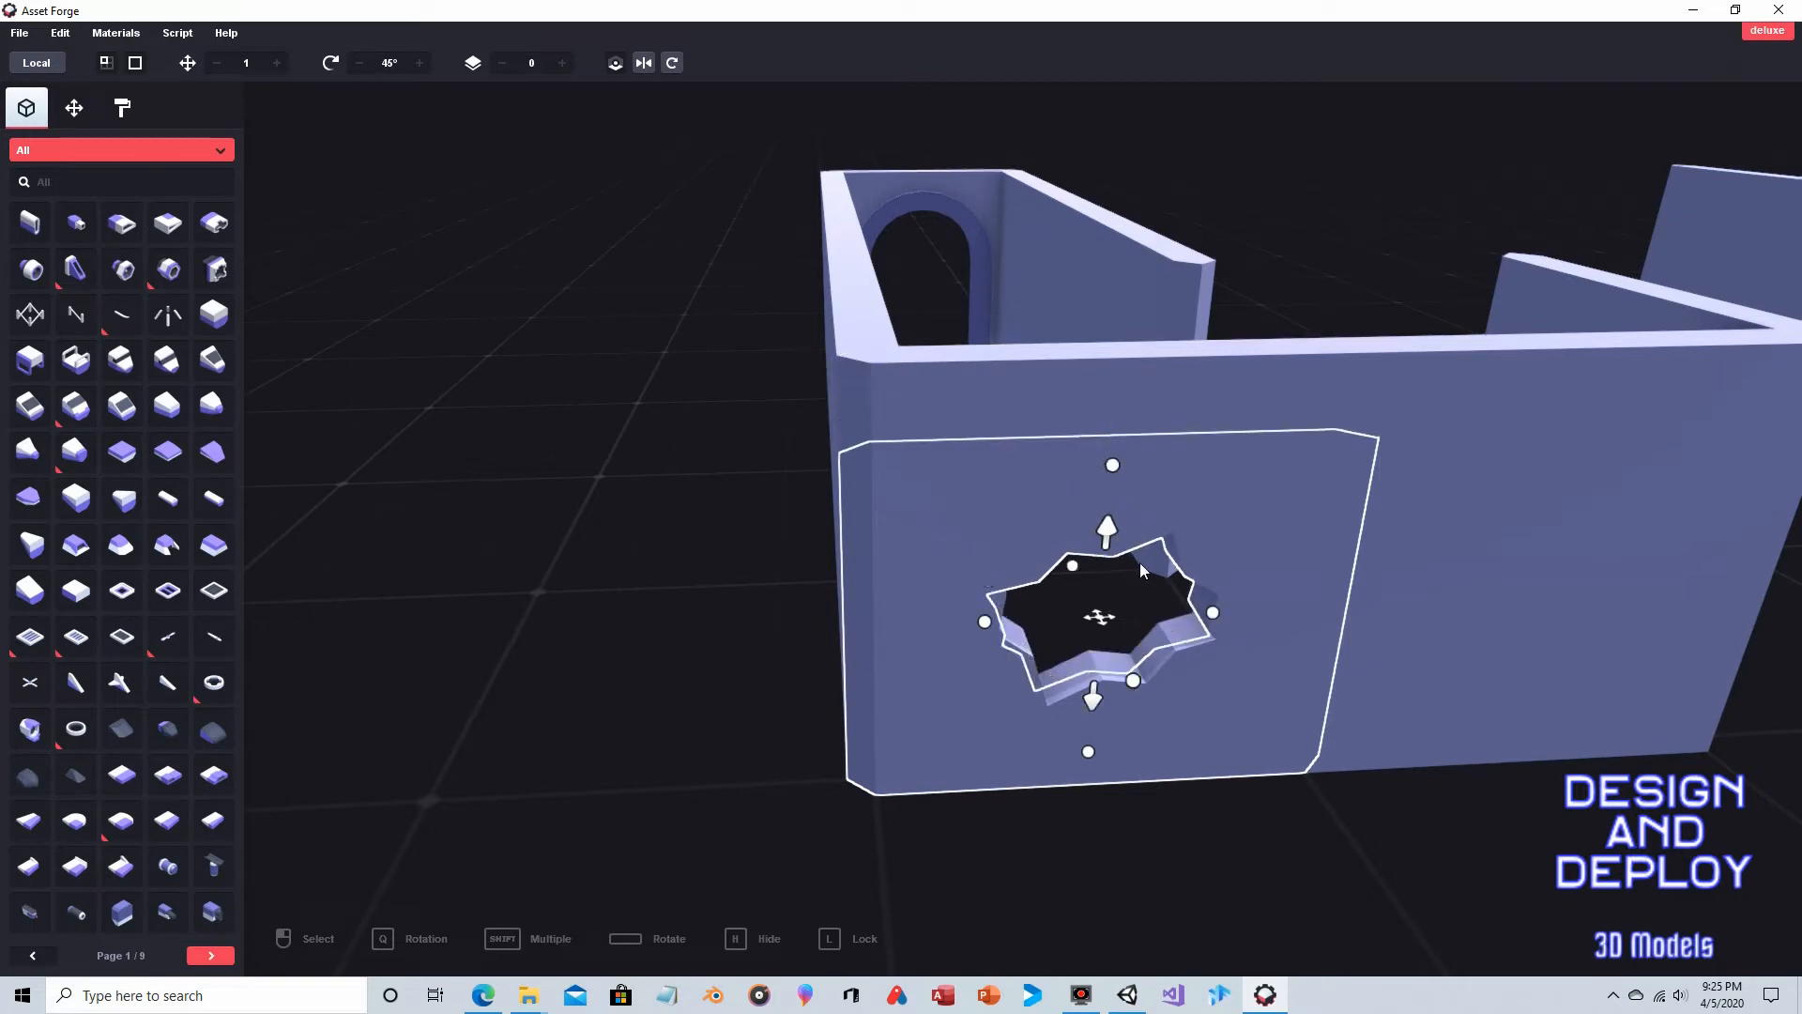
{"action": "left_click_drag", "start_coordinate": [1086, 755], "coordinate": [1088, 695]}
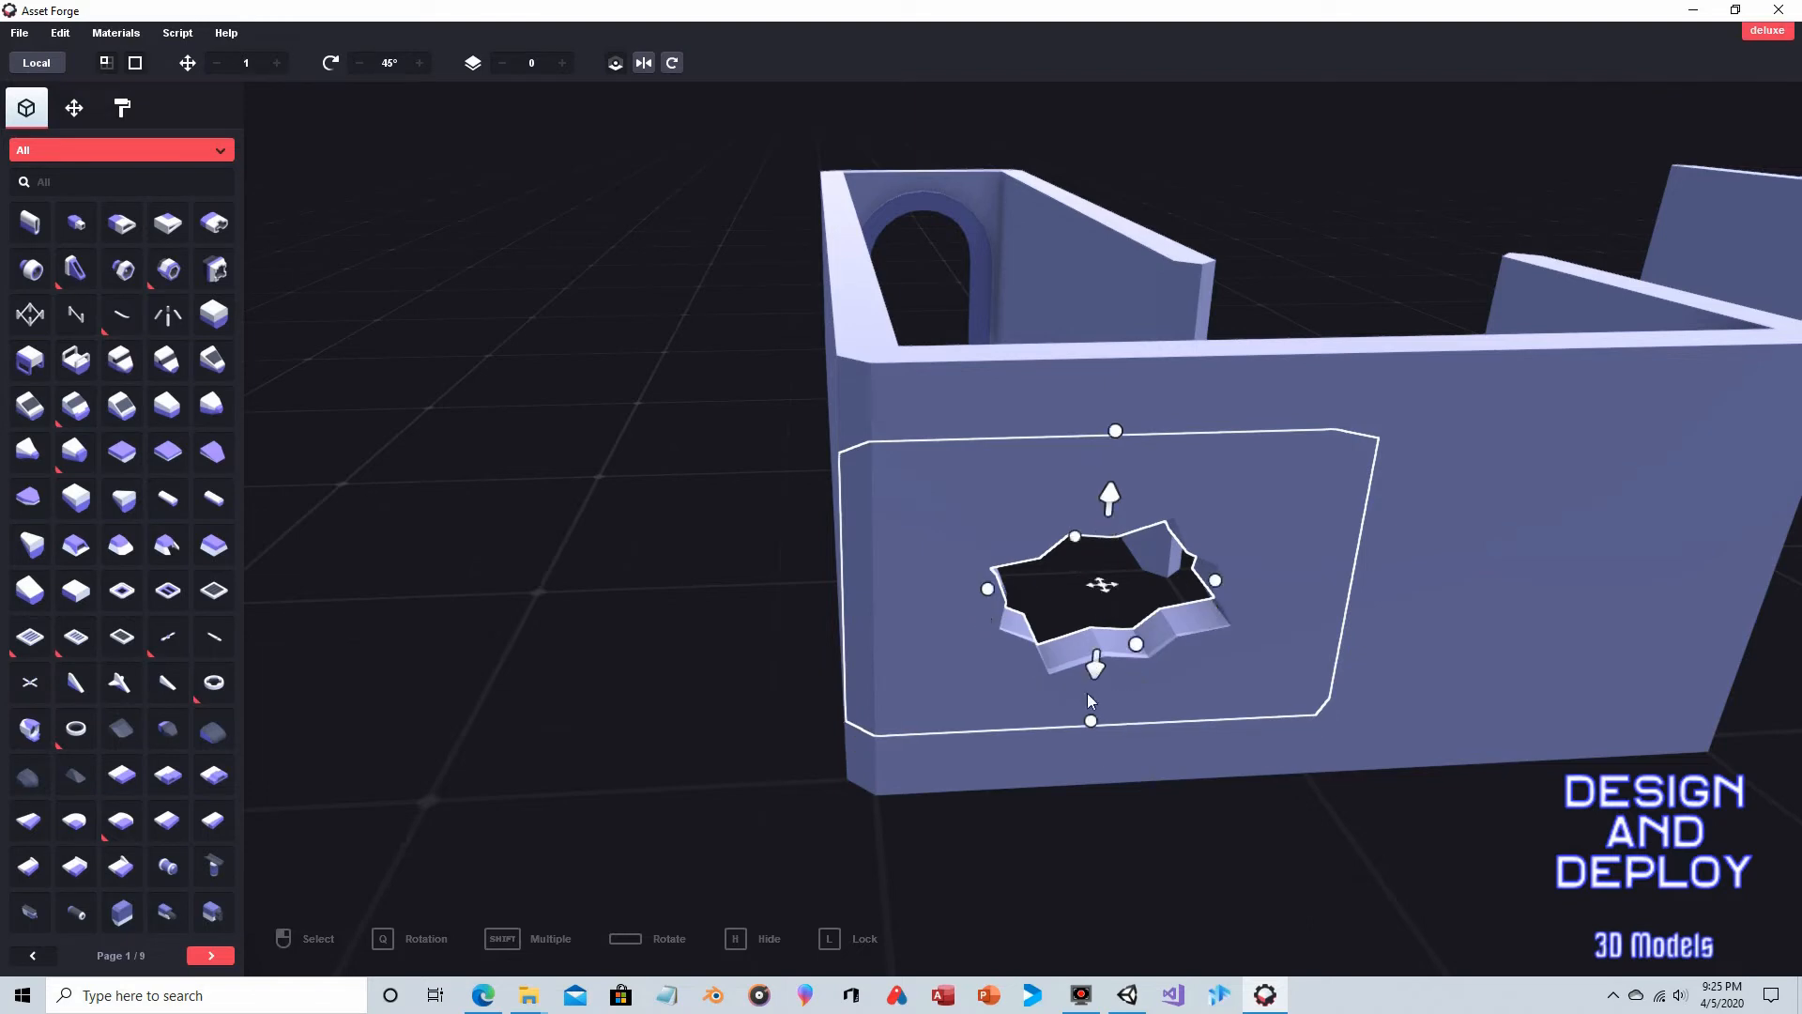
{"action": "left_click_drag", "start_coordinate": [987, 588], "coordinate": [1068, 595]}
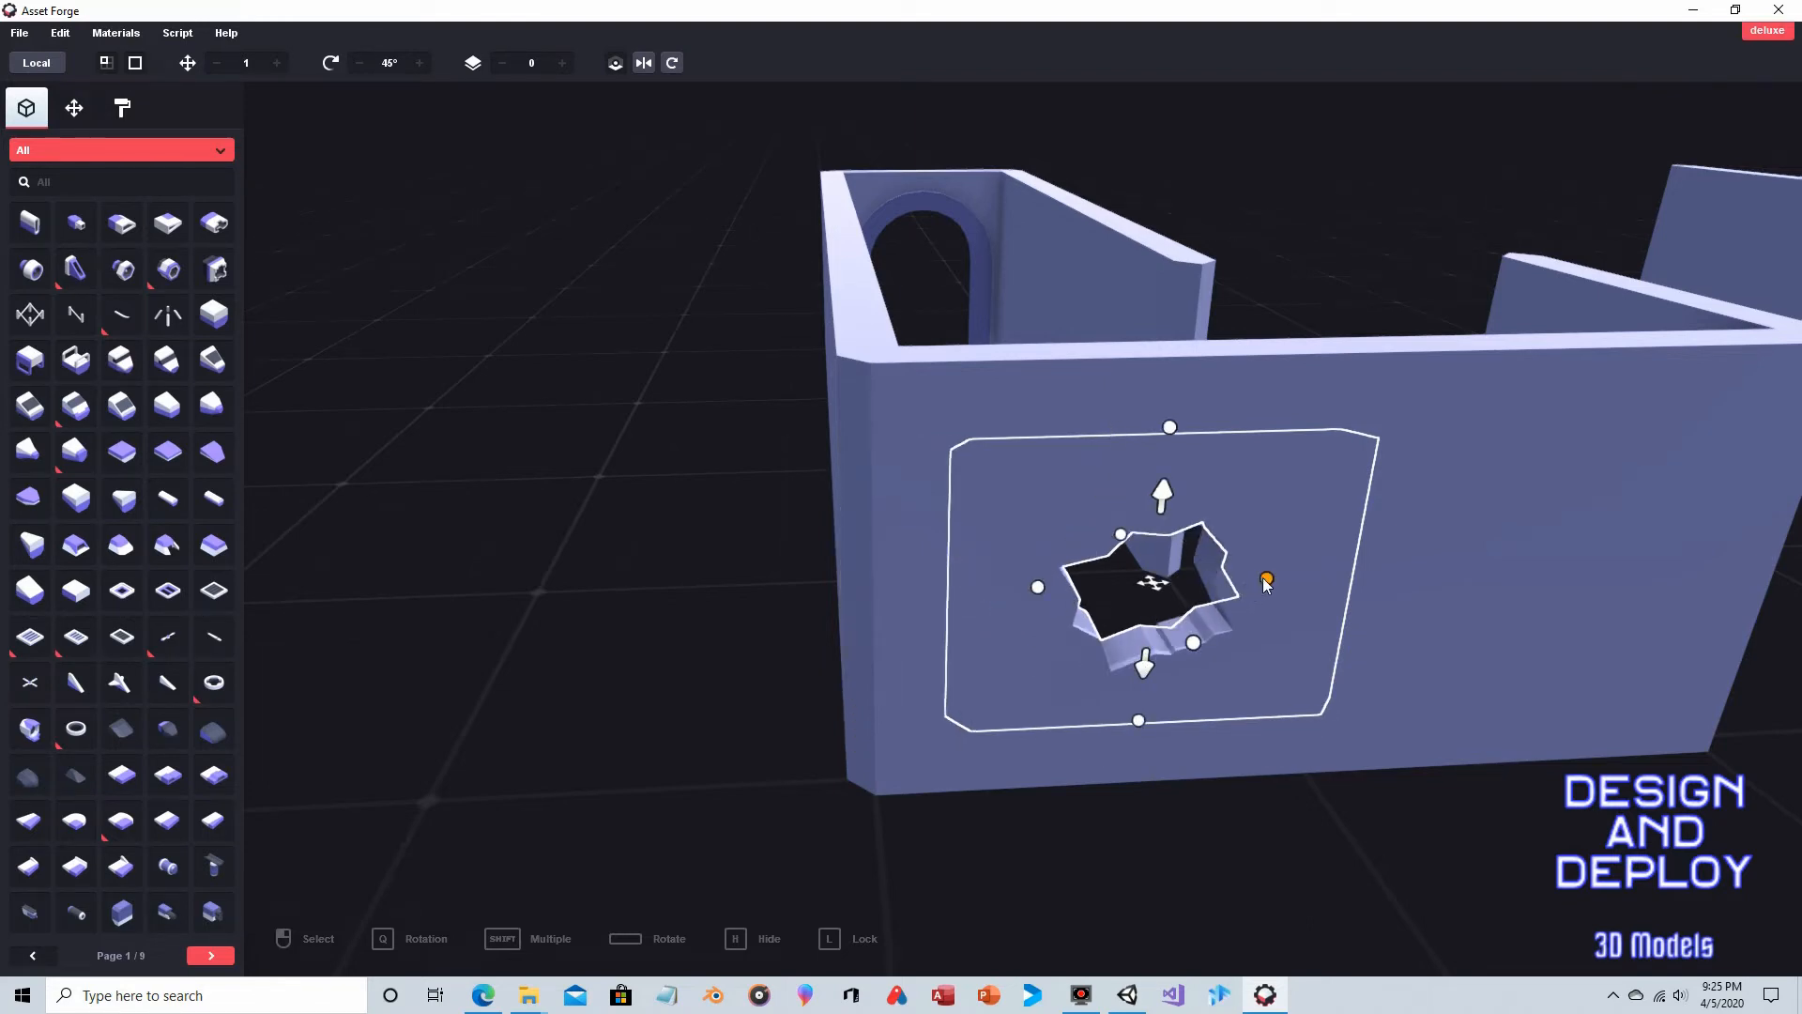
{"action": "left_click_drag", "start_coordinate": [1266, 582], "coordinate": [1195, 583]}
{"action": "right_click_drag", "start_coordinate": [1291, 737], "coordinate": [1253, 708]}
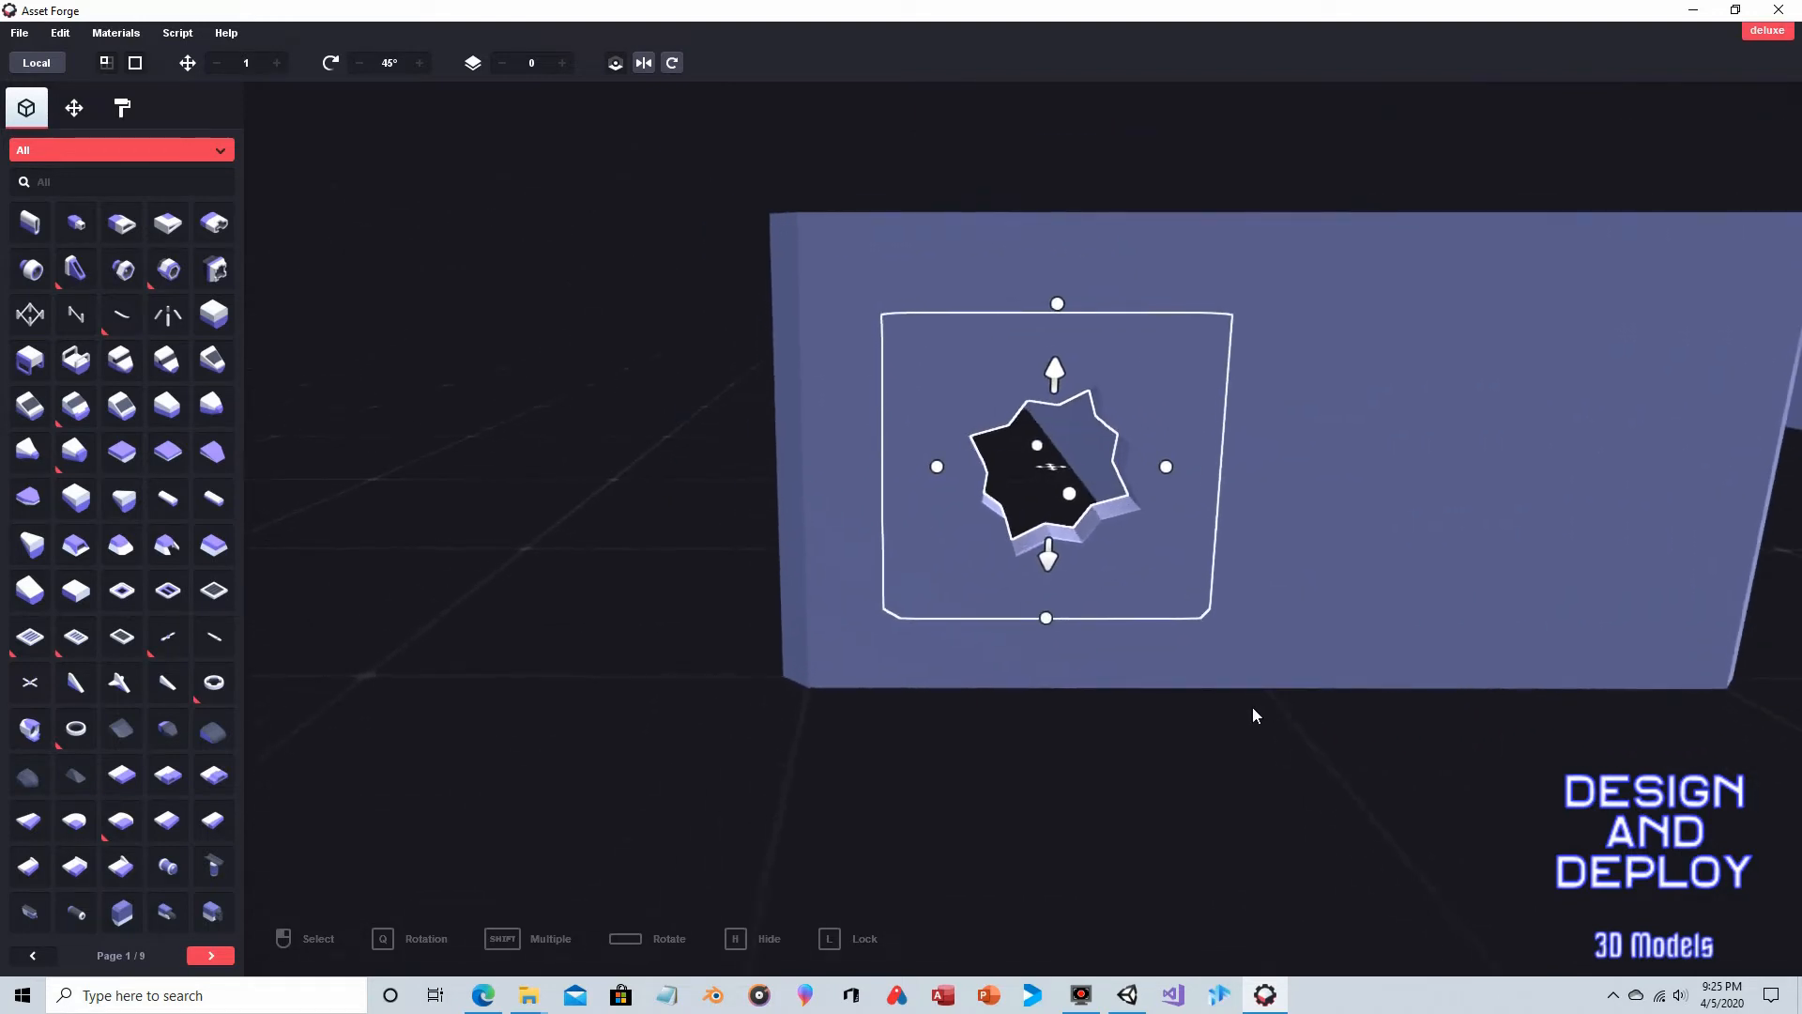
{"action": "left_click", "coordinate": [1179, 714]}
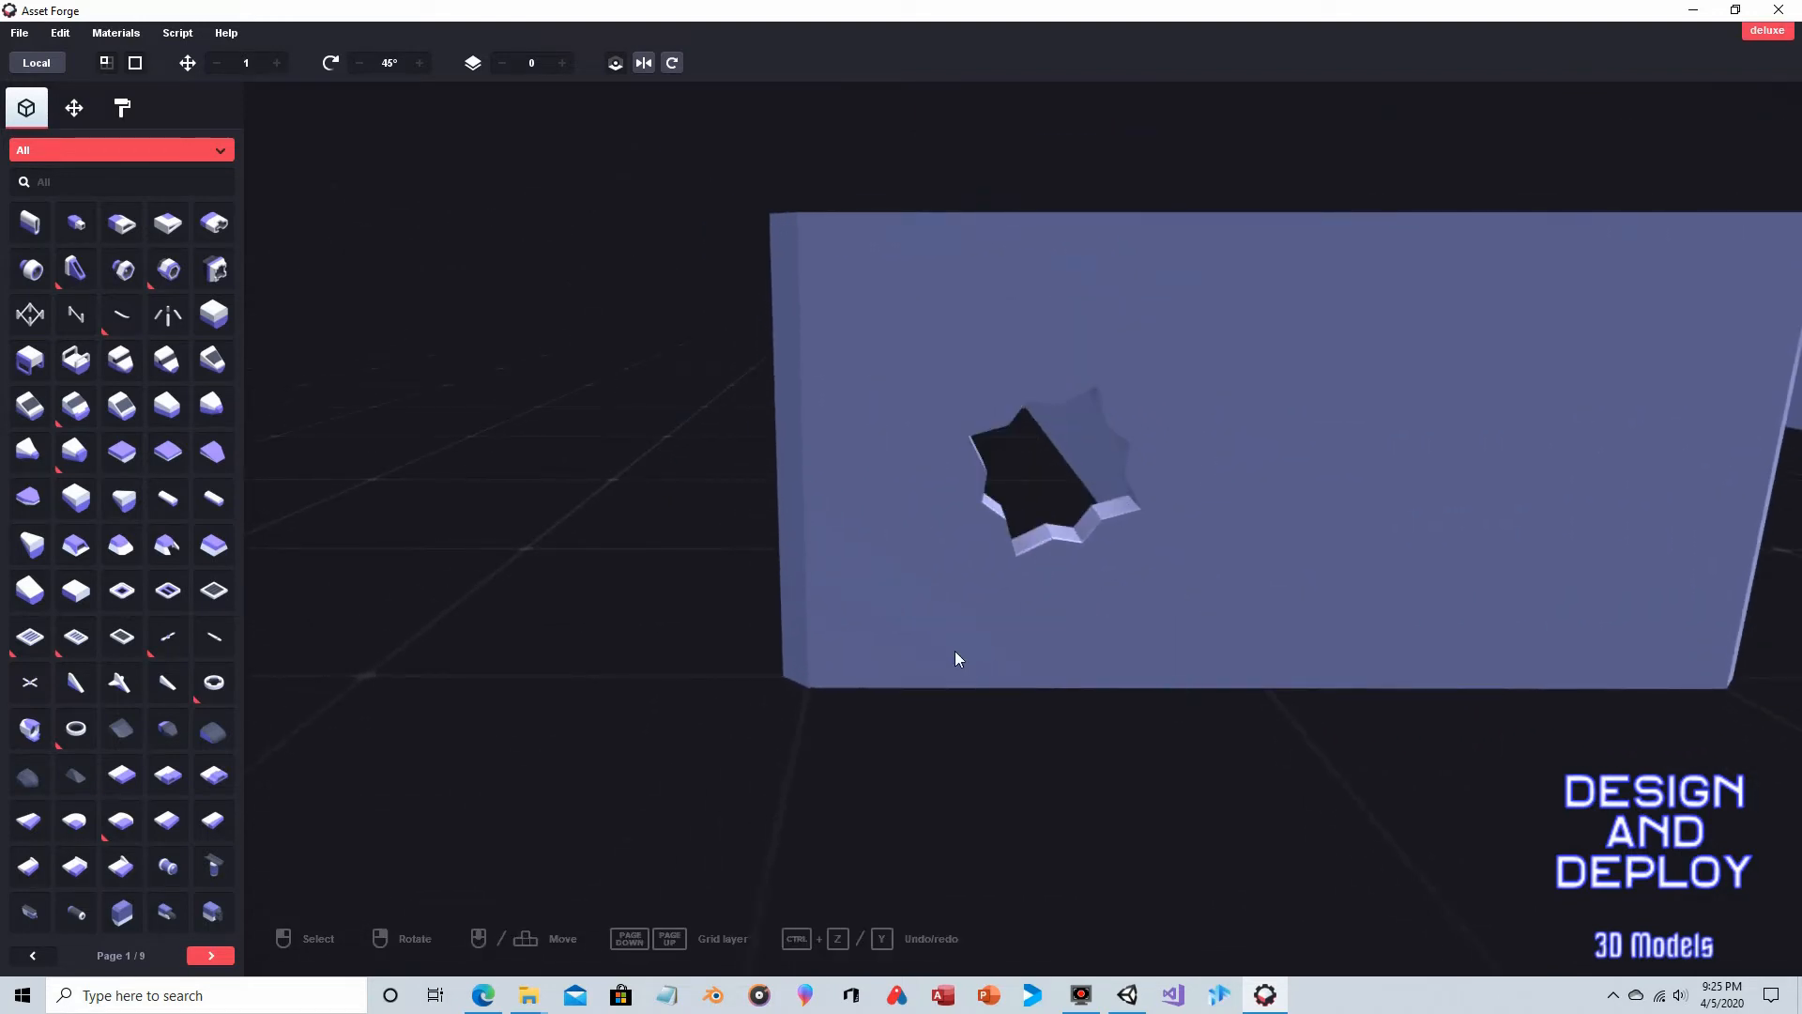
Step: Try shifting the shrunken star panel sideways along the wall, and return it over the original opening
{"action": "left_click", "coordinate": [1016, 432]}
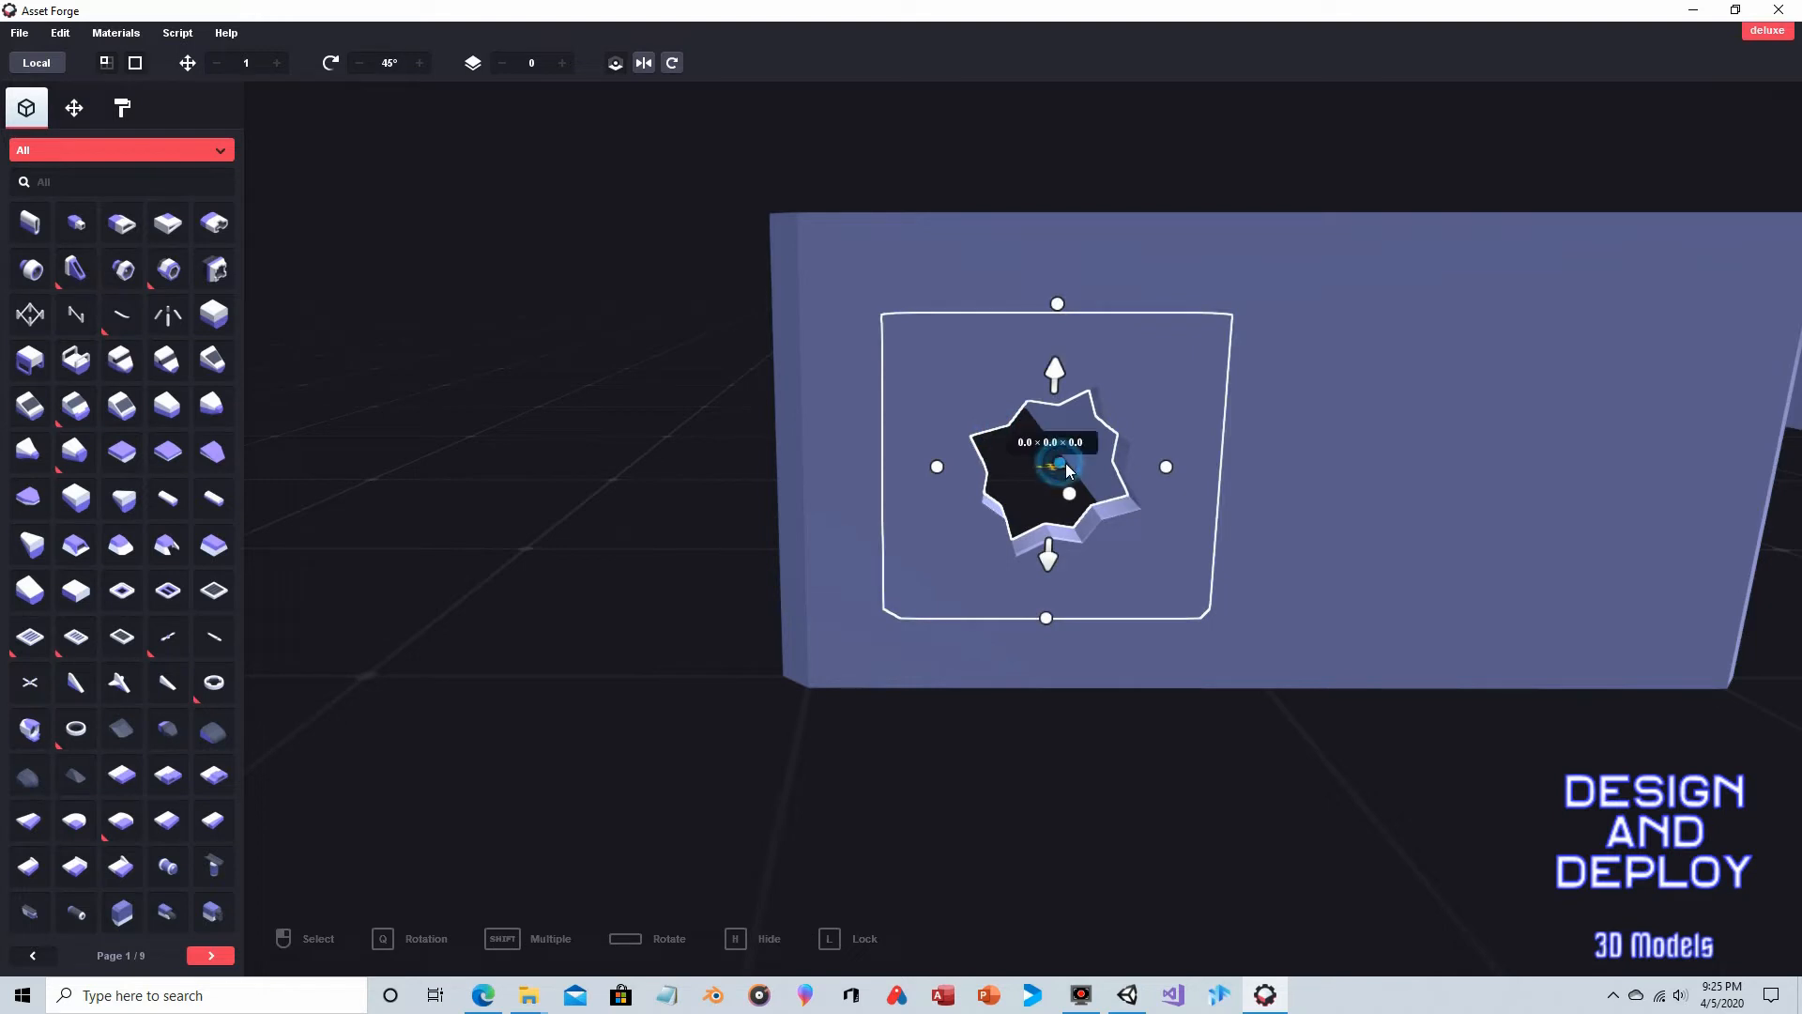
{"action": "left_click_drag", "start_coordinate": [1066, 463], "coordinate": [1089, 469]}
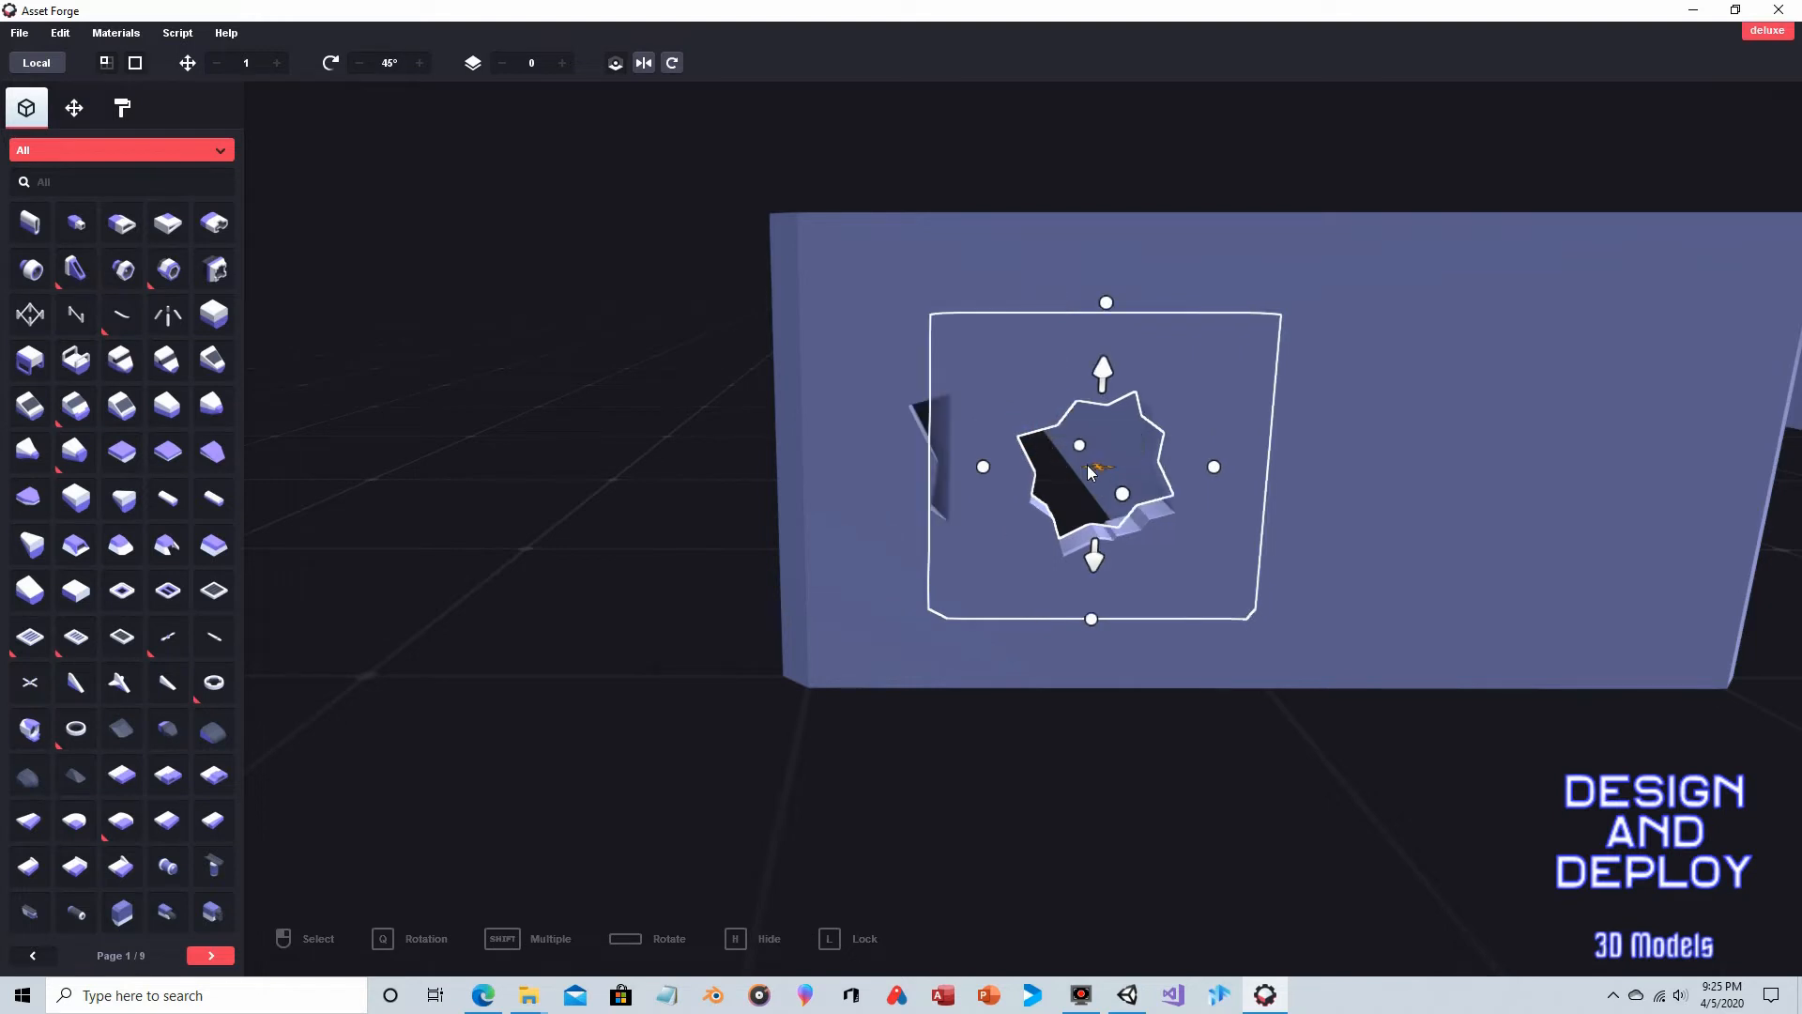
{"action": "mouse_move", "coordinate": [926, 513]}
{"action": "right_mouse_down"}
{"action": "mouse_move", "coordinate": [873, 513]}
{"action": "mouse_move", "coordinate": [924, 516]}
{"action": "right_mouse_up"}
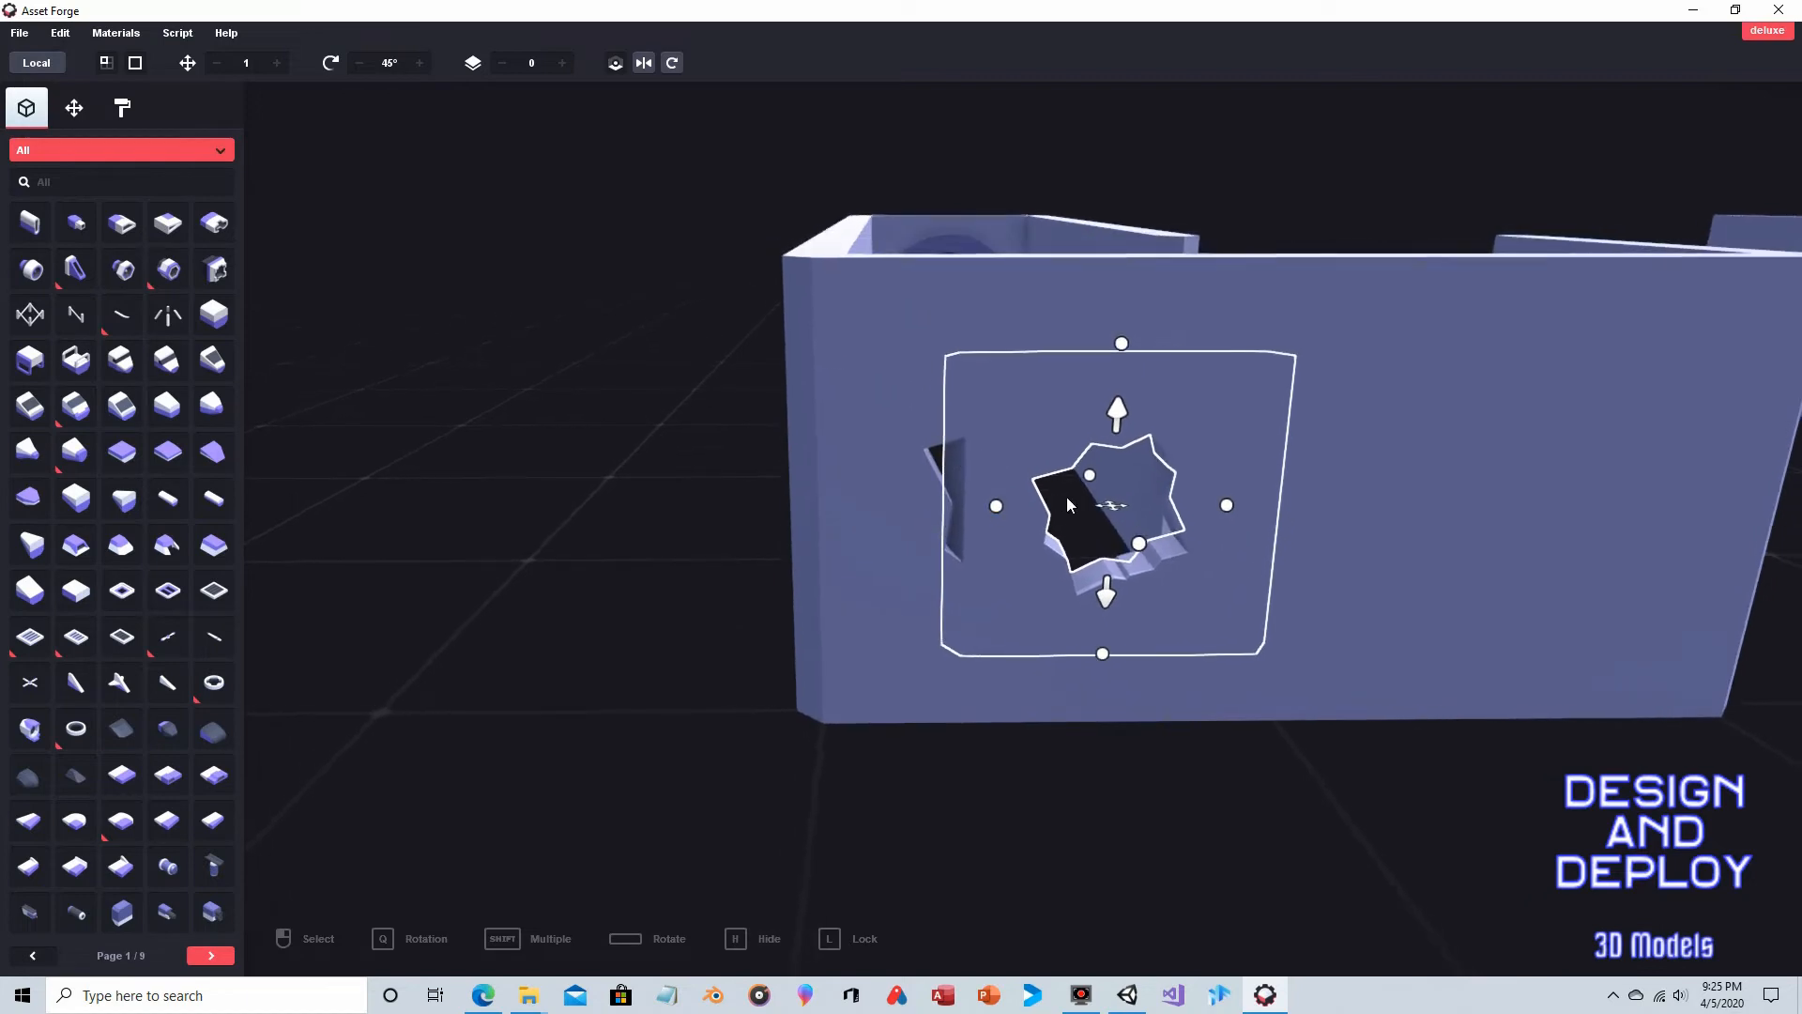
{"action": "left_click_drag", "start_coordinate": [1111, 507], "coordinate": [1065, 512]}
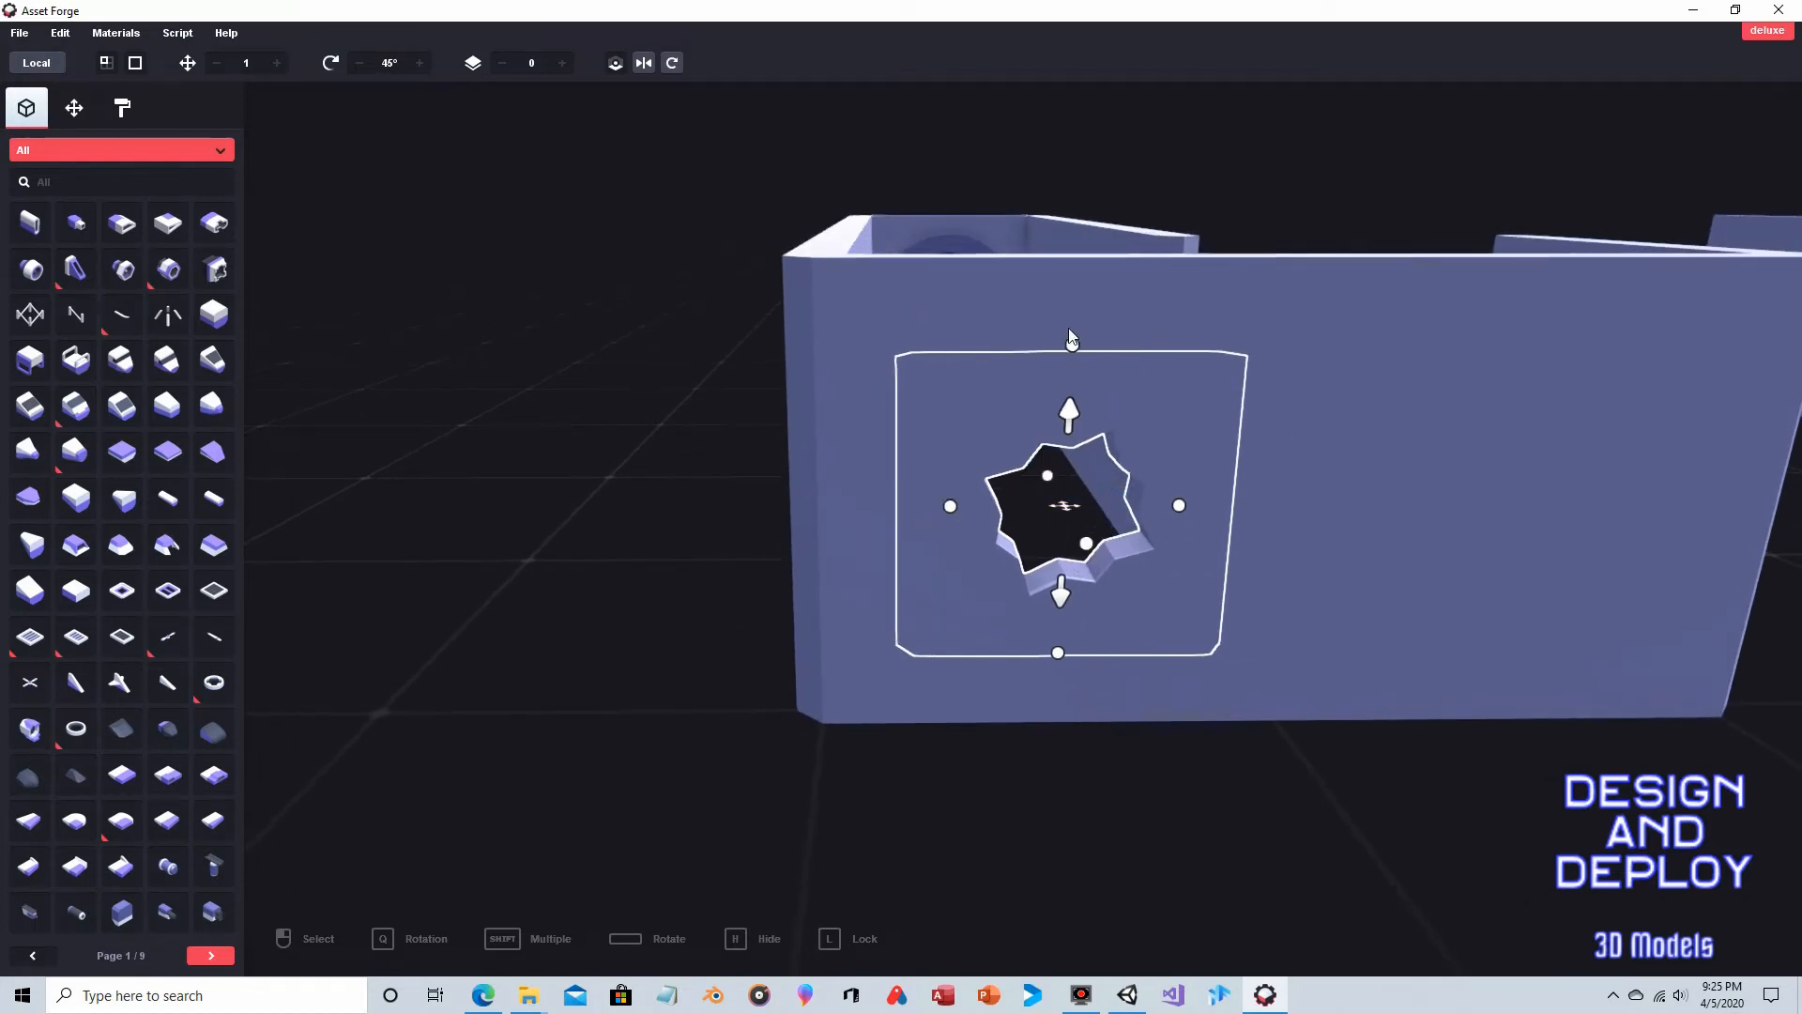
Step: Lower the top edge of the shrunken star panel slightly and reduce its width from one side
{"action": "left_click_drag", "start_coordinate": [1072, 345], "coordinate": [1072, 376]}
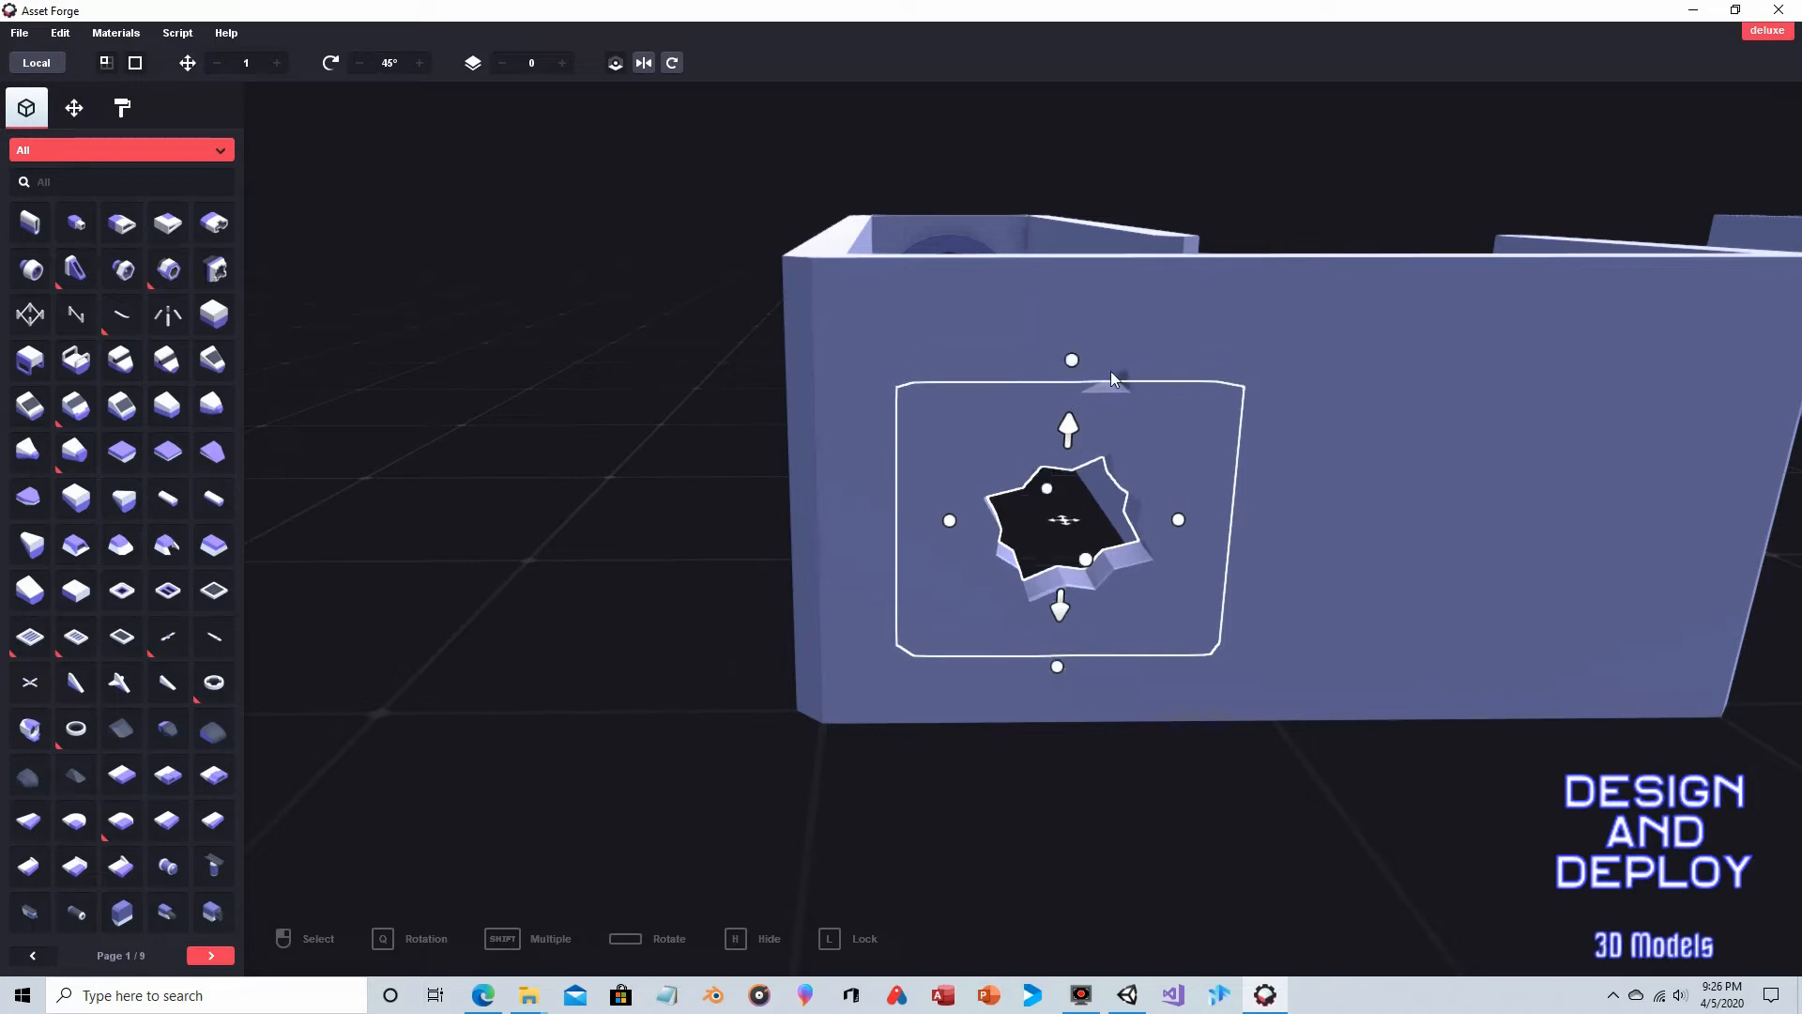
{"action": "left_click", "coordinate": [1320, 752]}
{"action": "right_click_drag", "start_coordinate": [1190, 501], "coordinate": [1166, 469]}
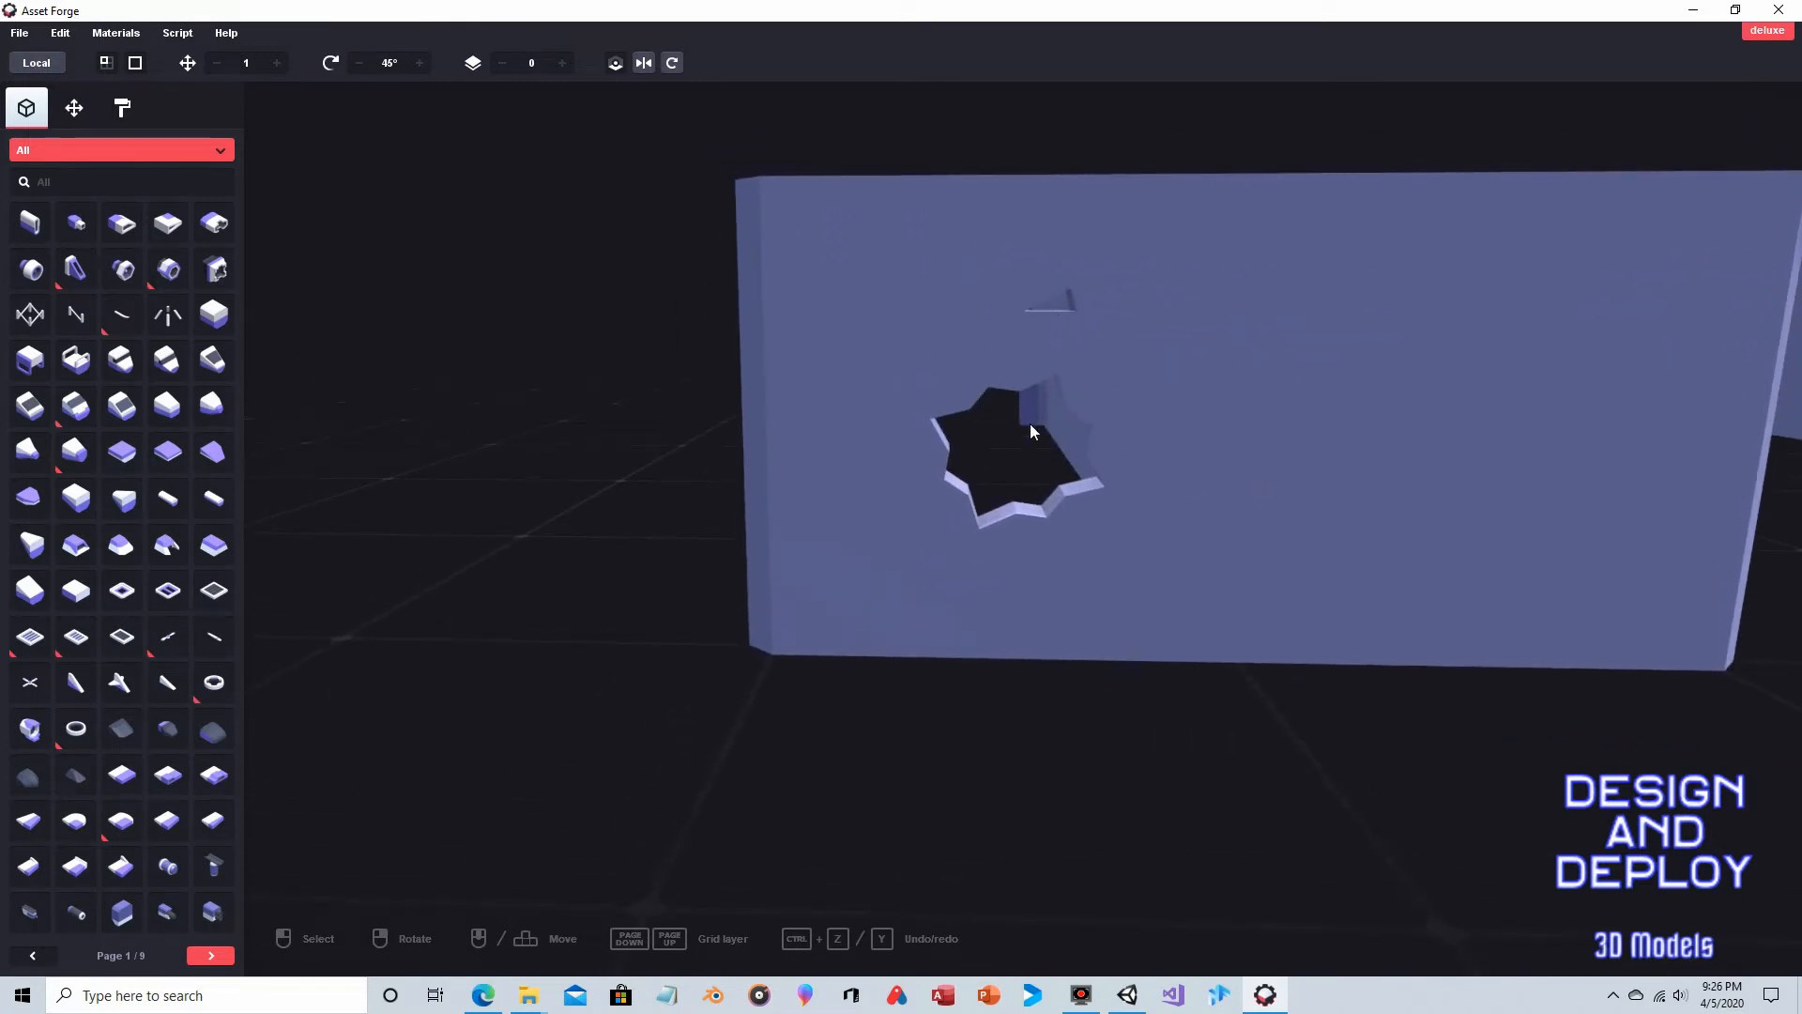
{"action": "left_click", "coordinate": [1011, 383]}
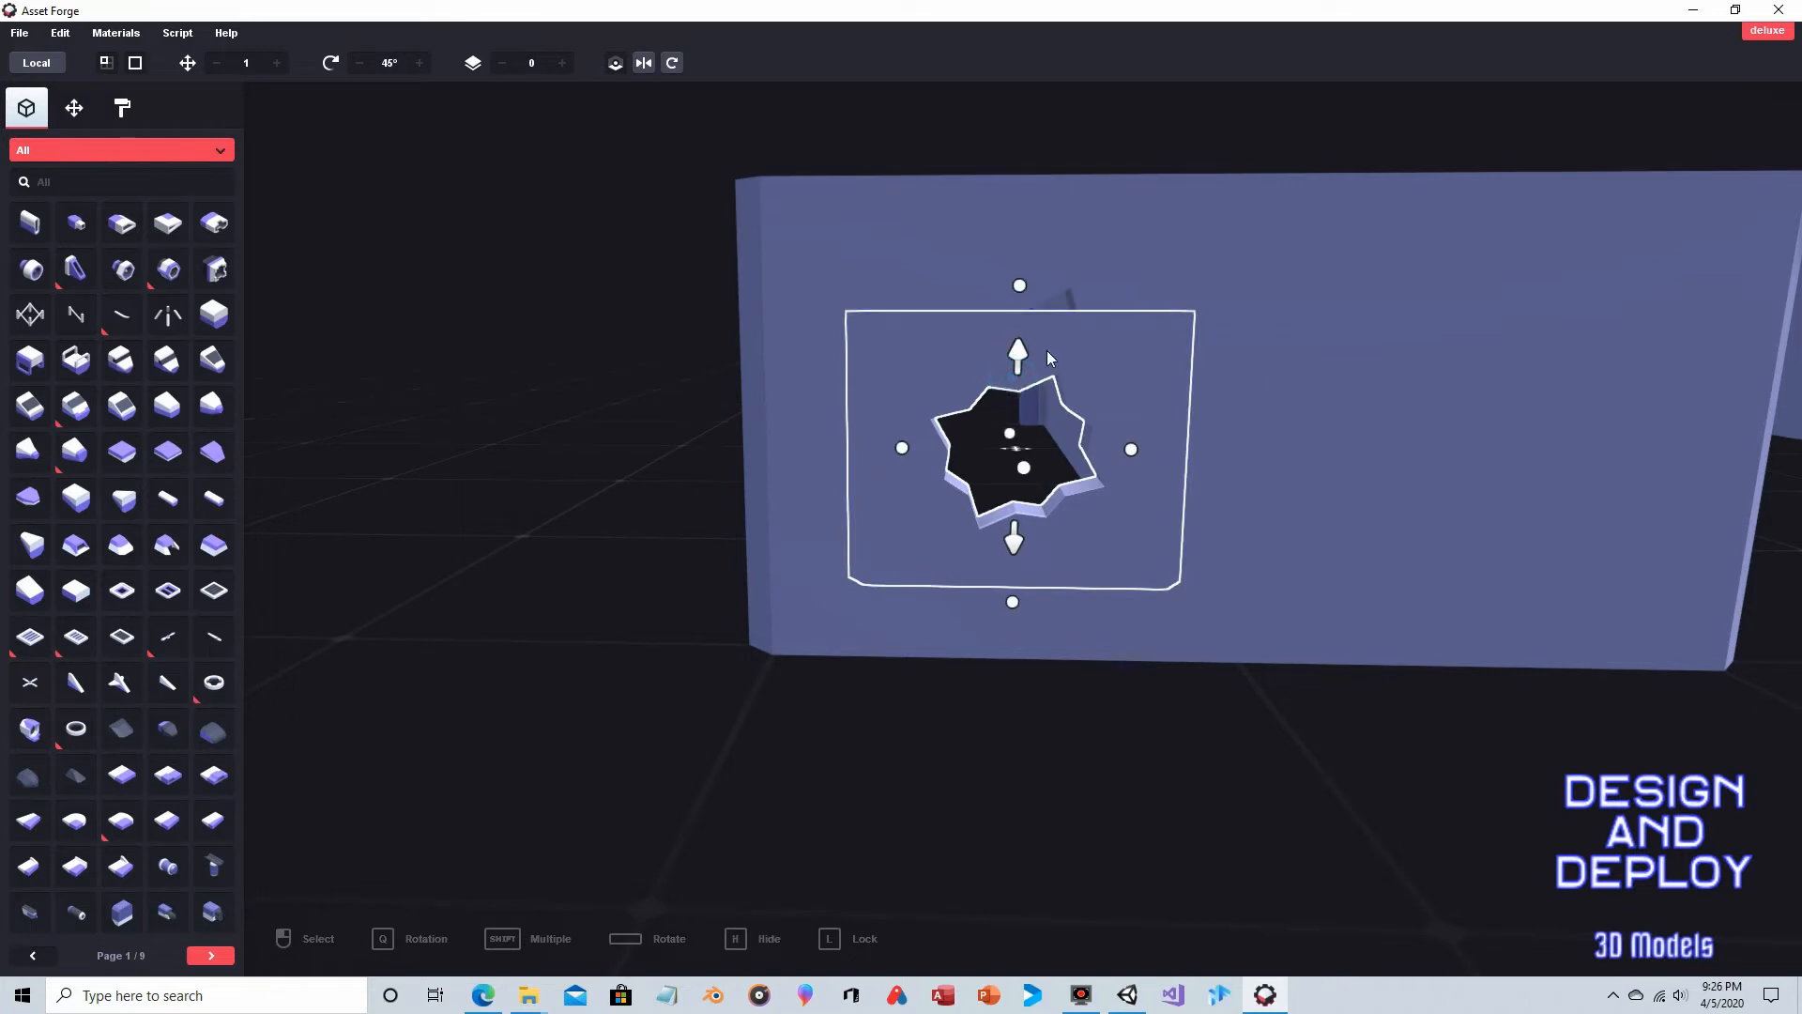
{"action": "left_click_drag", "start_coordinate": [1131, 448], "coordinate": [1053, 453]}
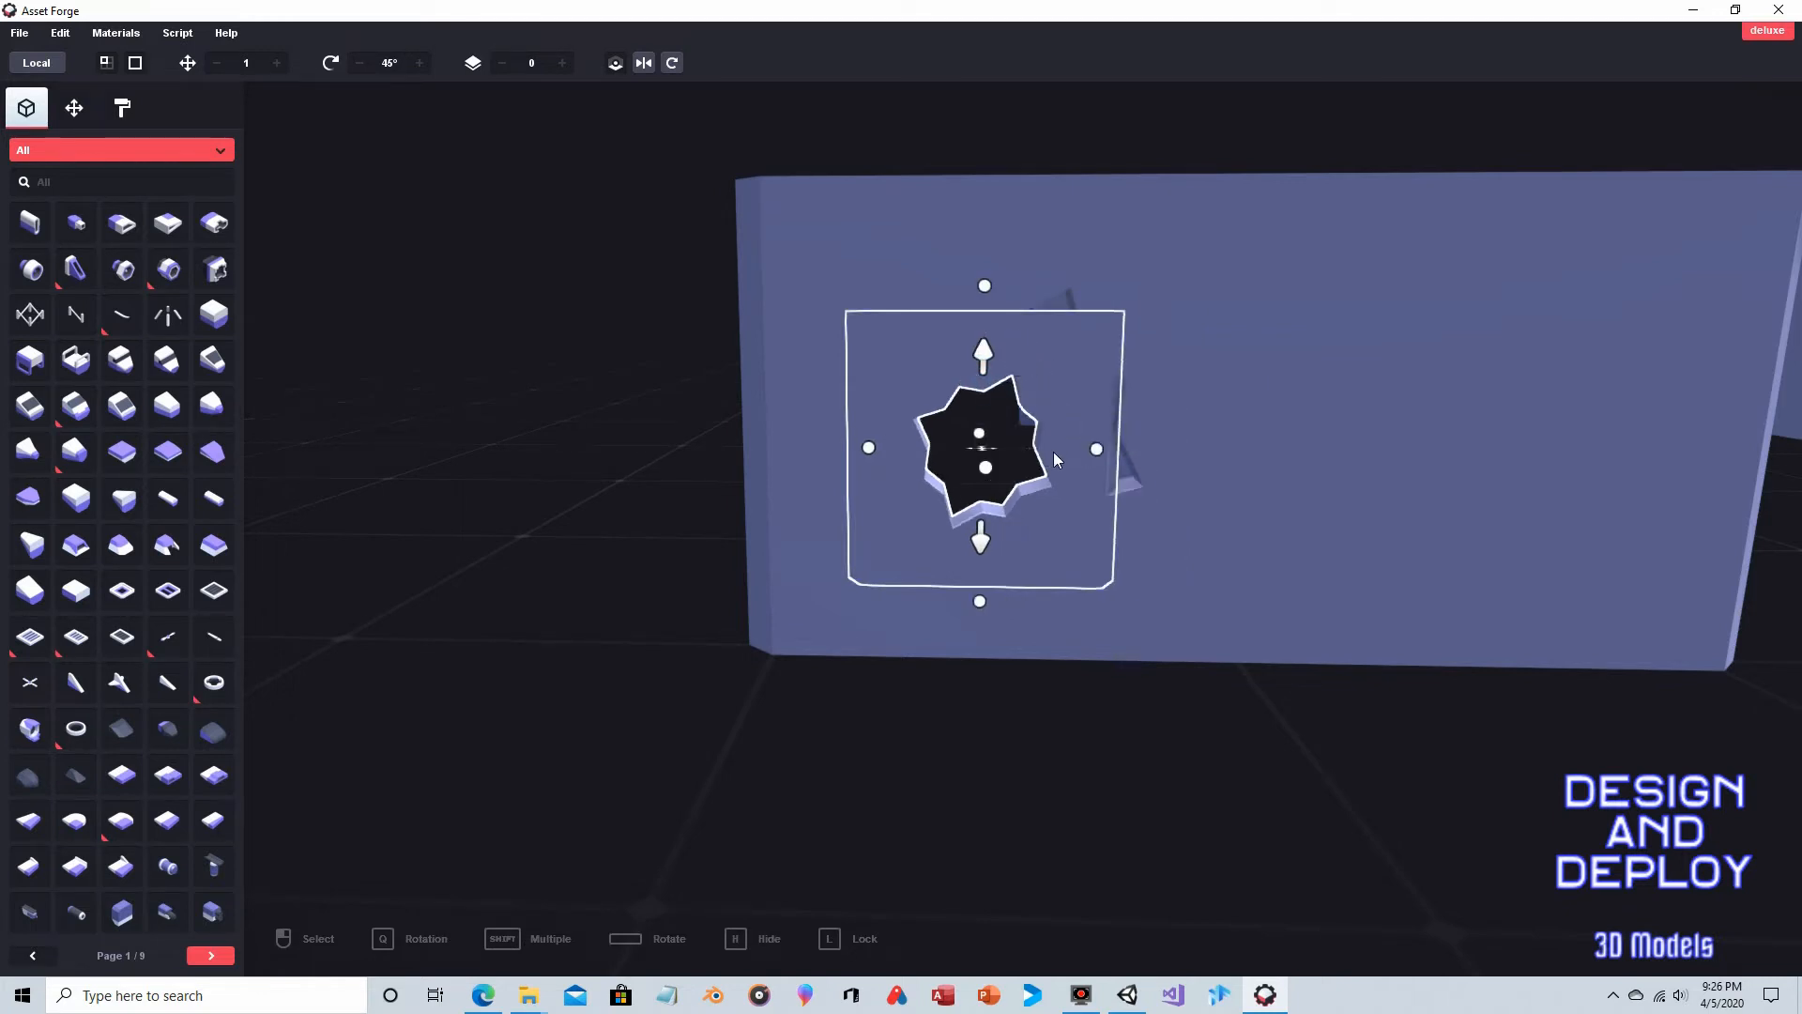
{"action": "left_click", "coordinate": [1190, 672]}
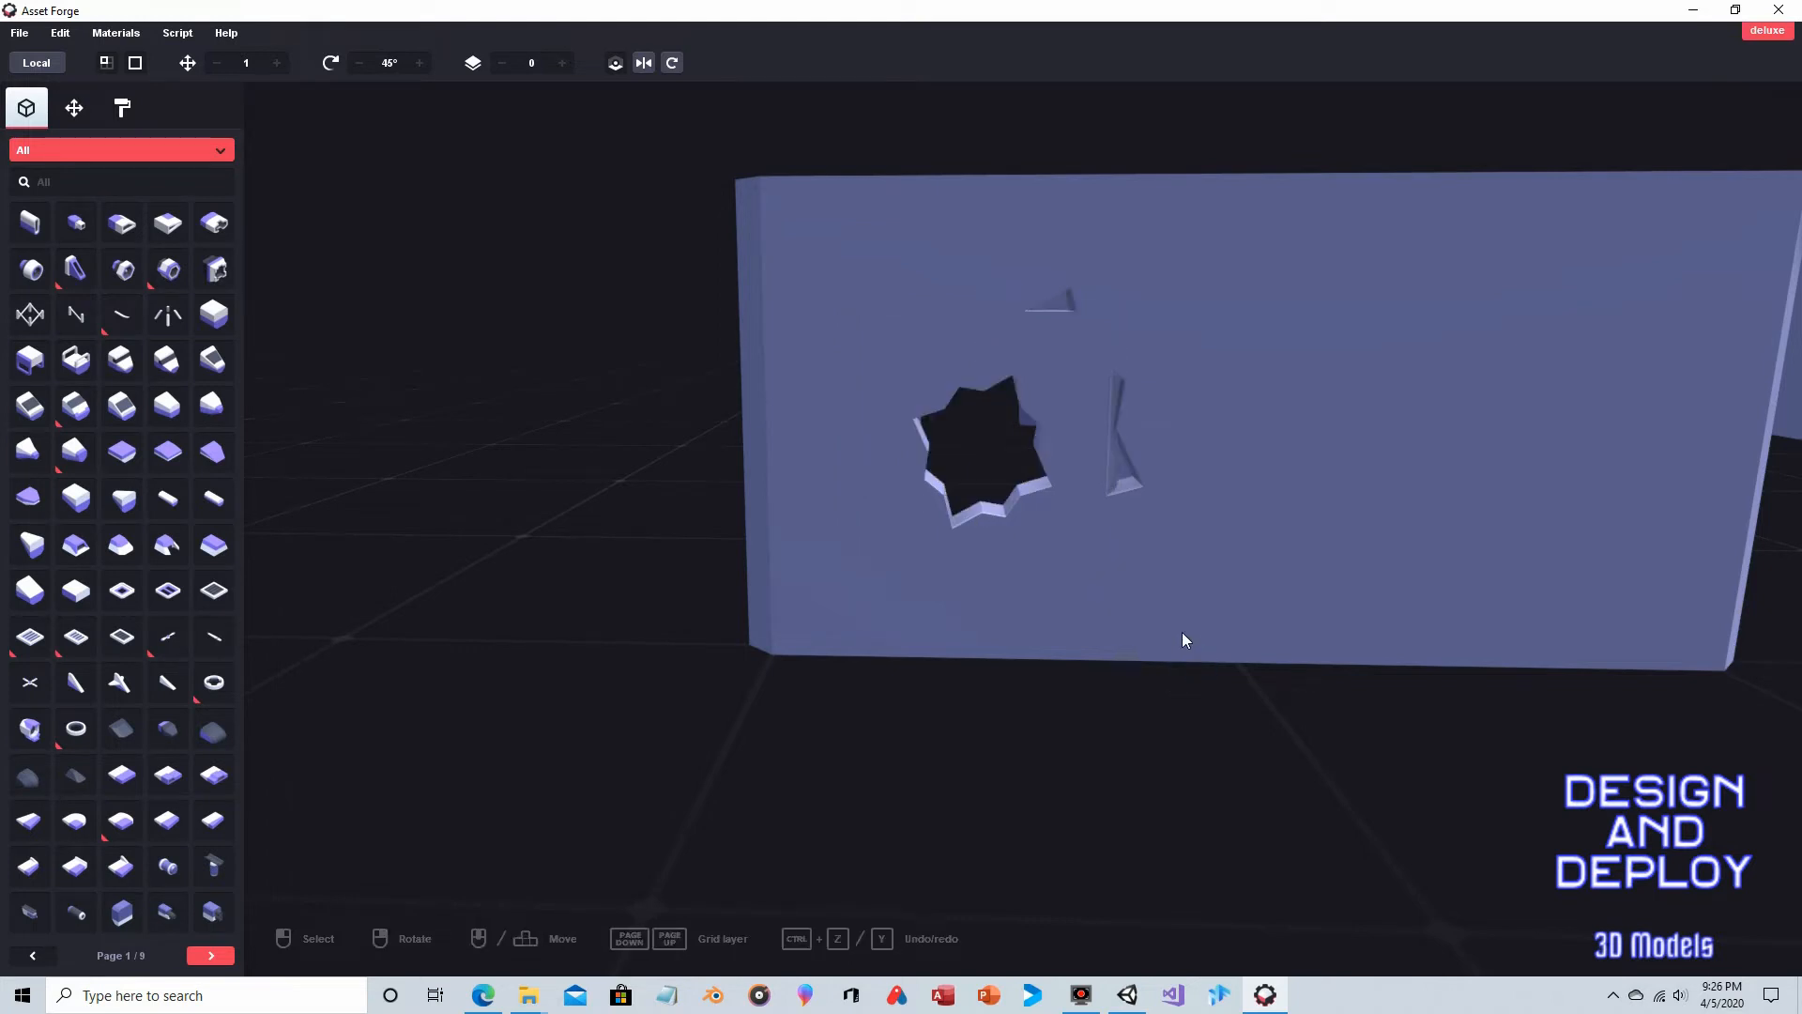
Step: Widen the shrunken star panel slightly to cover the remaining gap beside its opening
{"action": "mouse_move", "coordinate": [1181, 632]}
{"action": "right_mouse_down"}
{"action": "mouse_move", "coordinate": [1132, 624]}
{"action": "mouse_move", "coordinate": [1185, 633]}
{"action": "right_mouse_up"}
{"action": "left_click", "coordinate": [1063, 469]}
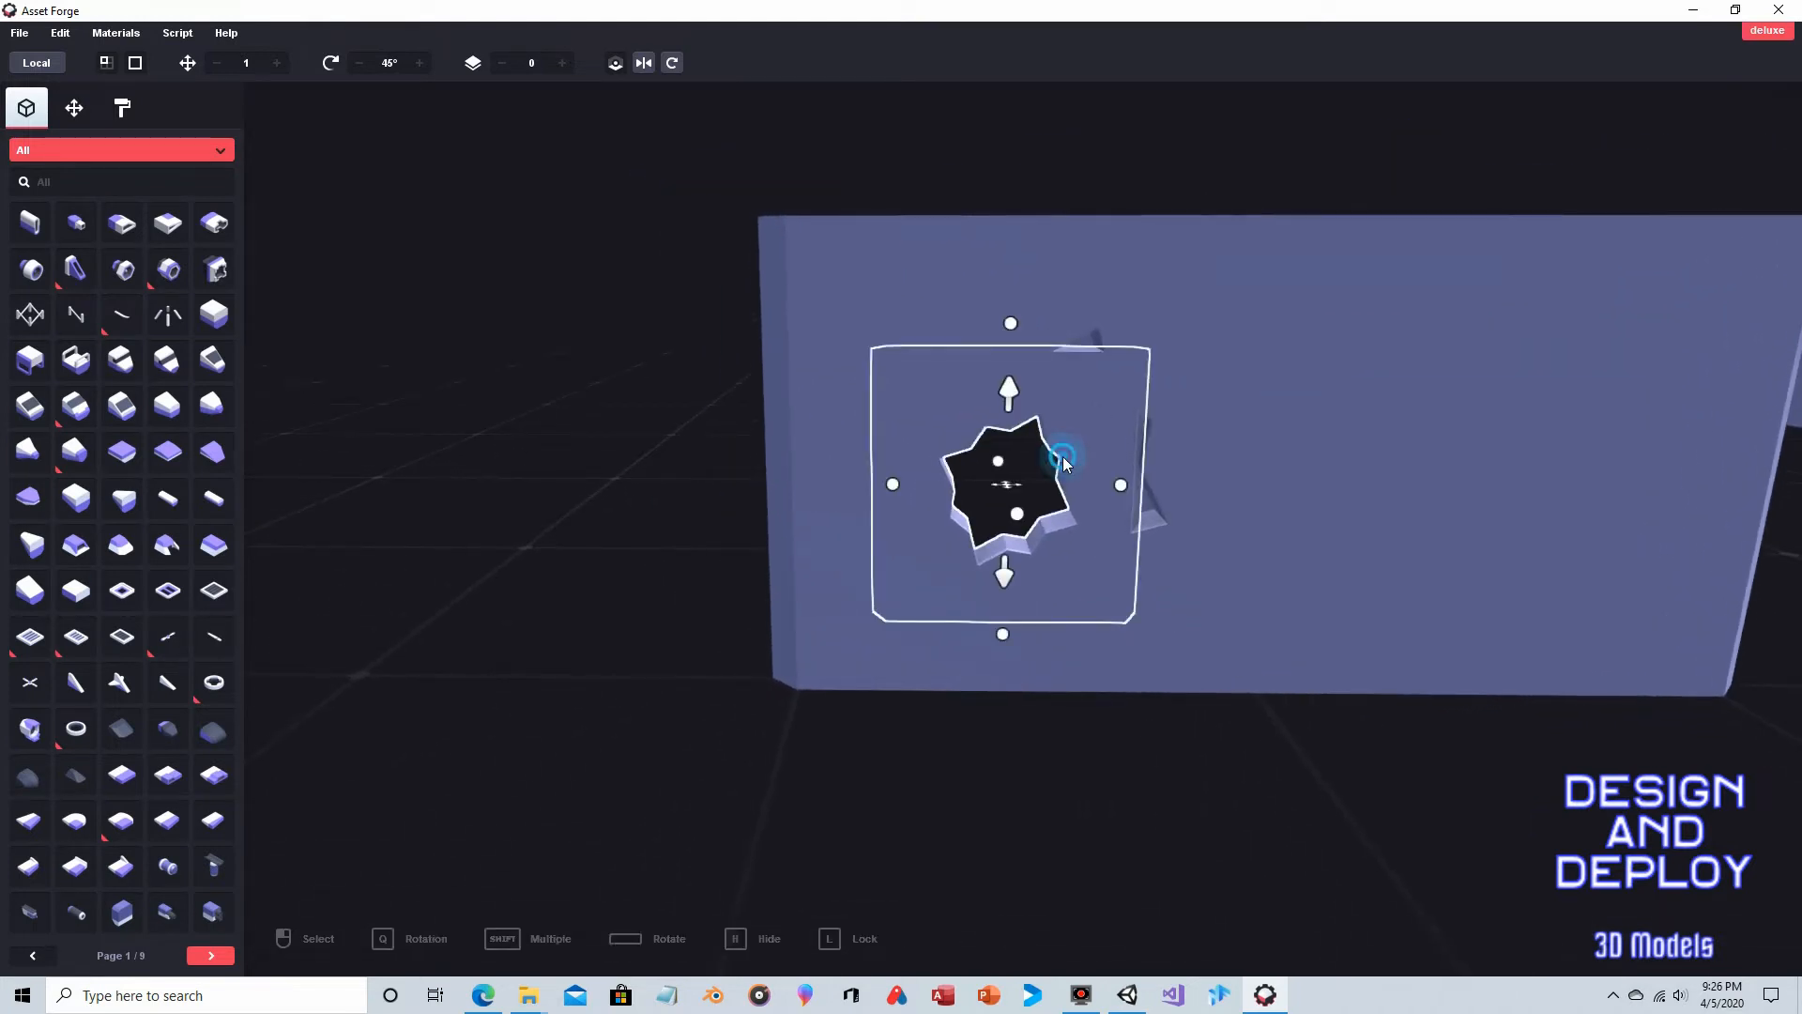
{"action": "left_click_drag", "start_coordinate": [1142, 490], "coordinate": [1171, 522]}
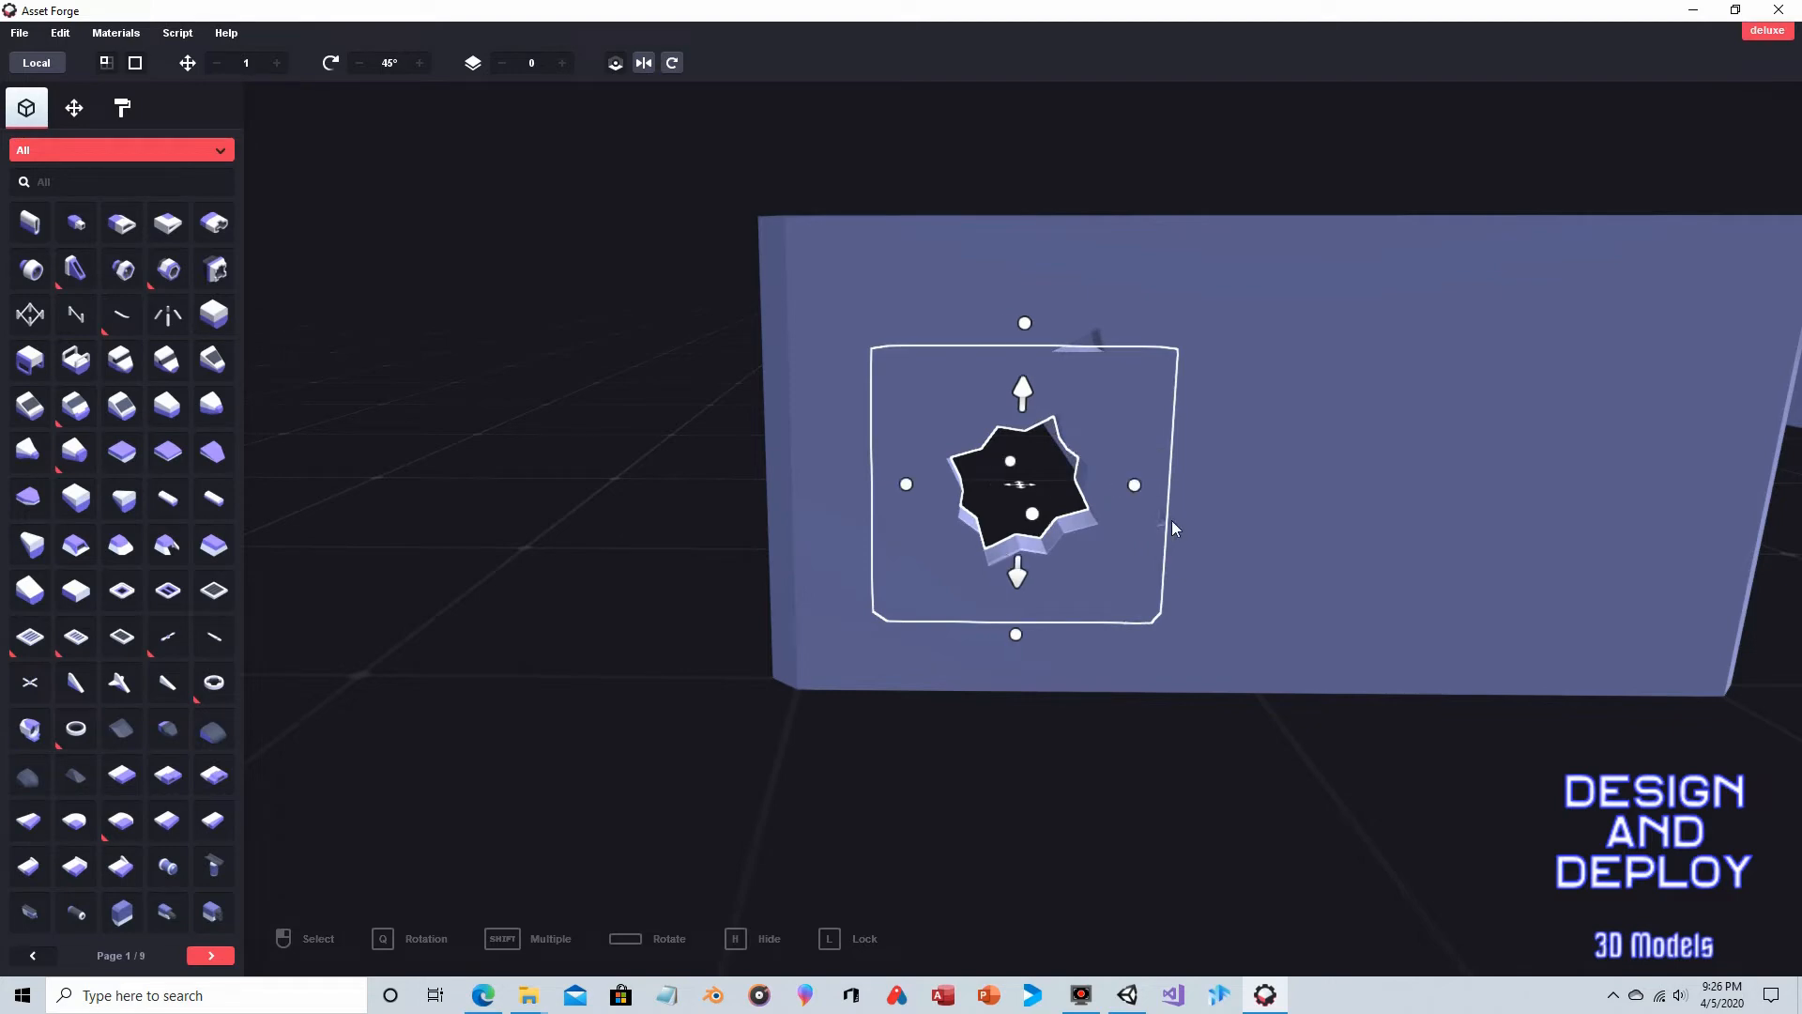
{"action": "left_click", "coordinate": [1269, 706]}
Step: Examine the star opening and the assembled walls from above, the side and the front
{"action": "right_click_drag", "start_coordinate": [1272, 704], "coordinate": [1207, 279]}
{"action": "right_click_drag", "start_coordinate": [1363, 242], "coordinate": [783, 154]}
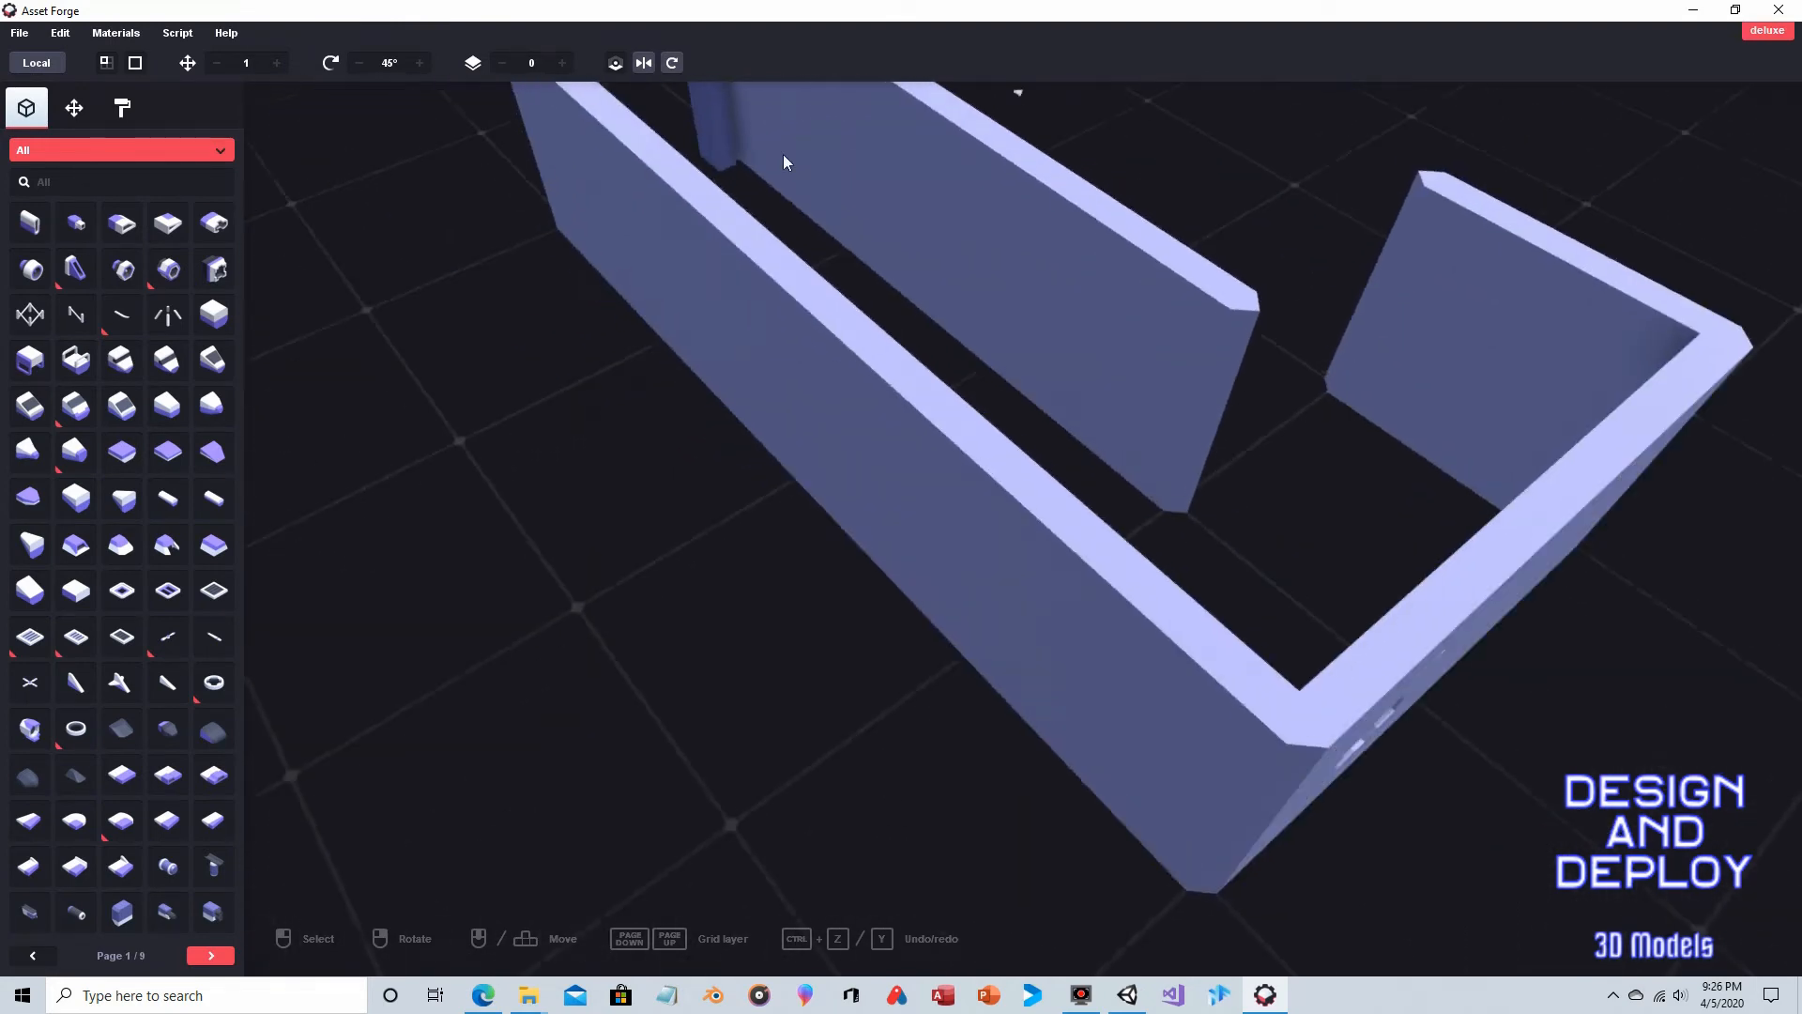
{"action": "mouse_move", "coordinate": [1488, 781]}
{"action": "right_mouse_down"}
{"action": "mouse_move", "coordinate": [1180, 555]}
{"action": "mouse_move", "coordinate": [1208, 616]}
{"action": "right_mouse_up"}
{"action": "scroll", "coordinate": [1226, 563], "scroll_direction": "down", "scroll_amount": 5}
{"action": "scroll", "coordinate": [1207, 612], "scroll_direction": "down", "scroll_amount": 3}
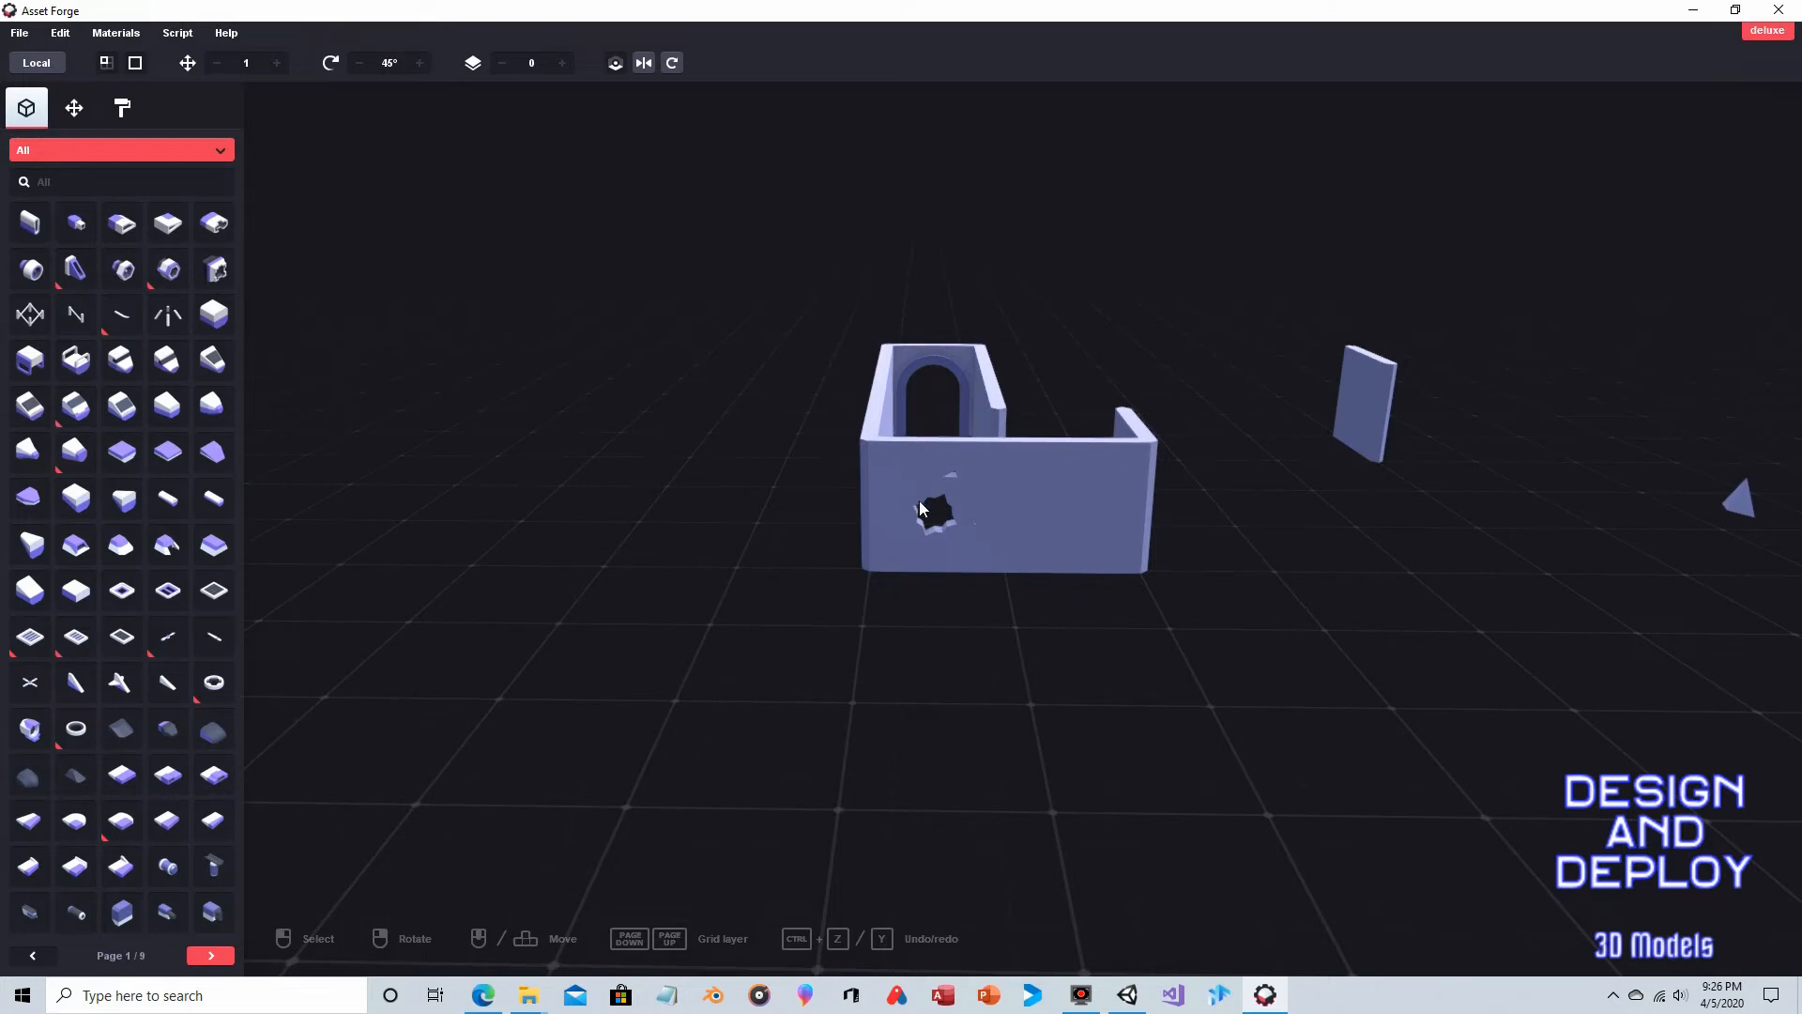
{"action": "right_click_drag", "start_coordinate": [944, 516], "coordinate": [999, 553]}
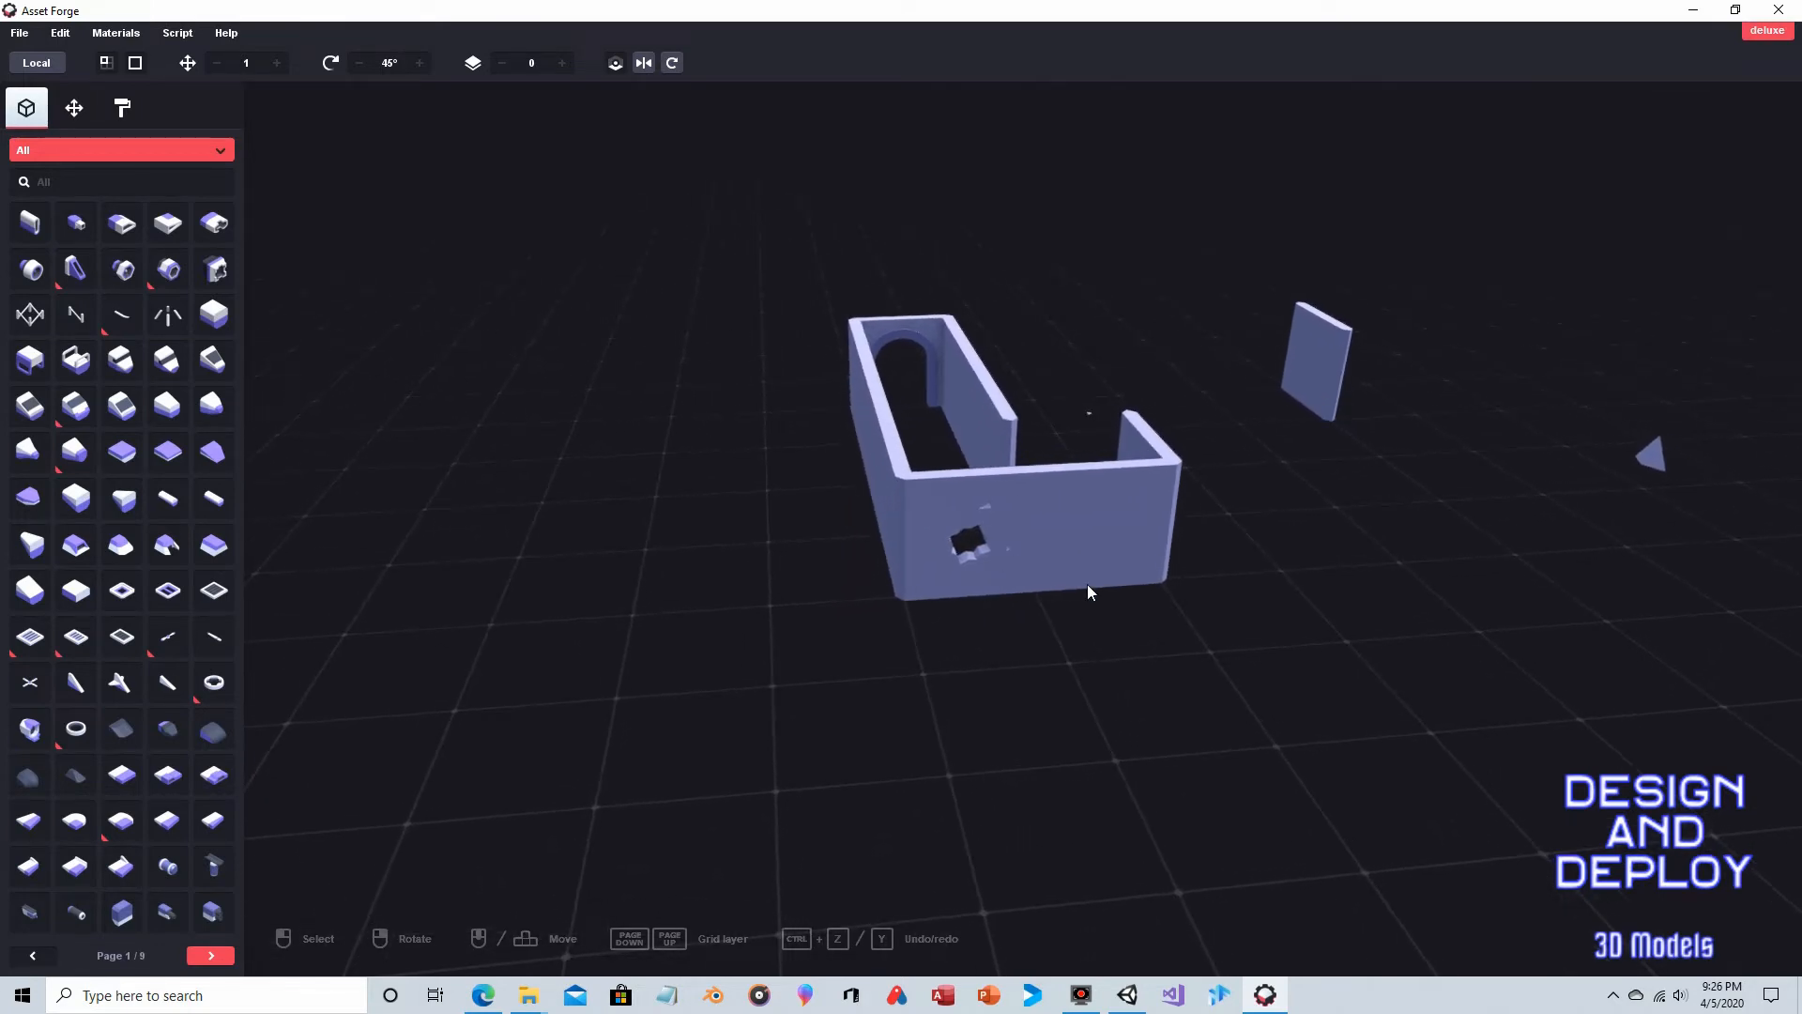
{"action": "right_click_drag", "start_coordinate": [1119, 702], "coordinate": [1183, 633]}
Step: Duplicate the L-shaped front corner wall and move the copy out in front of the structure
{"action": "left_click", "coordinate": [1344, 368]}
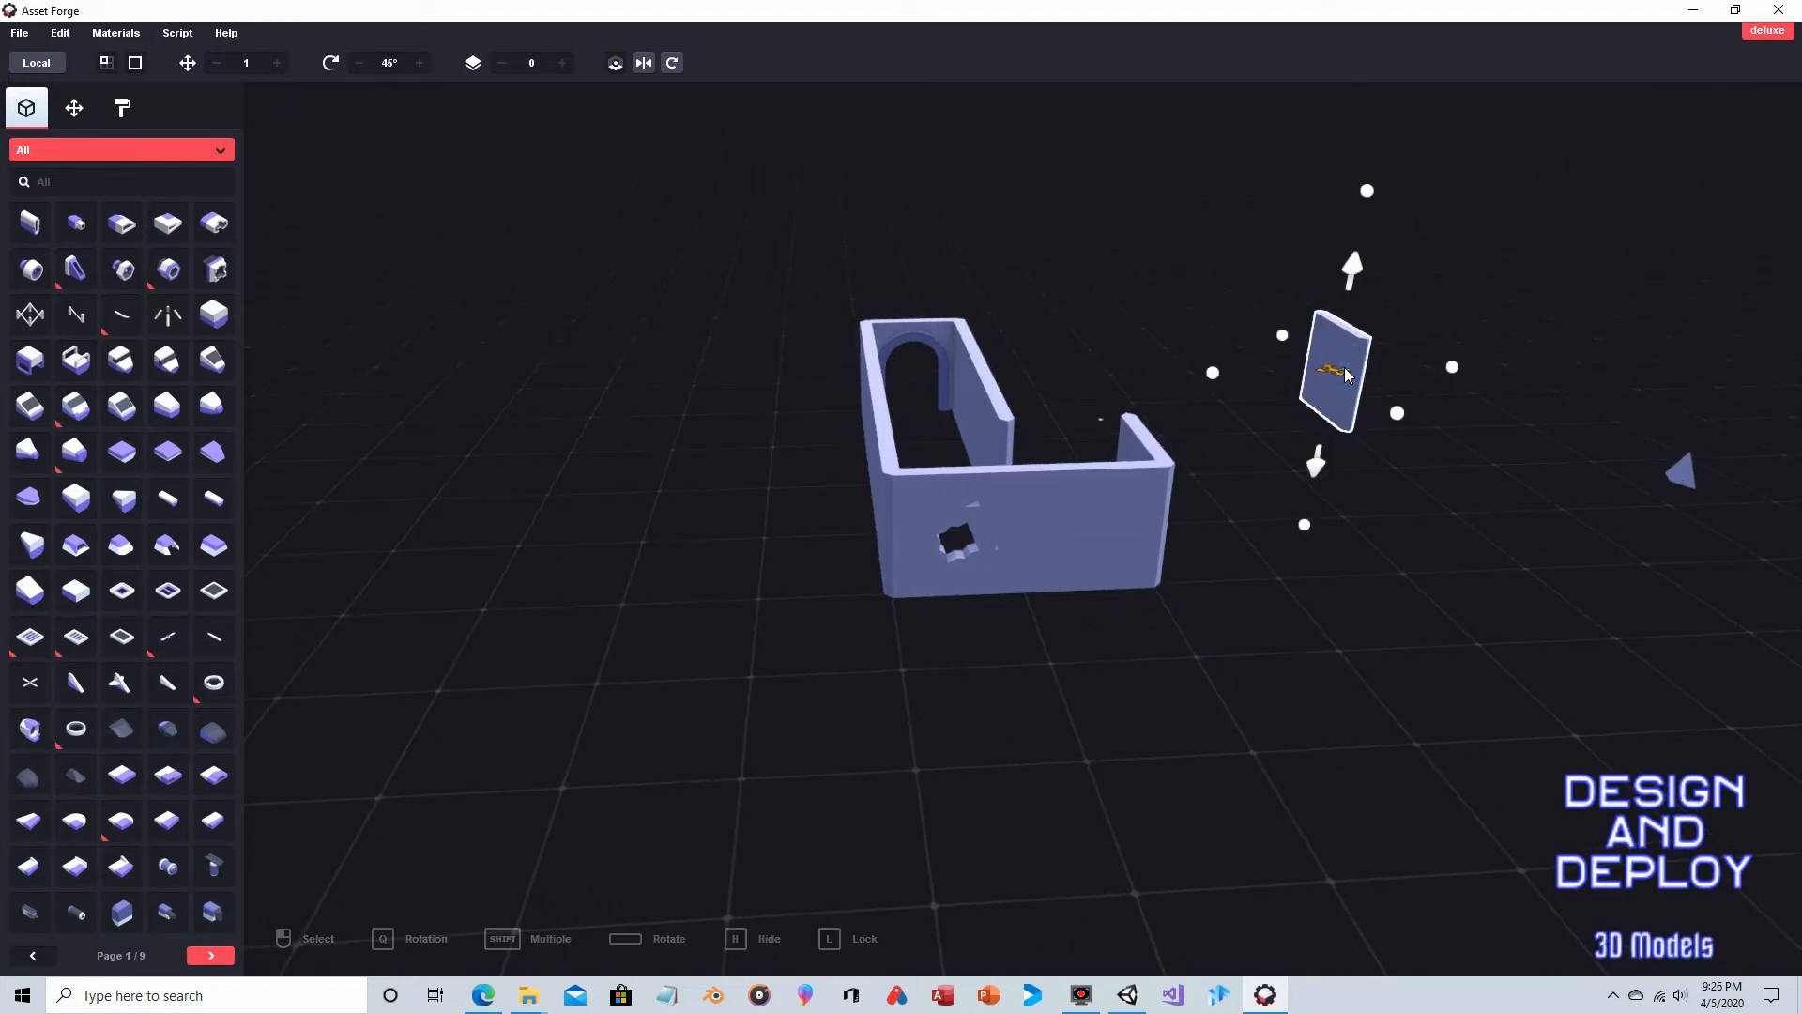
{"action": "left_click", "coordinate": [1117, 546]}
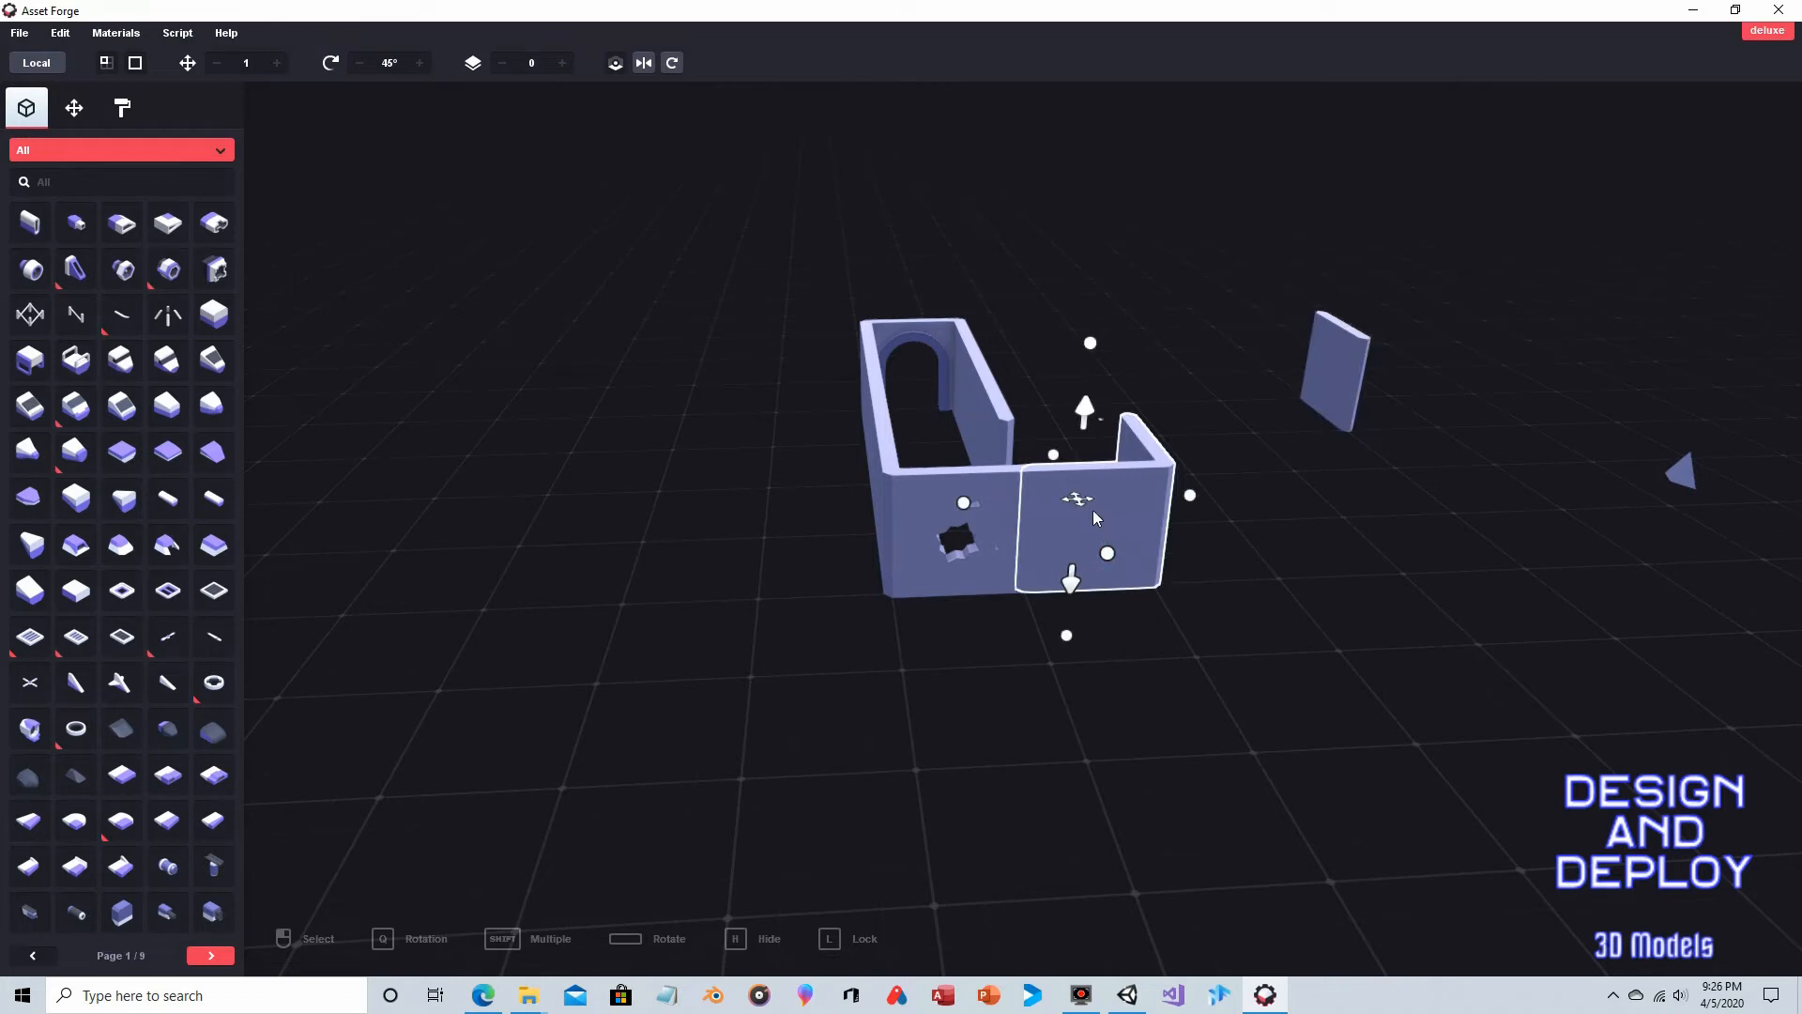
{"action": "key", "text": "ctrl+d"}
{"action": "mouse_move", "coordinate": [1094, 517]}
{"action": "left_mouse_down"}
{"action": "mouse_move", "coordinate": [1038, 526]}
{"action": "mouse_move", "coordinate": [1025, 596]}
{"action": "mouse_move", "coordinate": [1089, 646]}
{"action": "left_mouse_up"}
{"action": "mouse_move", "coordinate": [1088, 646]}
{"action": "right_mouse_down"}
{"action": "mouse_move", "coordinate": [1396, 695]}
{"action": "mouse_move", "coordinate": [1314, 688]}
{"action": "right_mouse_up"}
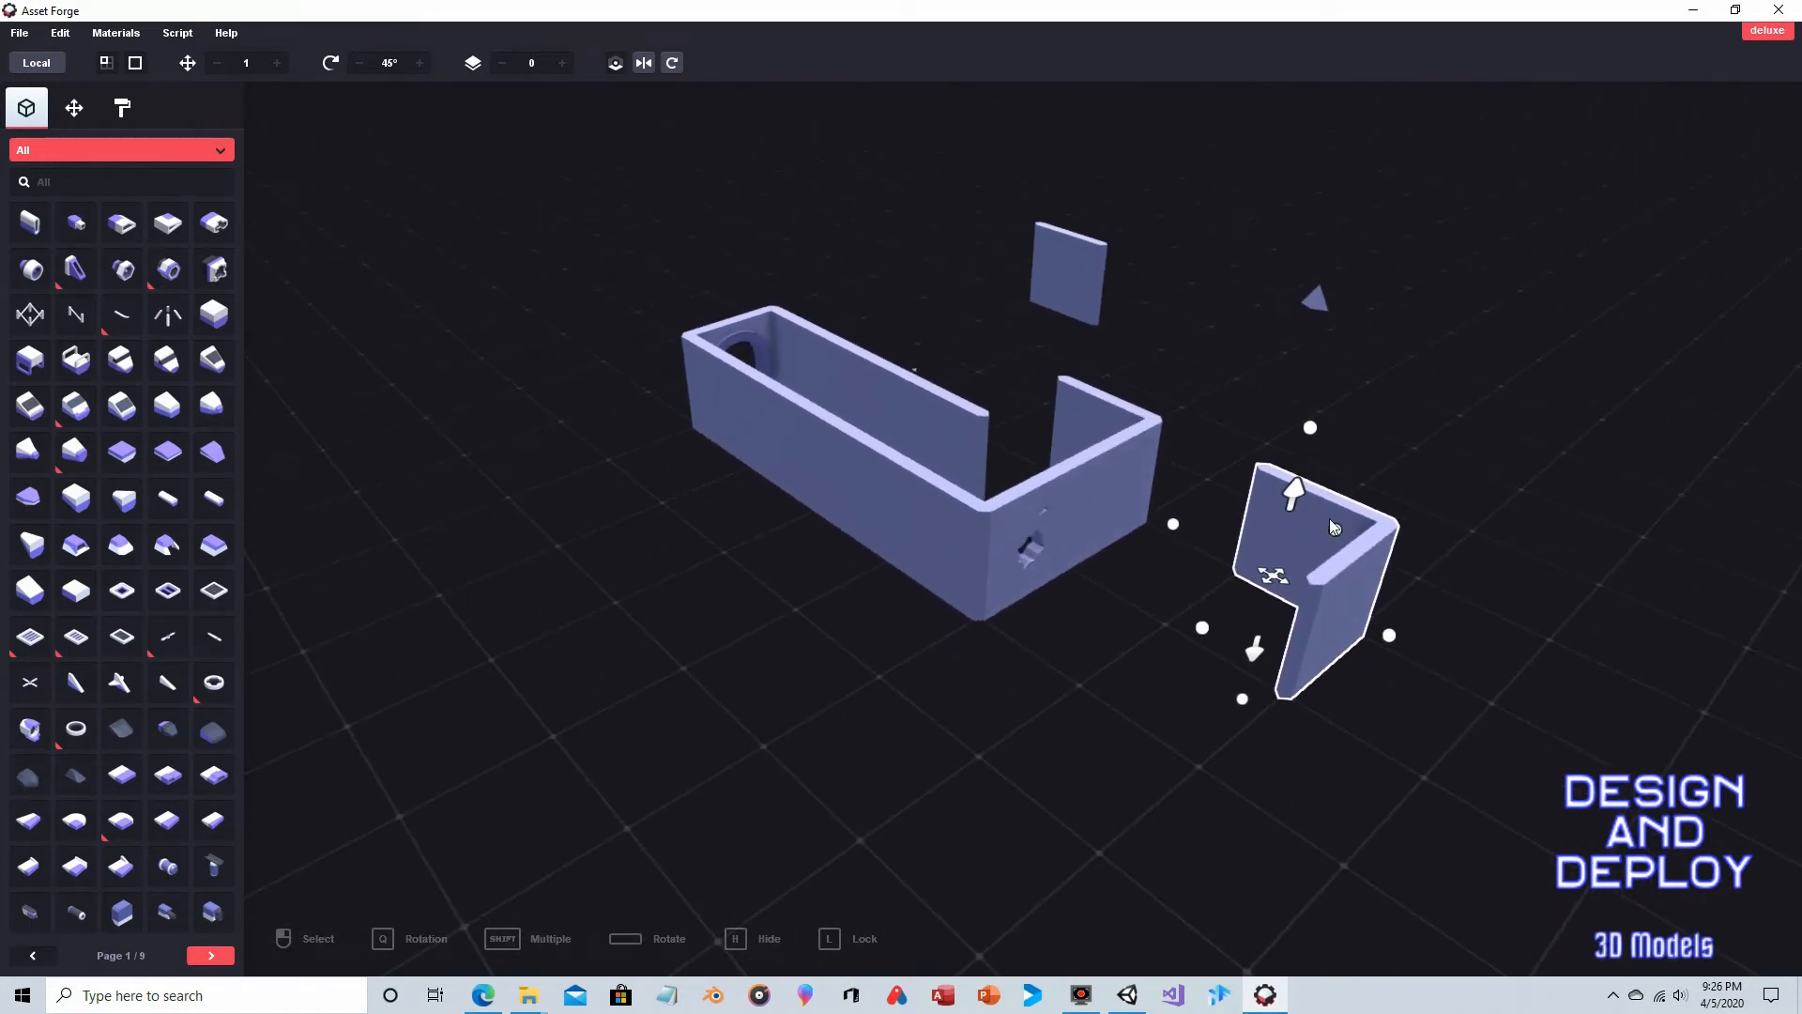
Step: Rotate the copied corner wall and place it at the front corner of the structure on the star-opening side
{"action": "left_click", "coordinate": [674, 63]}
{"action": "left_click", "coordinate": [674, 63]}
{"action": "left_click_drag", "start_coordinate": [1274, 569], "coordinate": [985, 629]}
{"action": "right_click_drag", "start_coordinate": [1179, 576], "coordinate": [937, 578]}
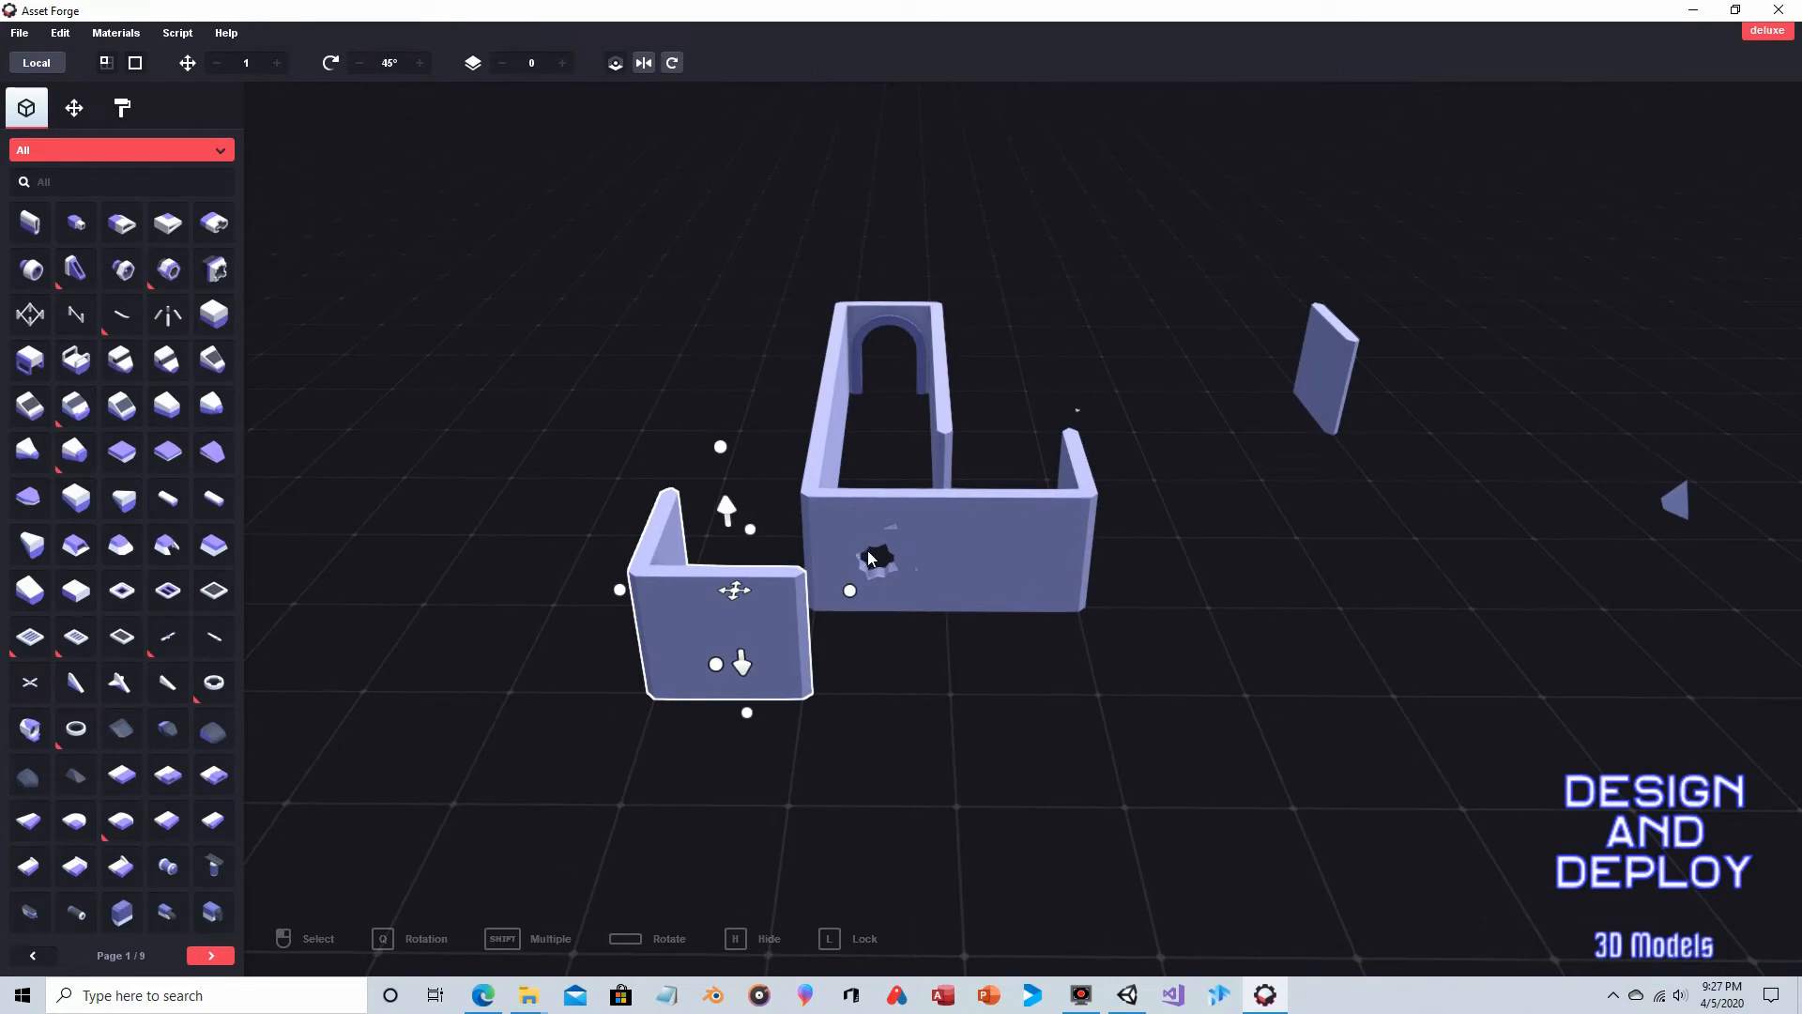
Step: Move the loose flat wall panel to the structure, rotate it in 45° increments and join it to the detached corner wall's front side
{"action": "left_click", "coordinate": [1337, 353]}
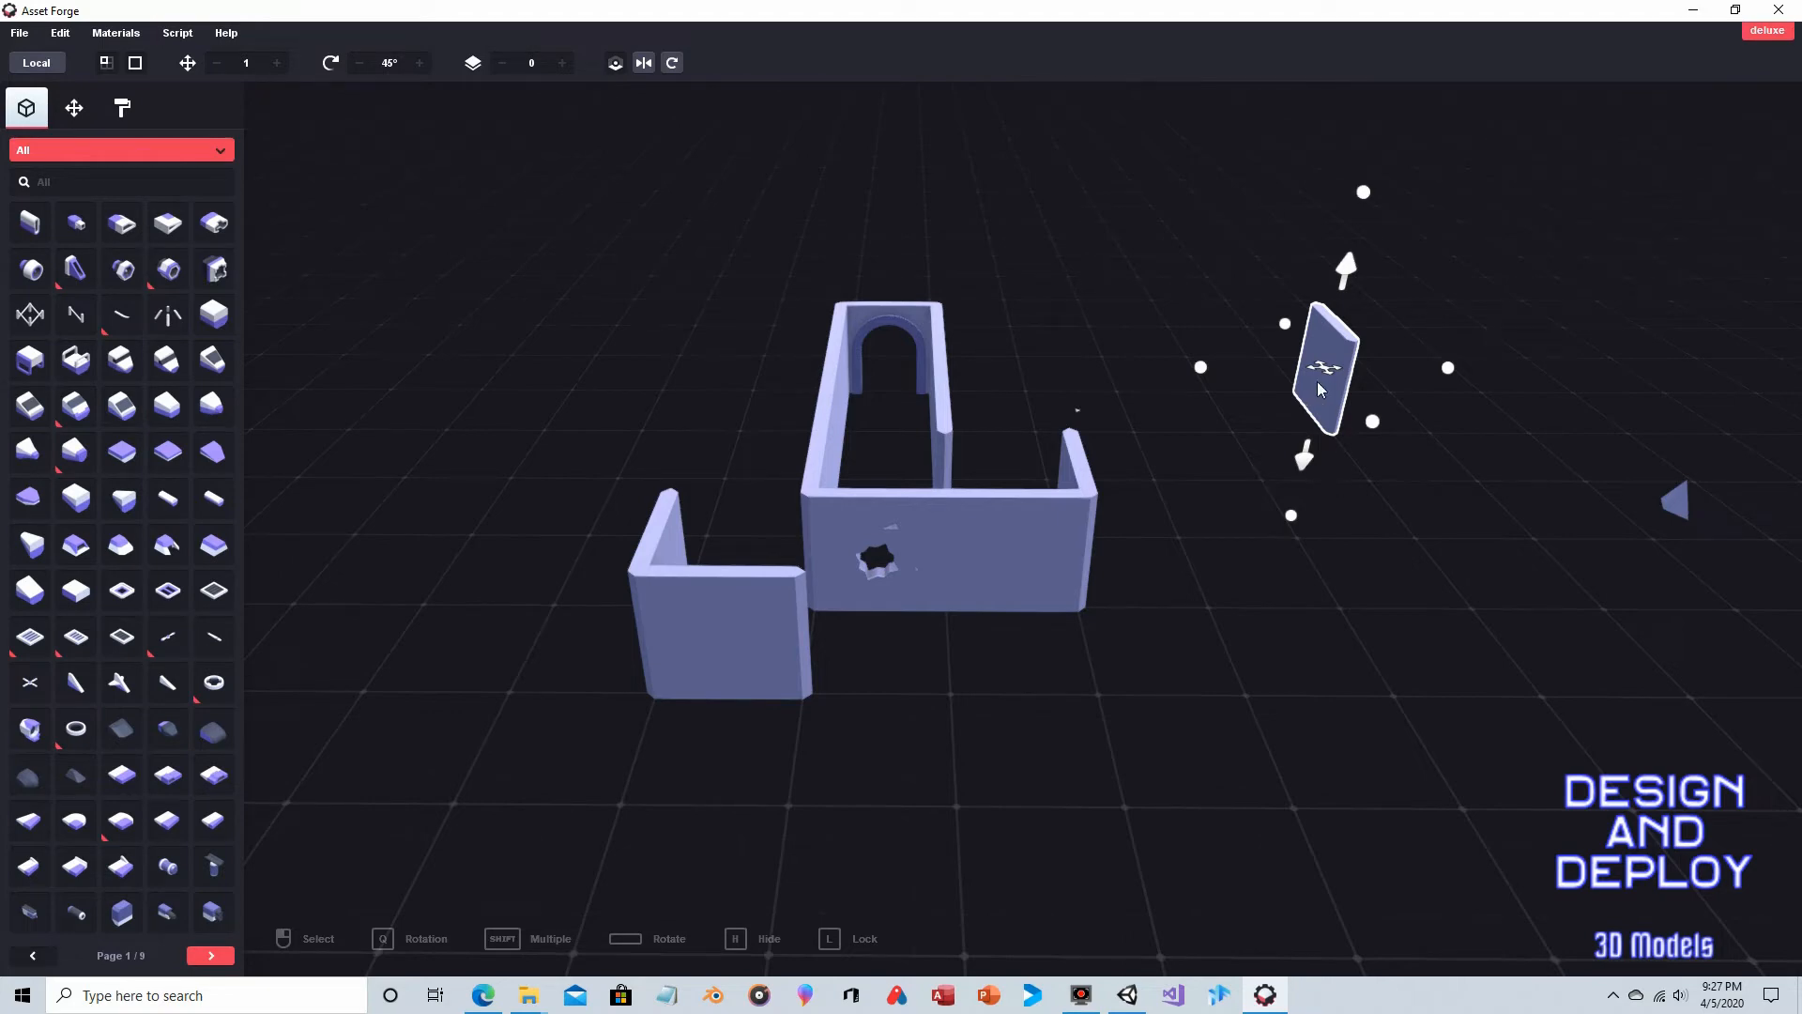
{"action": "left_click_drag", "start_coordinate": [1319, 389], "coordinate": [983, 618]}
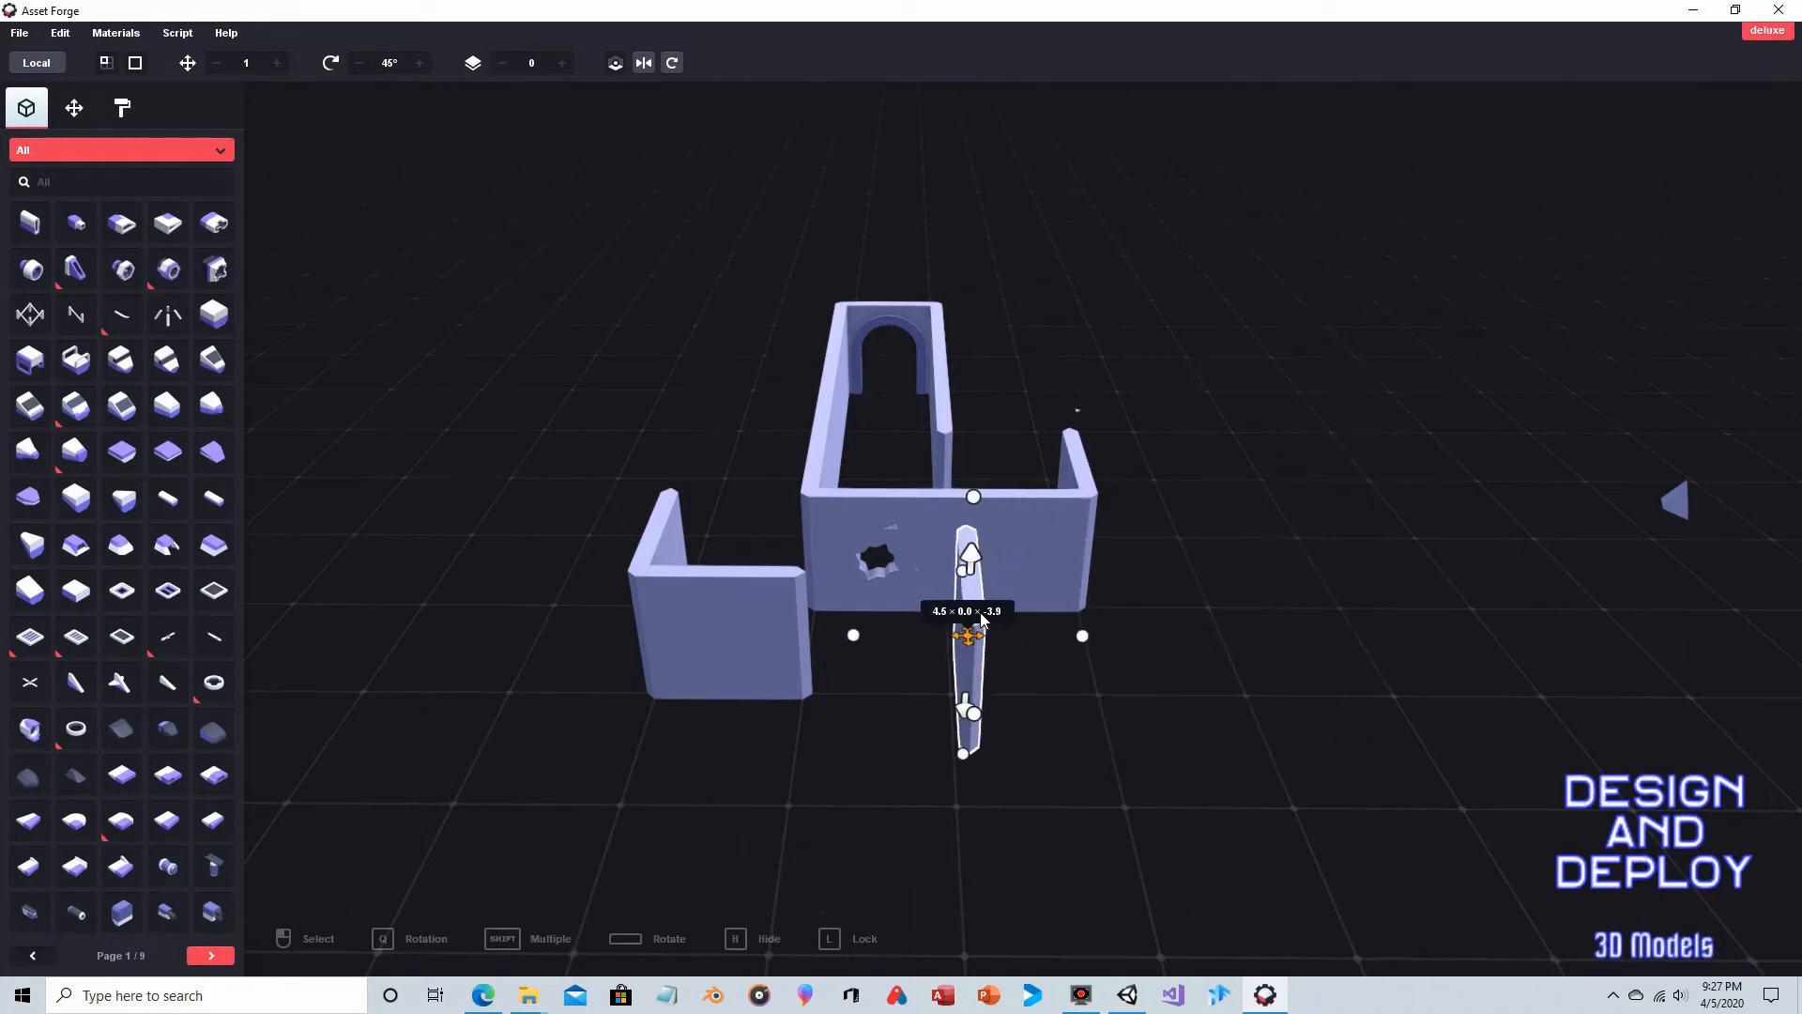
{"action": "right_click_drag", "start_coordinate": [1158, 579], "coordinate": [1198, 595]}
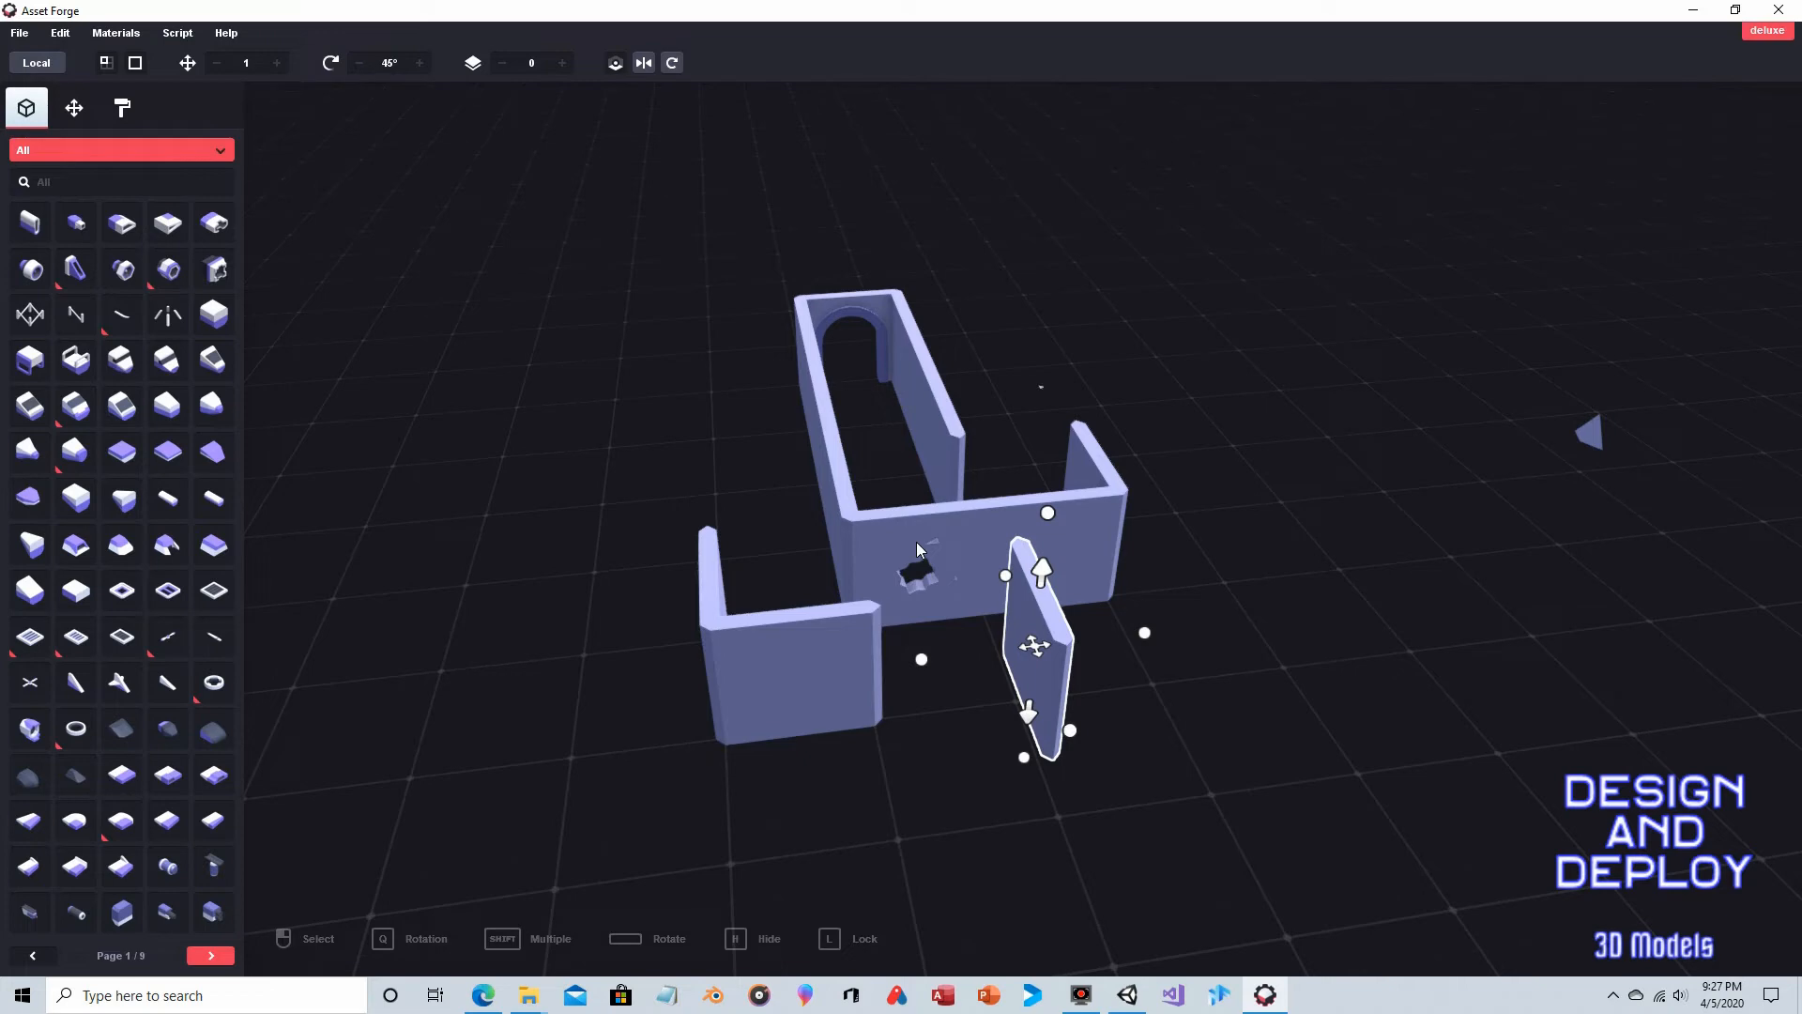
{"action": "scroll", "coordinate": [976, 548], "scroll_direction": "up", "scroll_amount": 3}
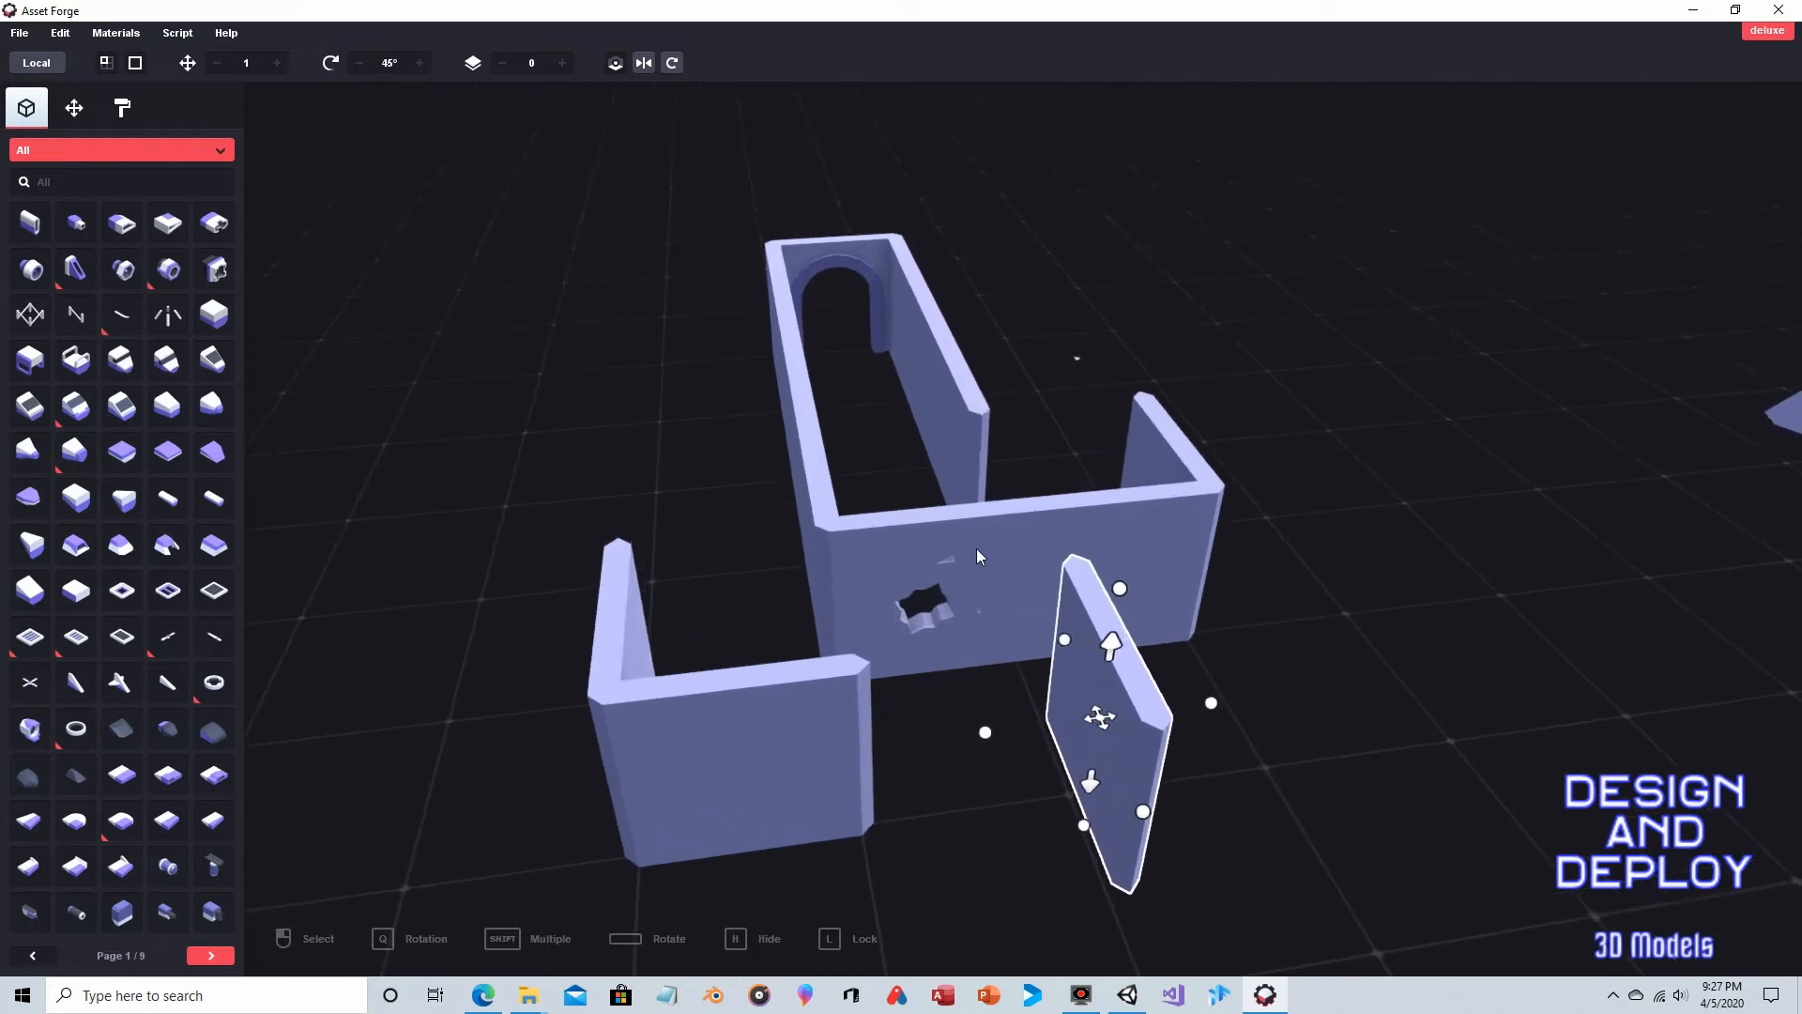
{"action": "right_click_drag", "start_coordinate": [976, 548], "coordinate": [990, 491]}
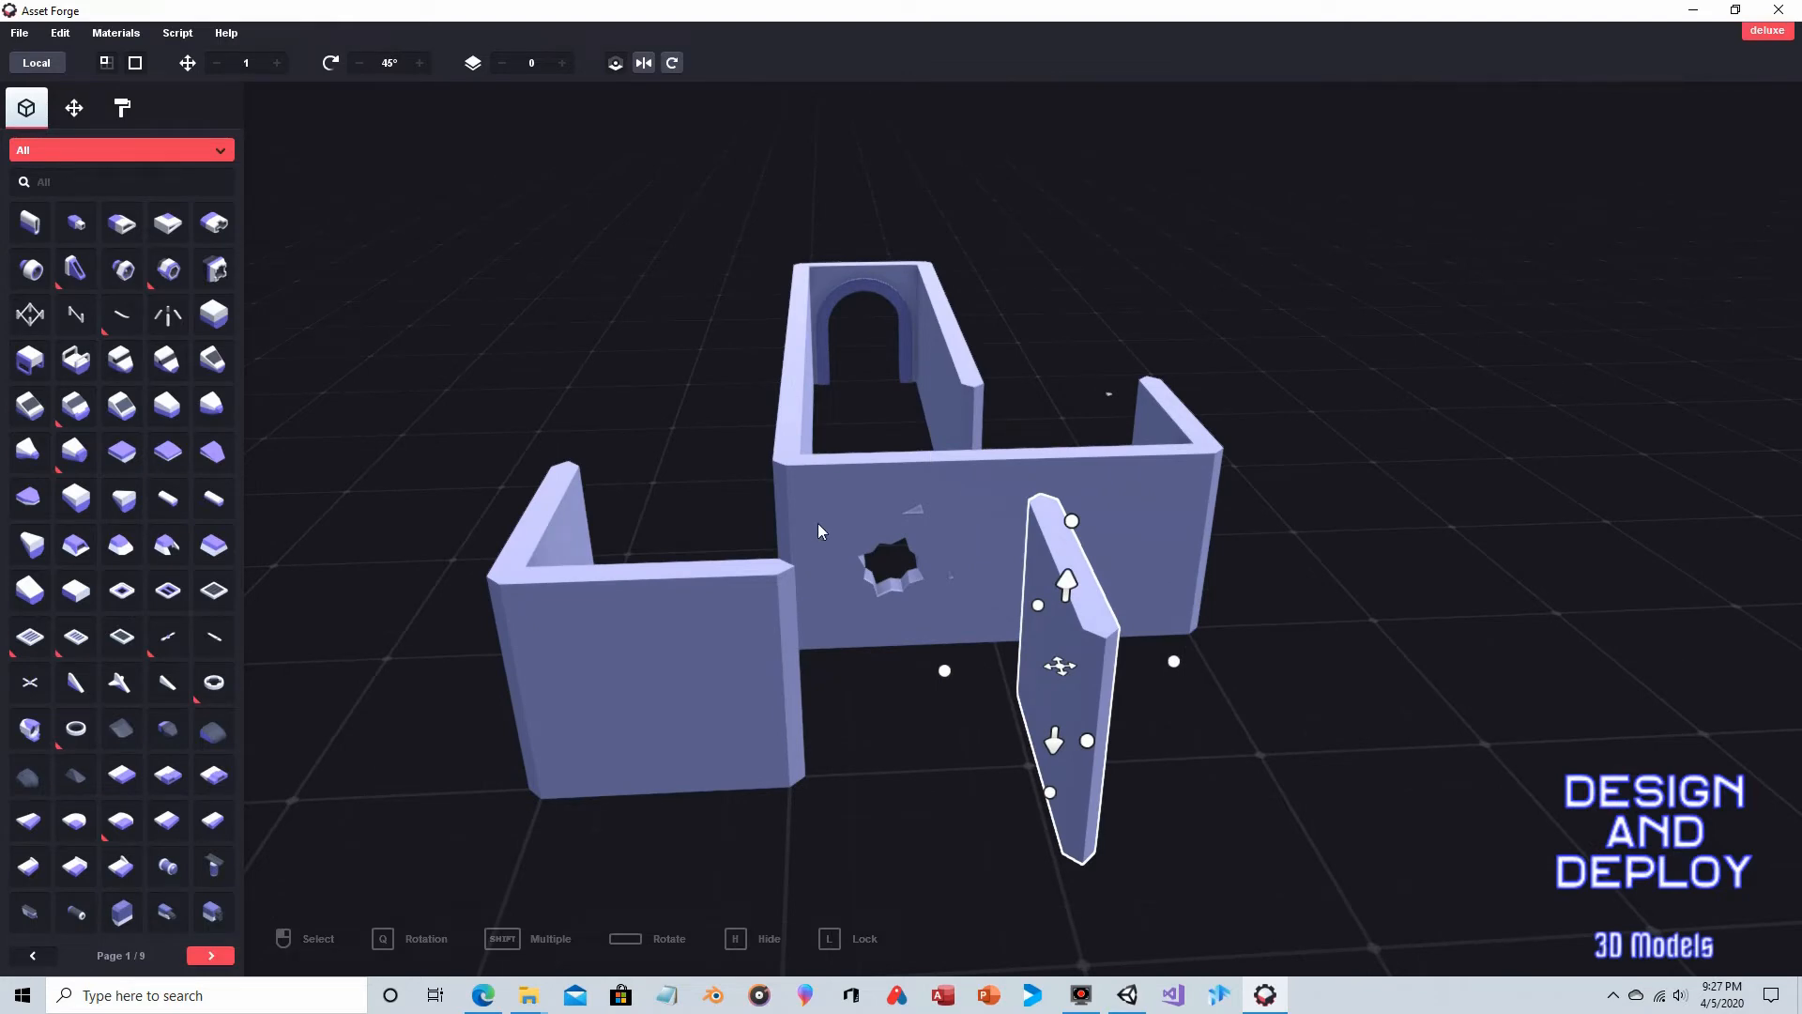
{"action": "left_click", "coordinate": [672, 63]}
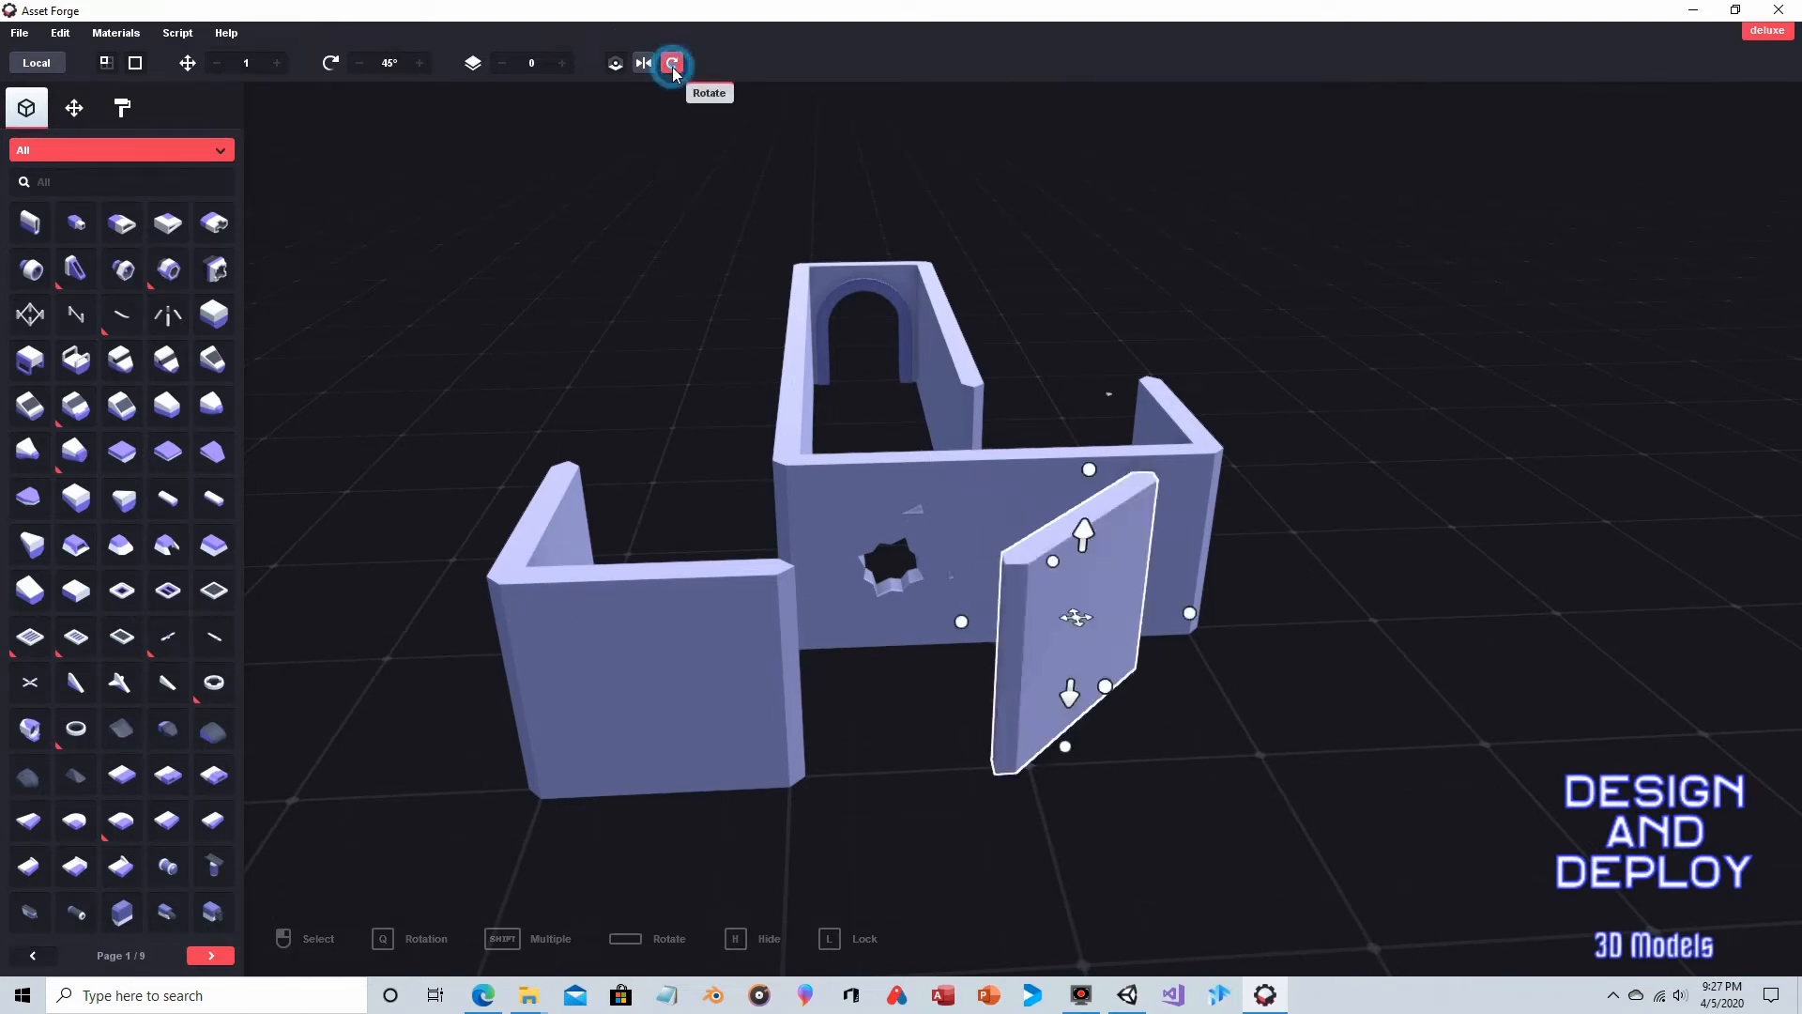
{"action": "left_click", "coordinate": [672, 63]}
{"action": "left_click_drag", "start_coordinate": [1137, 612], "coordinate": [906, 682]}
Step: Duplicate three panels of the long side wall together and move the copies outward to extend the detached corner wall
{"action": "right_click_drag", "start_coordinate": [656, 414], "coordinate": [1592, 416]}
{"action": "right_click_drag", "start_coordinate": [1032, 497], "coordinate": [1214, 497]}
{"action": "left_click", "coordinate": [1152, 435]}
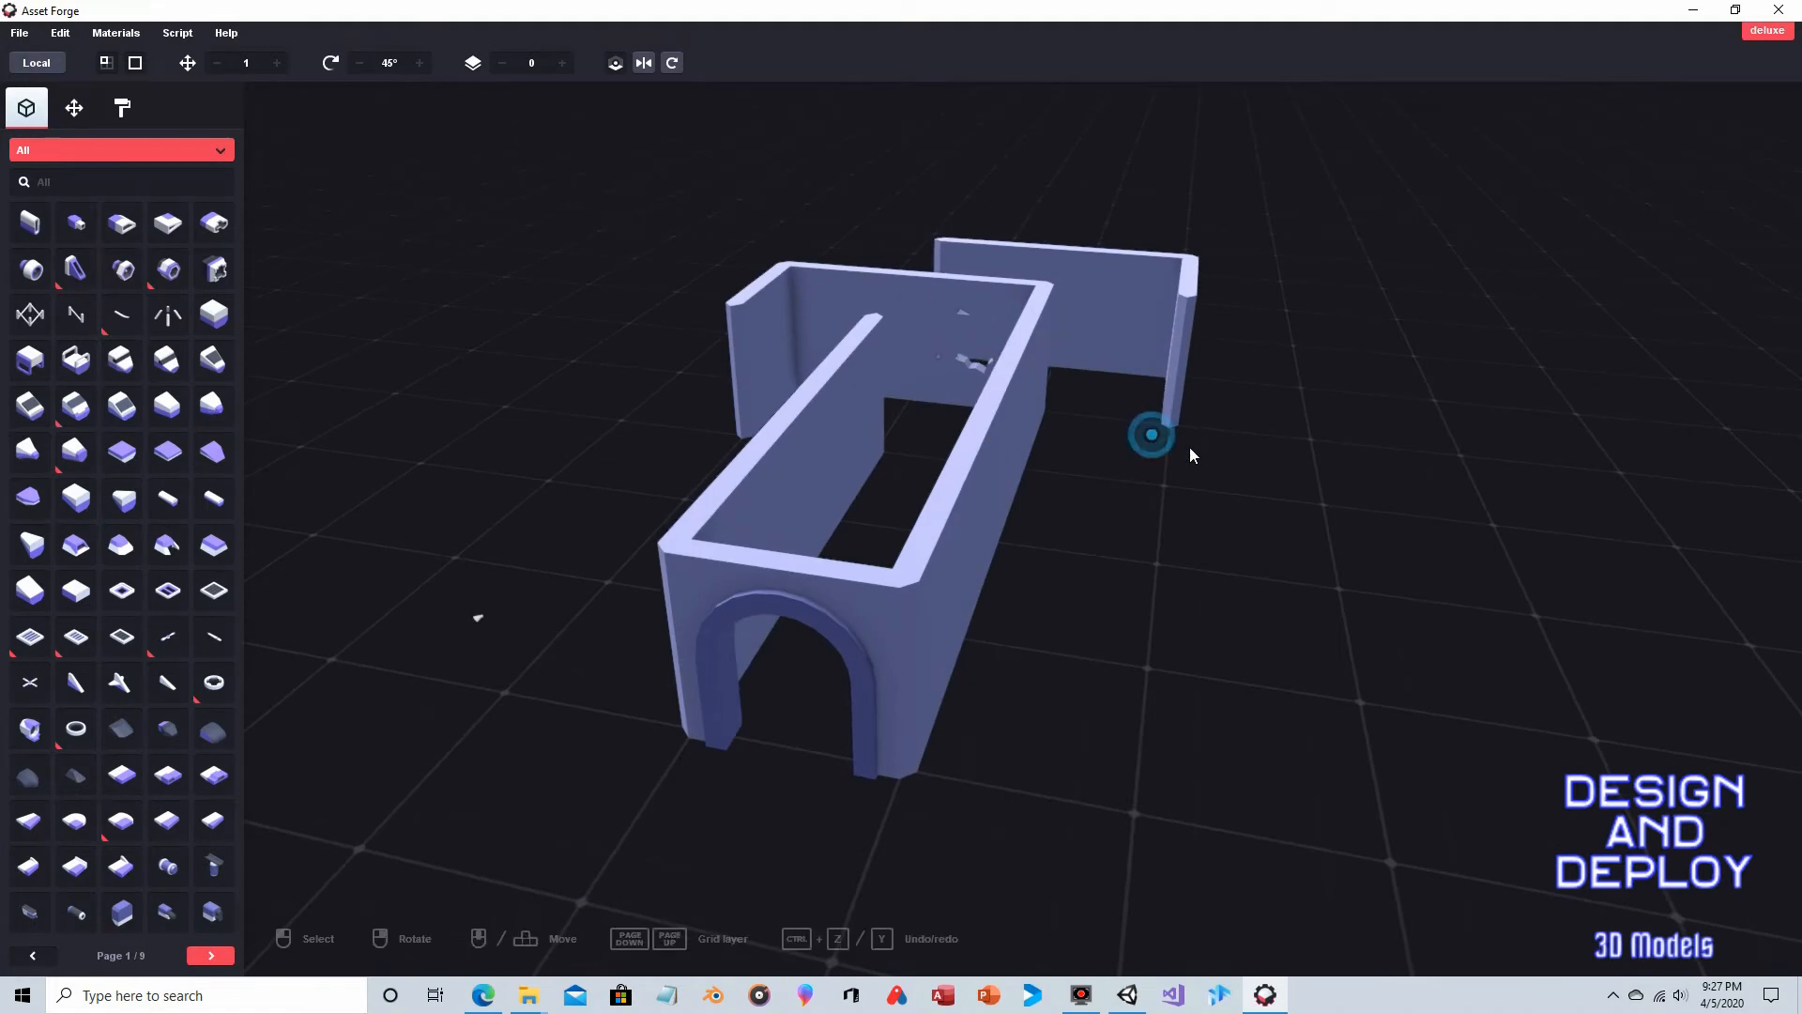
{"action": "right_click_drag", "start_coordinate": [1154, 426], "coordinate": [725, 503]}
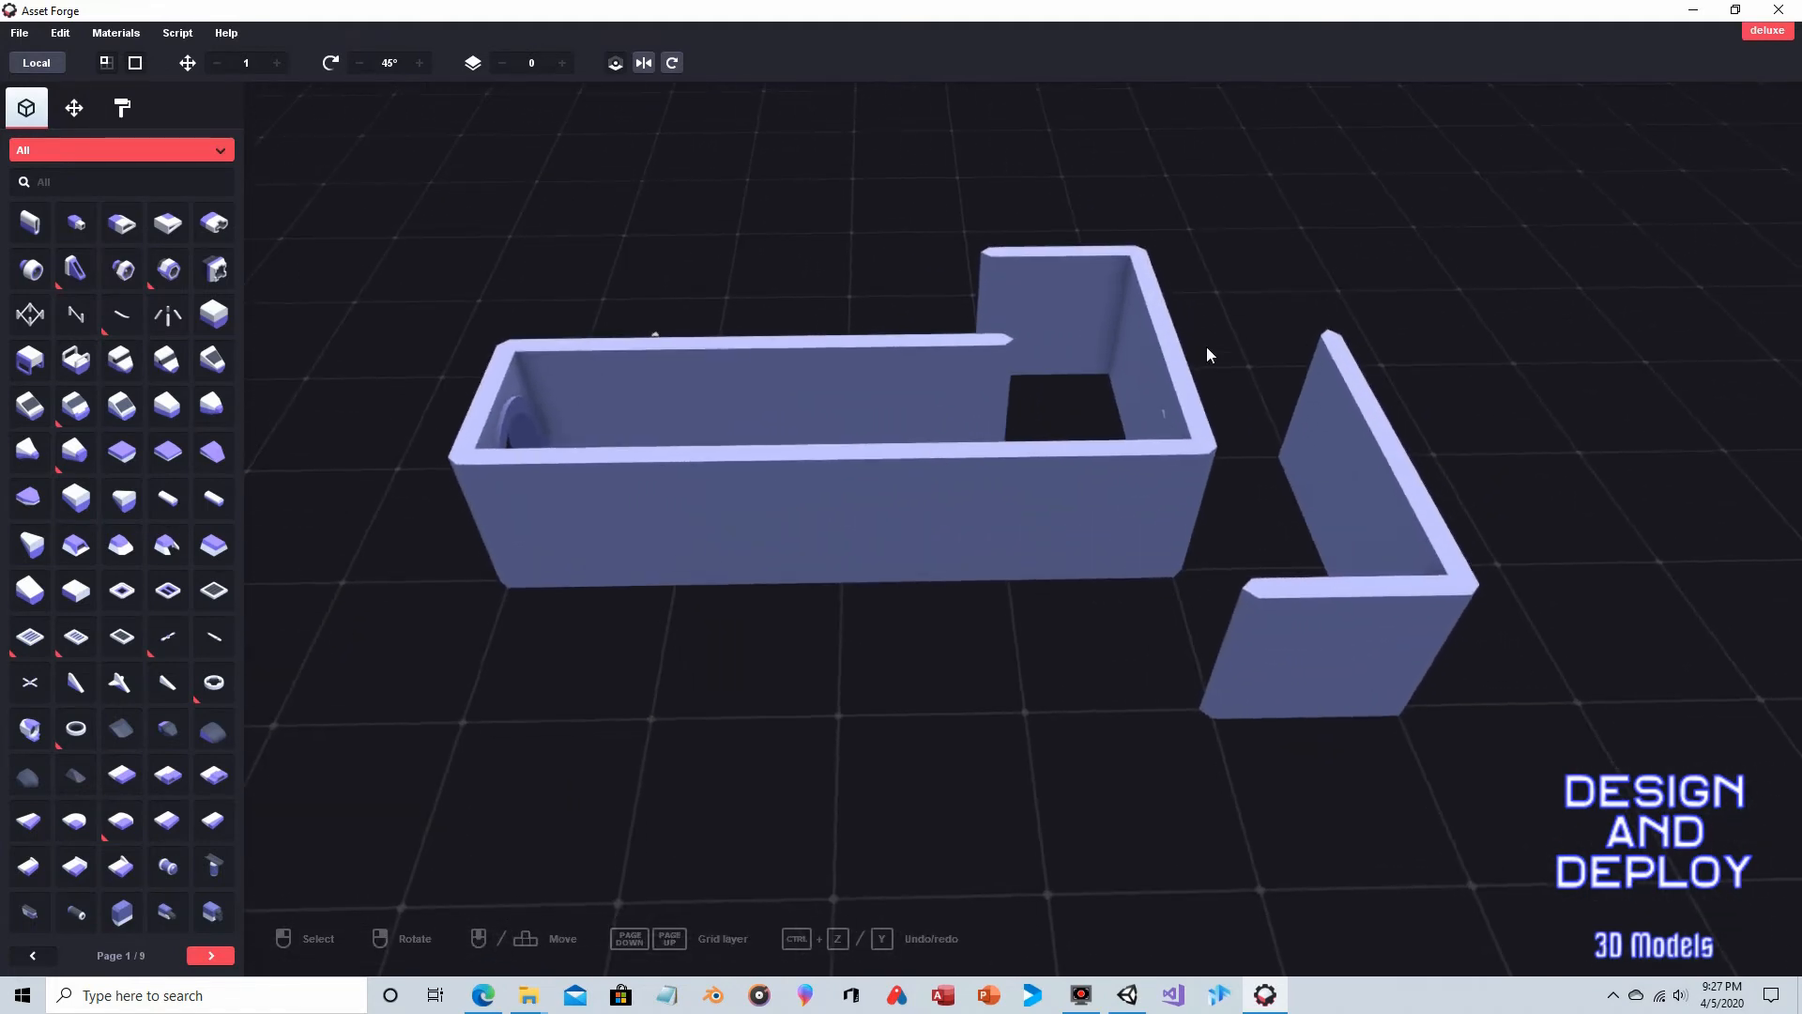
{"action": "right_click_drag", "start_coordinate": [1295, 273], "coordinate": [1278, 285]}
{"action": "mouse_move", "coordinate": [1342, 233]}
{"action": "right_mouse_down"}
{"action": "mouse_move", "coordinate": [1113, 257]}
{"action": "mouse_move", "coordinate": [1137, 241]}
{"action": "right_mouse_up"}
{"action": "left_click", "coordinate": [706, 460]}
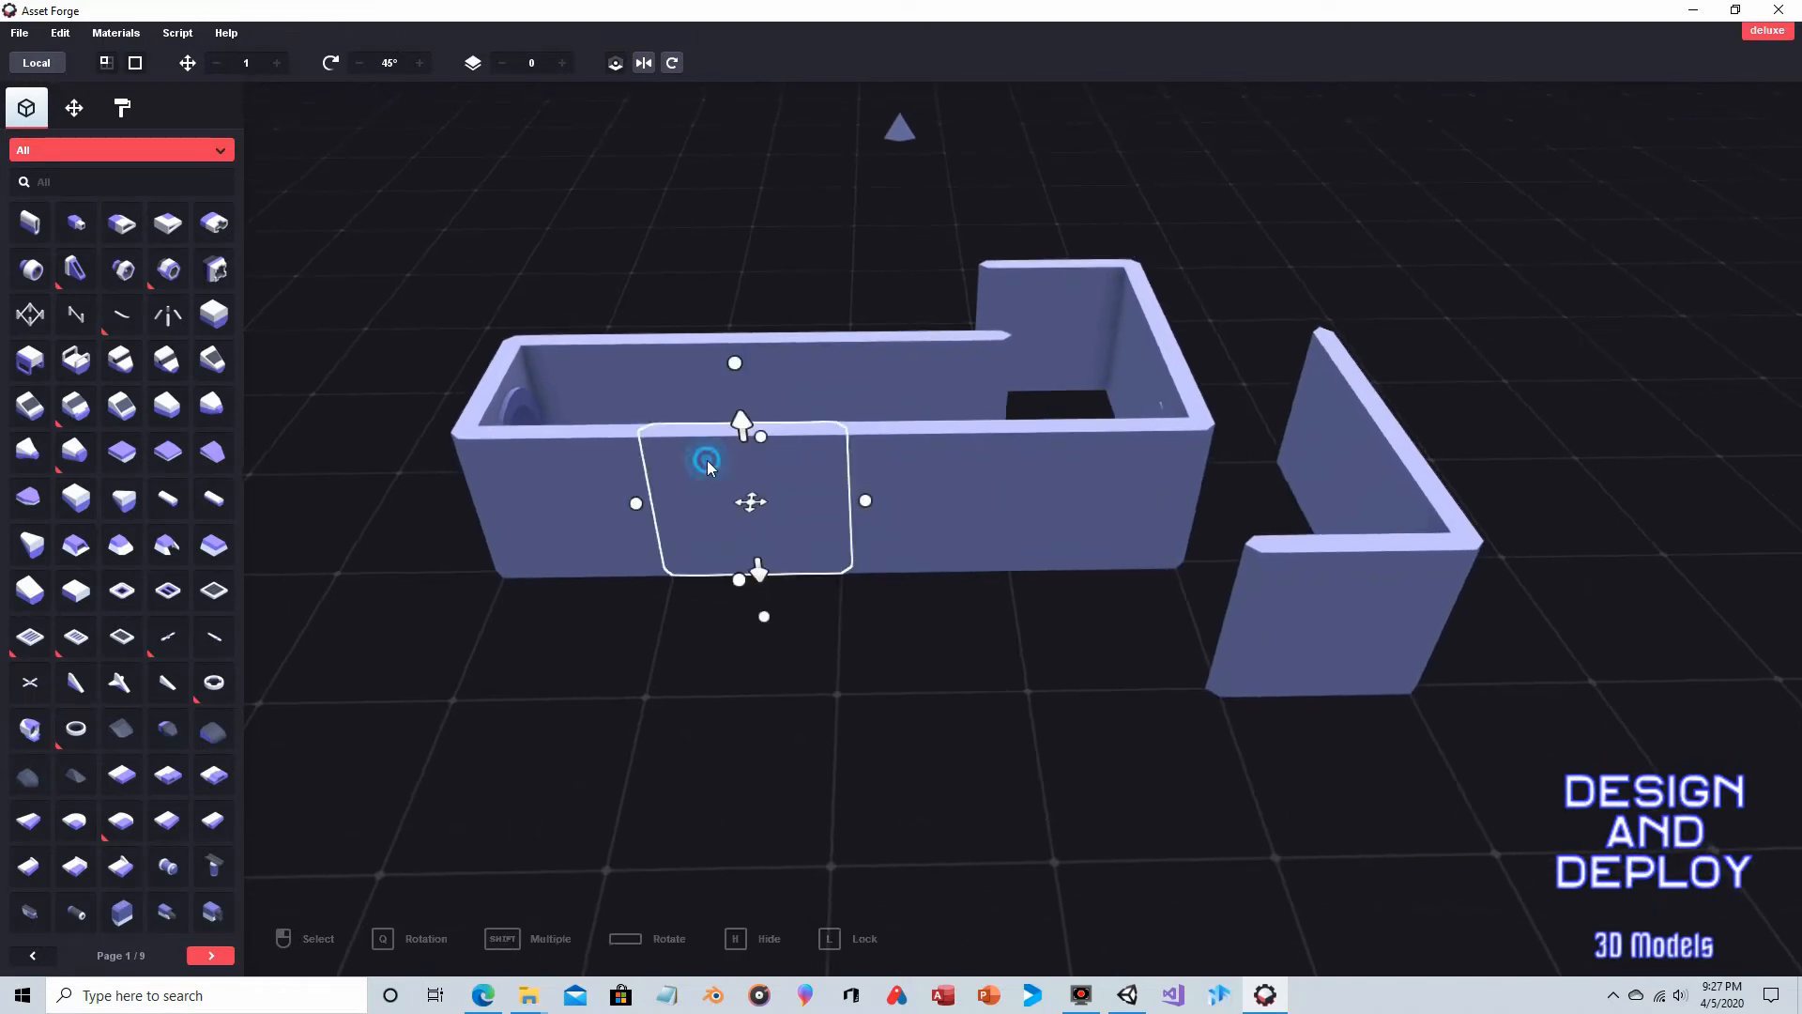
{"action": "left_click", "coordinate": [903, 455], "text": "shift"}
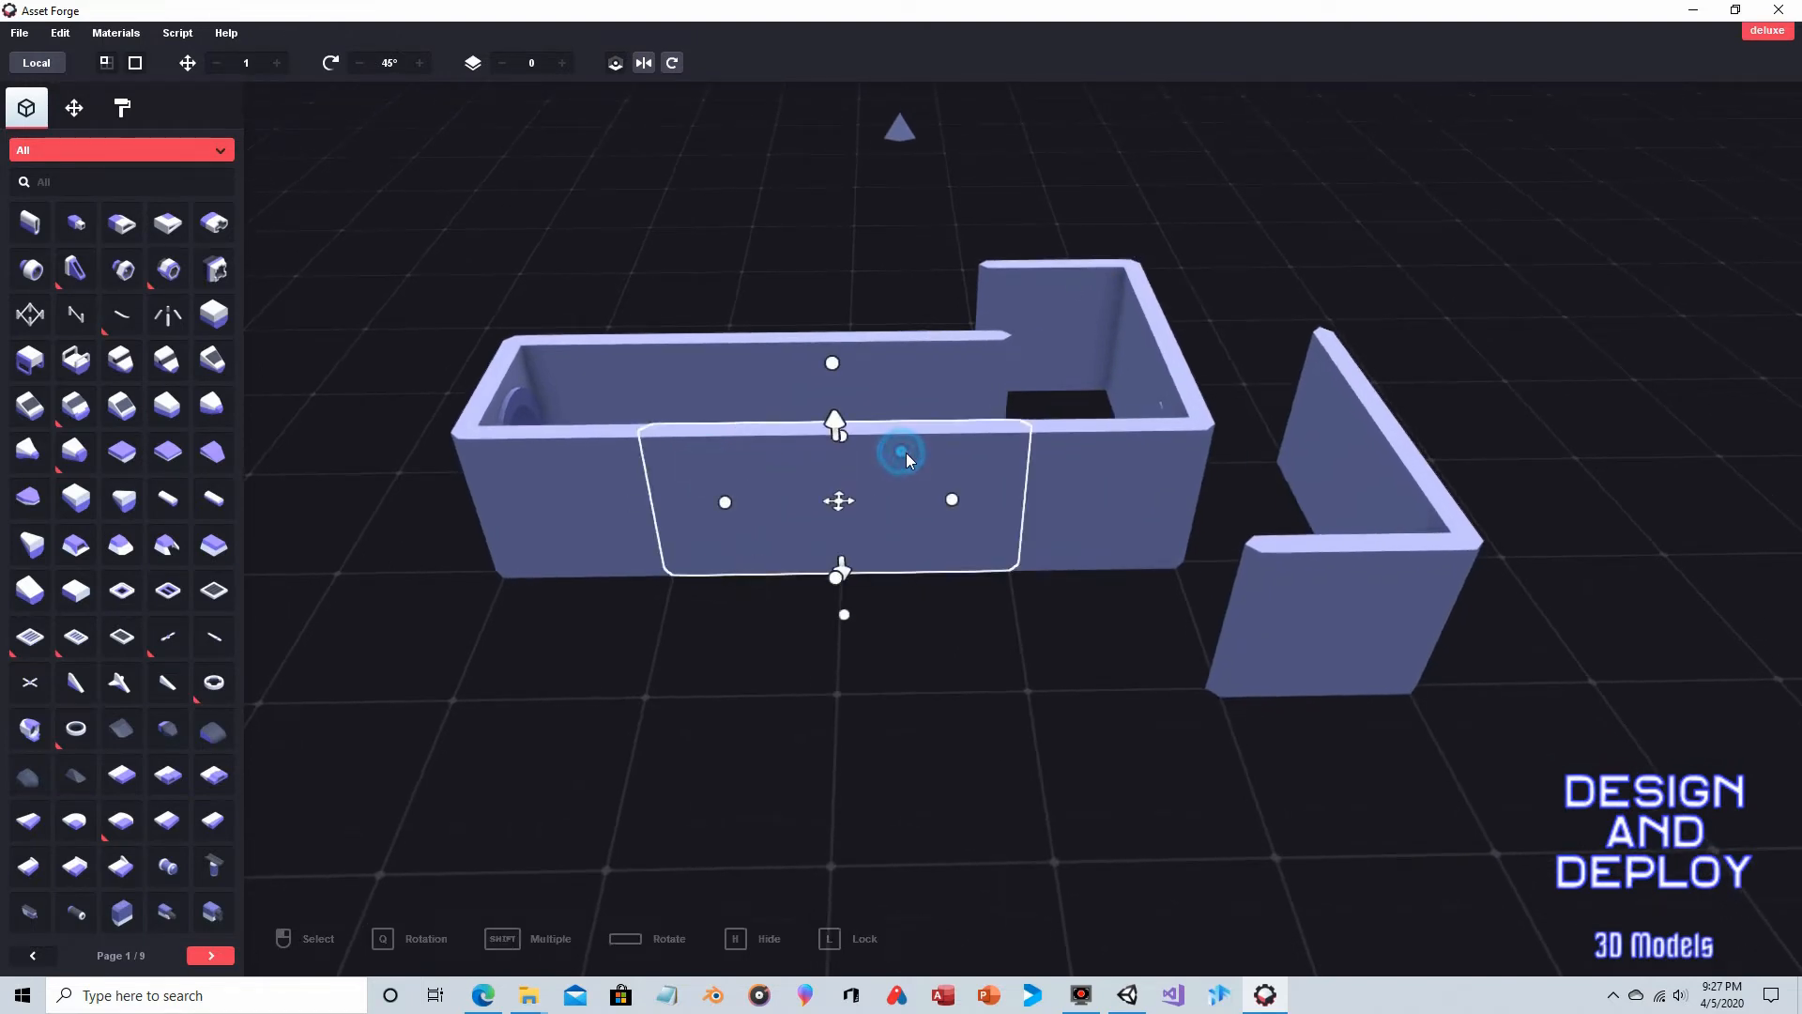
{"action": "left_click", "coordinate": [1060, 499], "text": "shift"}
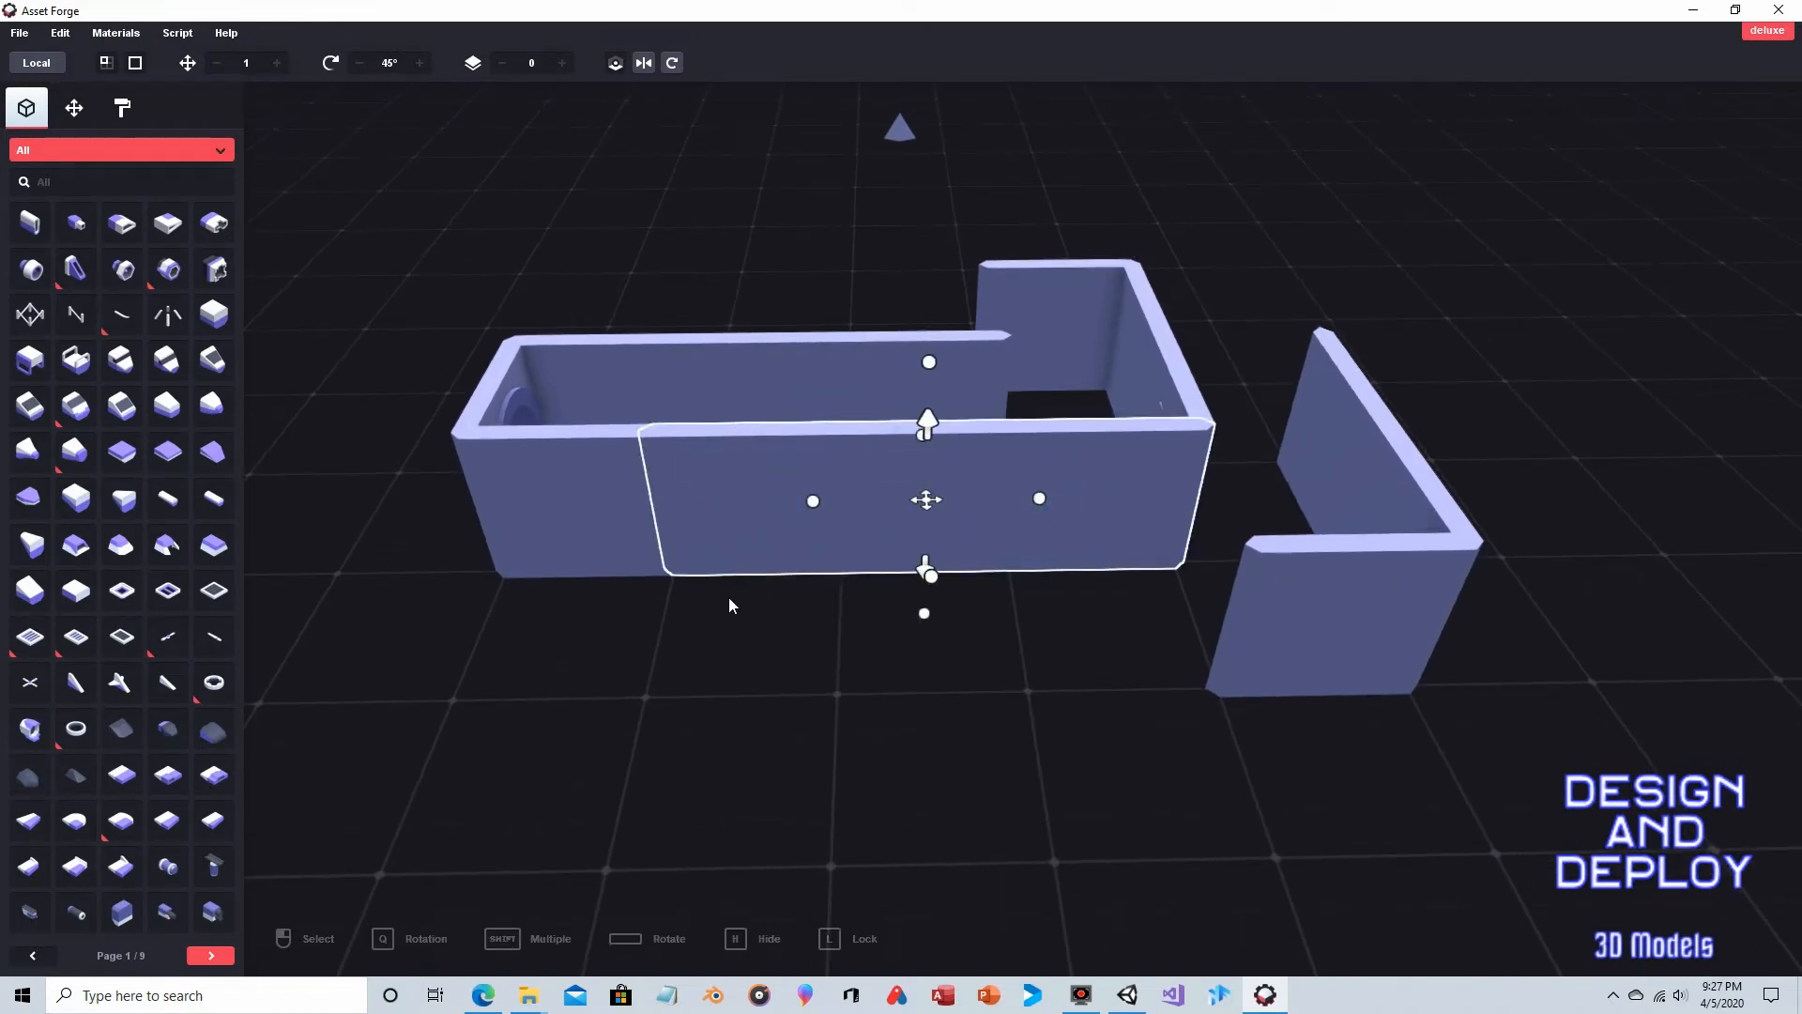
{"action": "key", "text": "ctrl+d"}
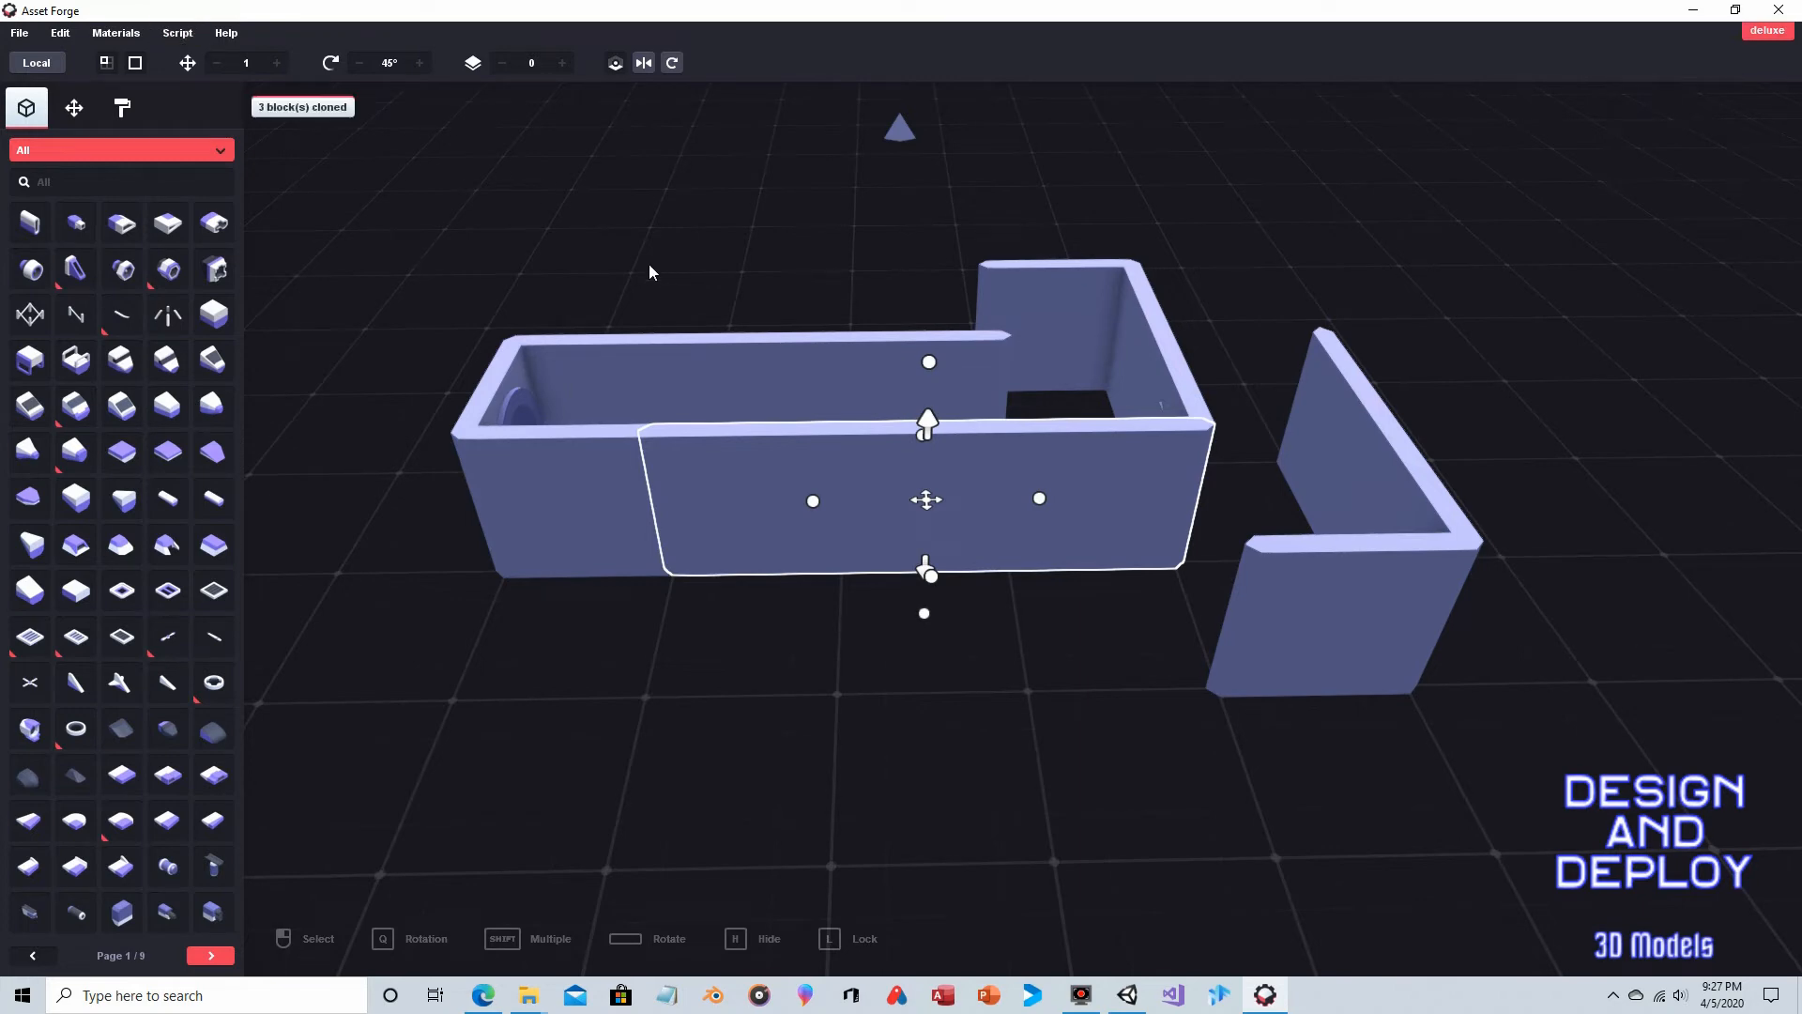
{"action": "mouse_move", "coordinate": [929, 508]}
{"action": "left_mouse_down"}
{"action": "mouse_move", "coordinate": [917, 592]}
{"action": "mouse_move", "coordinate": [921, 635]}
{"action": "mouse_move", "coordinate": [936, 629]}
{"action": "left_mouse_up"}
{"action": "left_click", "coordinate": [563, 675]}
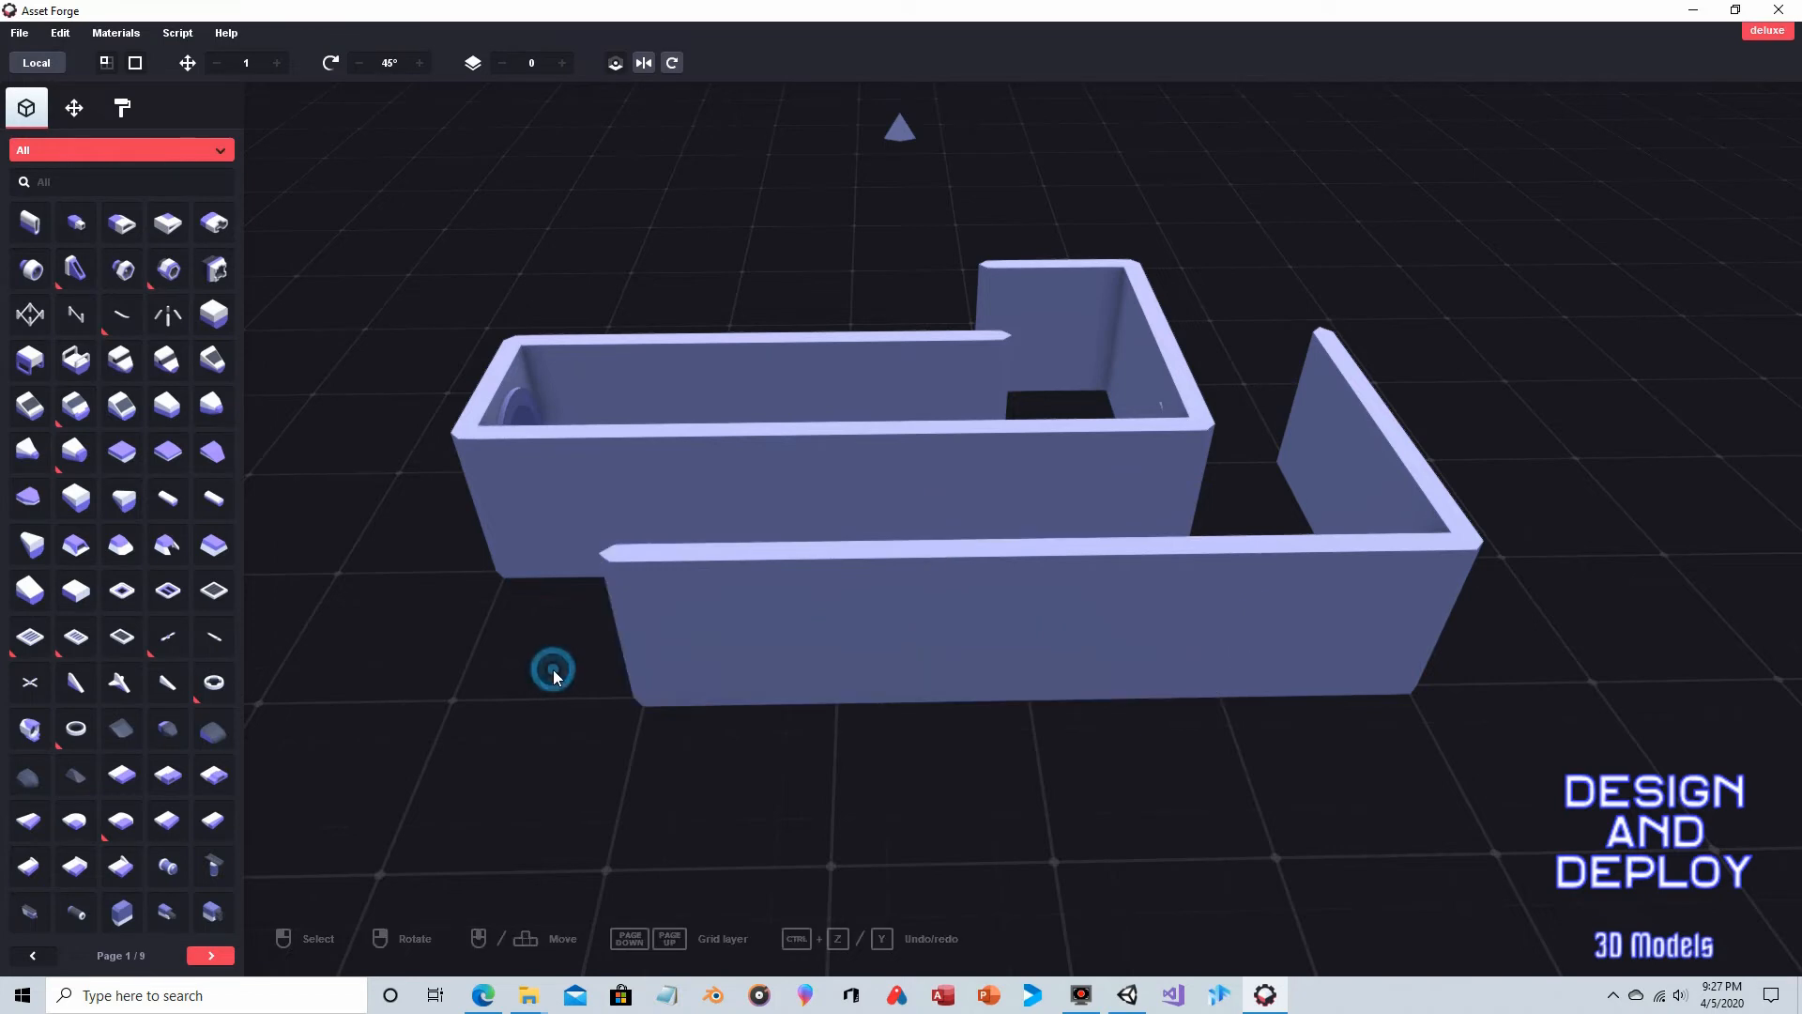
Step: Duplicate the detached corner wall, rotate the copy and fit it between the outer wall and the arched end wall
{"action": "right_click_drag", "start_coordinate": [551, 672], "coordinate": [654, 681]}
{"action": "left_click", "coordinate": [1429, 462]}
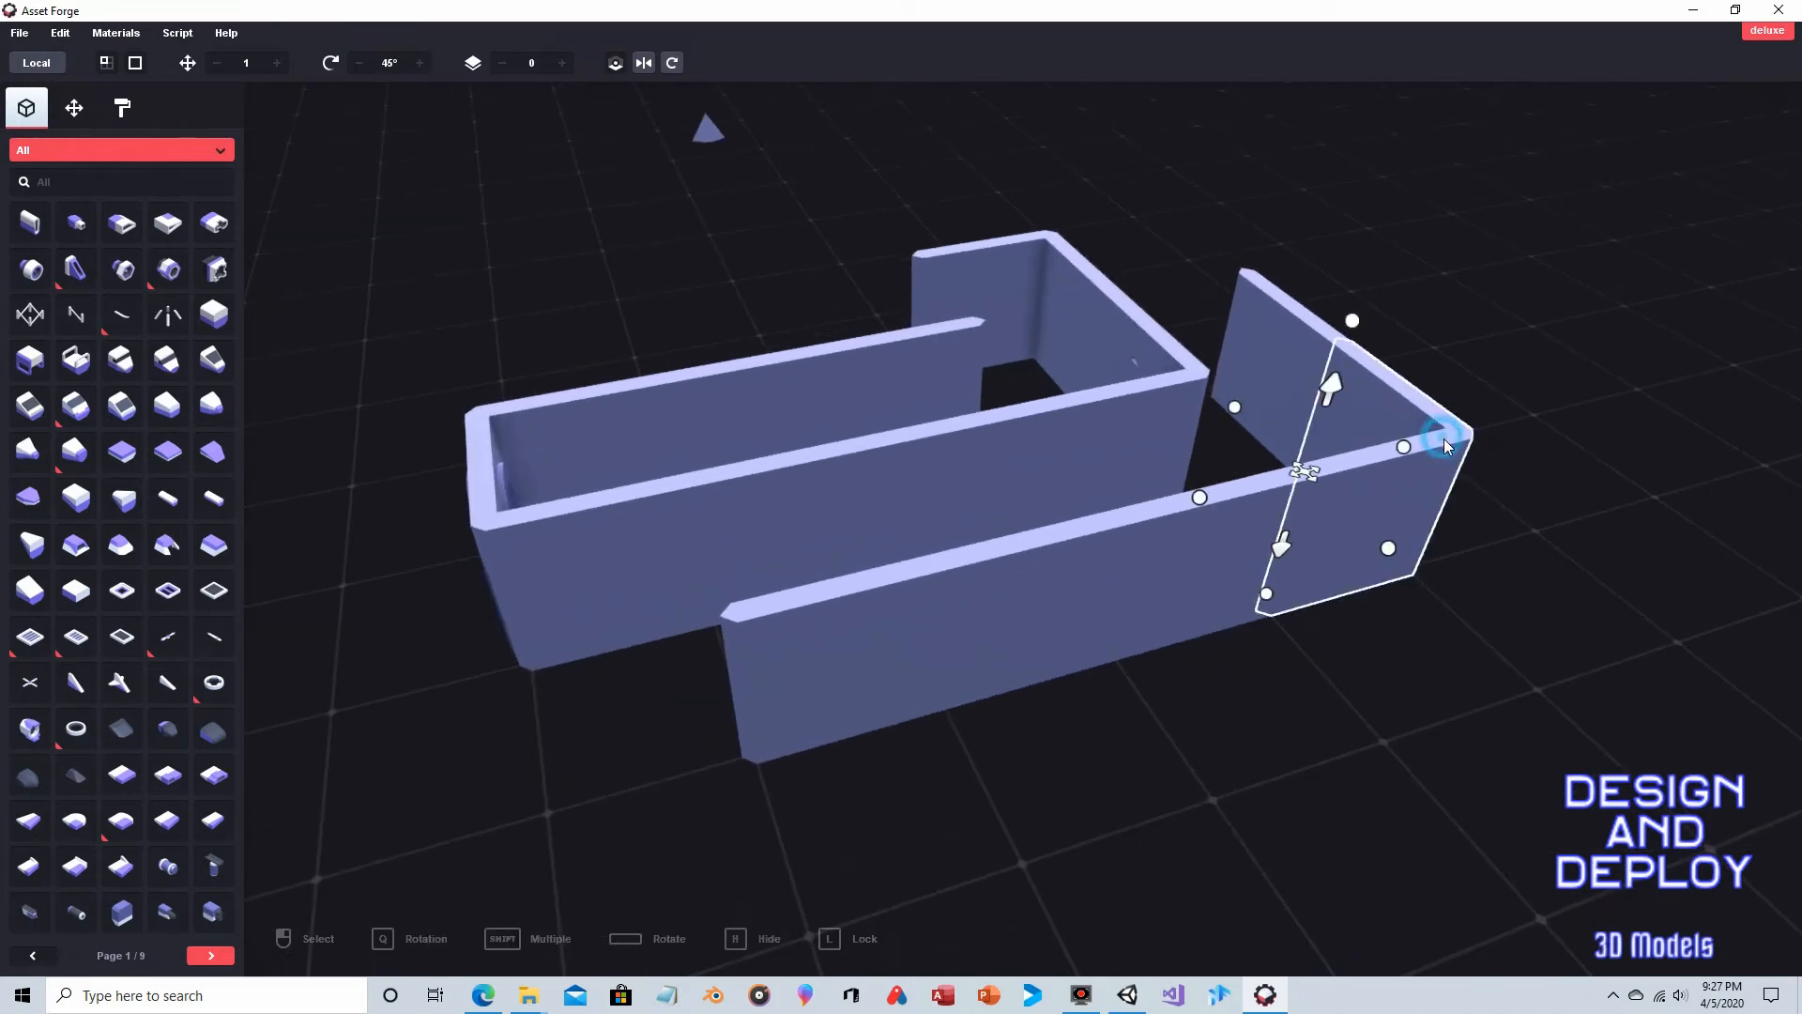
{"action": "key", "text": "ctrl+d"}
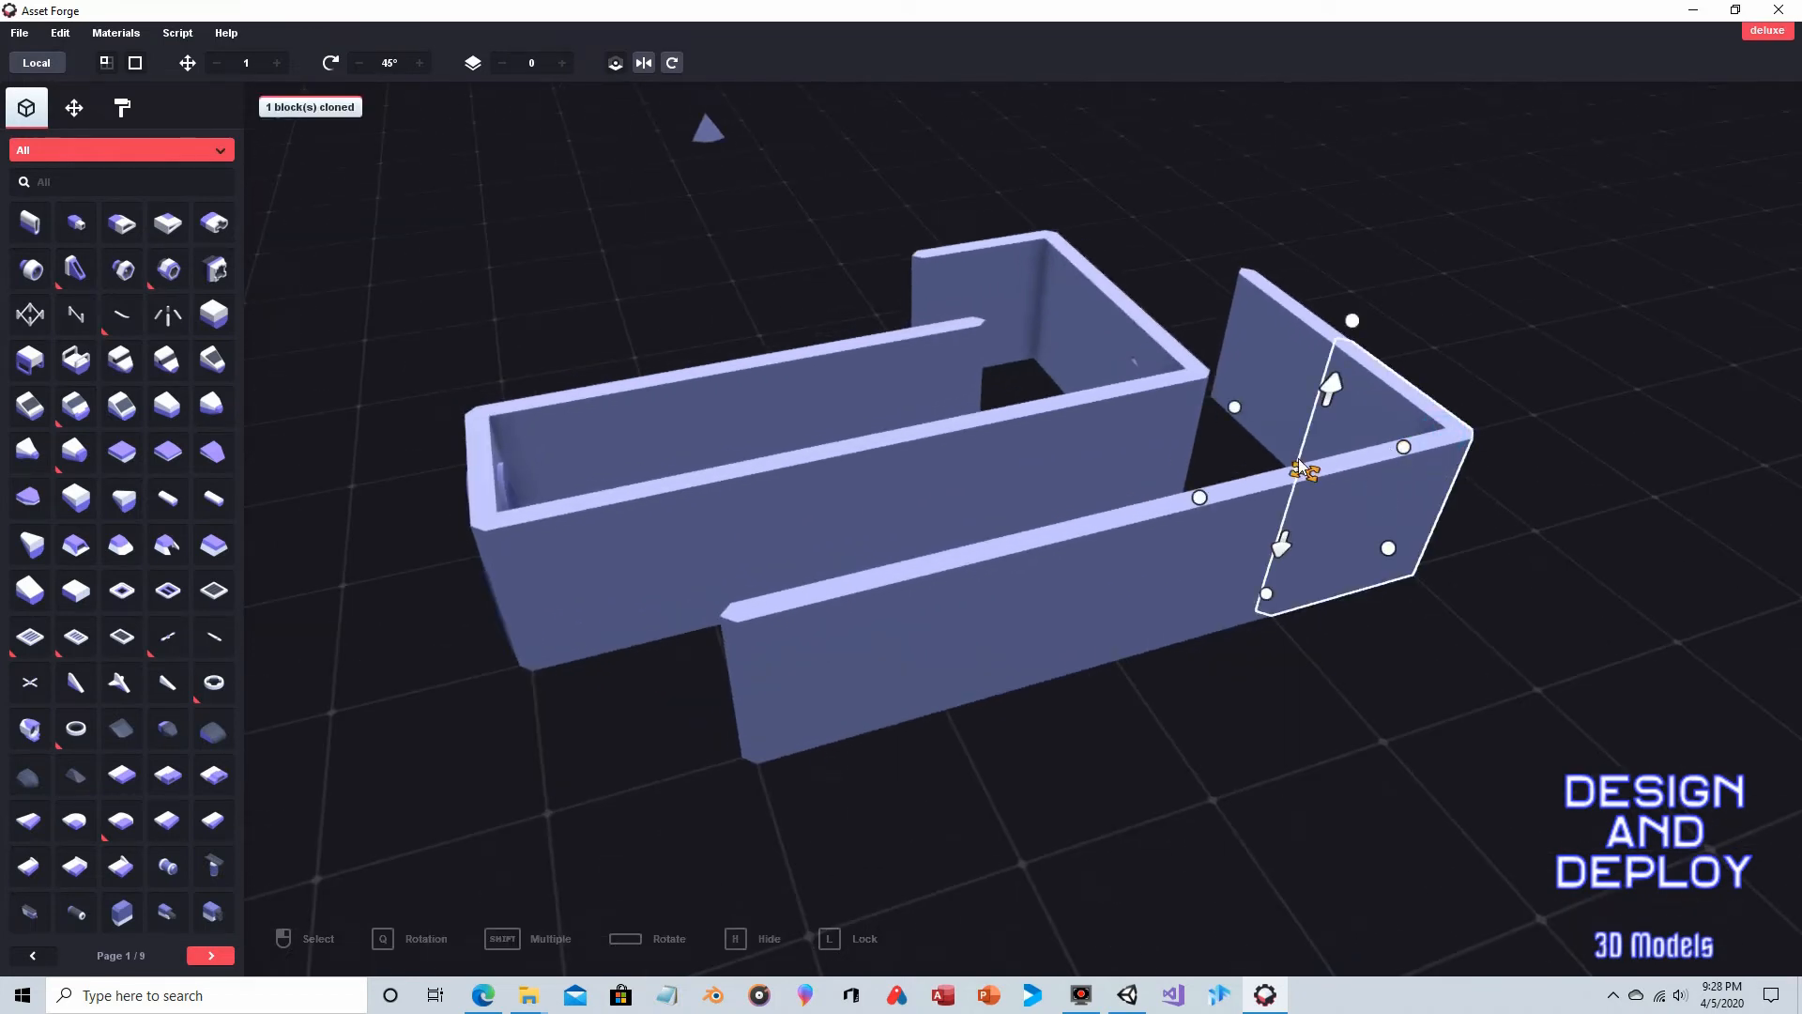
{"action": "left_click_drag", "start_coordinate": [1305, 472], "coordinate": [608, 627]}
{"action": "left_click", "coordinate": [671, 62]}
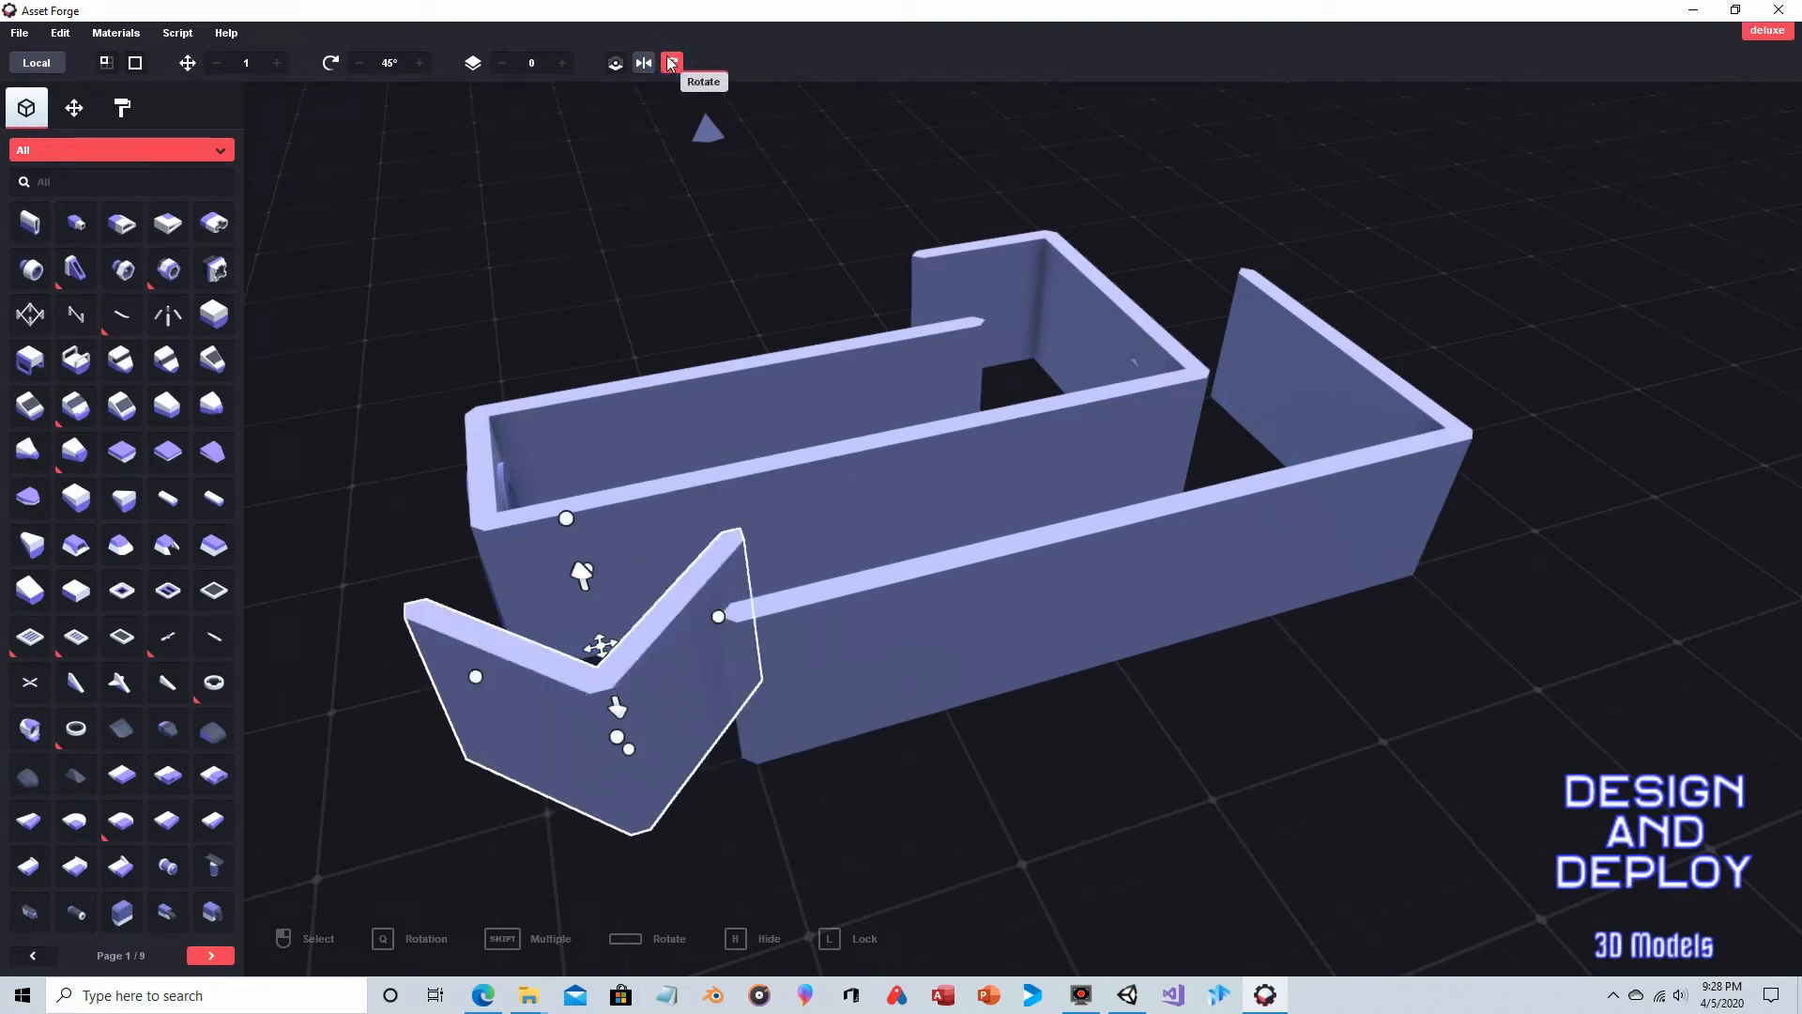
{"action": "left_click_drag", "start_coordinate": [610, 660], "coordinate": [629, 650]}
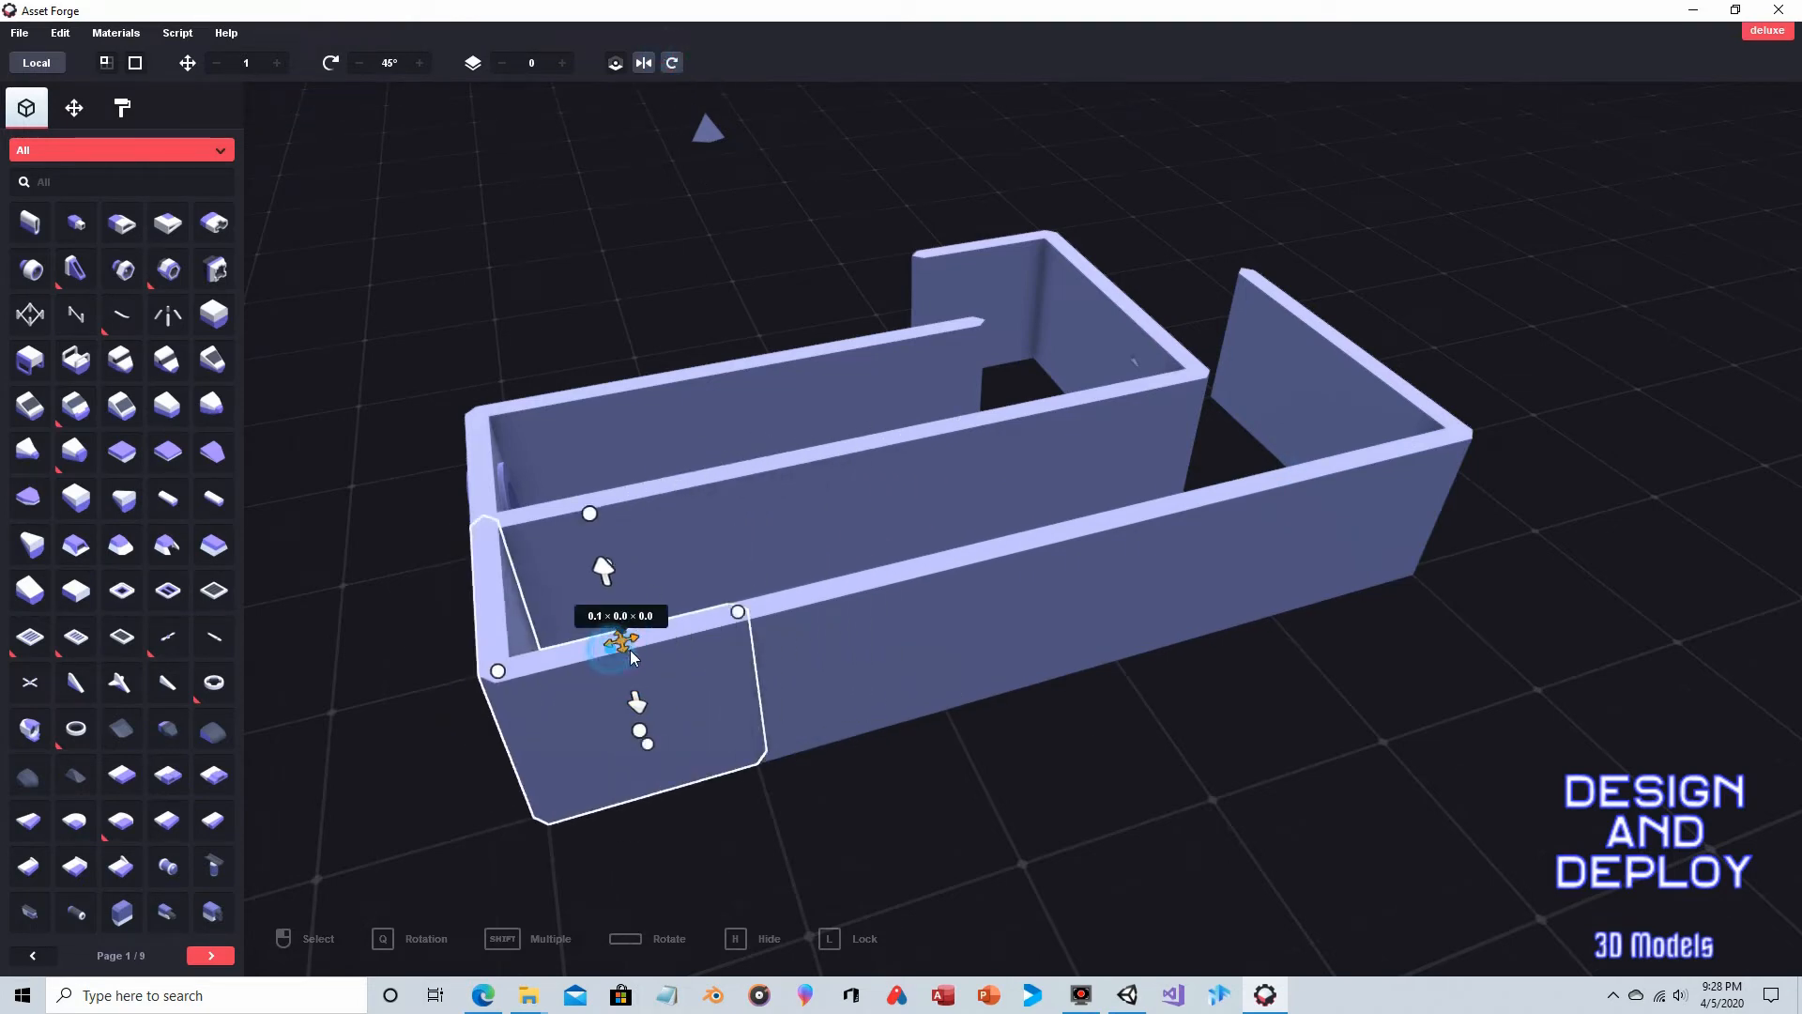
Step: Examine the joined walls from the arch end, from above and from the outer side
{"action": "right_click_drag", "start_coordinate": [533, 587], "coordinate": [1094, 790]}
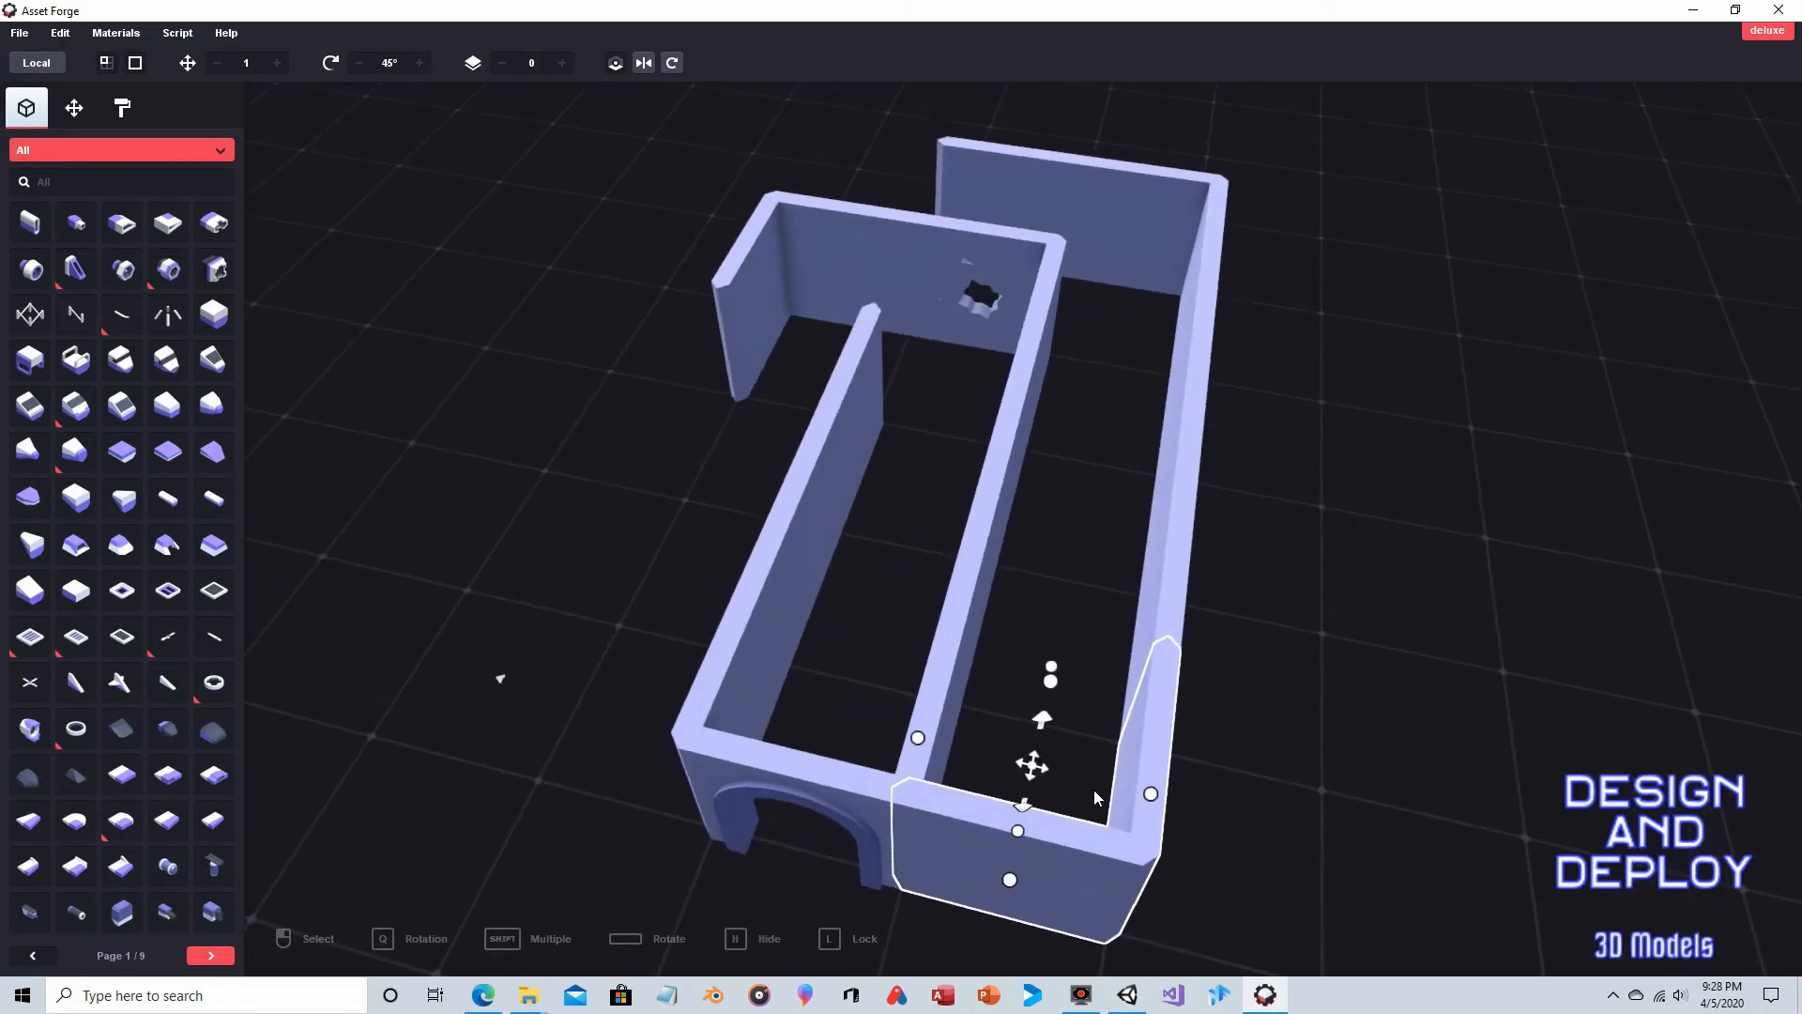
{"action": "left_click", "coordinate": [1247, 88]}
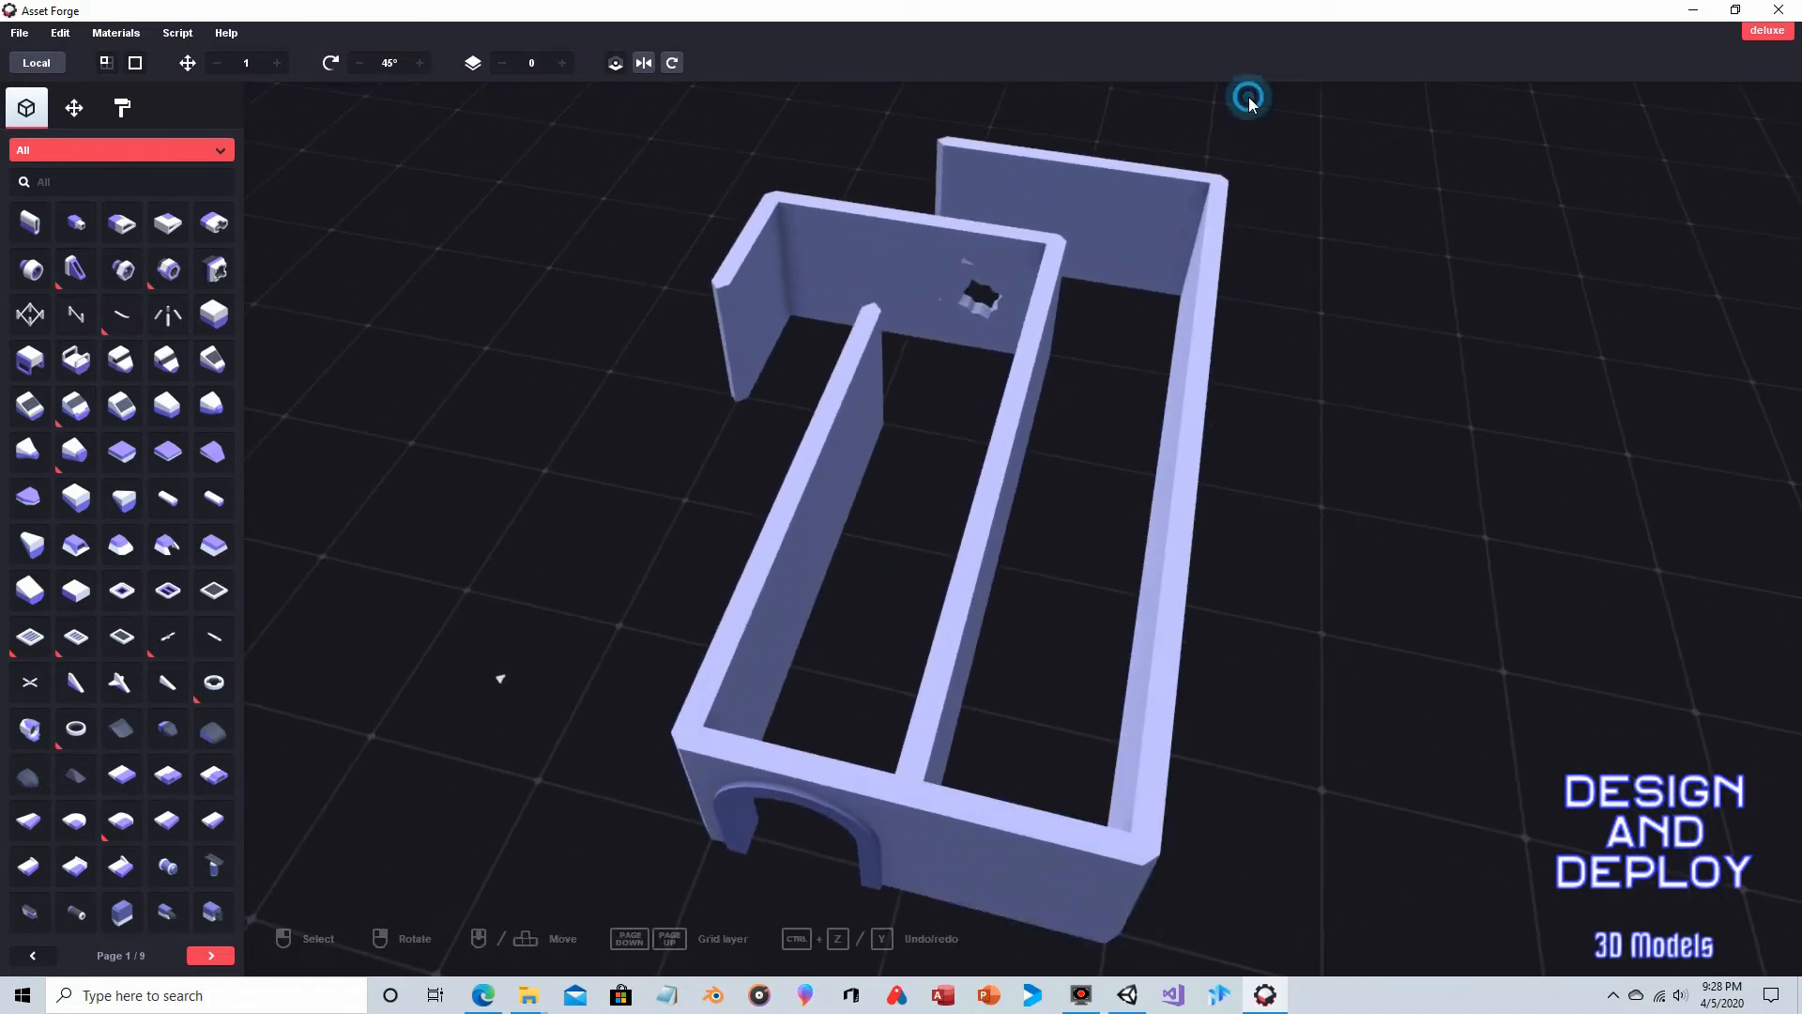
{"action": "right_click_drag", "start_coordinate": [1247, 89], "coordinate": [1085, 234]}
{"action": "right_click_drag", "start_coordinate": [1286, 290], "coordinate": [1616, 357]}
{"action": "right_click_drag", "start_coordinate": [1270, 575], "coordinate": [1382, 527]}
{"action": "right_click_drag", "start_coordinate": [1151, 437], "coordinate": [1194, 452]}
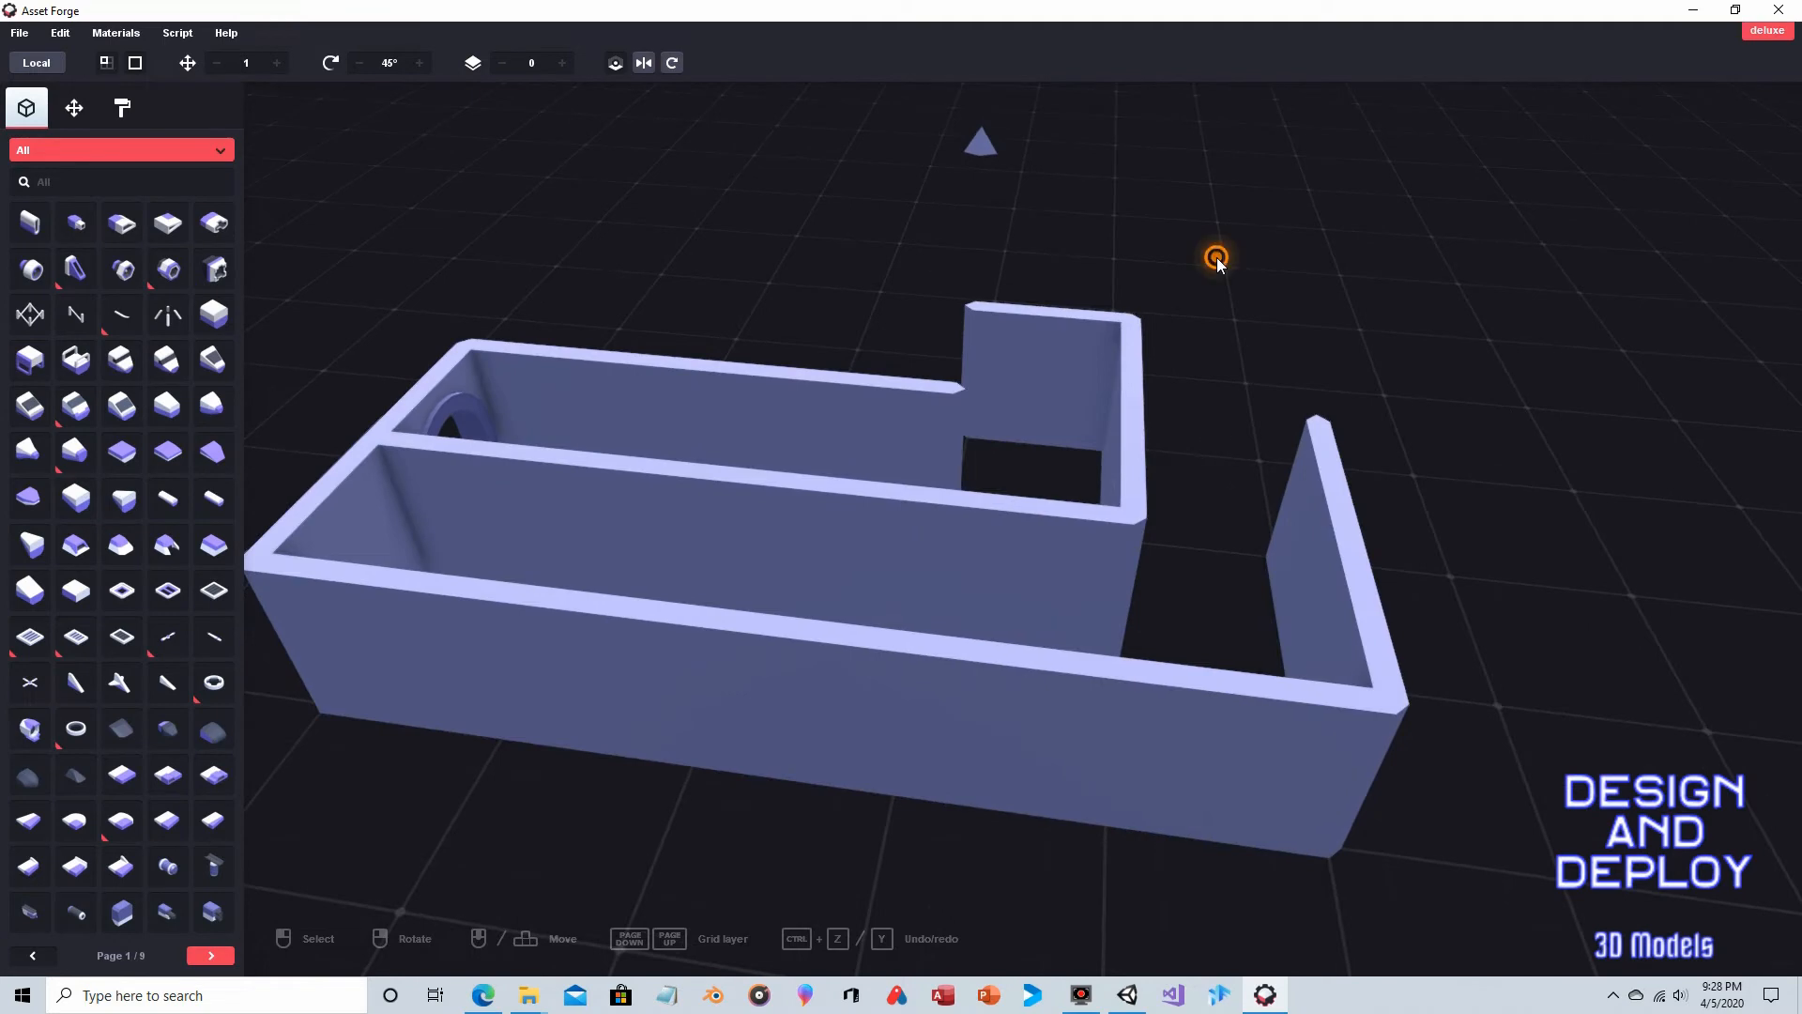
{"action": "right_click_drag", "start_coordinate": [1210, 258], "coordinate": [1247, 280]}
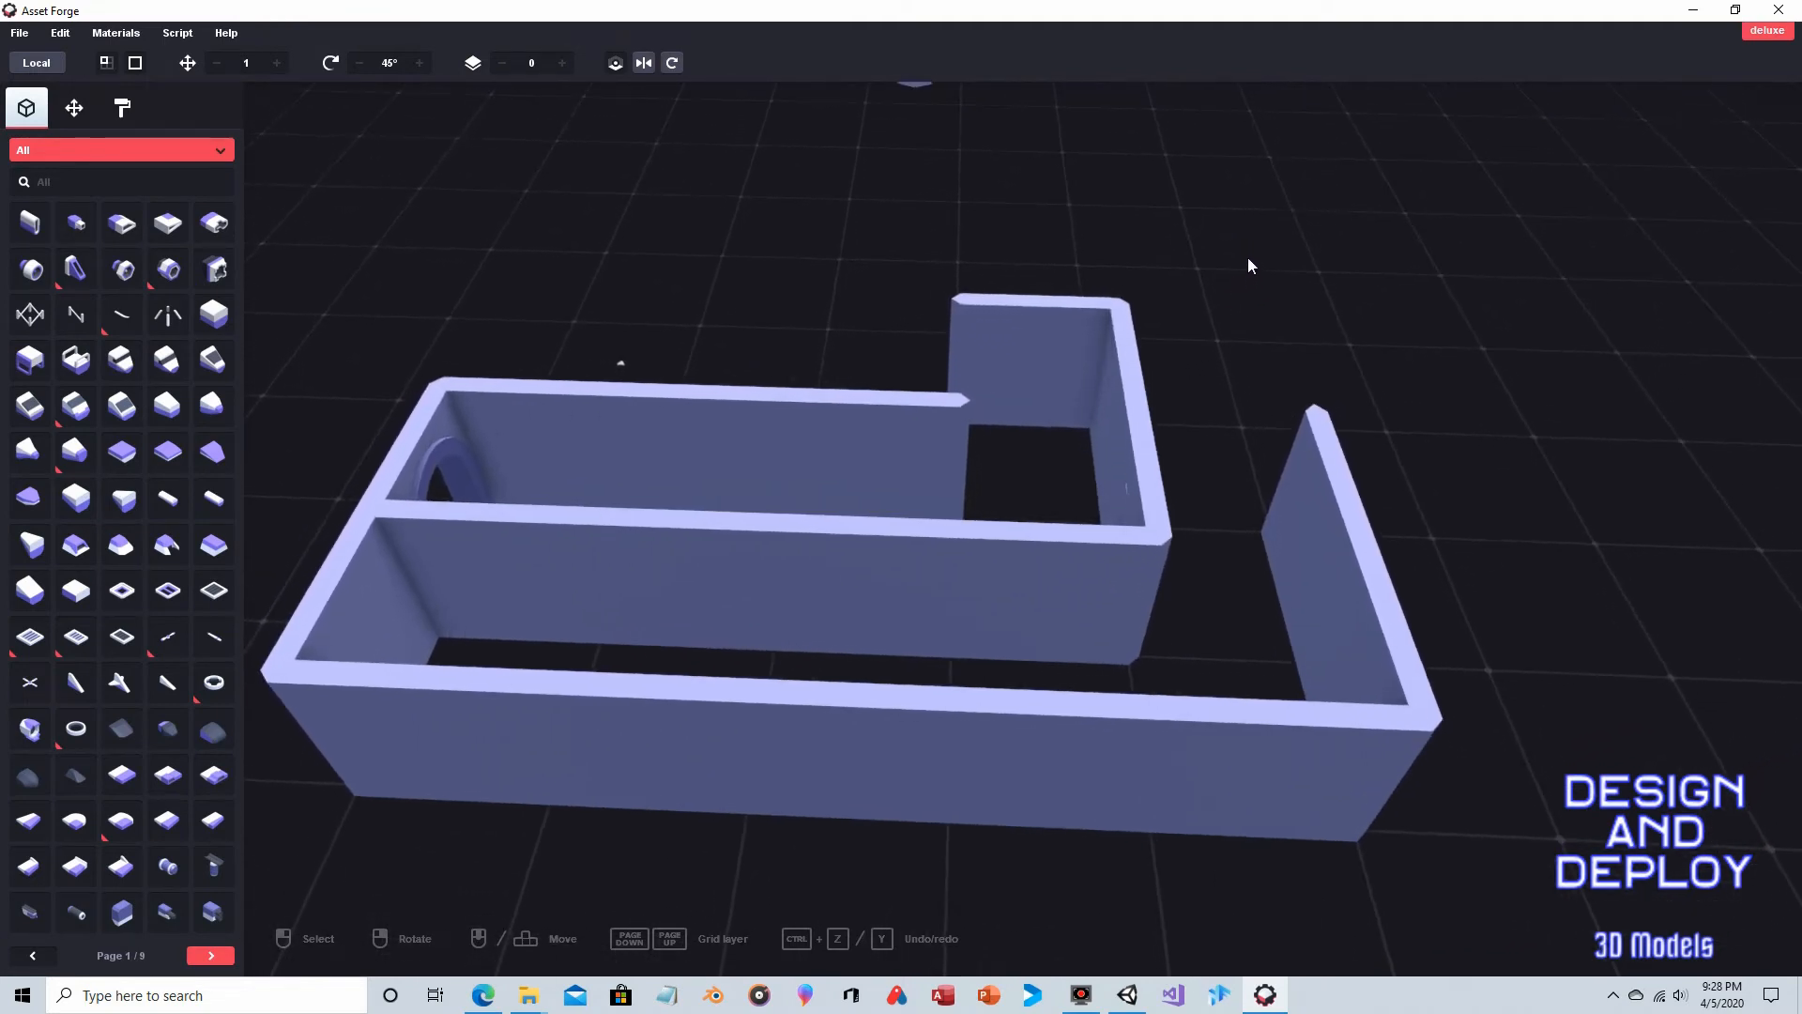
Step: Duplicate the corner wall at the star-panel end and move the copy to the outside of the star panel
{"action": "left_click", "coordinate": [1132, 315]}
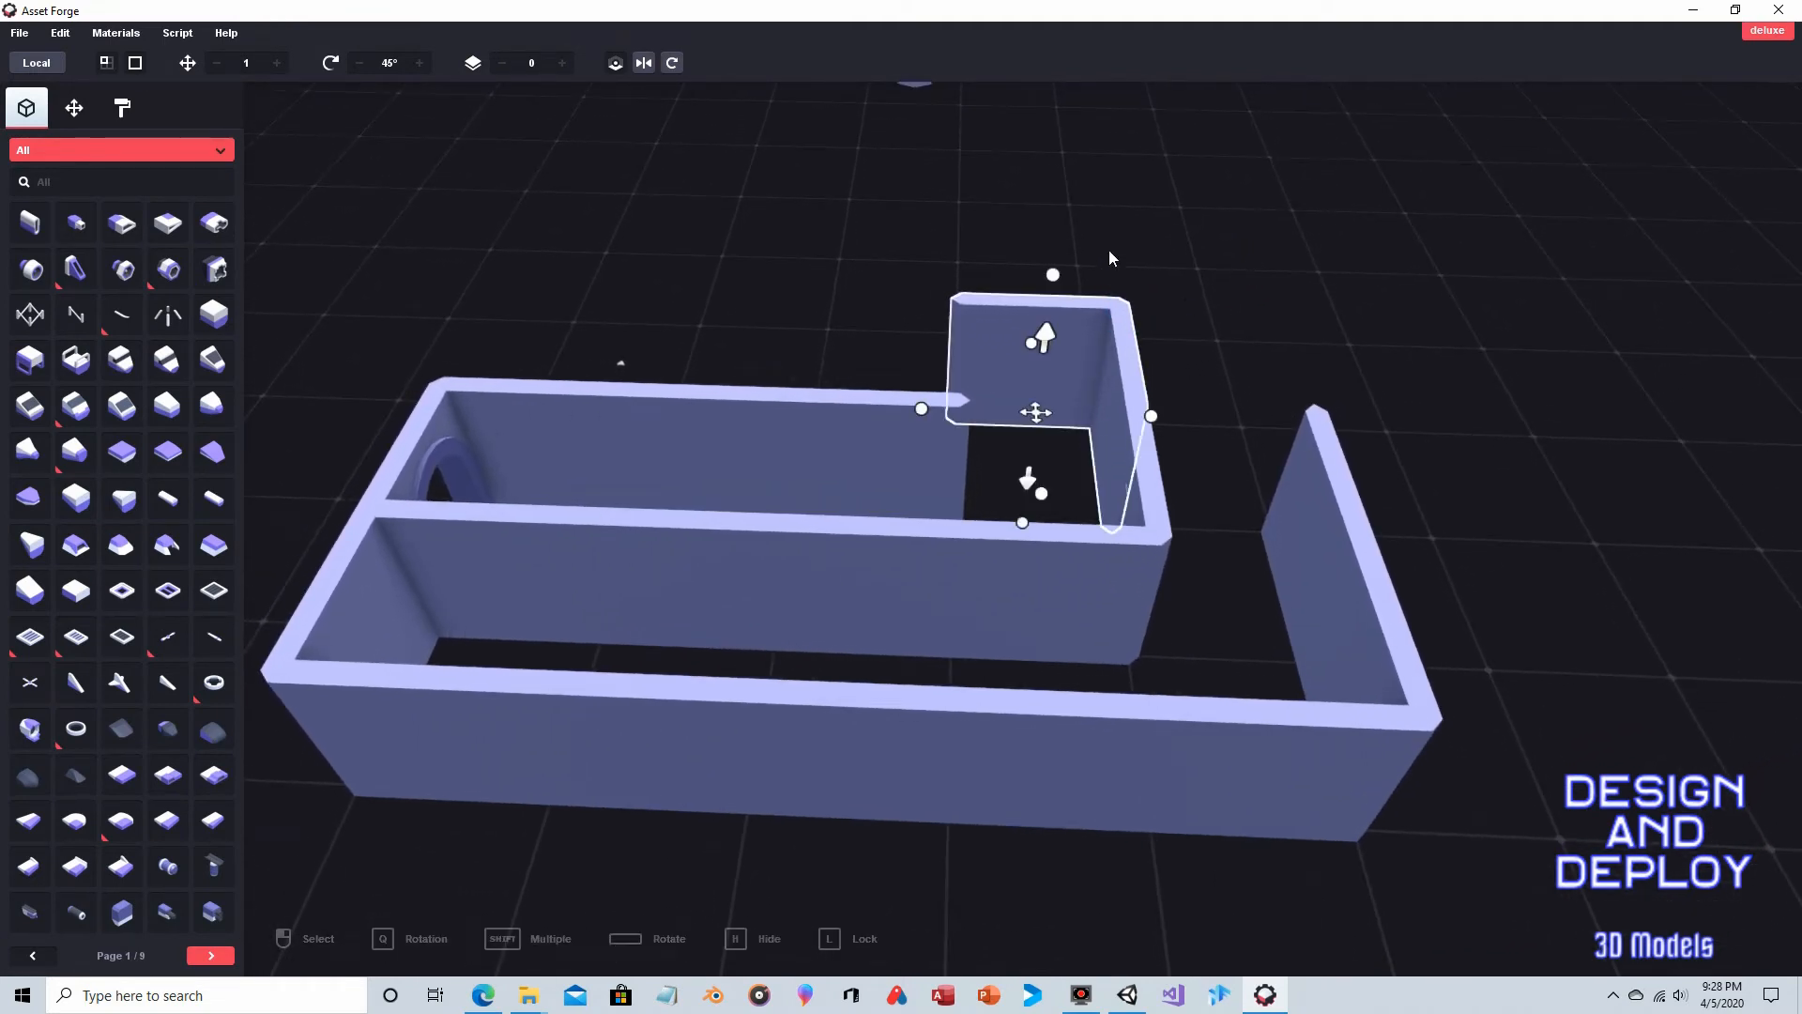
{"action": "key", "text": "ctrl+d"}
{"action": "left_click_drag", "start_coordinate": [1036, 412], "coordinate": [1209, 424]}
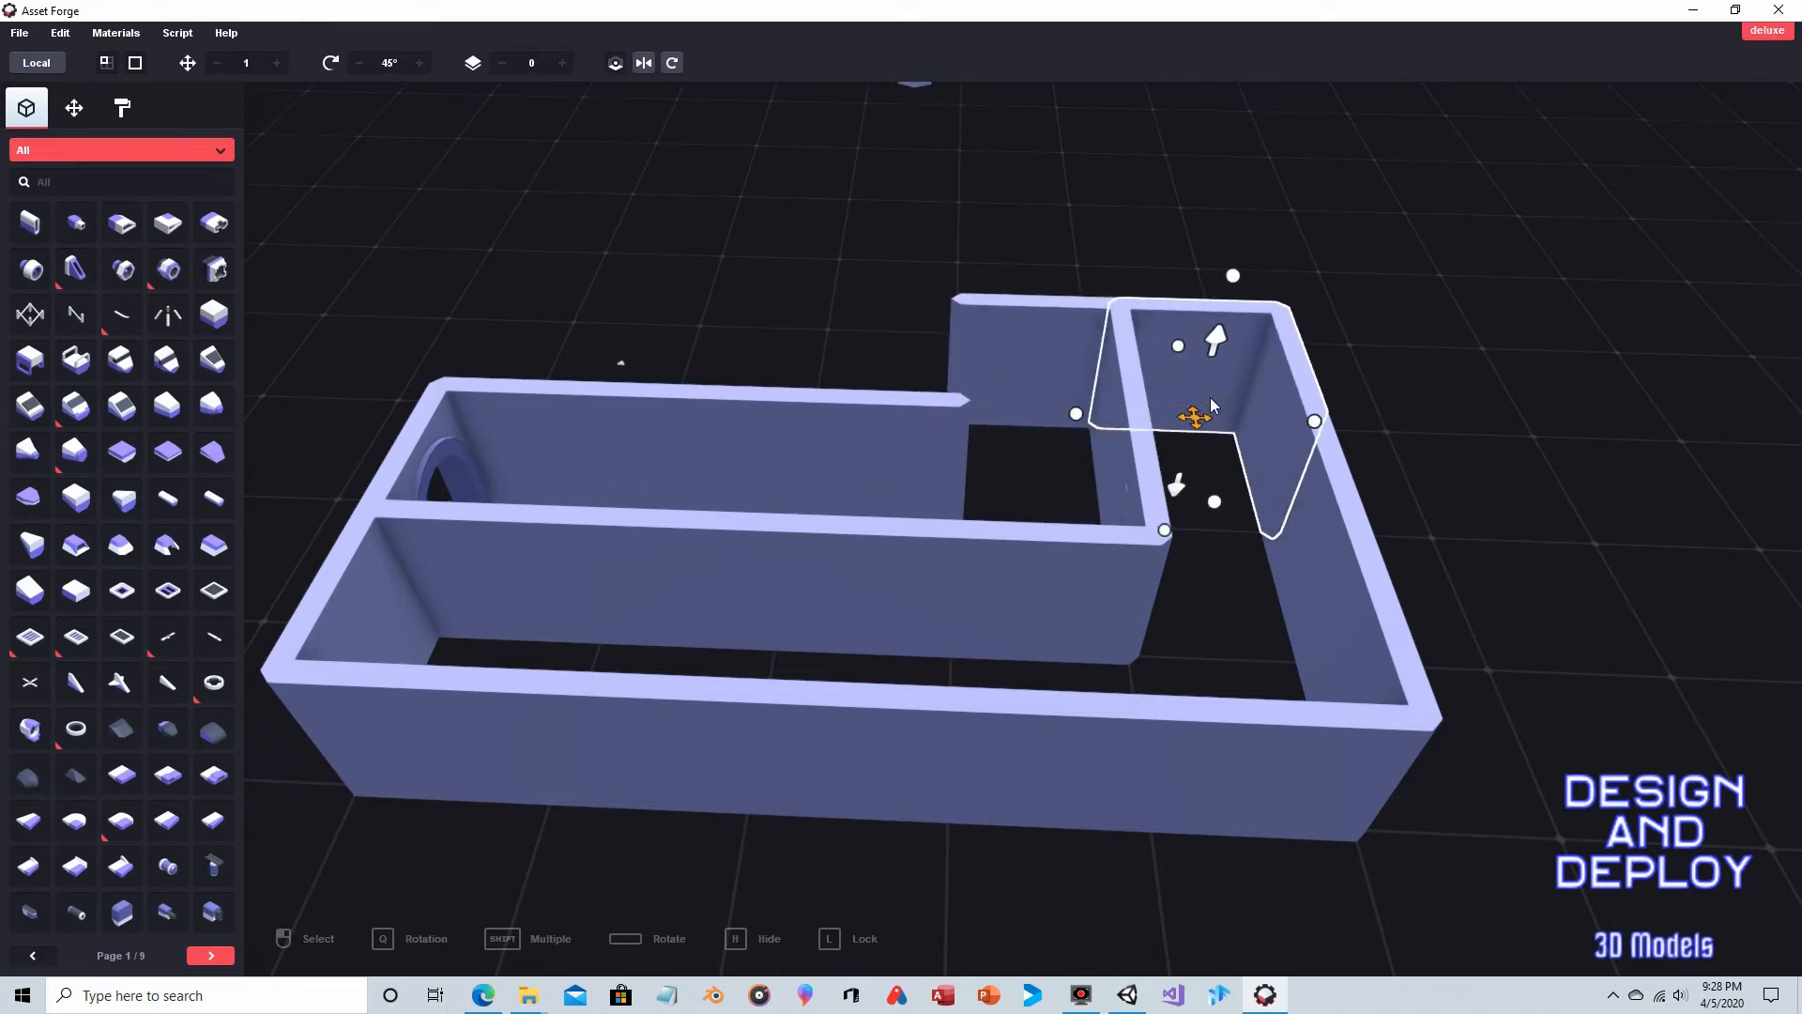
Step: Rotate the copied corner wall in 45° increments and move it clear of the structure, beyond the original corner
{"action": "left_click", "coordinate": [676, 67]}
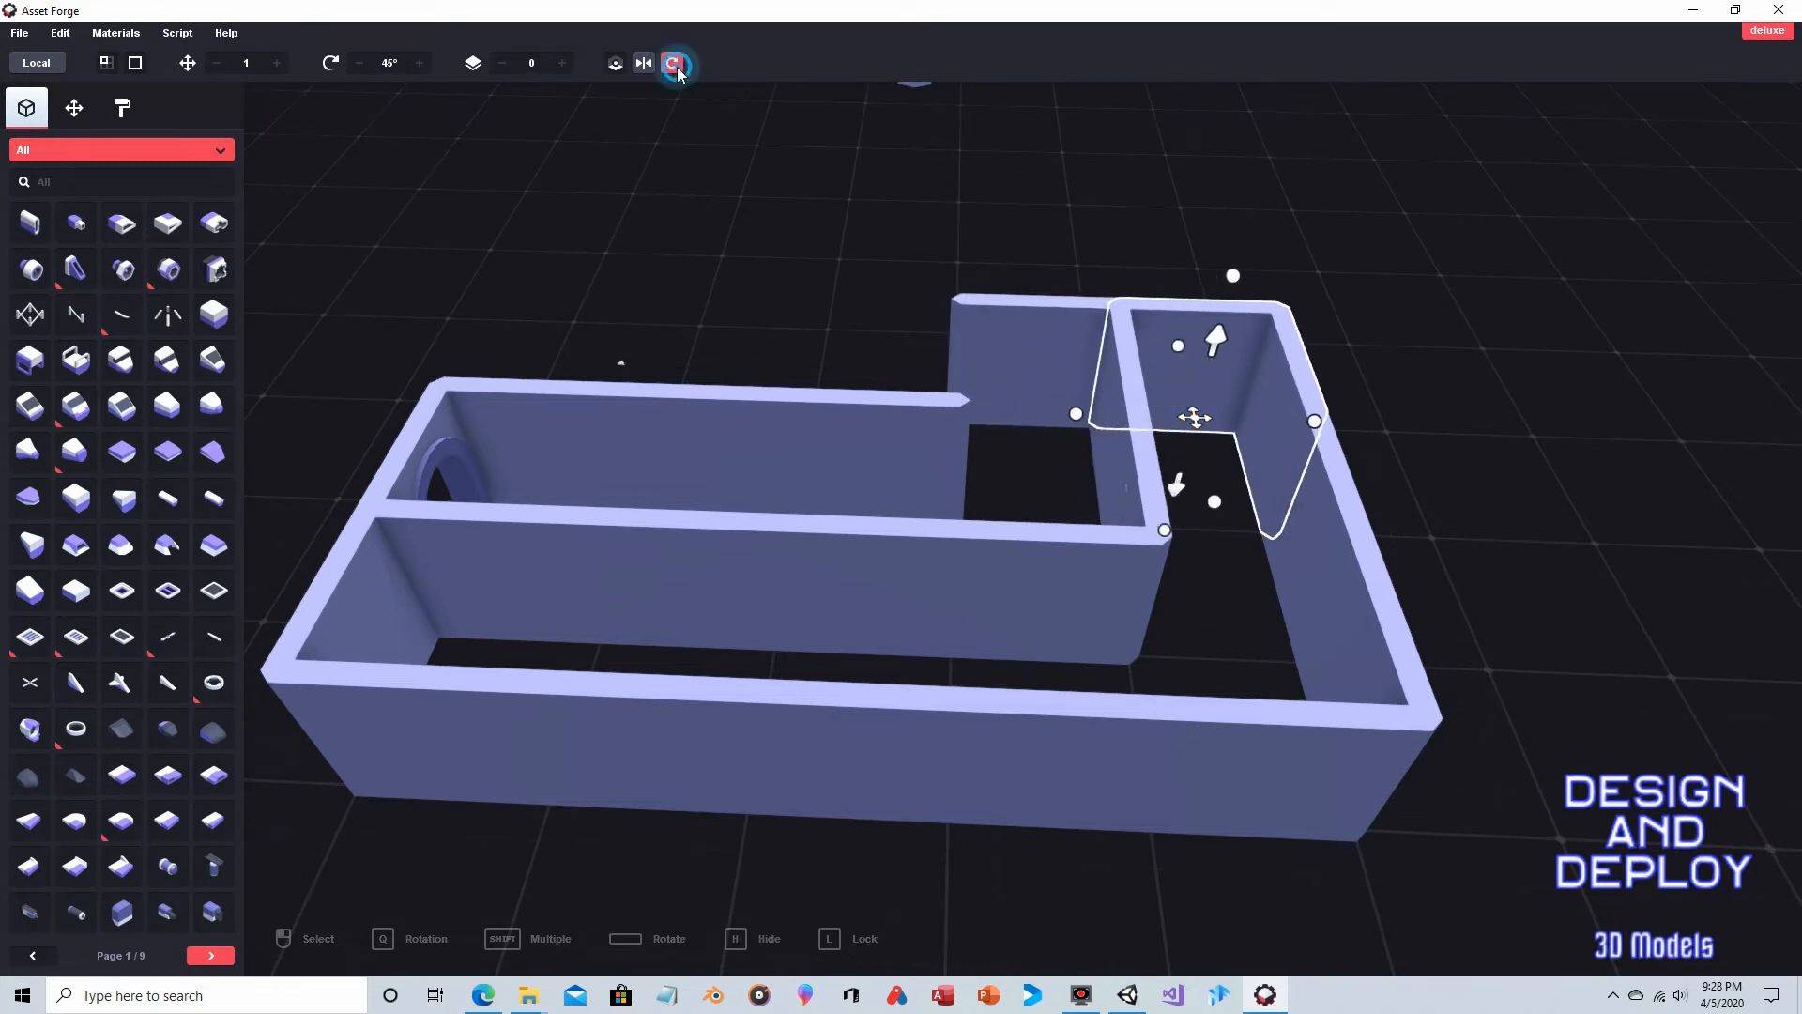
{"action": "left_click", "coordinate": [677, 68]}
{"action": "left_click", "coordinate": [678, 68]}
{"action": "left_click", "coordinate": [677, 67]}
{"action": "left_click", "coordinate": [677, 67]}
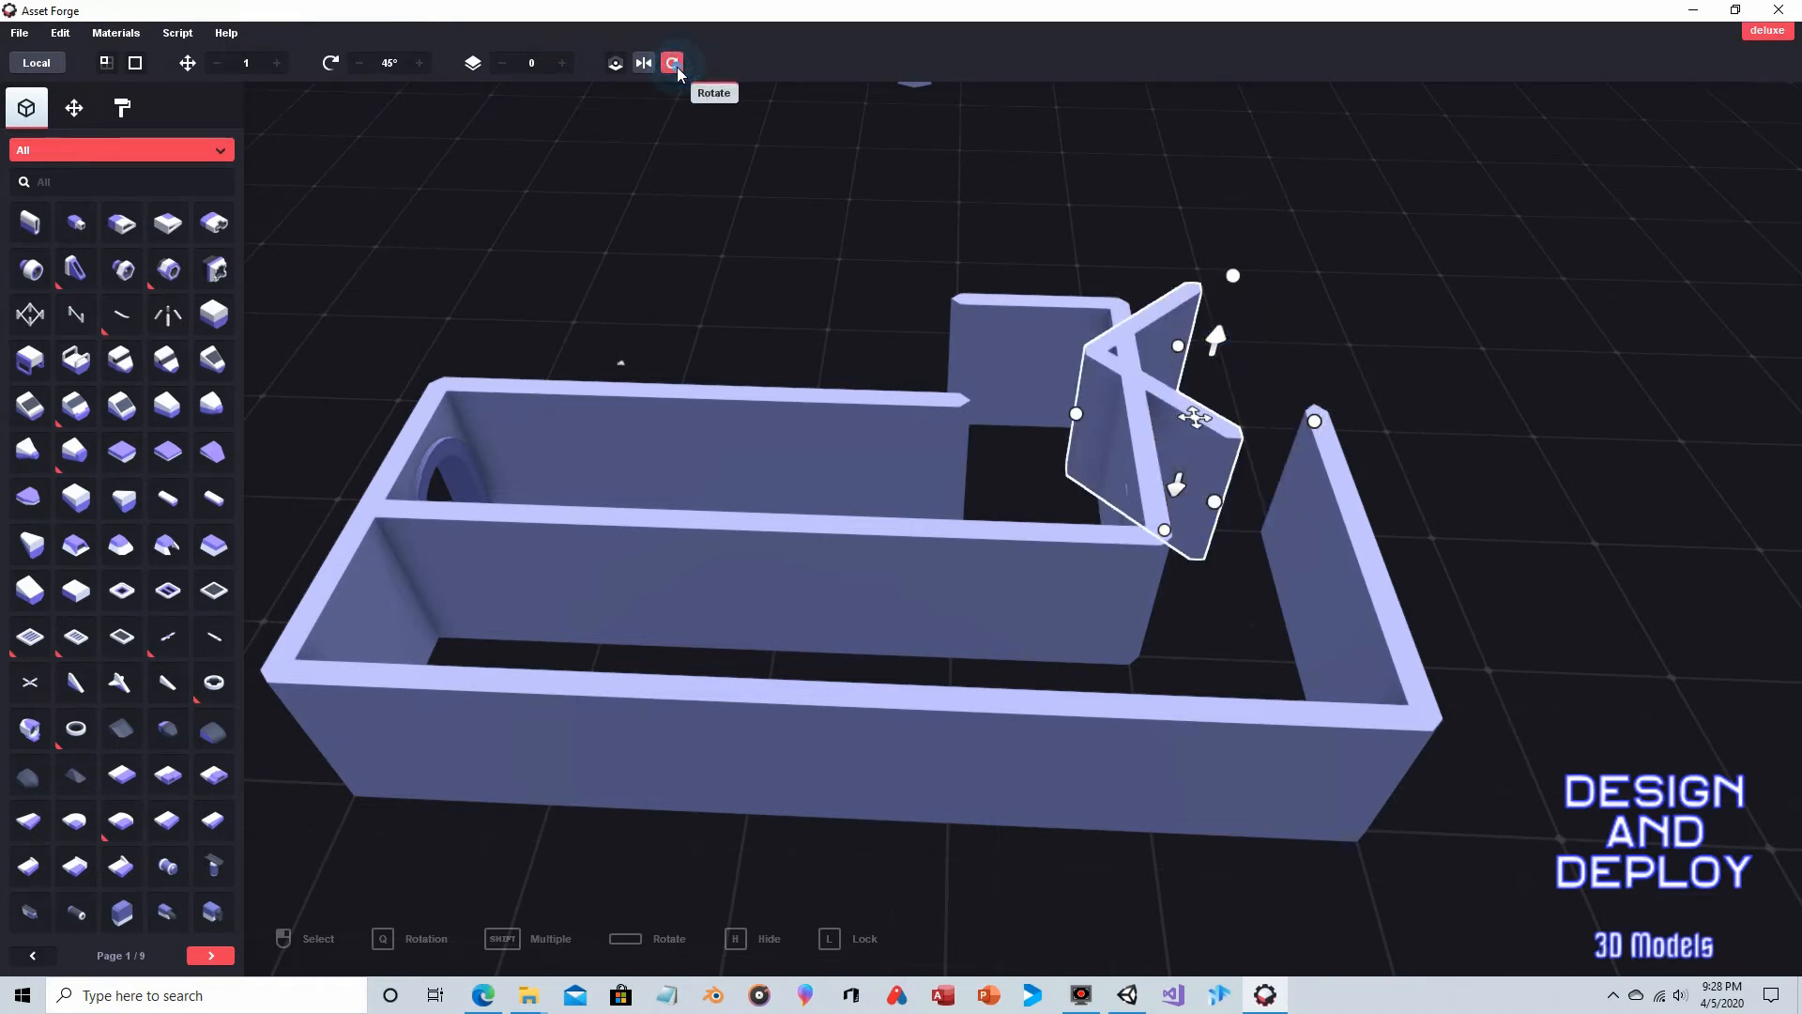
{"action": "left_click", "coordinate": [677, 67]}
{"action": "right_click_drag", "start_coordinate": [1010, 125], "coordinate": [1060, 138]}
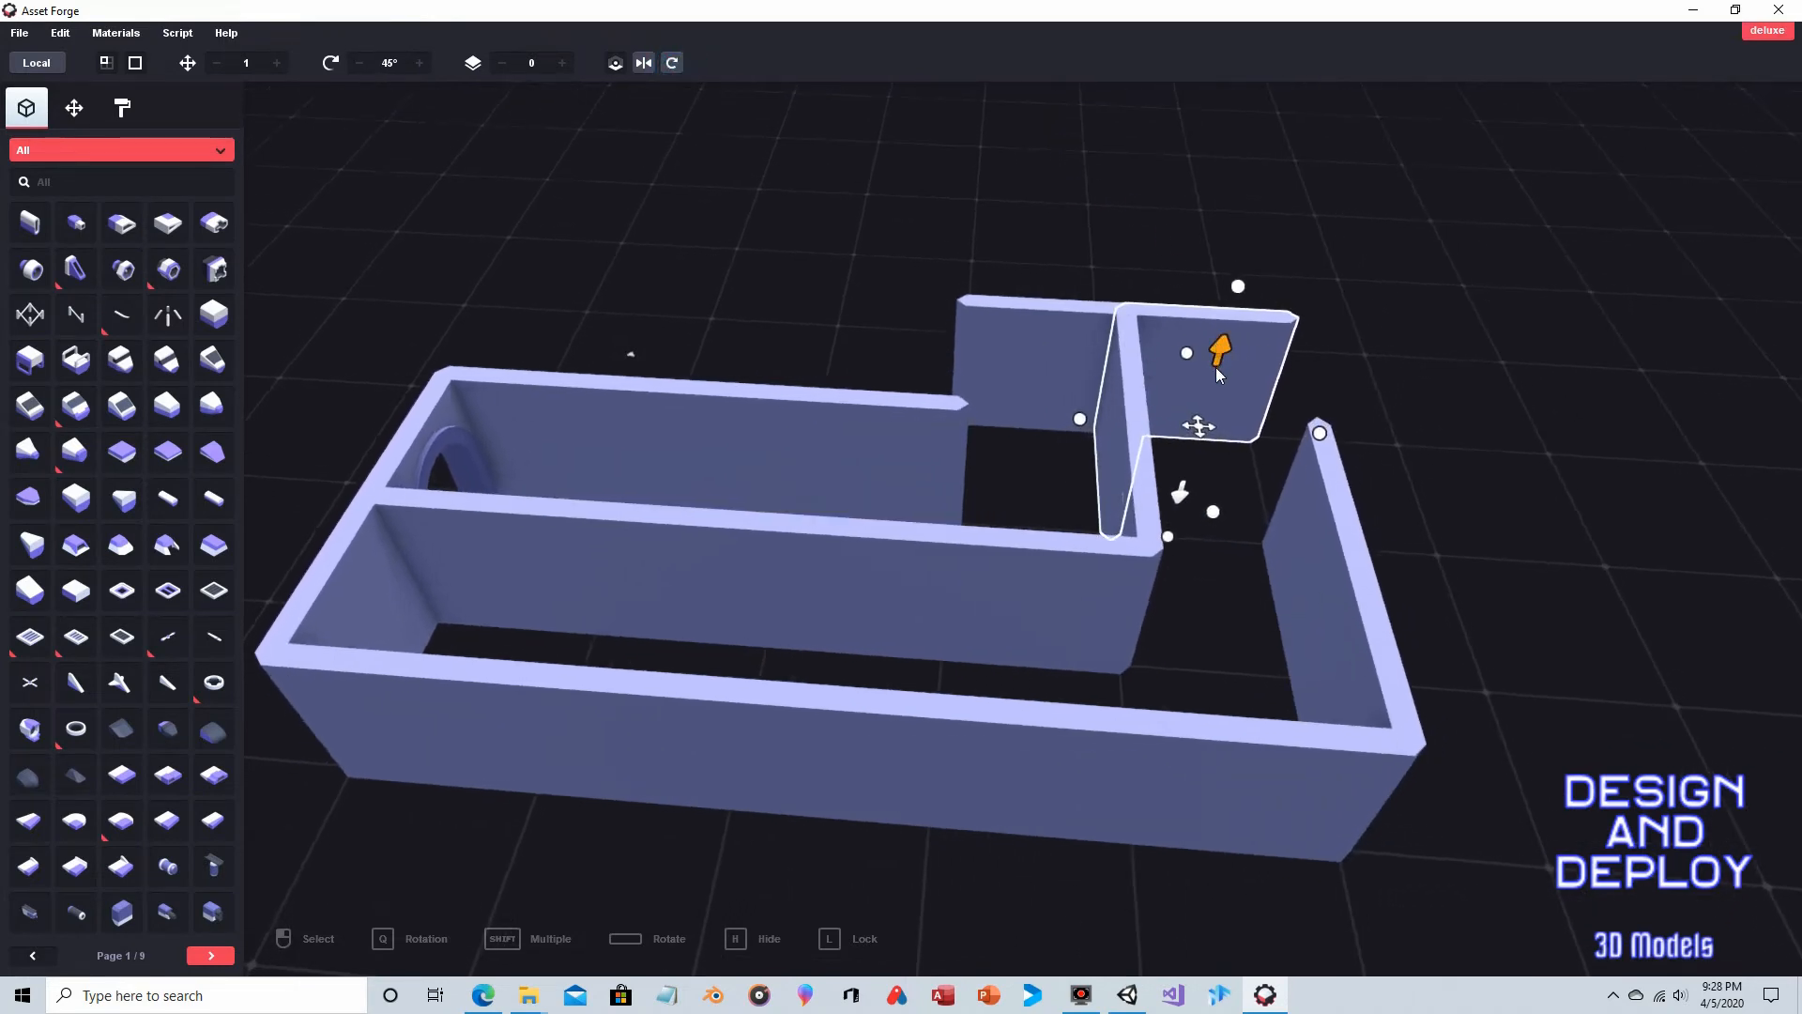
{"action": "left_click_drag", "start_coordinate": [1198, 426], "coordinate": [1194, 312]}
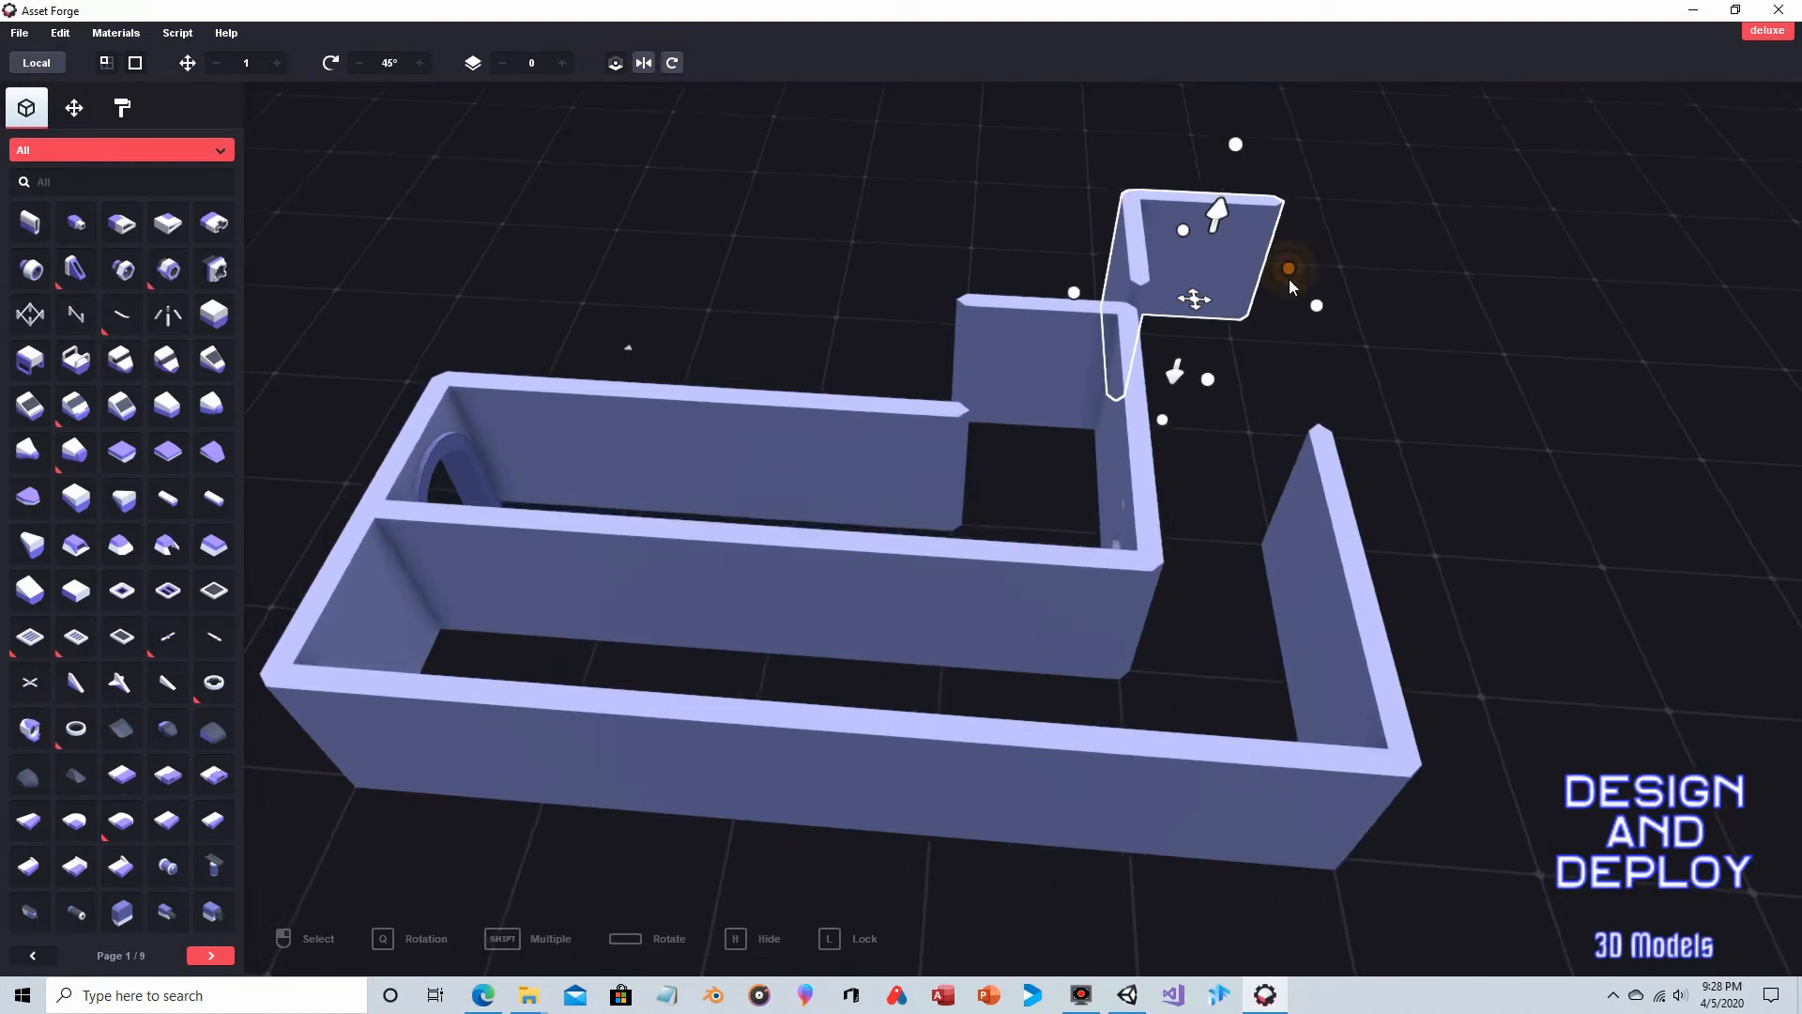
{"action": "left_click", "coordinate": [672, 62]}
Step: Shift the copied corner wall slightly closer toward the open end of the outer wall
{"action": "right_click_drag", "start_coordinate": [1271, 171], "coordinate": [1623, 284]}
{"action": "right_click_drag", "start_coordinate": [1000, 221], "coordinate": [1088, 205]}
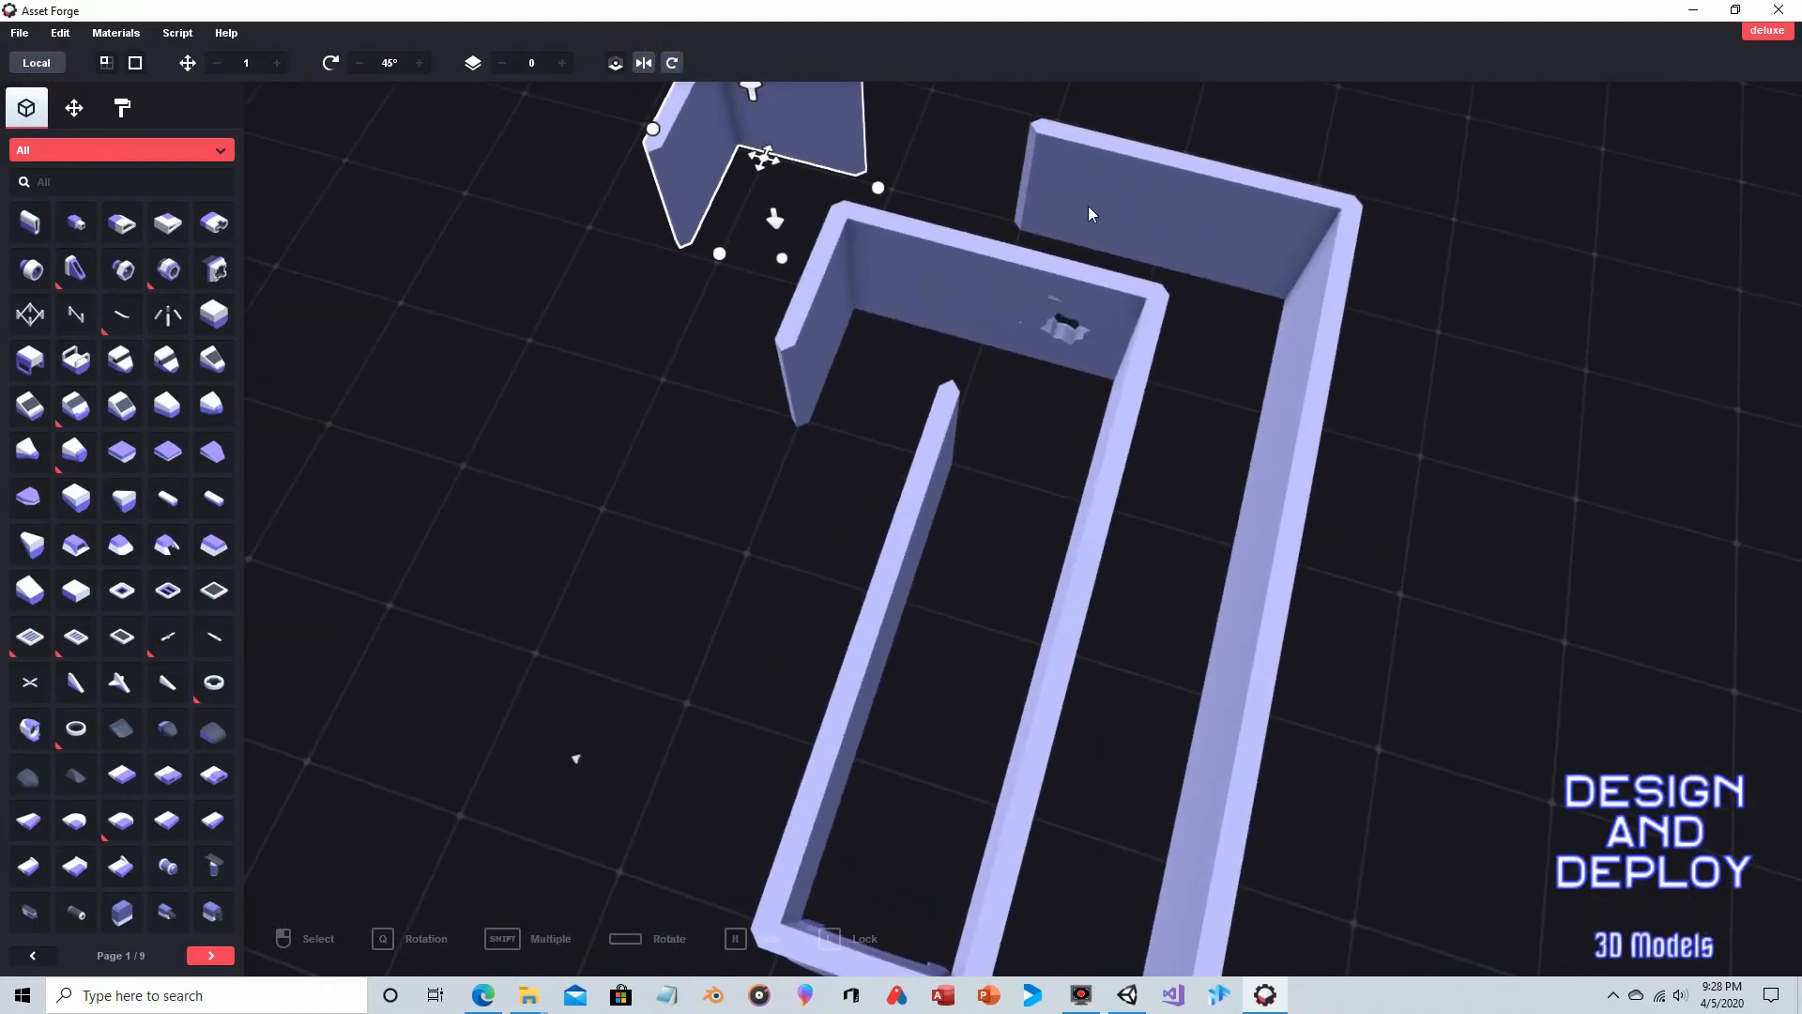
{"action": "middle_click_drag", "start_coordinate": [1088, 212], "coordinate": [1177, 258]}
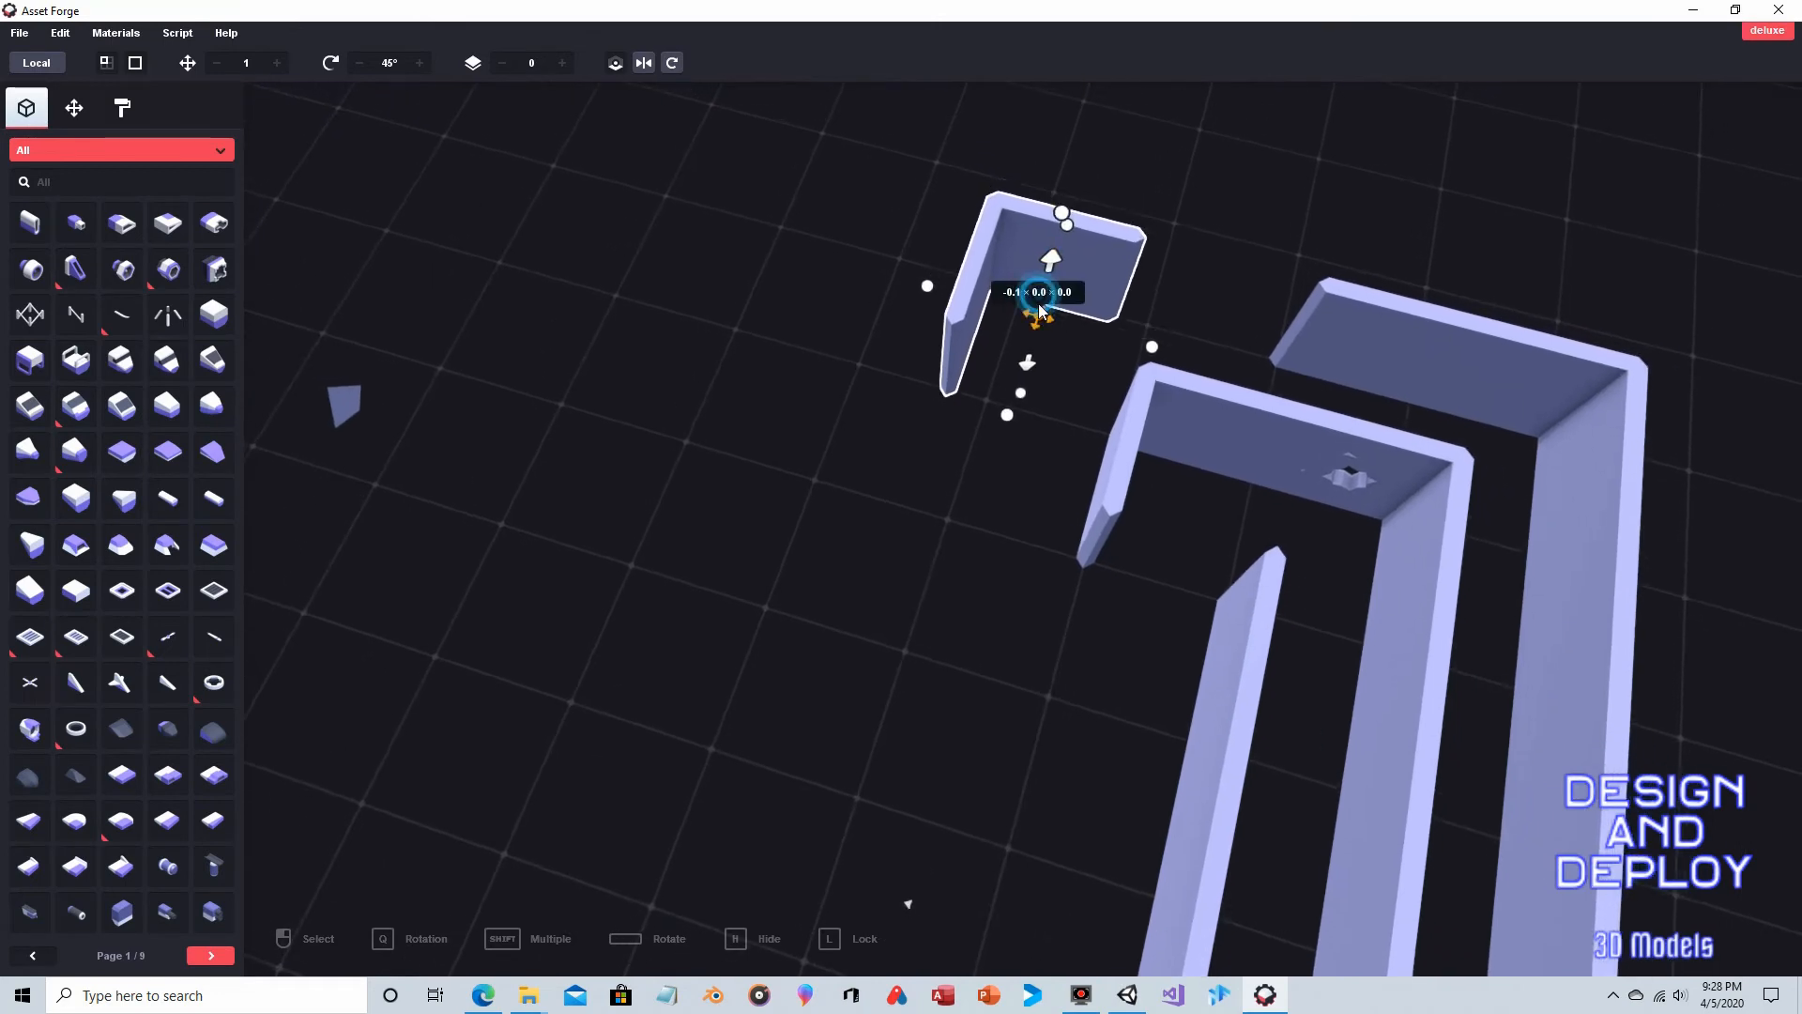
{"action": "left_click", "coordinate": [1079, 325]}
{"action": "left_click", "coordinate": [1067, 292]}
{"action": "left_click_drag", "start_coordinate": [1043, 326], "coordinate": [1112, 336]}
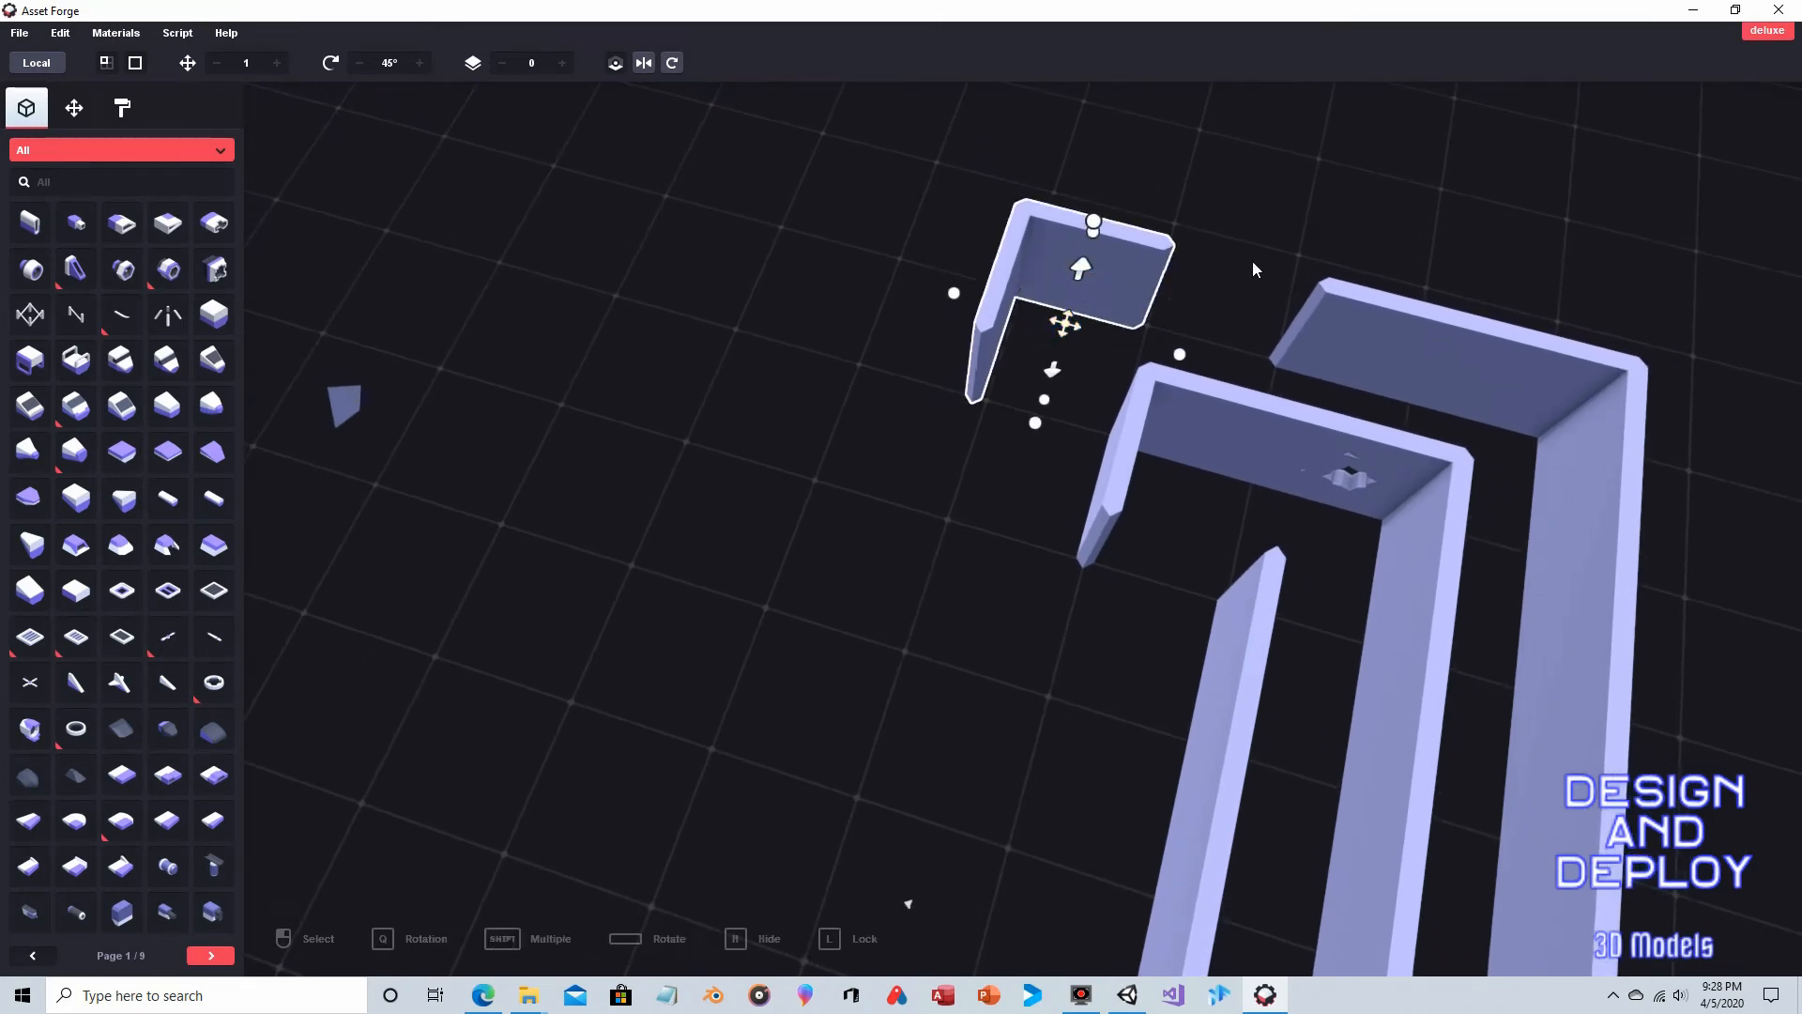
Step: Move the loose pyramid-shaped block beside the structure over to the inner side of the copied corner wall
{"action": "right_click_drag", "start_coordinate": [1253, 265], "coordinate": [944, 406]}
{"action": "right_click_drag", "start_coordinate": [870, 467], "coordinate": [885, 273]}
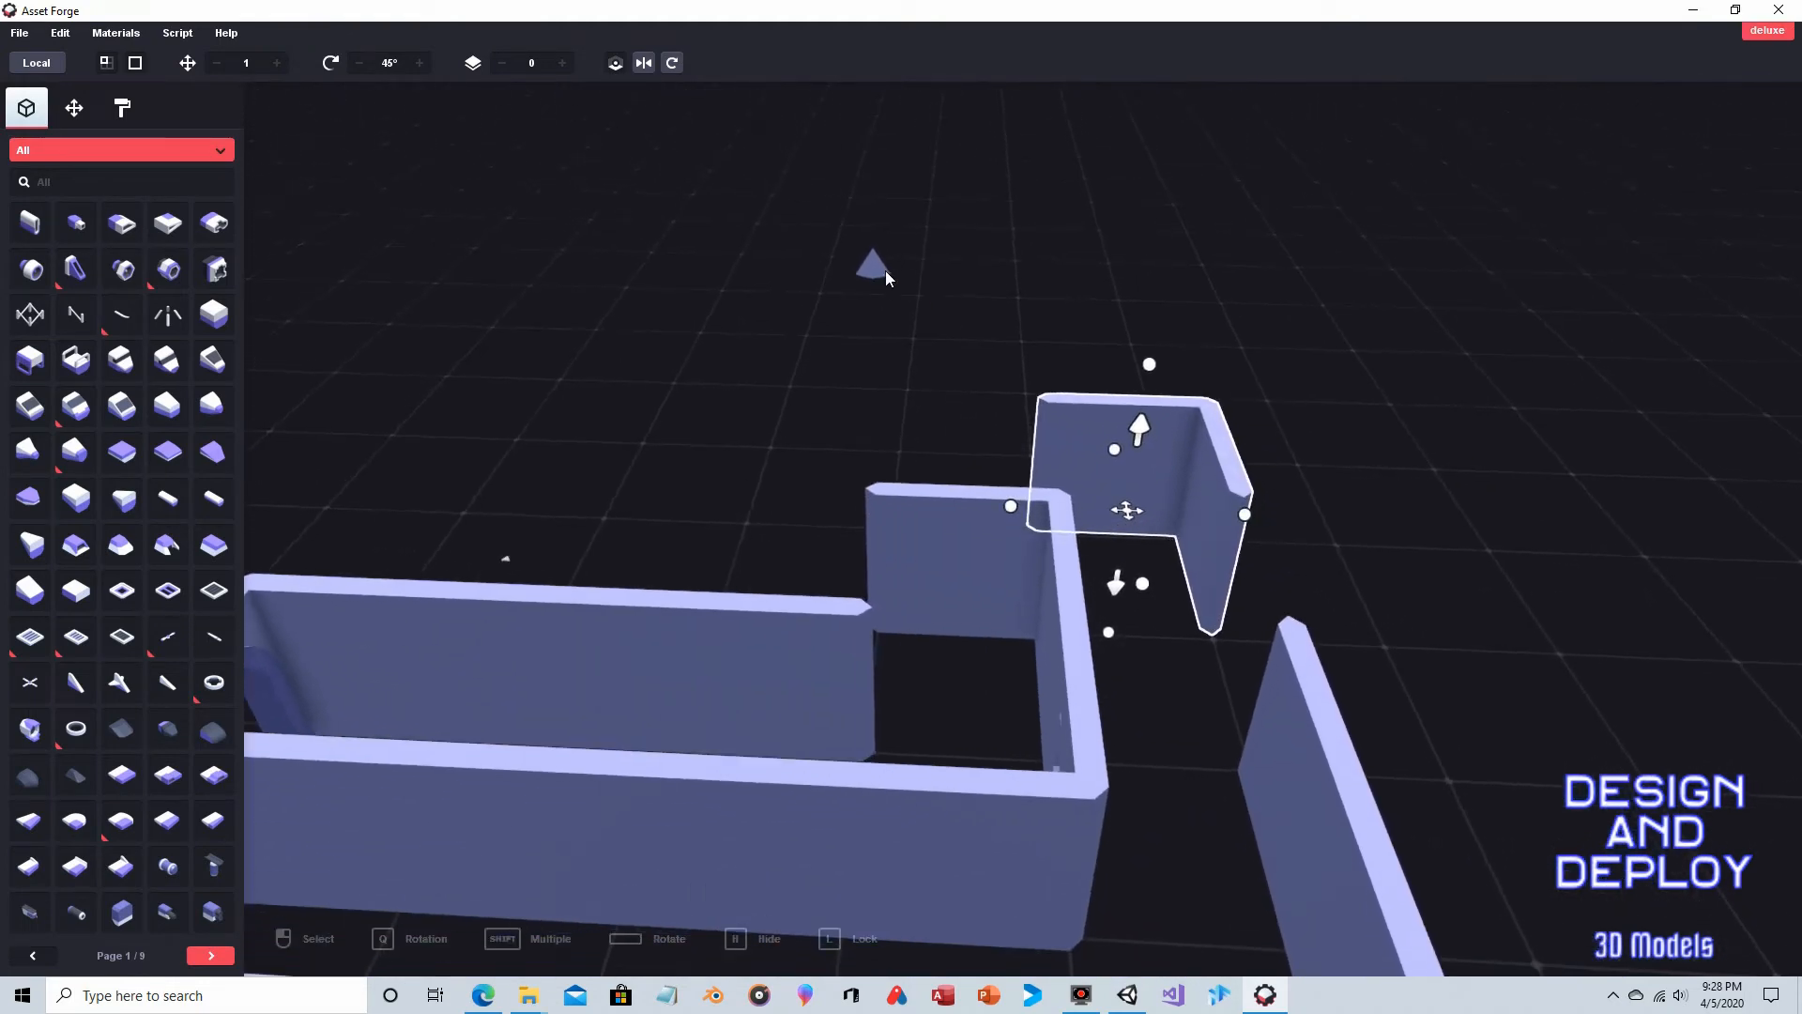
{"action": "left_click", "coordinate": [882, 273]}
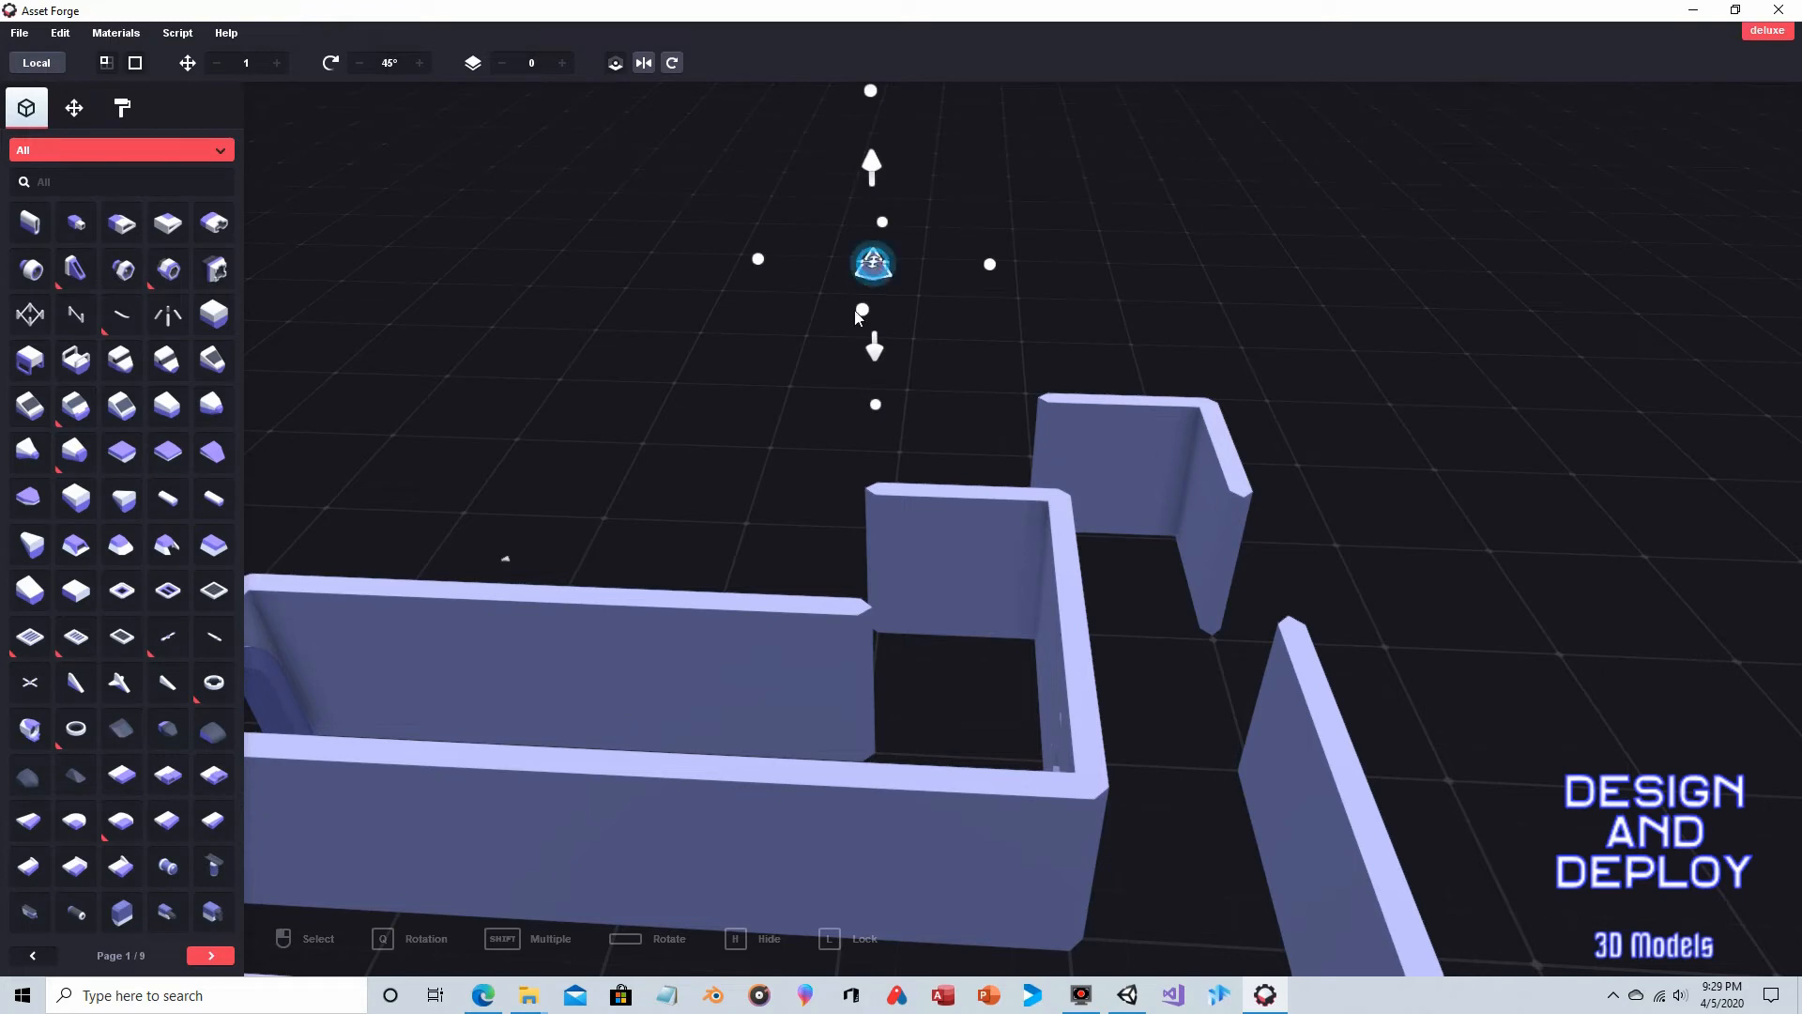
{"action": "left_click_drag", "start_coordinate": [873, 277], "coordinate": [1126, 462]}
{"action": "scroll", "coordinate": [1202, 390], "scroll_direction": "up", "scroll_amount": 4}
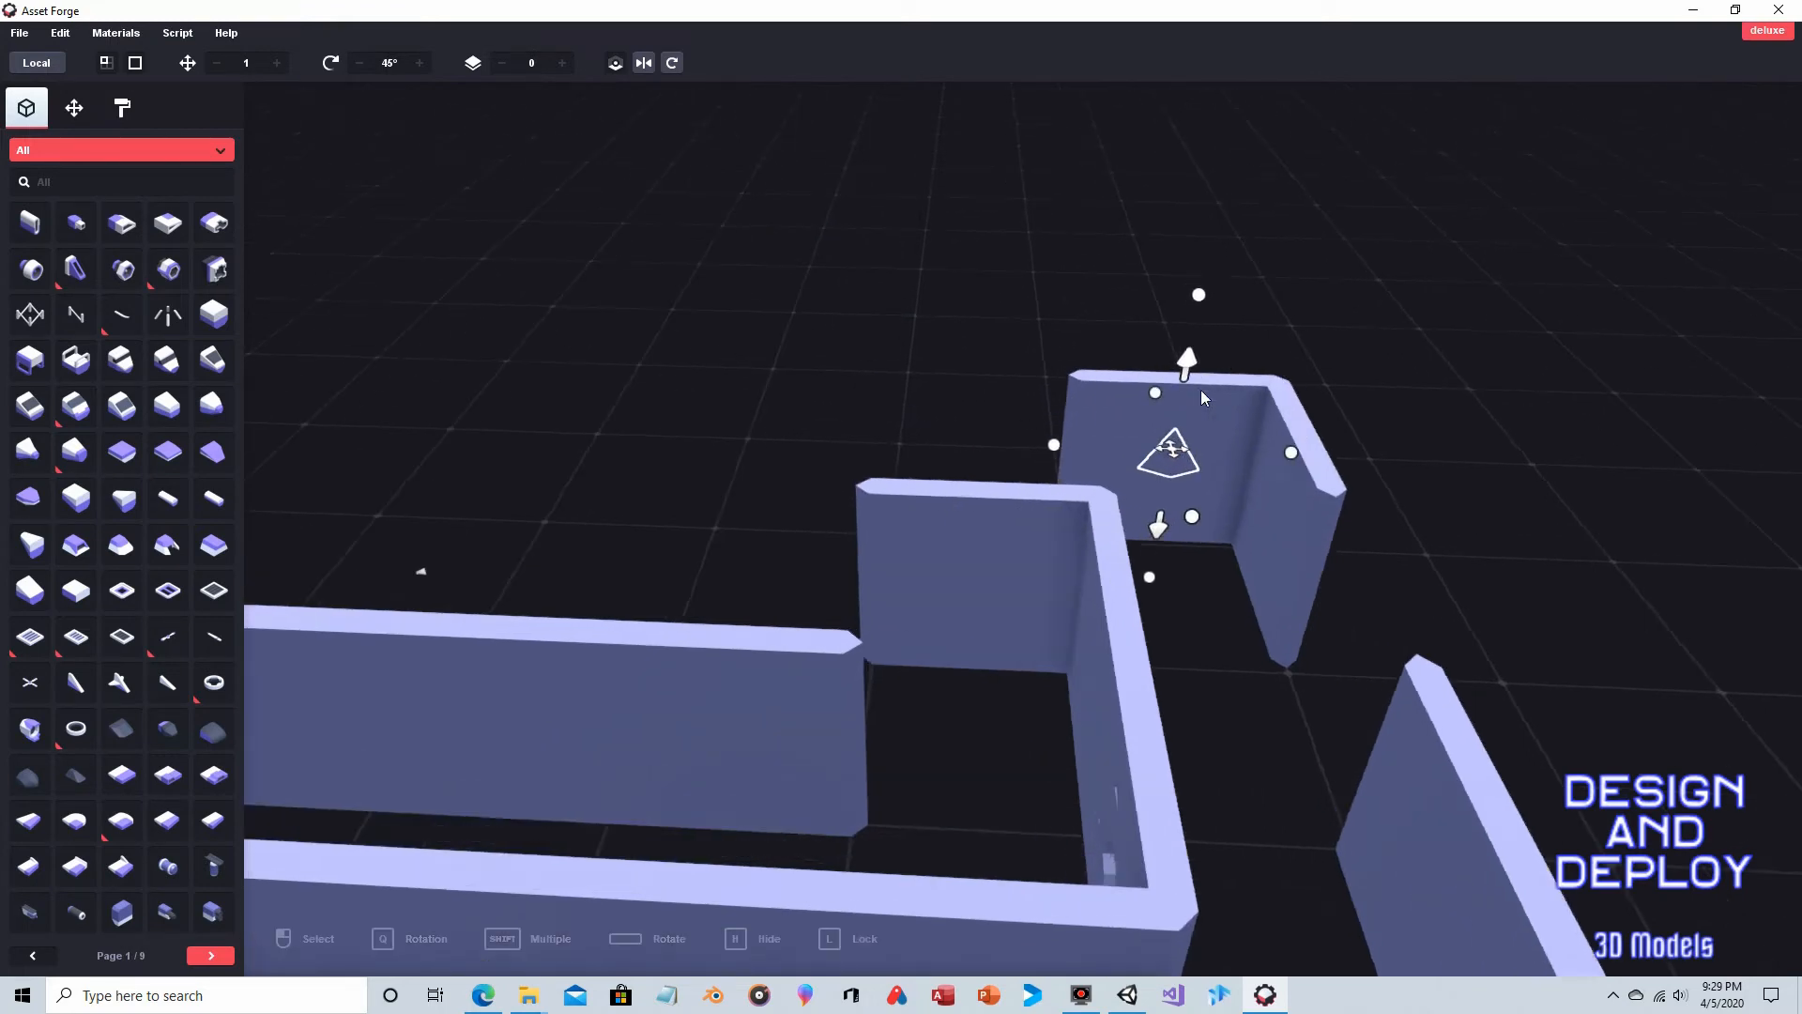
Step: Raise the pyramid block above the floor and position it against the inner face of the copied corner wall
{"action": "right_click_drag", "start_coordinate": [1213, 385], "coordinate": [1222, 681]}
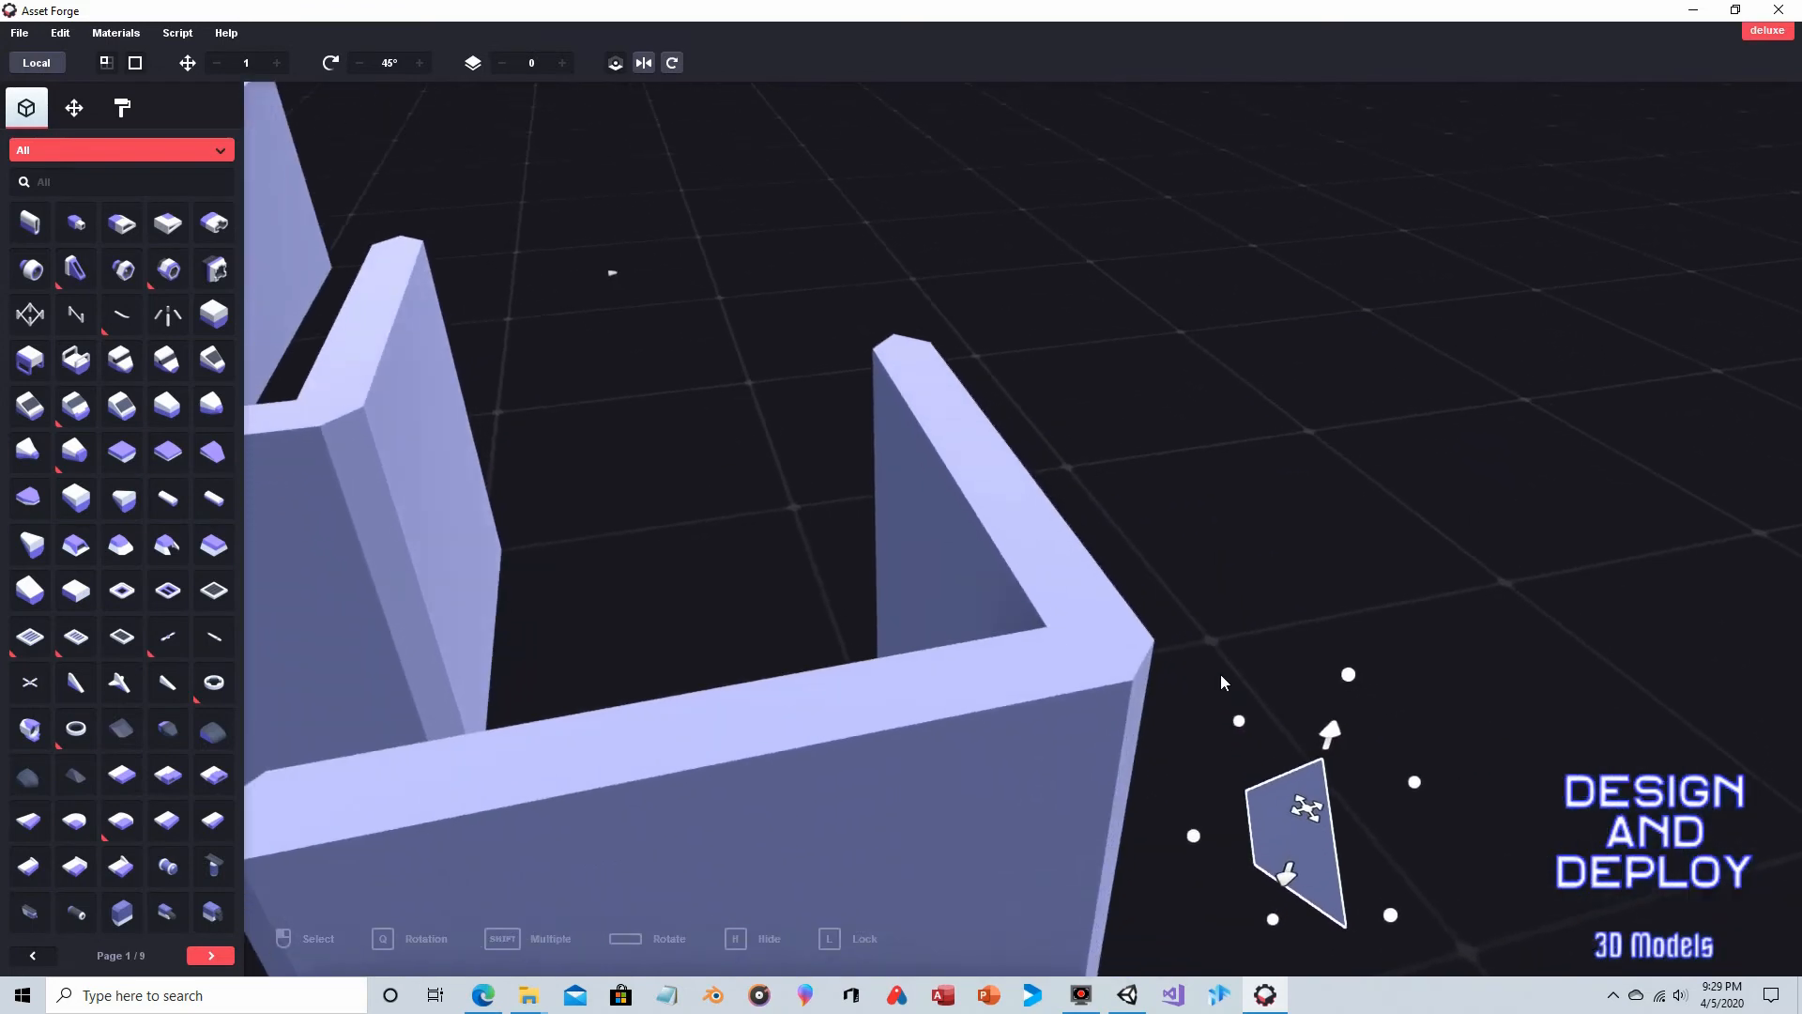
{"action": "left_click_drag", "start_coordinate": [1326, 736], "coordinate": [1385, 518]}
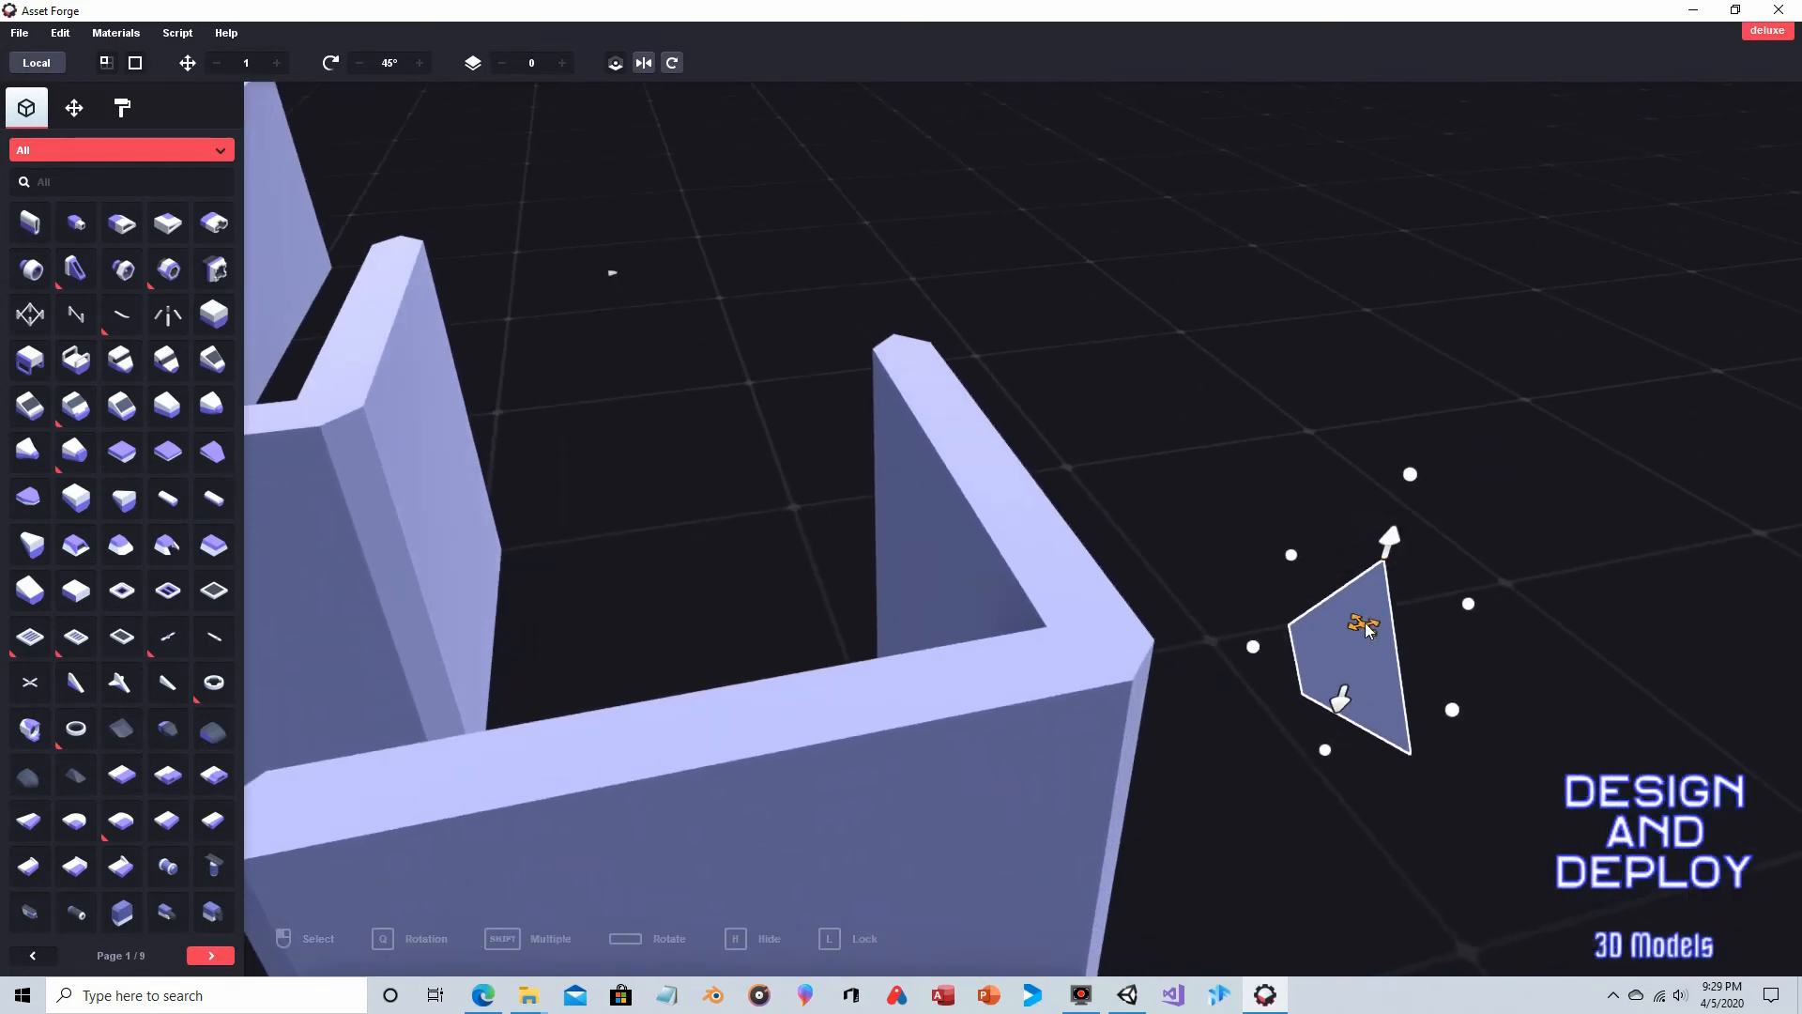
{"action": "left_click_drag", "start_coordinate": [1358, 622], "coordinate": [917, 690]}
{"action": "right_click_drag", "start_coordinate": [918, 690], "coordinate": [1131, 610]}
{"action": "left_click_drag", "start_coordinate": [1273, 660], "coordinate": [1203, 629]}
{"action": "right_click_drag", "start_coordinate": [1202, 629], "coordinate": [970, 704]}
{"action": "left_click_drag", "start_coordinate": [827, 759], "coordinate": [963, 727]}
{"action": "right_click_drag", "start_coordinate": [957, 766], "coordinate": [1269, 725]}
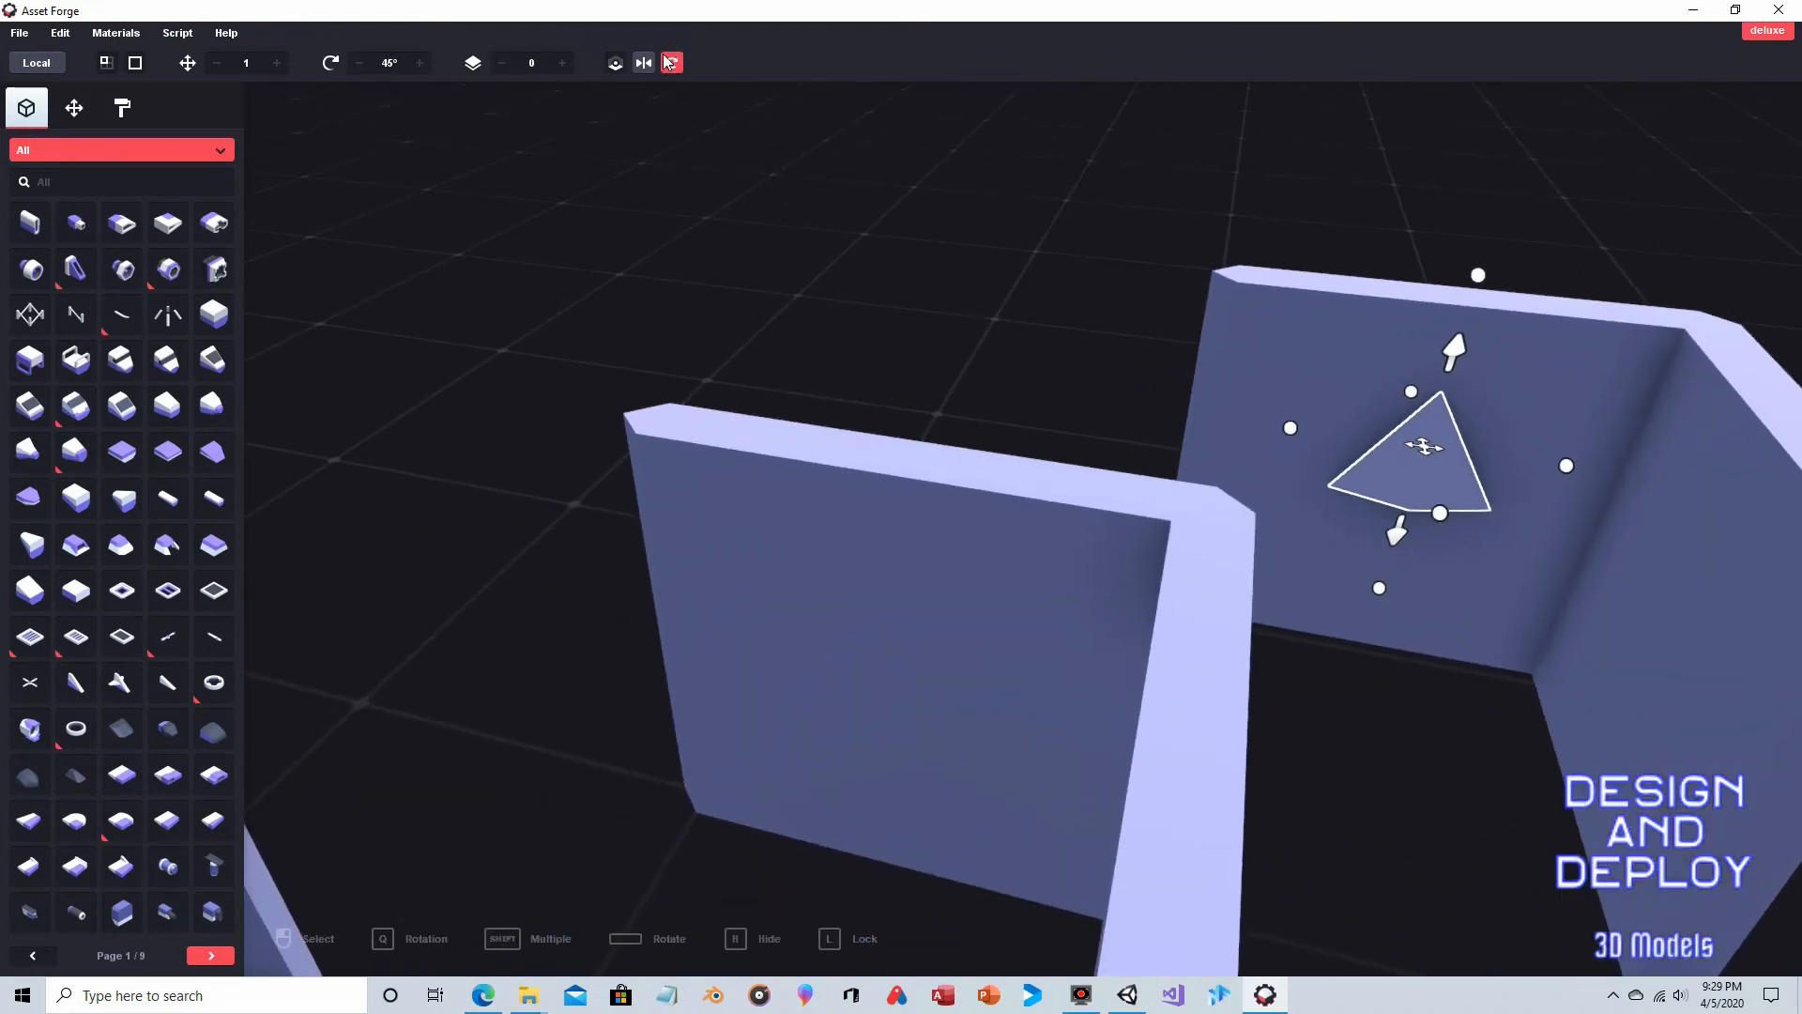
Step: Try rotating the pyramid block by one 45° increment and undo that rotation
{"action": "left_click", "coordinate": [671, 62]}
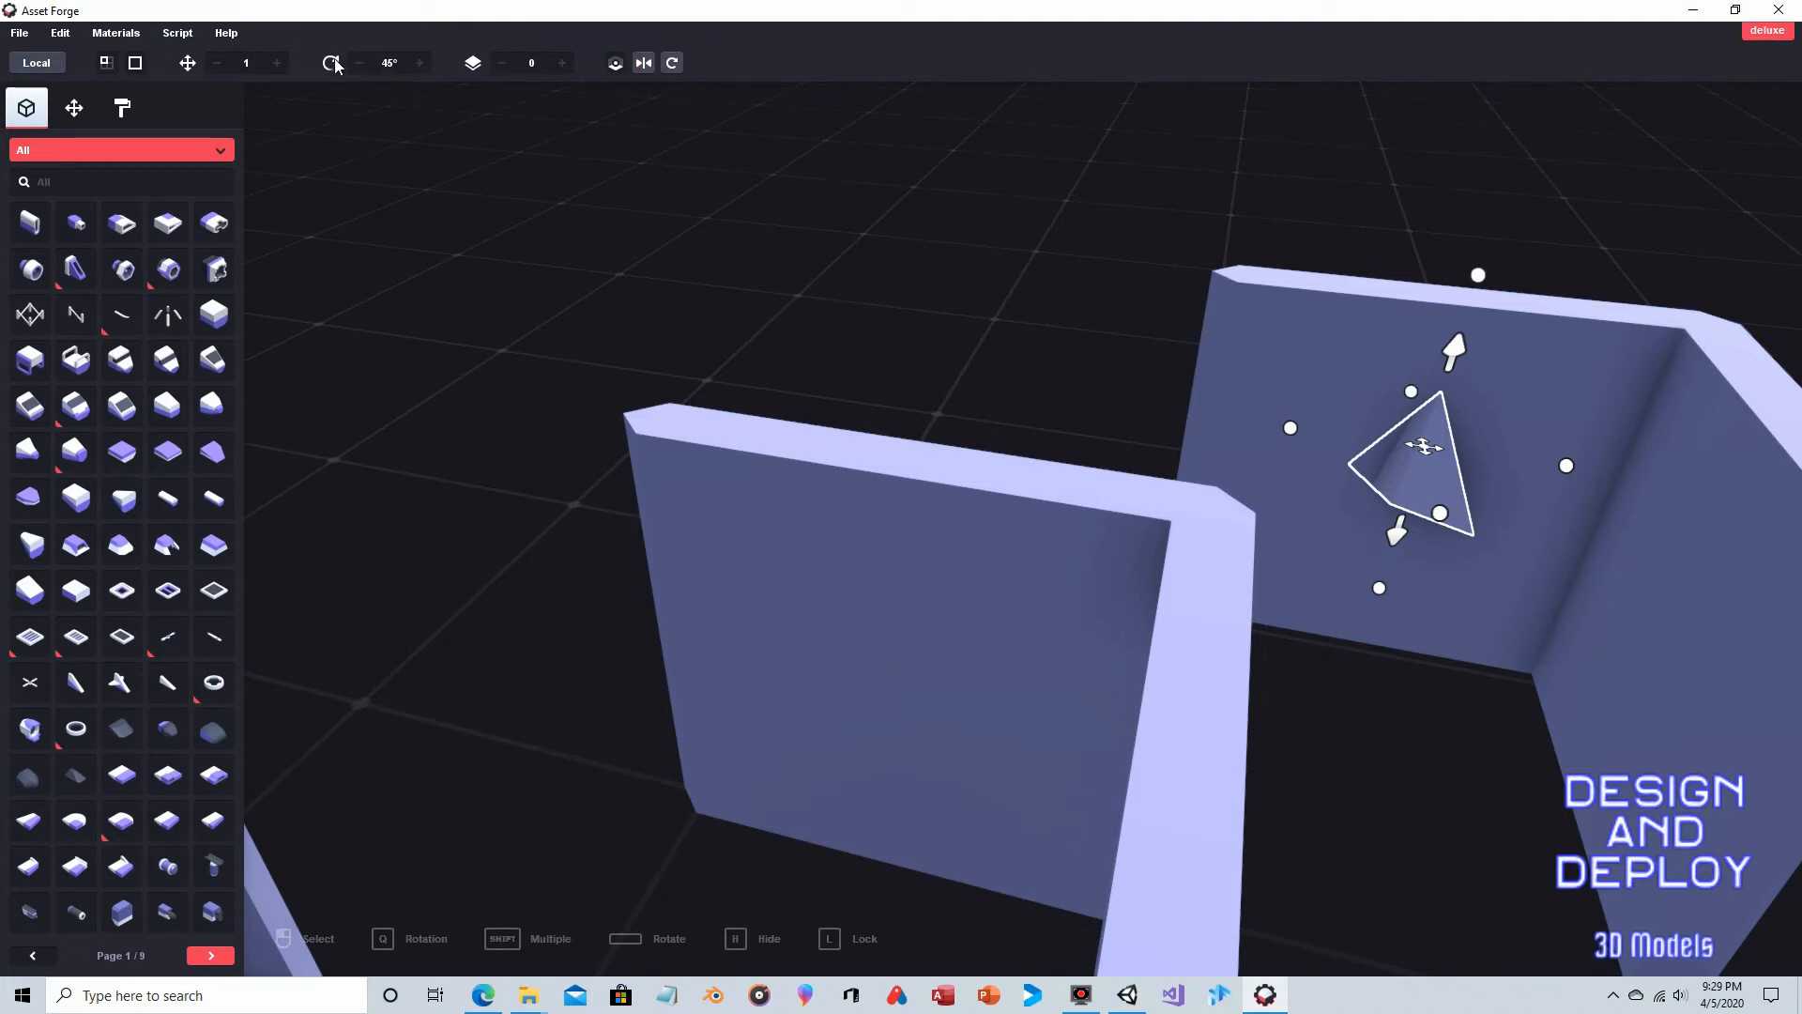
{"action": "left_click", "coordinate": [60, 32]}
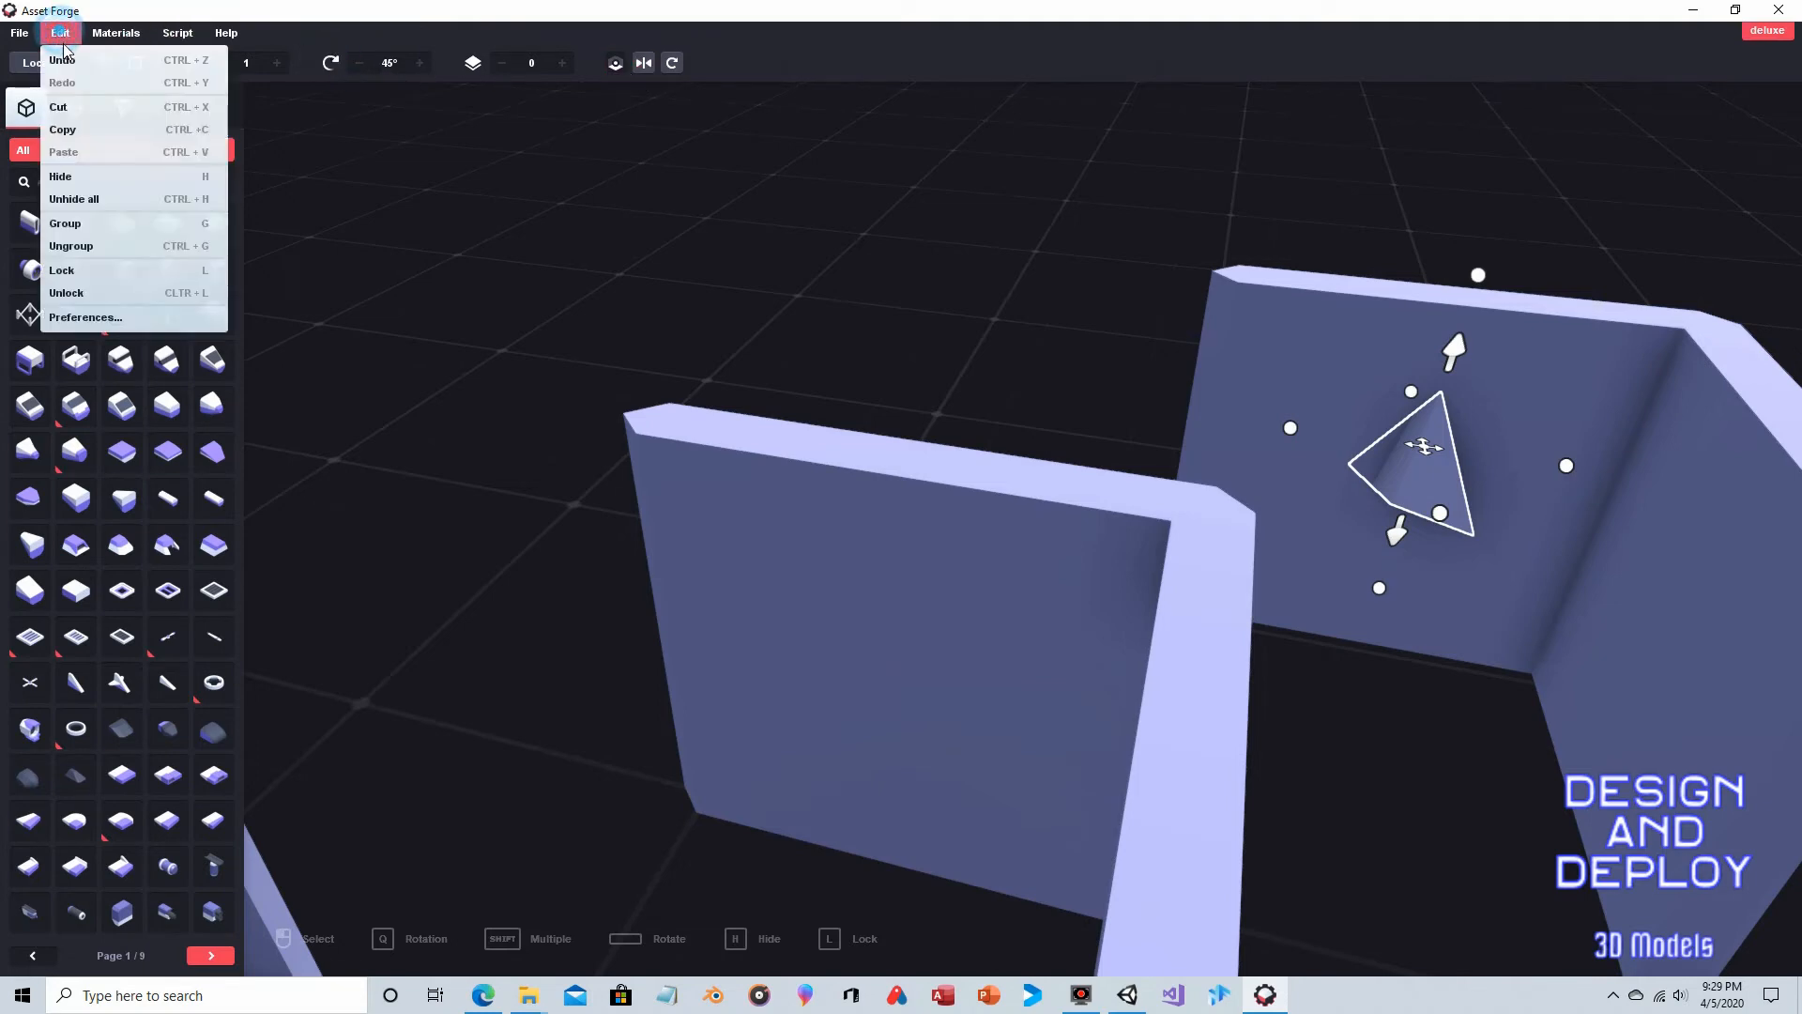
{"action": "left_click", "coordinate": [64, 61]}
{"action": "left_click", "coordinate": [1453, 459]}
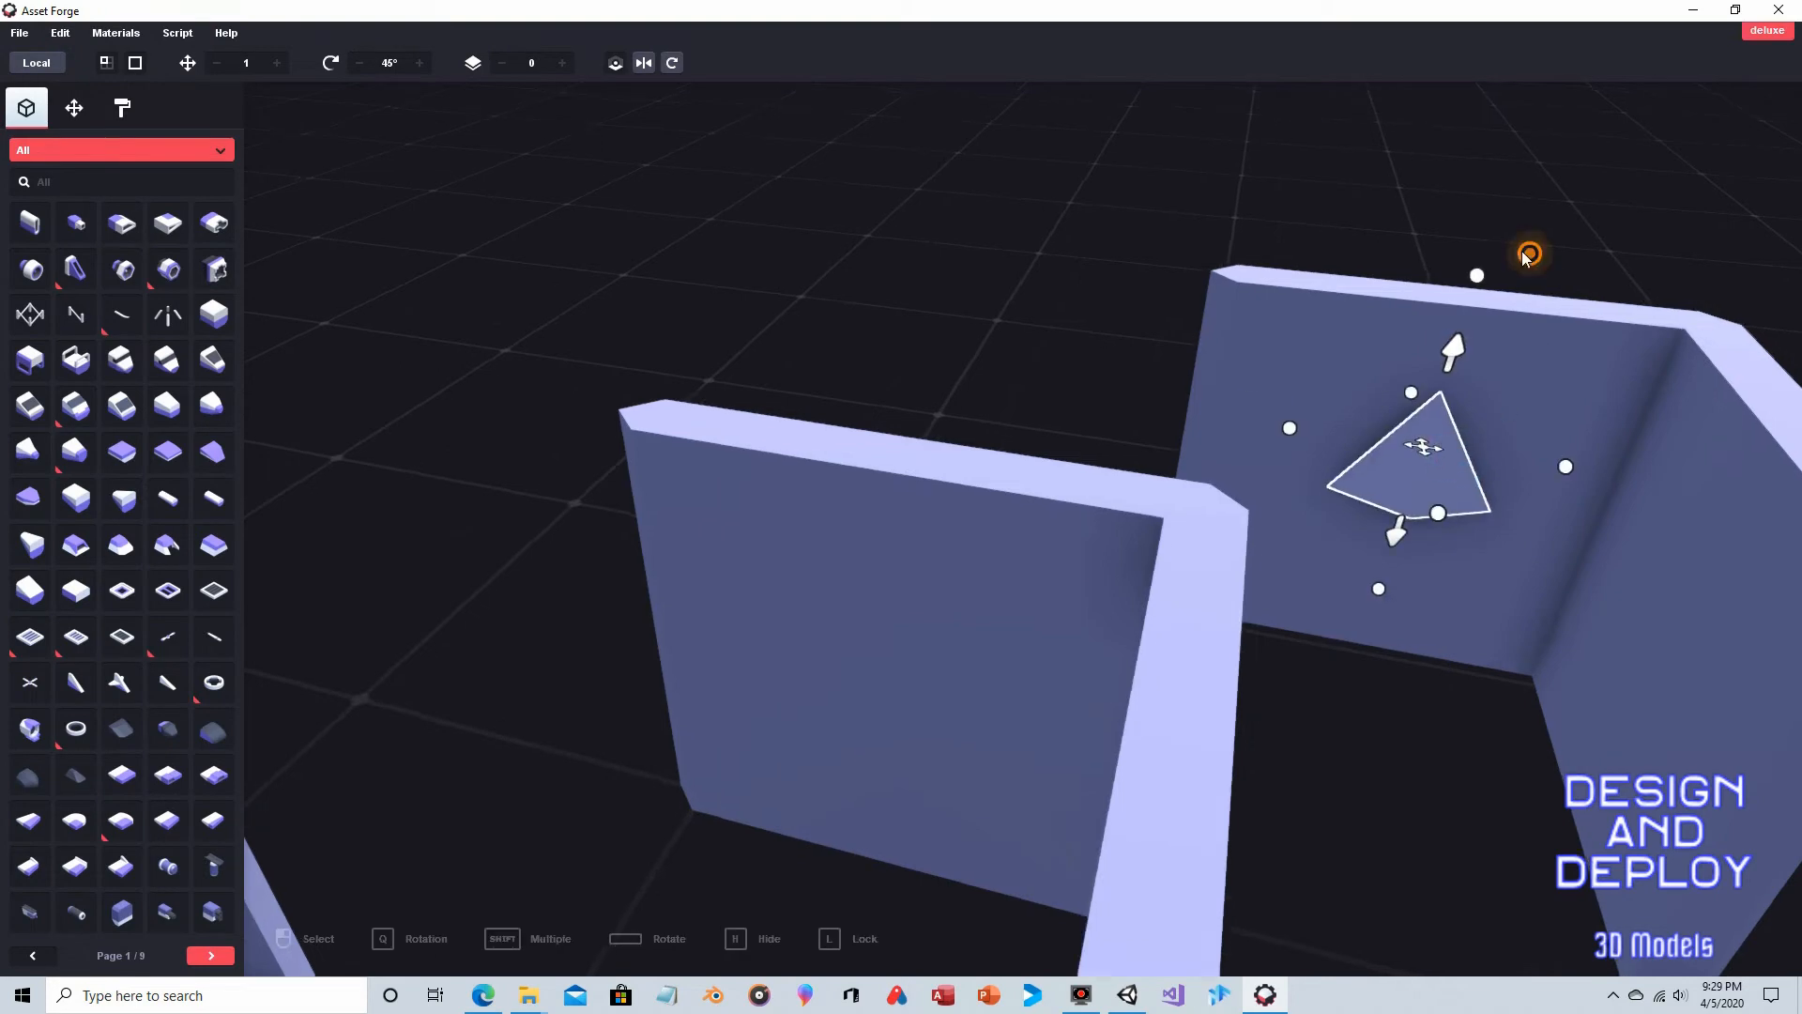
Step: Thin the pyramid block against the corner wall to a Z scale of about 0.64
{"action": "right_click_drag", "start_coordinate": [1529, 254], "coordinate": [1106, 311]}
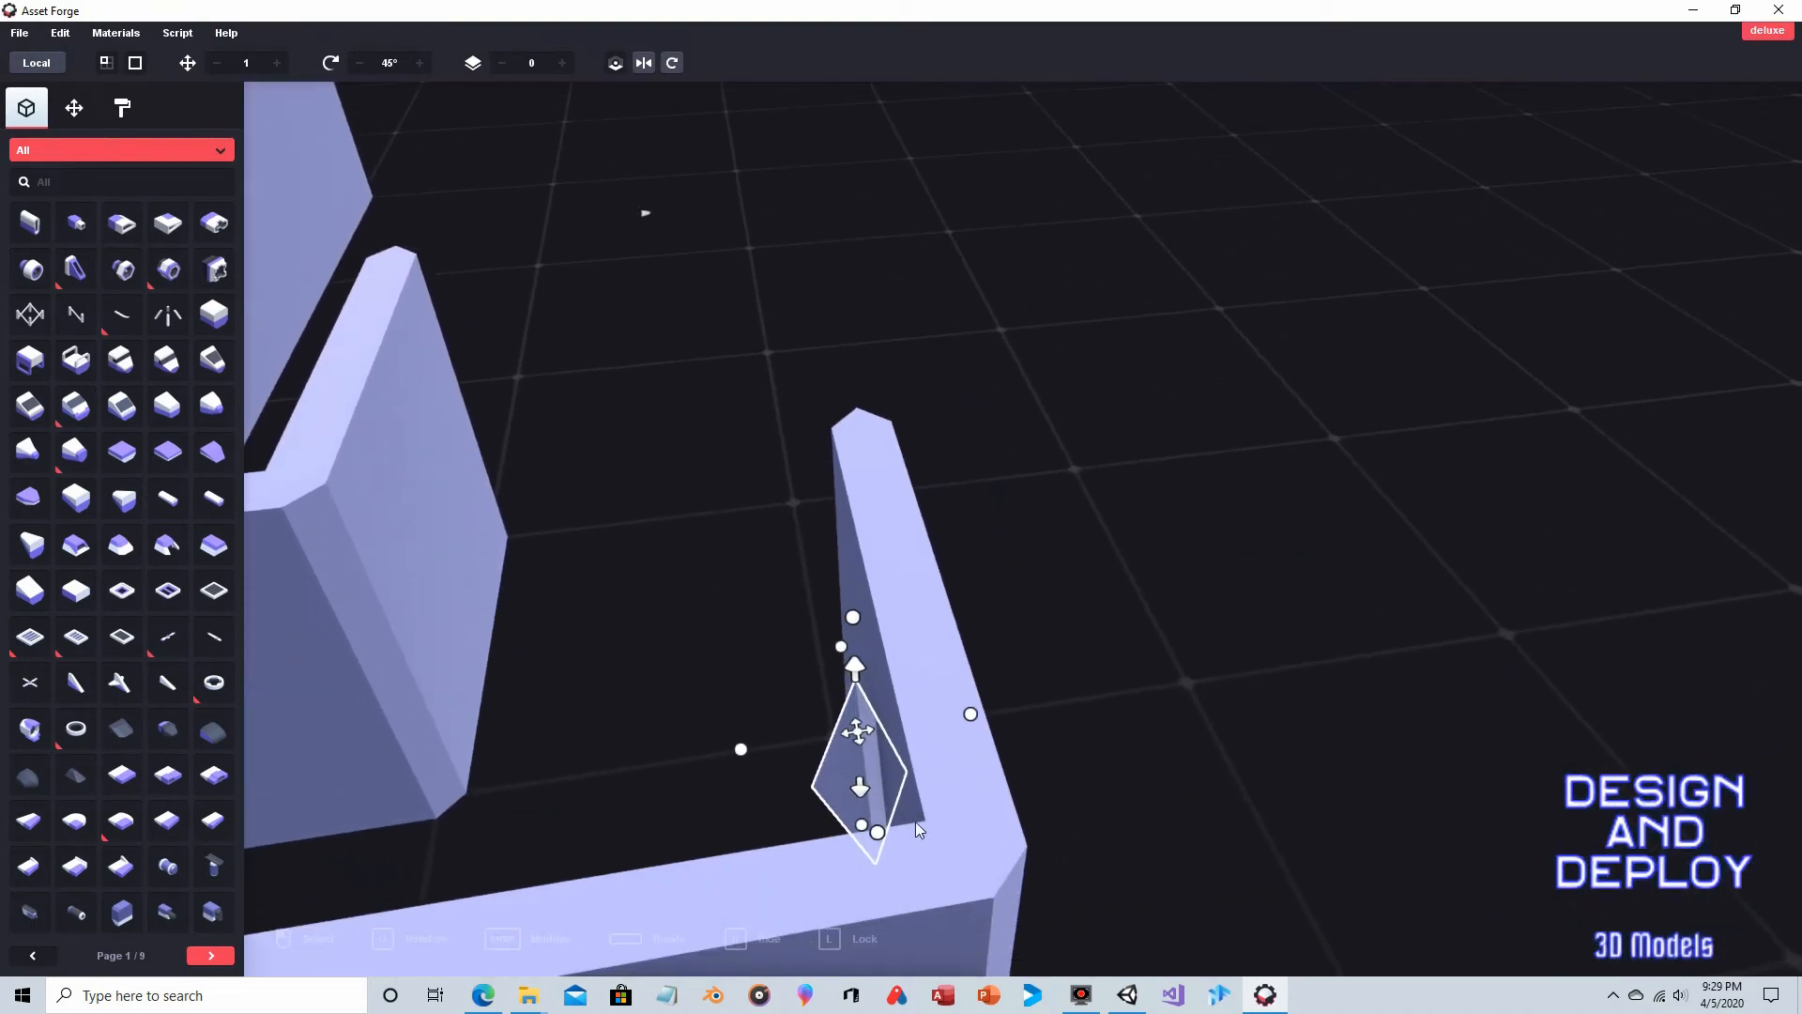
{"action": "left_click_drag", "start_coordinate": [761, 748], "coordinate": [903, 722]}
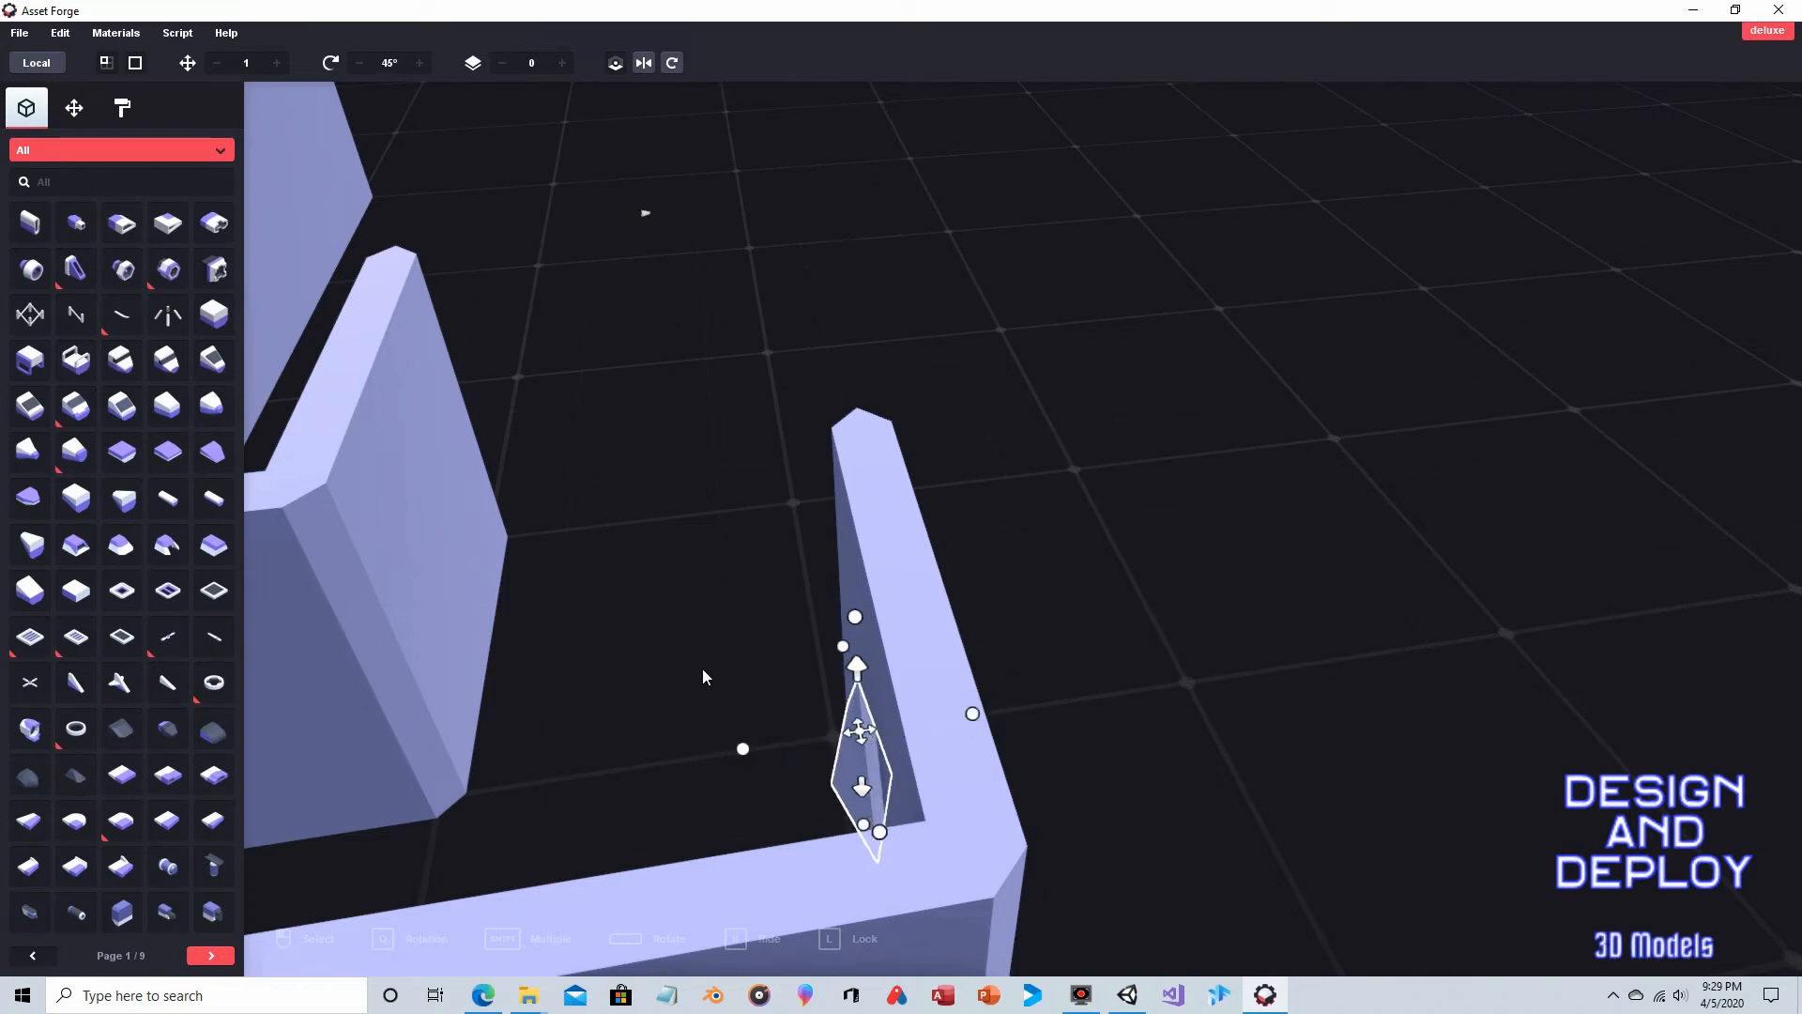
{"action": "left_click", "coordinate": [676, 644]}
Step: Change the rotation axis and rotate the pyramid block by two 45° increments
{"action": "right_click_drag", "start_coordinate": [1033, 672], "coordinate": [1183, 598]}
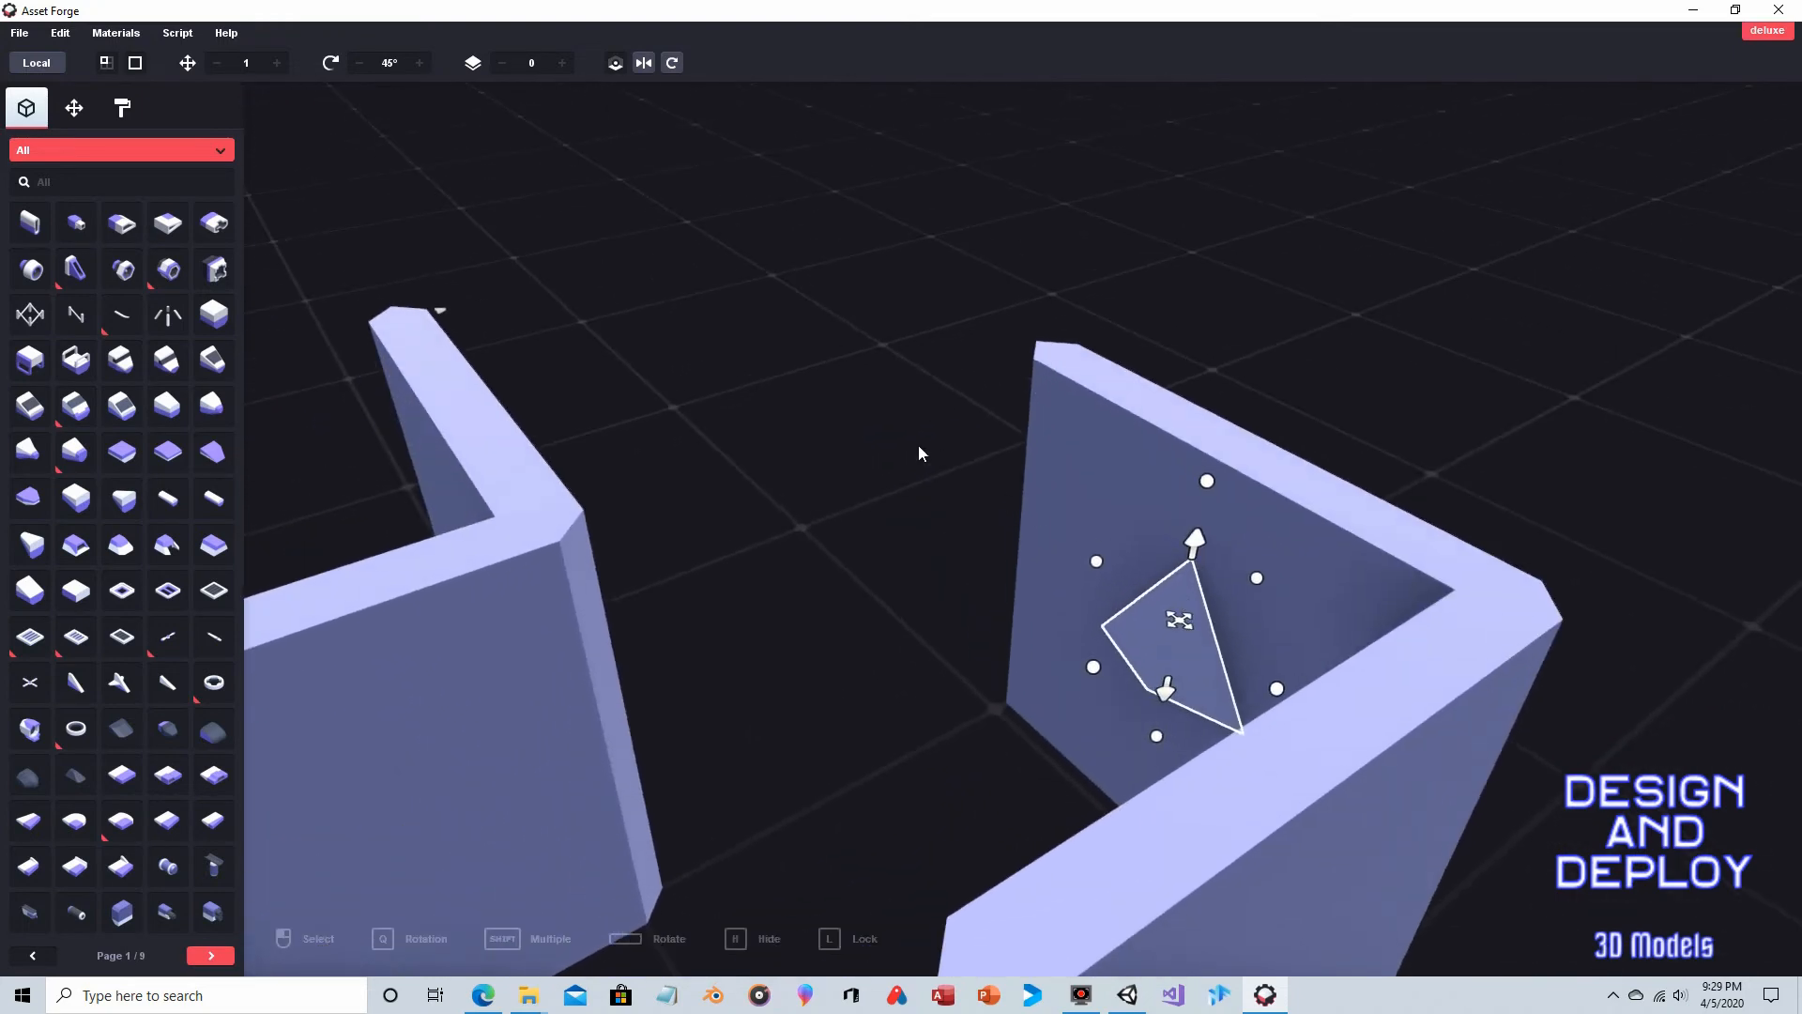
{"action": "left_click", "coordinate": [614, 62]}
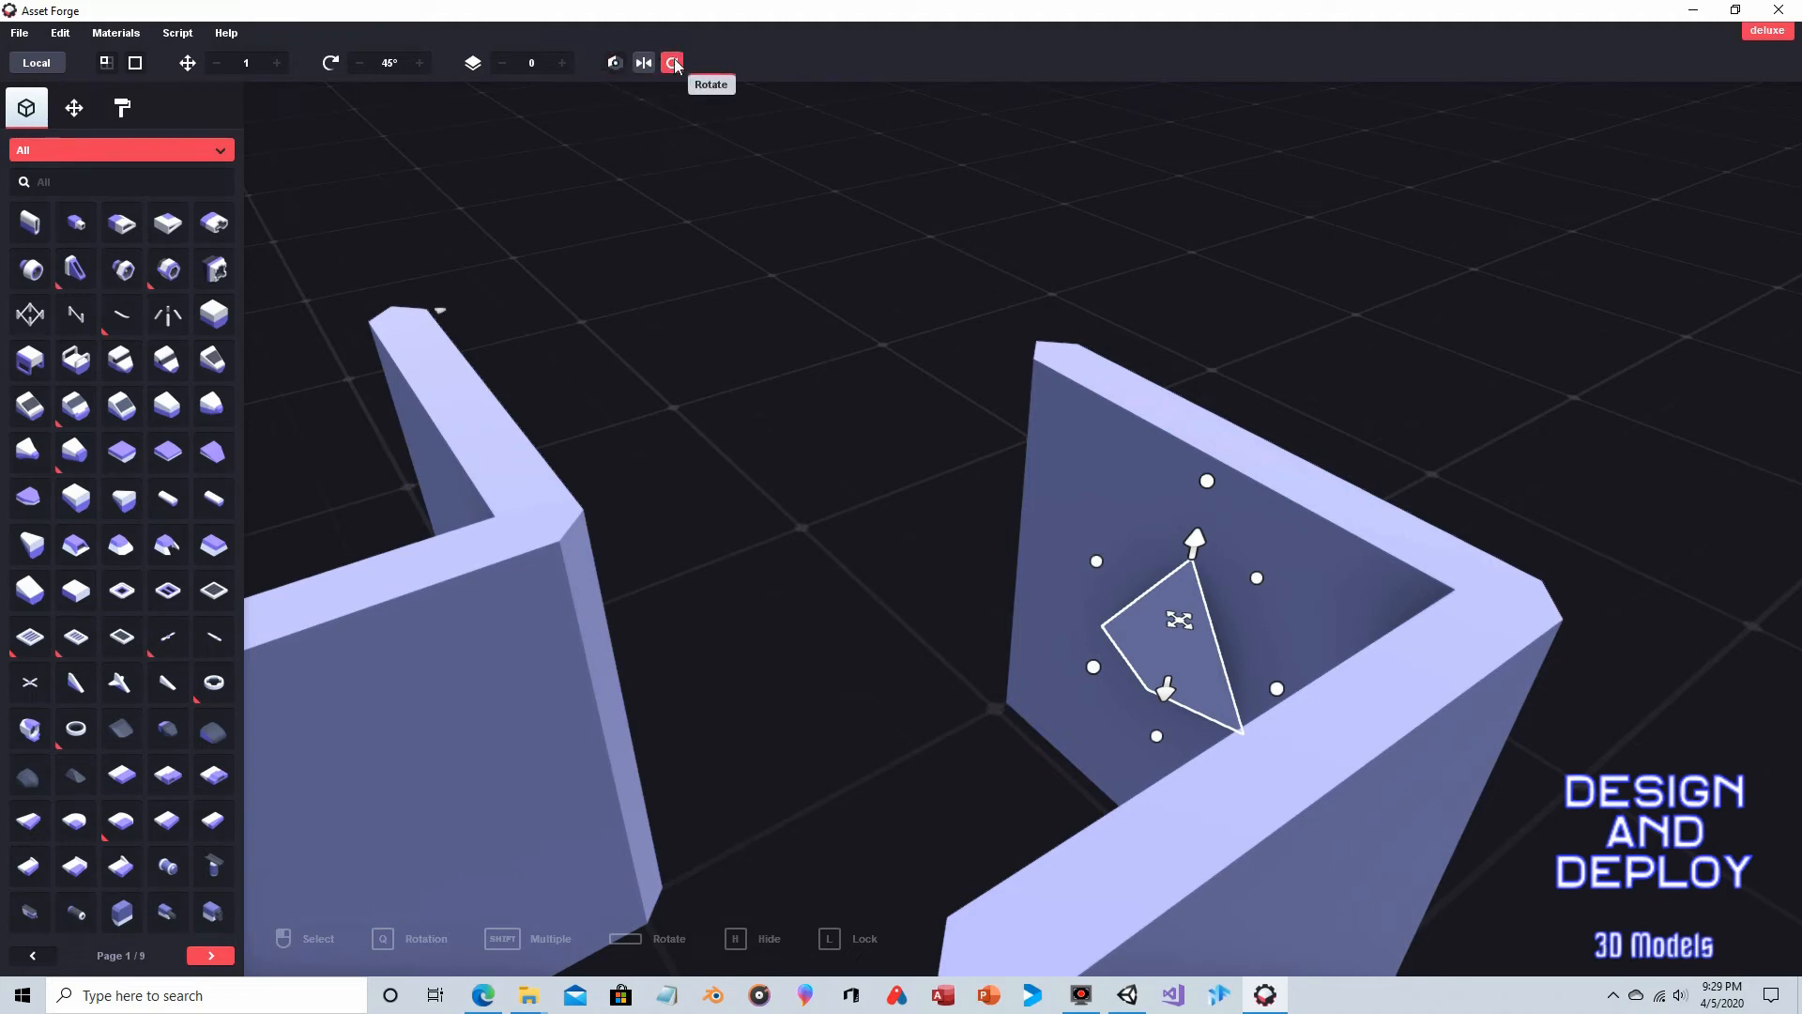
{"action": "left_click", "coordinate": [673, 63]}
{"action": "left_click", "coordinate": [673, 63]}
{"action": "right_click_drag", "start_coordinate": [793, 188], "coordinate": [699, 291]}
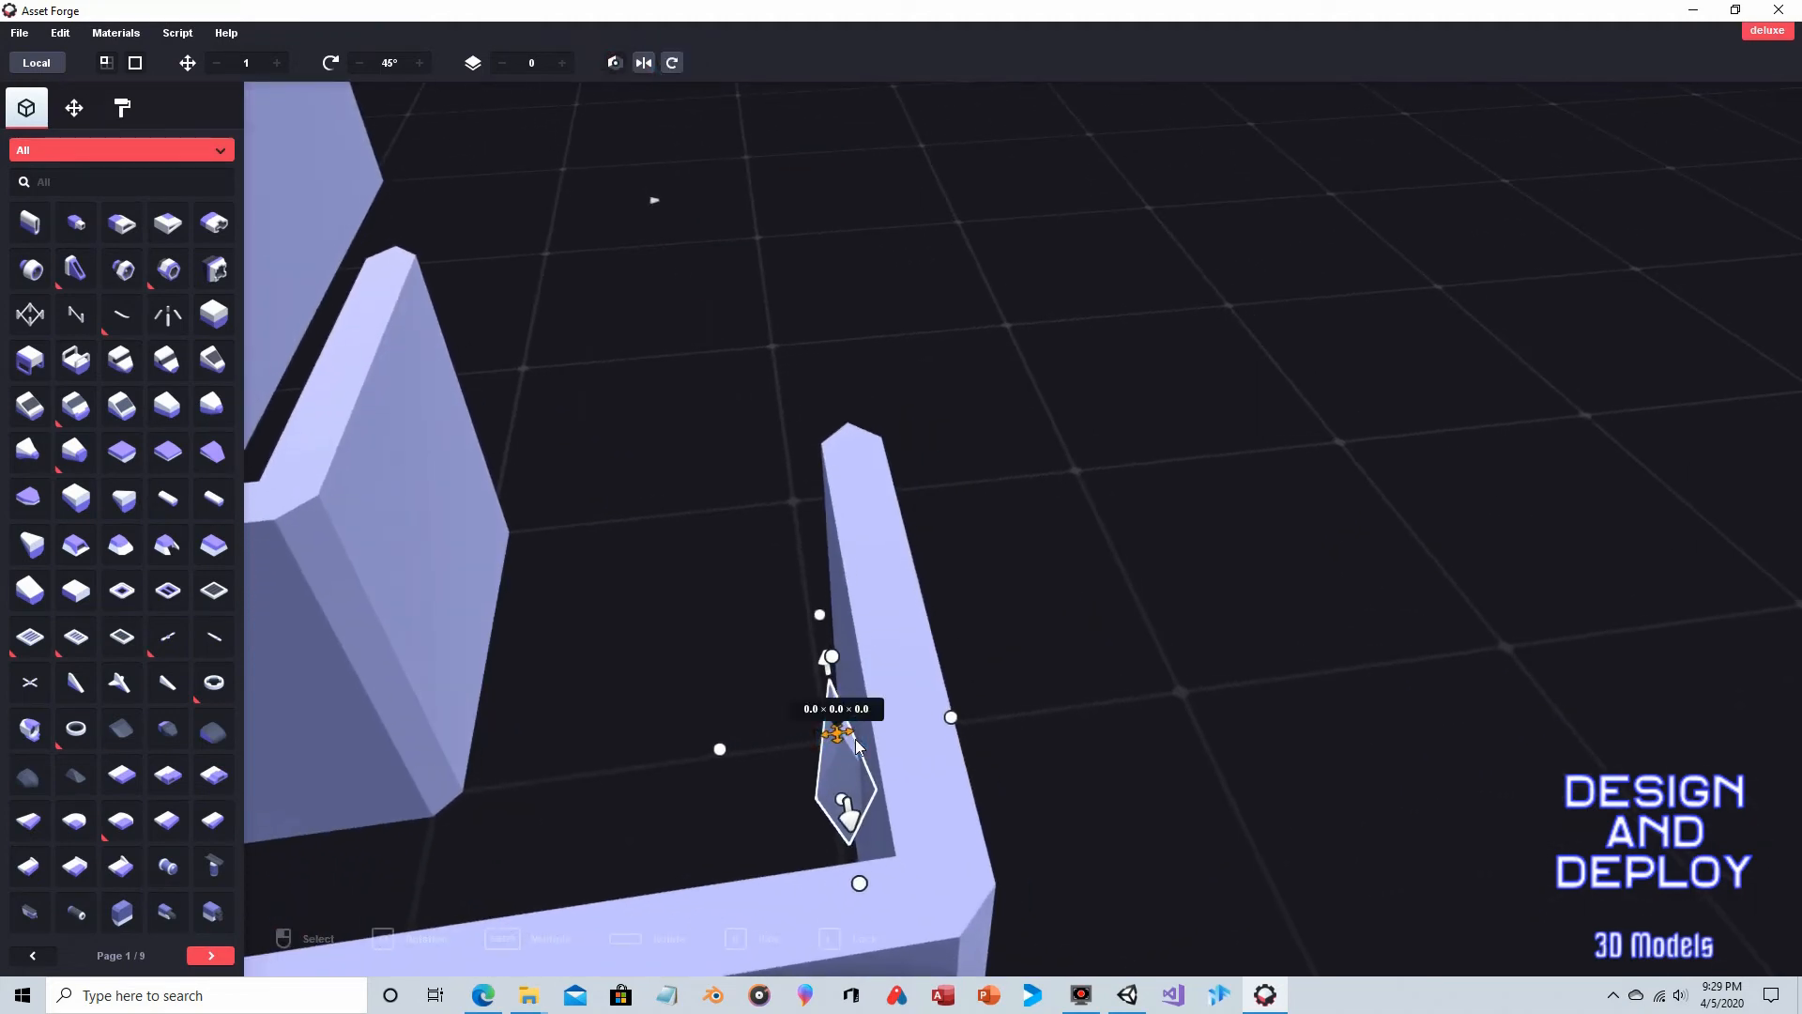
{"action": "mouse_move", "coordinate": [832, 749]}
{"action": "left_mouse_down"}
{"action": "mouse_move", "coordinate": [874, 746]}
{"action": "mouse_move", "coordinate": [860, 728]}
{"action": "left_mouse_up"}
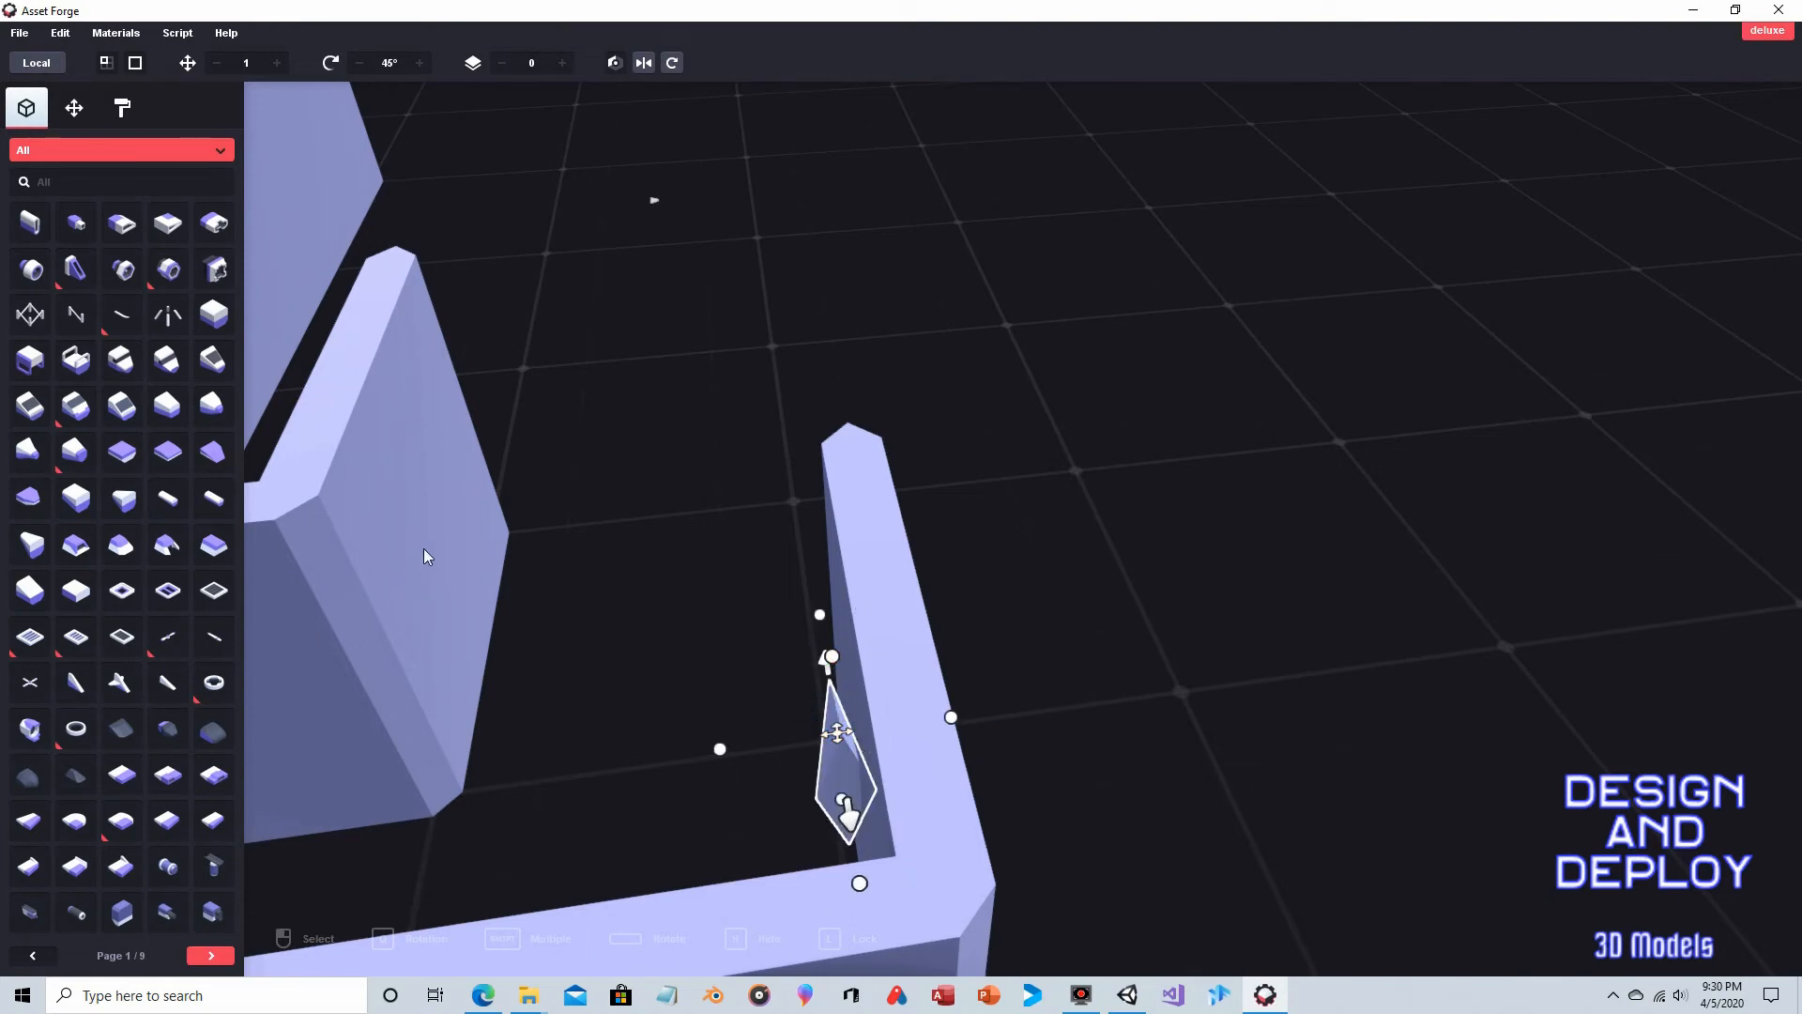
Step: Set the pyramid block's Z position to 0.54 so it sits closer to the wall face
{"action": "left_click", "coordinate": [81, 110]}
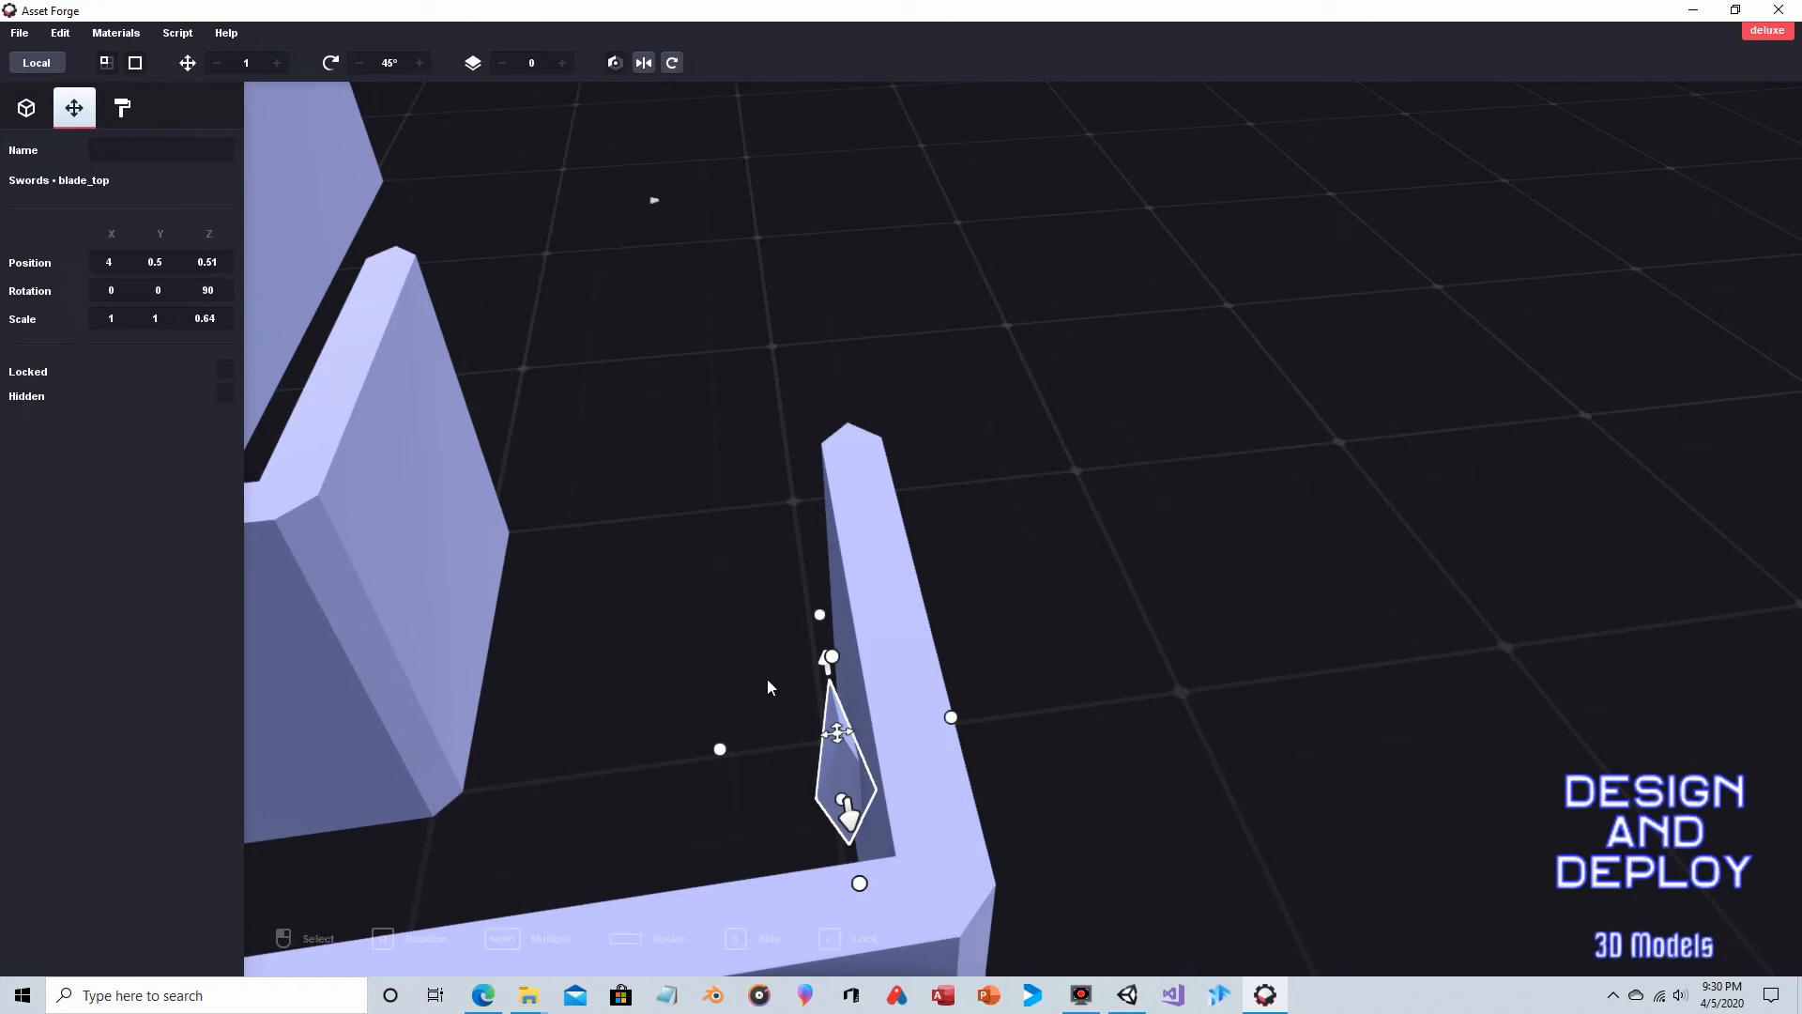
{"action": "mouse_move", "coordinate": [842, 733]}
{"action": "left_mouse_down"}
{"action": "mouse_move", "coordinate": [883, 726]}
{"action": "mouse_move", "coordinate": [837, 731]}
{"action": "left_mouse_up"}
{"action": "key", "text": "BackSpace"}
{"action": "type", "text": "3"}
{"action": "left_click", "coordinate": [171, 263]}
{"action": "left_click", "coordinate": [221, 264]}
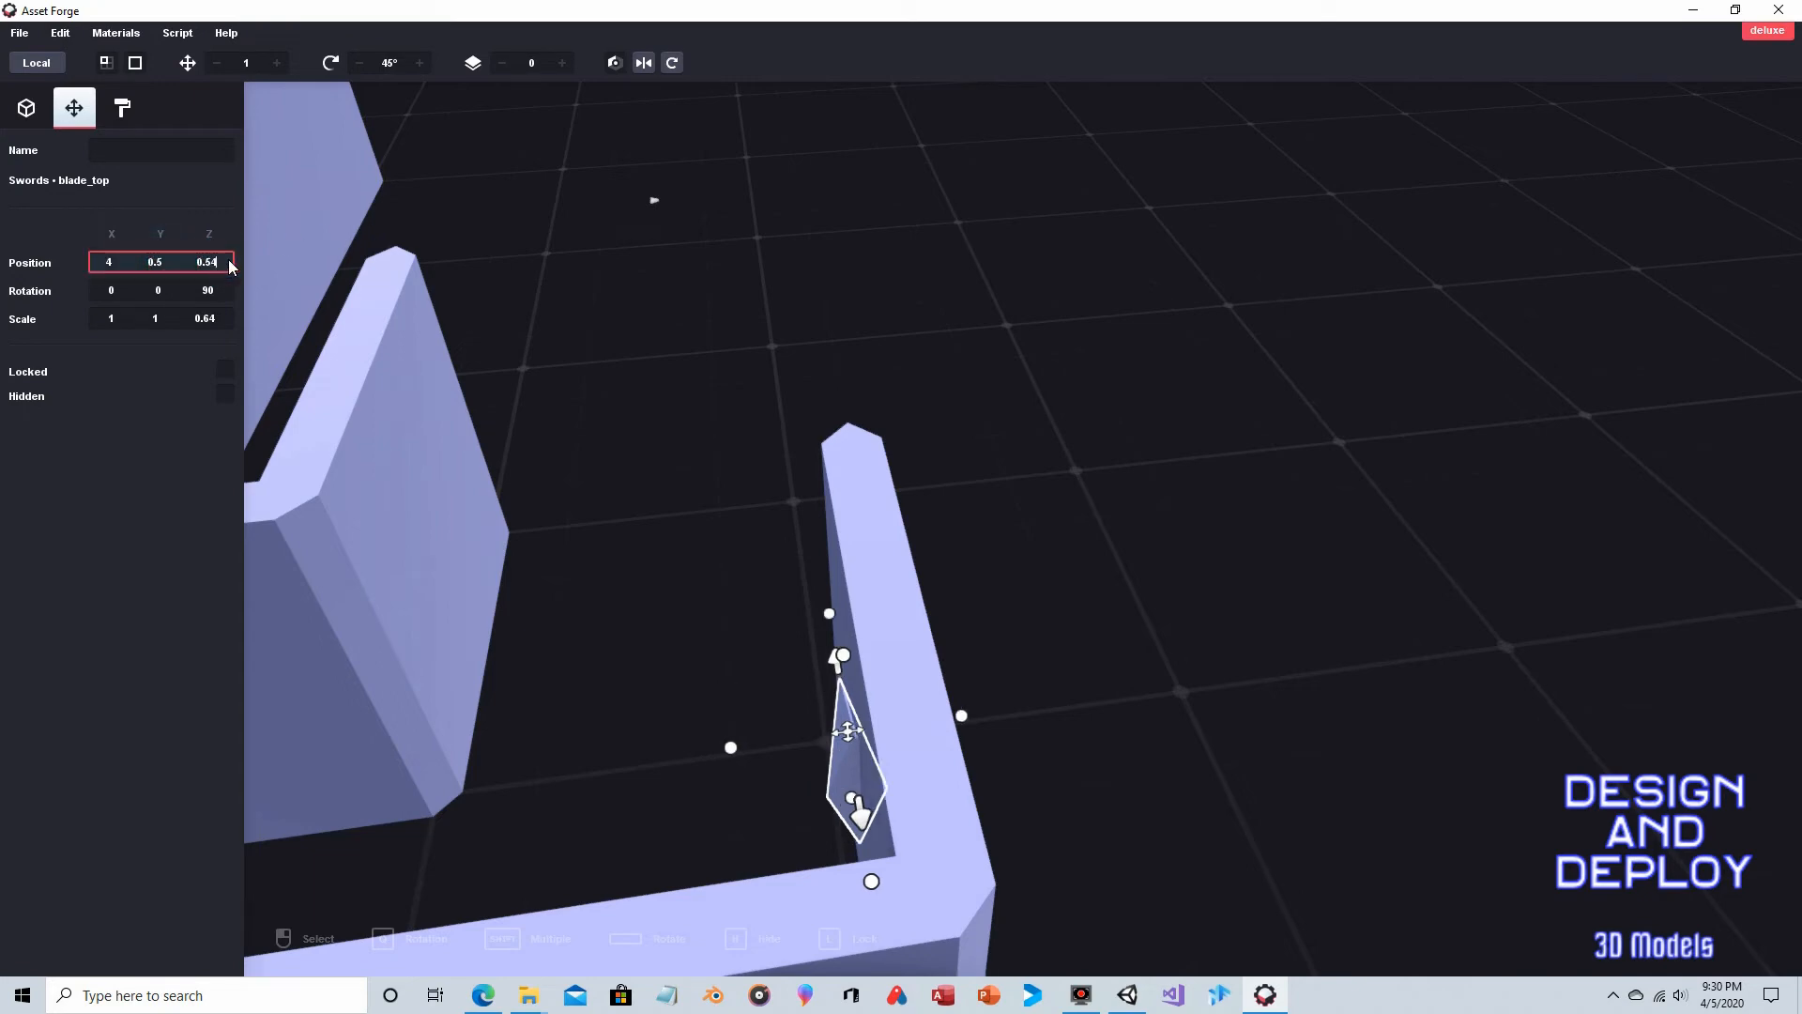
Step: Shift the pyramid block along the wall face to an X position of 4.1
{"action": "right_click_drag", "start_coordinate": [929, 523], "coordinate": [1329, 431]}
{"action": "left_click_drag", "start_coordinate": [1452, 466], "coordinate": [1497, 463]}
{"action": "right_click_drag", "start_coordinate": [1331, 178], "coordinate": [1287, 222]}
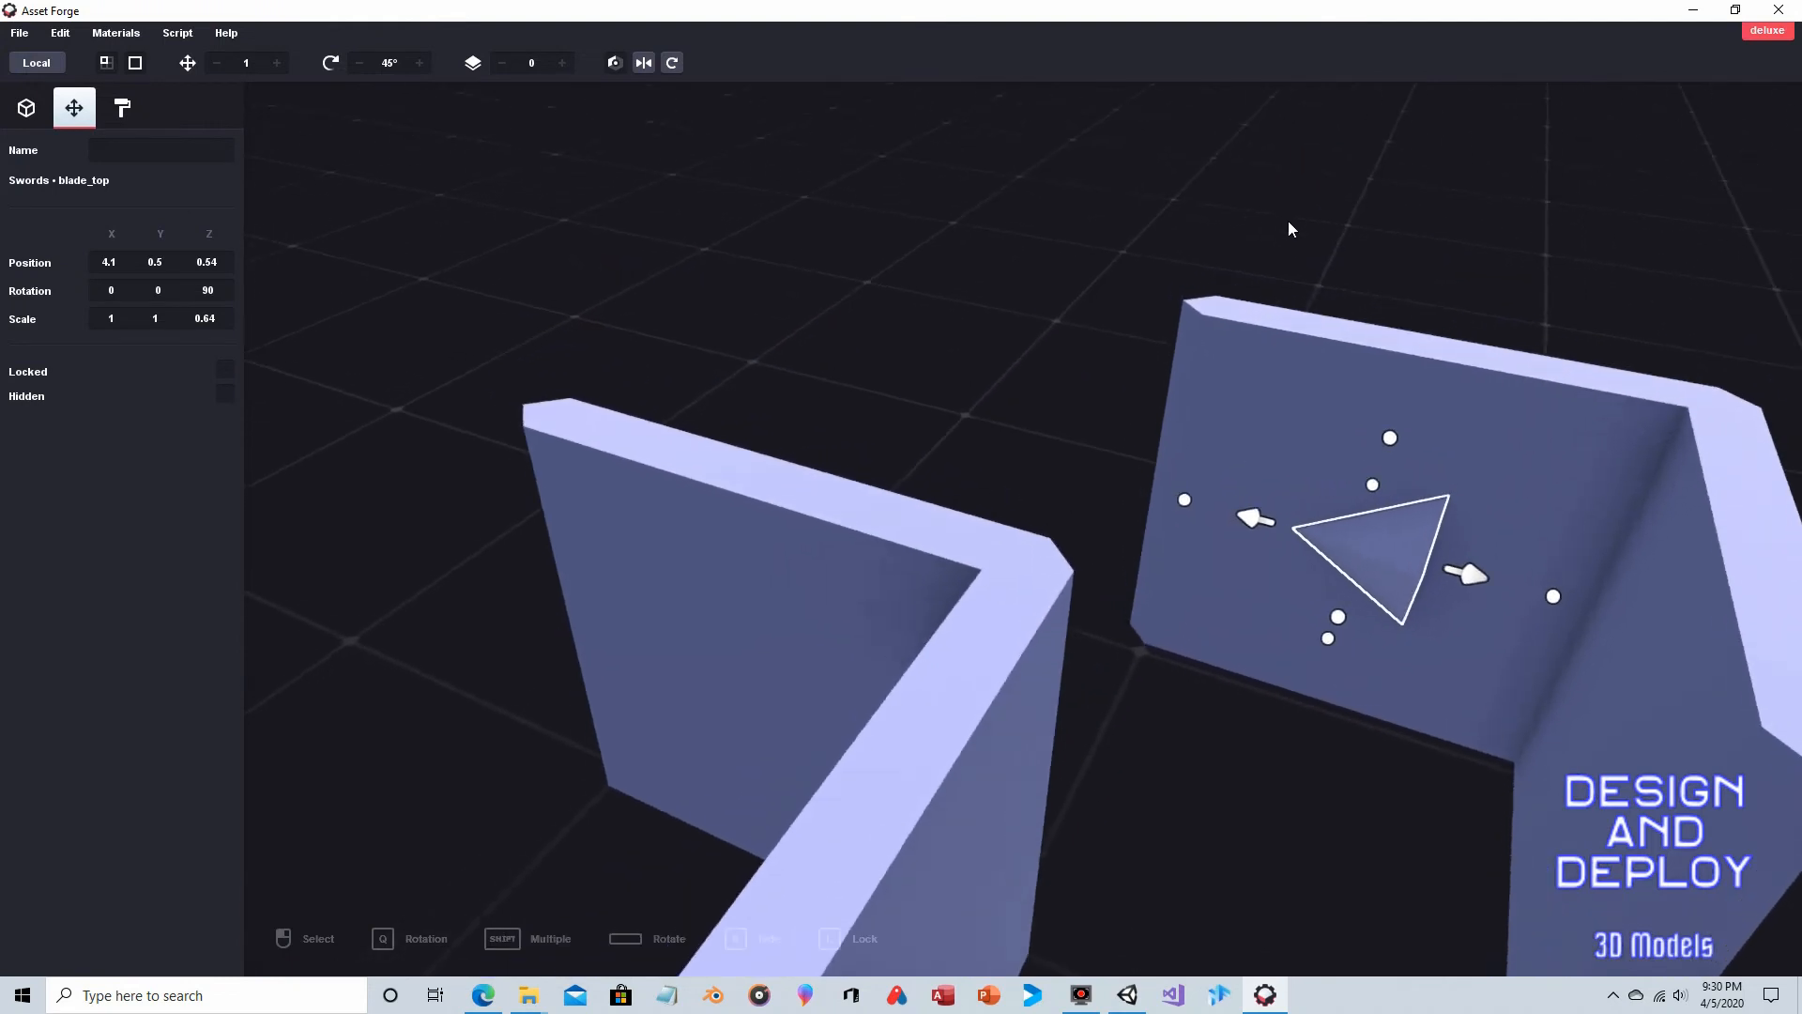
{"action": "scroll", "coordinate": [1297, 223], "scroll_direction": "down", "scroll_amount": 1}
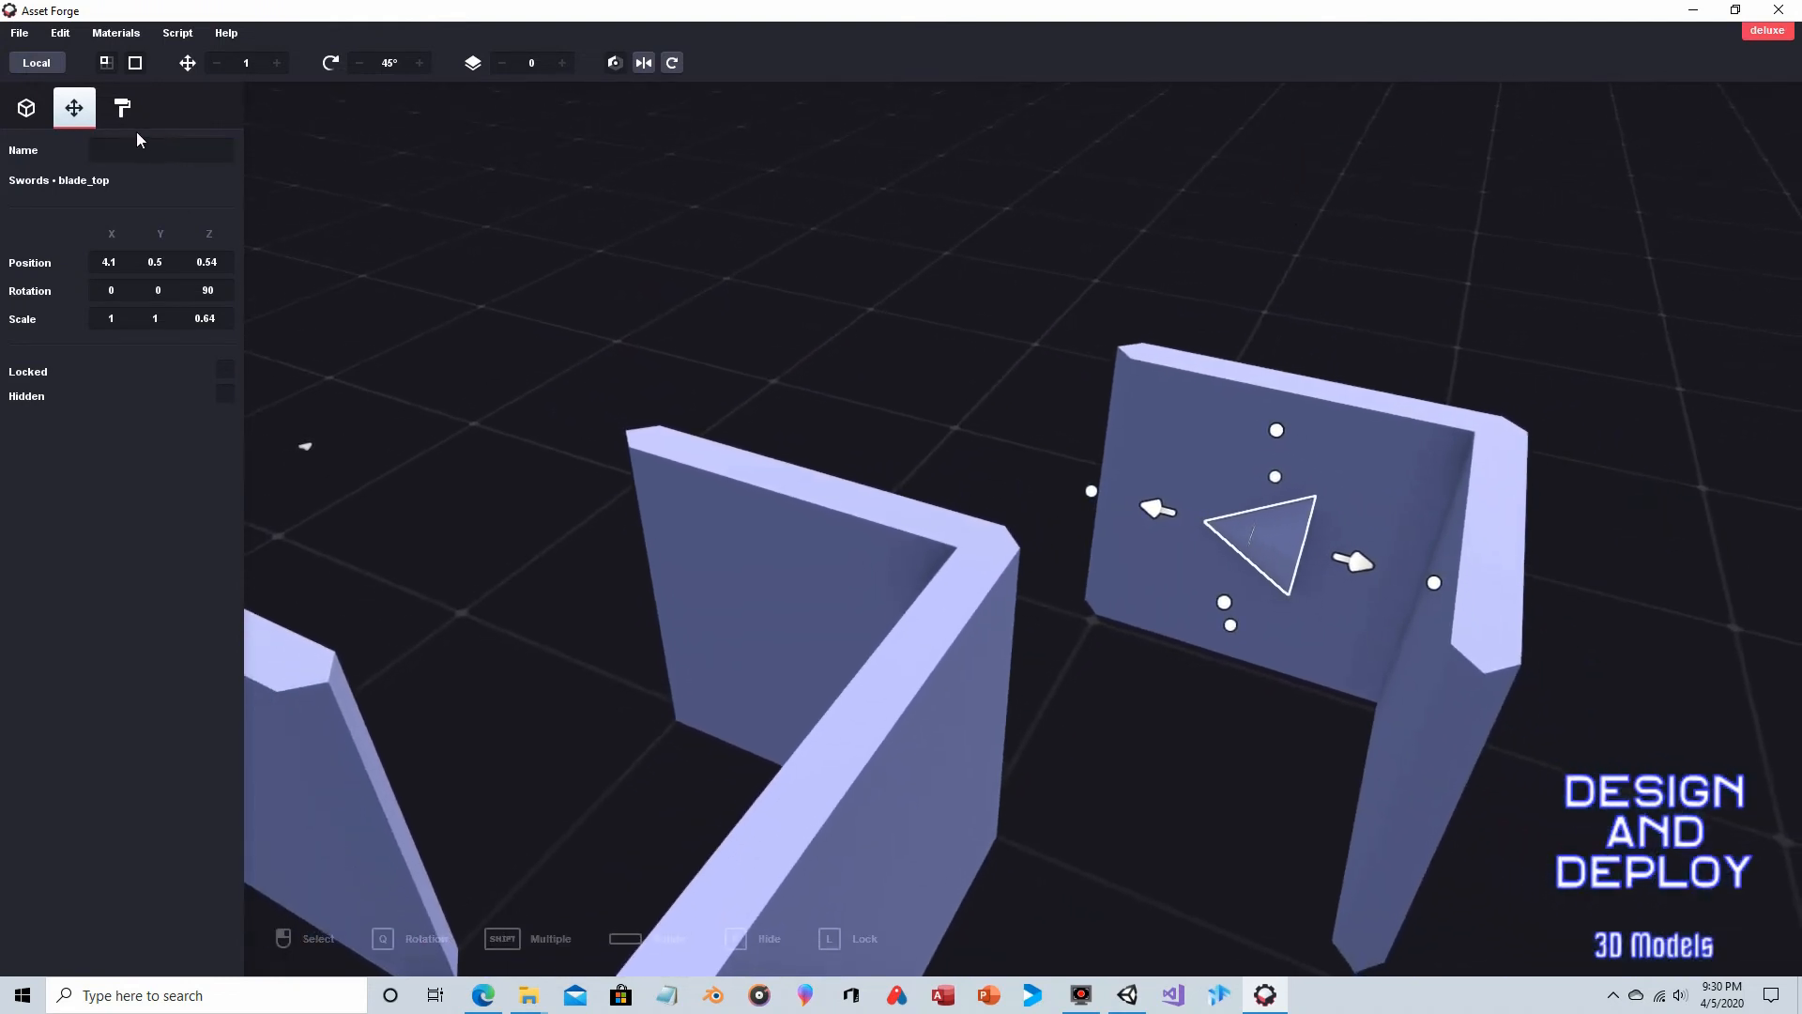
Step: Paint the pyramid block with the bright green material and adjust that material's colour to #10DCA3
{"action": "left_click", "coordinate": [122, 110]}
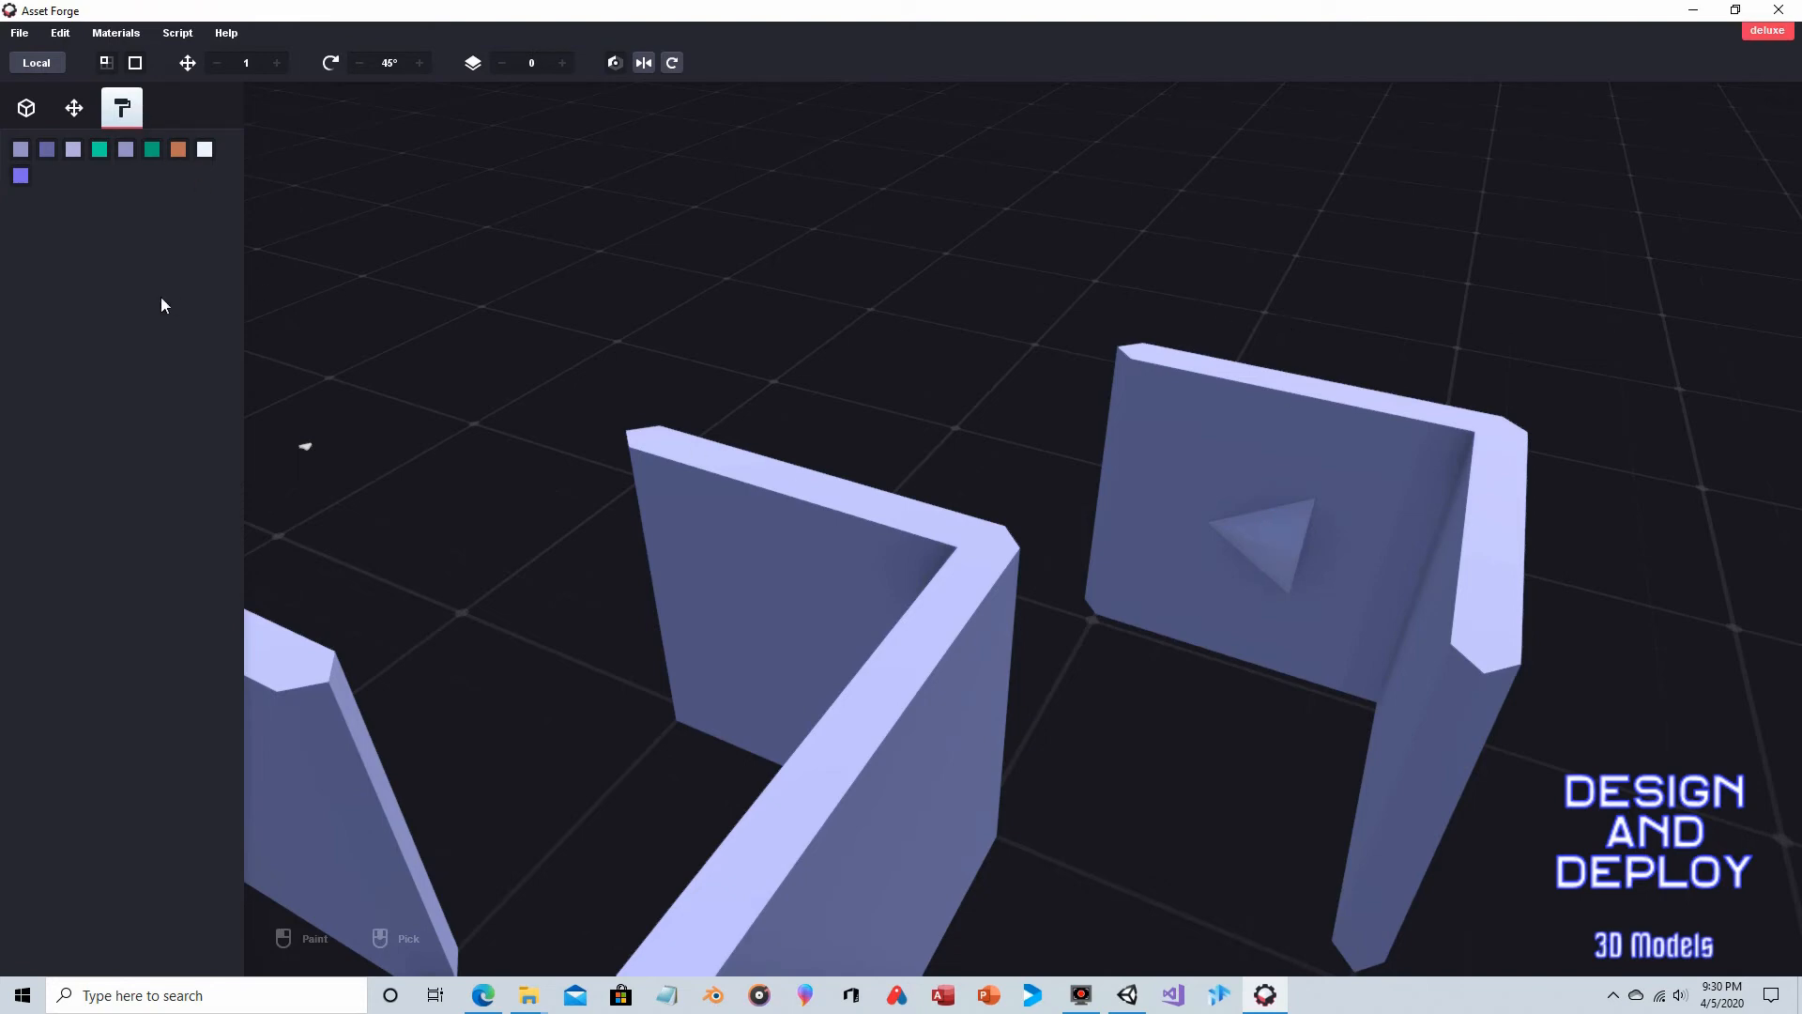
{"action": "left_click", "coordinate": [100, 150]}
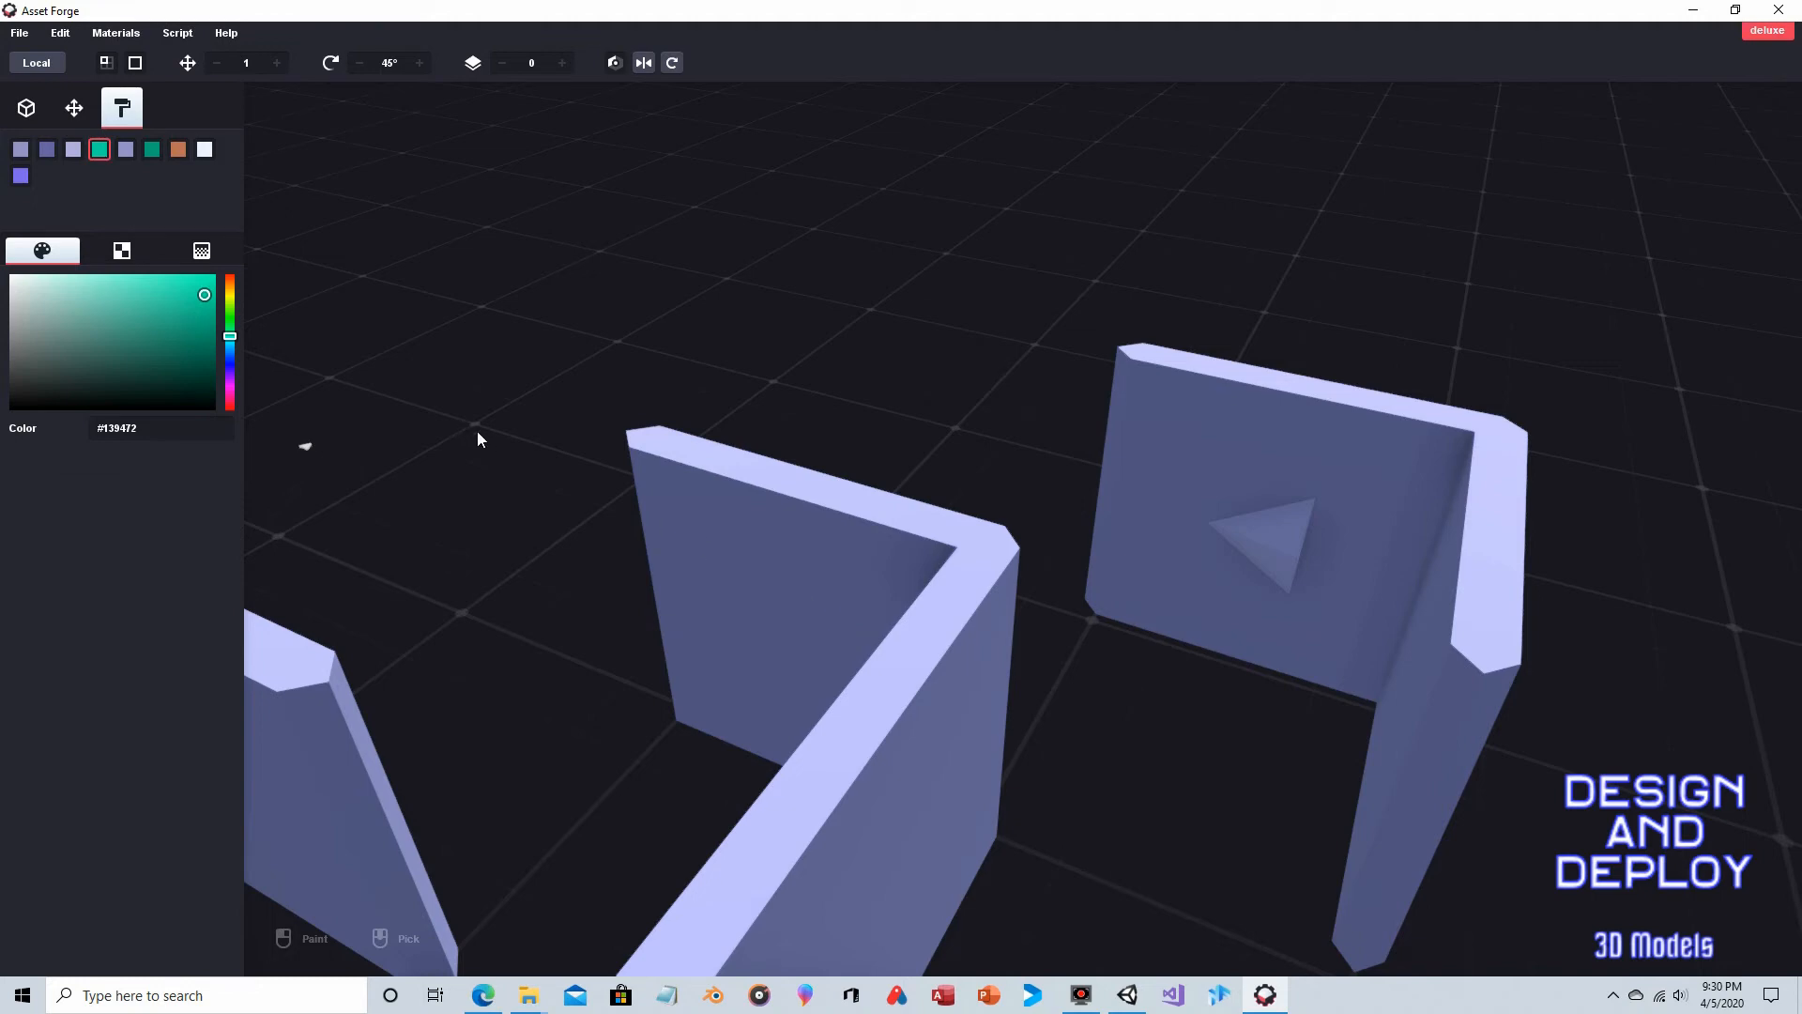
{"action": "left_click", "coordinate": [200, 293]}
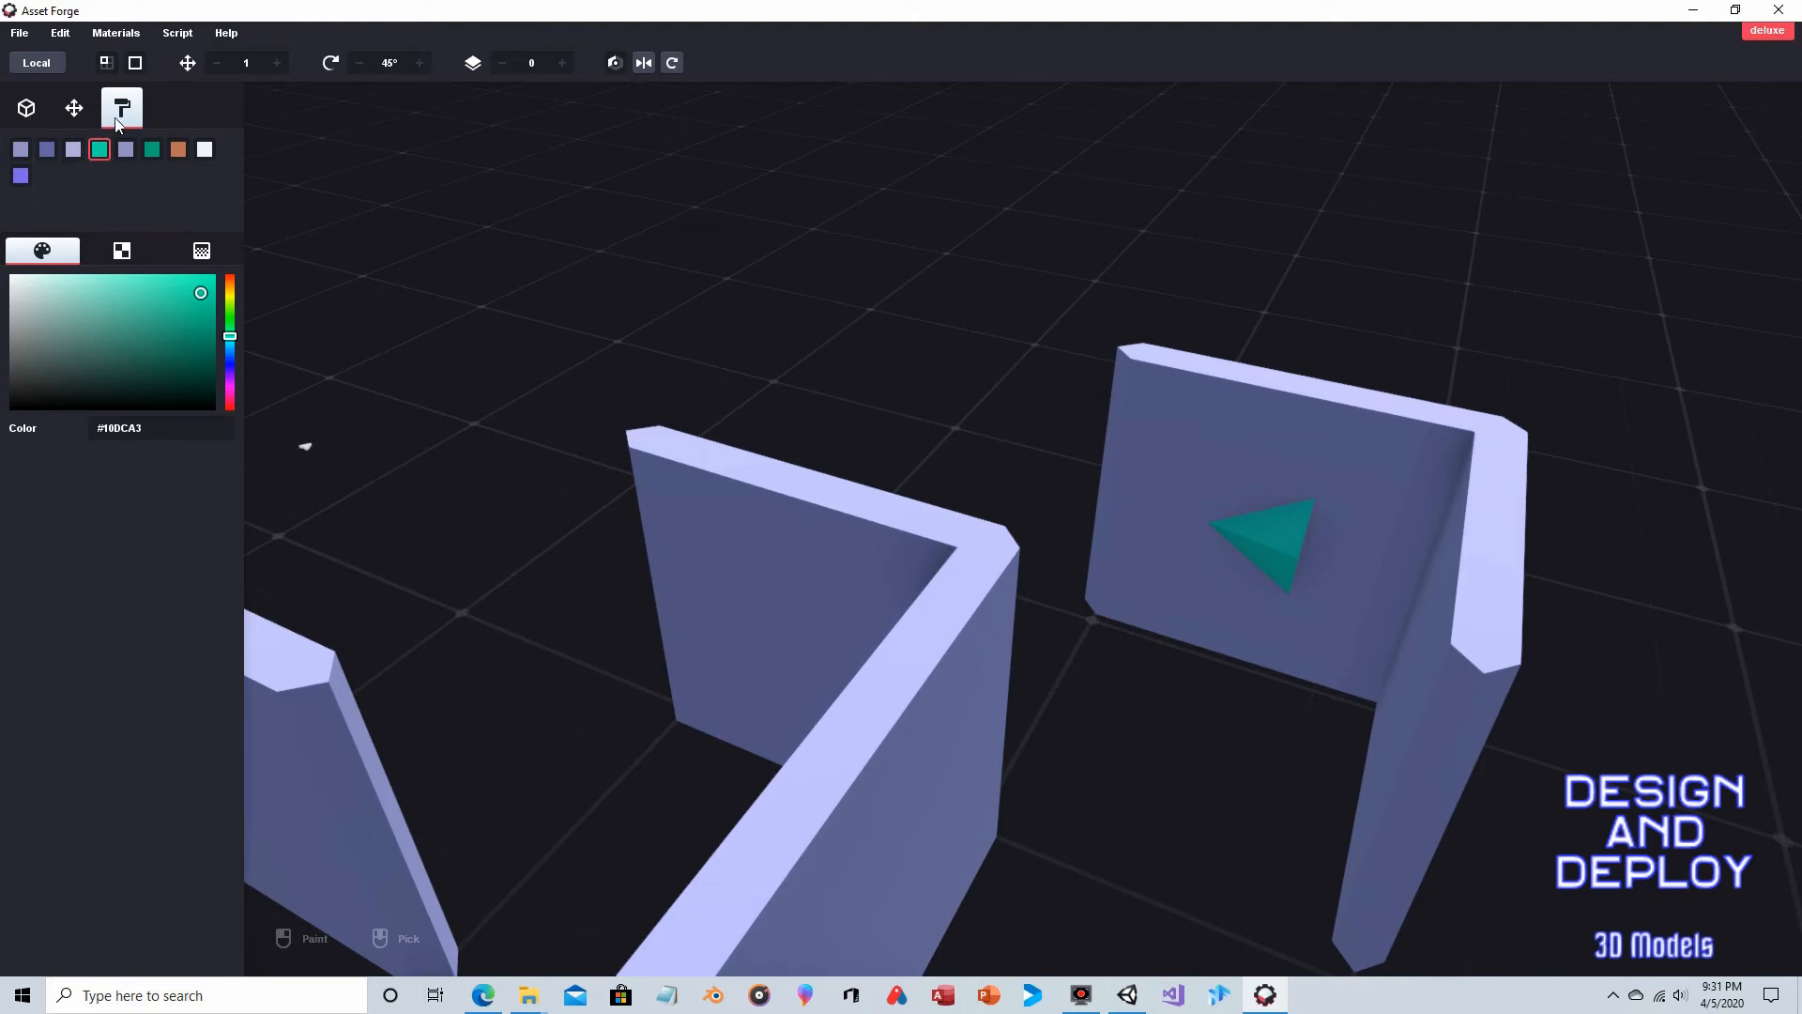
{"action": "left_click", "coordinate": [26, 108]}
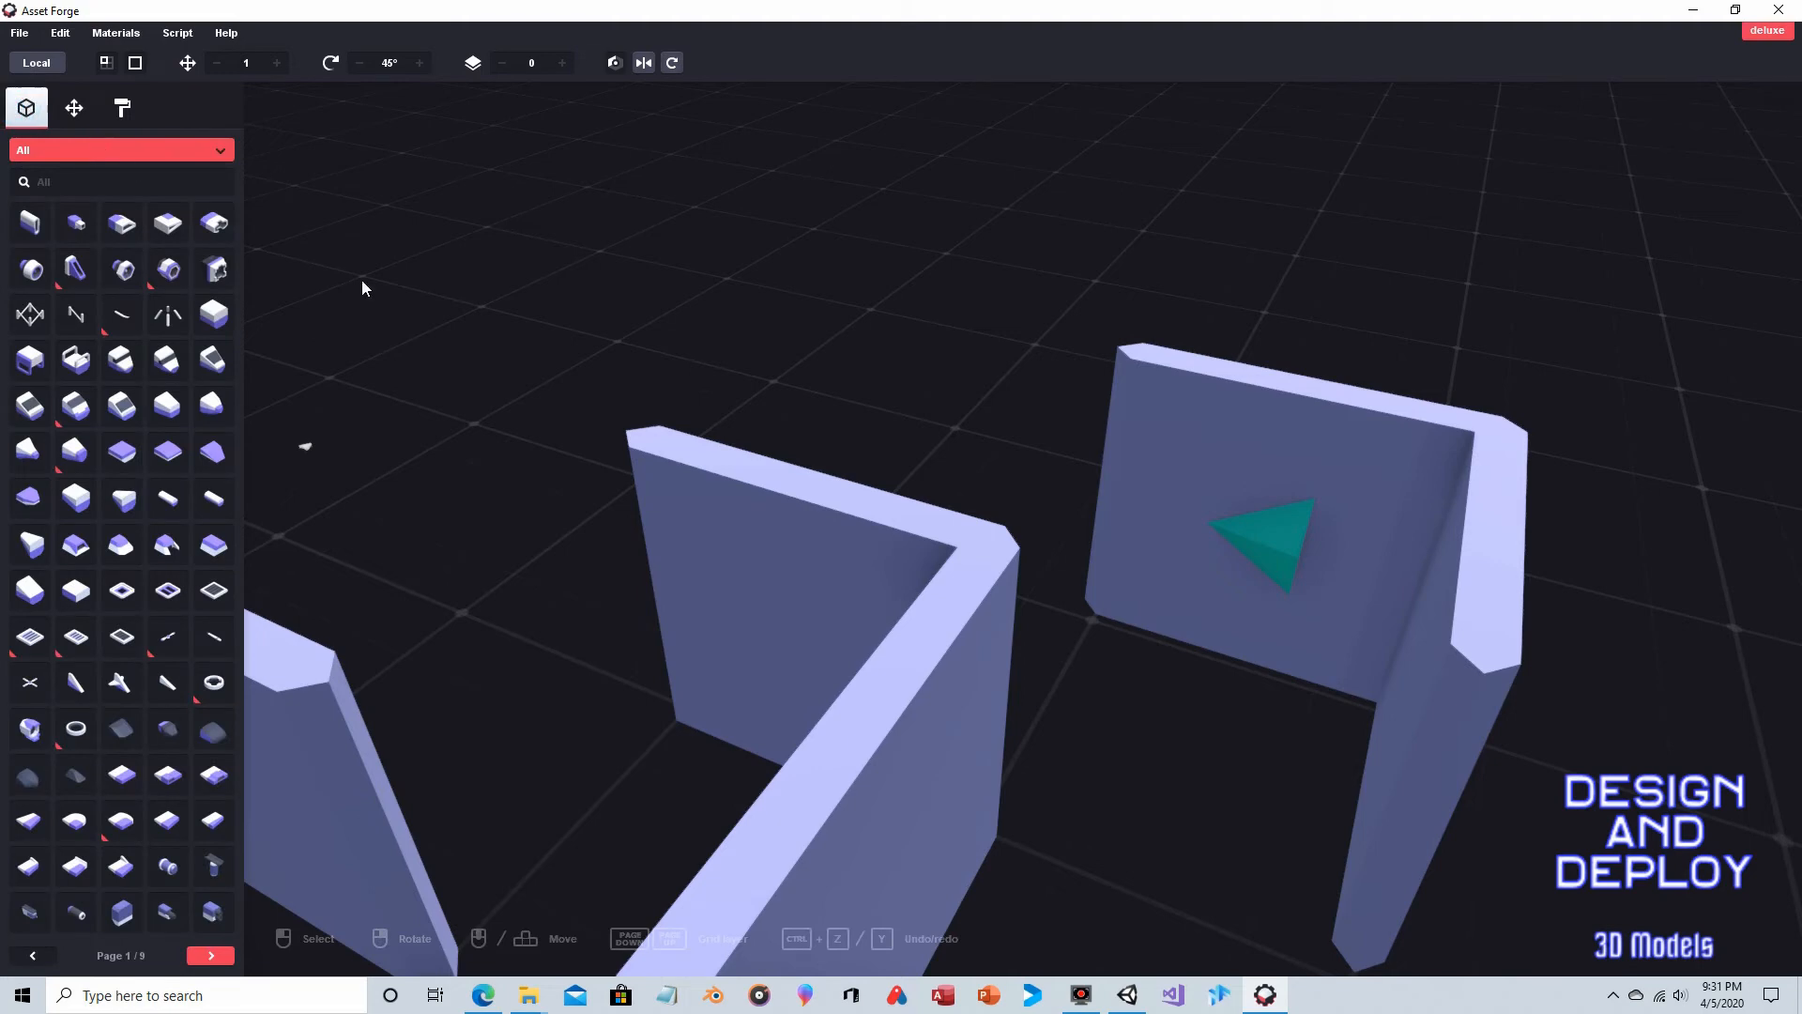
Step: Examine the whole wall layout from the outer side, including the gap beside the copied corner wall
{"action": "right_click_drag", "start_coordinate": [559, 278], "coordinate": [338, 274]}
{"action": "scroll", "coordinate": [342, 276], "scroll_direction": "down", "scroll_amount": 3}
{"action": "mouse_move", "coordinate": [611, 281]}
{"action": "right_mouse_down"}
{"action": "mouse_move", "coordinate": [573, 302]}
{"action": "mouse_move", "coordinate": [539, 274]}
{"action": "mouse_move", "coordinate": [632, 272]}
{"action": "mouse_move", "coordinate": [607, 285]}
{"action": "right_mouse_up"}
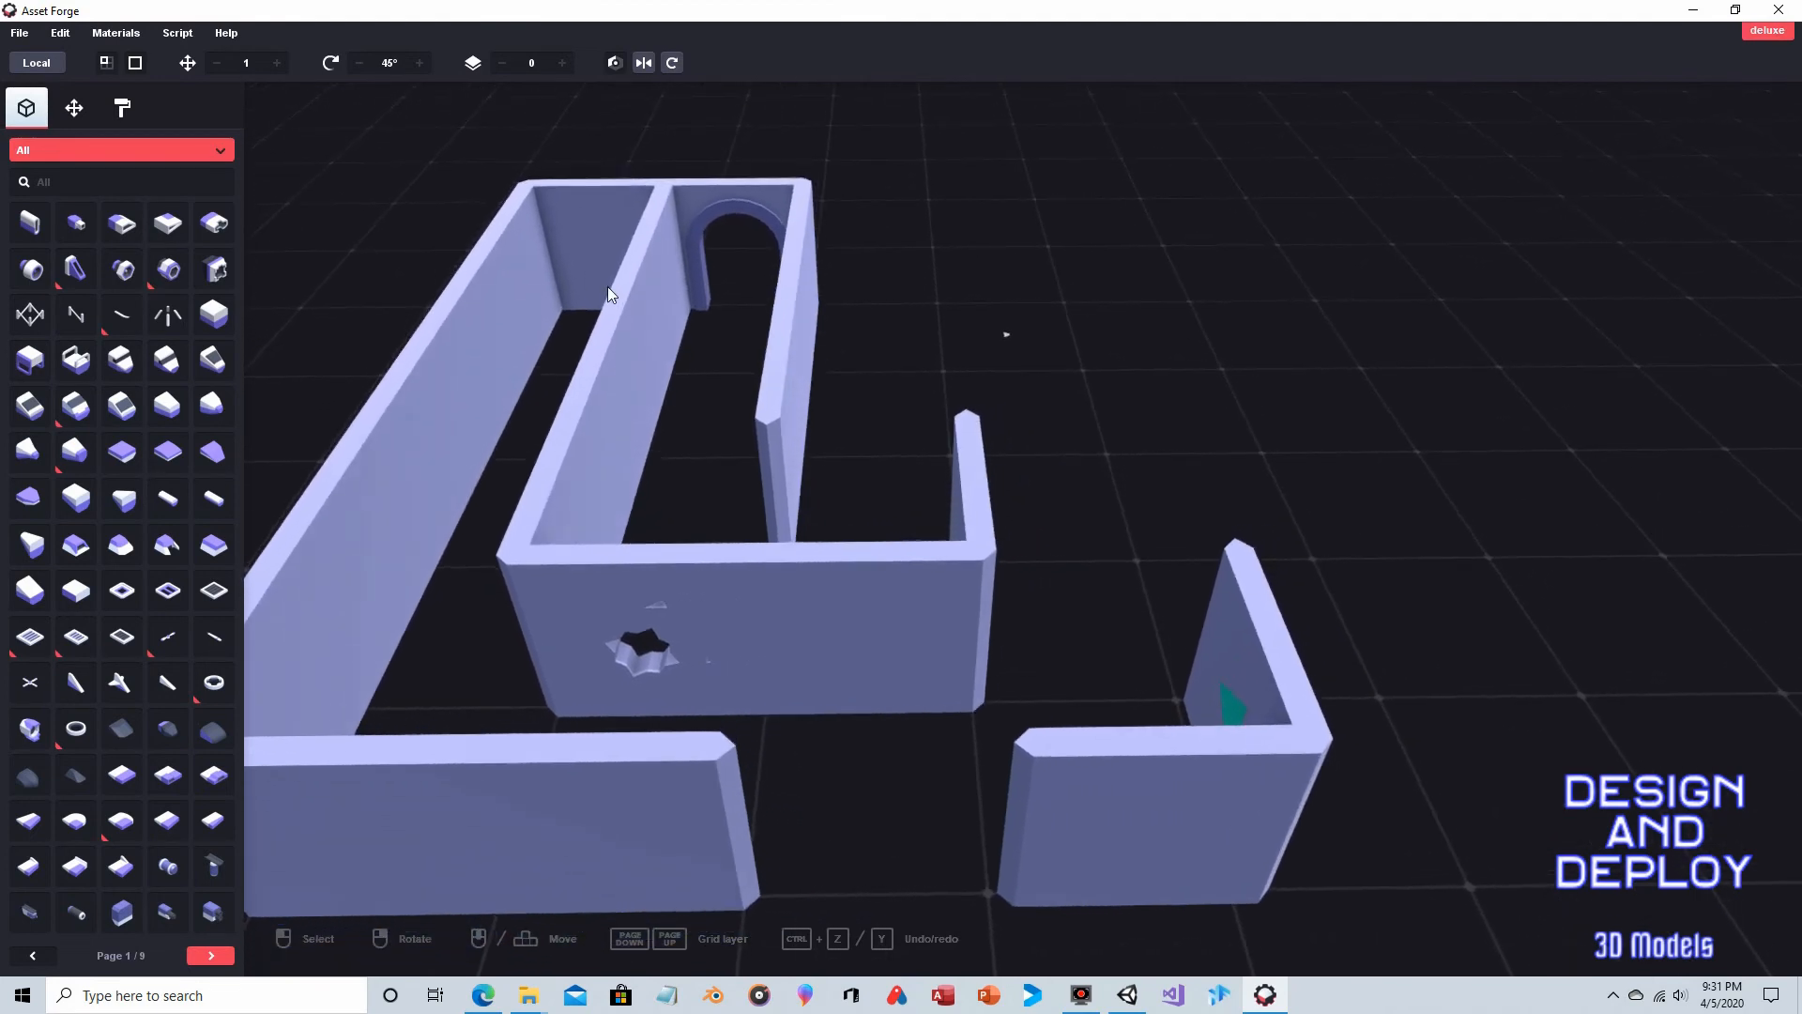
{"action": "middle_click_drag", "start_coordinate": [606, 285], "coordinate": [636, 239]}
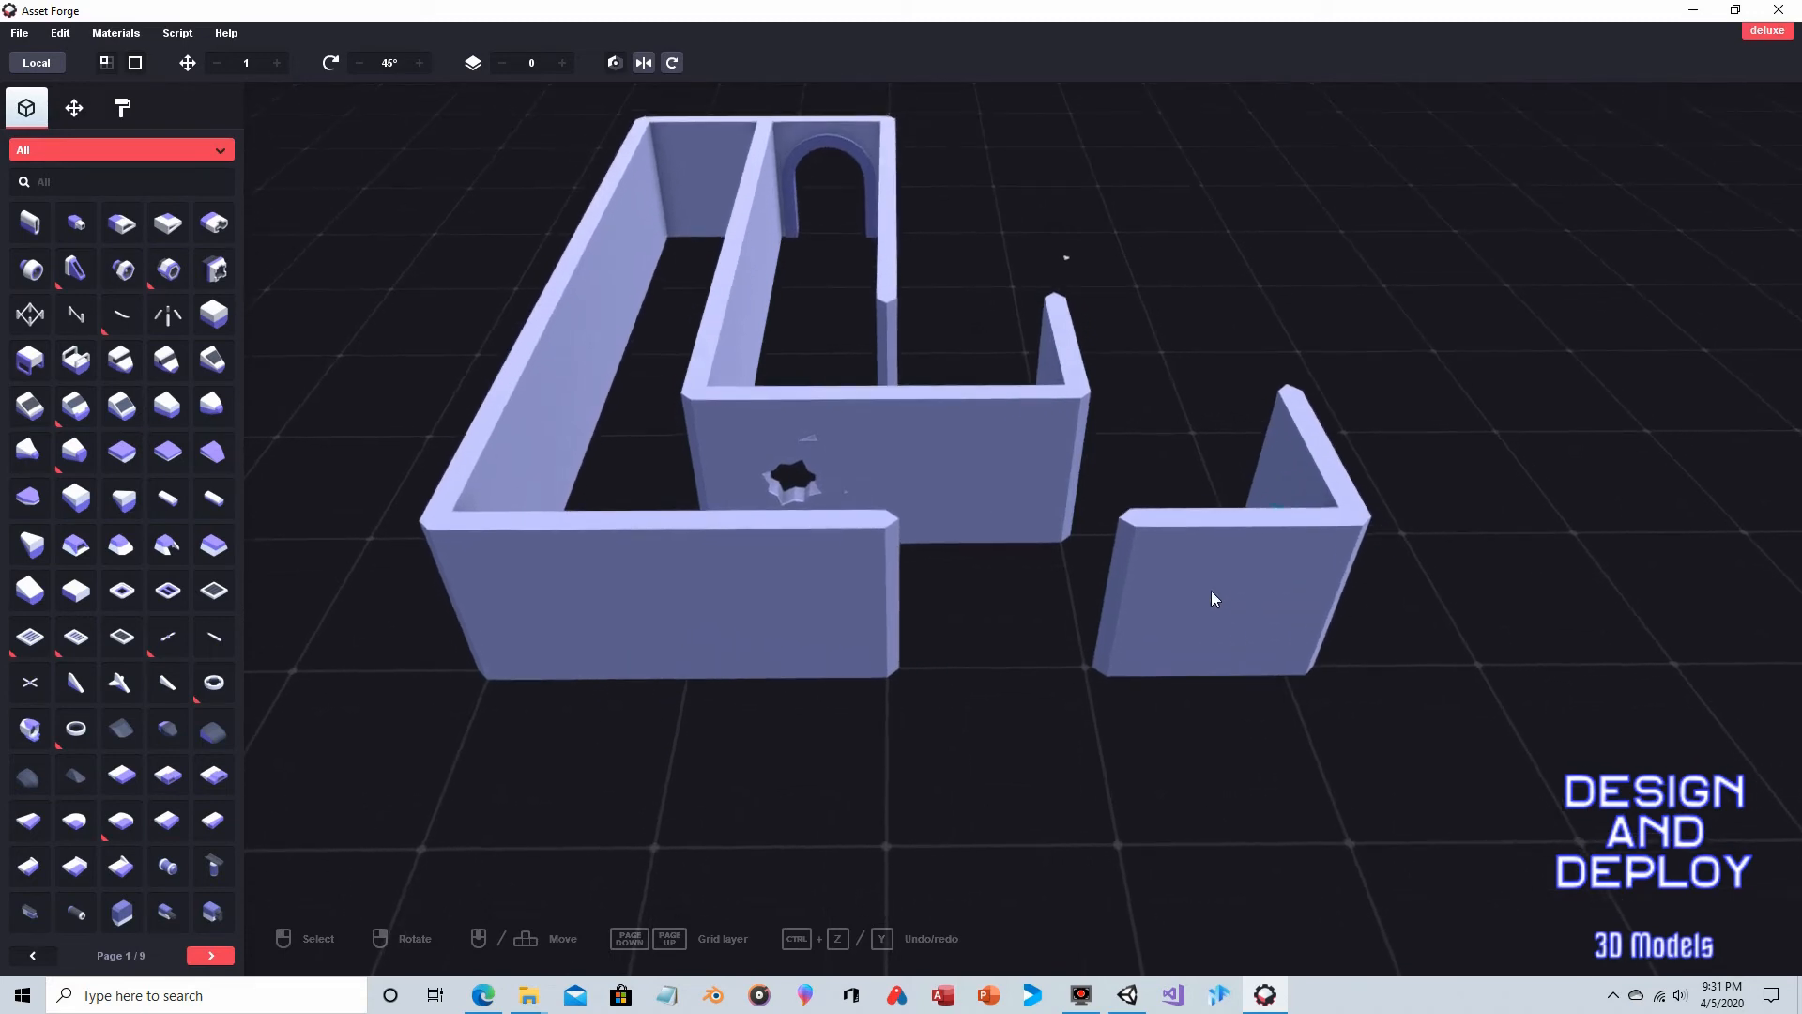
{"action": "scroll", "coordinate": [1211, 589], "scroll_direction": "down", "scroll_amount": 1}
{"action": "right_click_drag", "start_coordinate": [1211, 589], "coordinate": [1036, 611]}
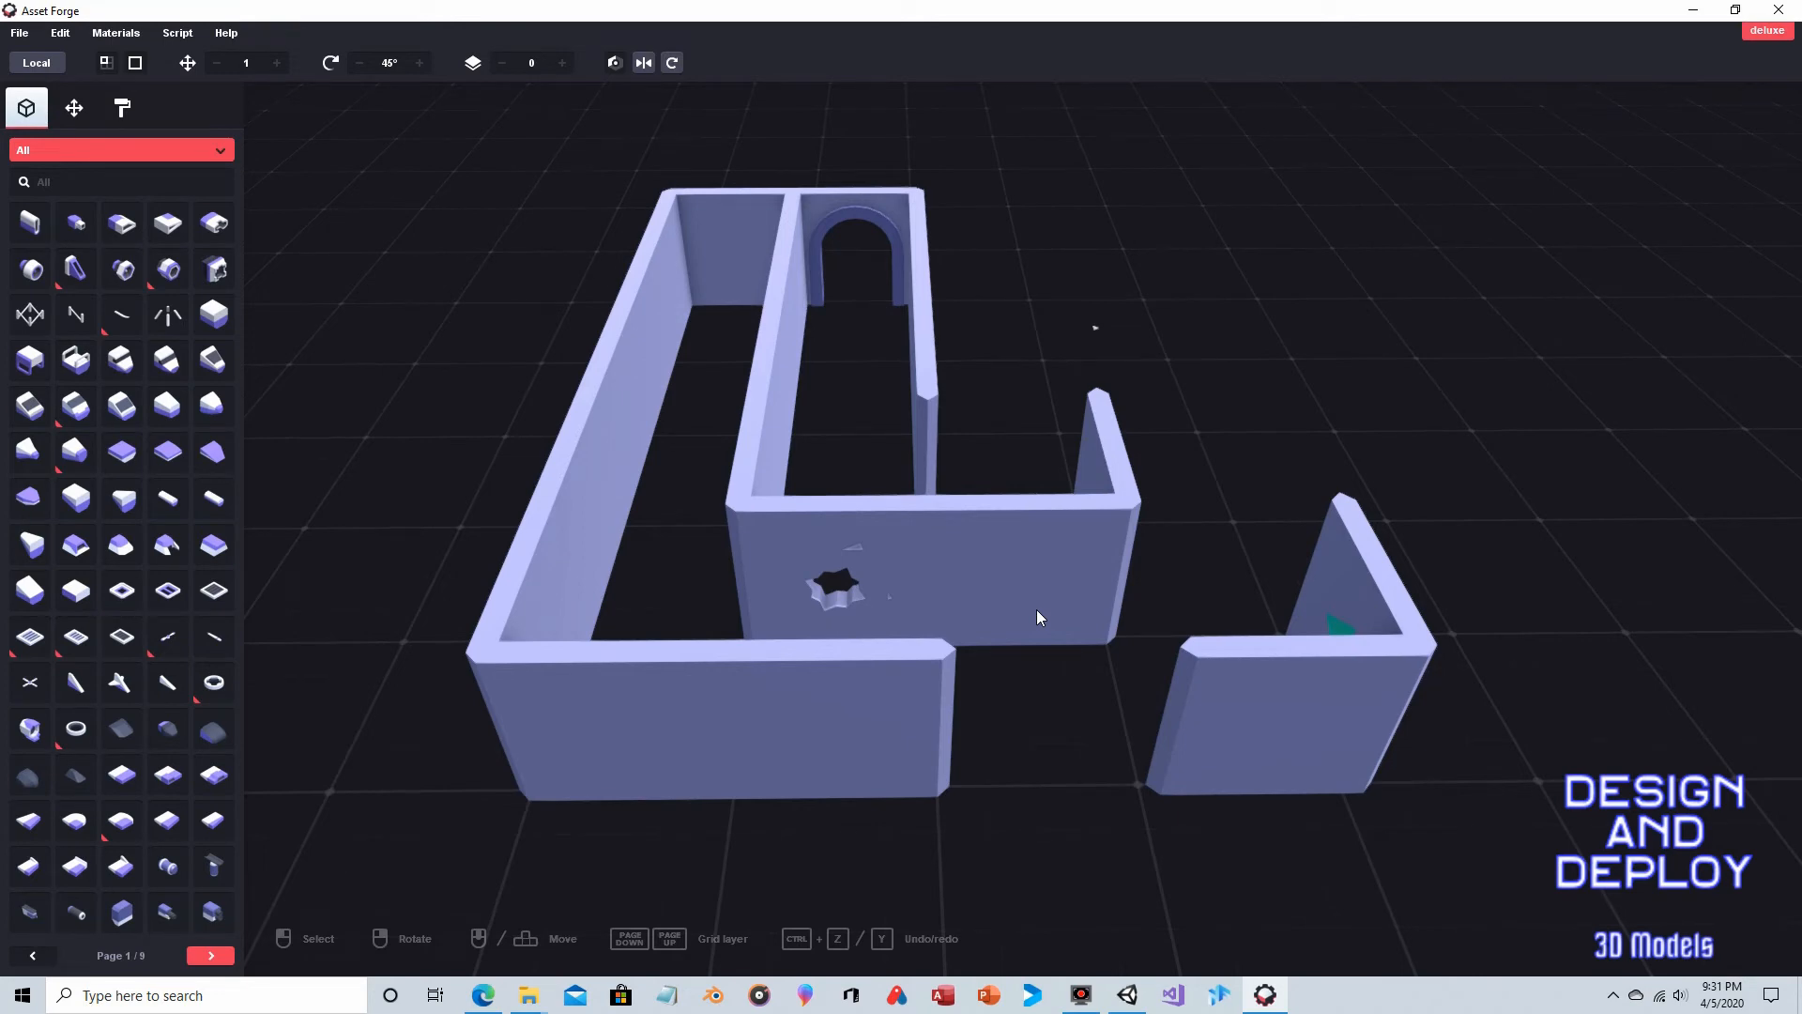
{"action": "right_click_drag", "start_coordinate": [1090, 852], "coordinate": [1030, 786]}
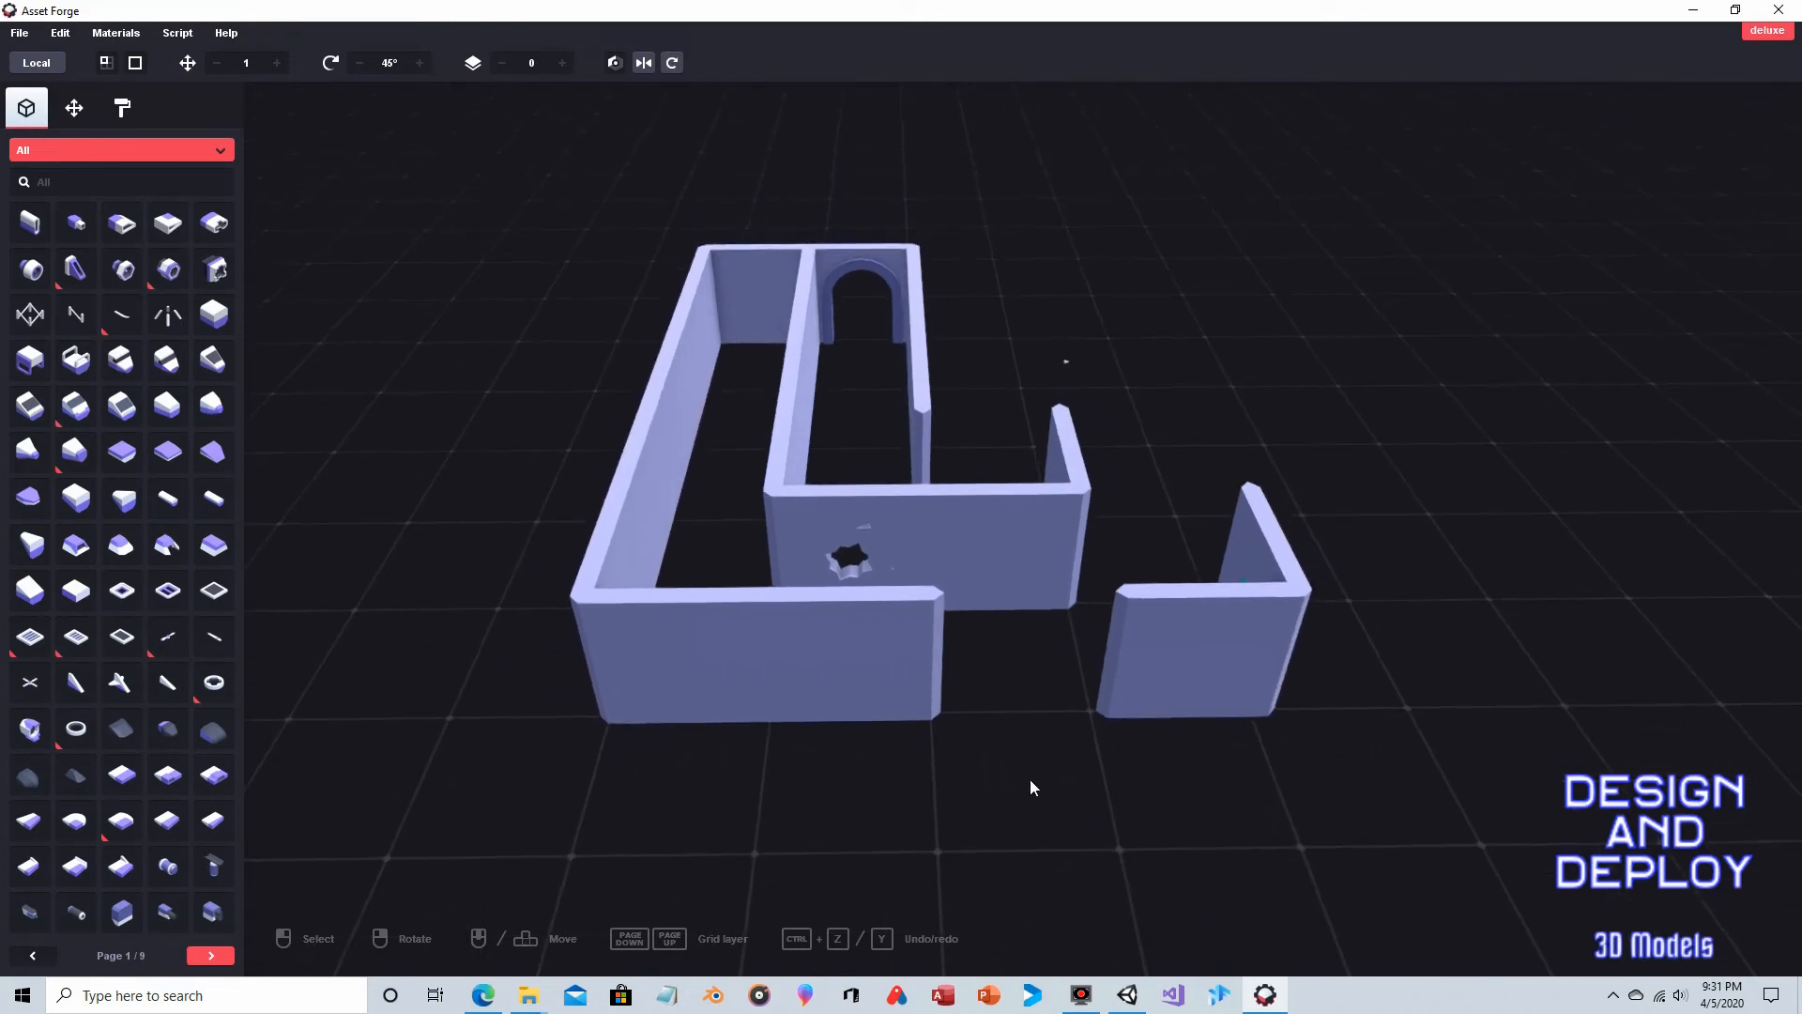
Step: Duplicate the outer wall's end panel twice and place the copies side by side in front of the structure
{"action": "left_click", "coordinate": [747, 710]}
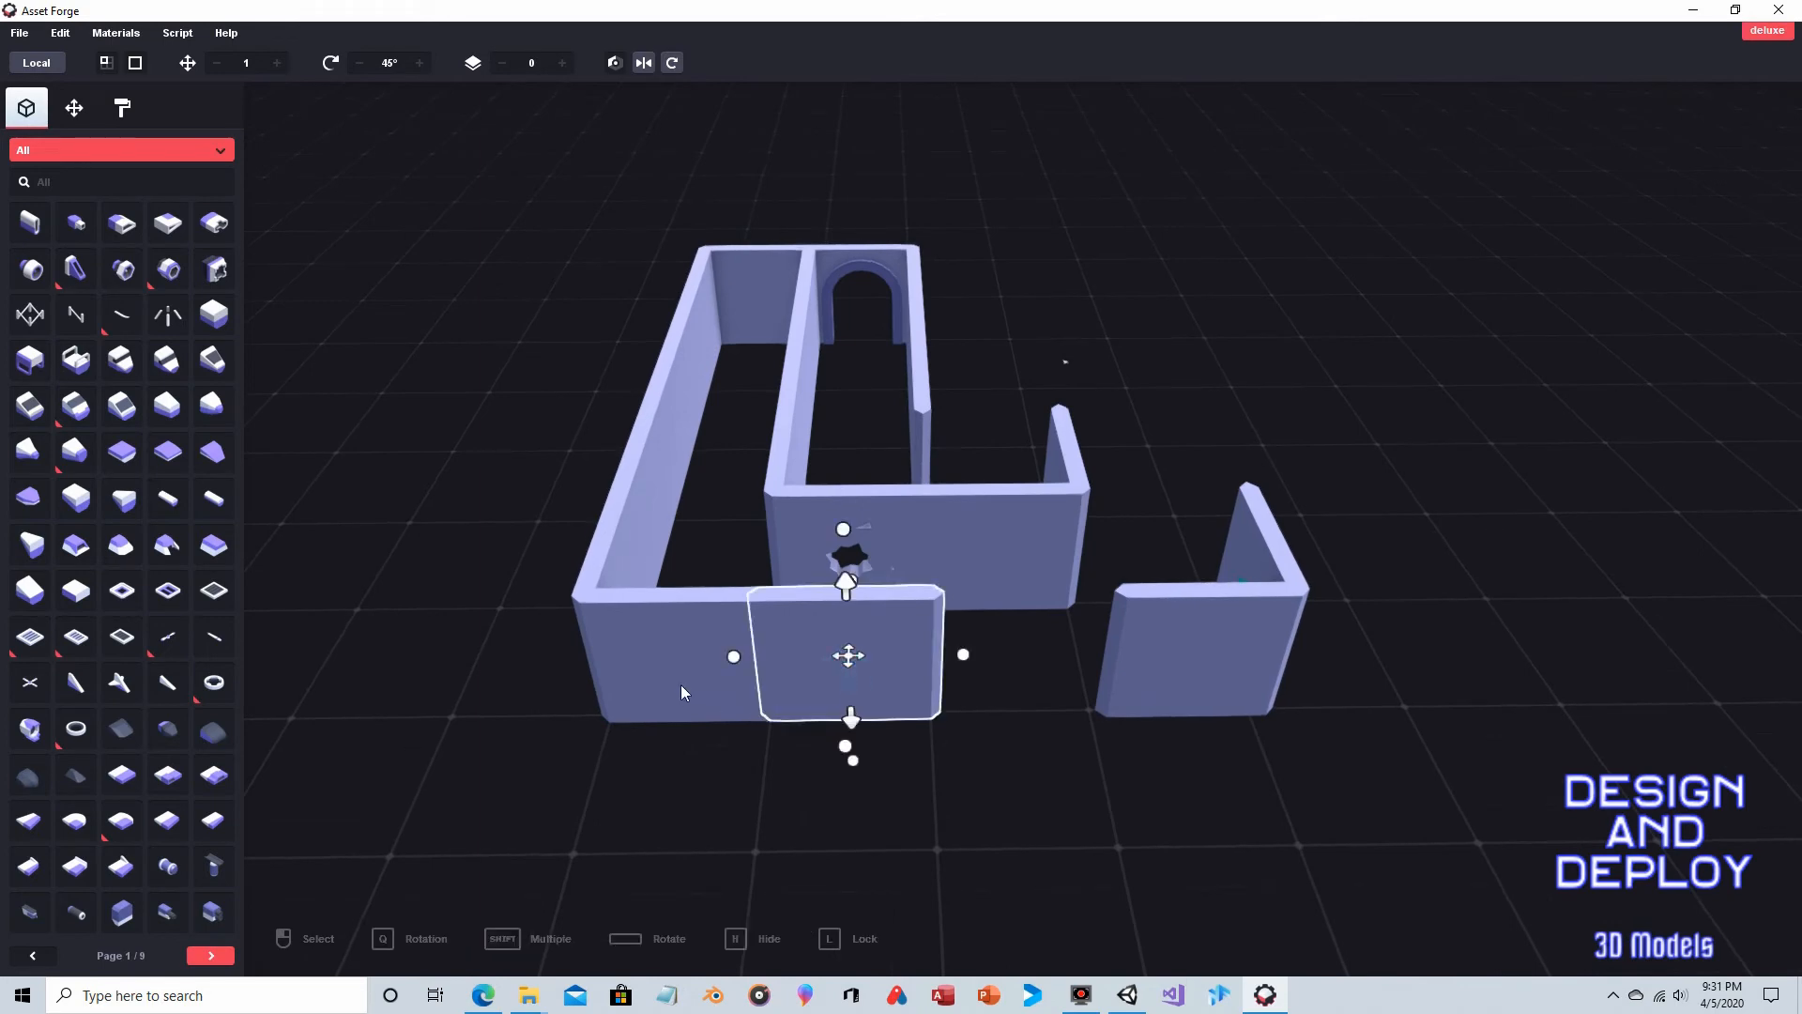
{"action": "key", "text": "ctrl+d"}
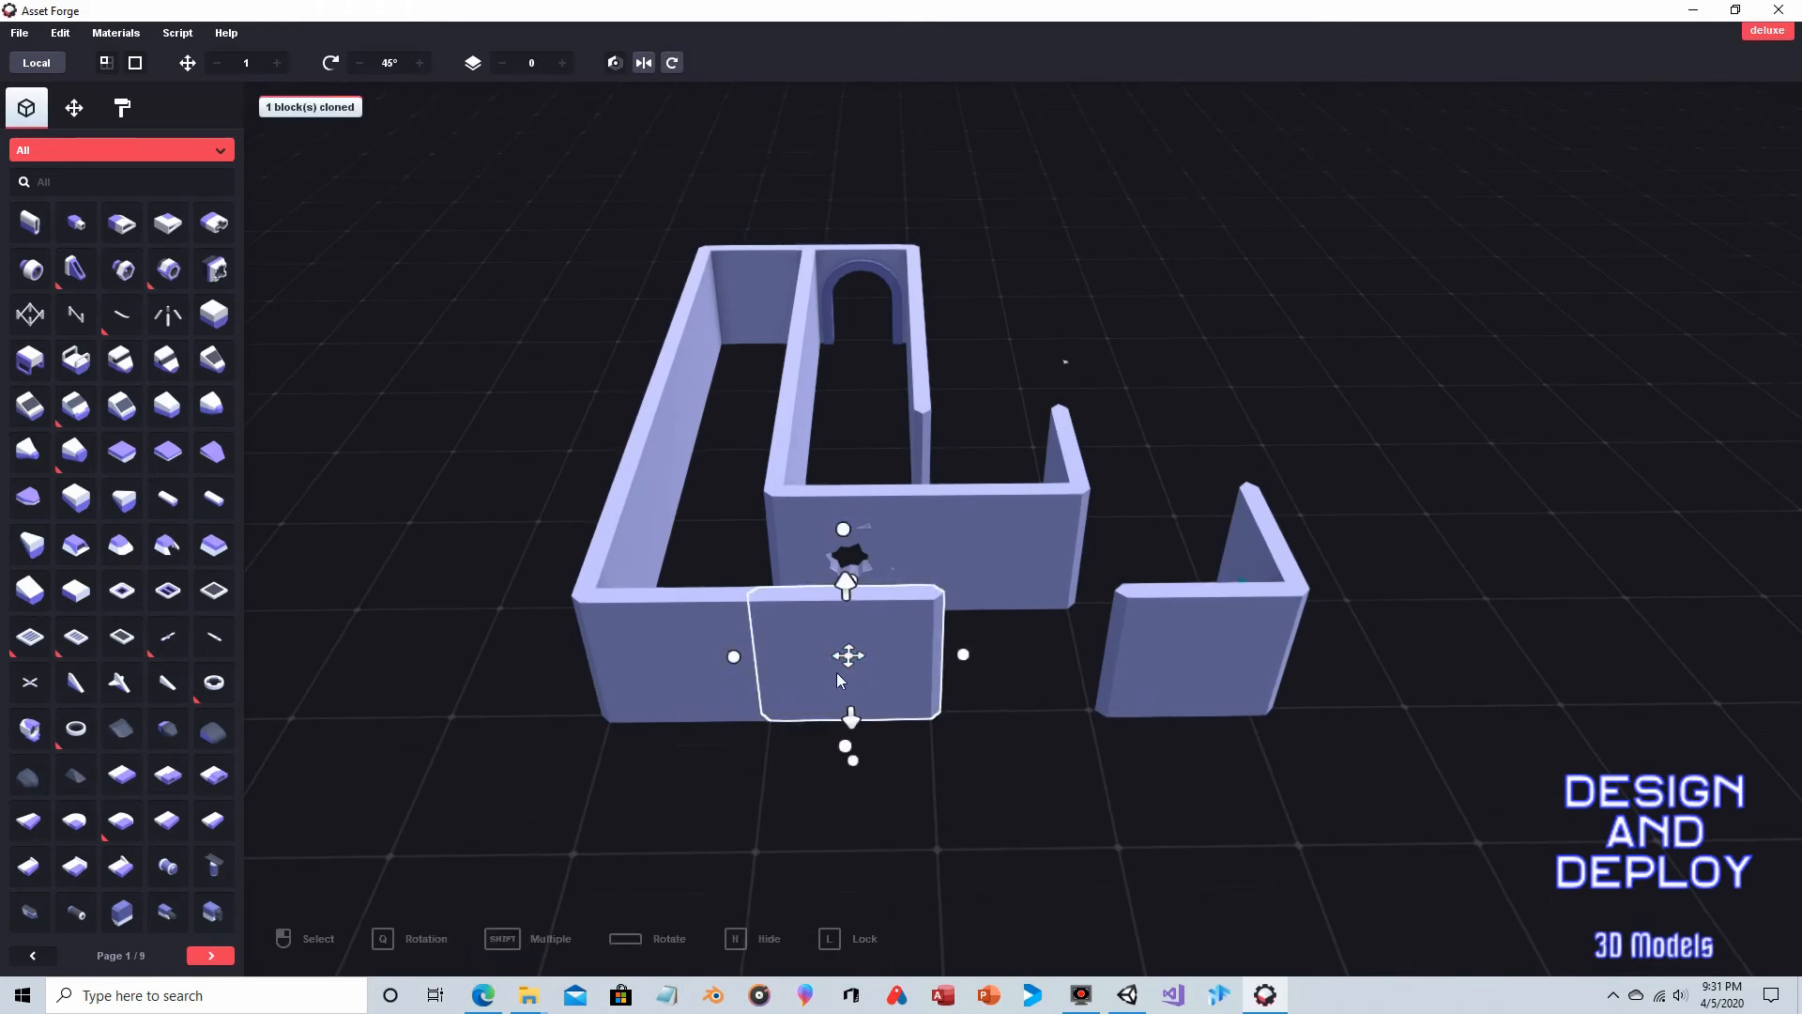
{"action": "mouse_move", "coordinate": [848, 657]}
{"action": "left_mouse_down"}
{"action": "mouse_move", "coordinate": [838, 809]}
{"action": "mouse_move", "coordinate": [847, 794]}
{"action": "mouse_move", "coordinate": [1047, 813]}
{"action": "left_mouse_up"}
{"action": "key", "text": "ctrl+d"}
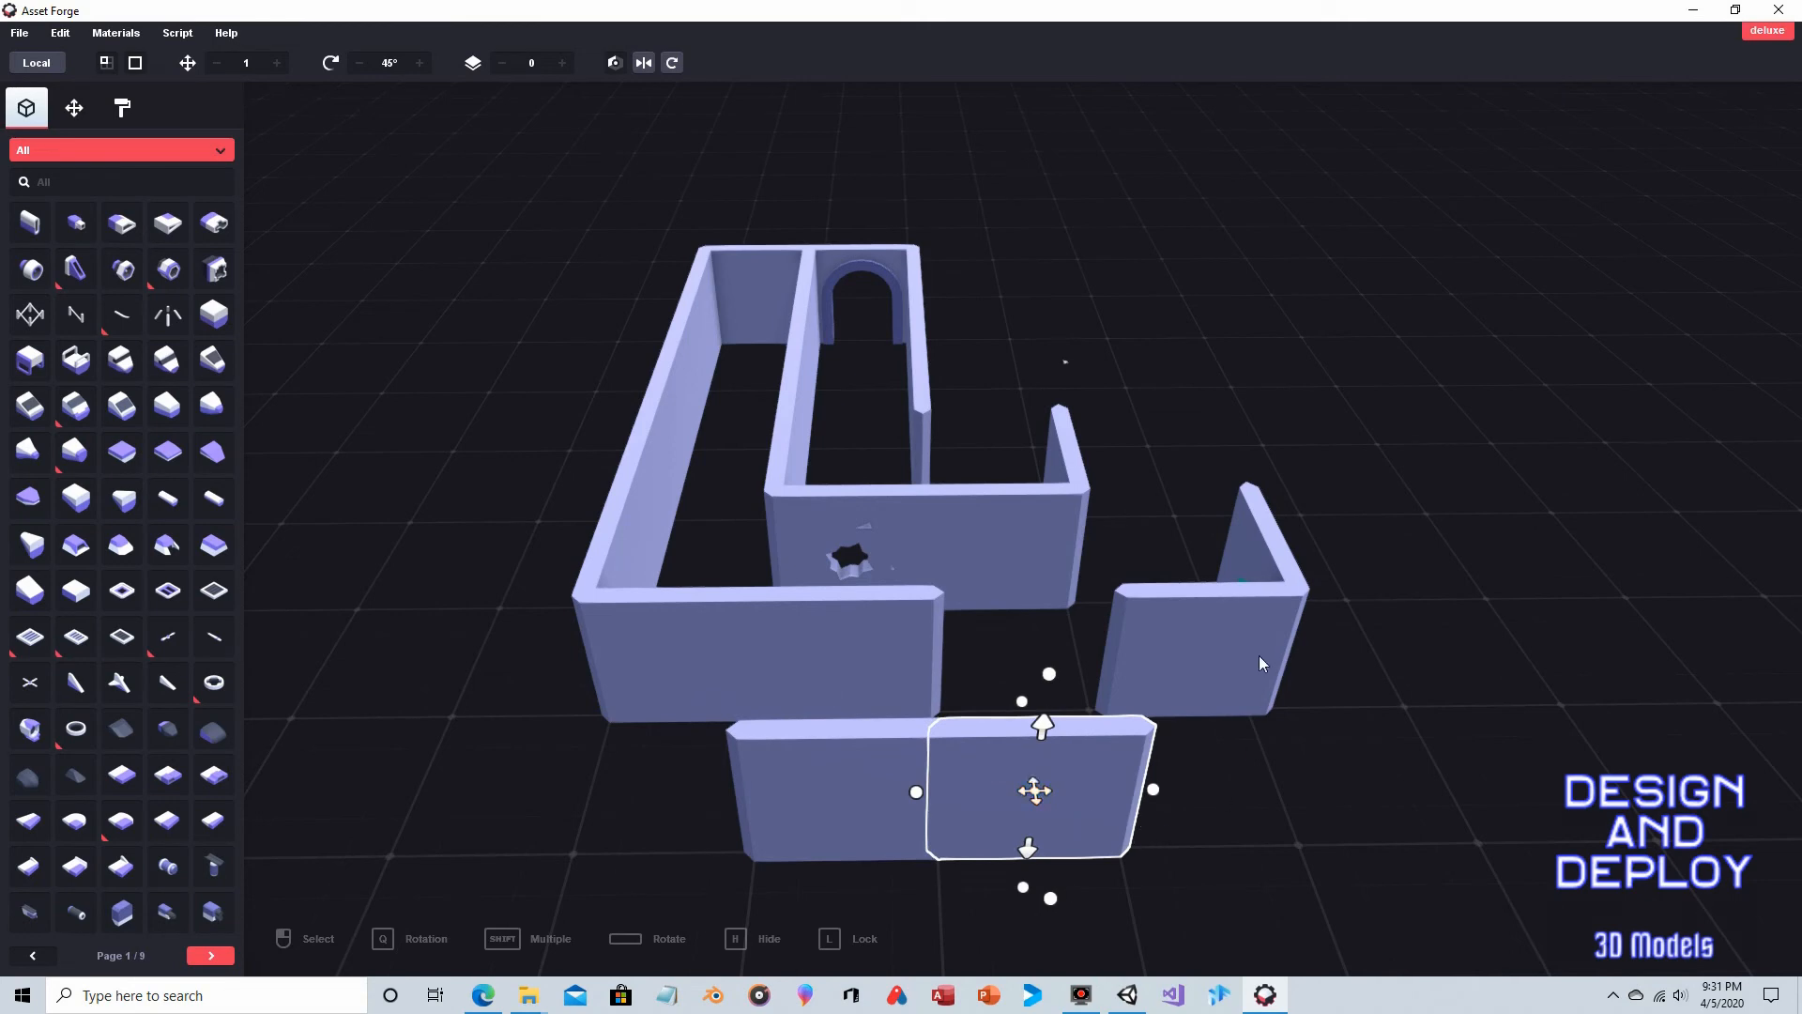
Step: Duplicate the detached corner wall to the end of the new front wall and reposition the straight panels to join it
{"action": "left_click", "coordinate": [1260, 657]}
{"action": "key", "text": "ctrl+d"}
{"action": "mouse_move", "coordinate": [1184, 600]}
{"action": "left_mouse_down"}
{"action": "mouse_move", "coordinate": [1204, 725]}
{"action": "mouse_move", "coordinate": [1226, 723]}
{"action": "left_mouse_up"}
{"action": "left_click", "coordinate": [1036, 791]}
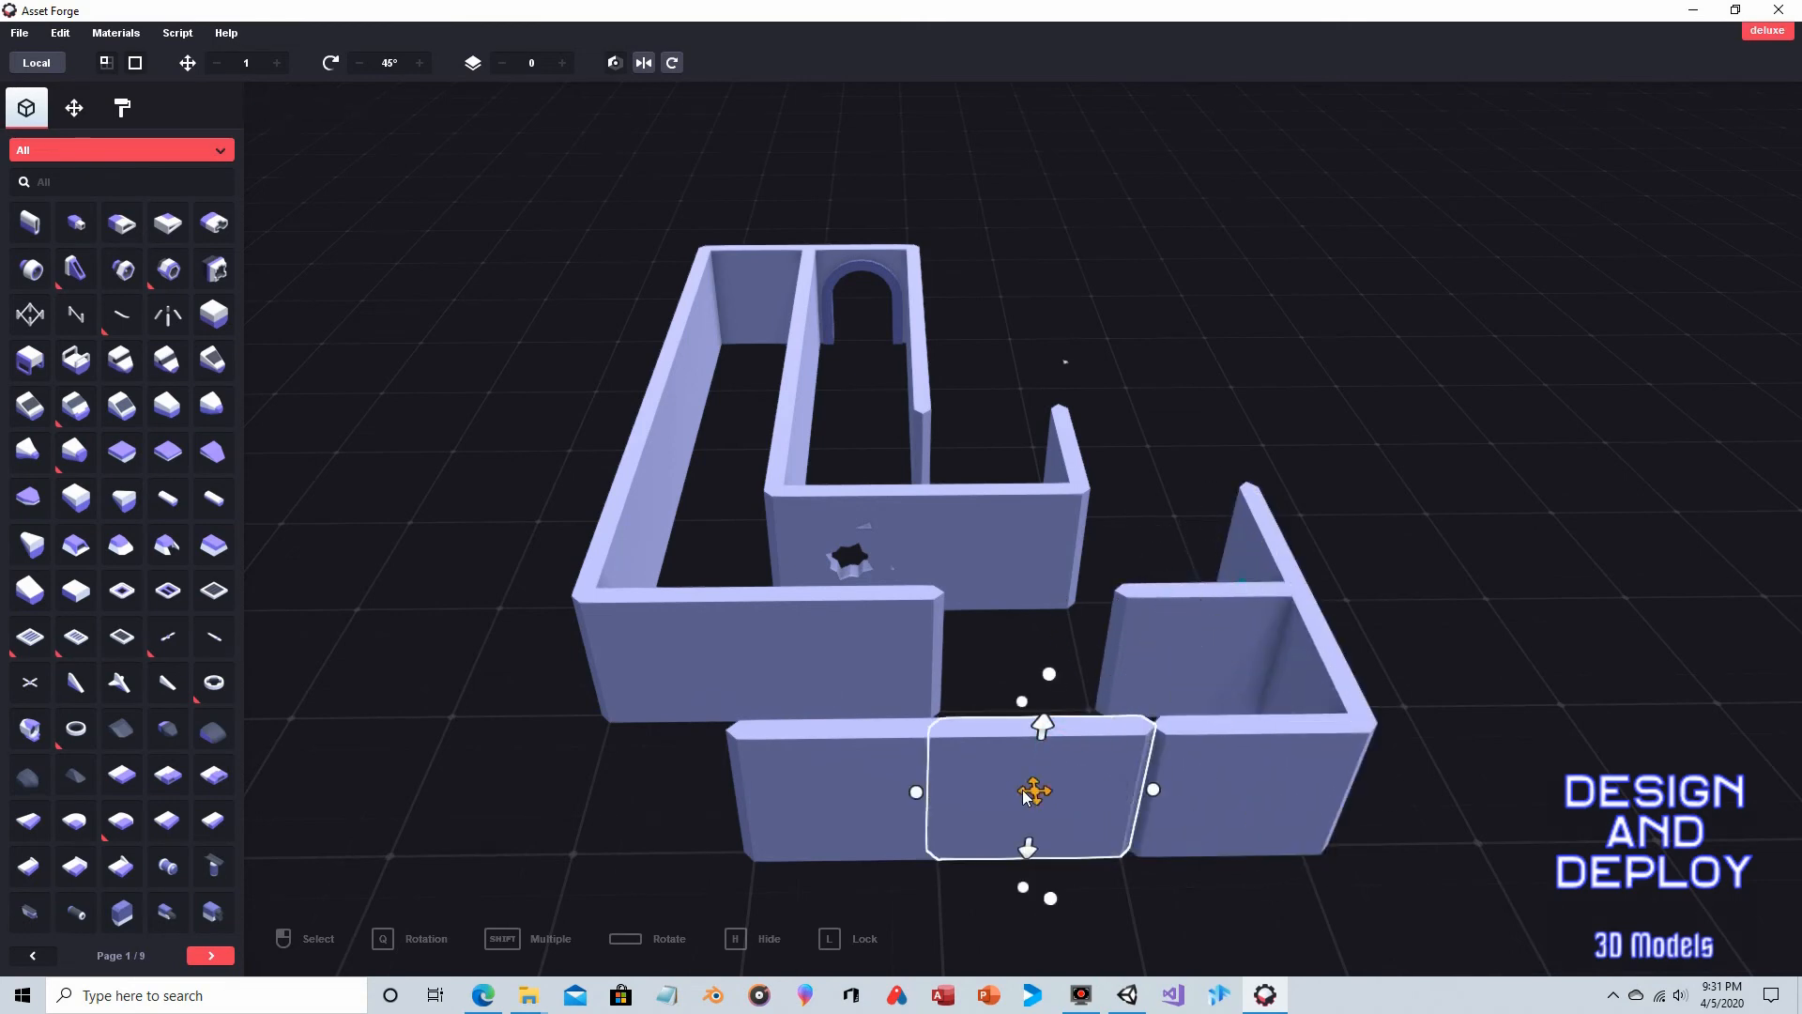
{"action": "left_click_drag", "start_coordinate": [1025, 796], "coordinate": [869, 791]}
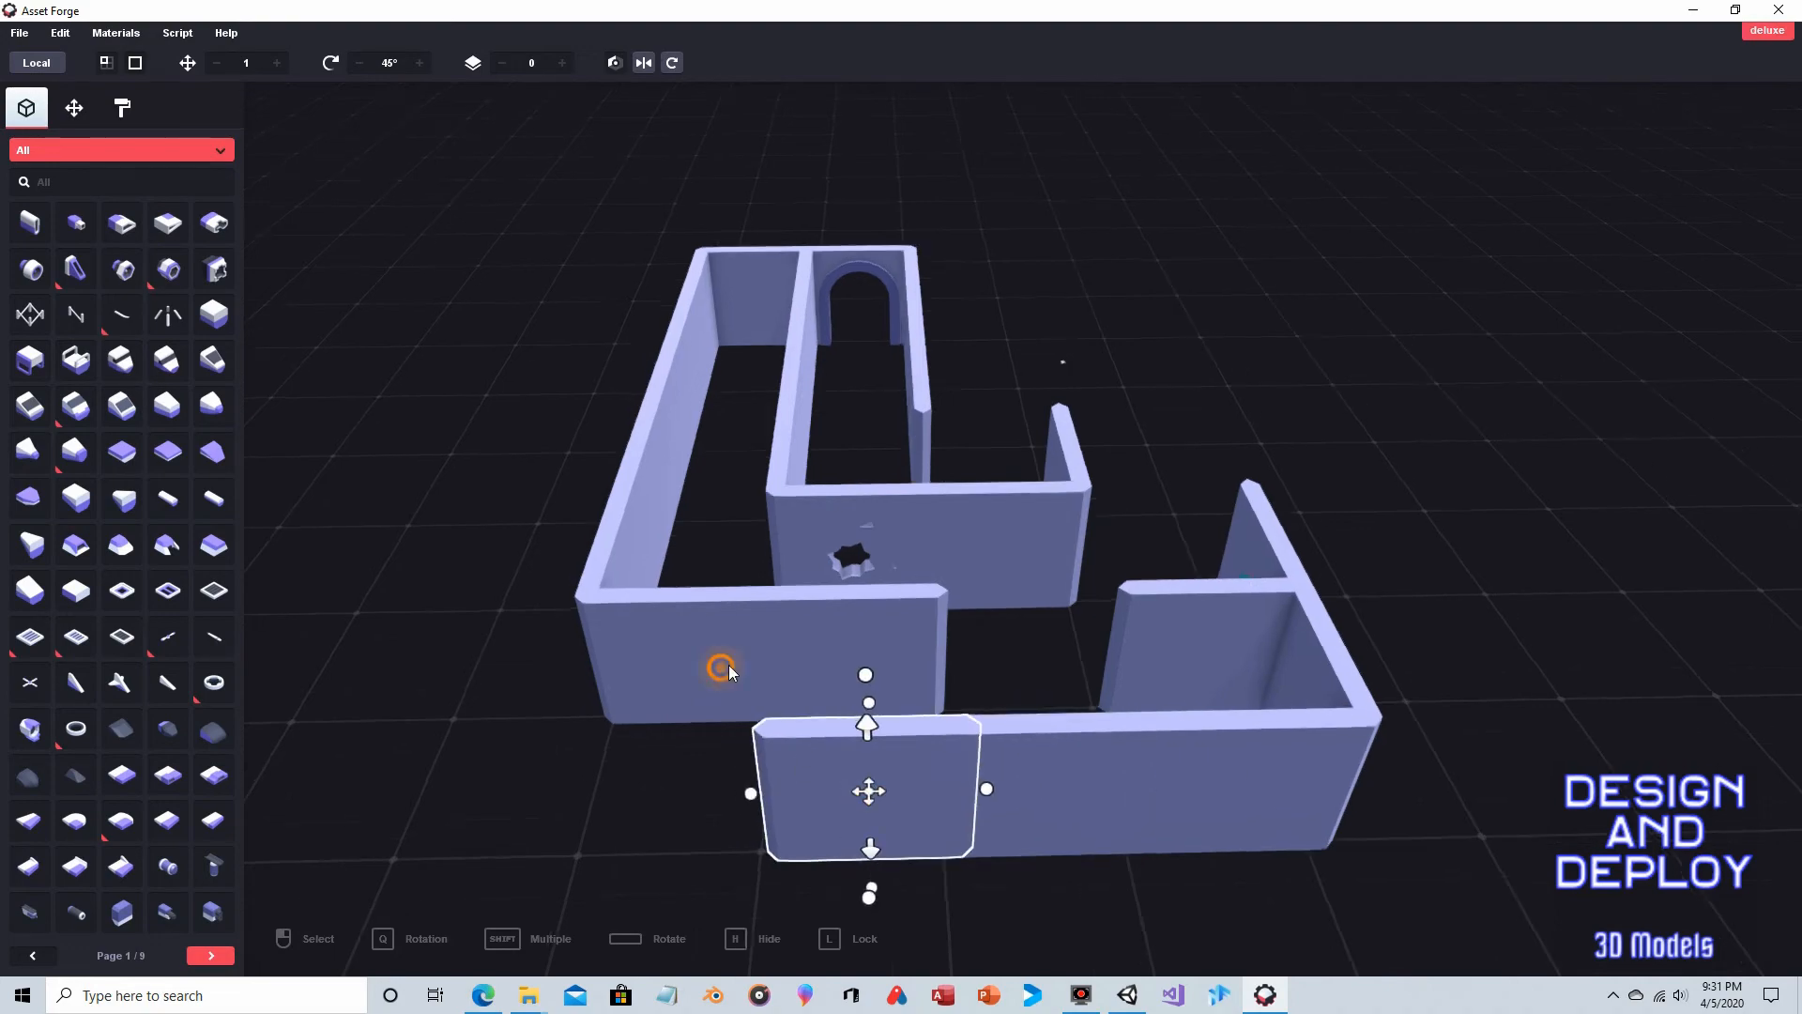
Step: Shift the short inner wall, the copied corner wall and the two straight front panels sideways so they join in line
{"action": "right_click_drag", "start_coordinate": [728, 665], "coordinate": [852, 760]}
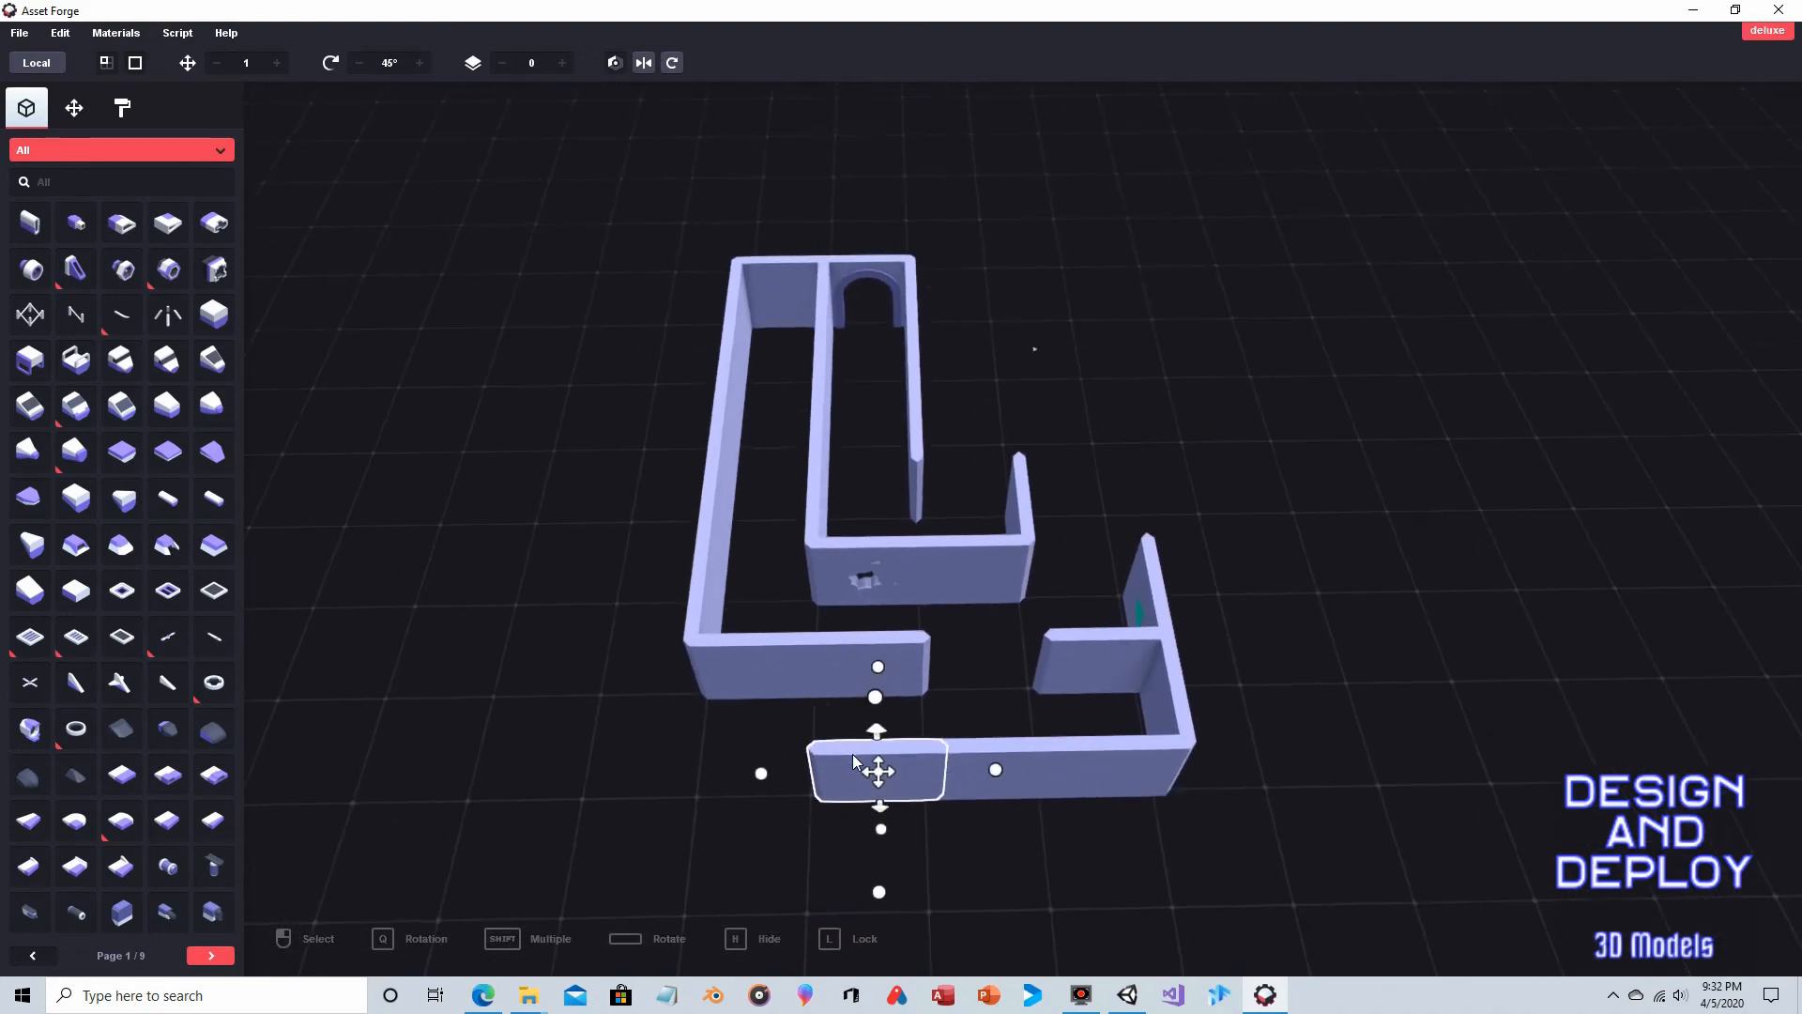
{"action": "left_click", "coordinate": [1096, 667]}
{"action": "left_click_drag", "start_coordinate": [1090, 616], "coordinate": [1079, 615]}
{"action": "left_click", "coordinate": [1154, 706]}
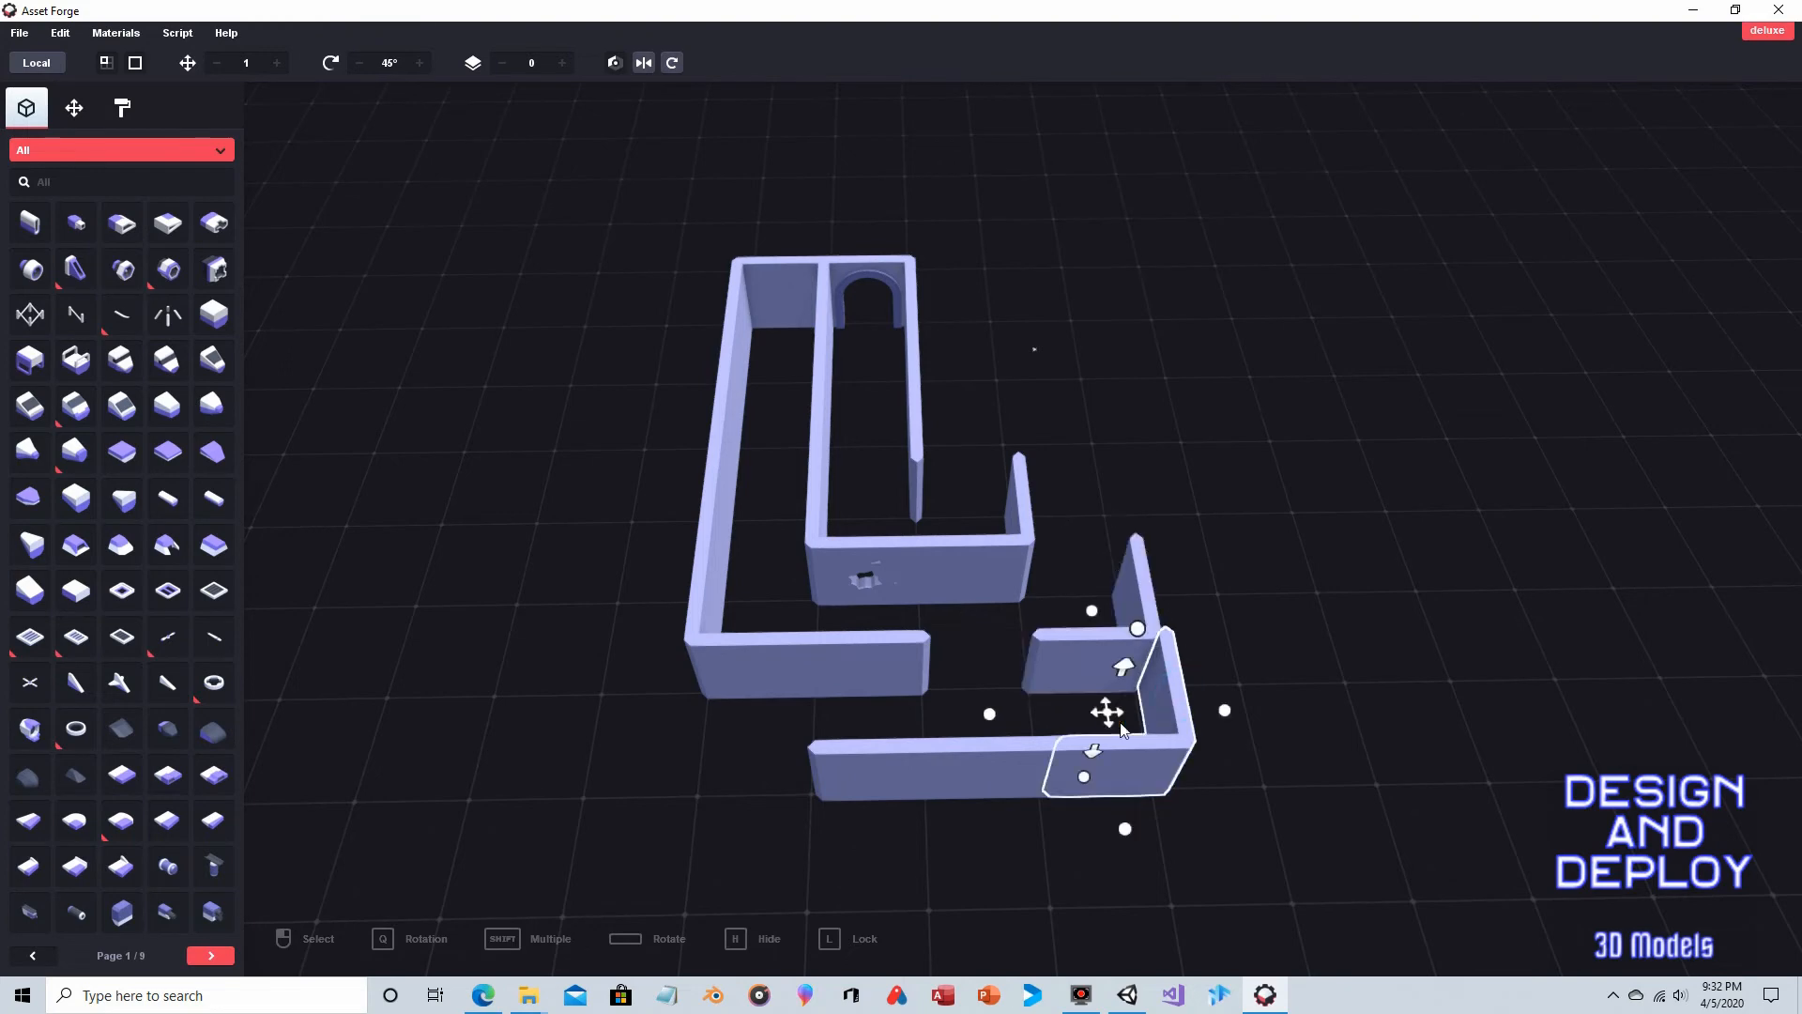
{"action": "left_click", "coordinate": [948, 775]}
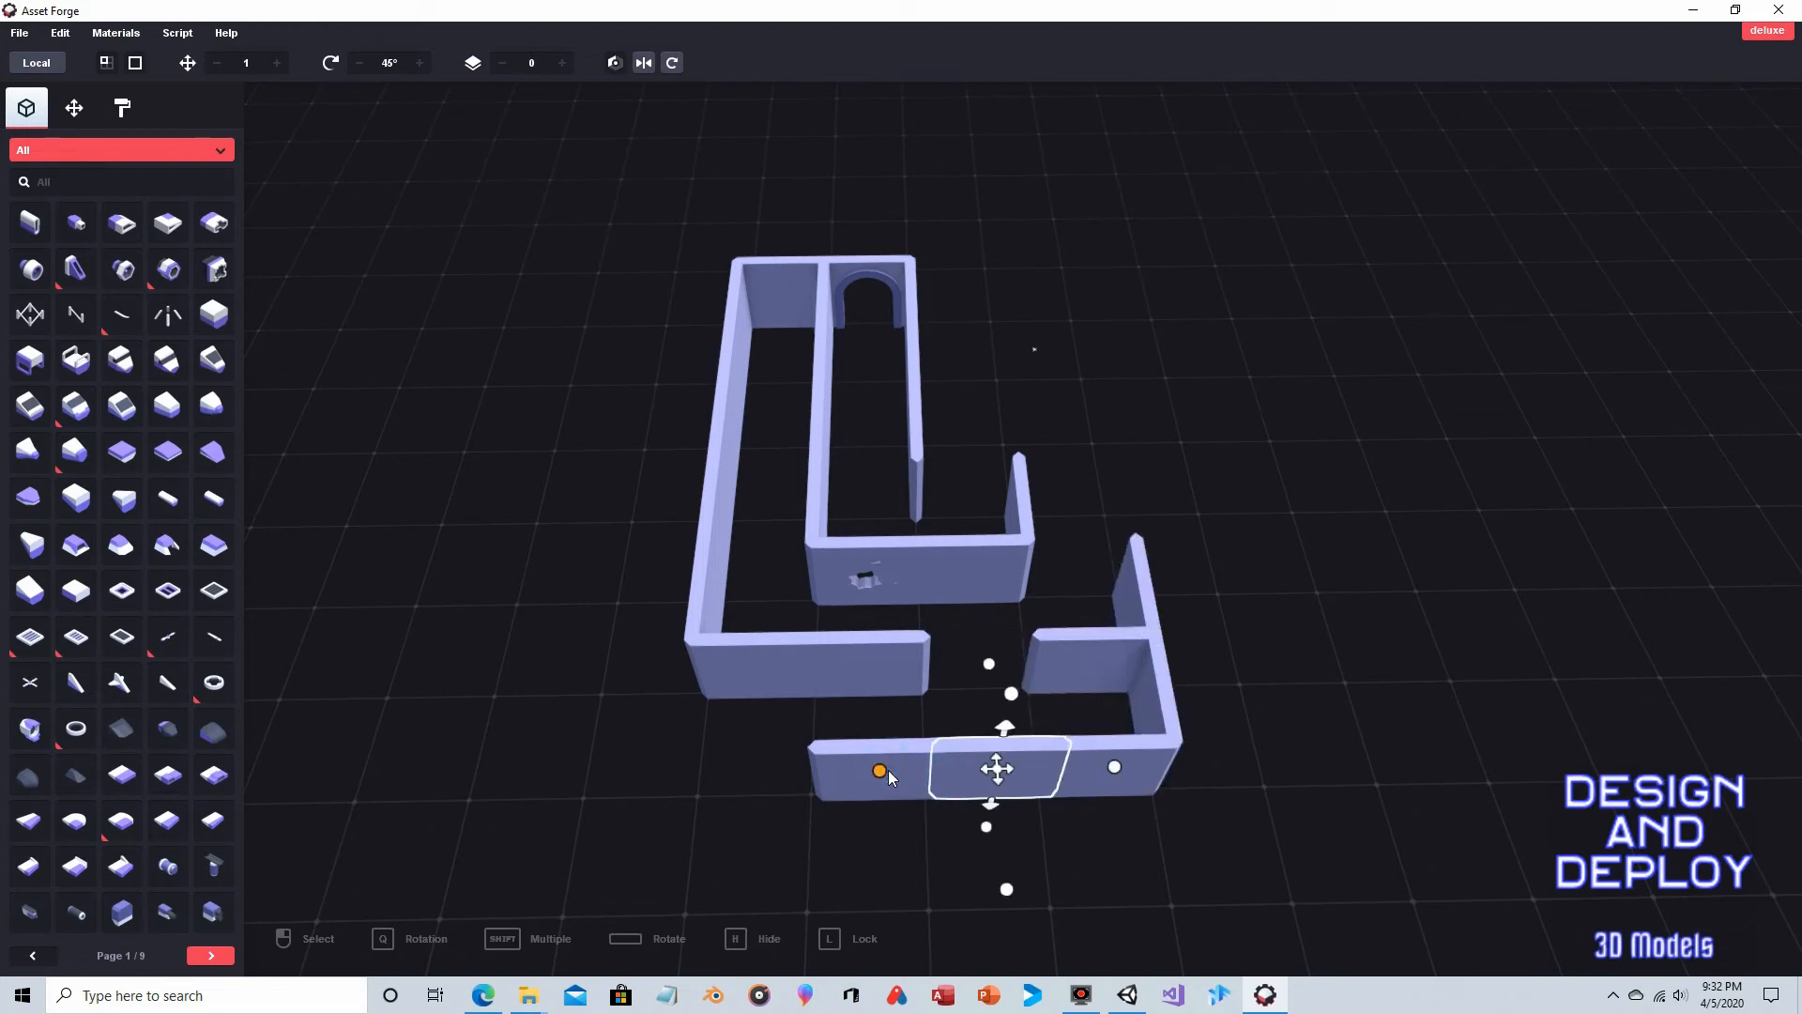
{"action": "left_click", "coordinate": [837, 747]}
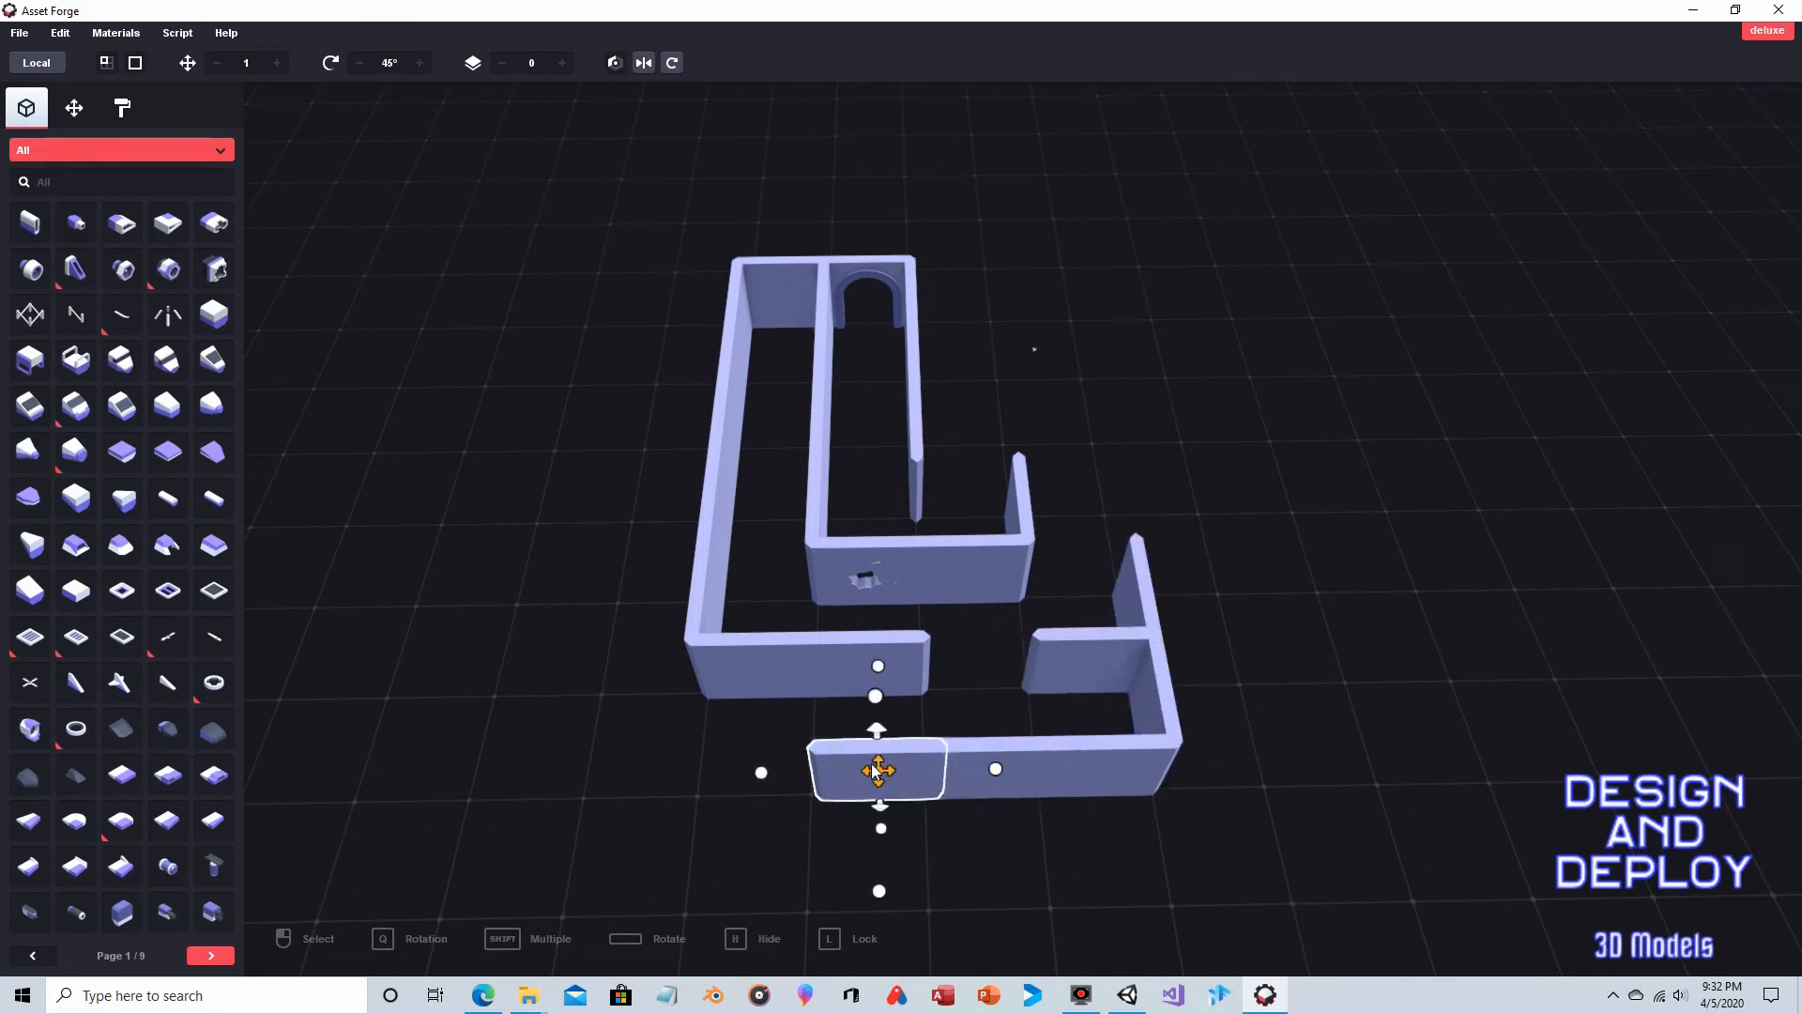
{"action": "left_click_drag", "start_coordinate": [876, 769], "coordinate": [864, 768]}
{"action": "left_click", "coordinate": [1026, 760]}
{"action": "left_click_drag", "start_coordinate": [997, 768], "coordinate": [984, 769]}
{"action": "left_click", "coordinate": [659, 782]}
Step: Duplicate the outer corner wall beside the front opening and place the copy at the free end of the new front wall
{"action": "right_click_drag", "start_coordinate": [660, 784], "coordinate": [1222, 672]}
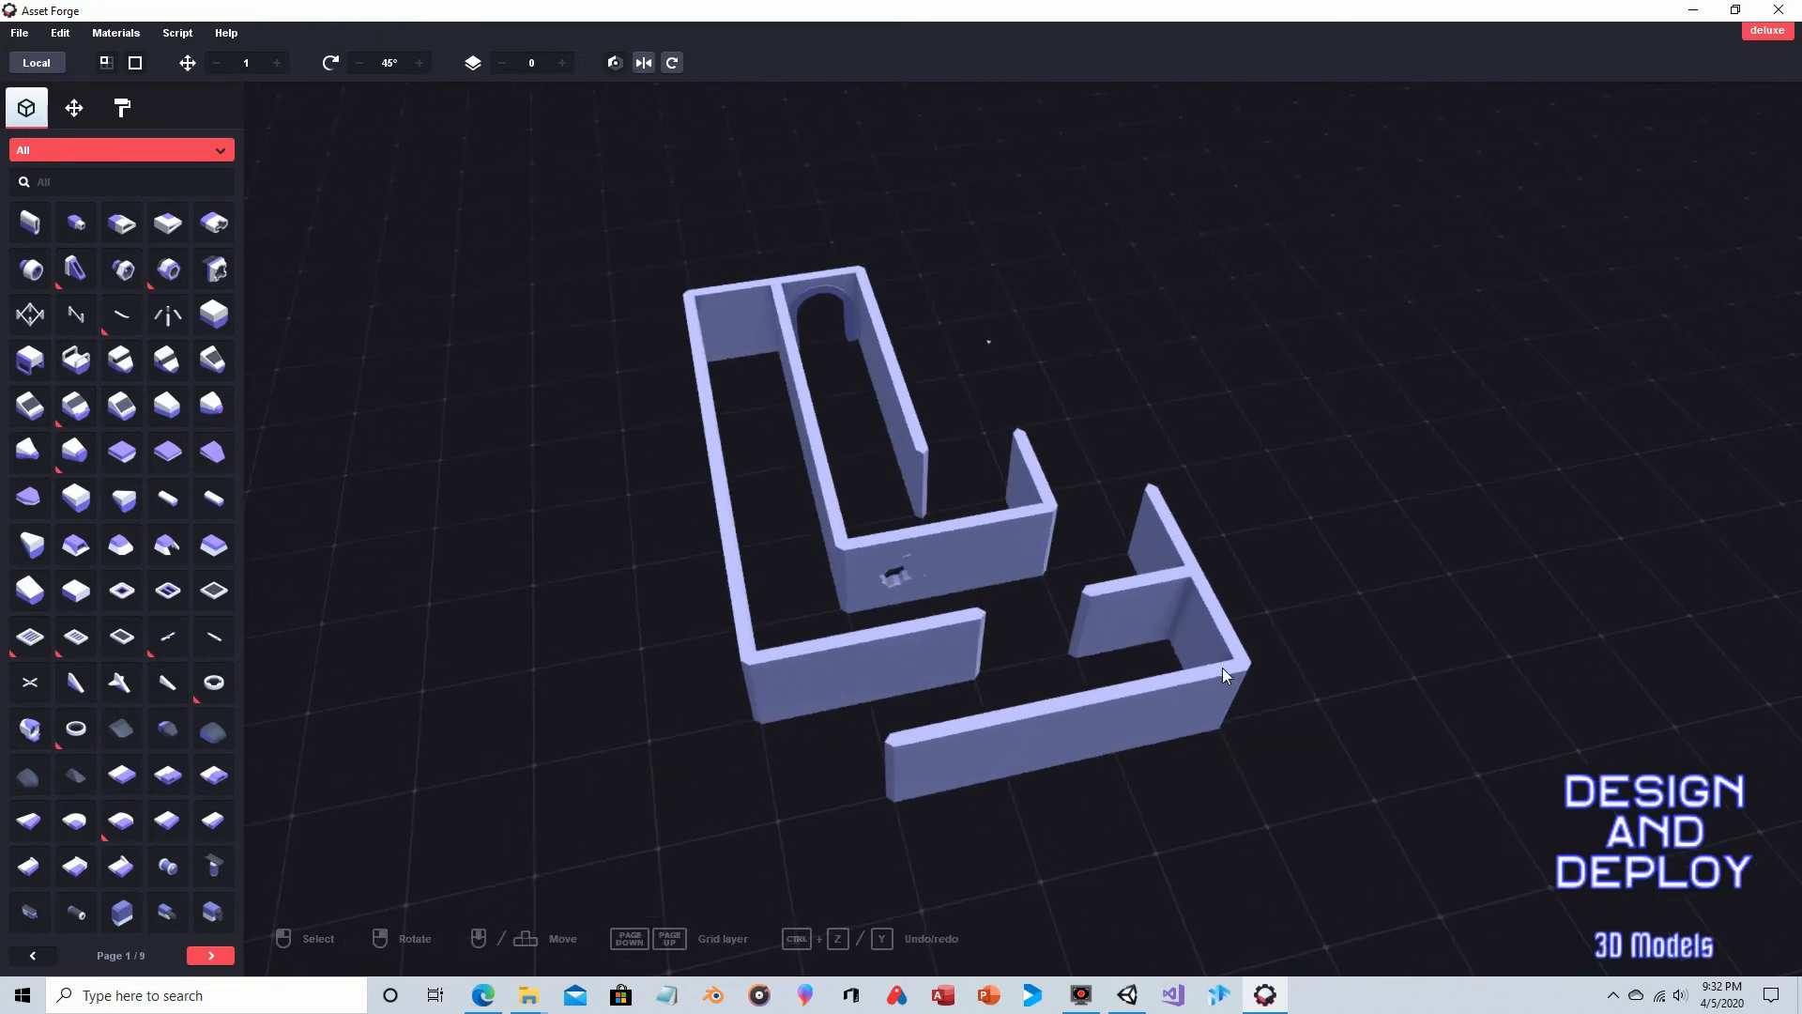
{"action": "left_click", "coordinate": [752, 693]}
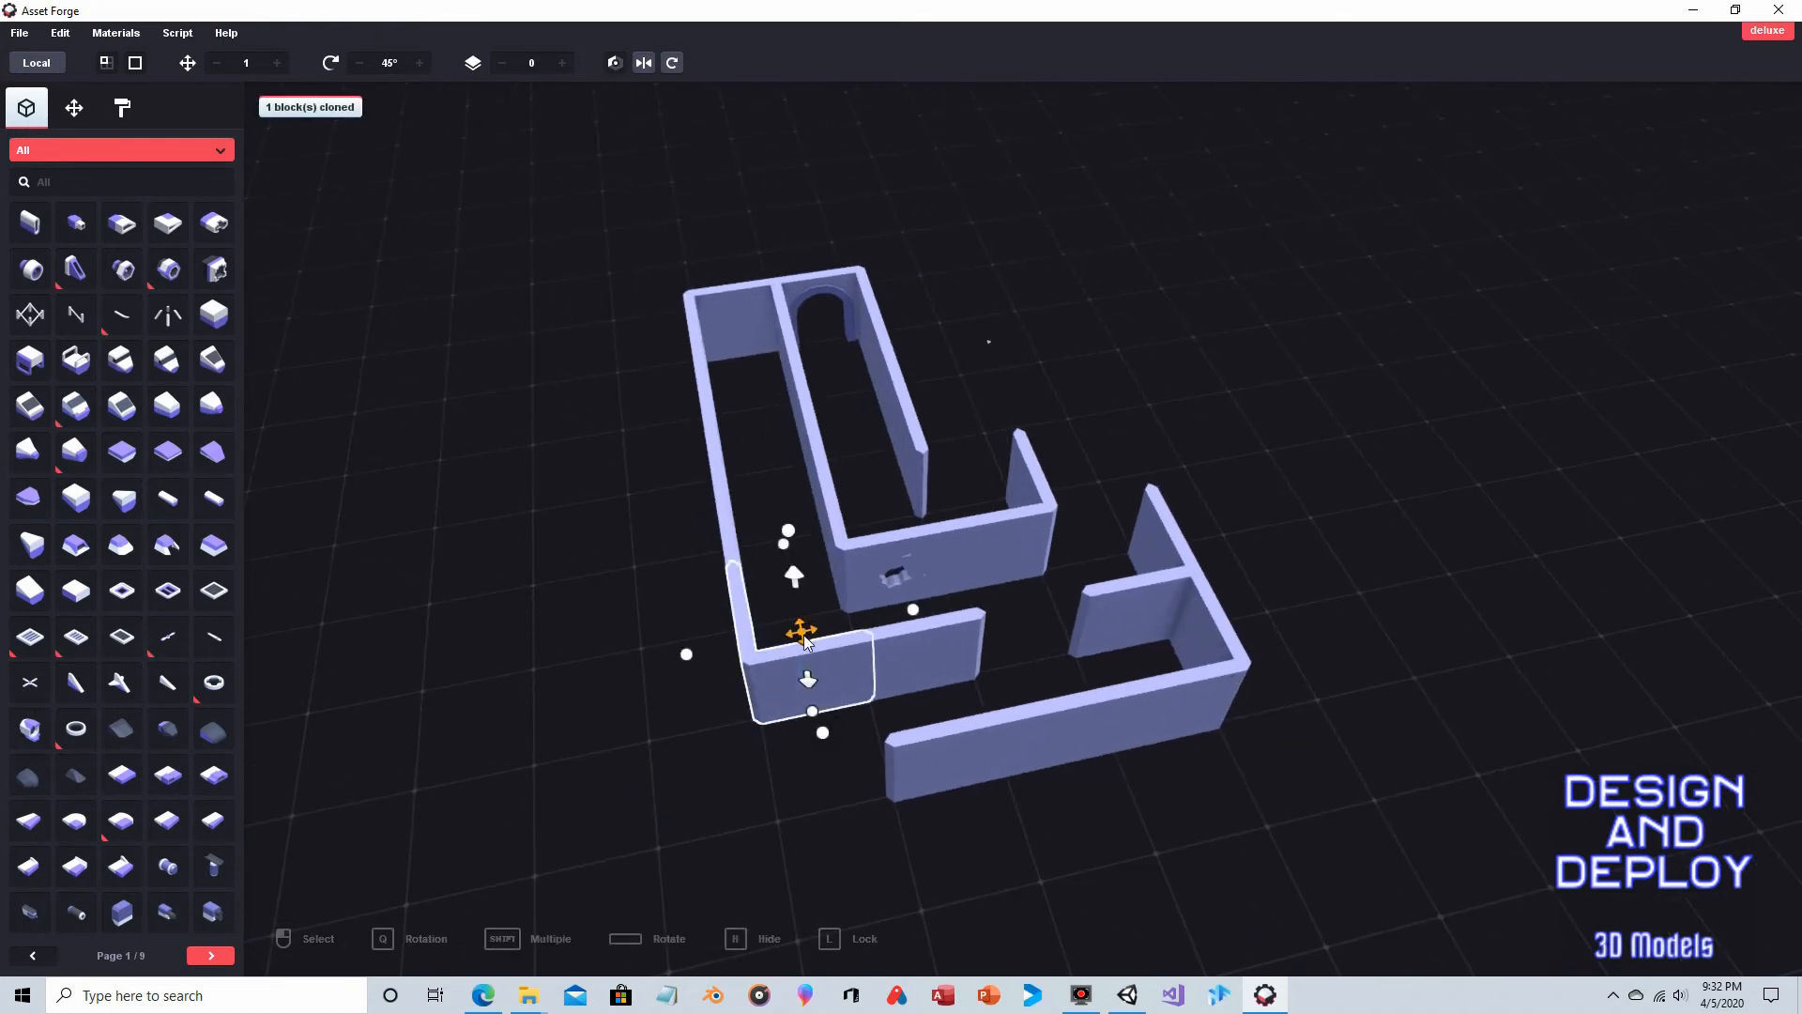
{"action": "left_click_drag", "start_coordinate": [804, 634], "coordinate": [818, 732]}
{"action": "left_click", "coordinate": [1203, 386]}
Step: Duplicate three straight panels from the long outer wall and line the copies up along the opposite outer side
{"action": "right_click_drag", "start_coordinate": [1203, 387], "coordinate": [788, 494]}
{"action": "left_click", "coordinate": [657, 403]}
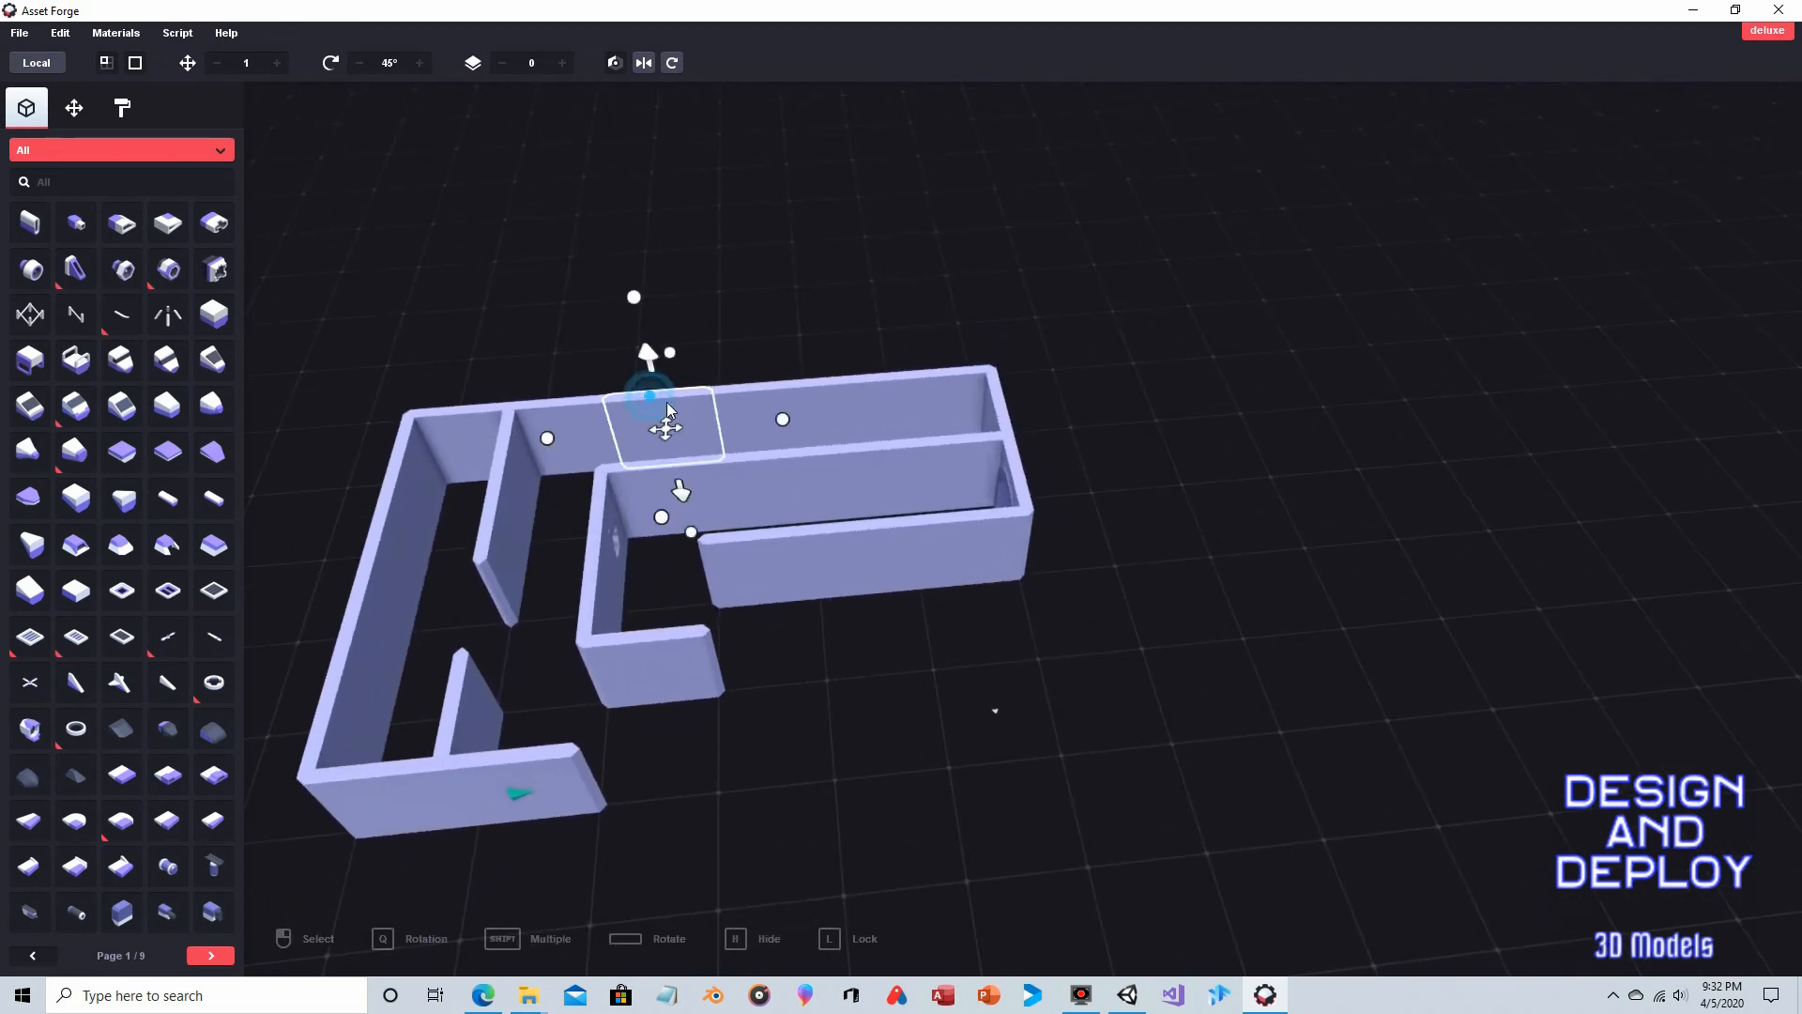
{"action": "left_click", "coordinate": [842, 390], "text": "shift"}
{"action": "key", "text": "ctrl+d"}
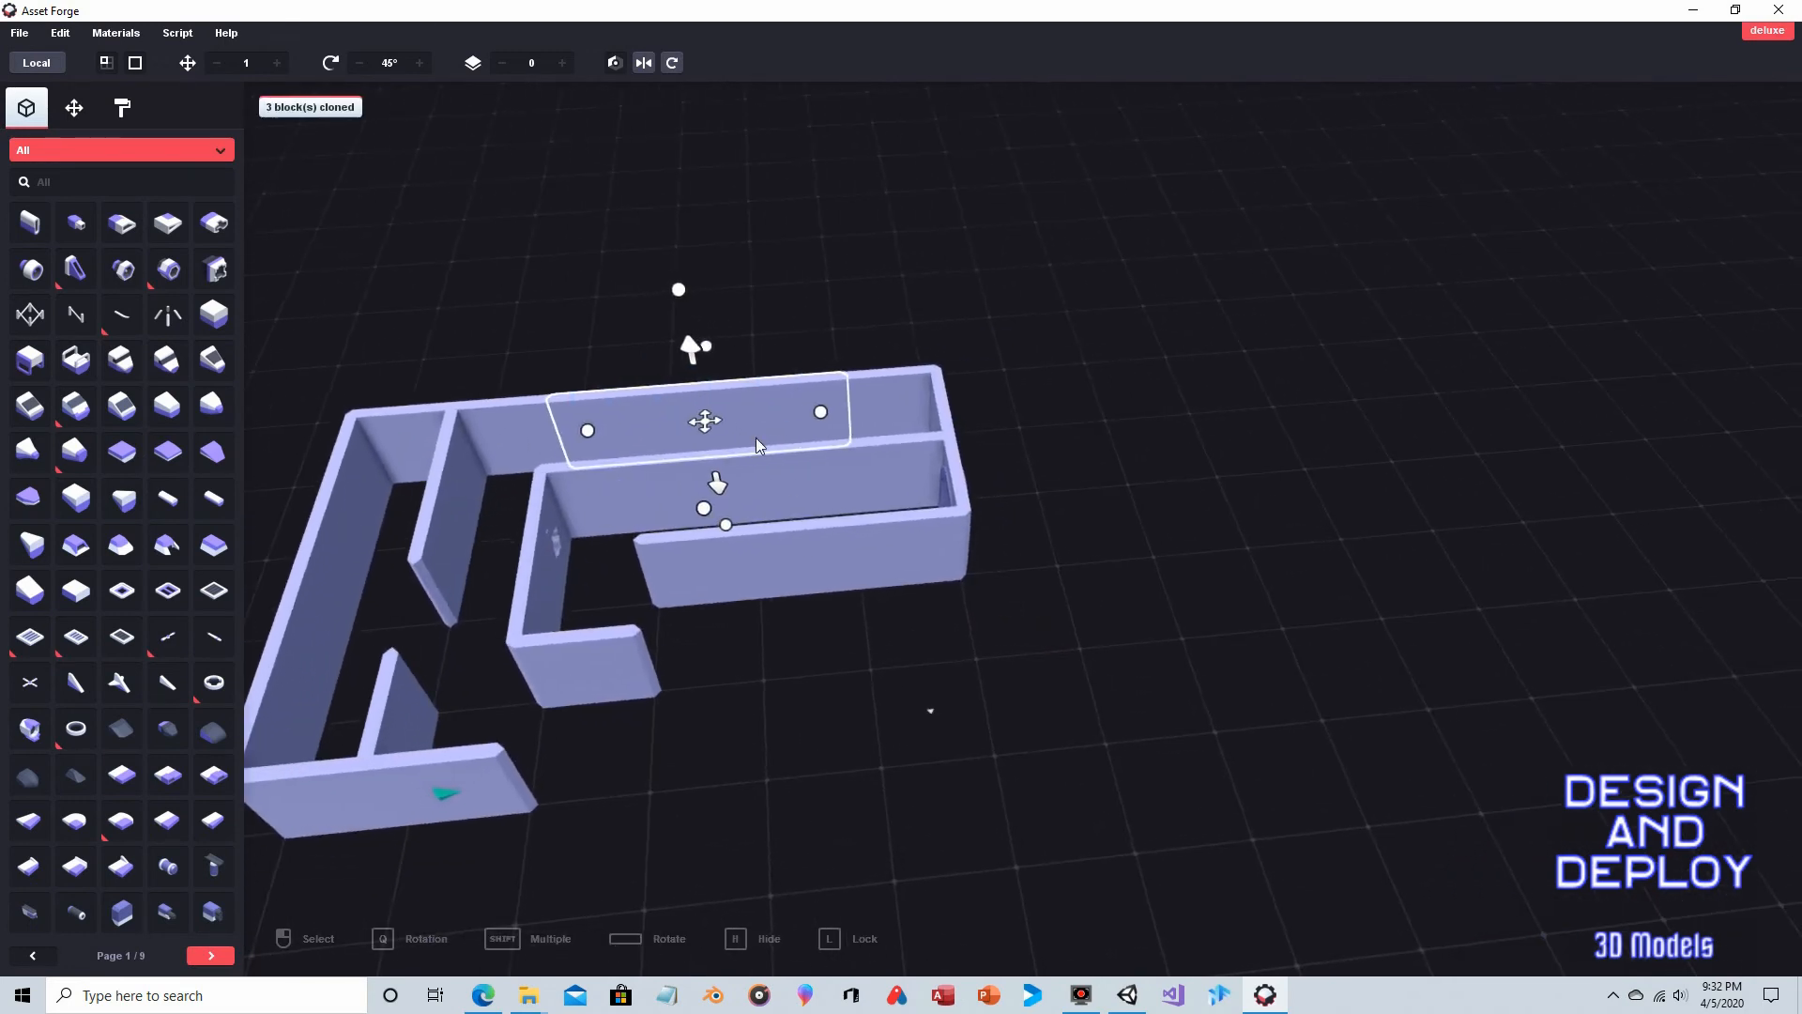
{"action": "left_click_drag", "start_coordinate": [710, 431], "coordinate": [719, 769]}
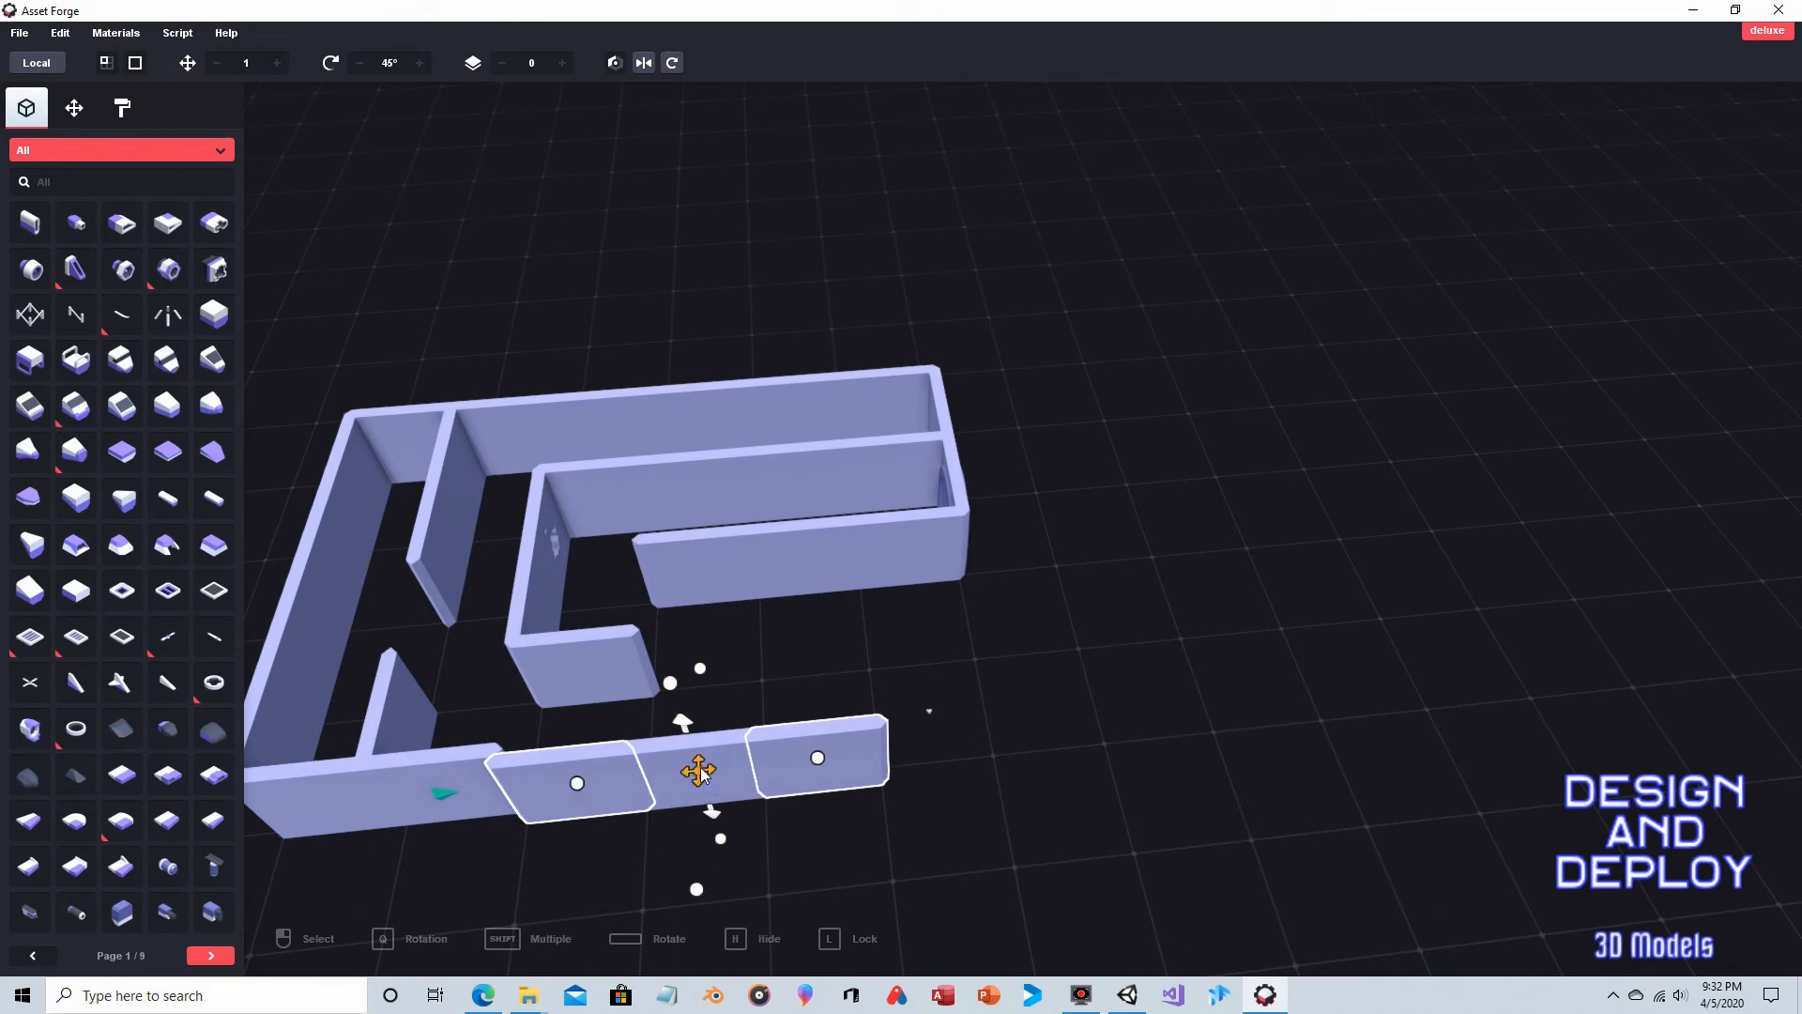
{"action": "left_click", "coordinate": [897, 802]}
{"action": "left_click", "coordinate": [706, 765]}
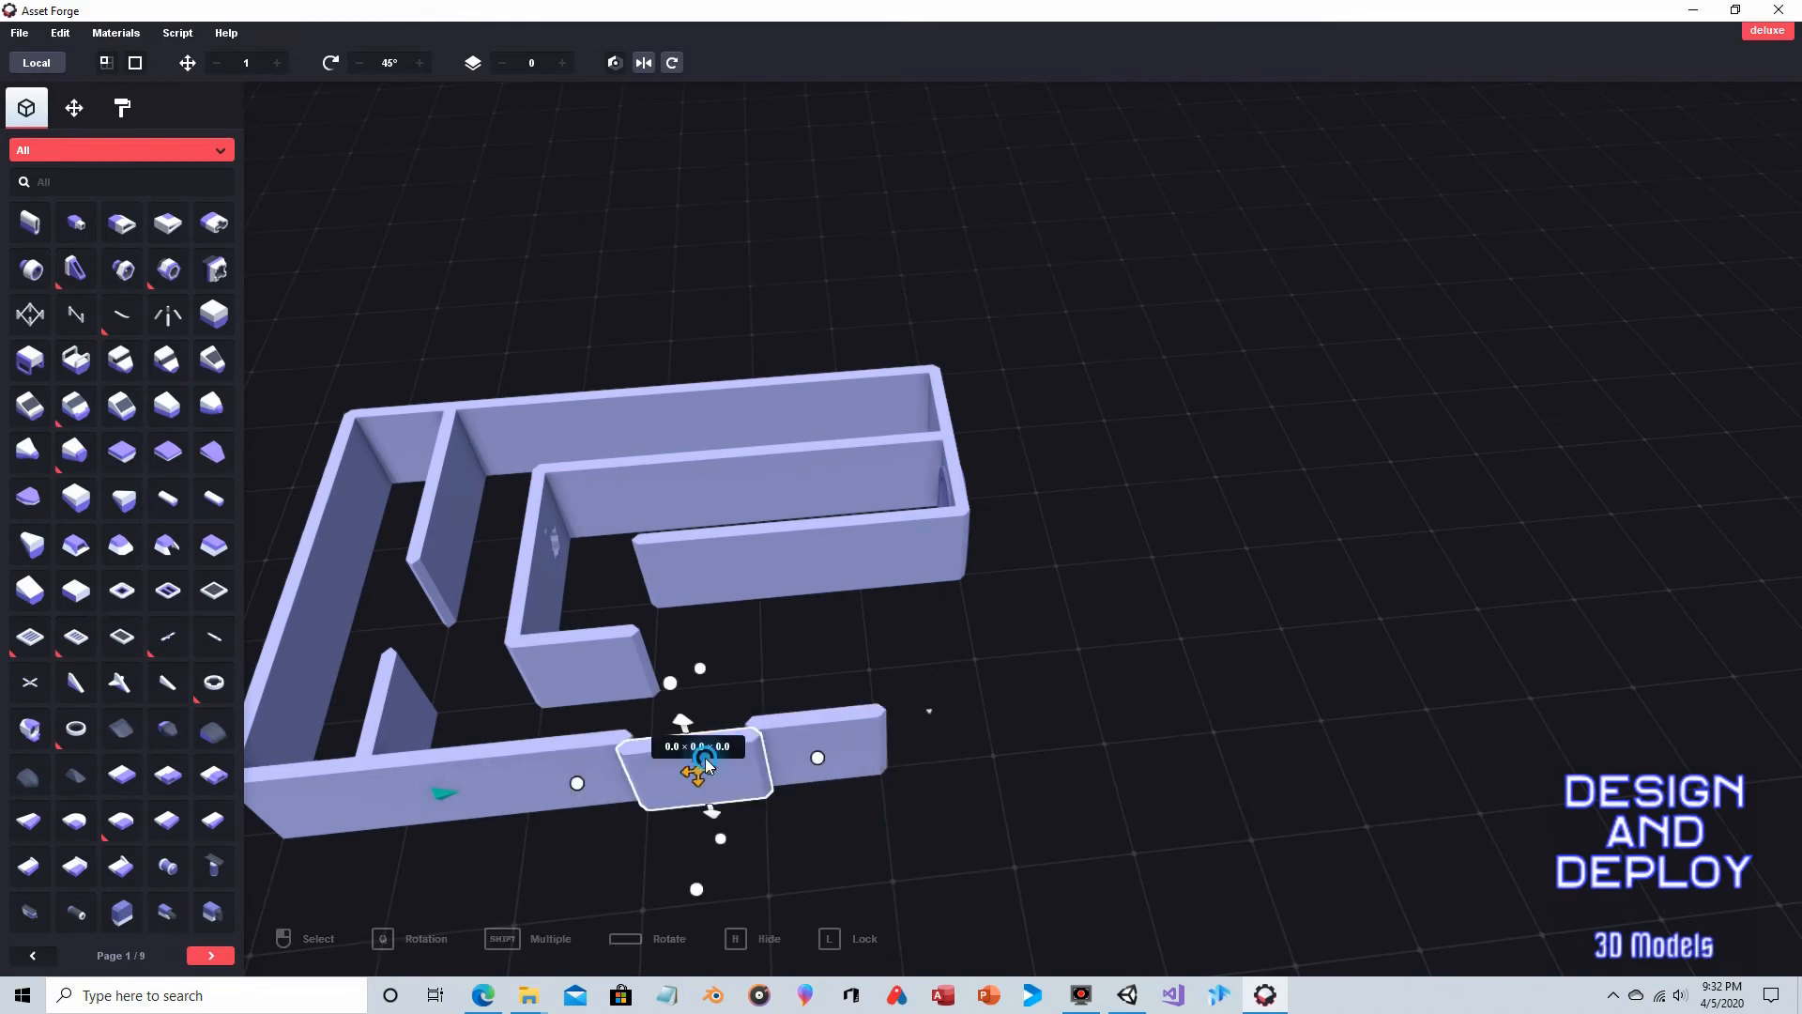
{"action": "left_click", "coordinate": [903, 756]}
Step: Duplicate the two straight panels of the inner chamber's long wall and place the copies to extend the short inner corner wall
{"action": "right_click_drag", "start_coordinate": [942, 657], "coordinate": [976, 657]}
{"action": "left_click", "coordinate": [706, 572]}
{"action": "left_click", "coordinate": [813, 543], "text": "shift"}
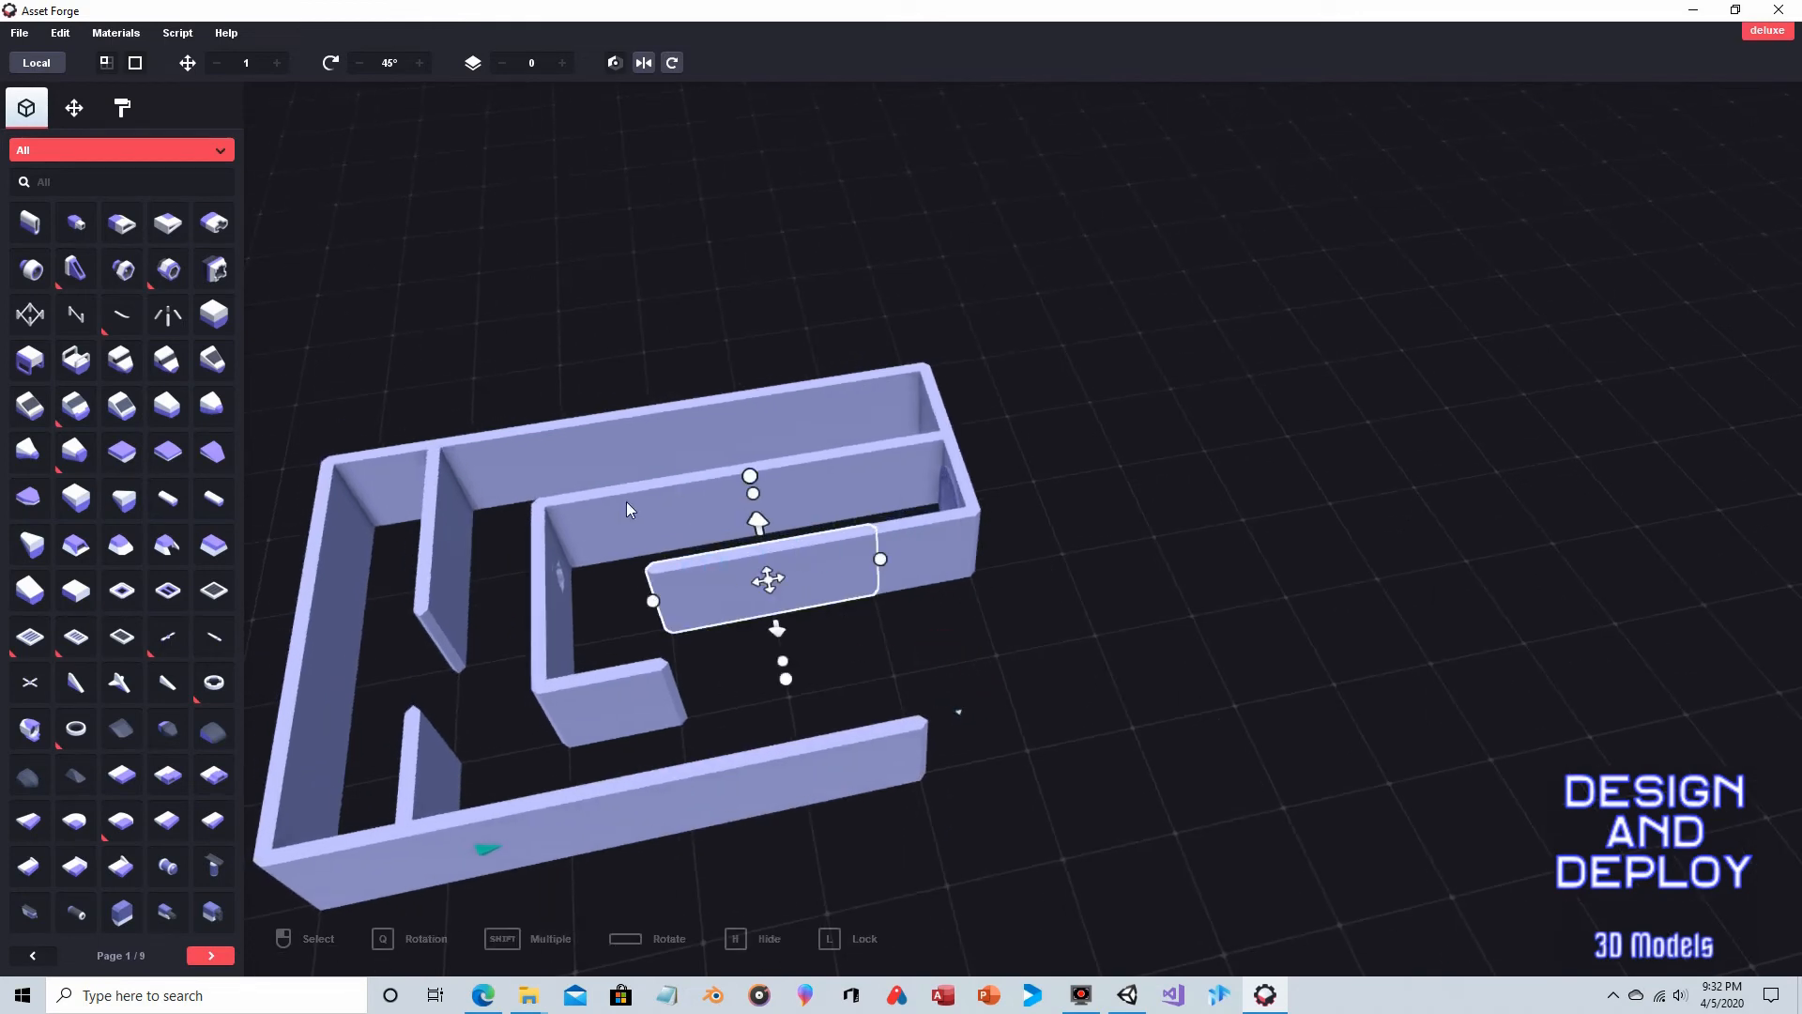
{"action": "right_click_drag", "start_coordinate": [627, 501], "coordinate": [582, 480]}
{"action": "key", "text": "ctrl+d"}
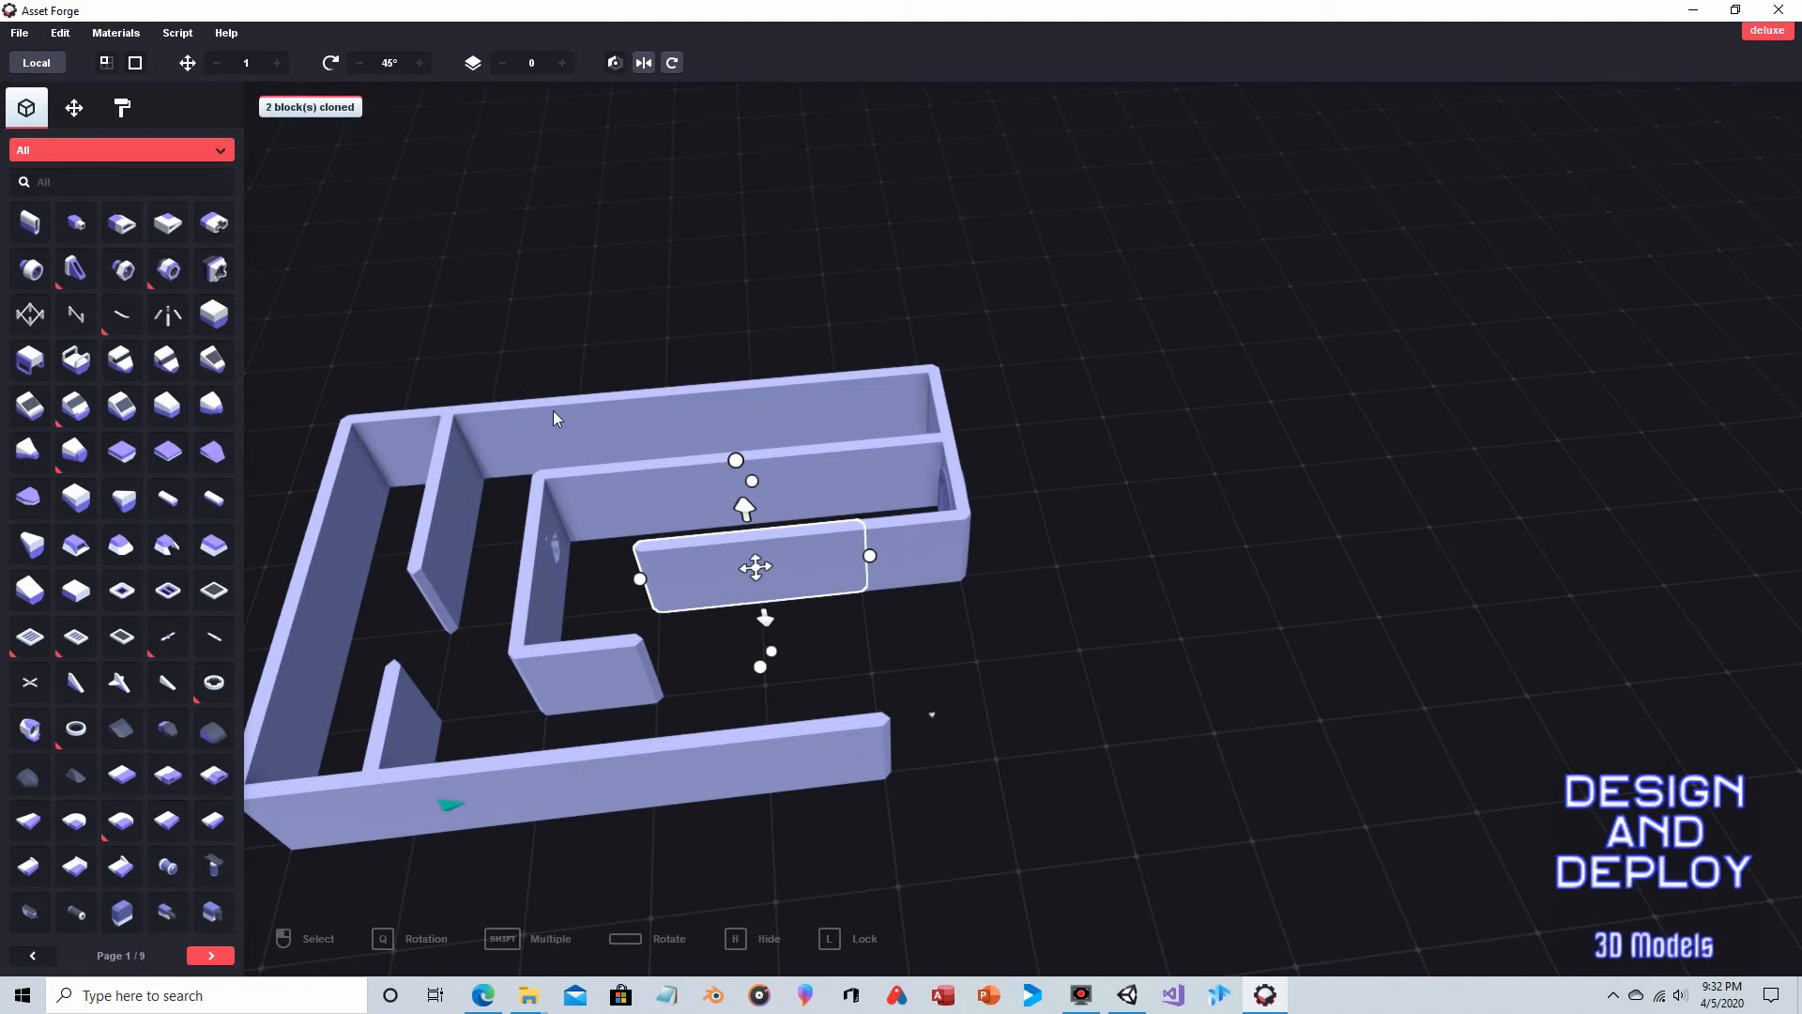
{"action": "left_click_drag", "start_coordinate": [756, 567], "coordinate": [761, 659]}
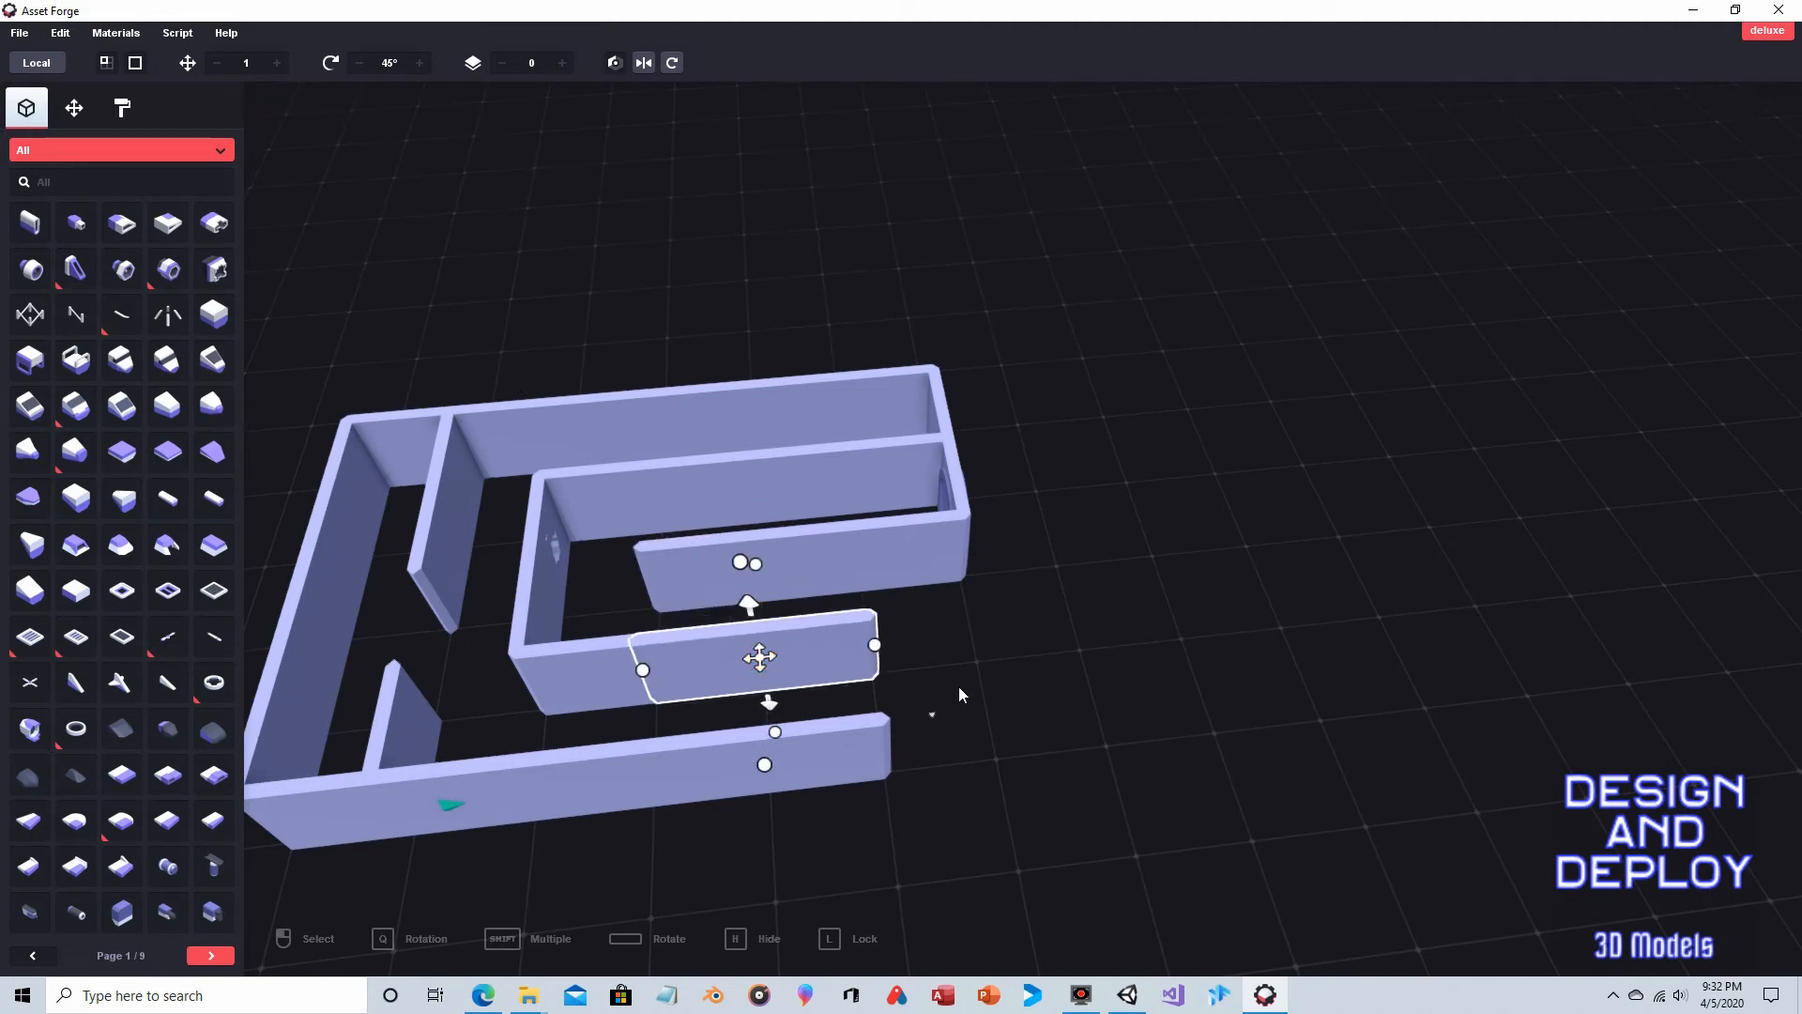
Step: Duplicate the far outer corner wall and move the copy toward the open end of the new long outer wall
{"action": "left_click", "coordinate": [942, 408]}
{"action": "key", "text": "ctrl+d"}
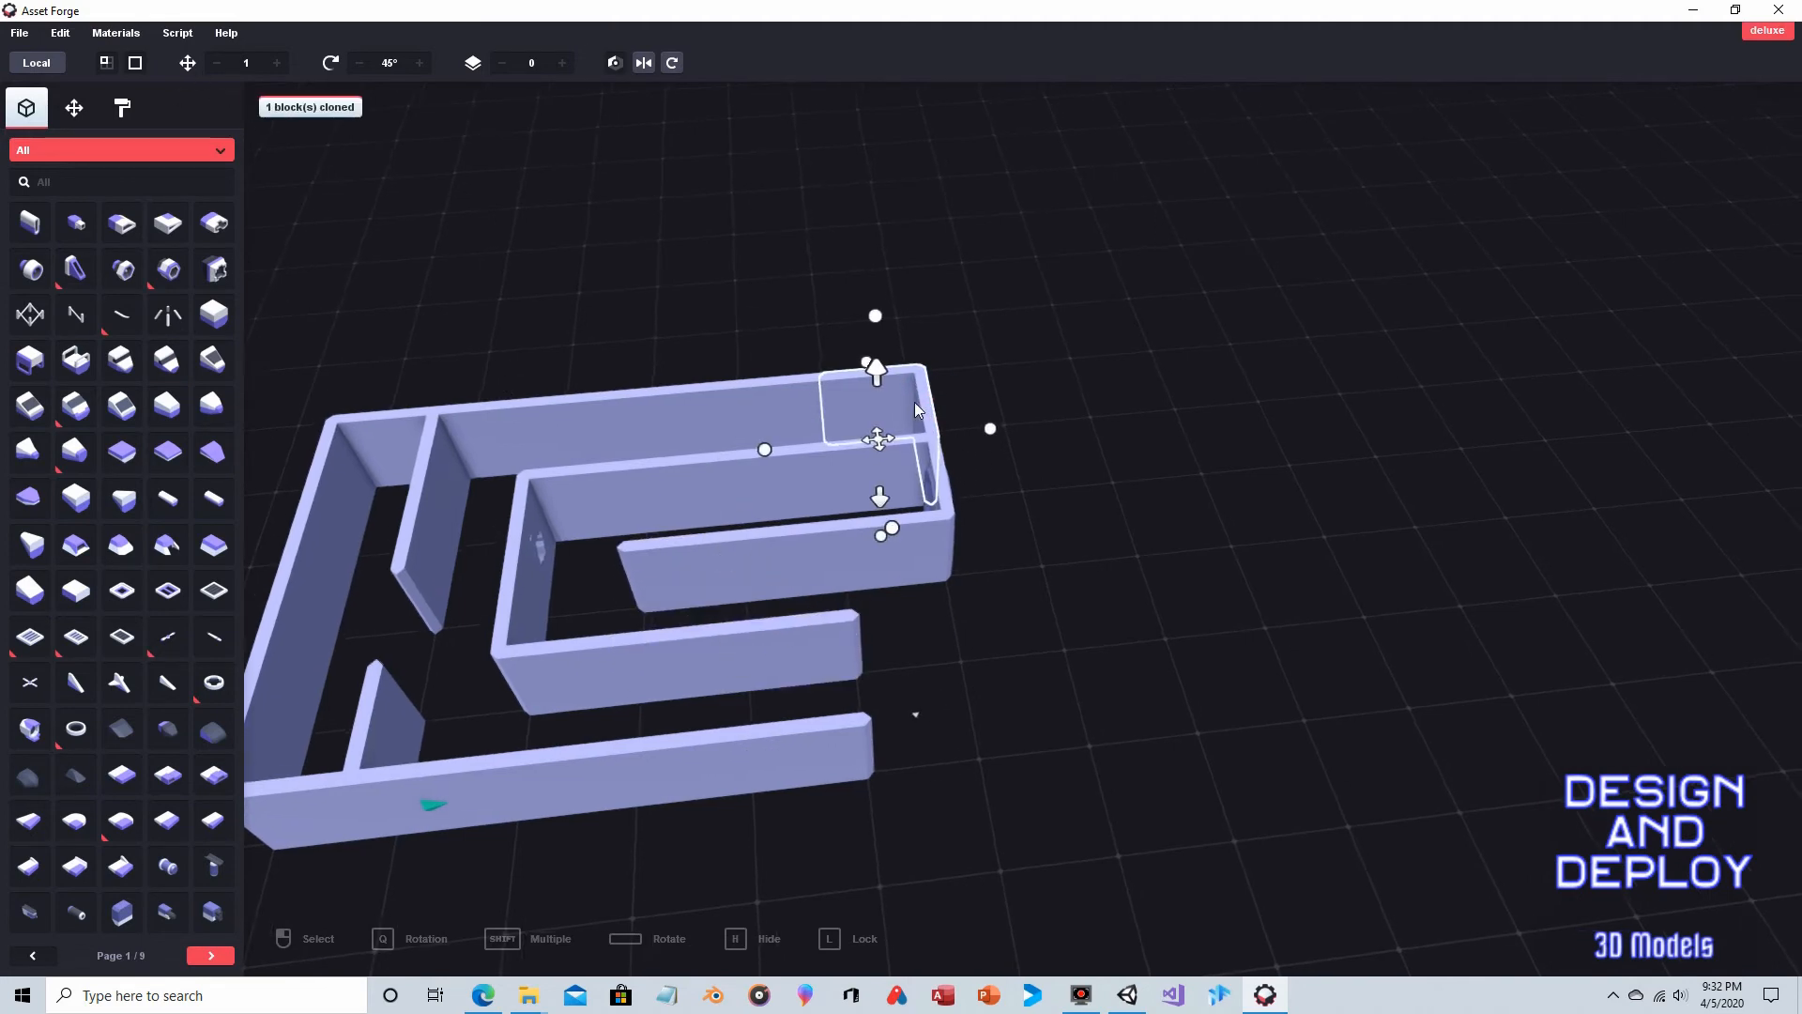
{"action": "left_click_drag", "start_coordinate": [942, 407], "coordinate": [942, 670]}
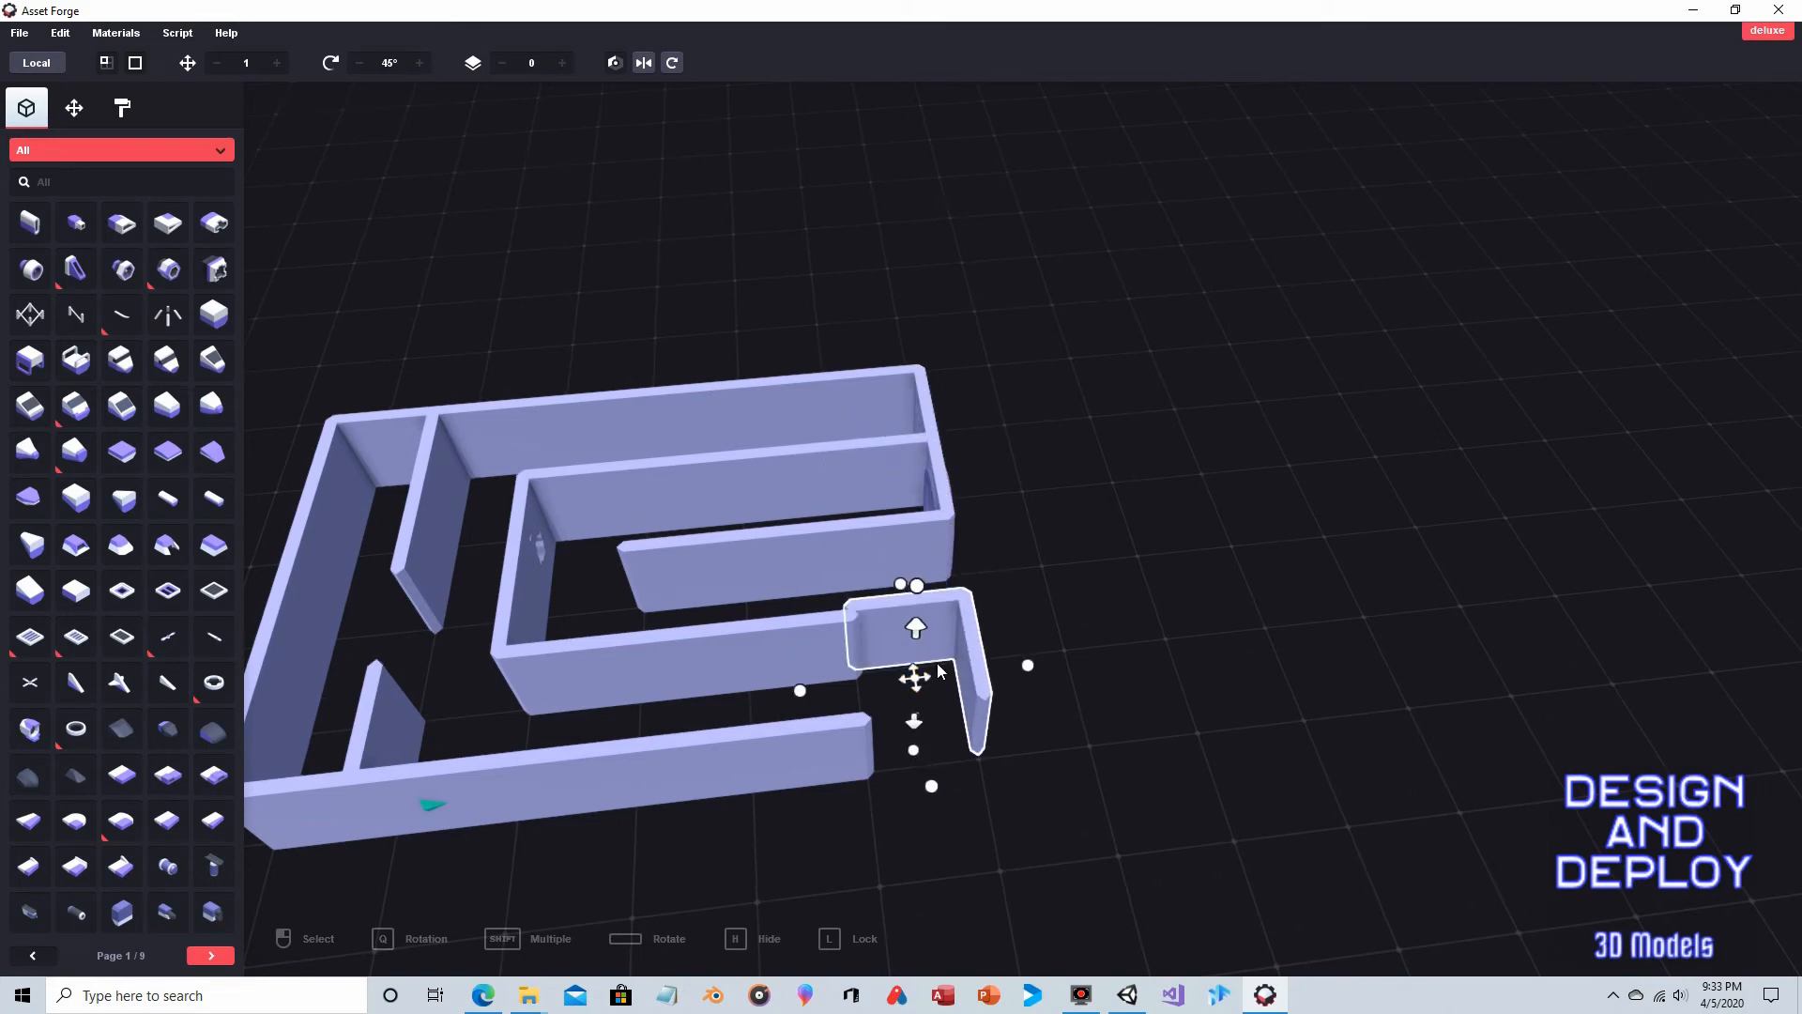
{"action": "left_click", "coordinate": [672, 62]}
{"action": "left_click", "coordinate": [63, 37]}
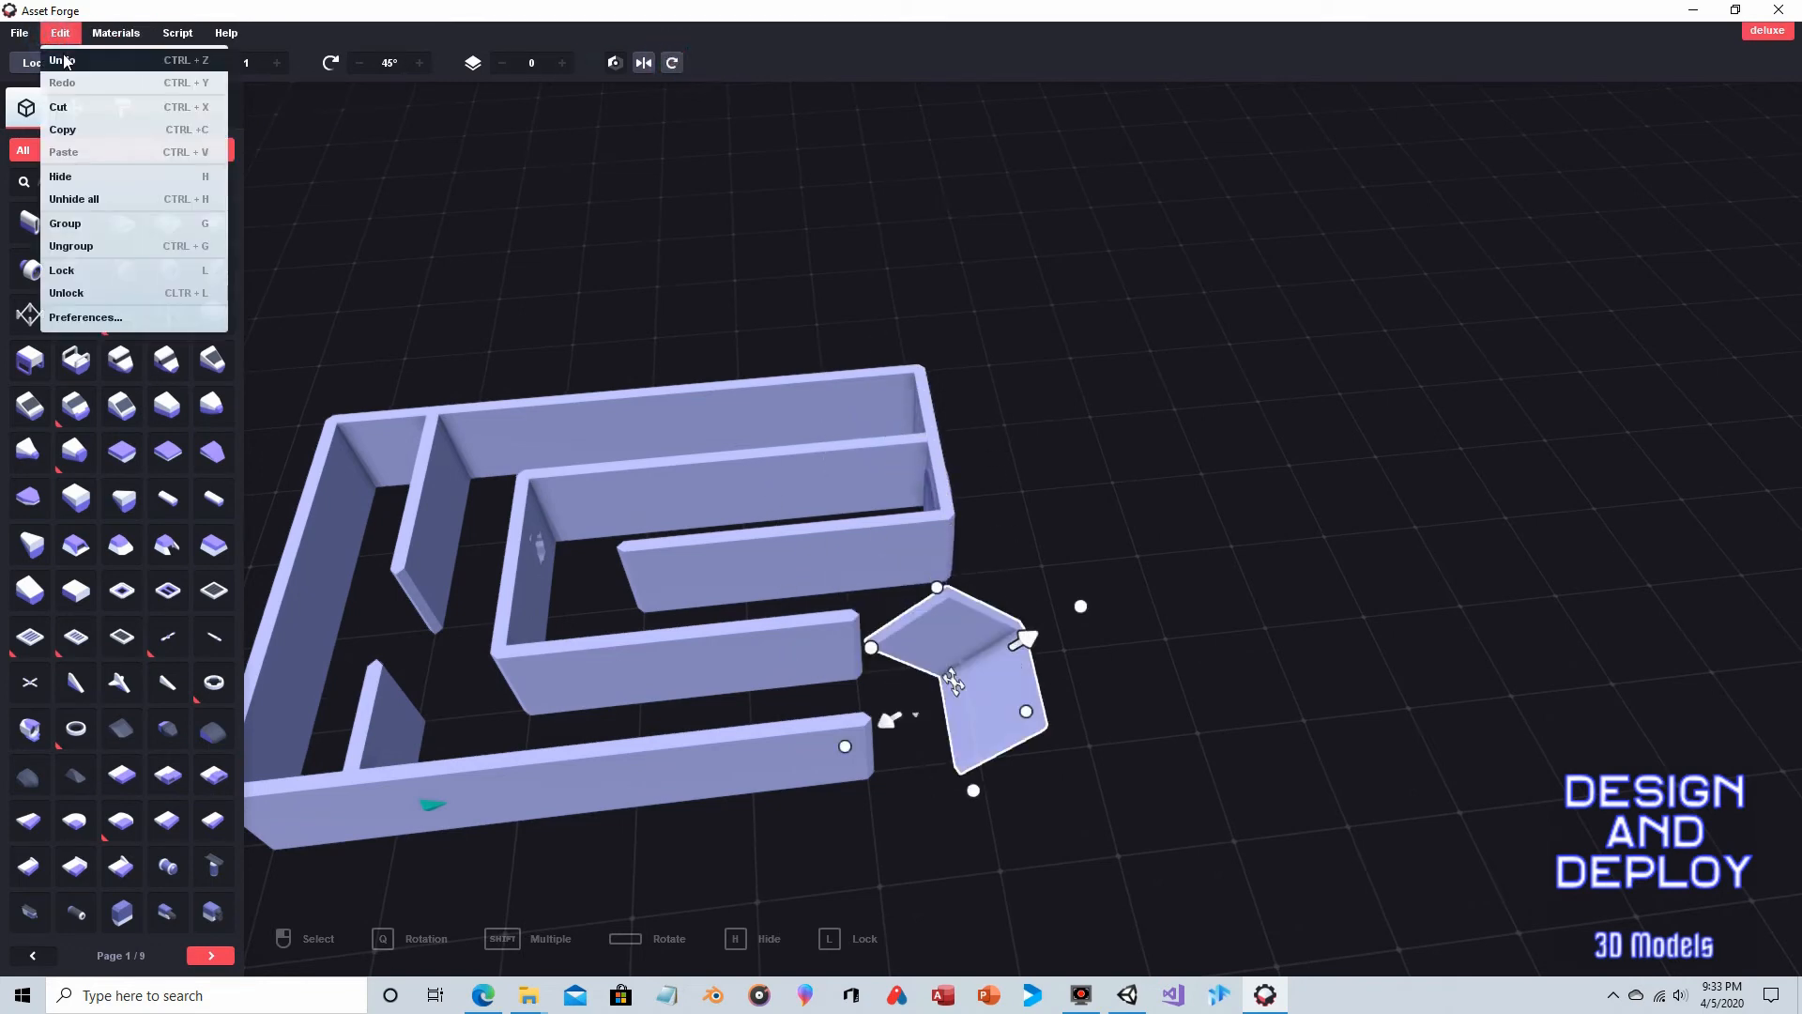
{"action": "left_click", "coordinate": [65, 60]}
Step: Switch the rotation axis to vertical and rotate the copied corner wall to fit the open end of the outer wall
{"action": "left_click", "coordinate": [619, 66]}
{"action": "left_click", "coordinate": [901, 629]}
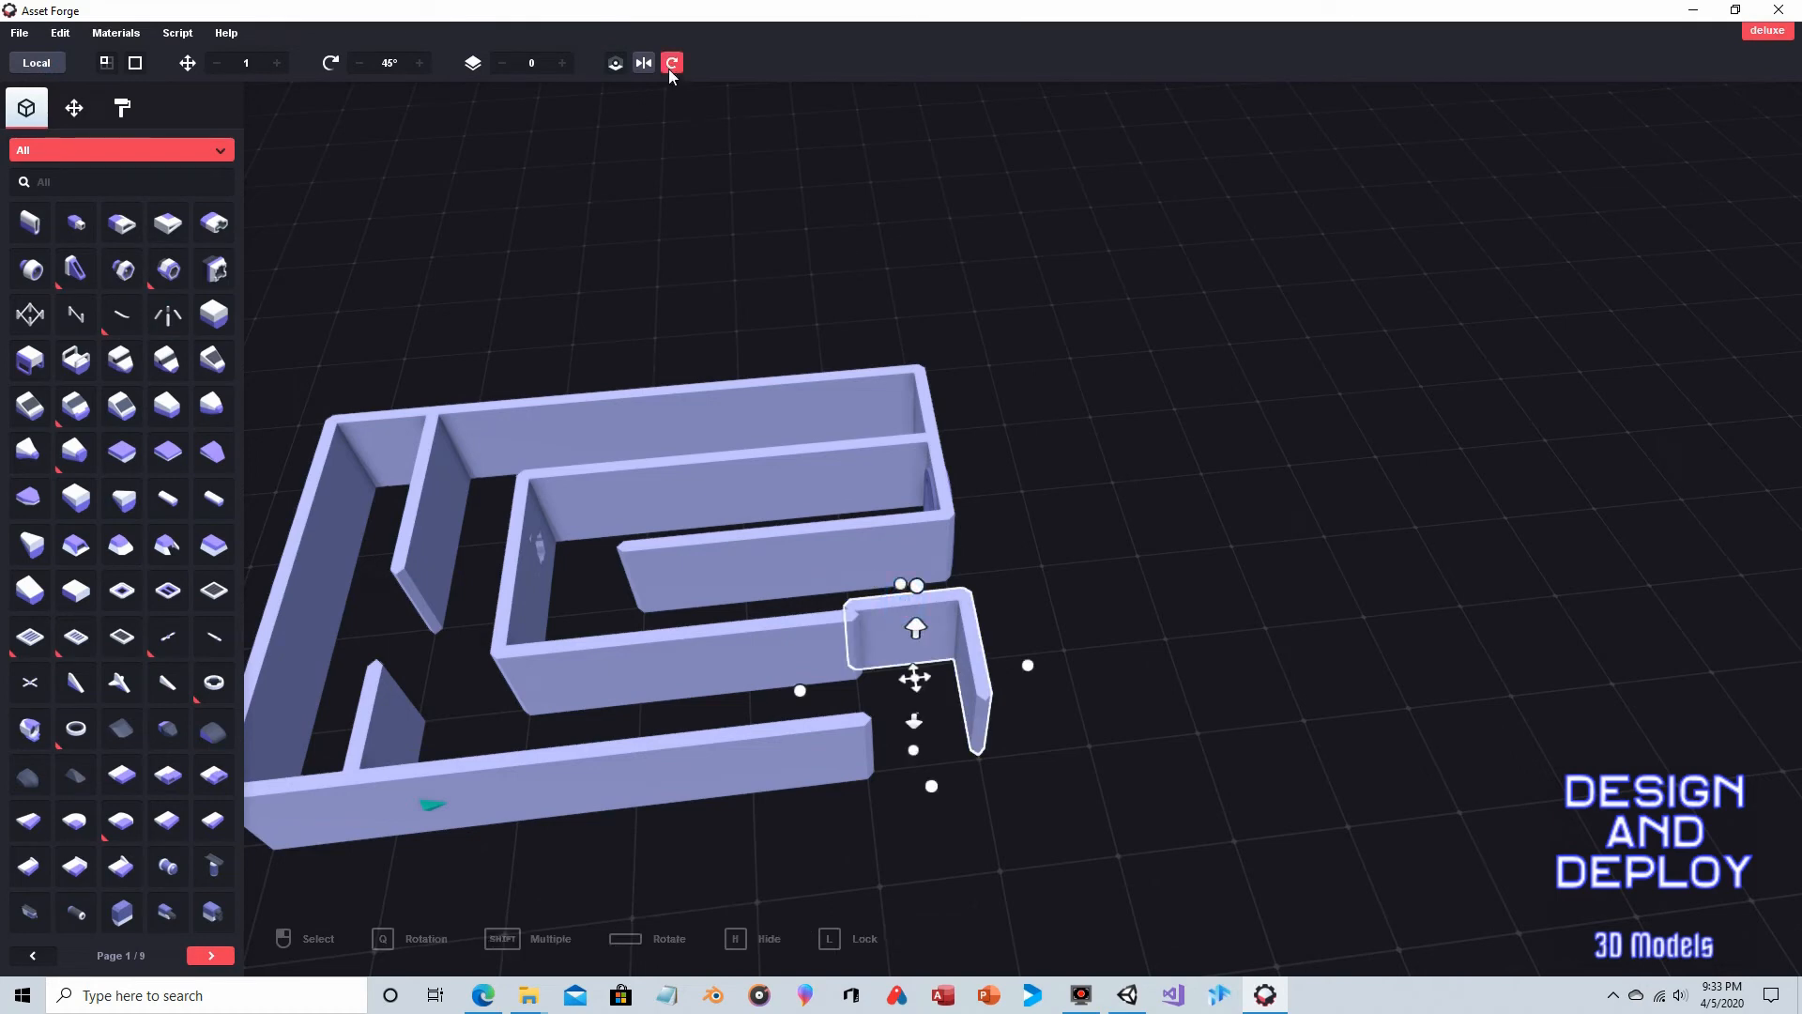
{"action": "left_click", "coordinate": [672, 62]}
{"action": "left_click", "coordinate": [1049, 575]}
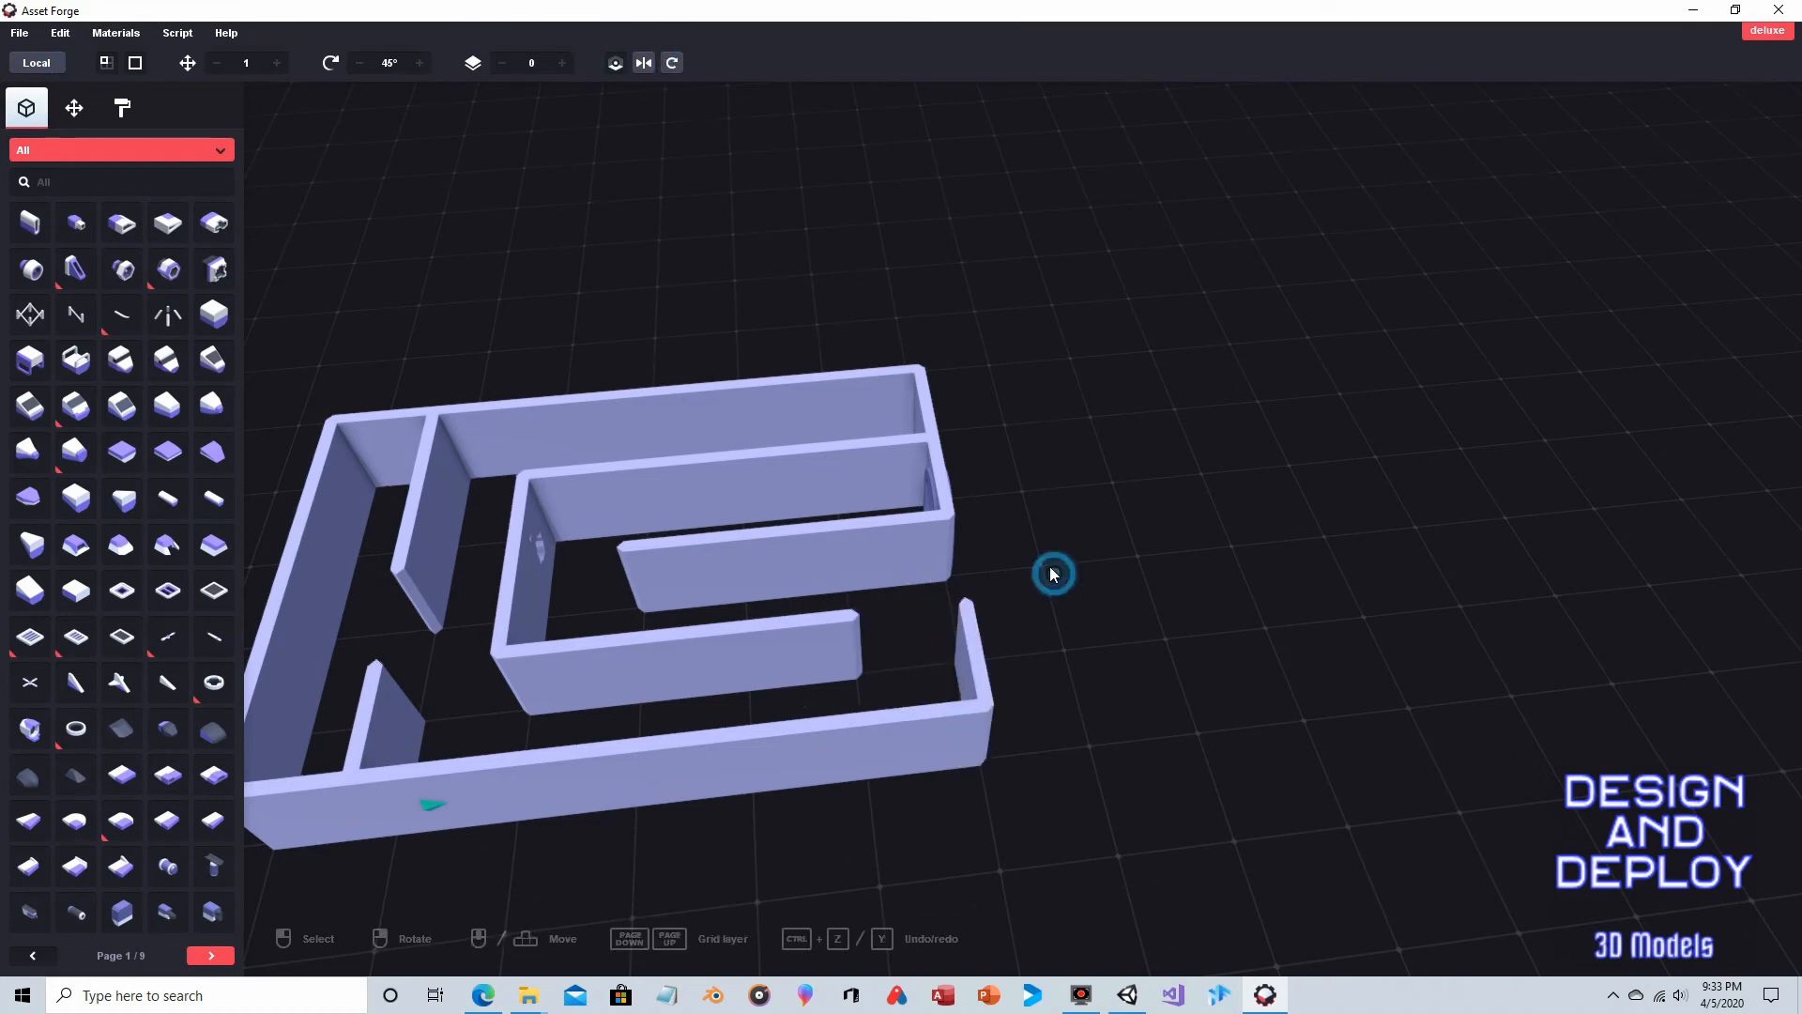
Step: Duplicate the end panel of the inner wall, rotate the copy crosswise and close the gap in the far outer wall with it
{"action": "left_click", "coordinate": [826, 633]}
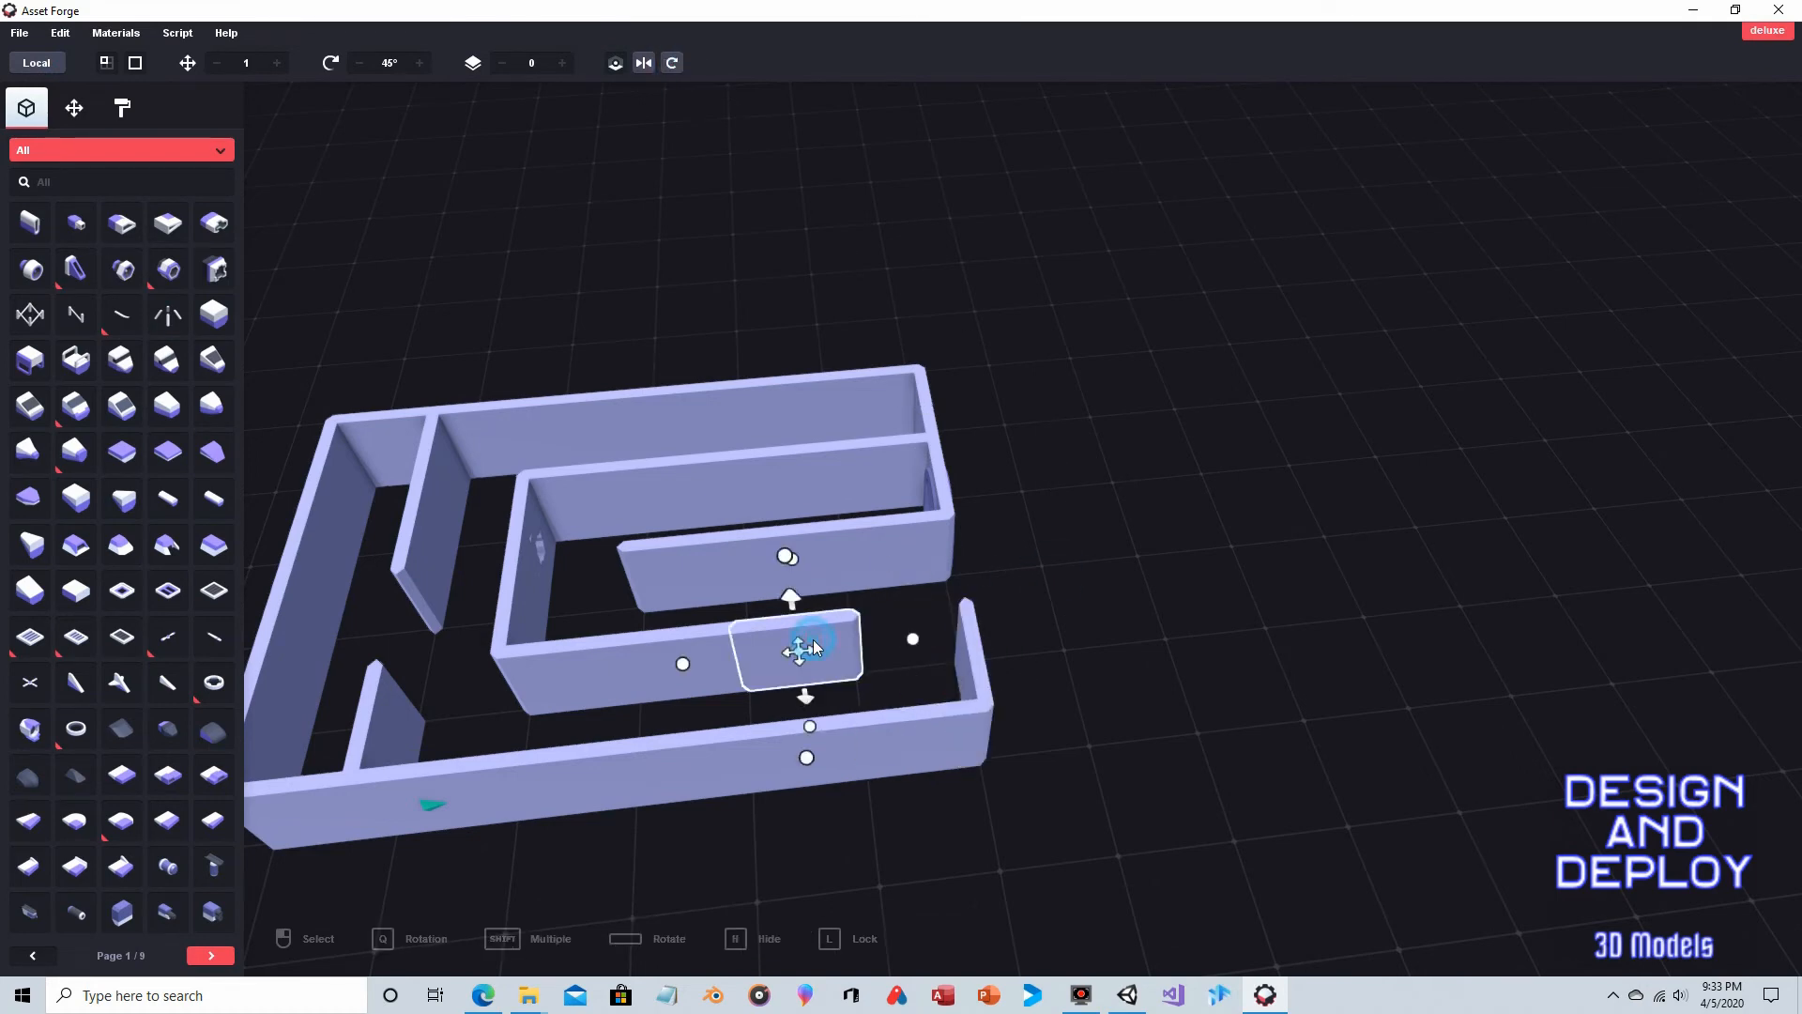
{"action": "left_click_drag", "start_coordinate": [797, 649], "coordinate": [896, 553]}
{"action": "left_click", "coordinate": [672, 63]}
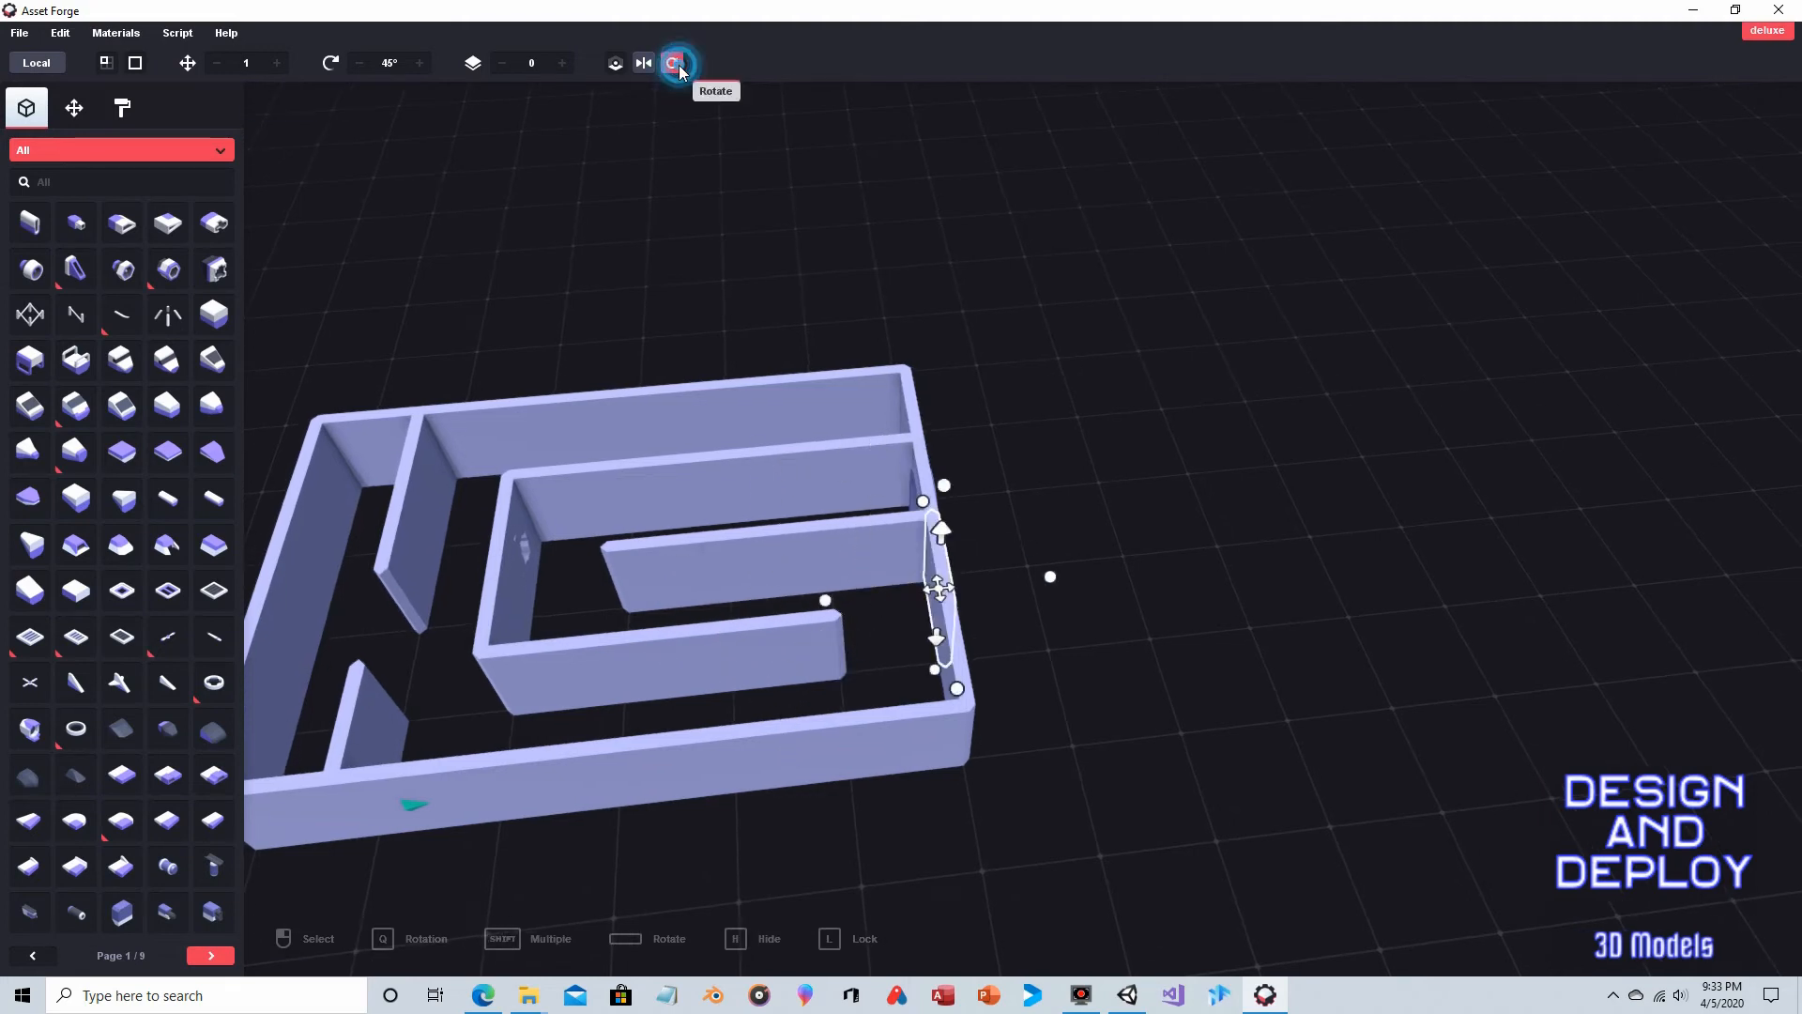
{"action": "left_click", "coordinate": [1061, 515]}
Step: Examine the enclosed wall layout from the front, including the inner chambers, arched doorway and star-shaped opening
{"action": "right_click_drag", "start_coordinate": [1060, 515], "coordinate": [1352, 595]}
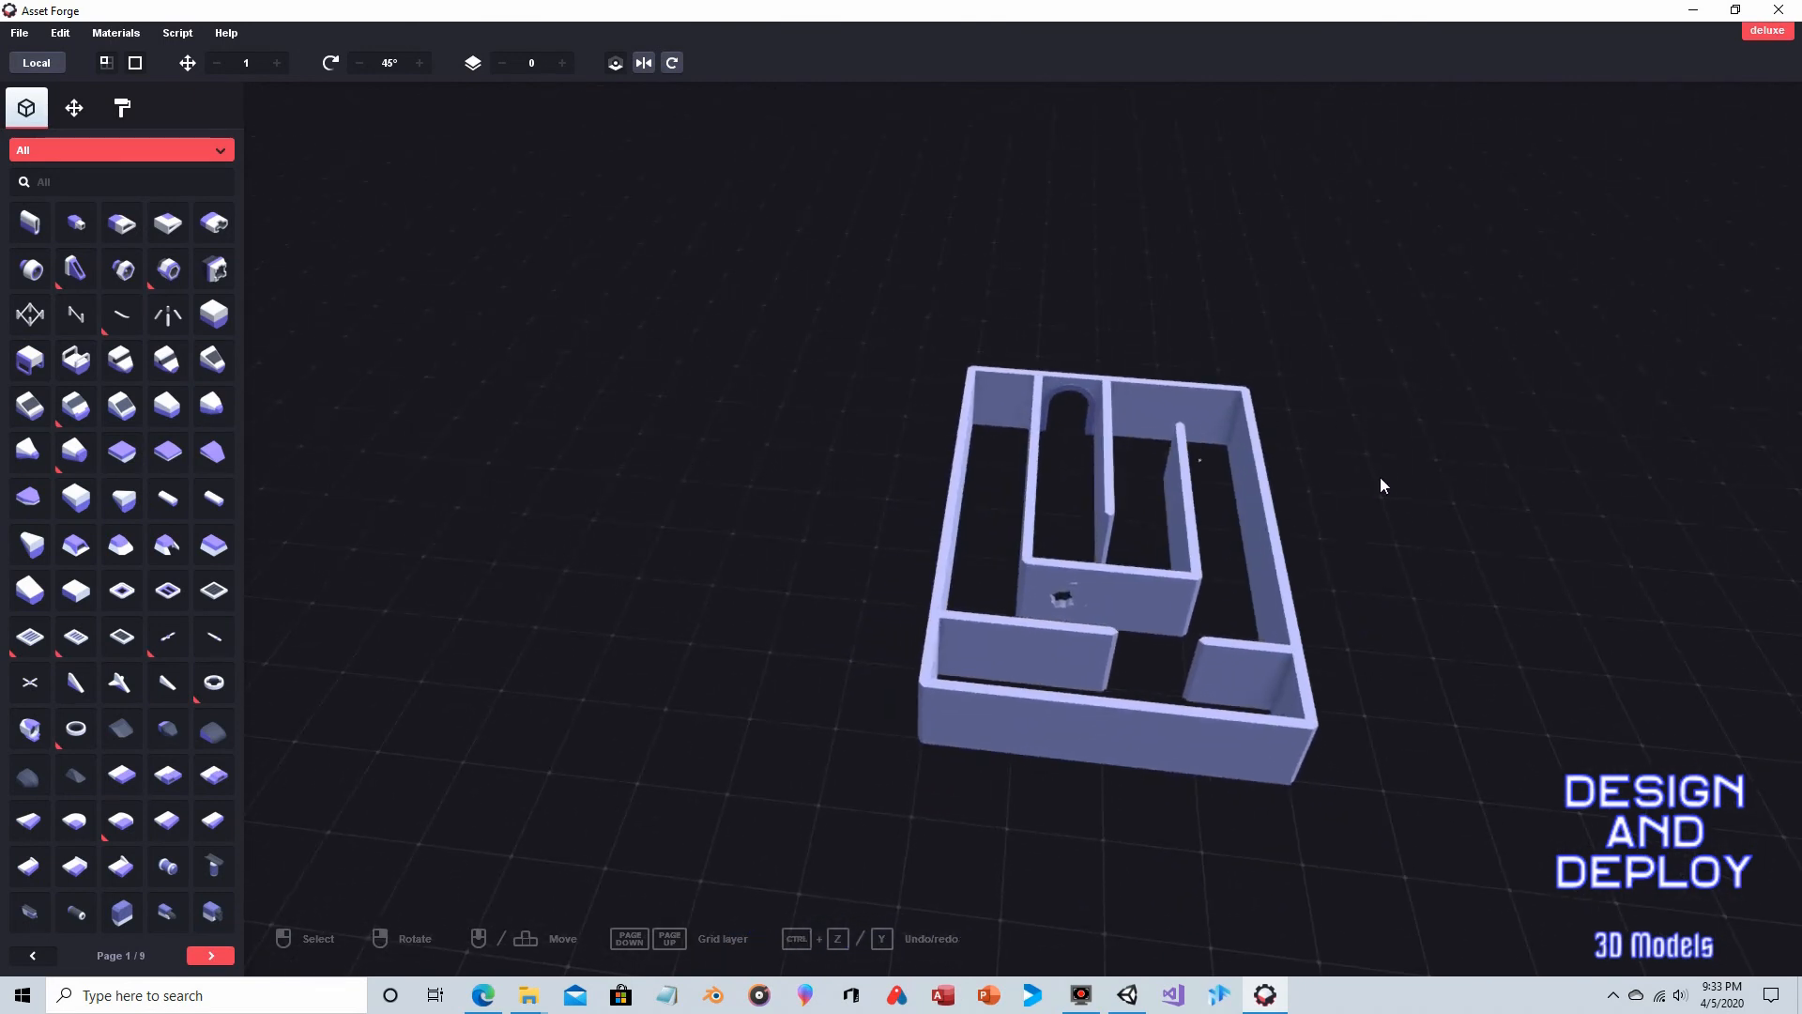
{"action": "mouse_move", "coordinate": [1380, 484]}
{"action": "right_mouse_down"}
{"action": "mouse_move", "coordinate": [1243, 535]}
{"action": "mouse_move", "coordinate": [1307, 540]}
{"action": "mouse_move", "coordinate": [1261, 511]}
{"action": "mouse_move", "coordinate": [1264, 490]}
{"action": "right_mouse_up"}
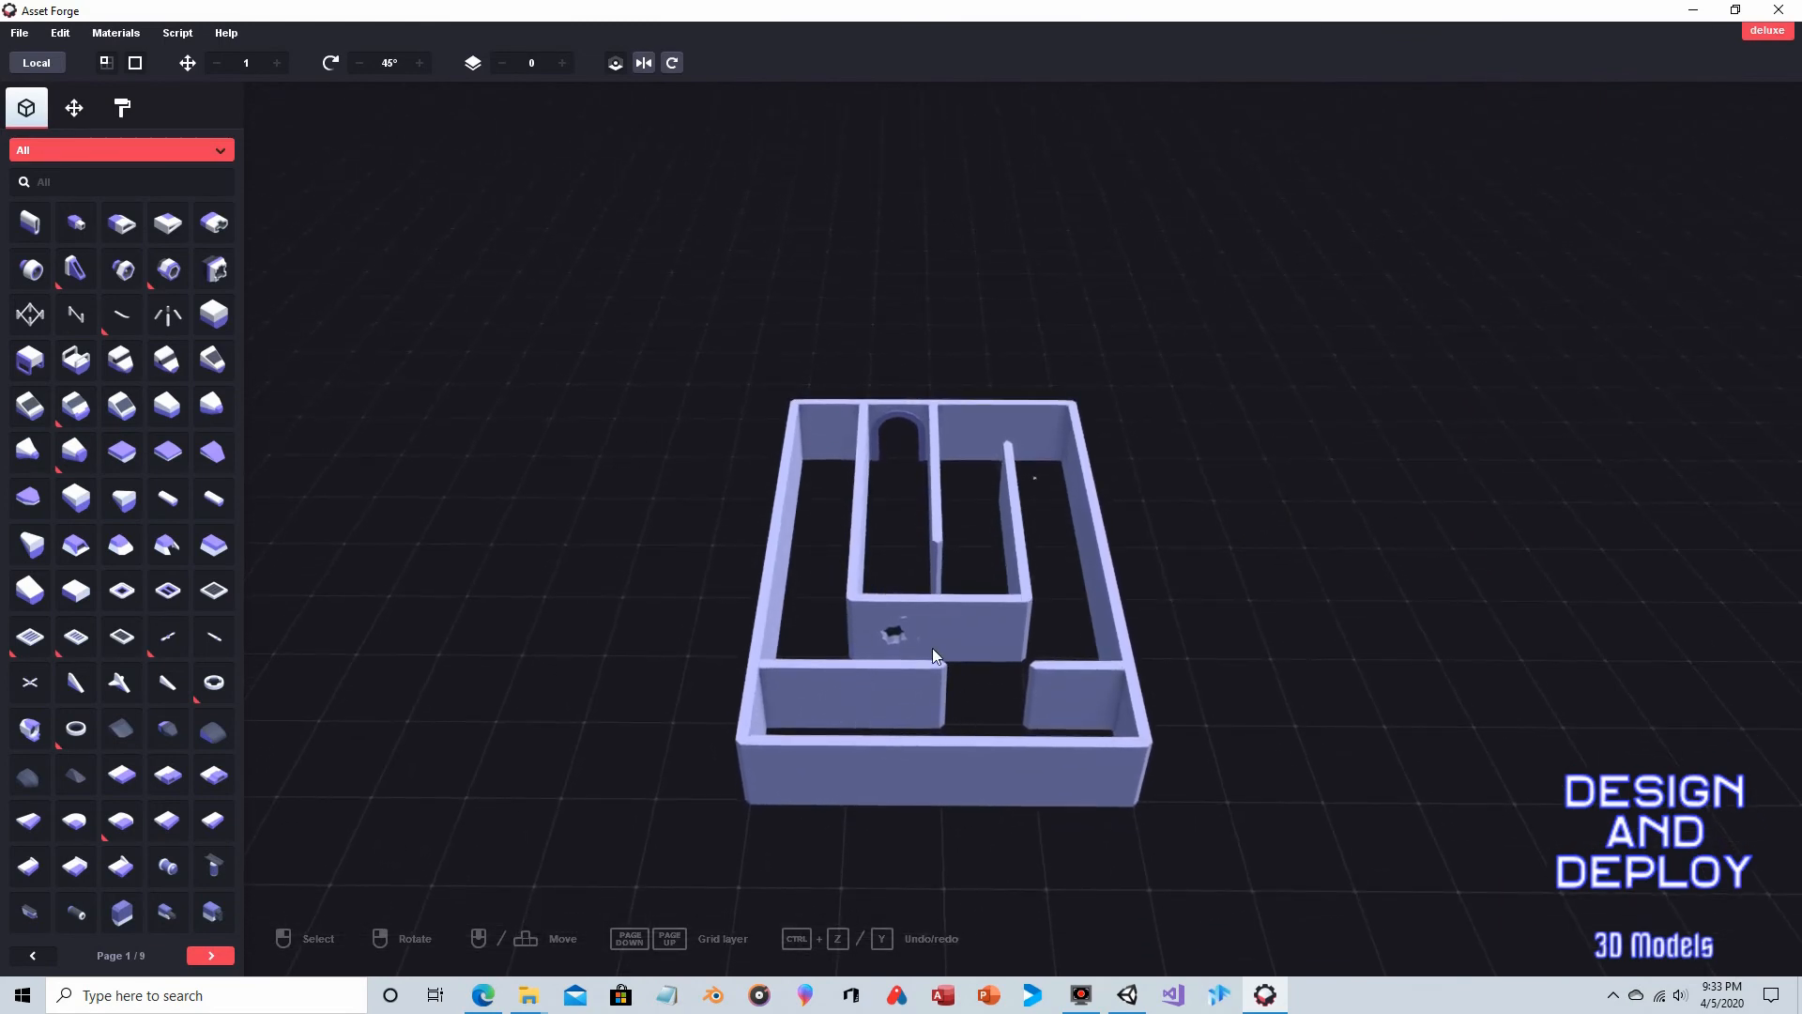
{"action": "right_click_drag", "start_coordinate": [631, 315], "coordinate": [647, 326]}
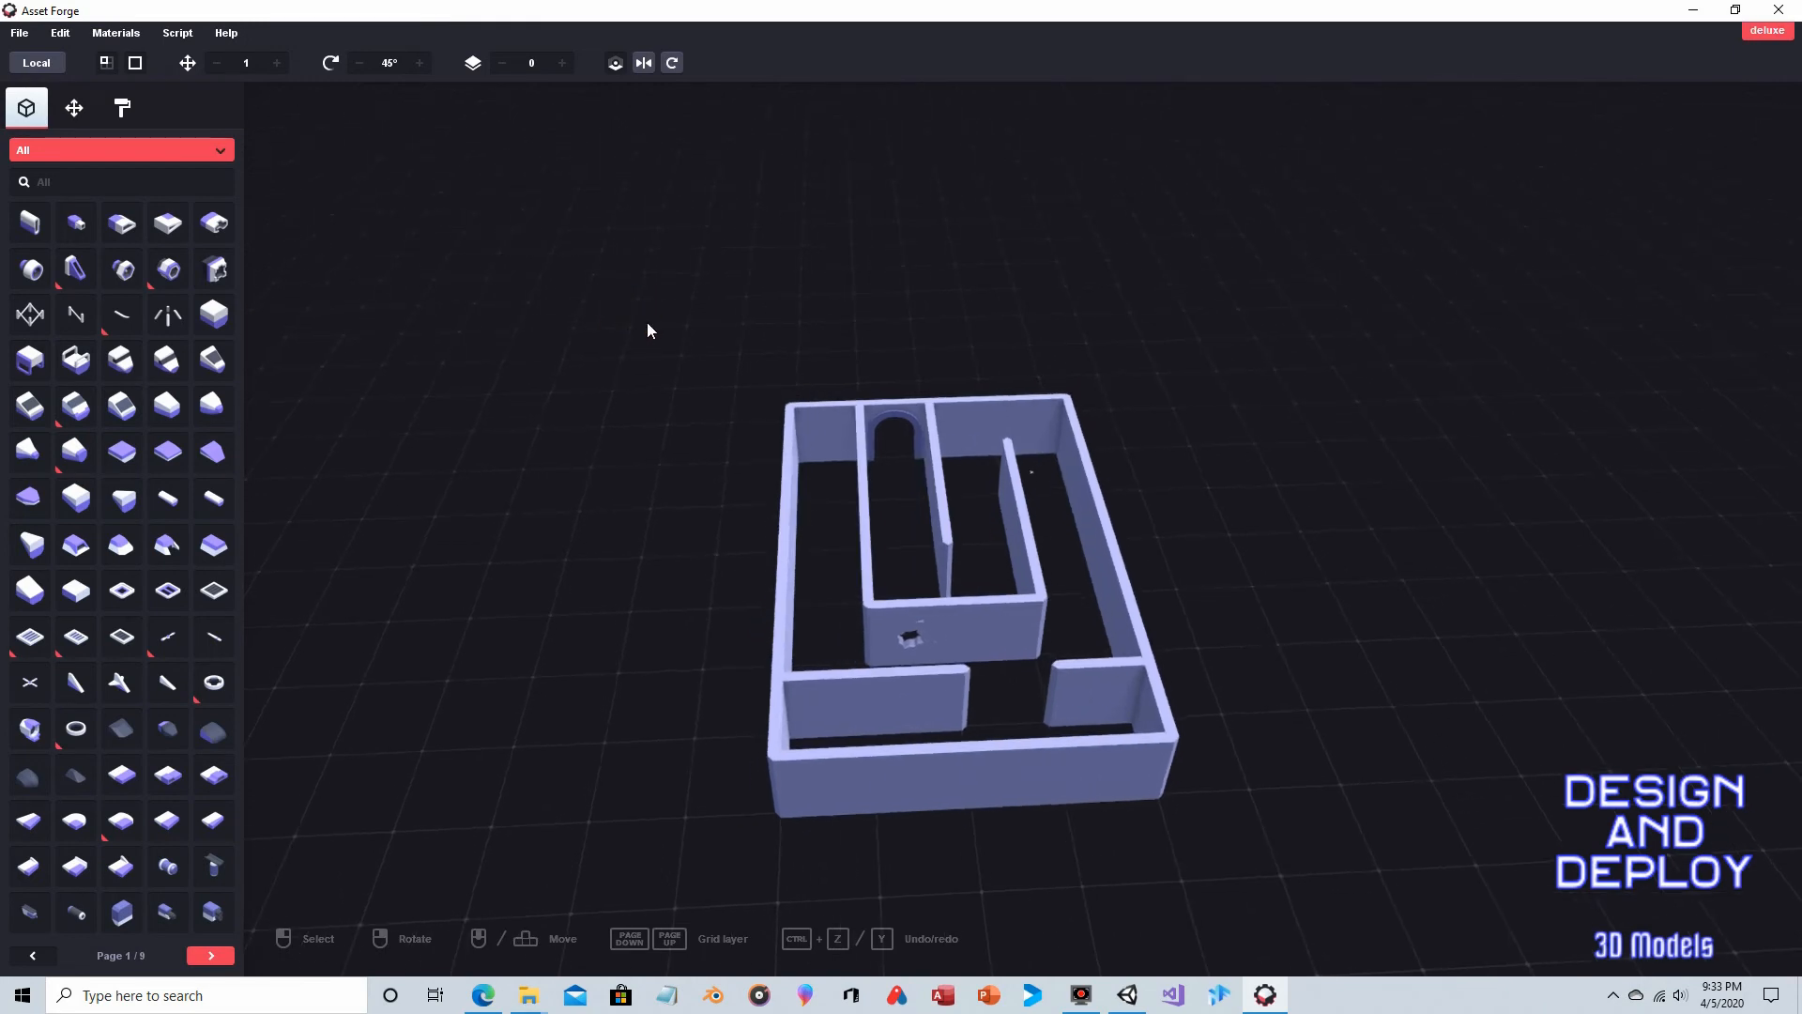
{"action": "scroll", "coordinate": [647, 328], "scroll_direction": "up", "scroll_amount": 2}
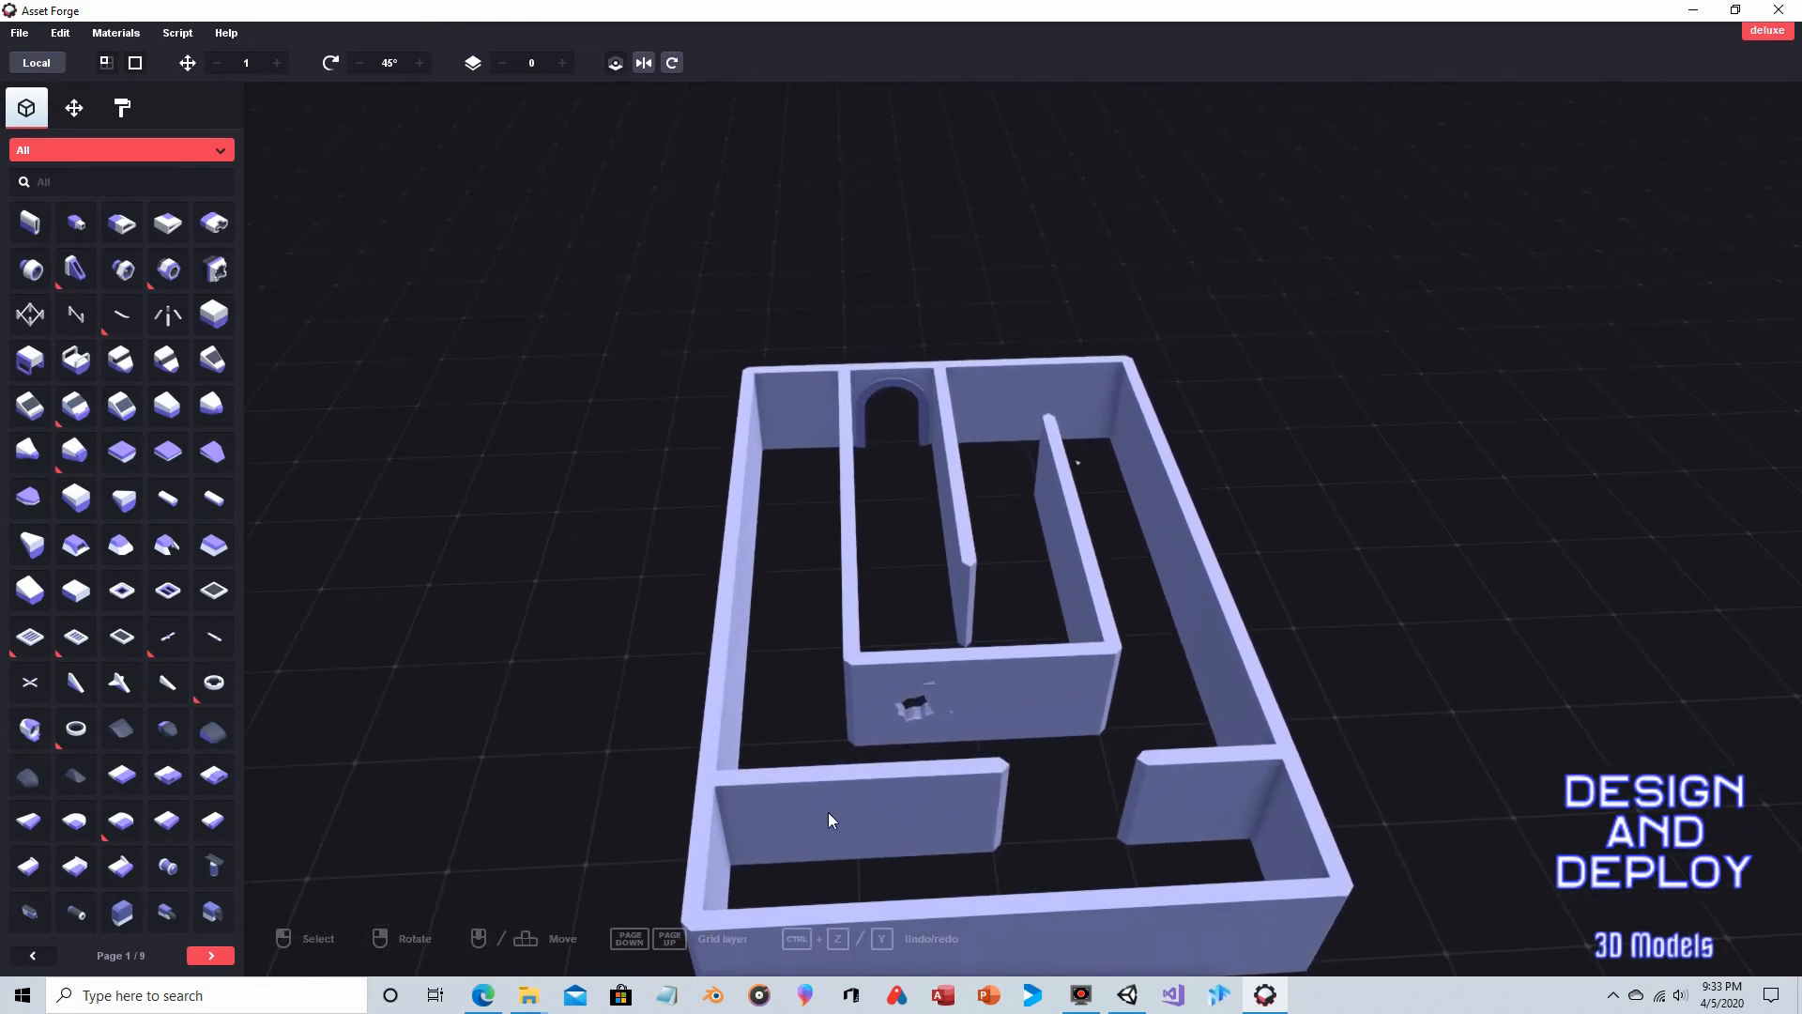
{"action": "scroll", "coordinate": [827, 813], "scroll_direction": "down", "scroll_amount": 2}
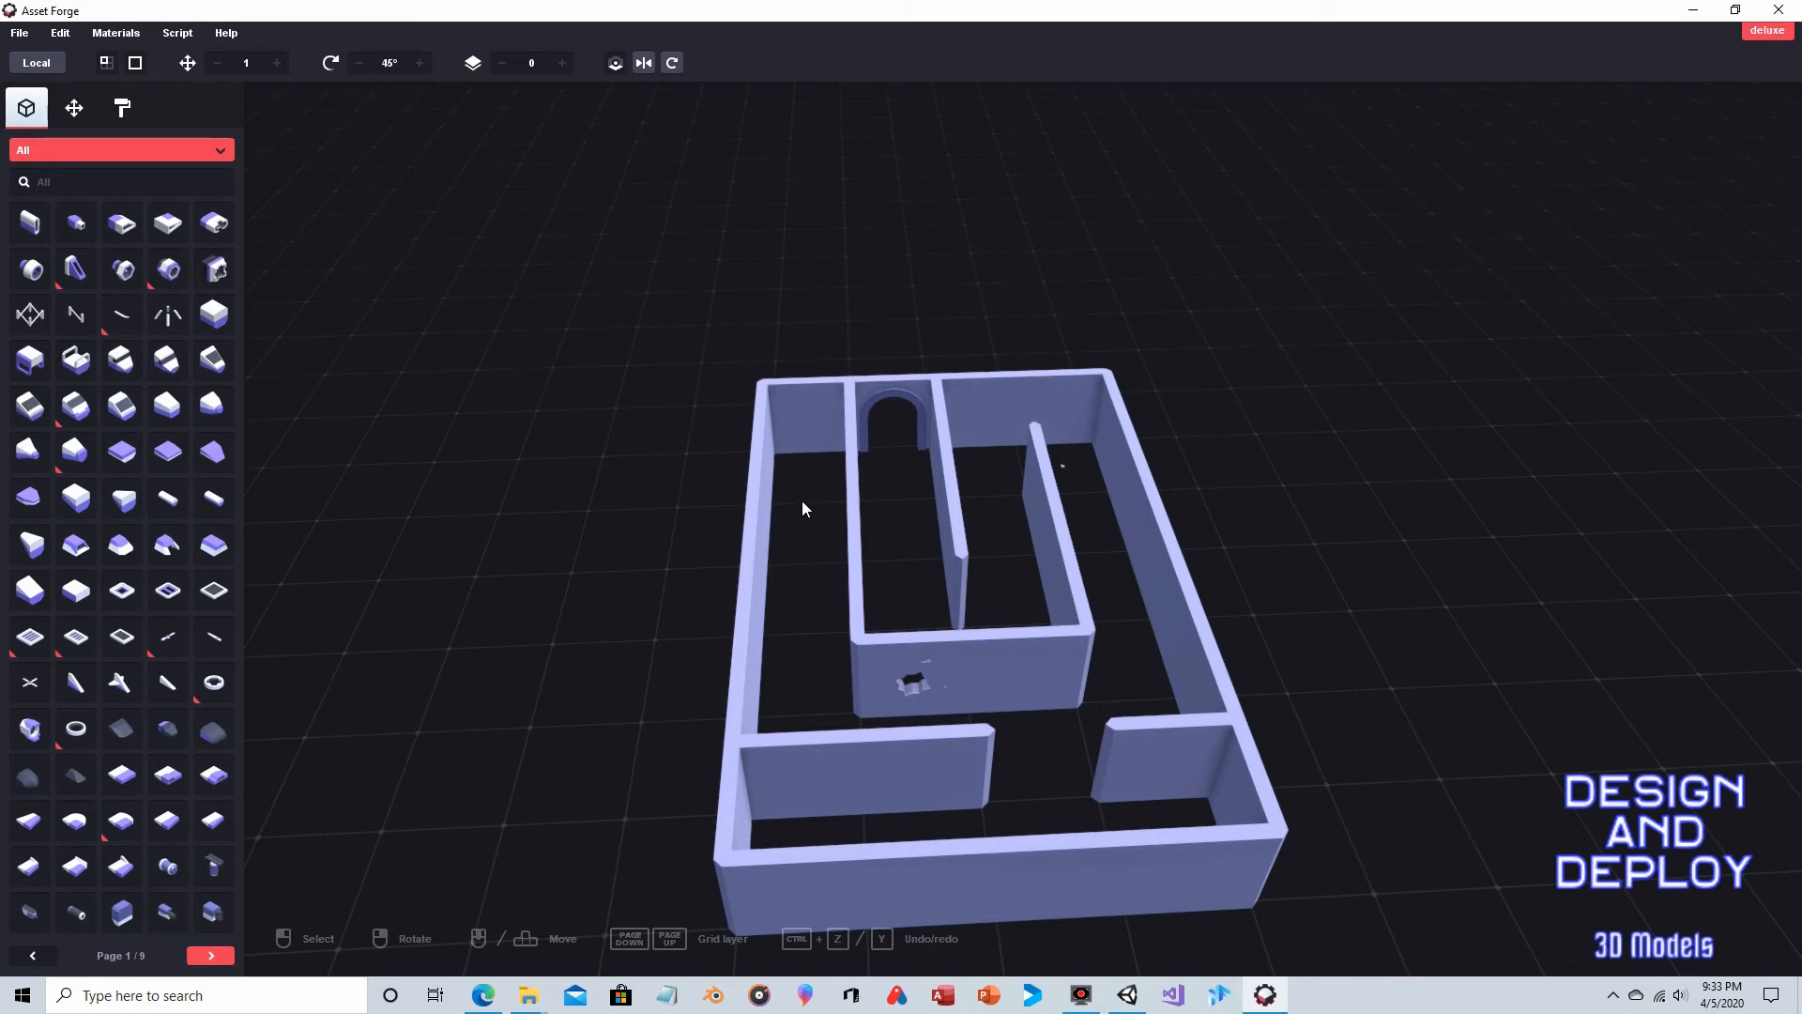
{"action": "right_click_drag", "start_coordinate": [802, 508], "coordinate": [792, 504]}
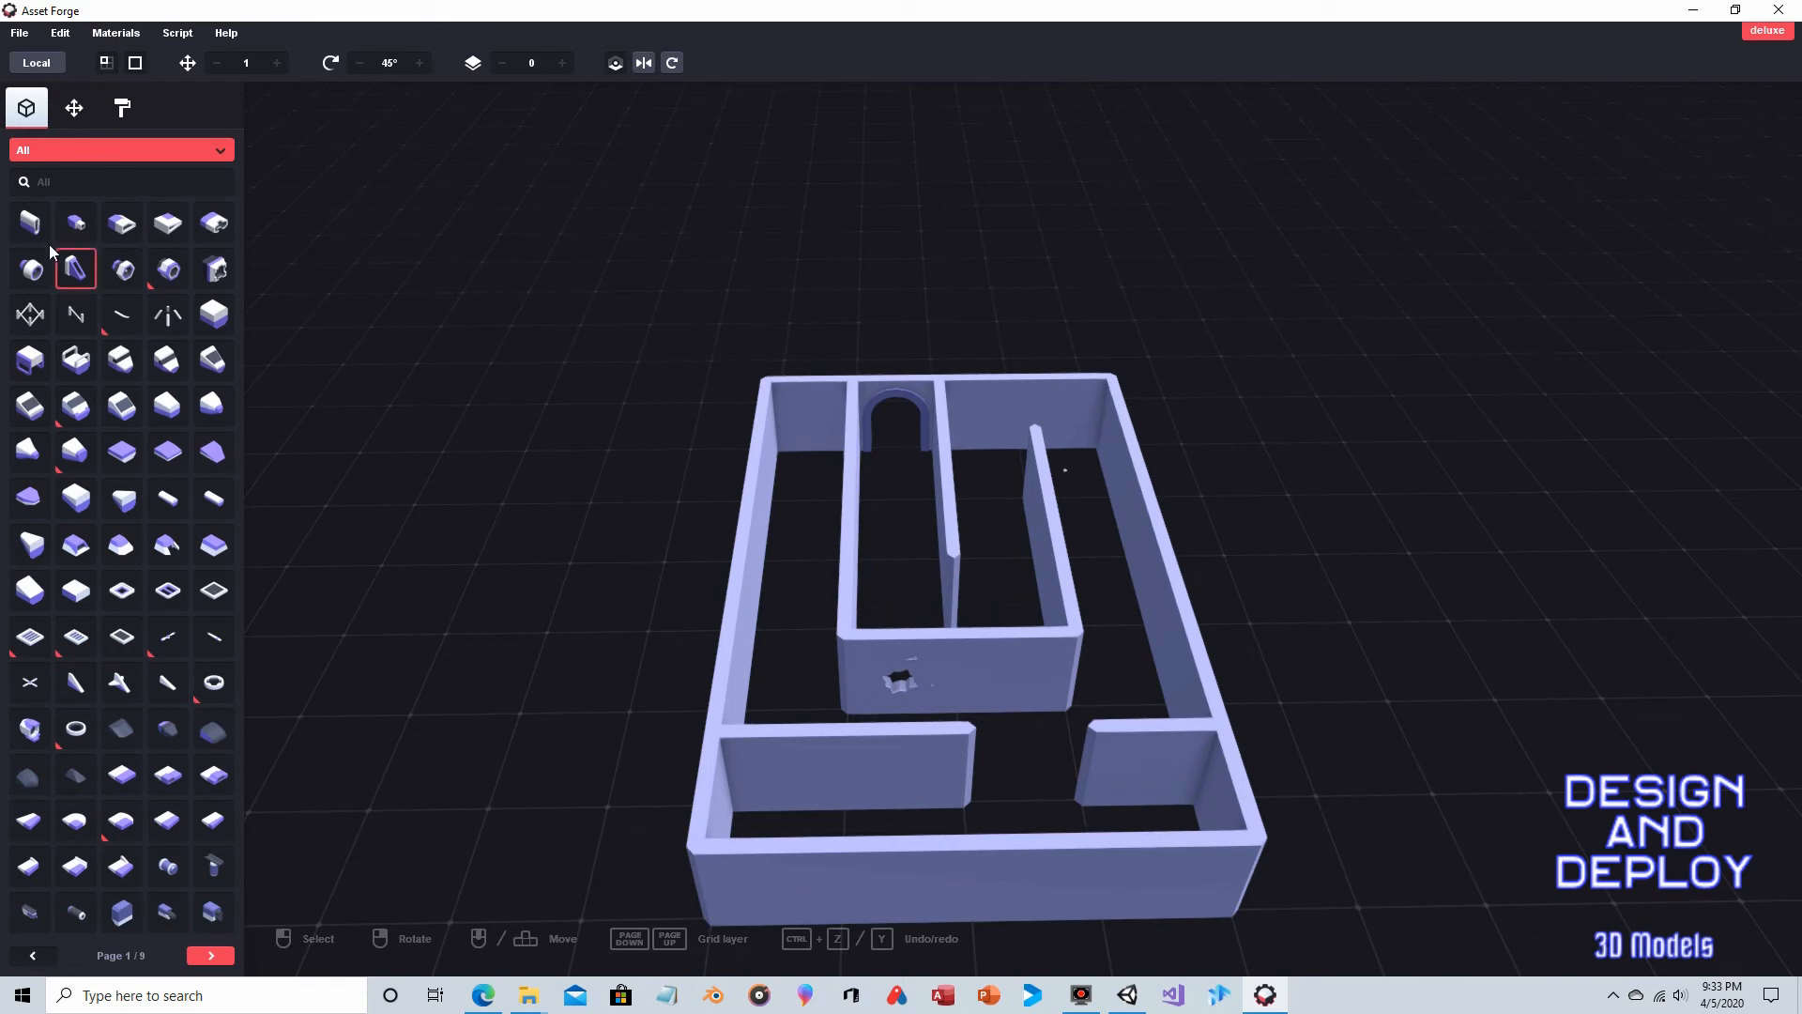
Step: Filter the block library to the Primitives category
{"action": "left_click", "coordinate": [103, 152]}
{"action": "scroll", "coordinate": [99, 216], "scroll_direction": "down", "scroll_amount": 5}
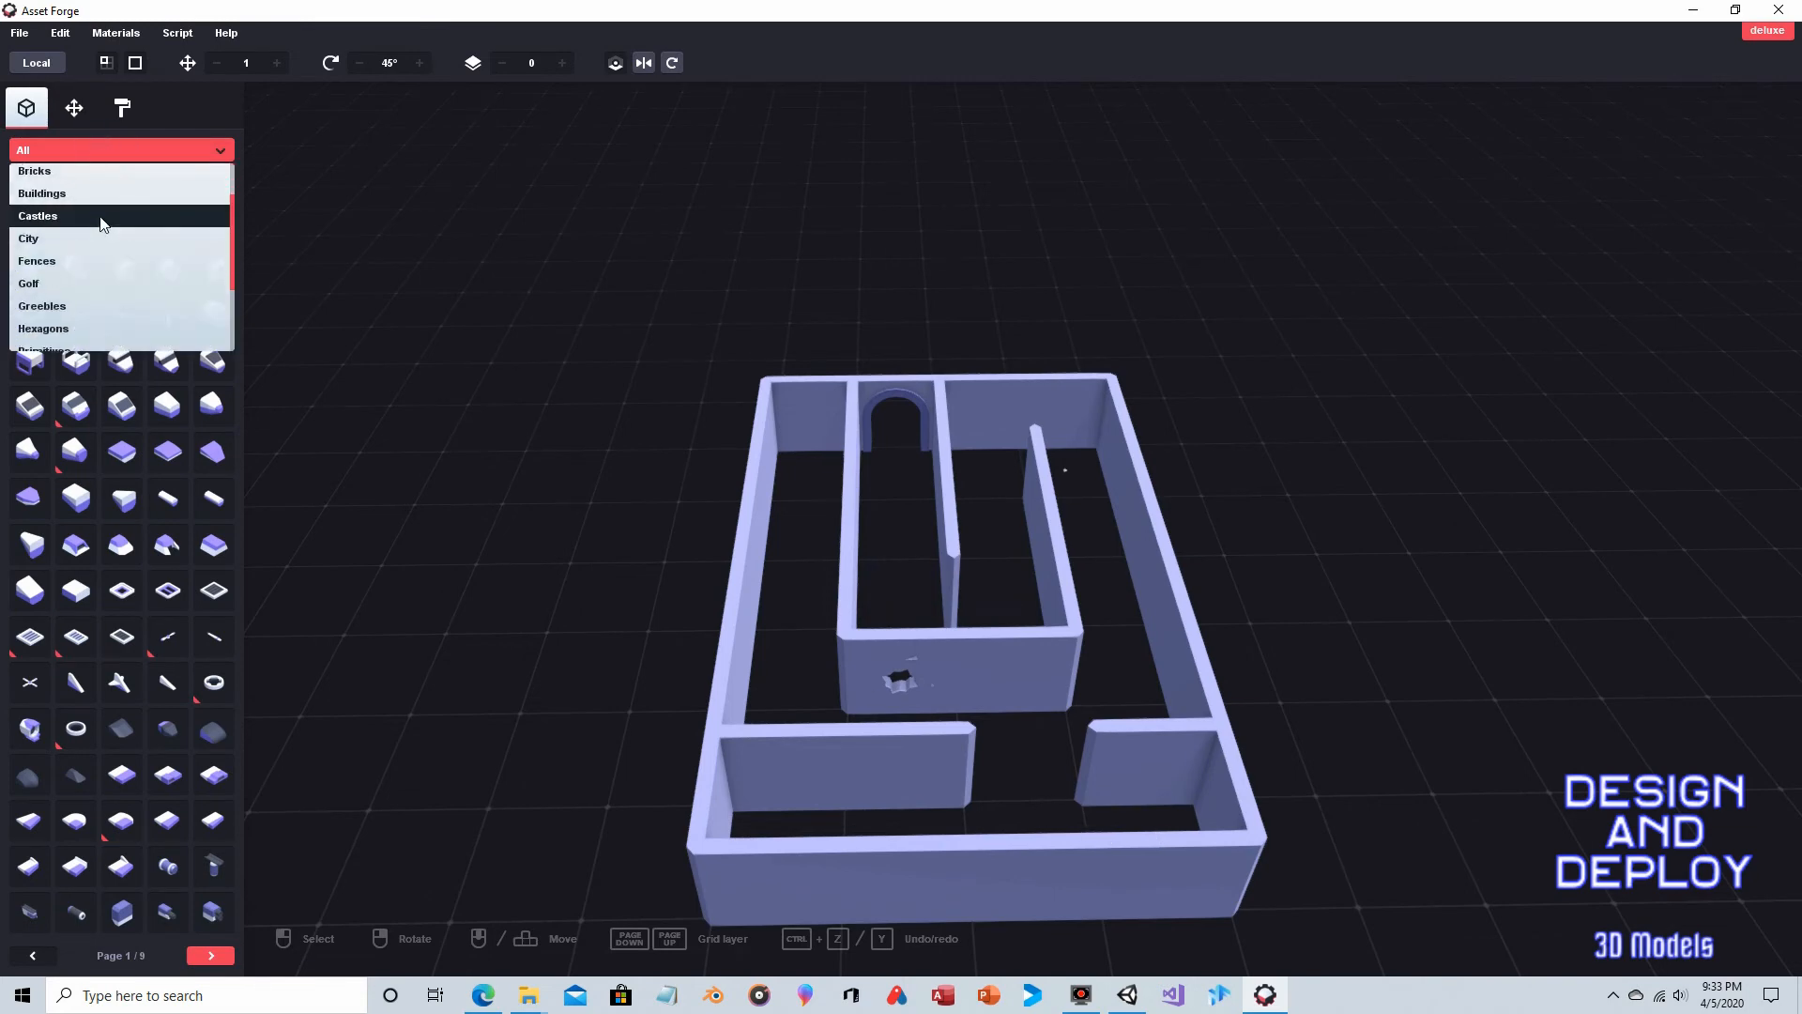
{"action": "scroll", "coordinate": [100, 219], "scroll_direction": "down", "scroll_amount": 1}
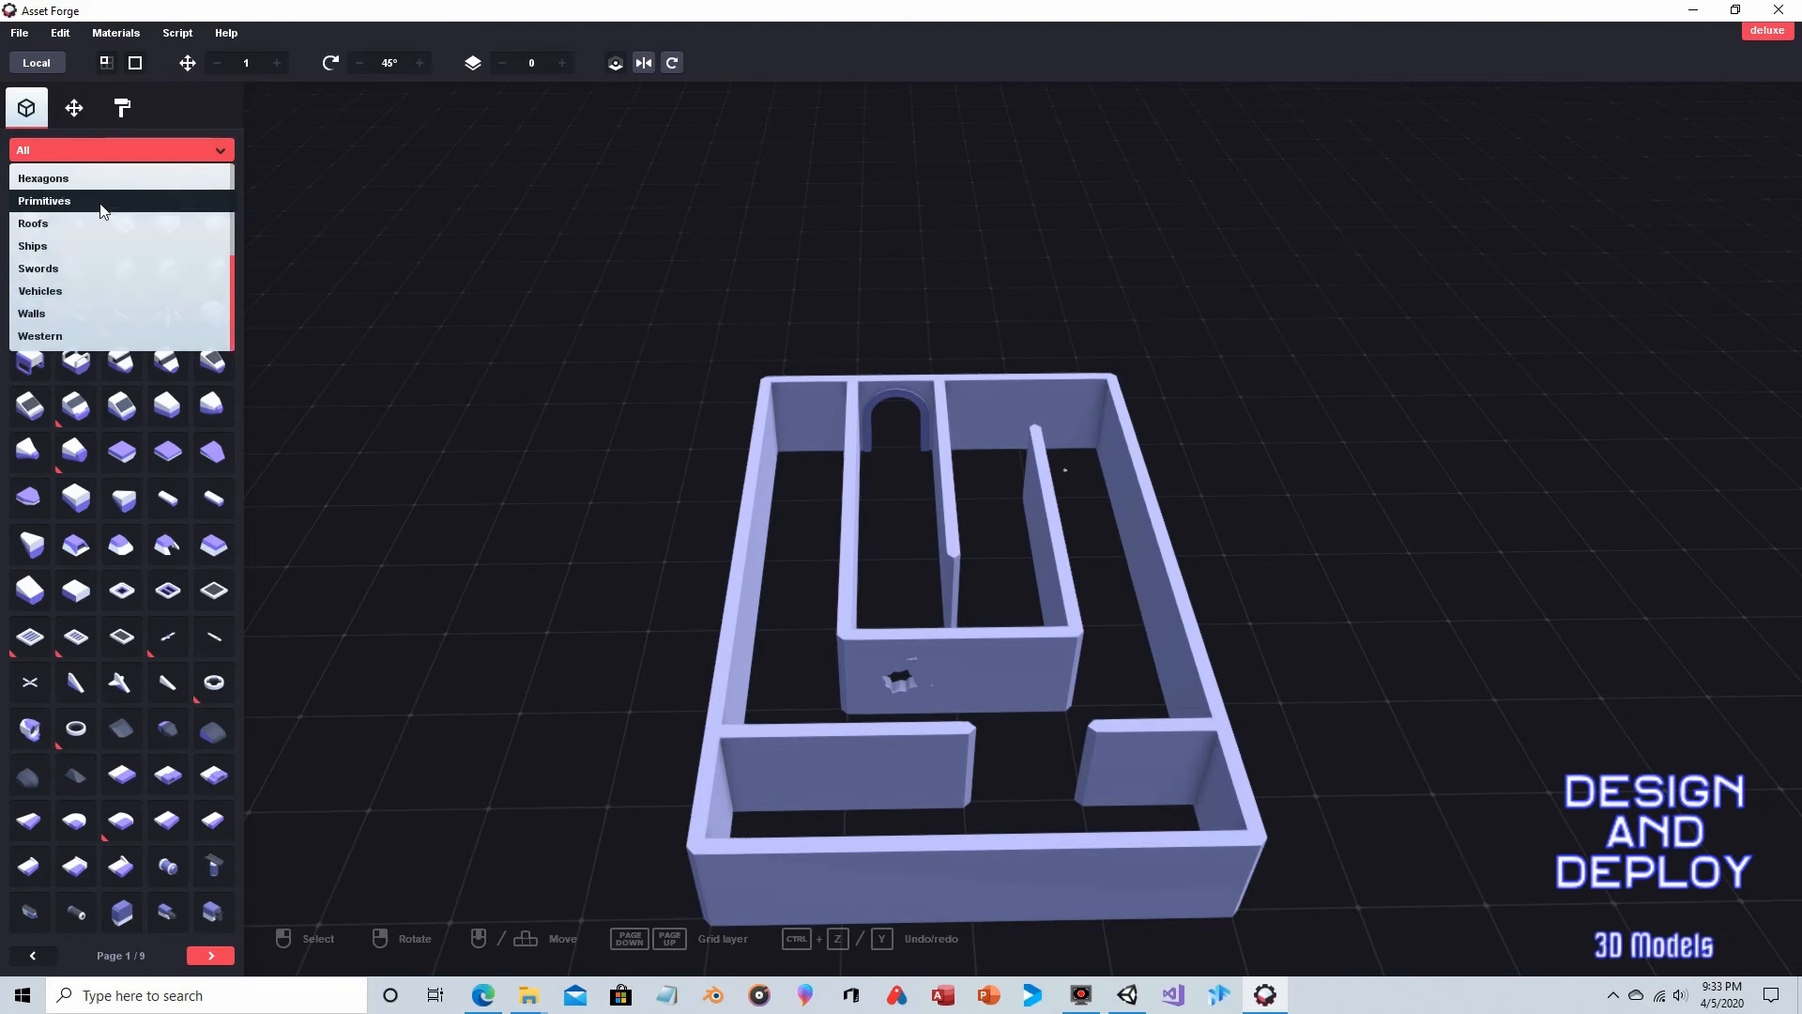
{"action": "left_click", "coordinate": [56, 200]}
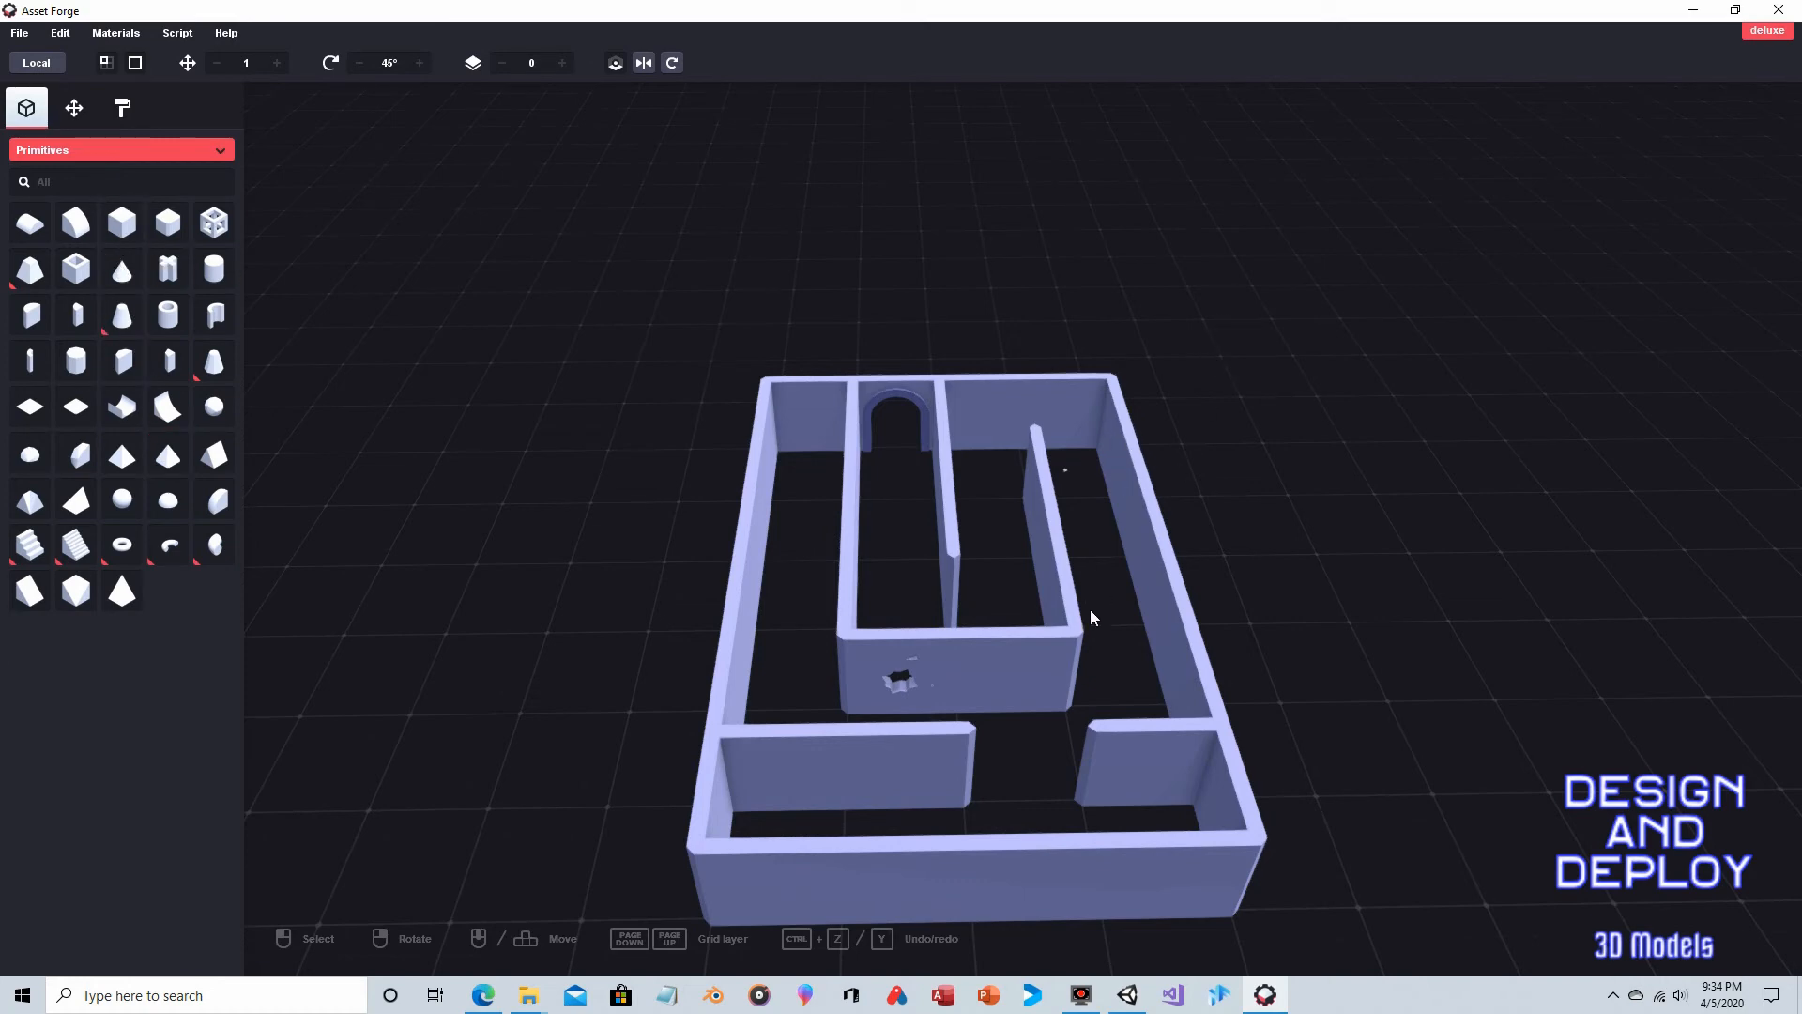
Step: Try rotating the front wall's middle panel about a horizontal axis in 45° increments
{"action": "mouse_move", "coordinate": [1269, 474]}
{"action": "right_mouse_down"}
{"action": "mouse_move", "coordinate": [963, 398]}
{"action": "mouse_move", "coordinate": [1158, 416]}
{"action": "mouse_move", "coordinate": [1150, 509]}
{"action": "right_mouse_up"}
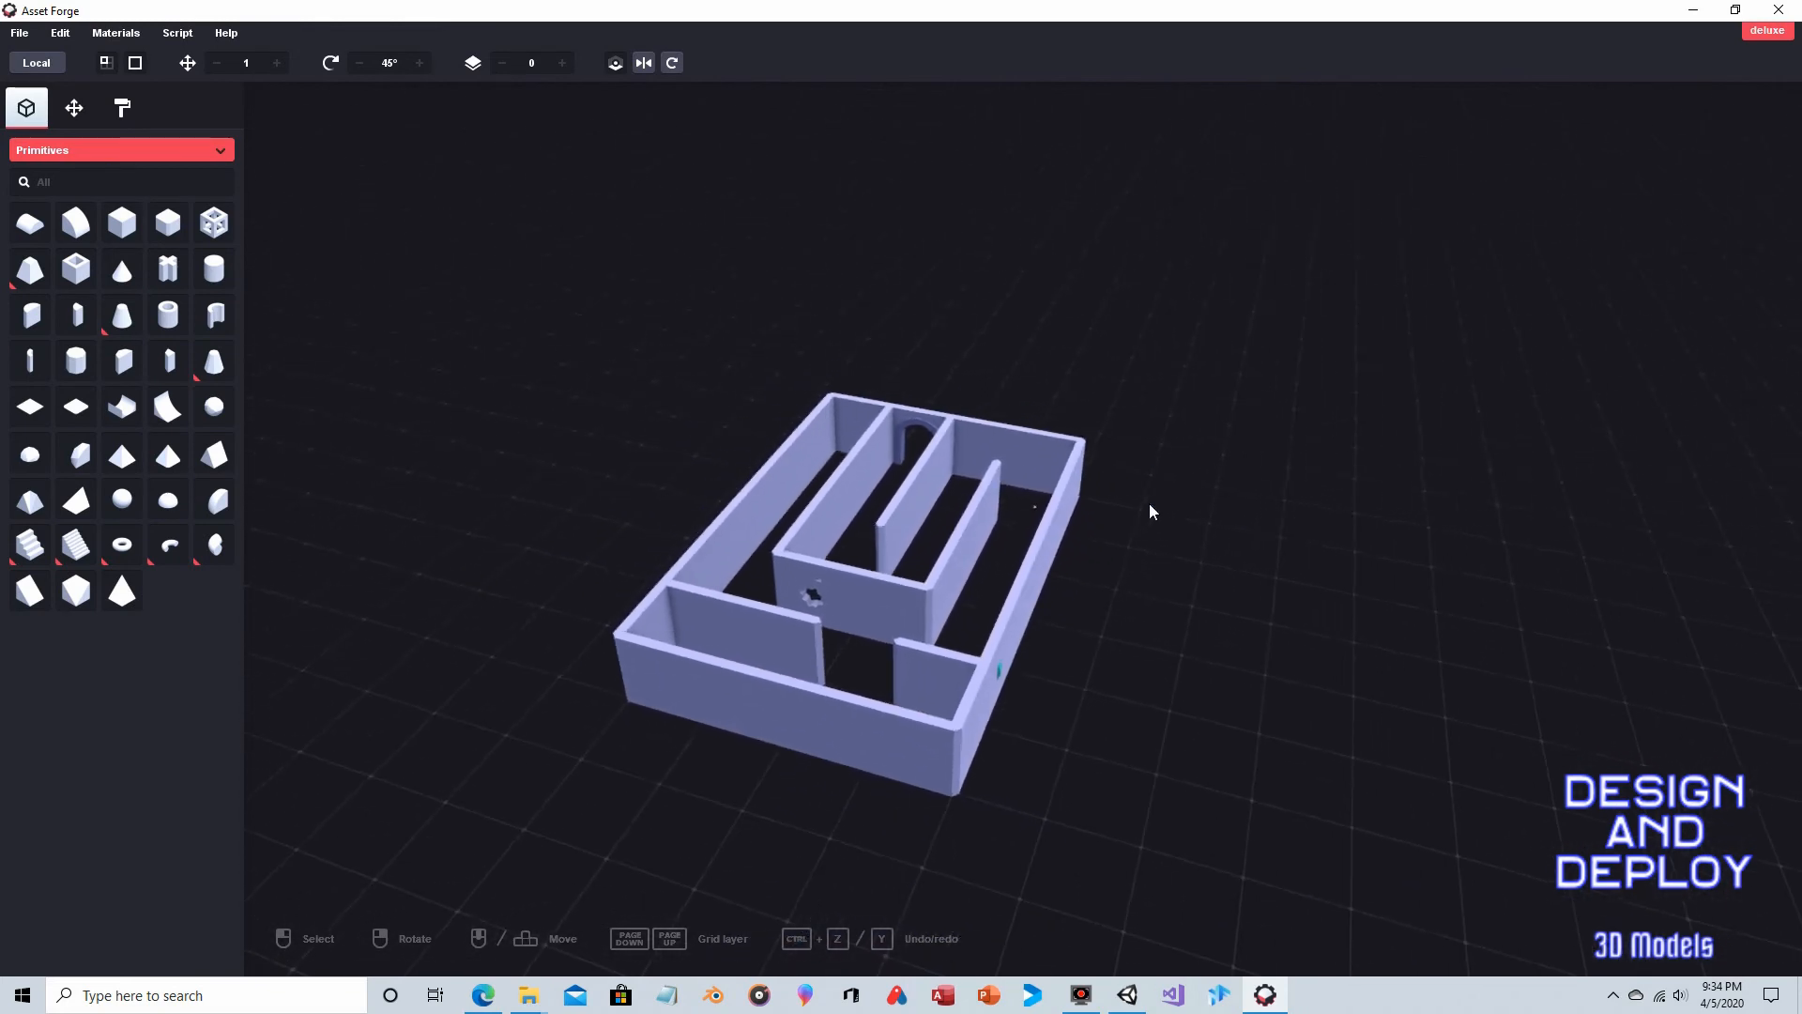
{"action": "left_click", "coordinate": [852, 719]}
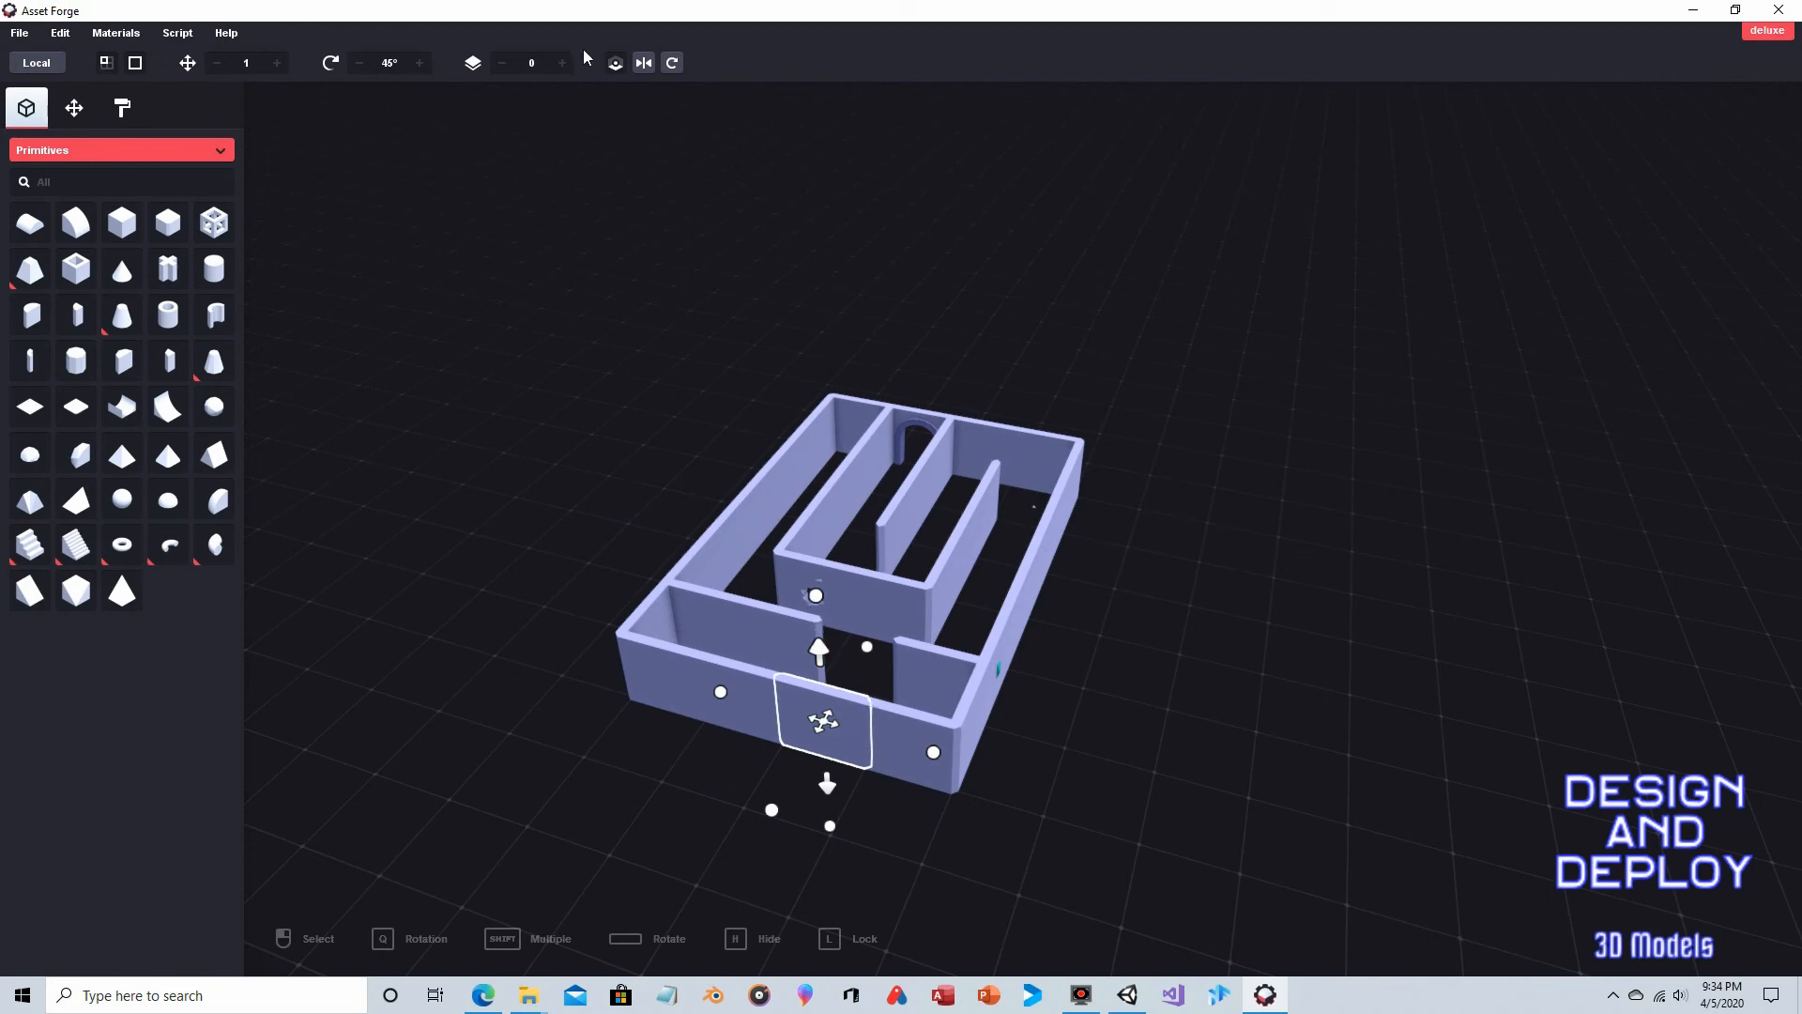
{"action": "left_click", "coordinate": [672, 63]}
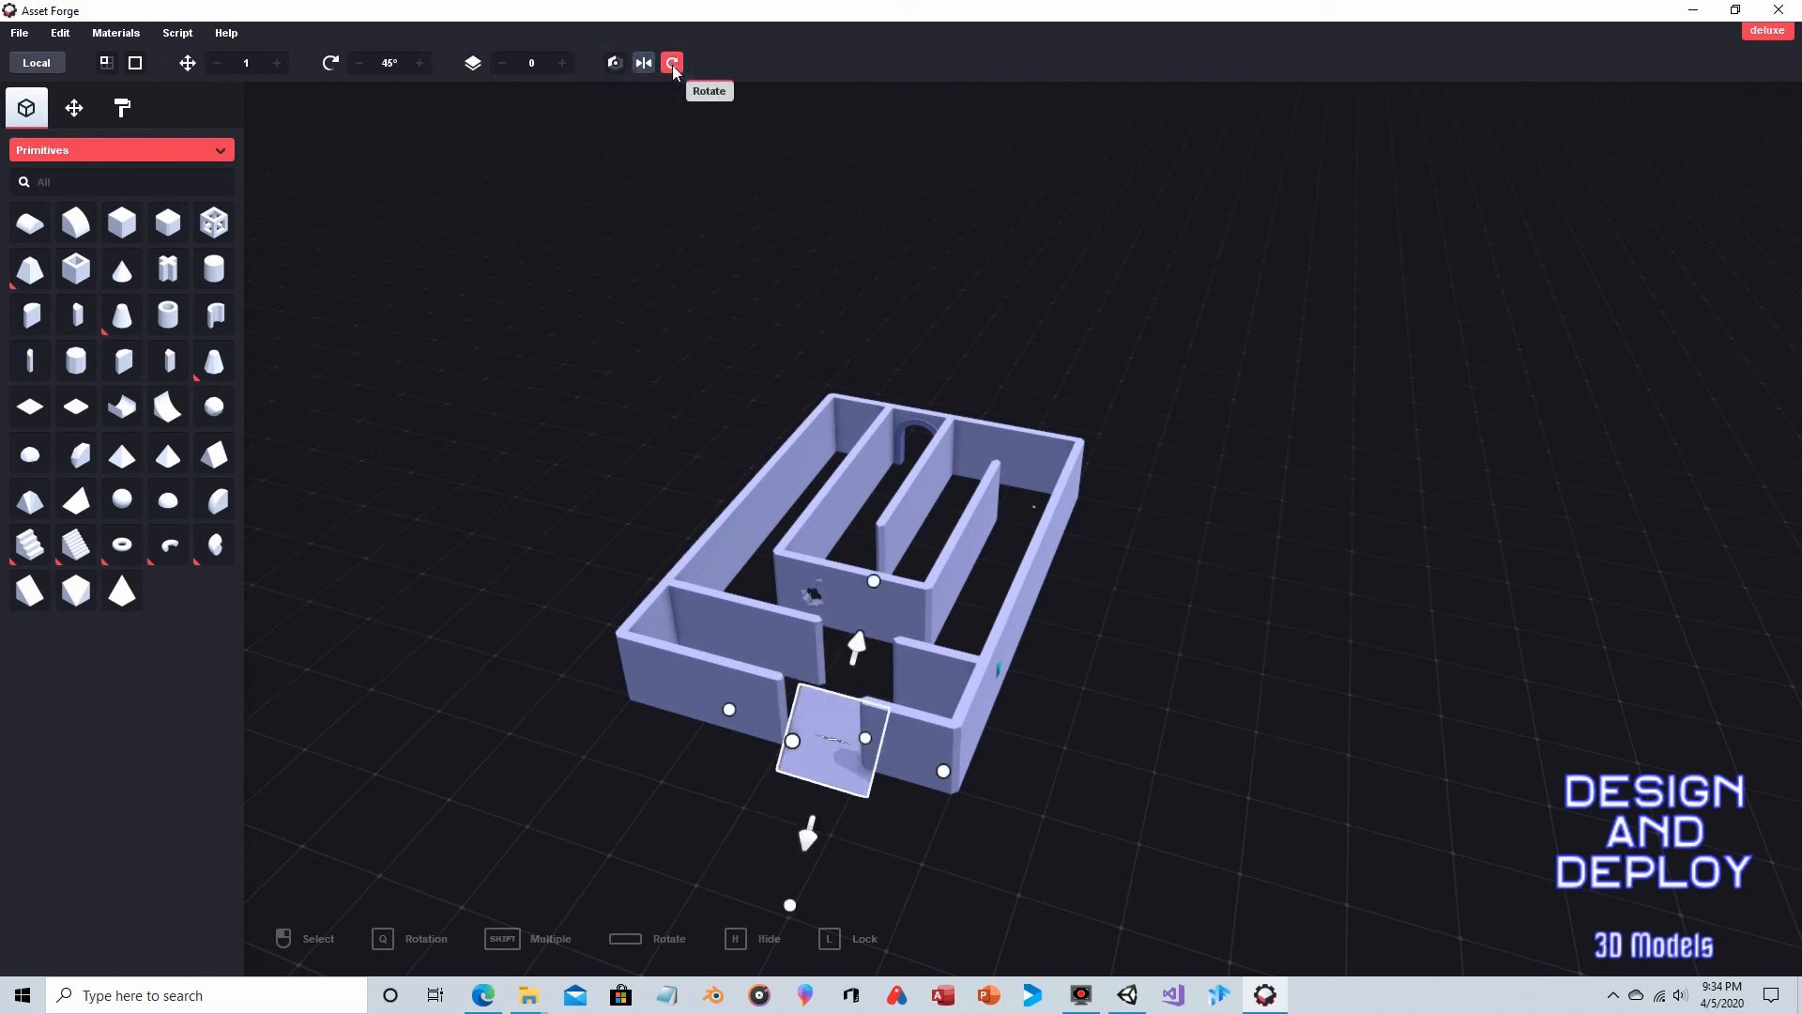
{"action": "left_click", "coordinate": [673, 63]}
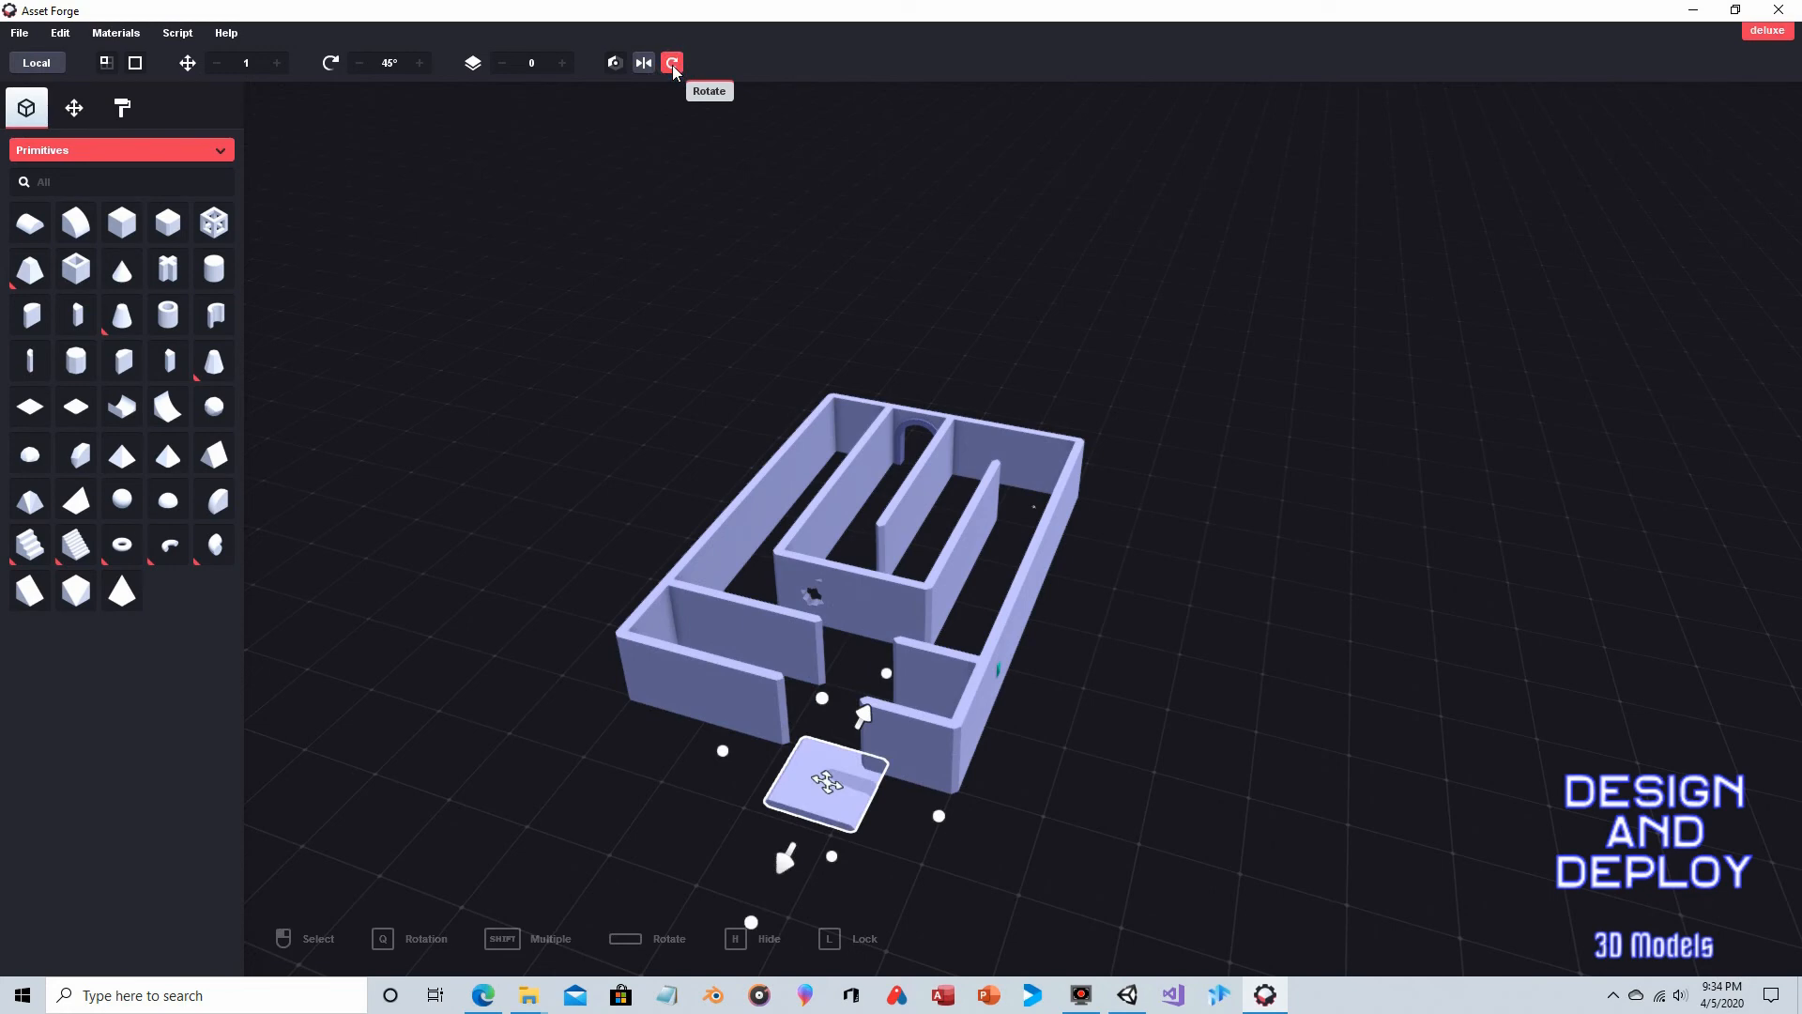
{"action": "left_click", "coordinate": [673, 63]}
{"action": "left_click", "coordinate": [673, 62]}
{"action": "left_click", "coordinate": [673, 62]}
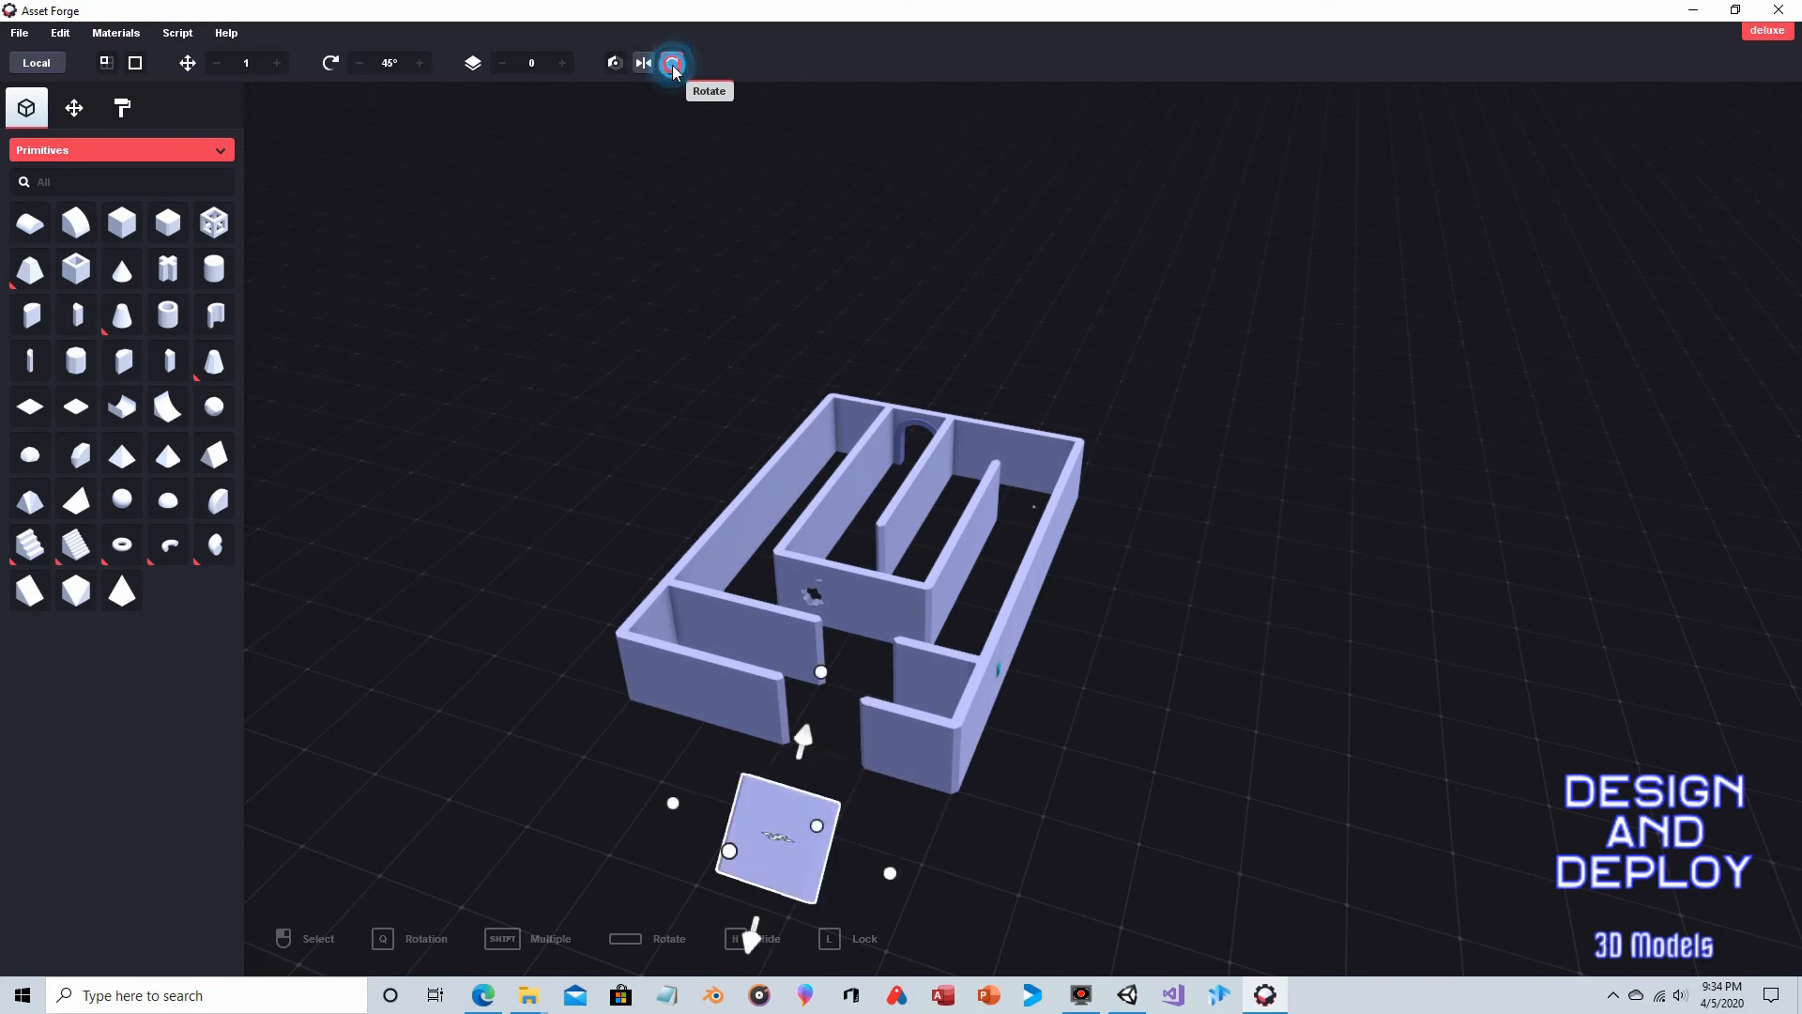
{"action": "left_click", "coordinate": [673, 63]}
{"action": "left_click", "coordinate": [1126, 386]}
{"action": "right_click_drag", "start_coordinate": [1054, 370], "coordinate": [1149, 403]}
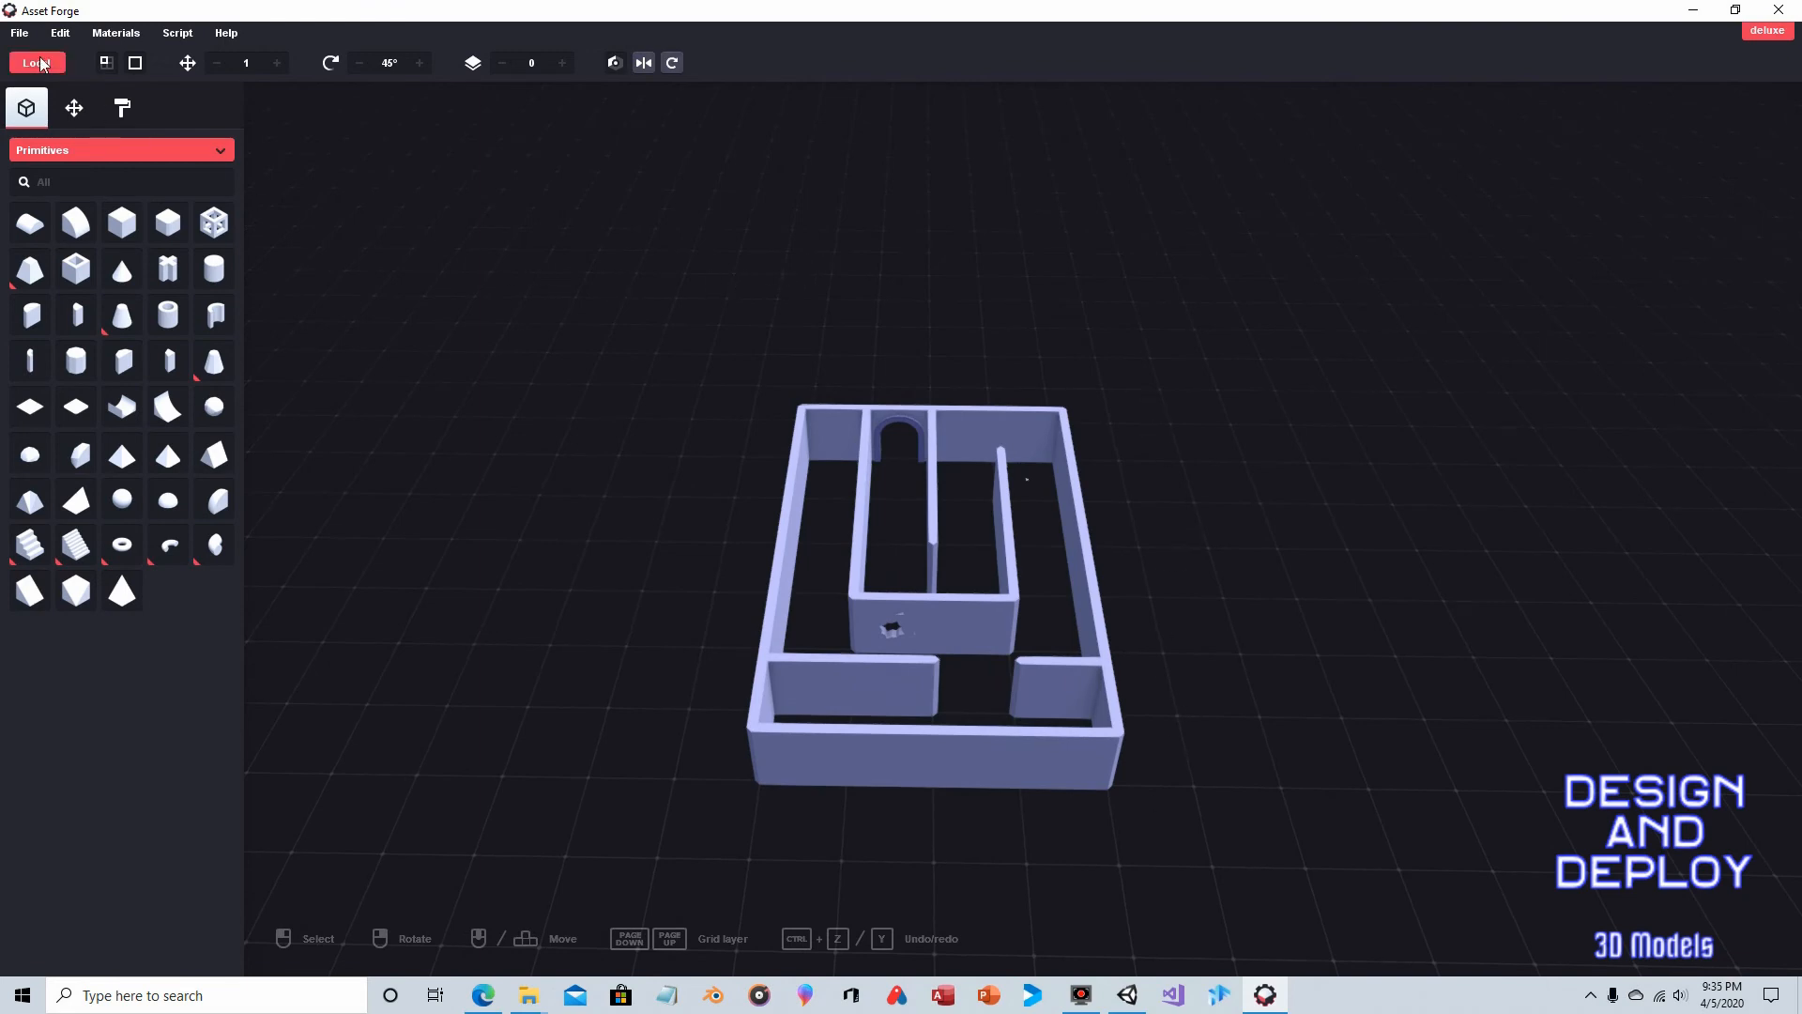
Step: Open the model export settings for the OBJ format and select the scale value for editing
{"action": "left_click", "coordinate": [21, 36]}
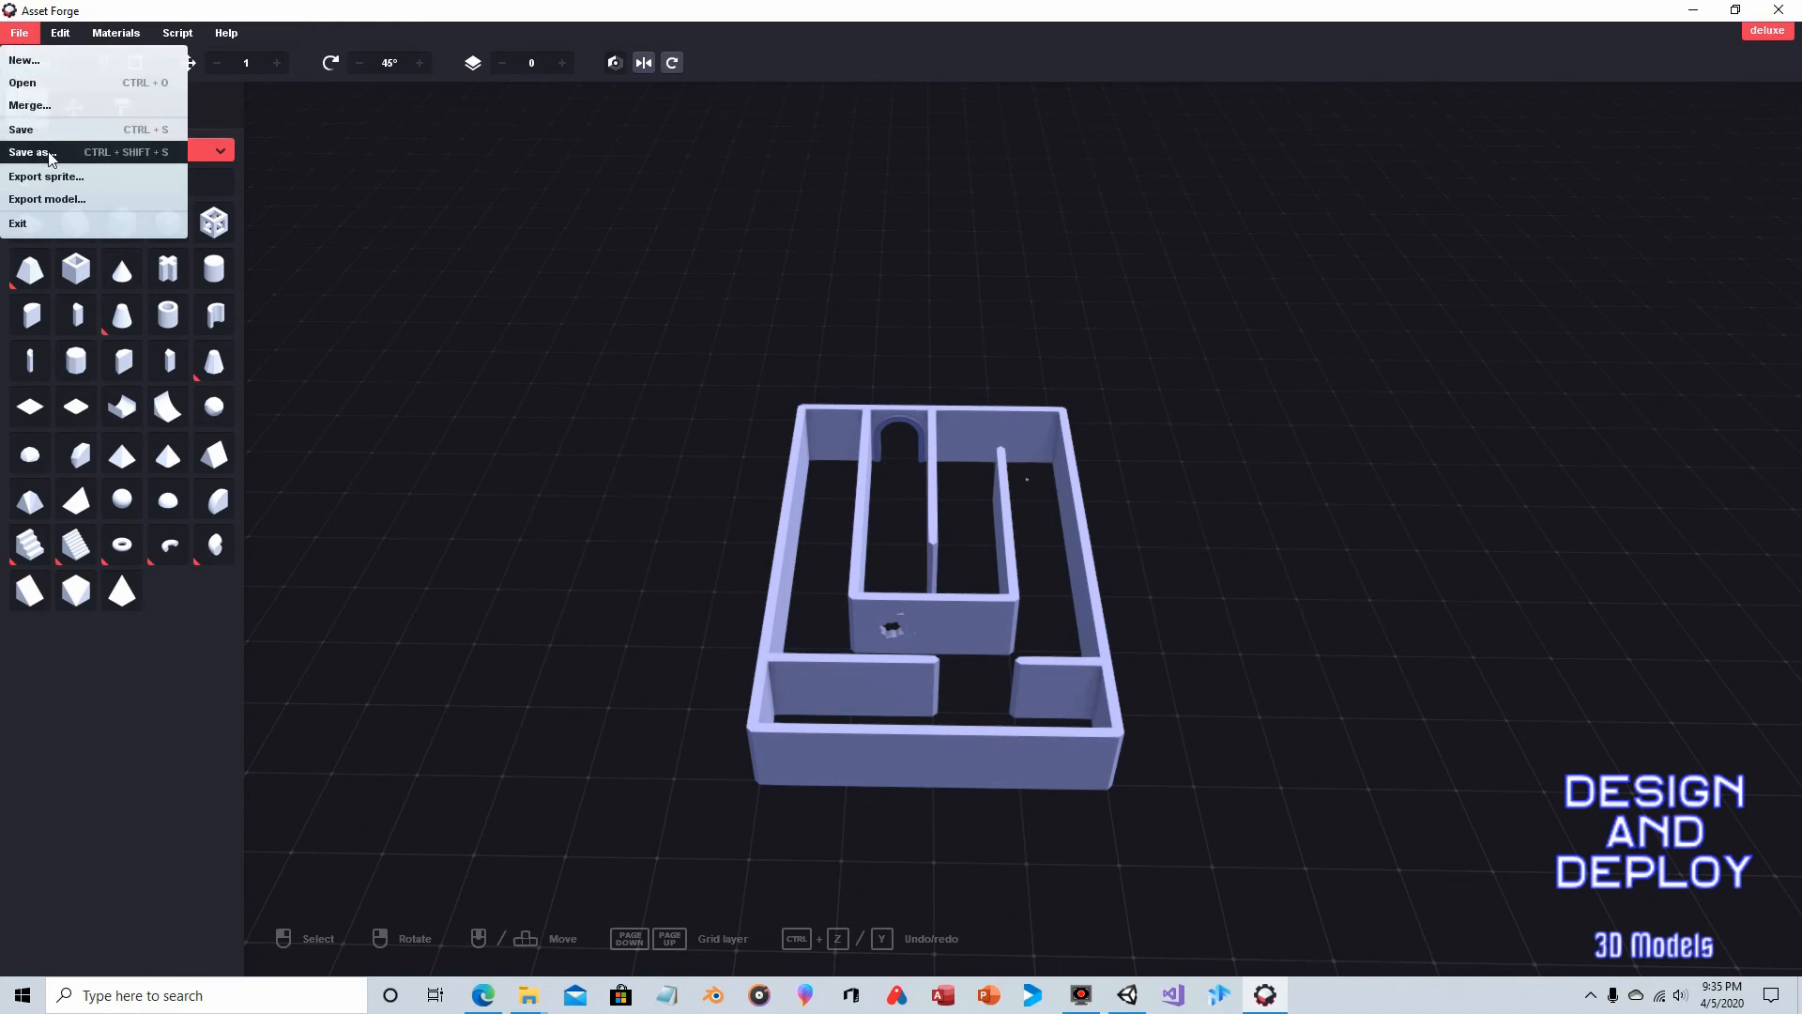
{"action": "left_click", "coordinate": [46, 199]}
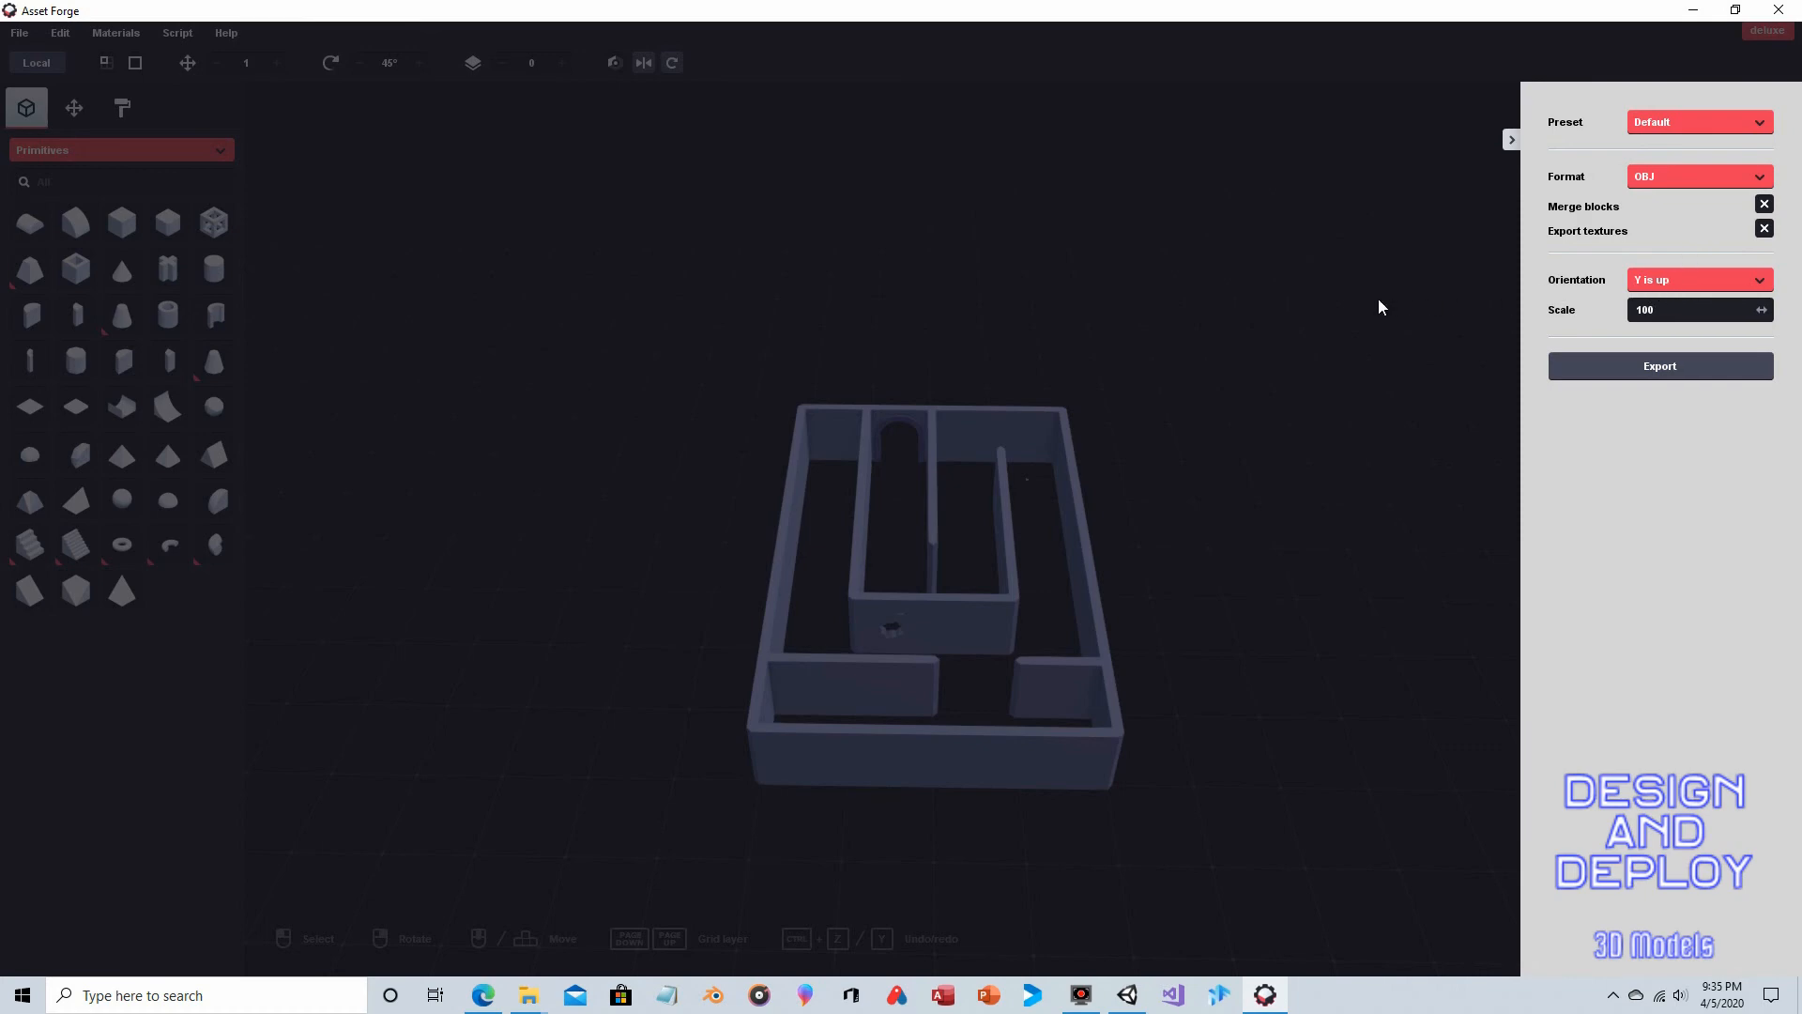
{"action": "left_click", "coordinate": [1667, 317]}
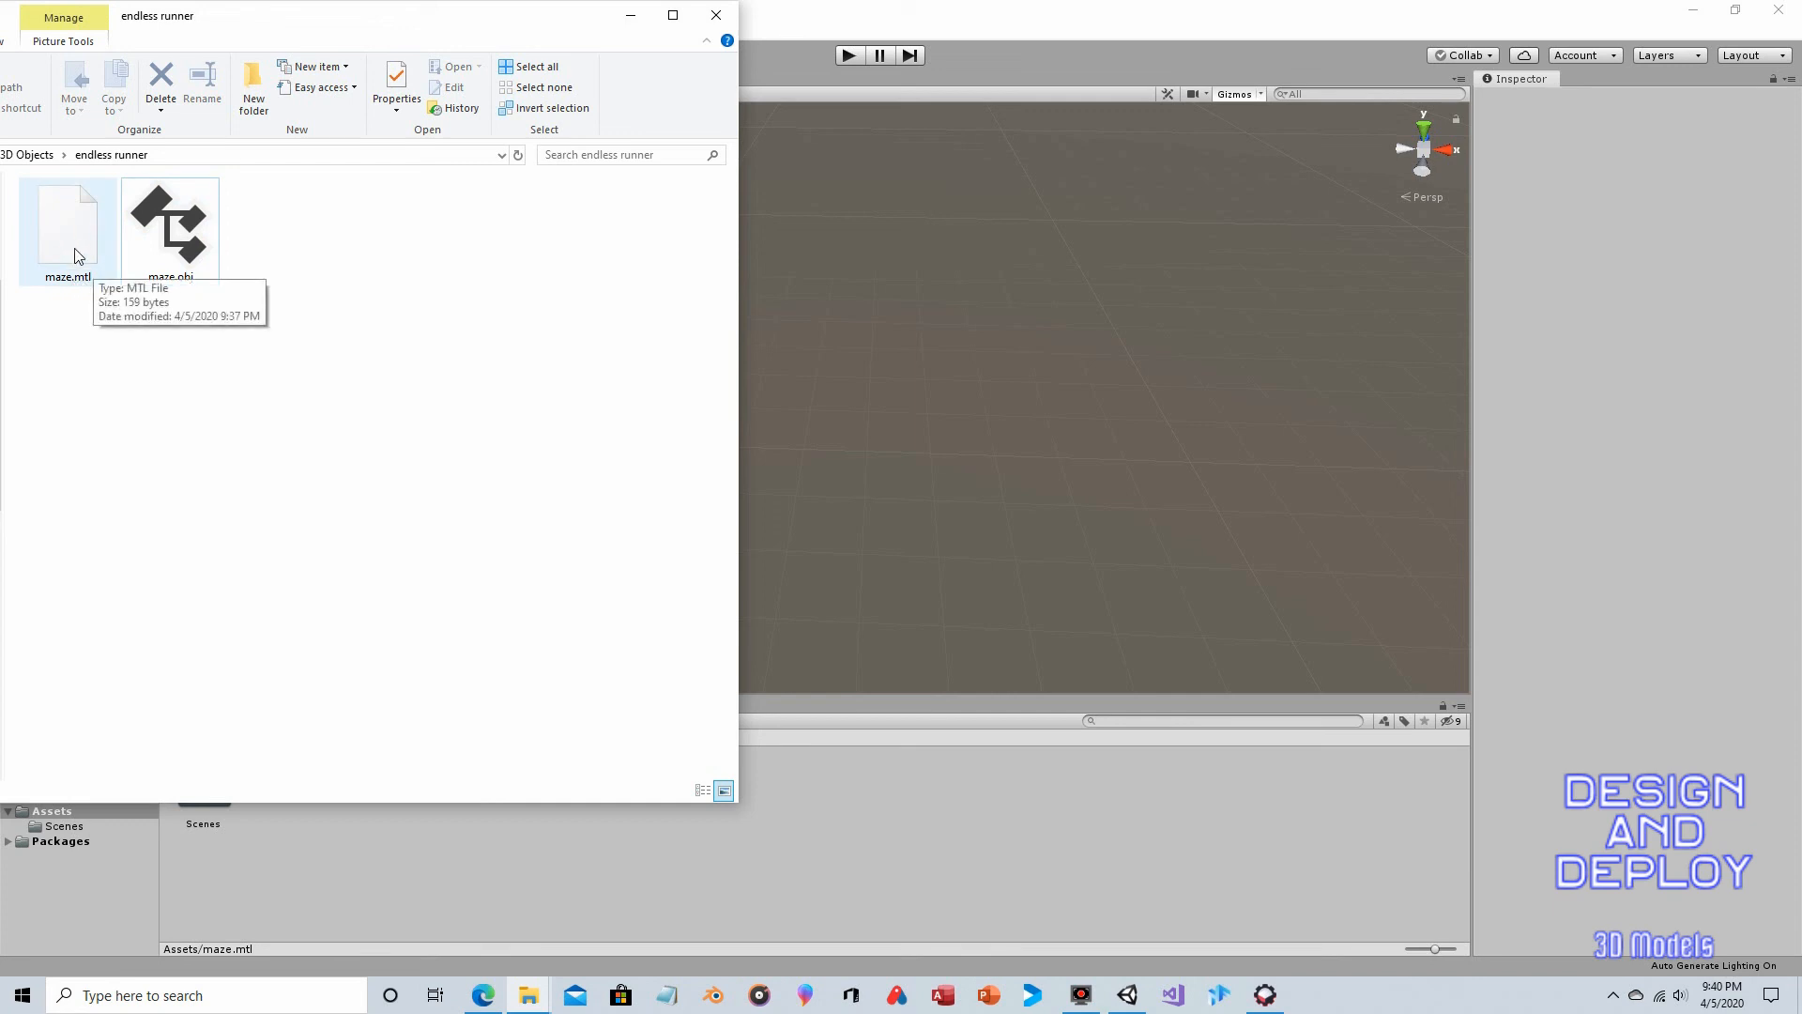
Step: Switch to Unity, import maze.mtl and maze.obj from the endless runner folder into Assets, and add the maze model to the scene
{"action": "left_click_drag", "start_coordinate": [329, 295], "coordinate": [102, 299]}
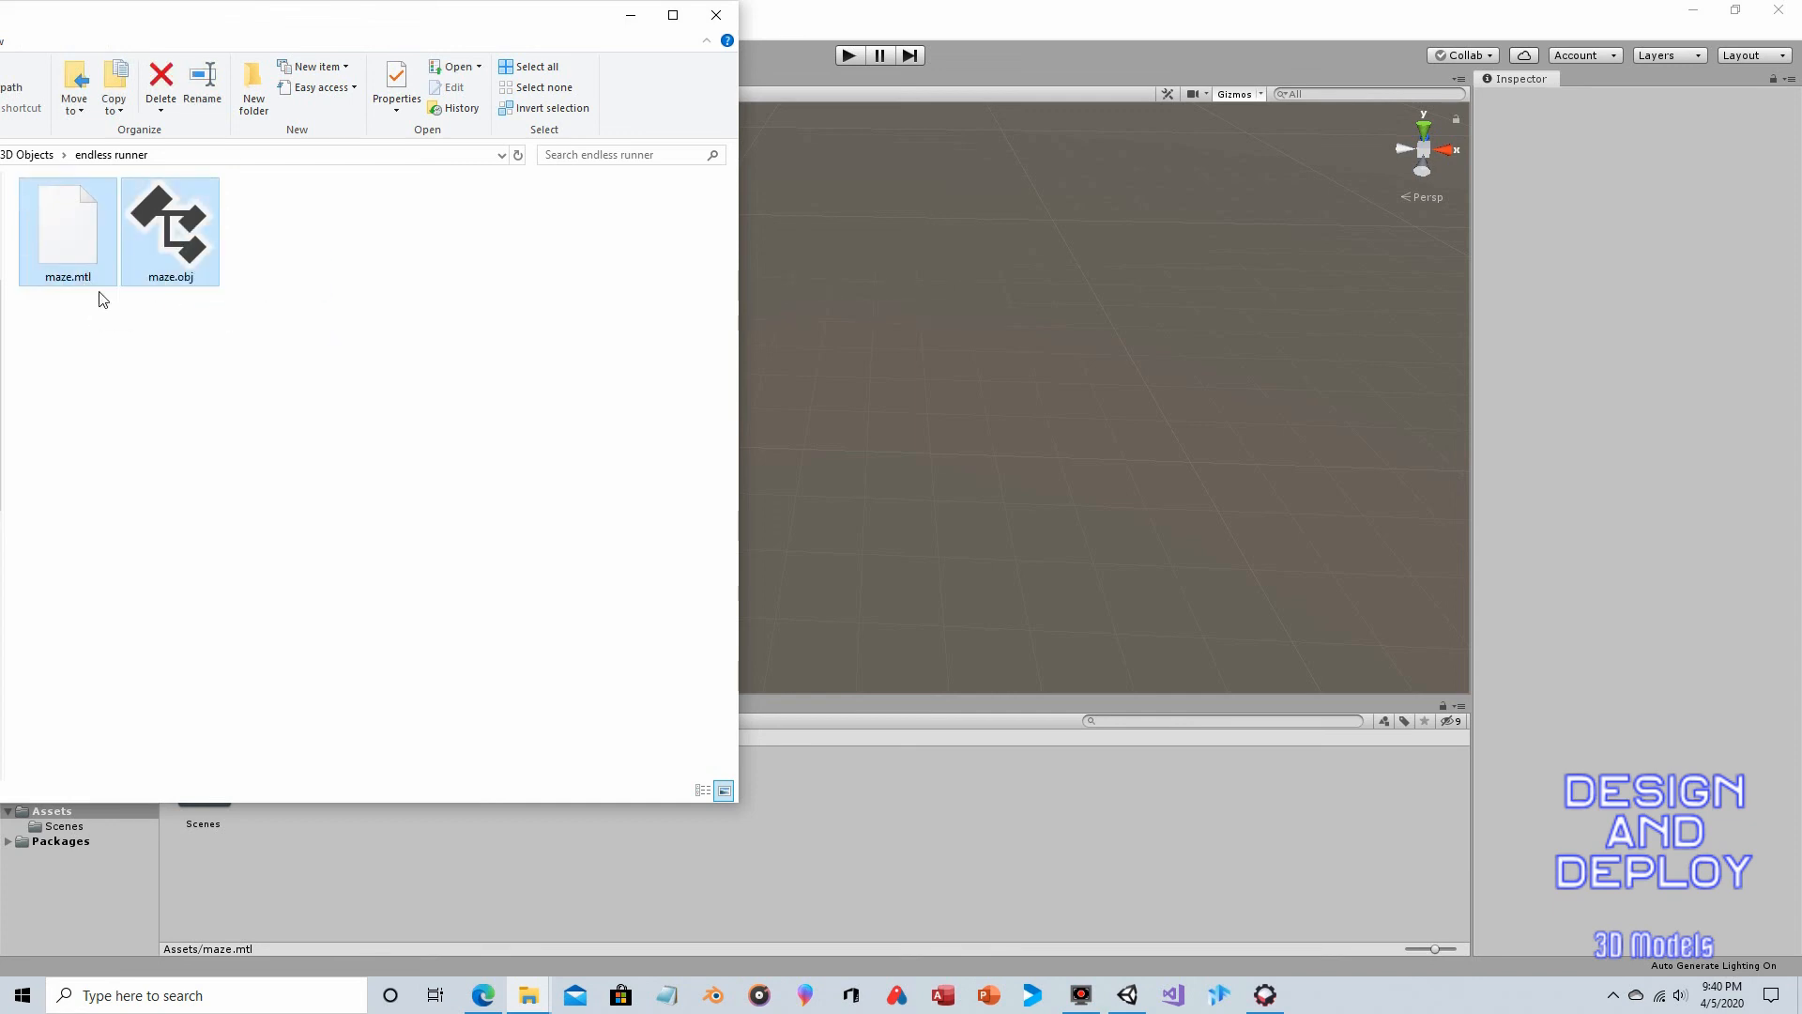
{"action": "left_click_drag", "start_coordinate": [169, 230], "coordinate": [878, 804]}
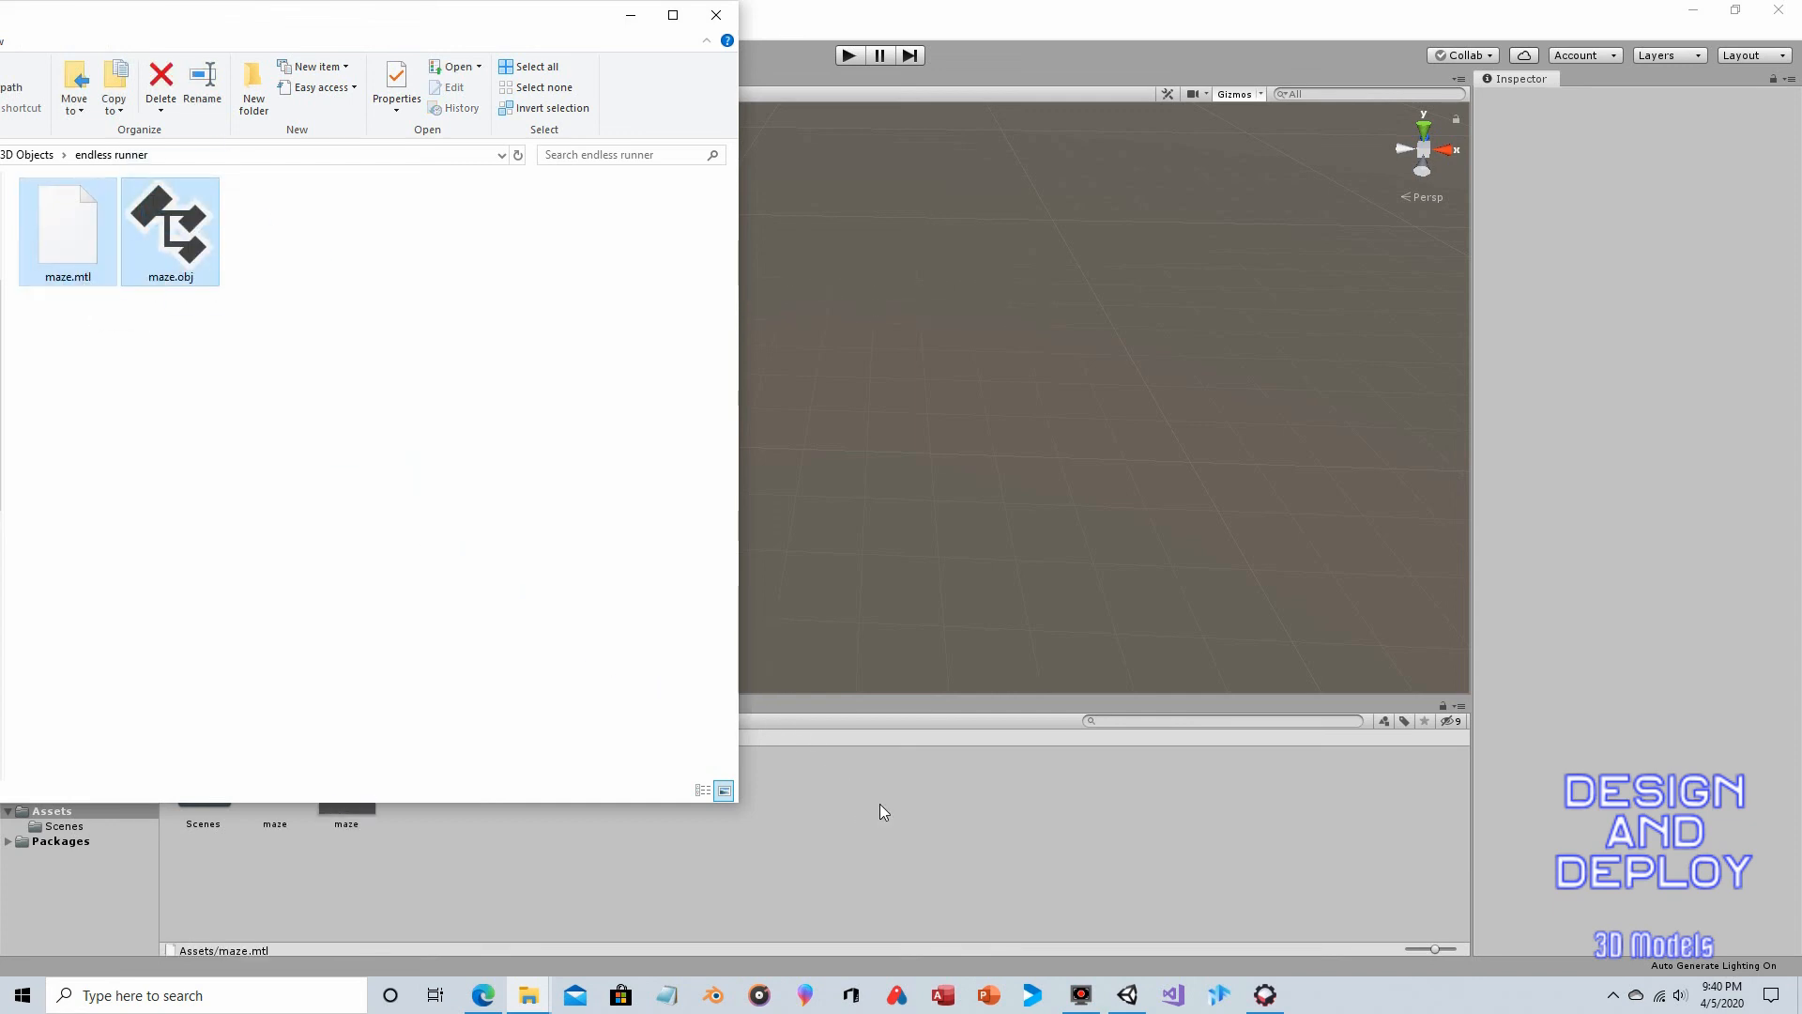
{"action": "left_click", "coordinate": [1037, 12]}
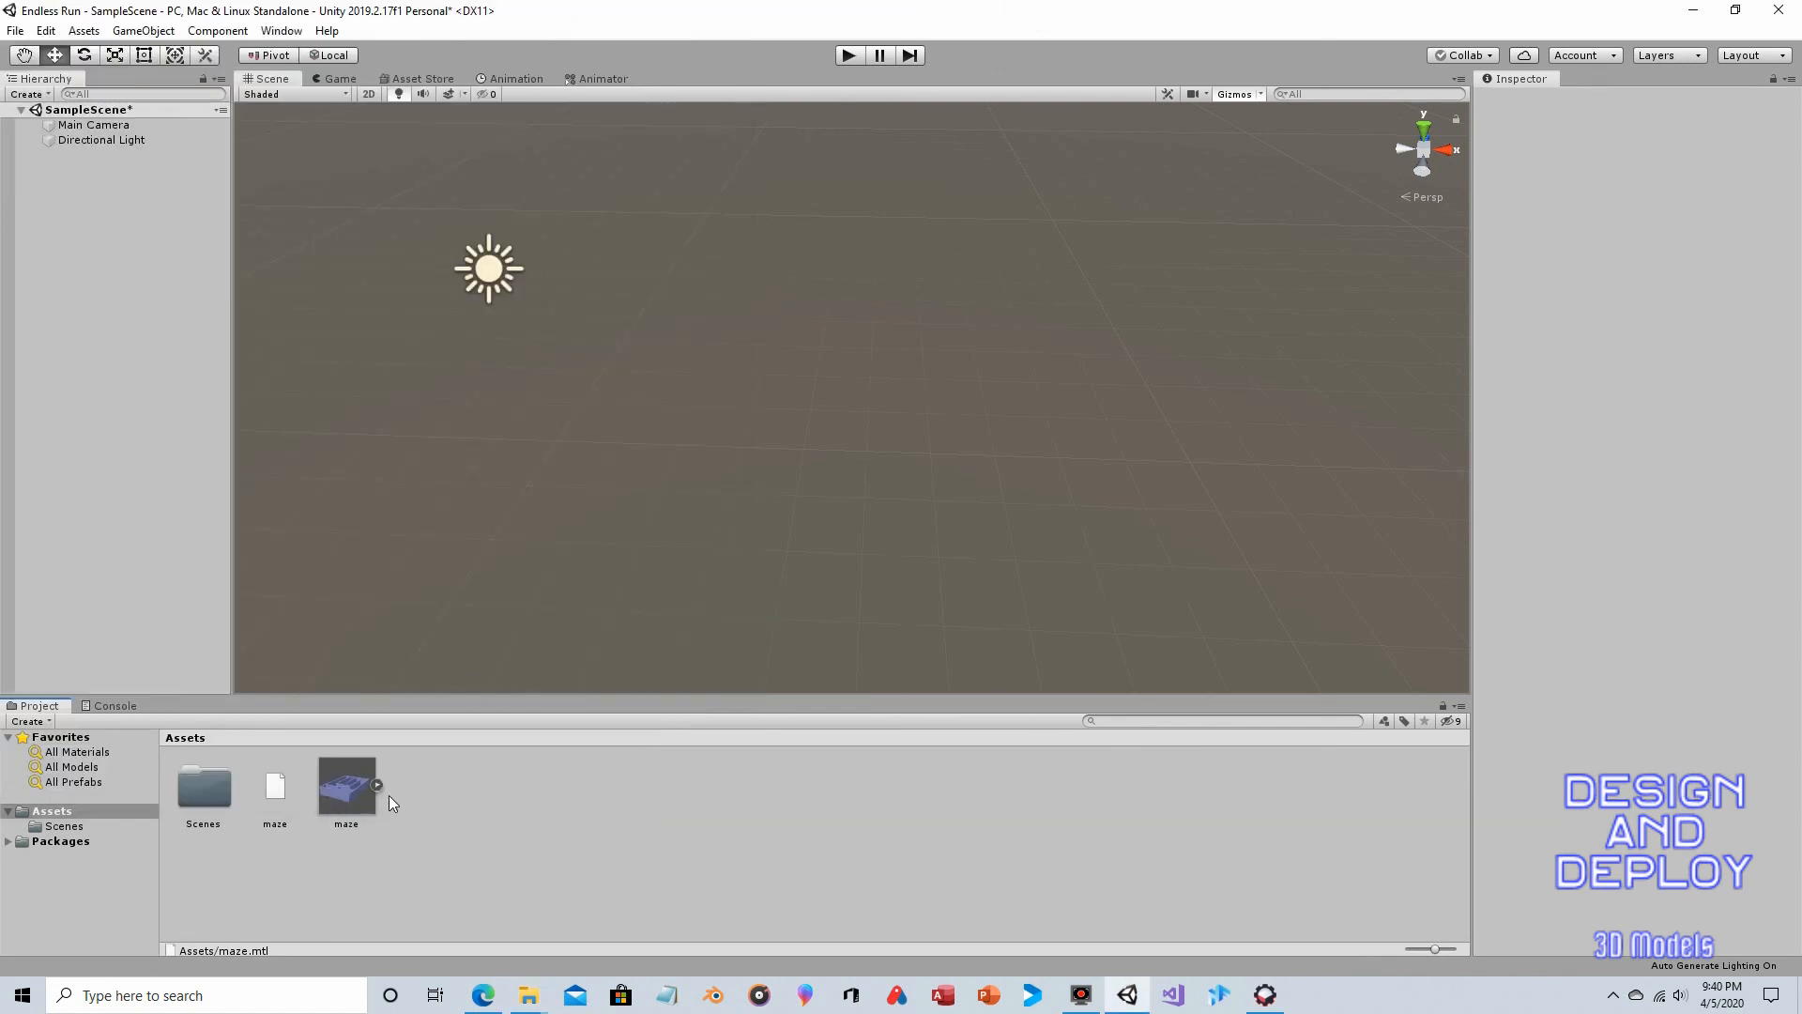
{"action": "left_click_drag", "start_coordinate": [351, 797], "coordinate": [173, 484]}
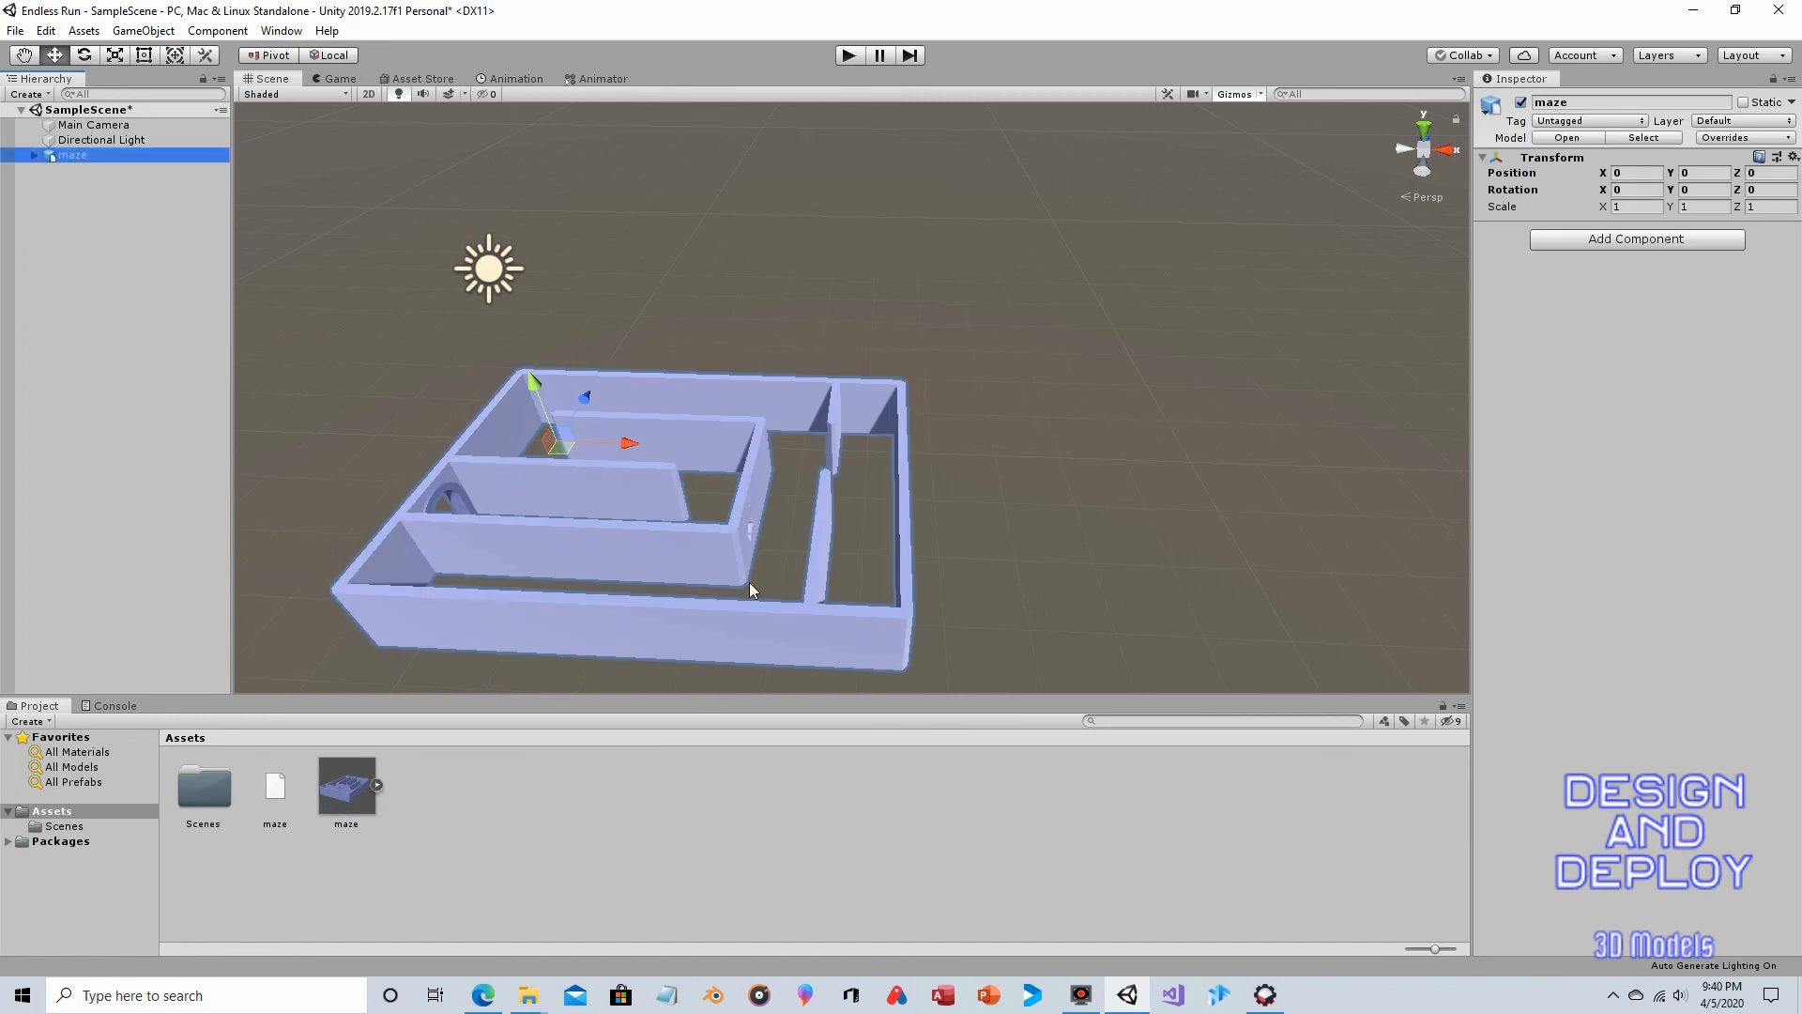
{"action": "right_click_drag", "start_coordinate": [973, 549], "coordinate": [972, 538]}
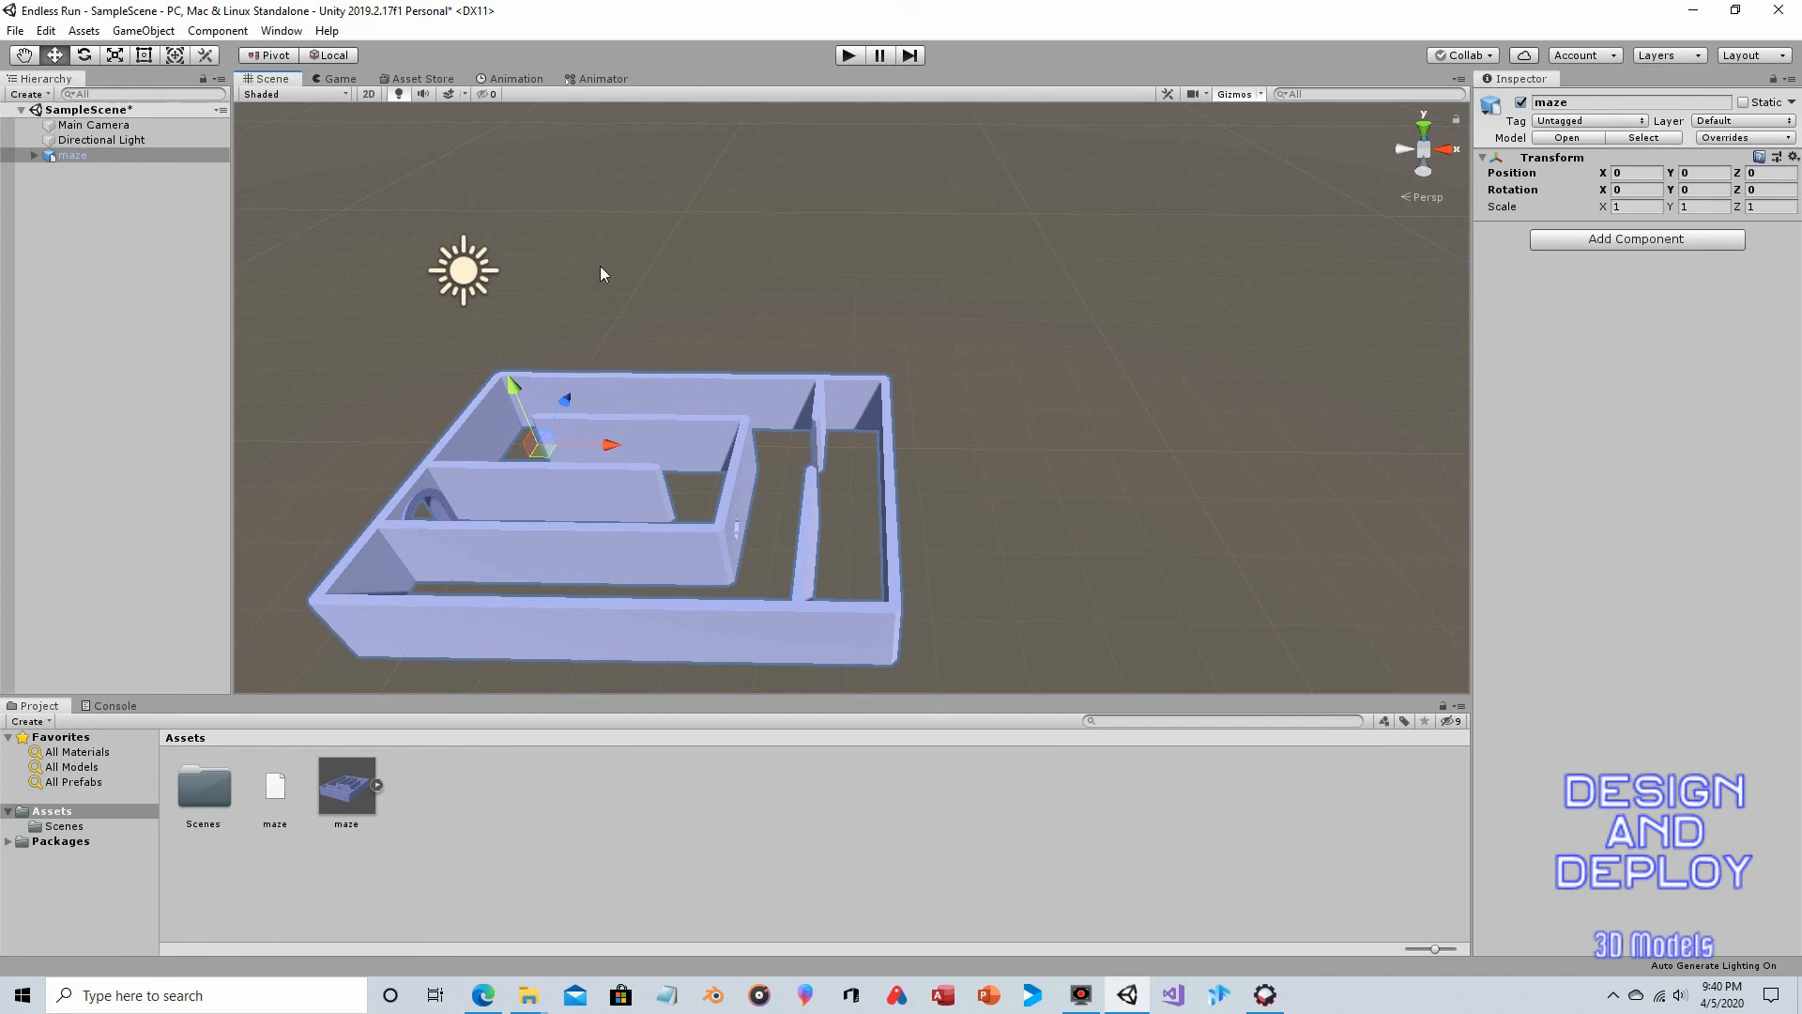
Step: Add a 3D plane to the scene and move it beneath the maze to about X 2.02, Z 3.73
{"action": "left_click", "coordinate": [123, 31]}
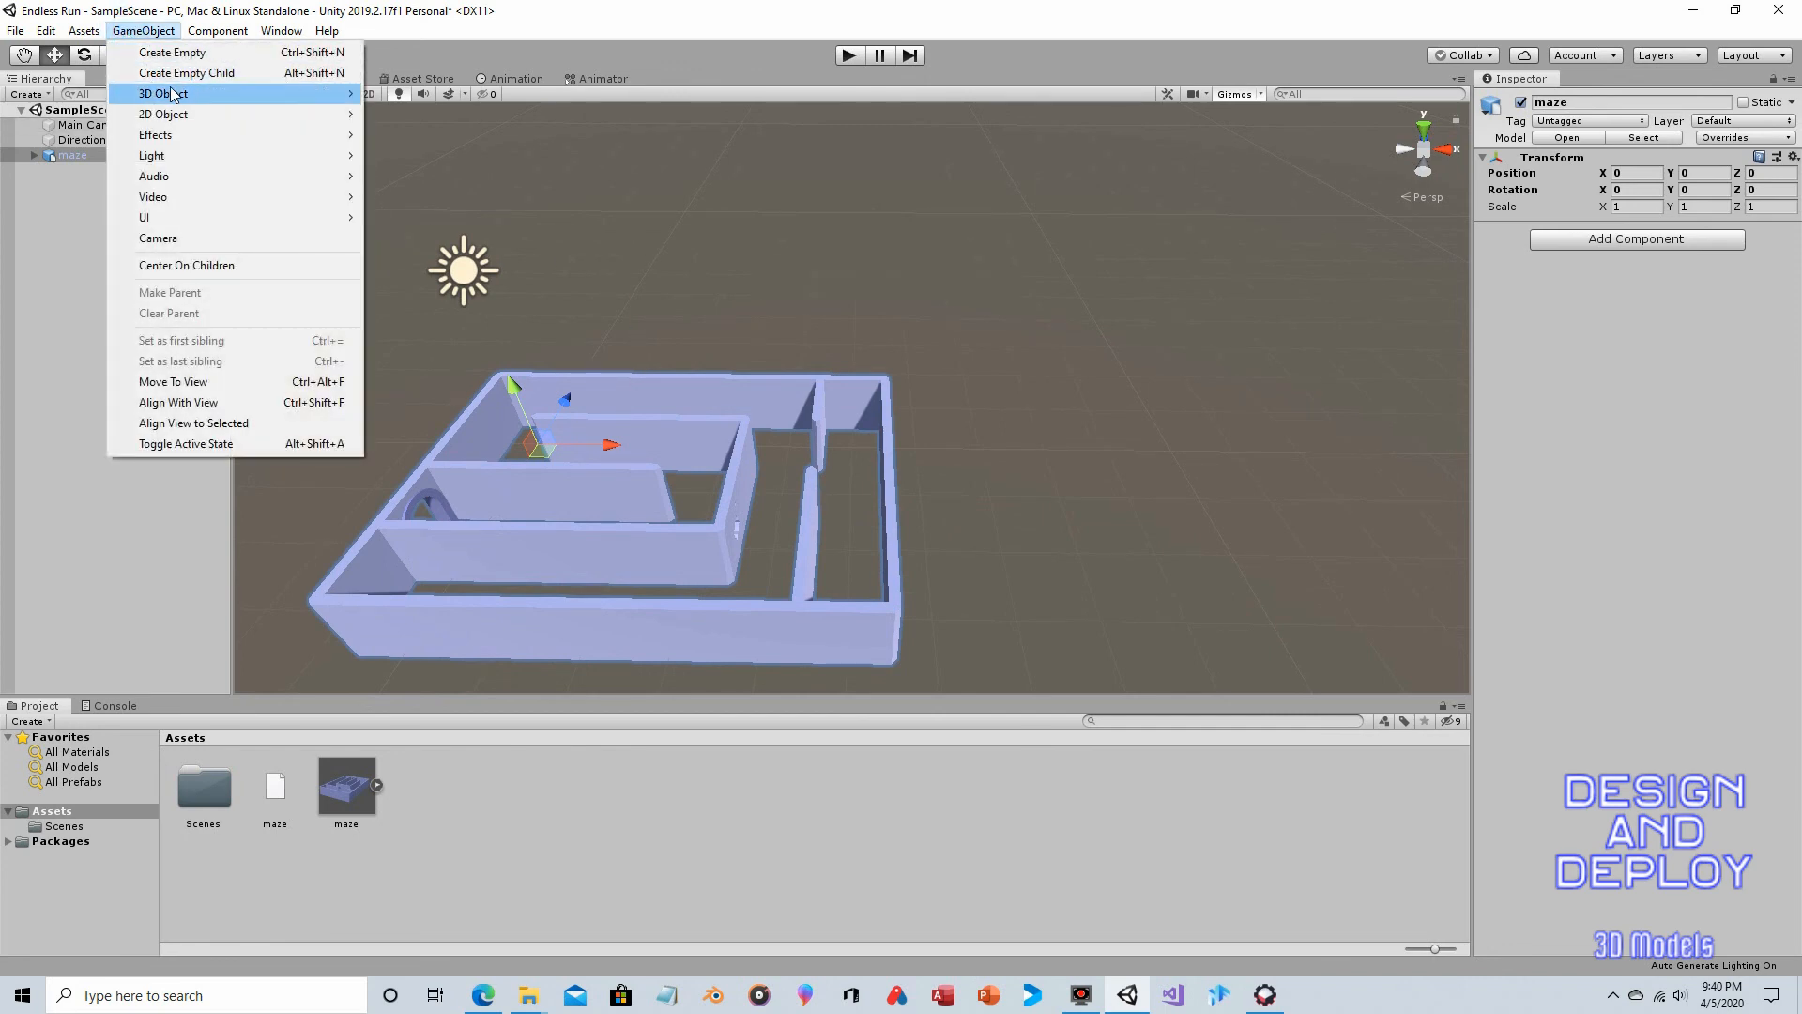
{"action": "mouse_move", "coordinate": [172, 94]}
{"action": "left_click", "coordinate": [405, 177]}
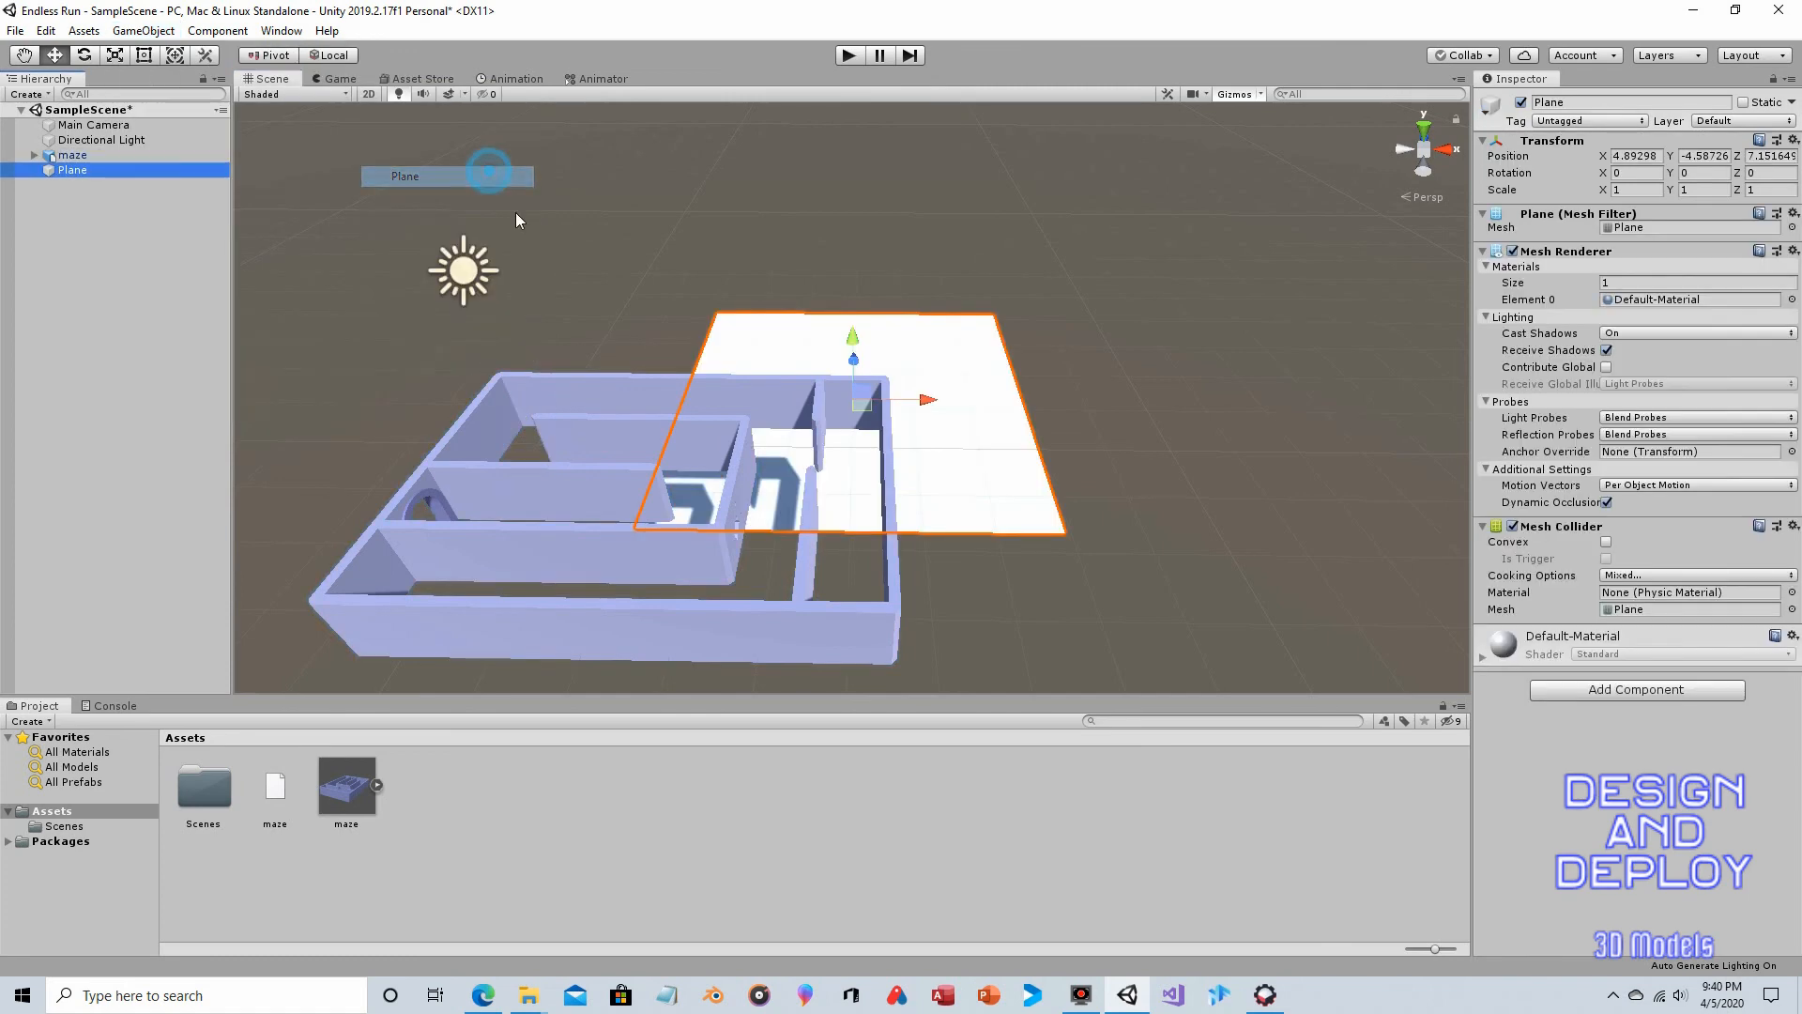
{"action": "left_click_drag", "start_coordinate": [868, 378], "coordinate": [853, 430]}
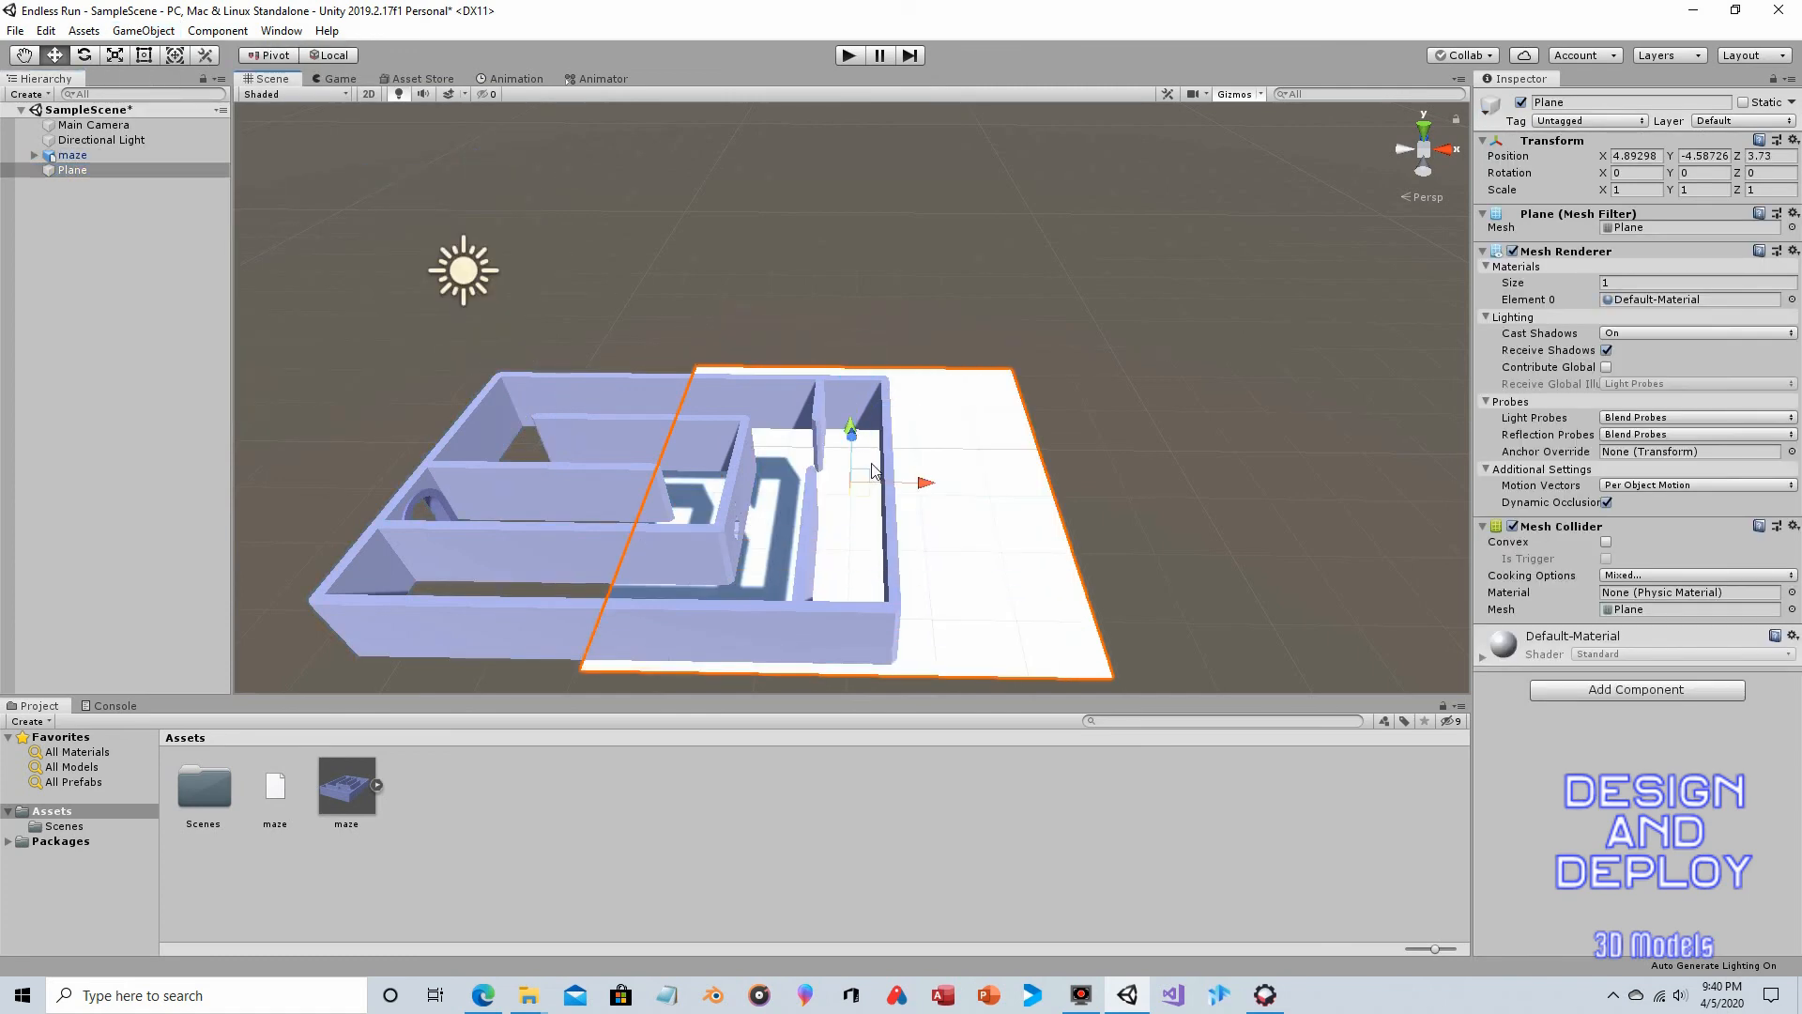
{"action": "left_click", "coordinate": [901, 471]}
{"action": "left_click", "coordinate": [944, 489]}
{"action": "left_click_drag", "start_coordinate": [928, 489], "coordinate": [811, 484]}
Step: Set the plane's X scale to 2 and move it up under the maze walls to about Y 0.11, Z 0.61
{"action": "left_click", "coordinate": [1636, 191]}
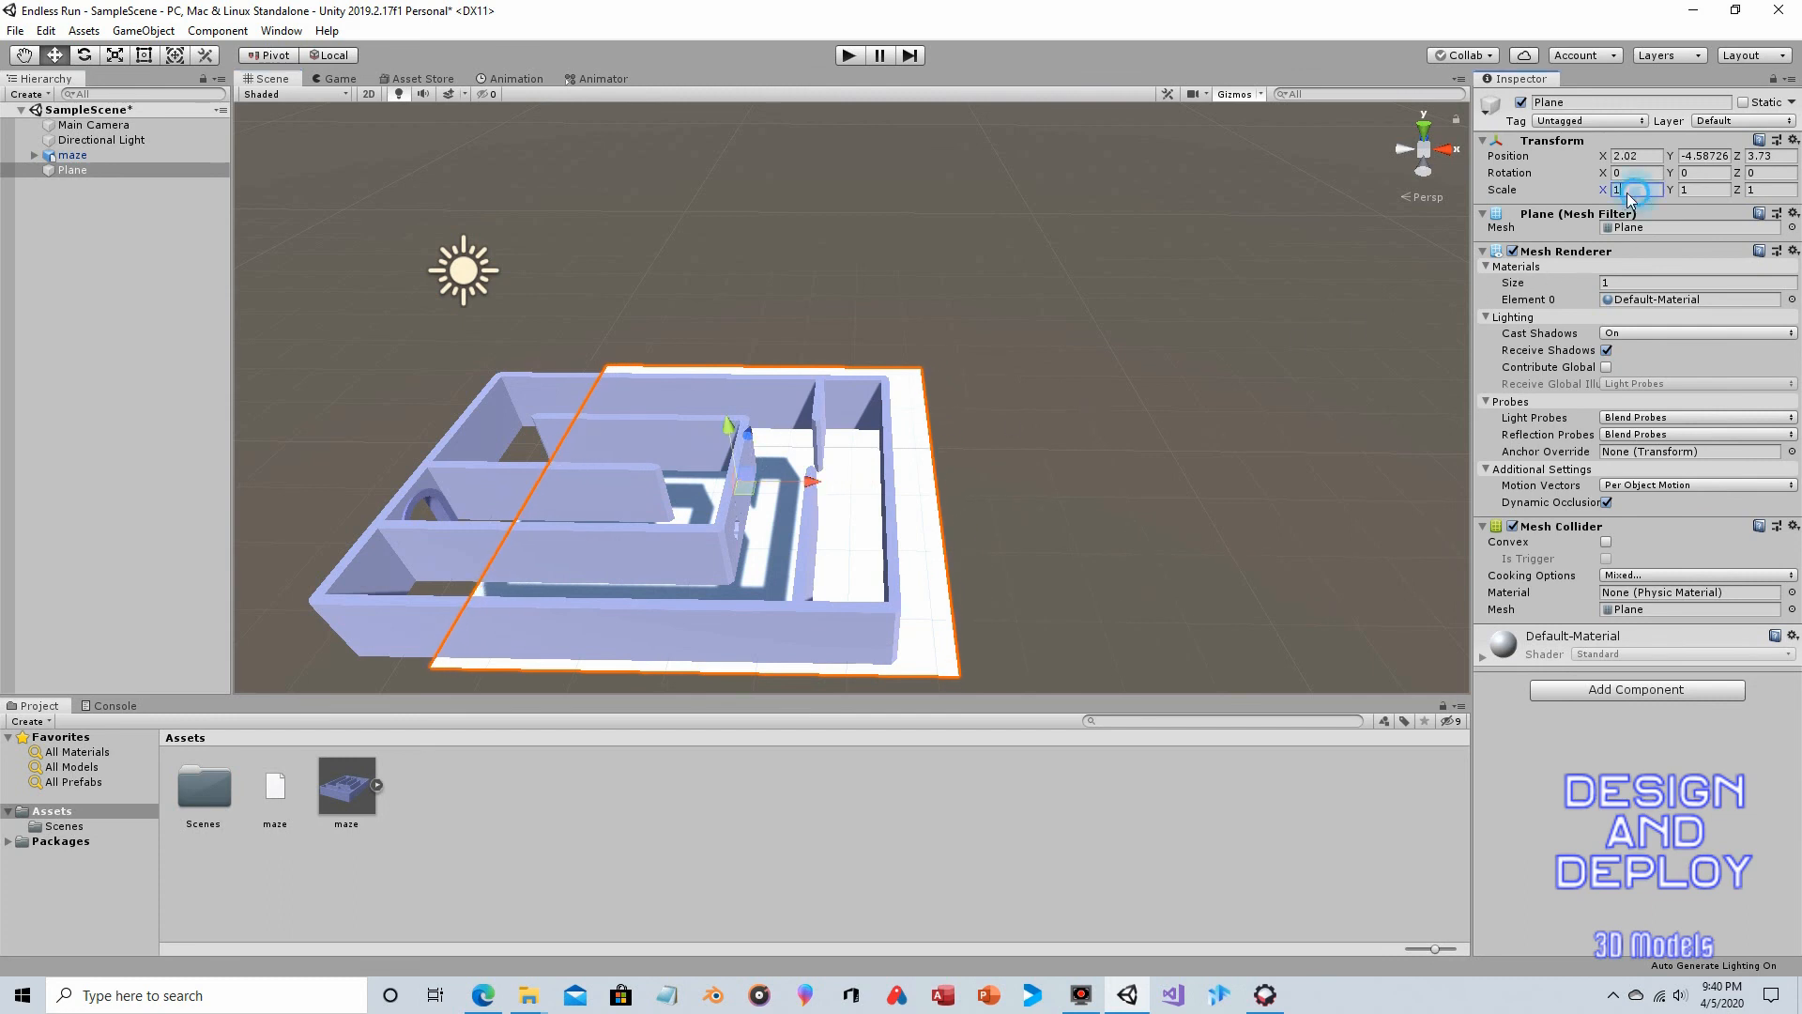
{"action": "type", "text": "2"}
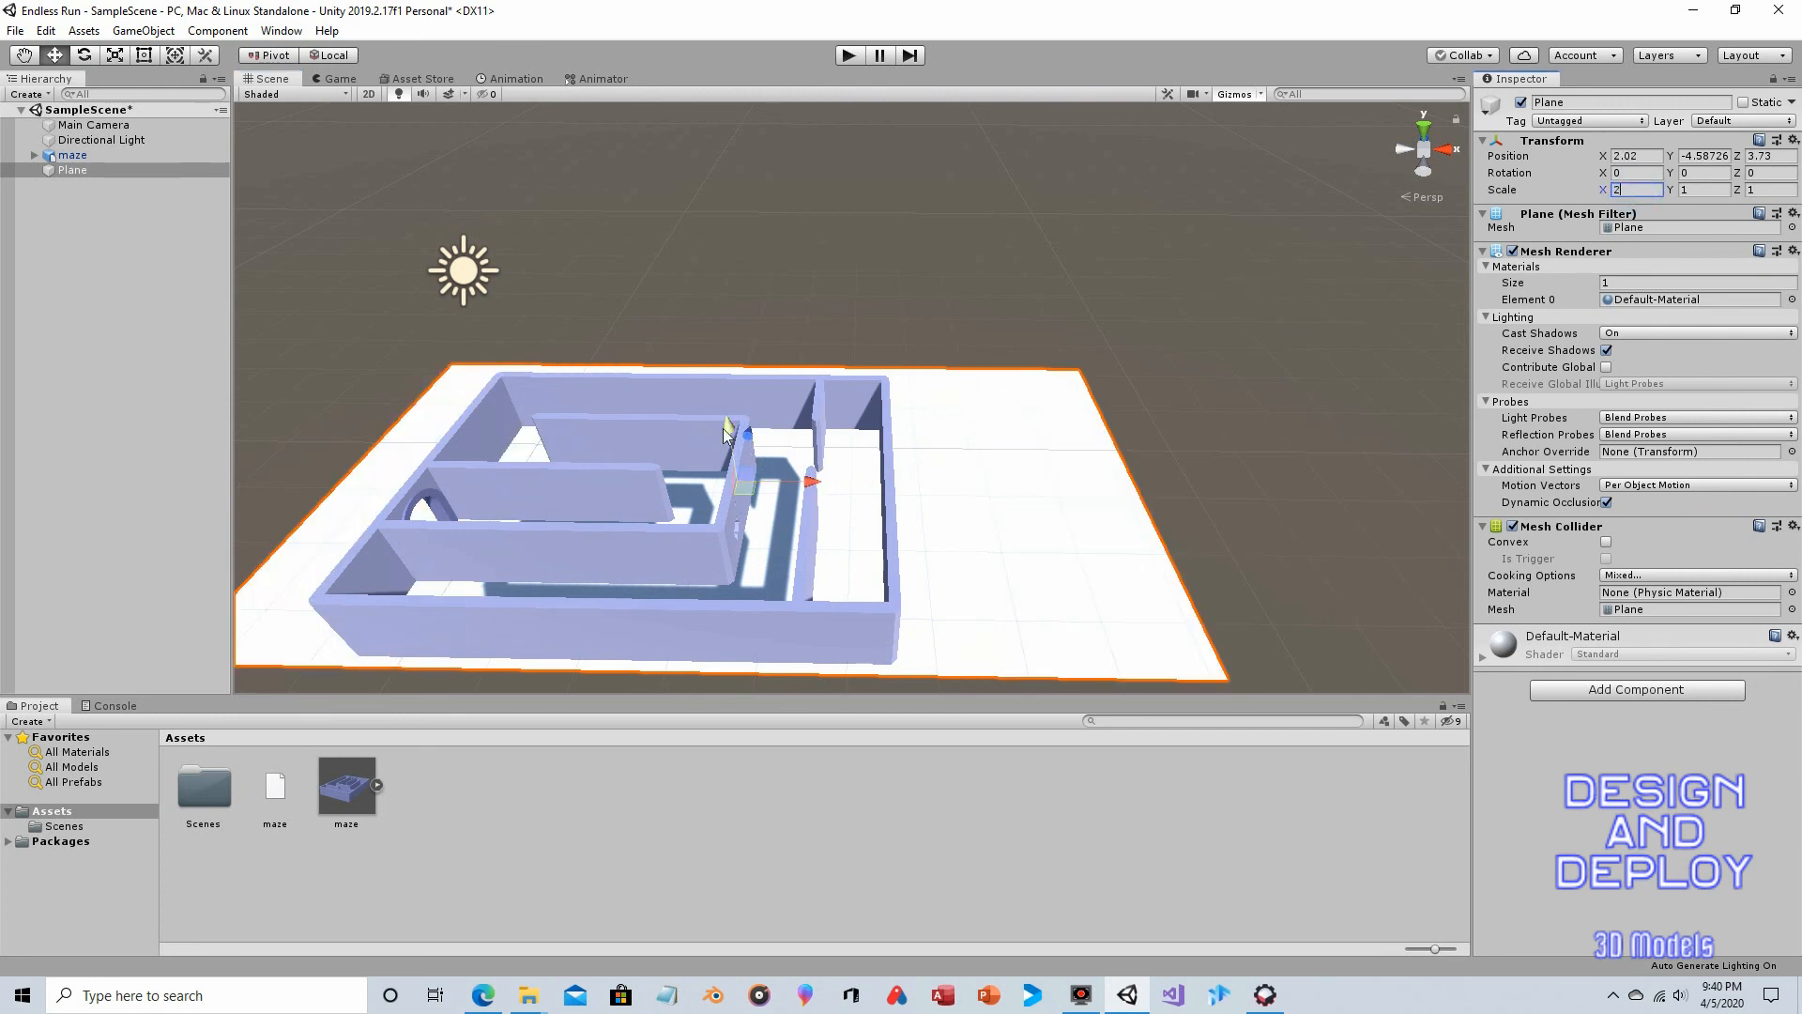
{"action": "left_click_drag", "start_coordinate": [728, 433], "coordinate": [656, 362]}
{"action": "mouse_move", "coordinate": [1117, 488]}
{"action": "right_mouse_down"}
{"action": "mouse_move", "coordinate": [1122, 503]}
{"action": "mouse_move", "coordinate": [1088, 482]}
{"action": "right_mouse_up"}
{"action": "scroll", "coordinate": [1122, 503], "scroll_direction": "down", "scroll_amount": 8}
{"action": "scroll", "coordinate": [1083, 481], "scroll_direction": "up", "scroll_amount": 10}
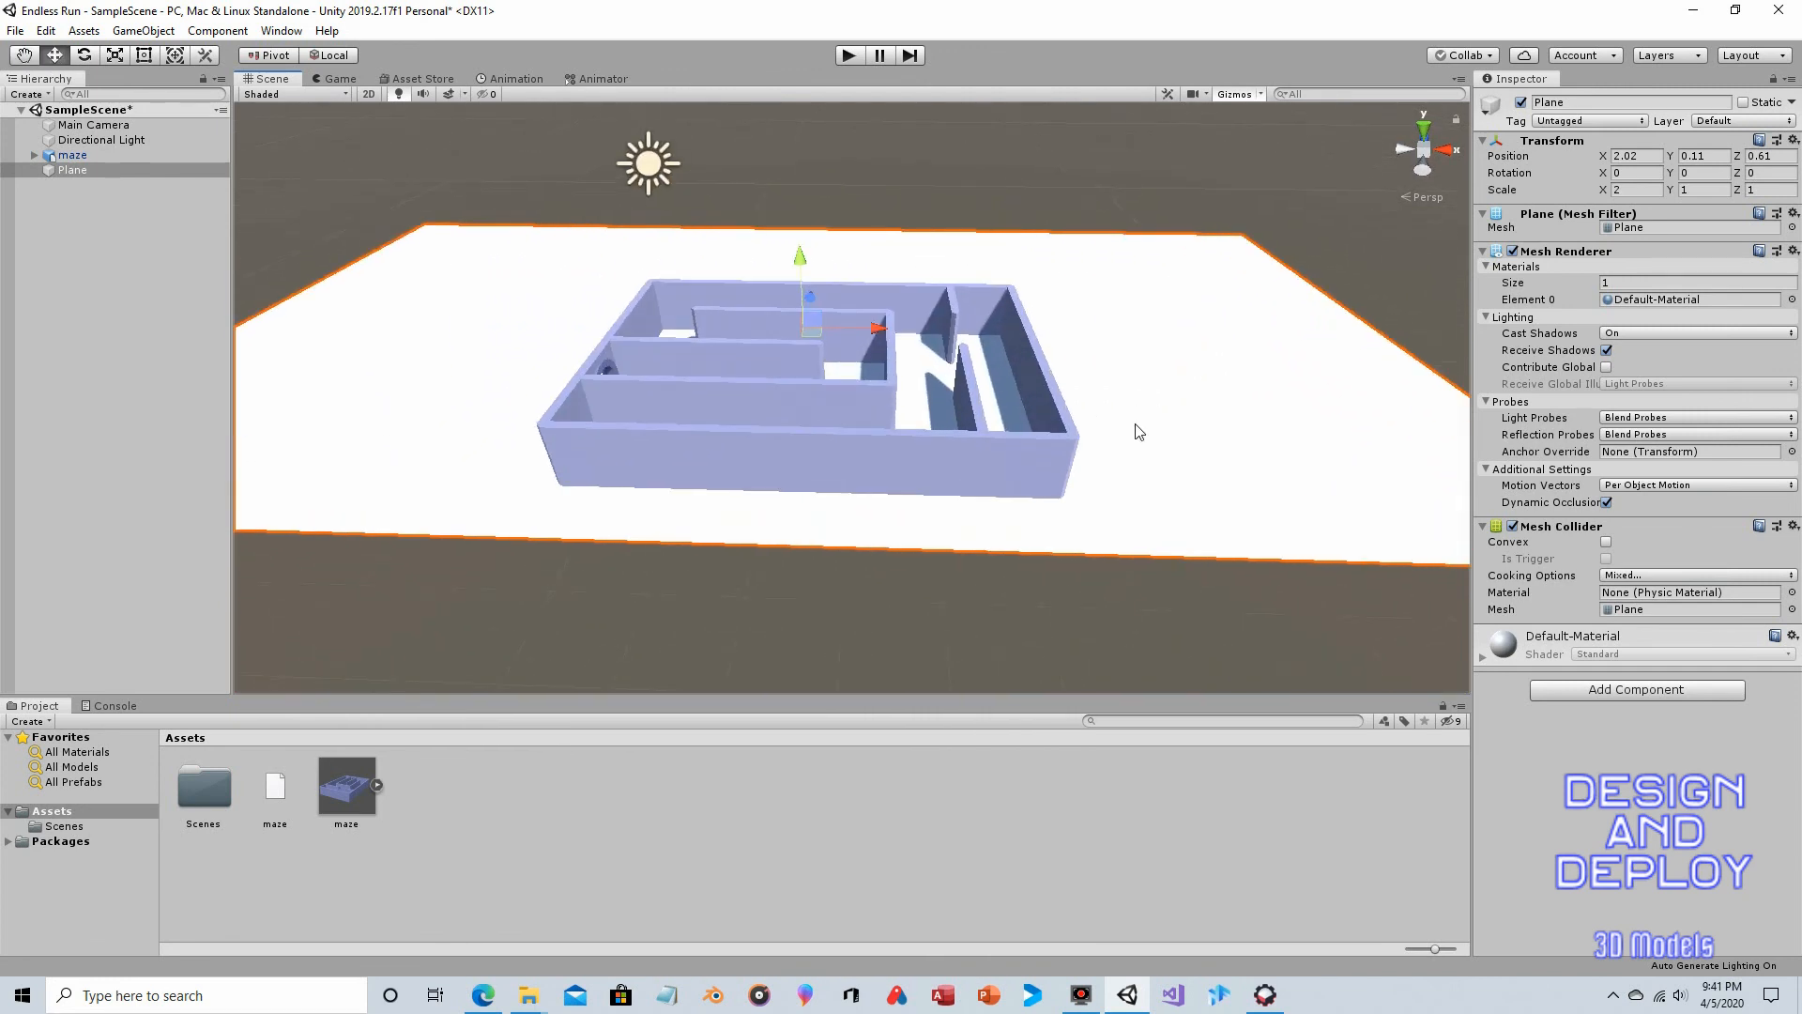
Step: Expand the imported maze asset and apply its stoneDark material to the plane
{"action": "left_click", "coordinate": [377, 784]}
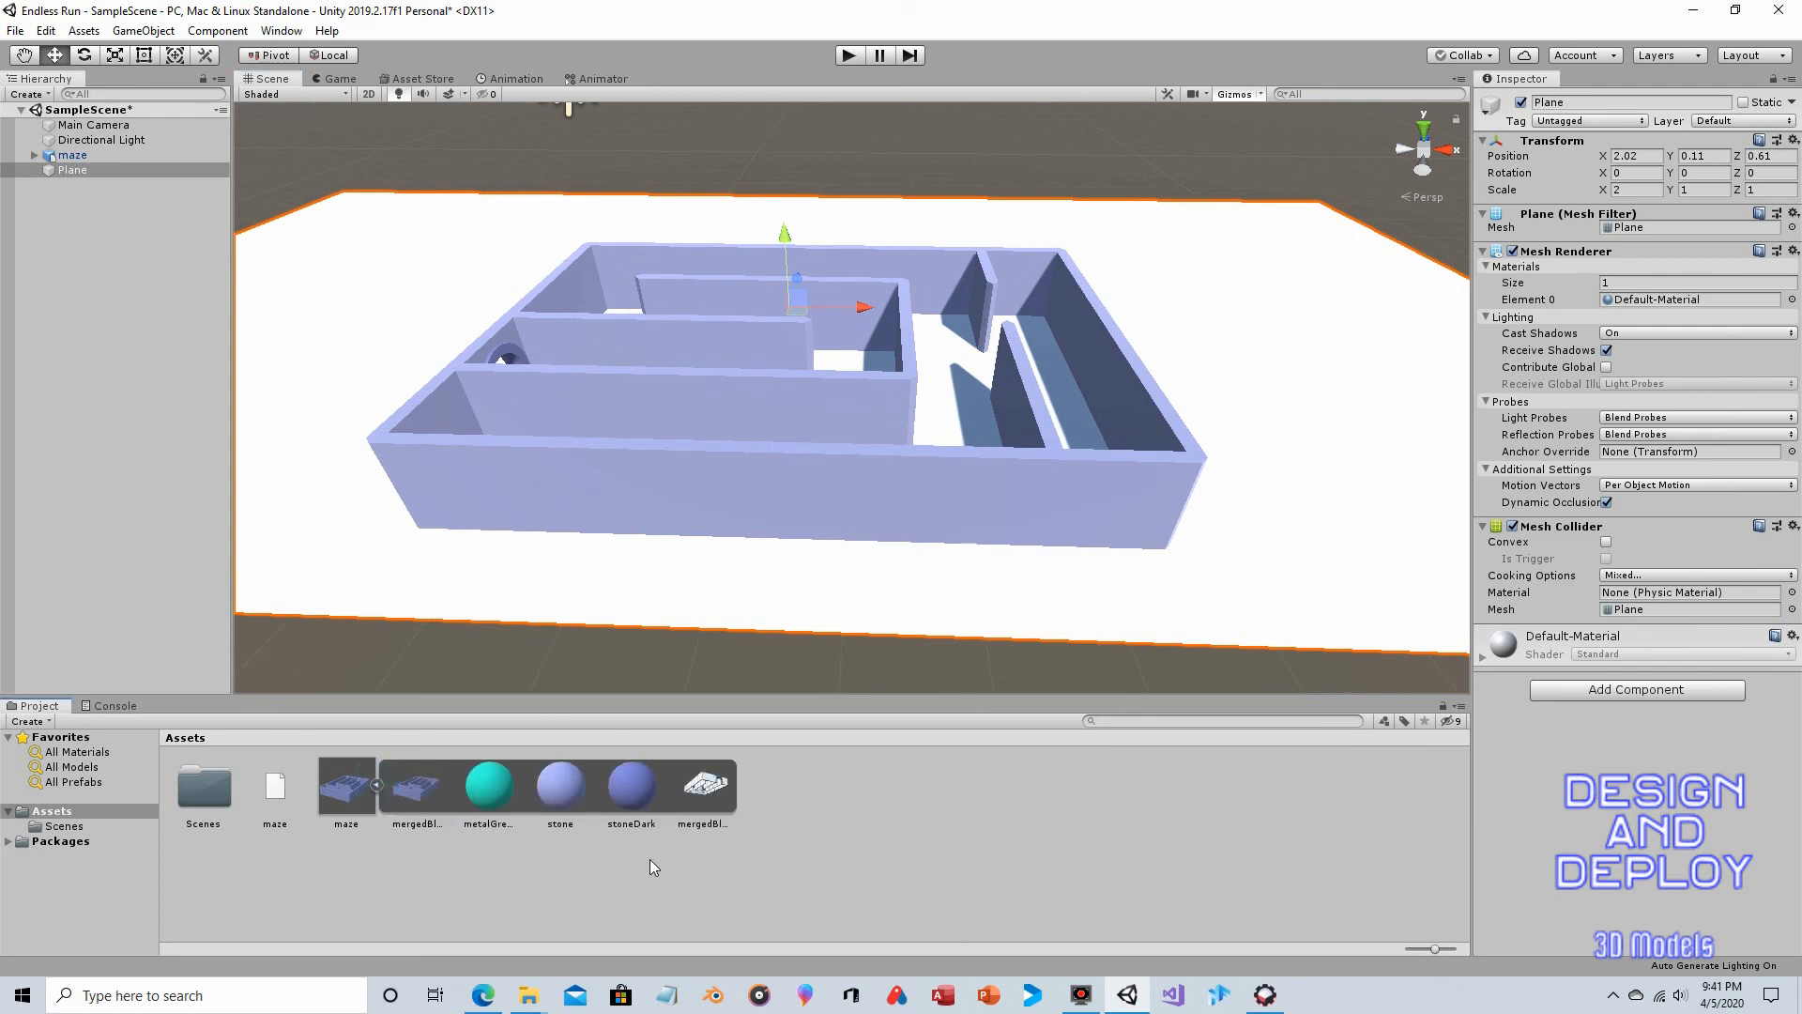
{"action": "left_click_drag", "start_coordinate": [640, 791], "coordinate": [785, 570]}
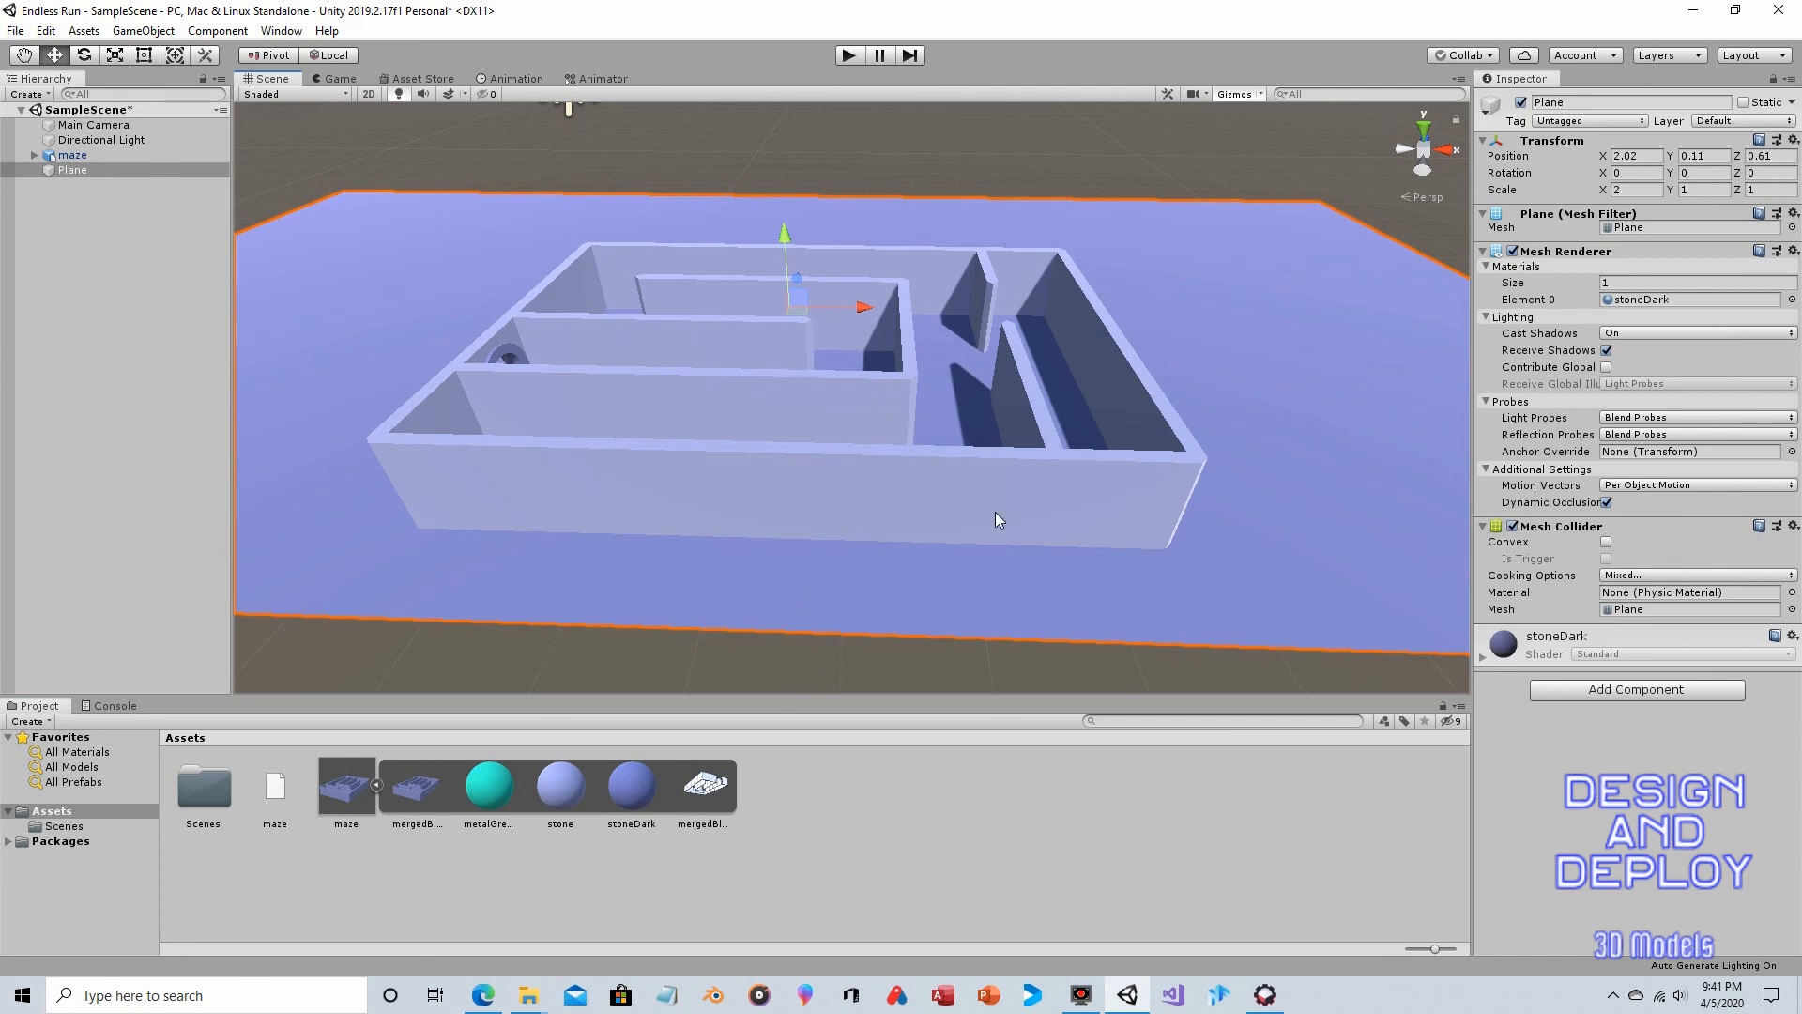
{"action": "left_click_drag", "start_coordinate": [995, 511], "coordinate": [977, 400], "text": "alt"}
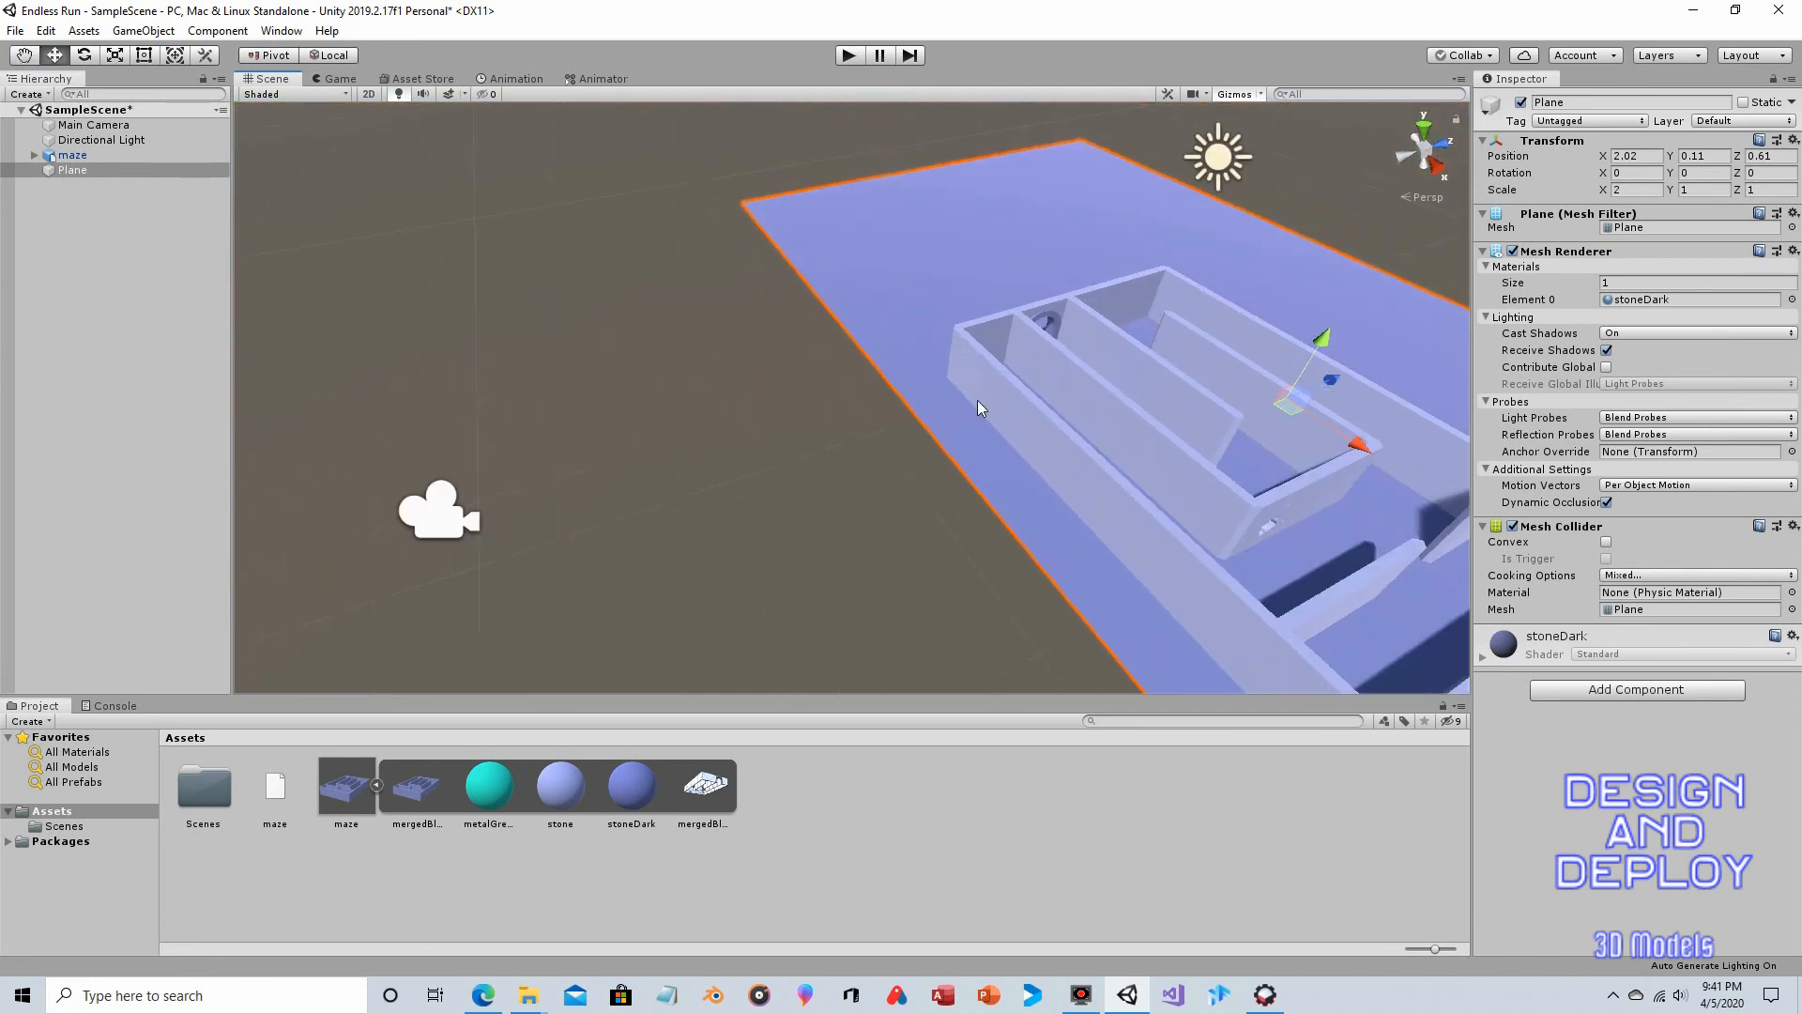
{"action": "middle_click_drag", "start_coordinate": [1260, 268], "coordinate": [1121, 278]}
{"action": "left_click_drag", "start_coordinate": [1121, 279], "coordinate": [676, 396], "text": "alt"}
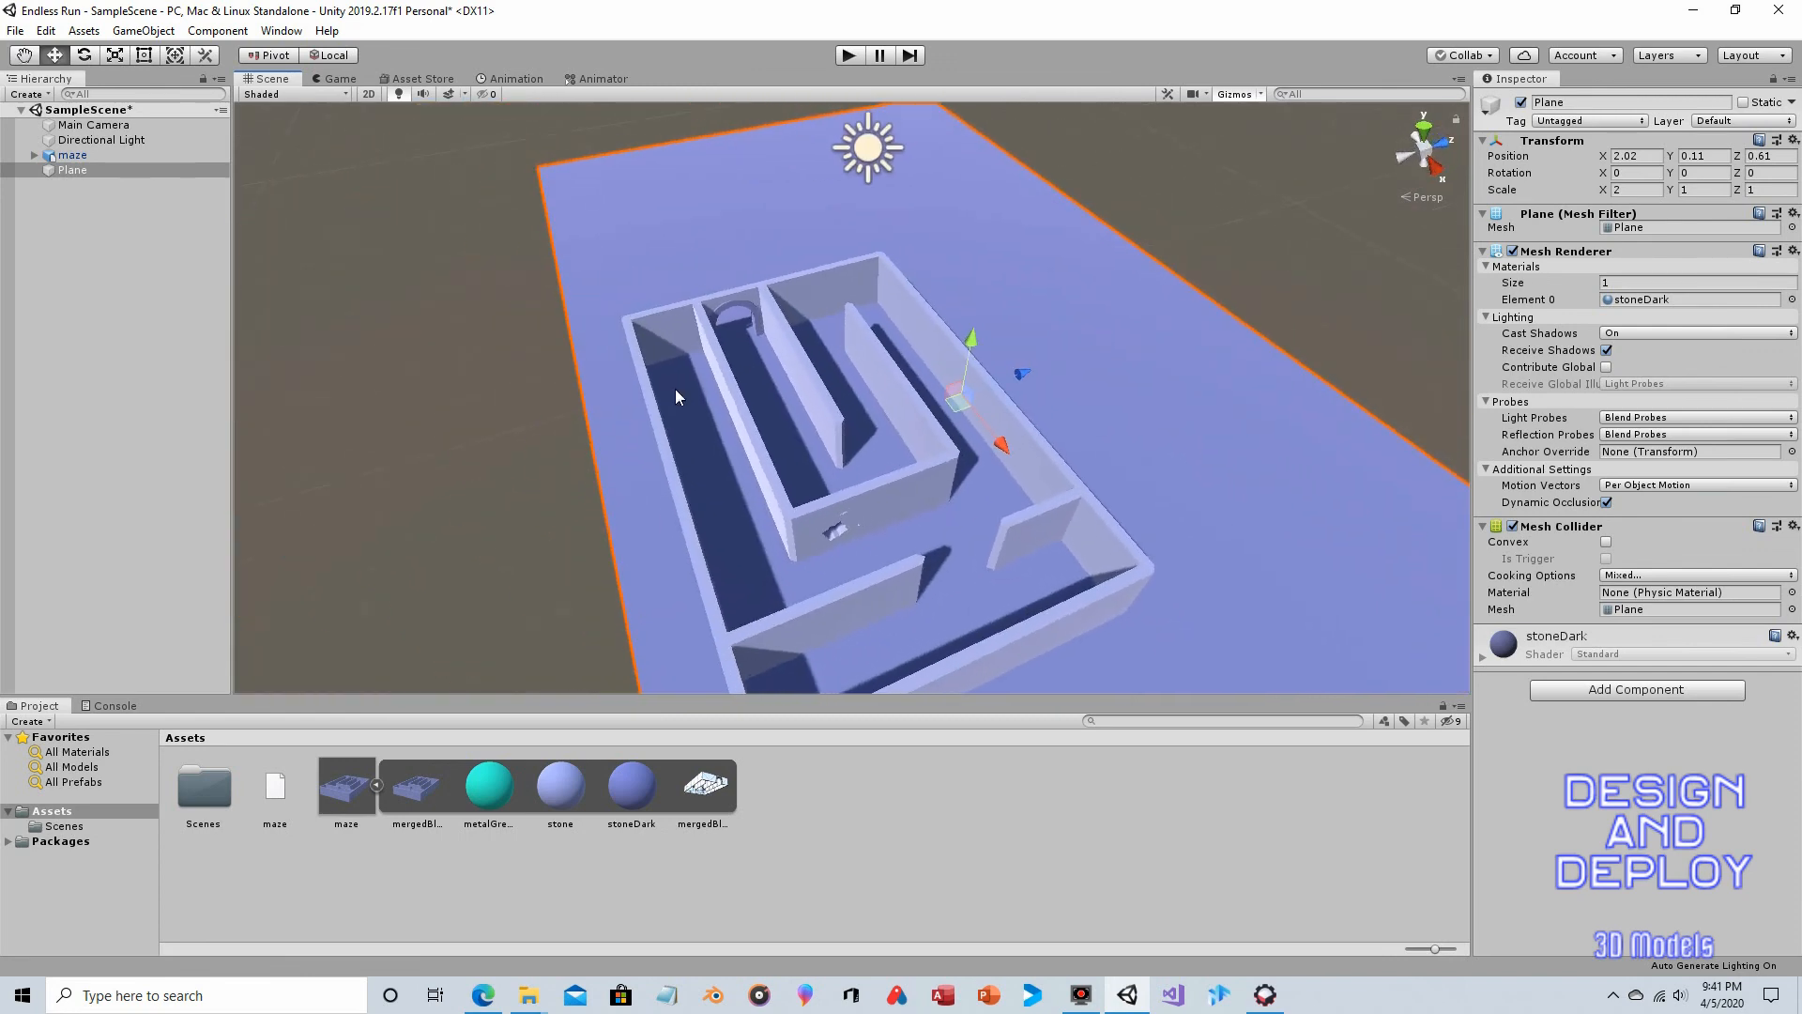
Step: Run the scene in play mode, stop it, and examine the maze on its floor plane from several sides
{"action": "left_click", "coordinate": [845, 55]}
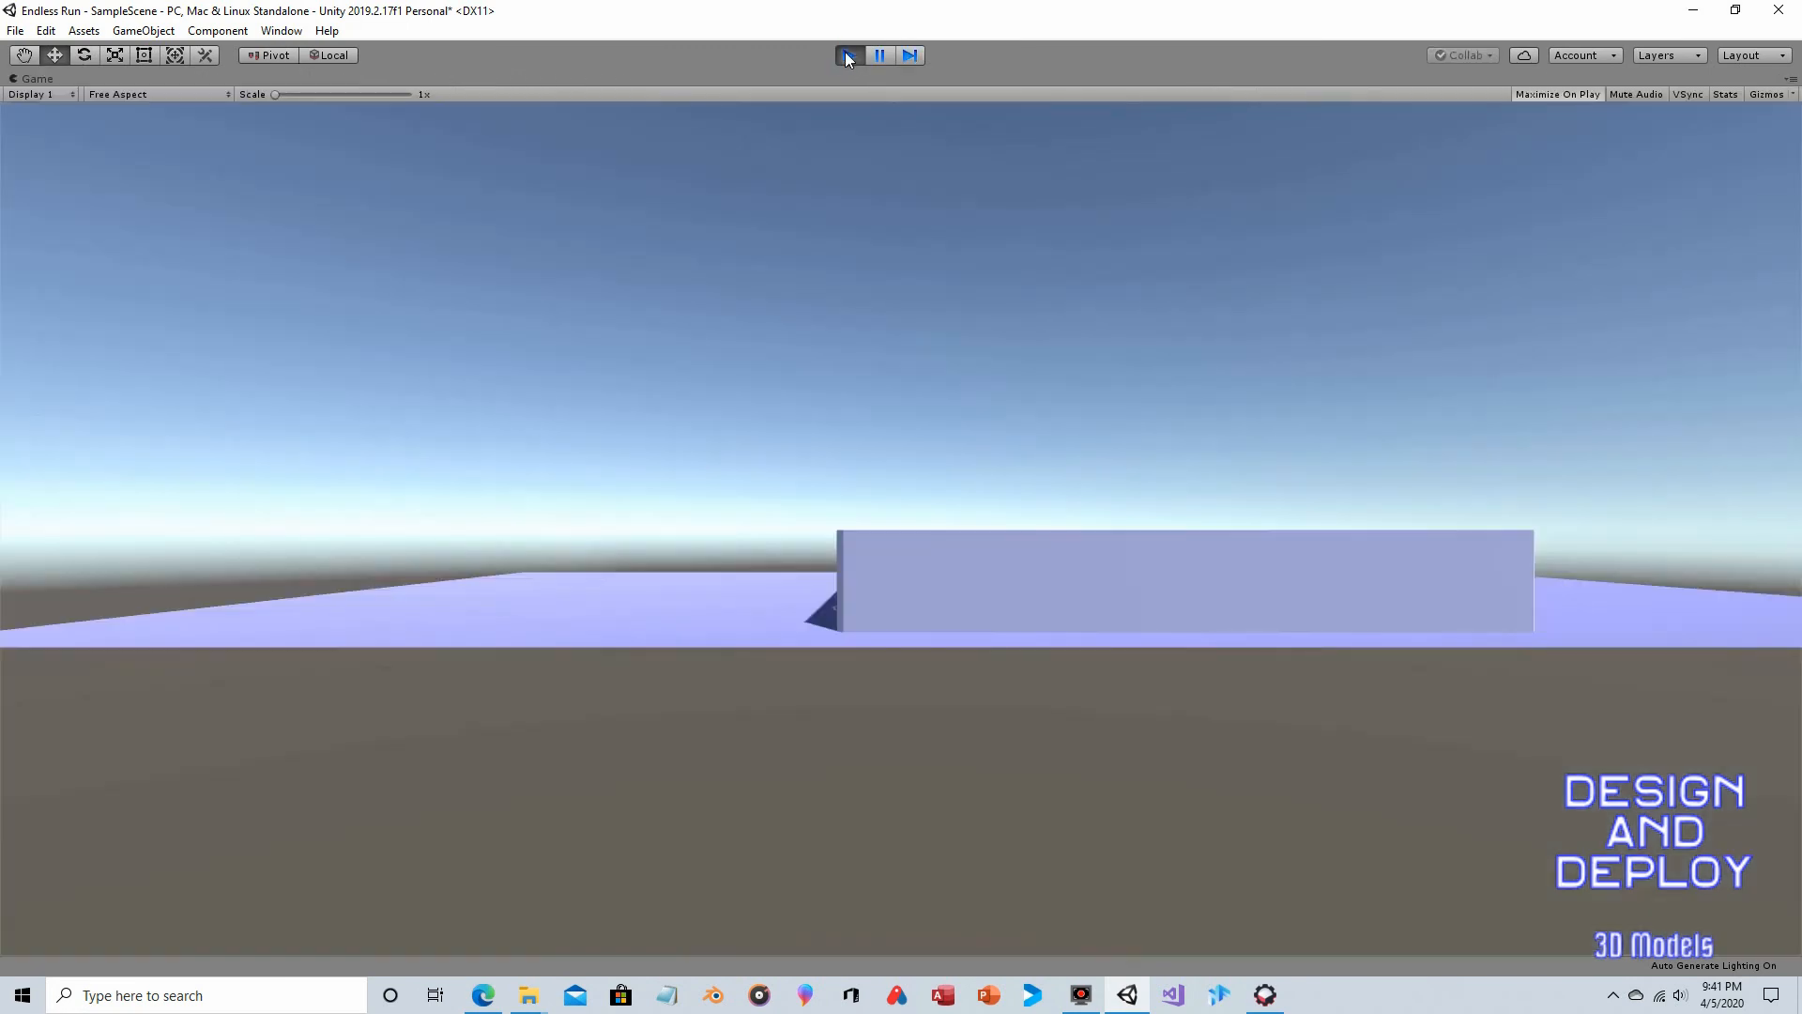
{"action": "left_click", "coordinate": [845, 55]}
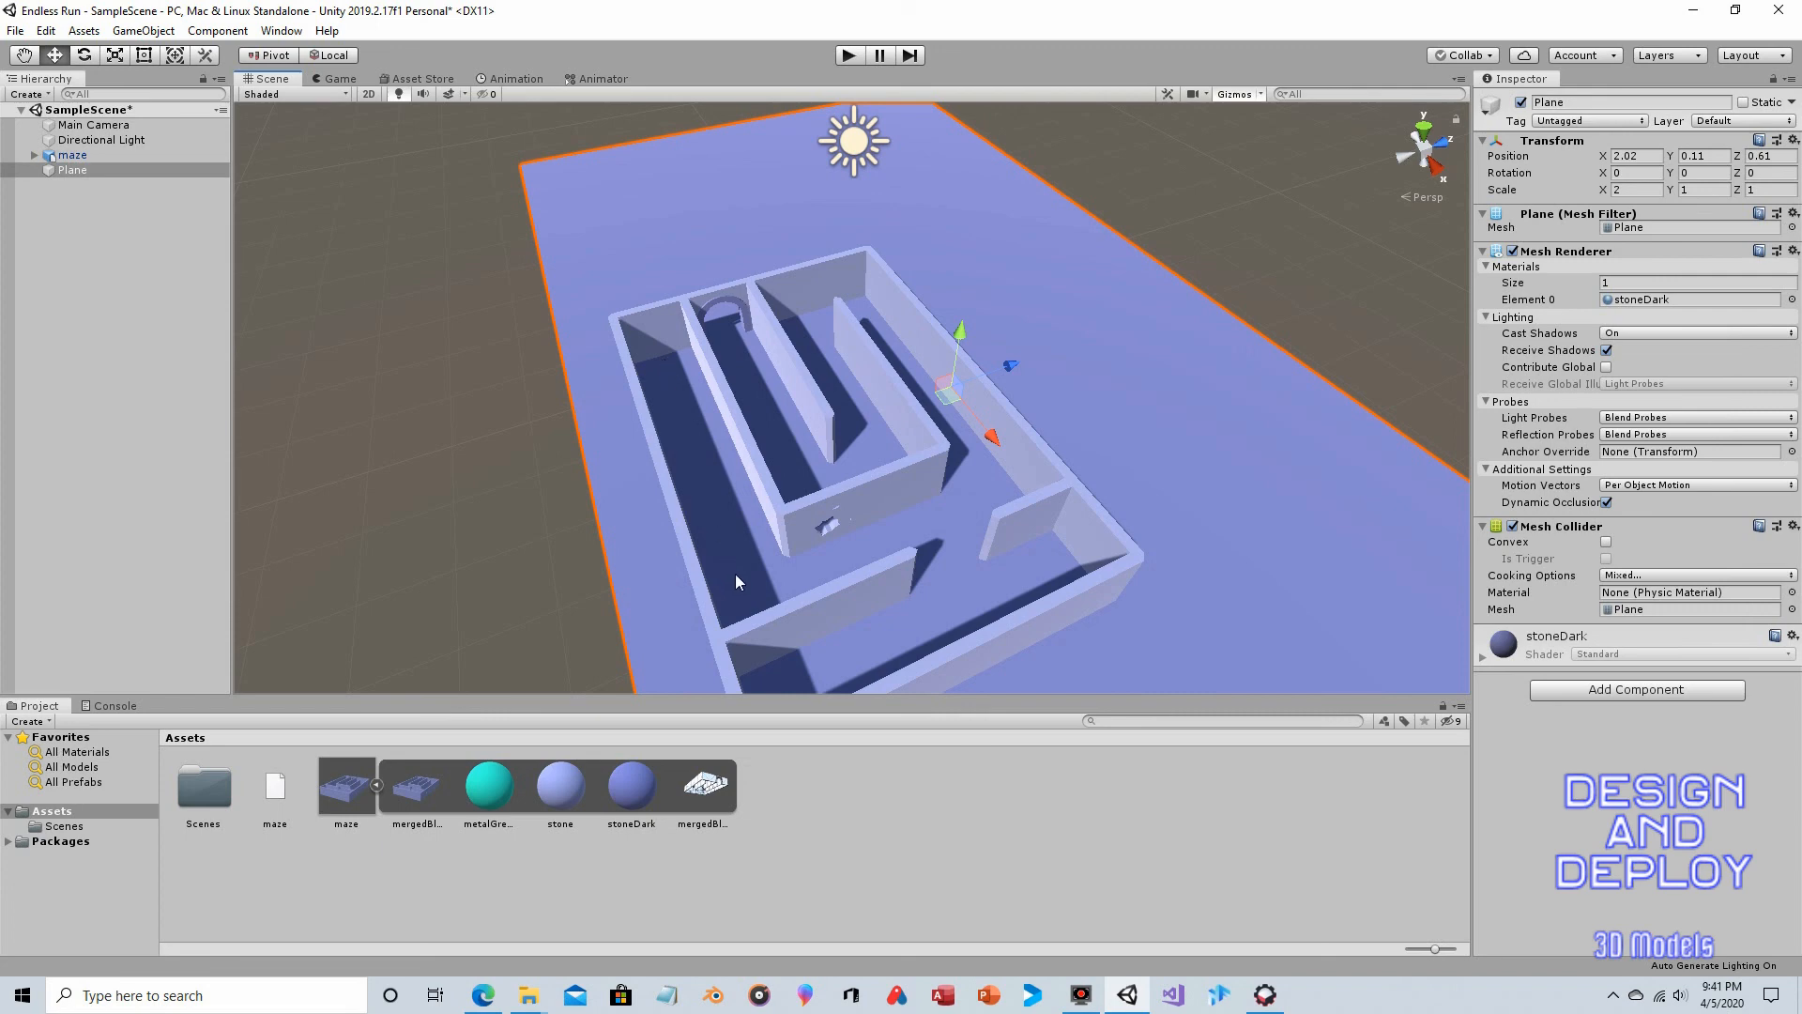
{"action": "left_click", "coordinate": [1247, 239]}
{"action": "scroll", "coordinate": [1067, 354], "scroll_direction": "down", "scroll_amount": 3}
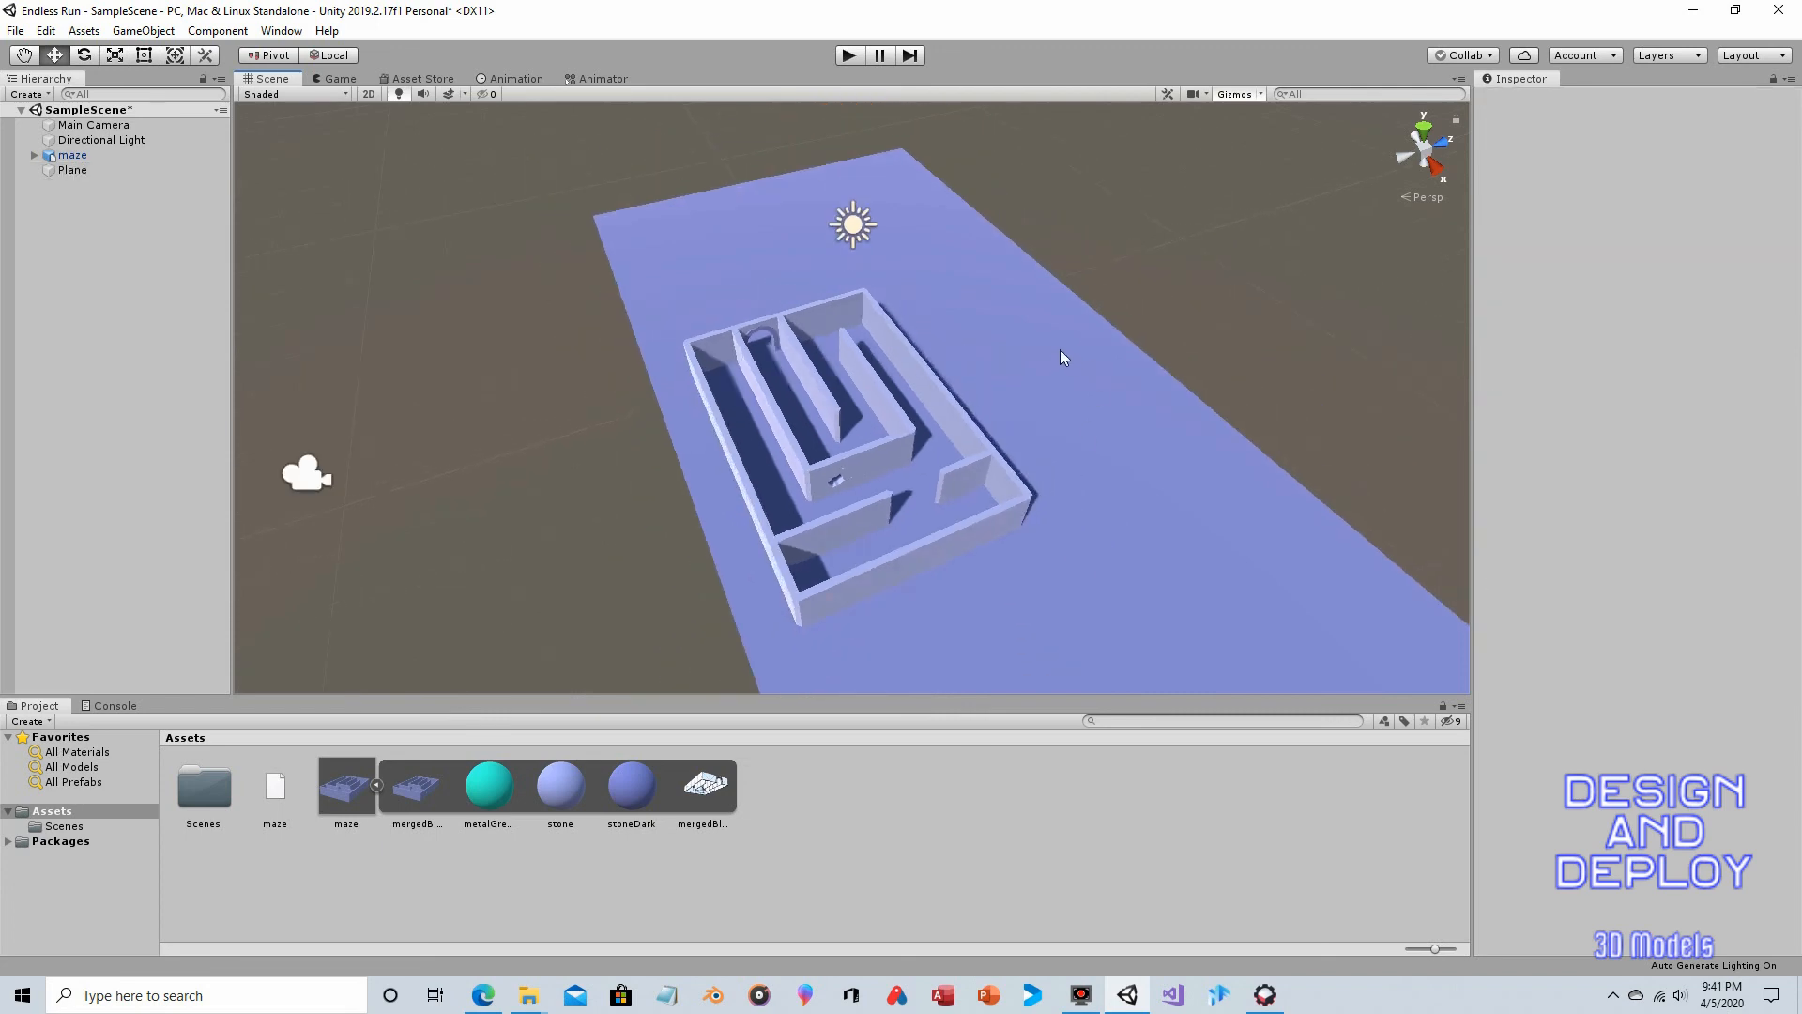
{"action": "right_click_drag", "start_coordinate": [541, 458], "coordinate": [856, 451]}
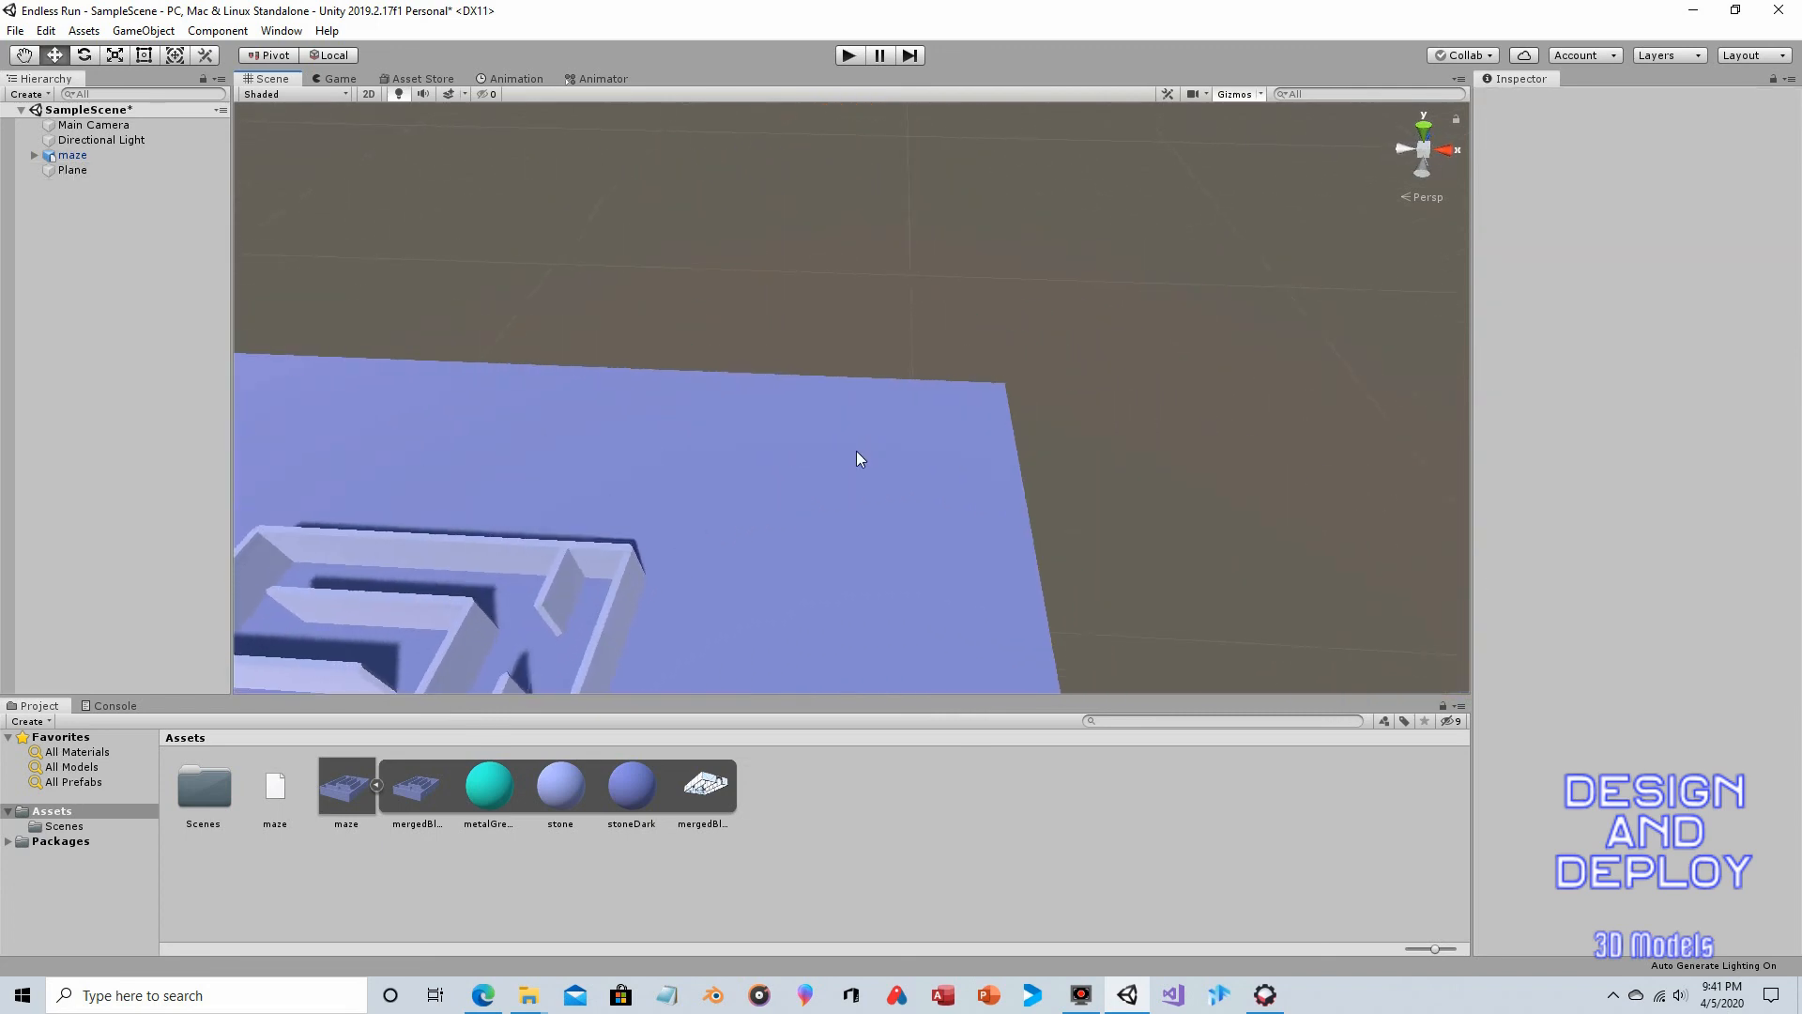
{"action": "middle_click_drag", "start_coordinate": [856, 450], "coordinate": [1017, 344]}
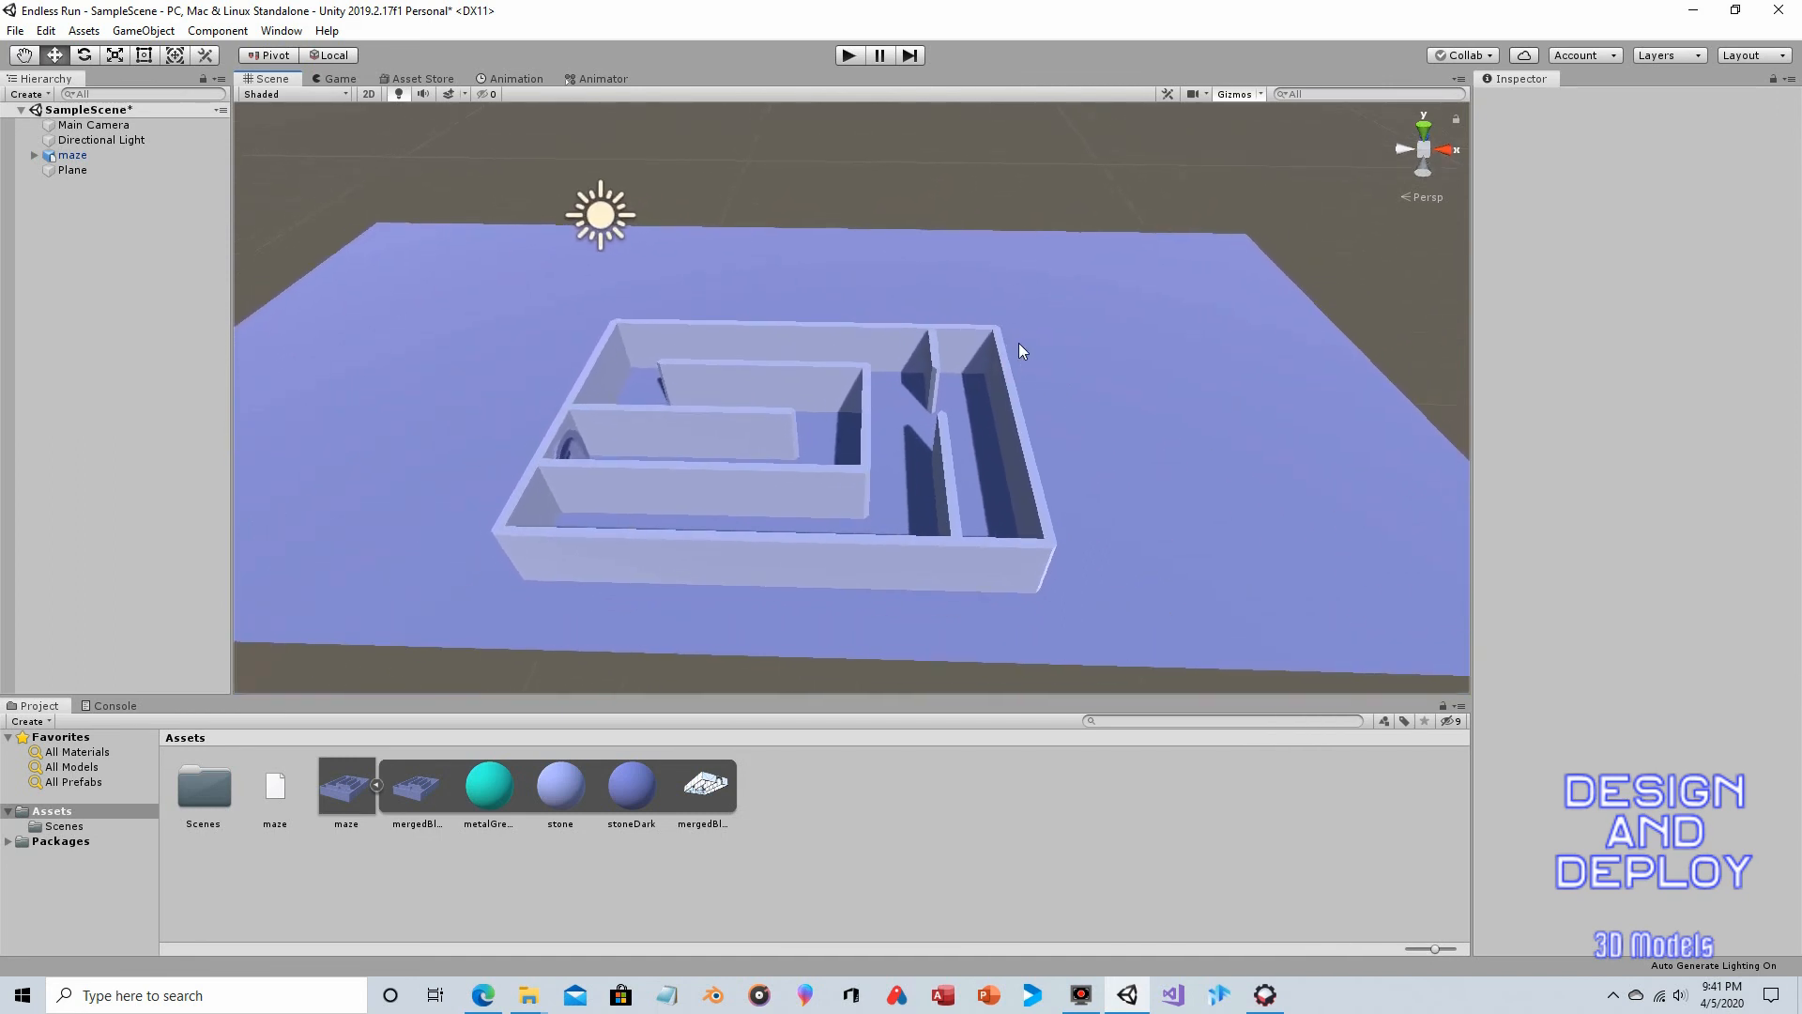